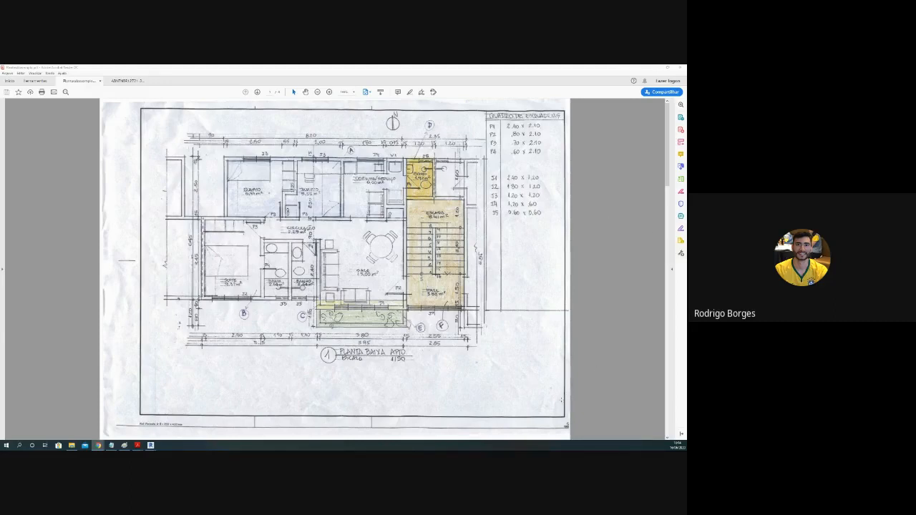
Step: Point out the suite with its bathroom and the two adjoining bedrooms on the apartment floor plan by area selection
left_click(265, 309)
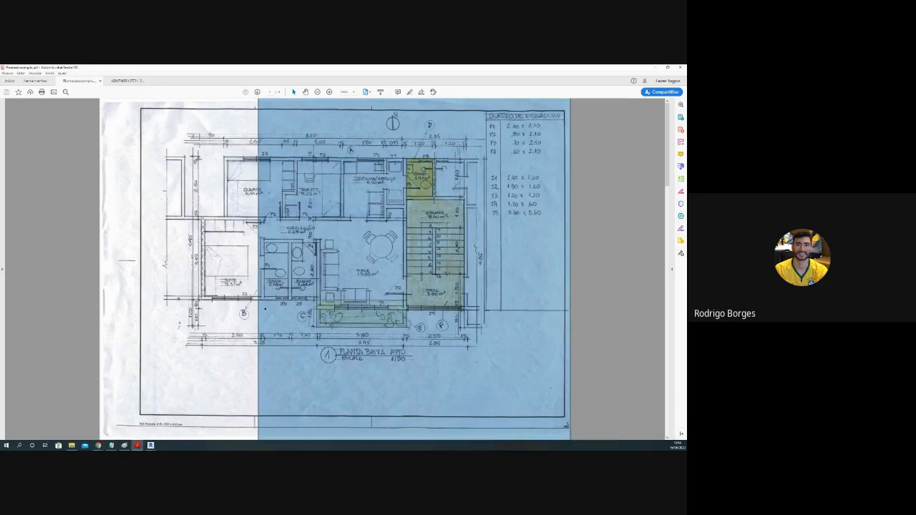
left_click(251, 284)
left_click_drag(203, 218, 289, 299)
left_click(289, 286)
left_click(233, 168)
left_click_drag(228, 159, 343, 219)
left_click(281, 259)
left_click(281, 259)
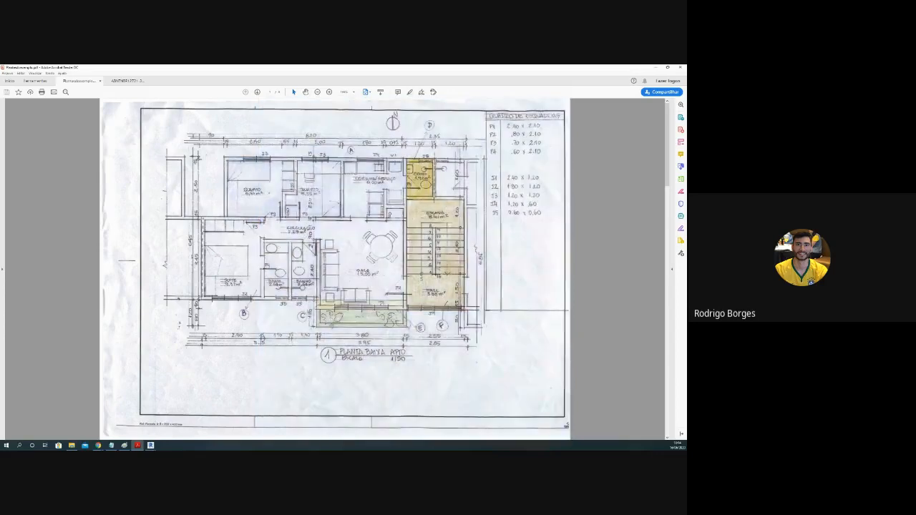
Step: Point out the second bathroom, the living room and the kitchen/service area on the apartment plan by area selection
left_click_drag(290, 239, 318, 299)
left_click(357, 276)
left_click(358, 275)
left_click_drag(404, 304, 319, 218)
left_click(349, 162)
left_click_drag(344, 158, 405, 227)
Step: Point out the small yellow-shaded room above the stairs and the green-shaded strip outside the living room
left_click(409, 172)
left_click(407, 161)
left_click_drag(407, 159, 433, 198)
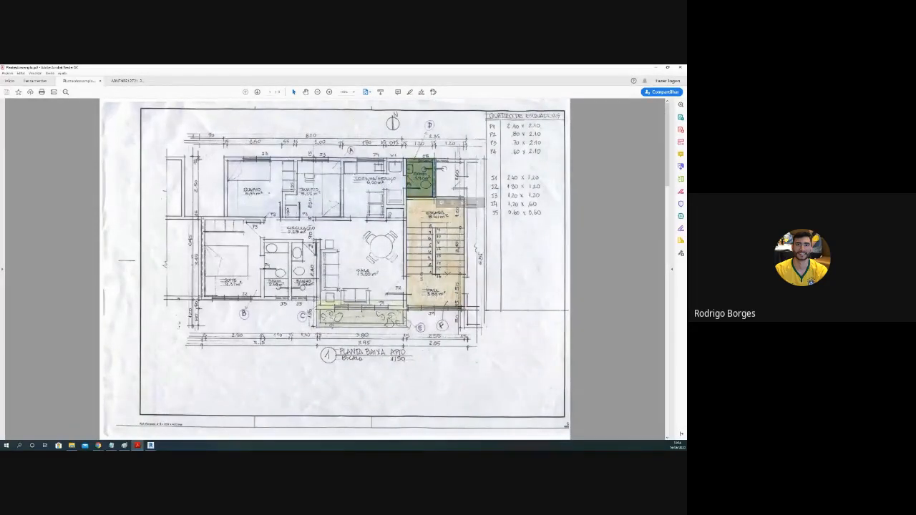
left_click(391, 184)
left_click(392, 184)
left_click_drag(317, 307, 405, 328)
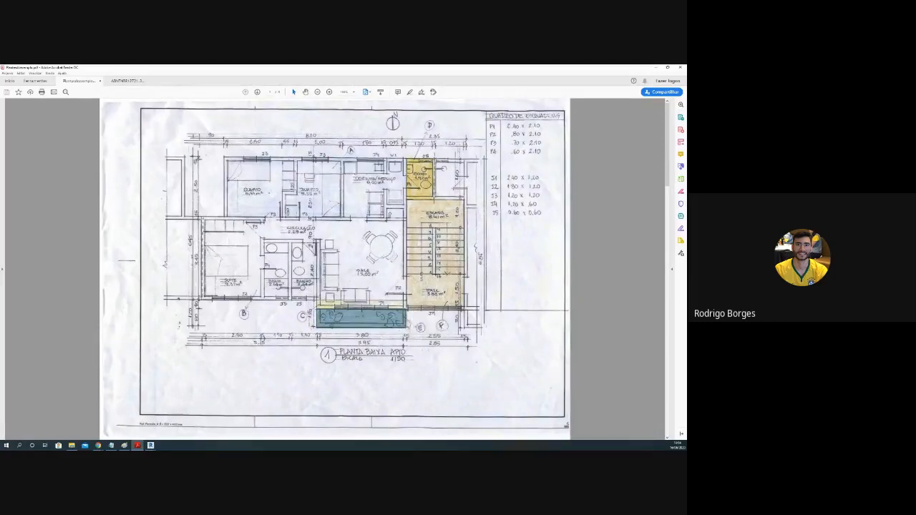
left_click(398, 288)
left_click(398, 287)
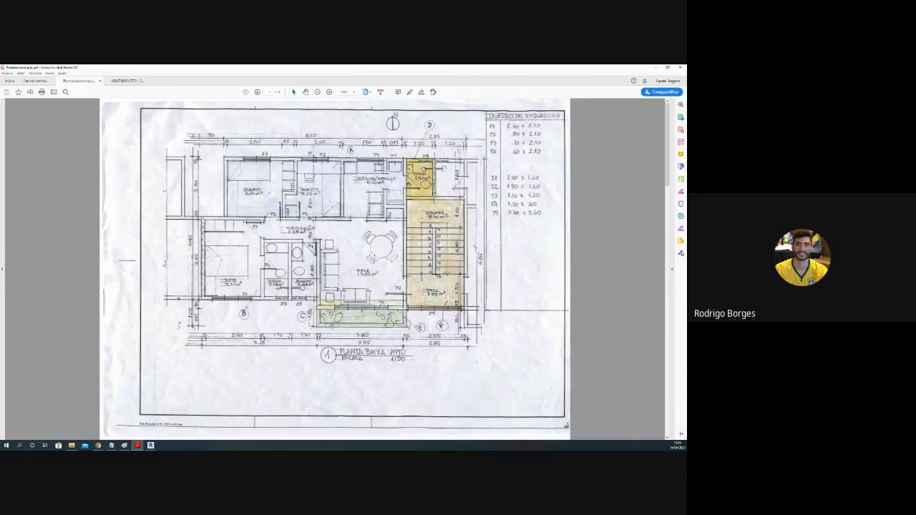
Step: Show the typical floor plan page and outline its apartments and the stair core between apartments 01 and 02
scroll(365, 264, "down", 3)
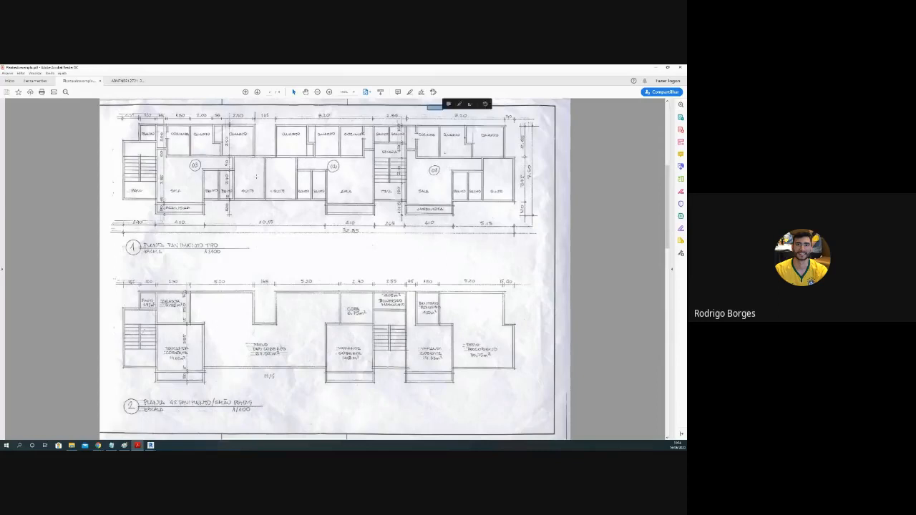
left_click_drag(139, 127, 265, 210)
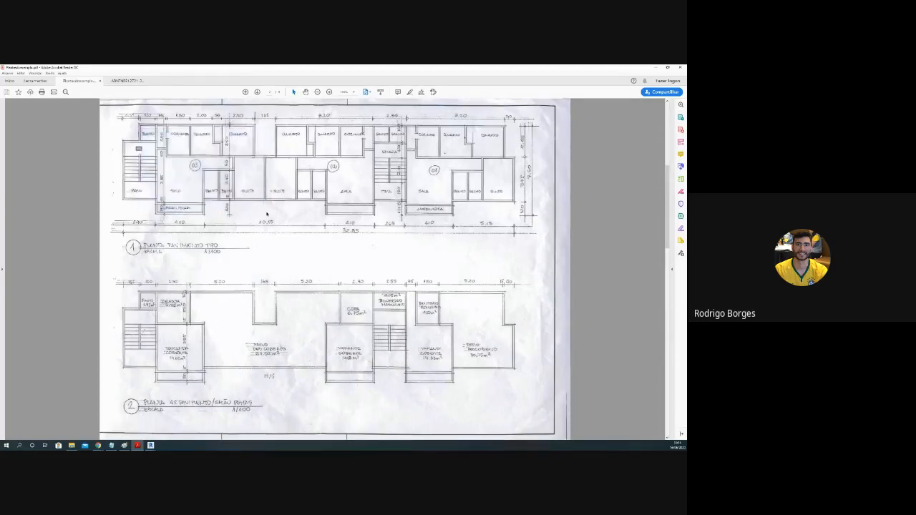
left_click_drag(270, 127, 380, 211)
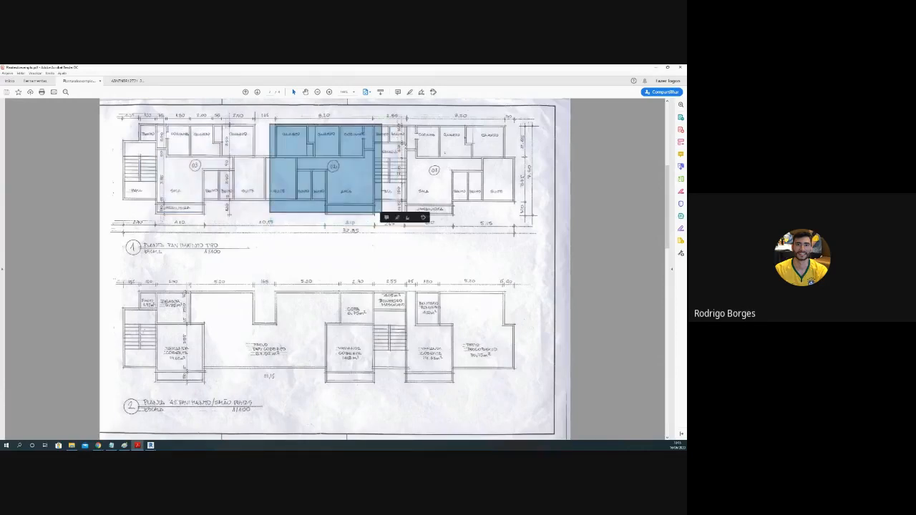
left_click_drag(419, 129, 496, 206)
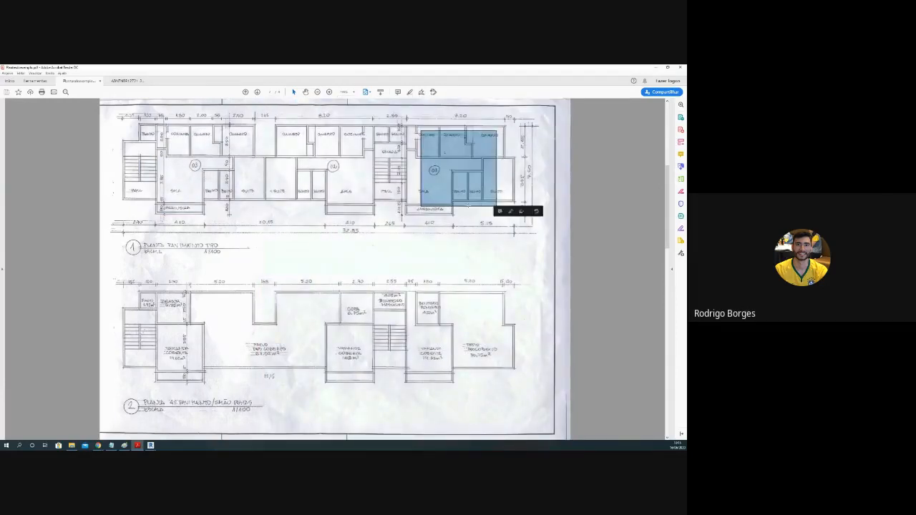
left_click(471, 203)
left_click_drag(373, 126, 406, 202)
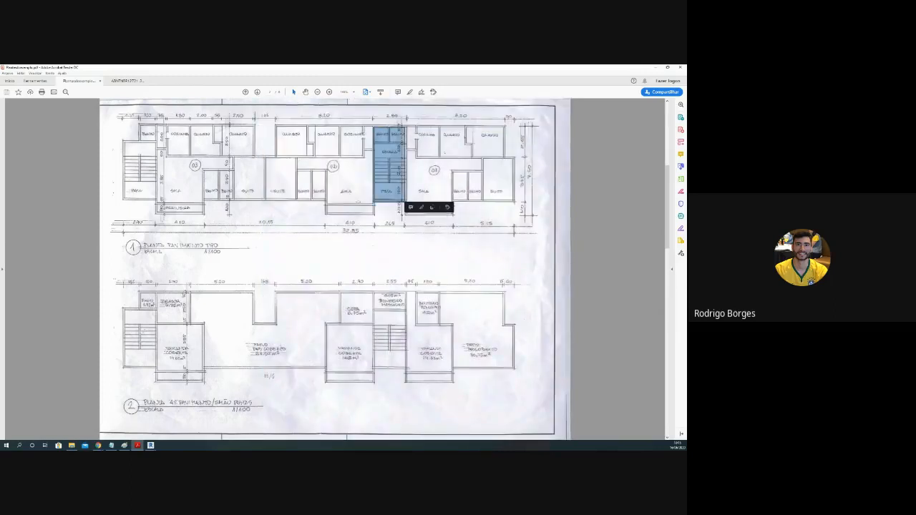
Step: Examine the typical floor plan alongside the party-hall floor plan on the same page
left_click(240, 214)
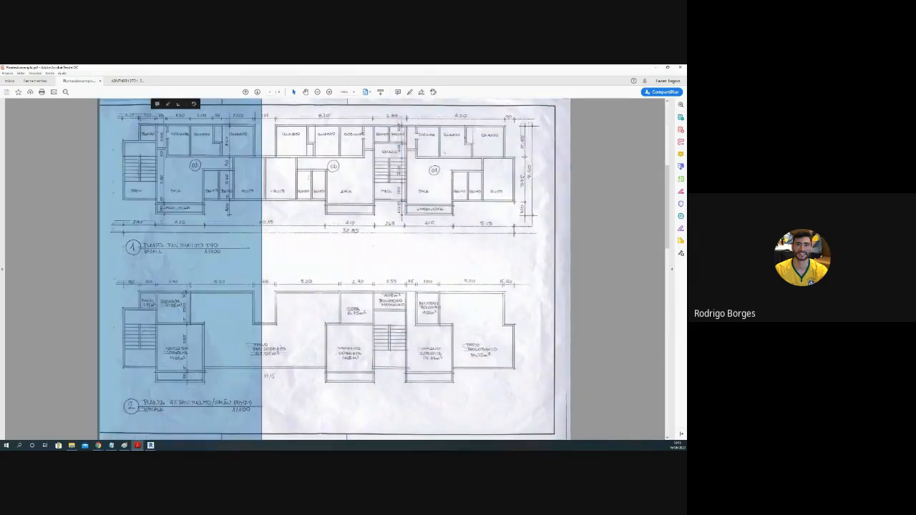
left_click(301, 182)
left_click(211, 233)
left_click(278, 284)
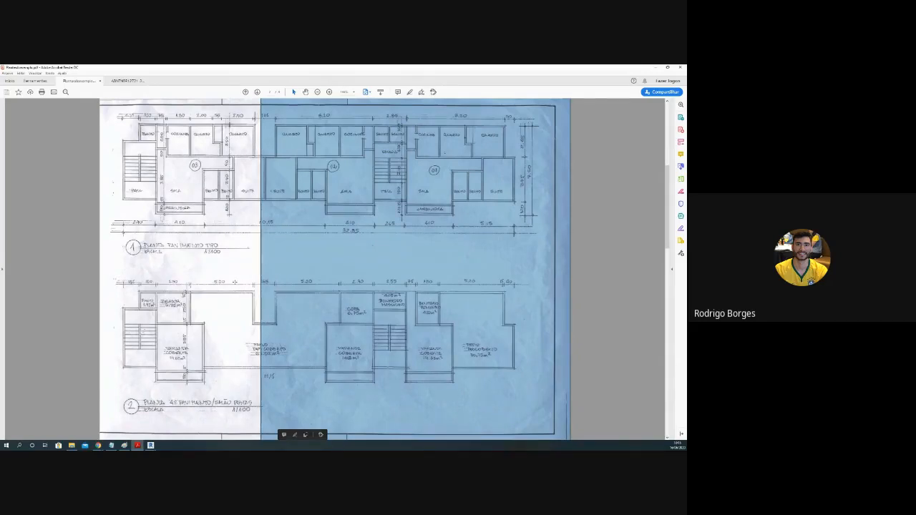
left_click(238, 251)
left_click(288, 297)
left_click(257, 294)
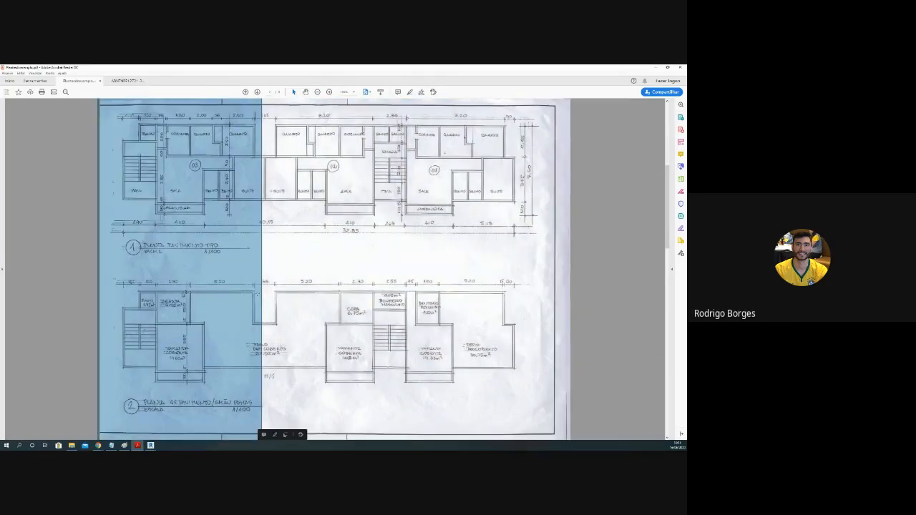
left_click(286, 308)
left_click(206, 315)
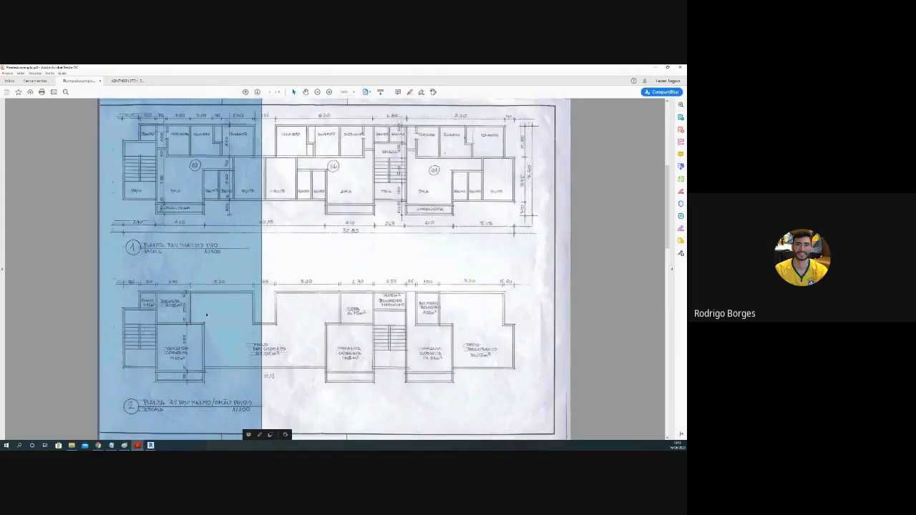
Step: Point out the two covered areas by the stairs, the pantry and the small service and bathroom spaces on the party-hall plan
left_click_drag(157, 326, 204, 378)
left_click(204, 377)
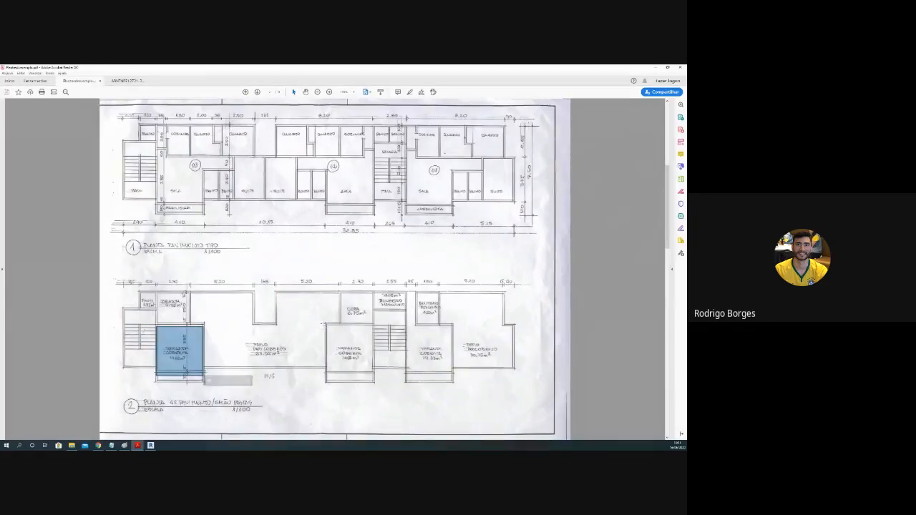
left_click_drag(325, 323, 372, 381)
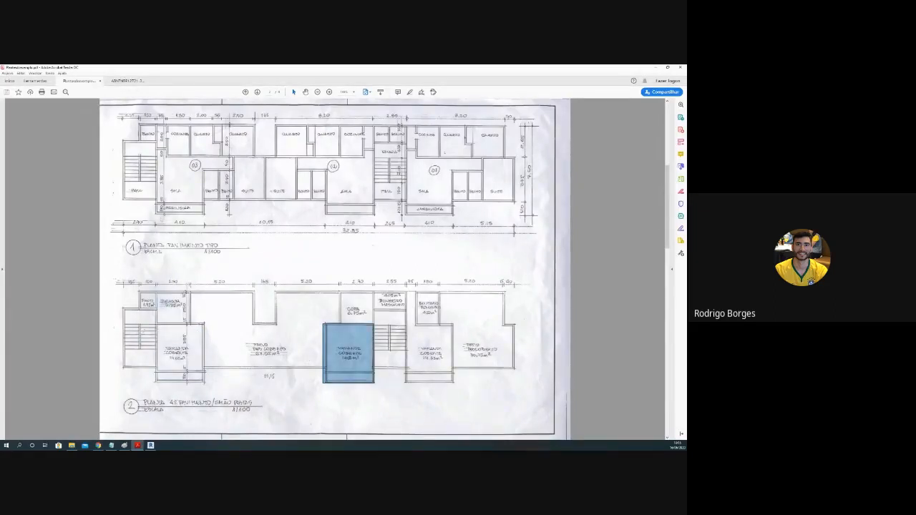
left_click_drag(156, 292, 200, 326)
left_click_drag(140, 292, 156, 308)
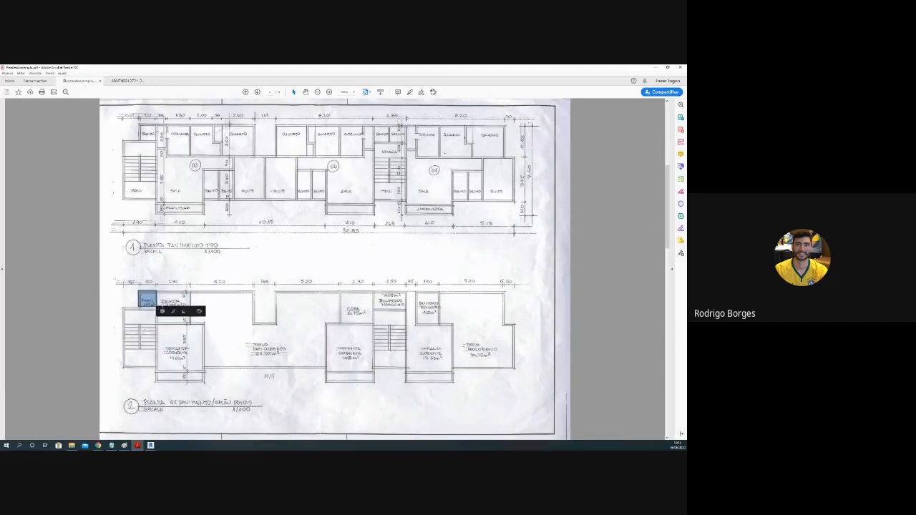
left_click_drag(356, 303, 382, 329)
left_click(380, 300)
left_click_drag(373, 294, 441, 325)
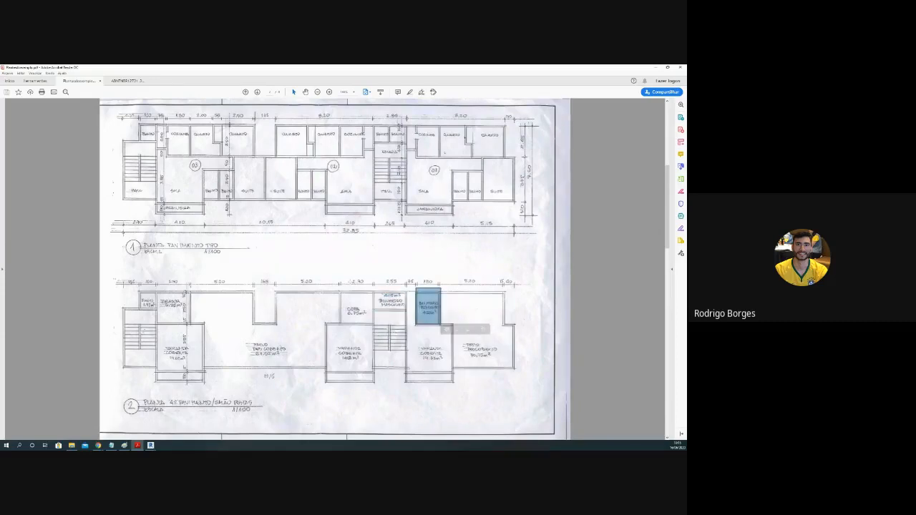
left_click(314, 272)
Step: Show the site plan page and rotate the view so the drawing reads upright
scroll(302, 270, "down", 1)
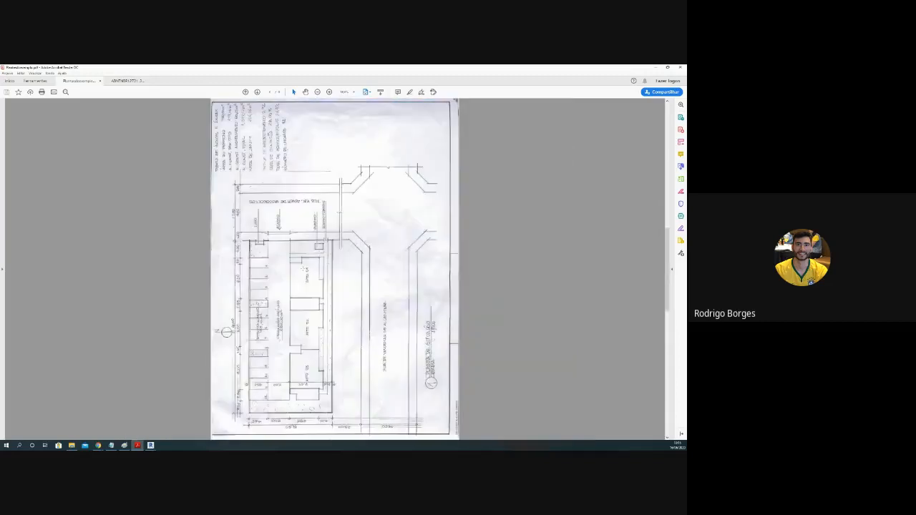
left_click(37, 73)
left_click(40, 74)
left_click(50, 74)
mouse_move(38, 74)
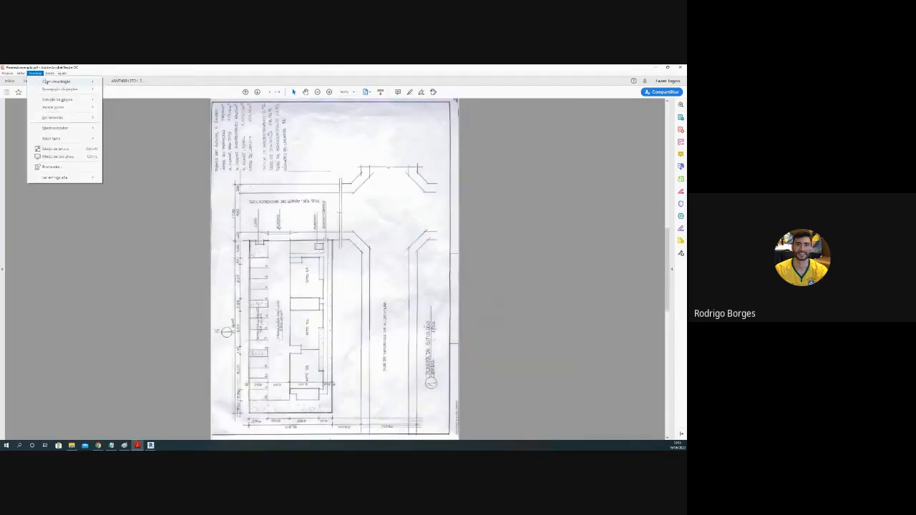
mouse_move(96, 80)
left_click(129, 81)
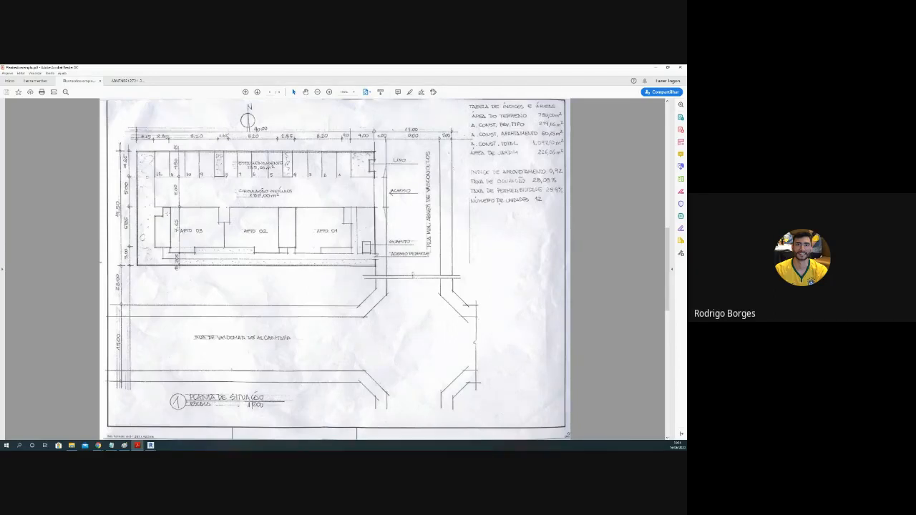
Step: Point out the apartment block and the row of parking spaces on the site plan by area selection
left_click_drag(153, 206, 354, 258)
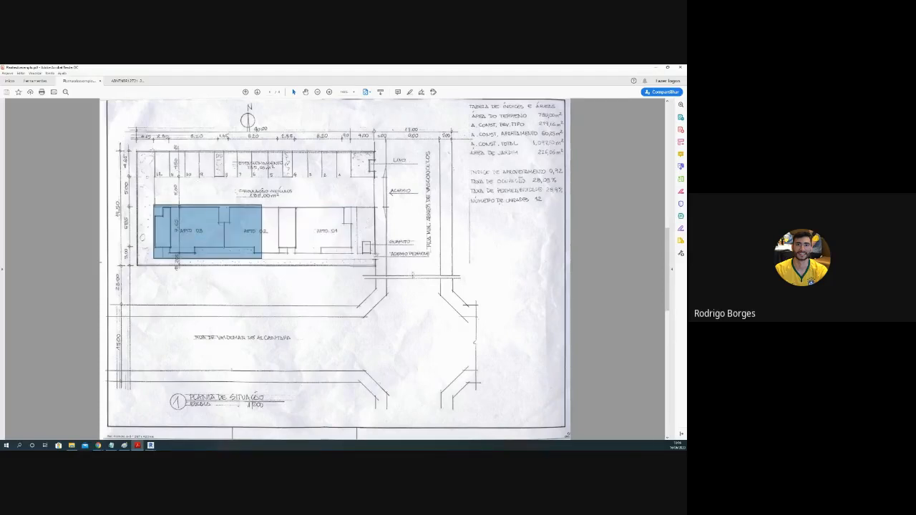
left_click_drag(152, 151, 351, 178)
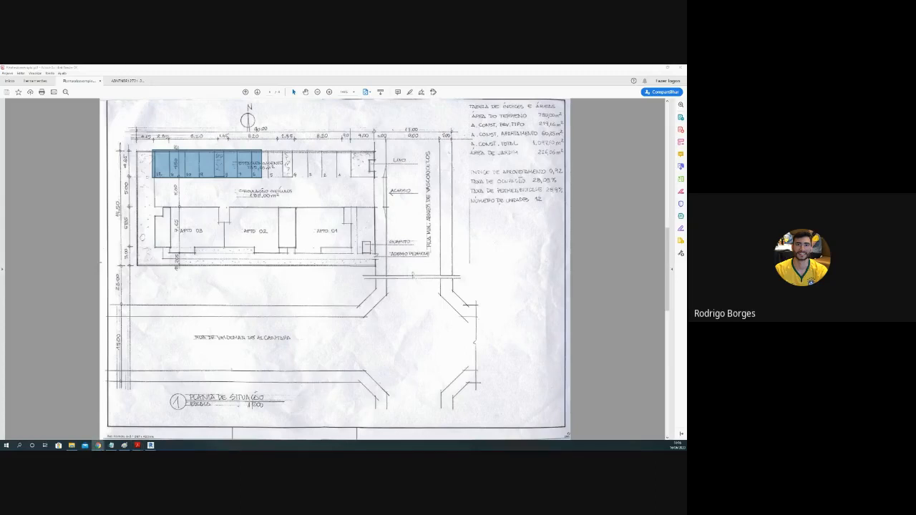
left_click(266, 335)
left_click(266, 335)
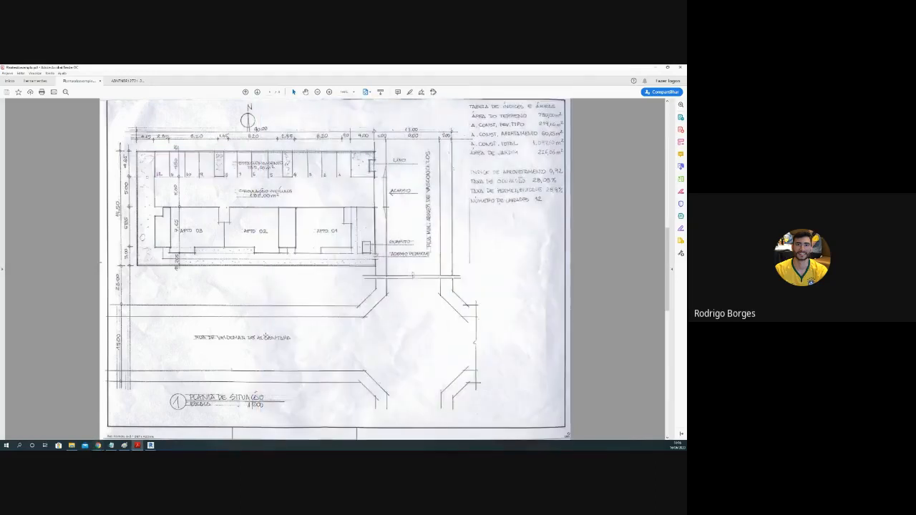
Step: Show the transversal section page and highlight the ground floor, the three floors above it and the top floor
scroll(148, 352, "up", 1)
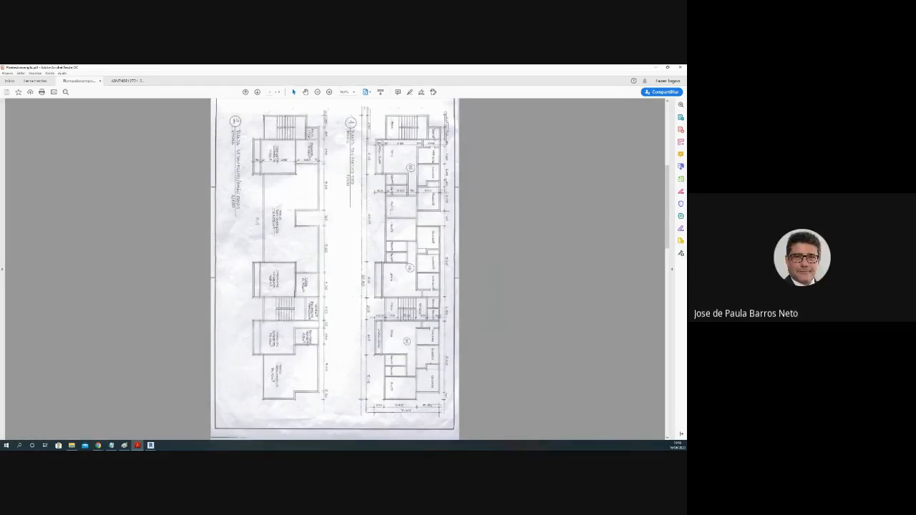
scroll(335, 269, "up", 1)
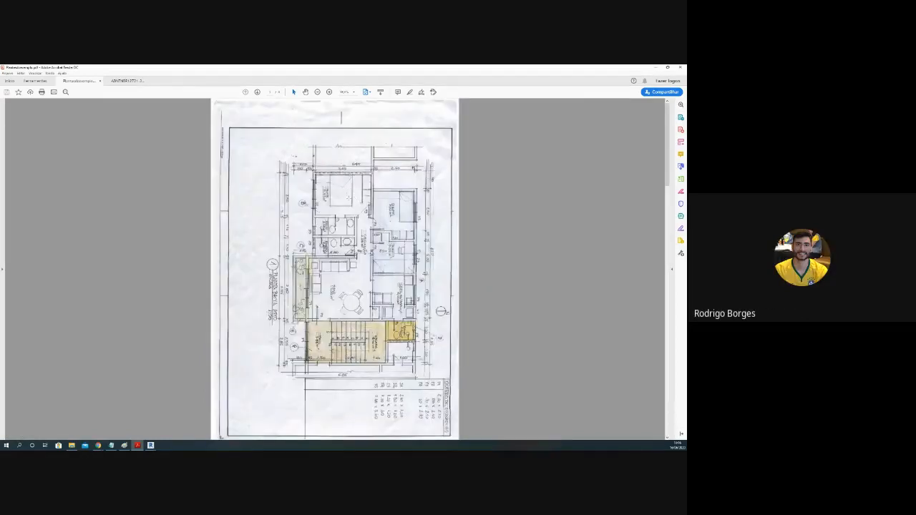
scroll(349, 192, "down", 1)
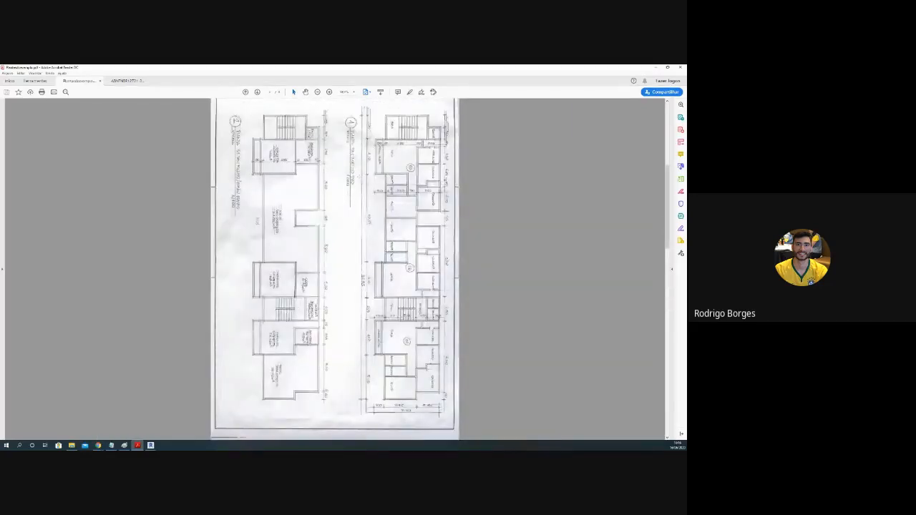
scroll(362, 190, "up", 1)
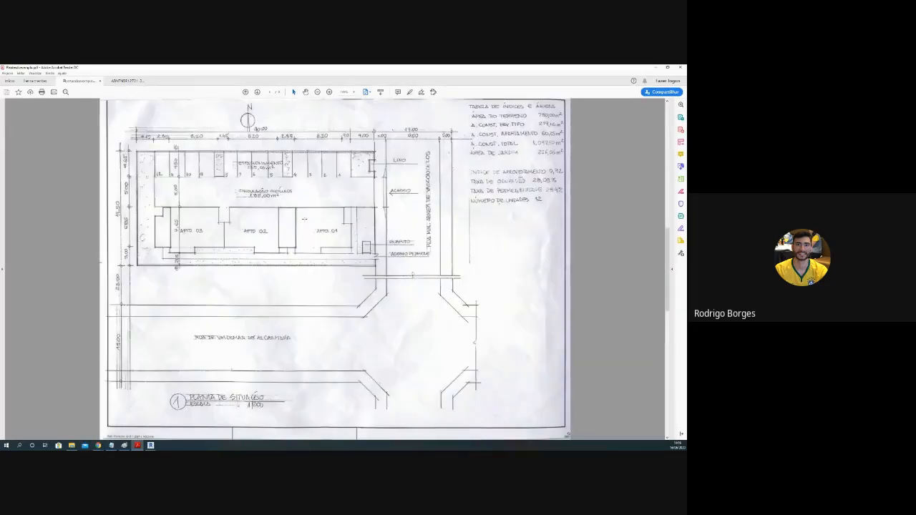
scroll(304, 219, "down", 2)
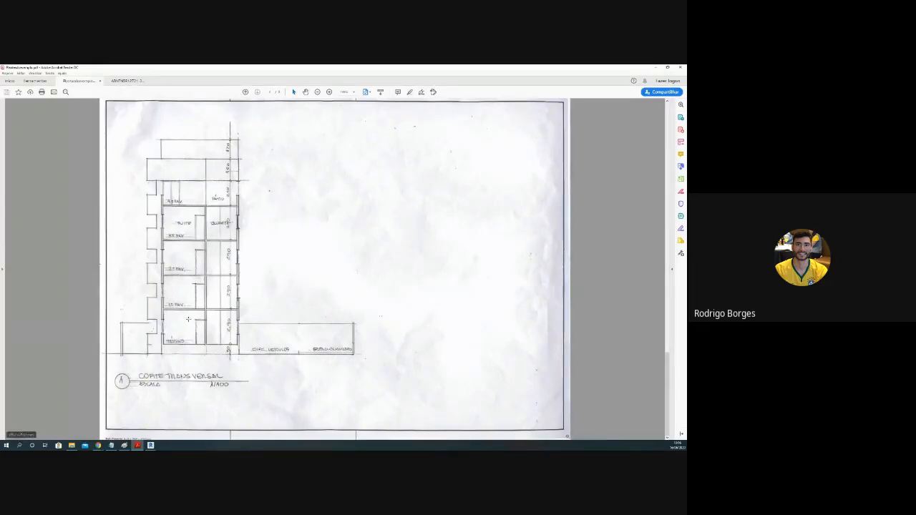
left_click_drag(164, 310, 239, 347)
left_click_drag(163, 276, 229, 310)
left_click_drag(162, 205, 239, 309)
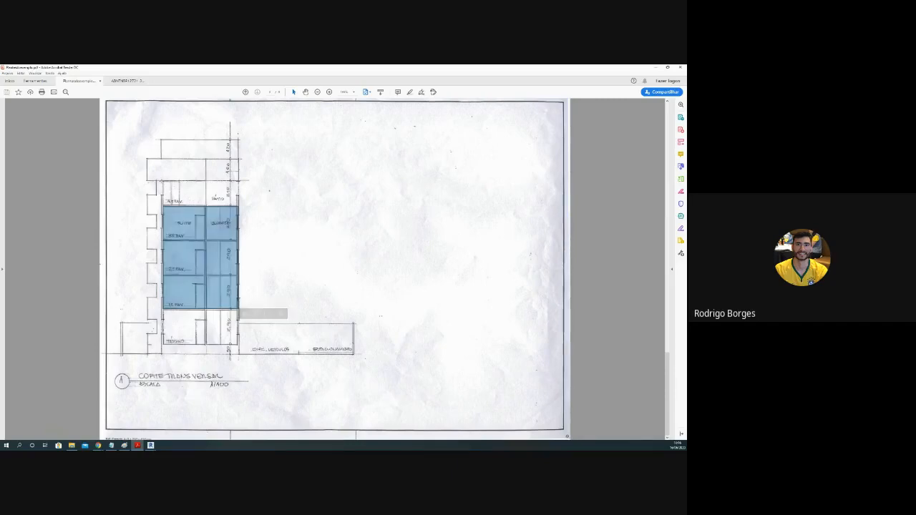
left_click_drag(162, 180, 239, 207)
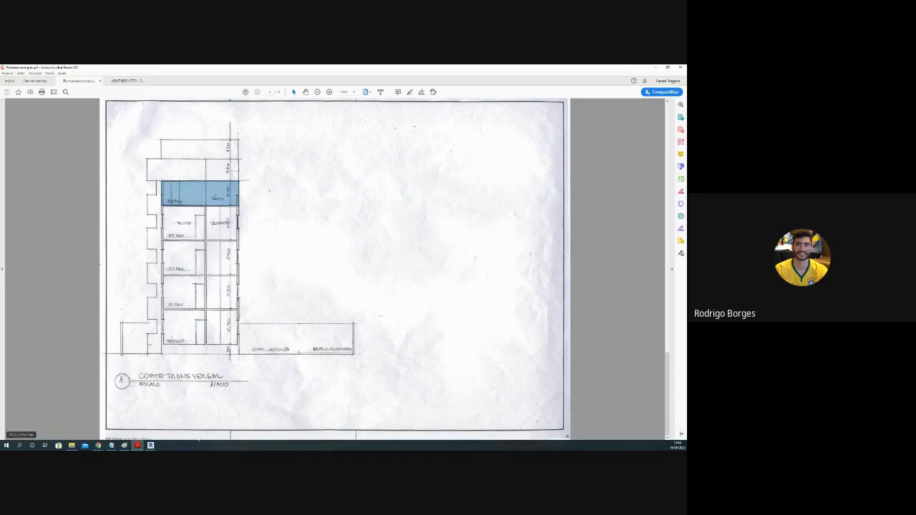
Step: Return to the apartment plan page, switch to the Revit window with the dimensioned floor plan, and view the apartment layout
scroll(183, 283, "up", 2)
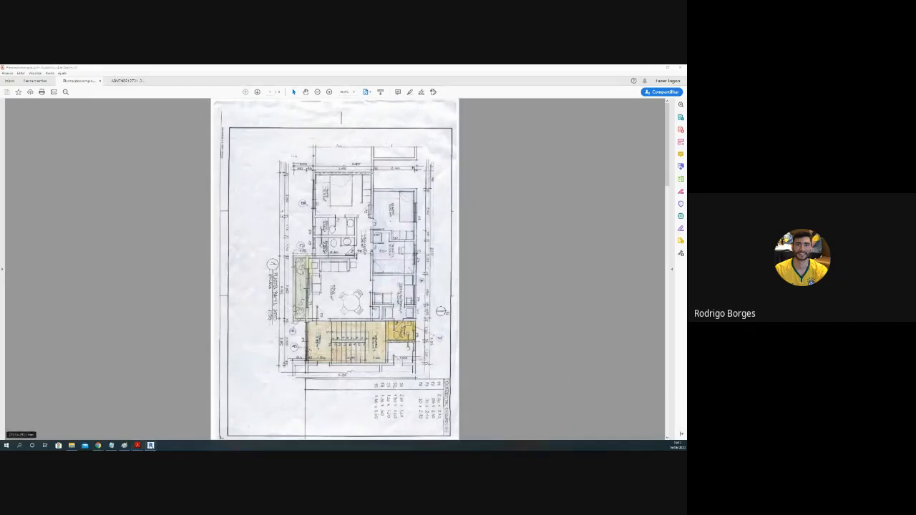
mouse_move(151, 445)
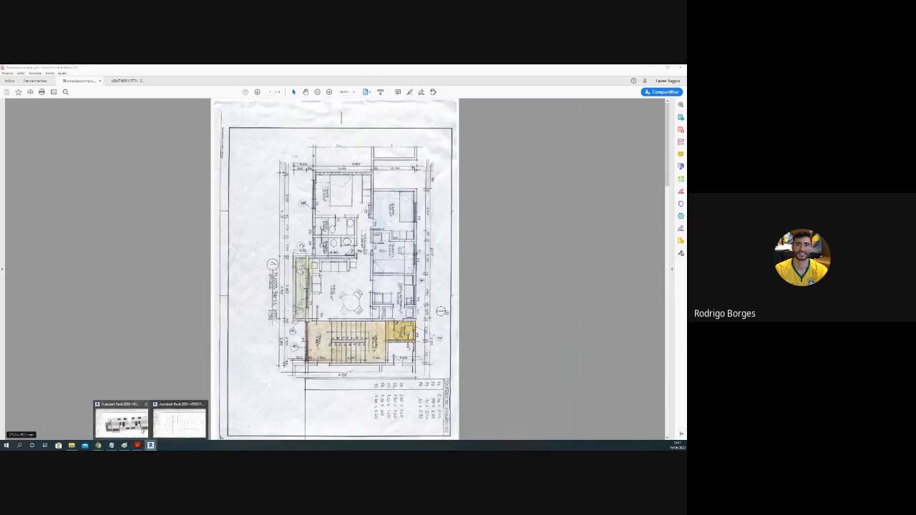
left_click(178, 426)
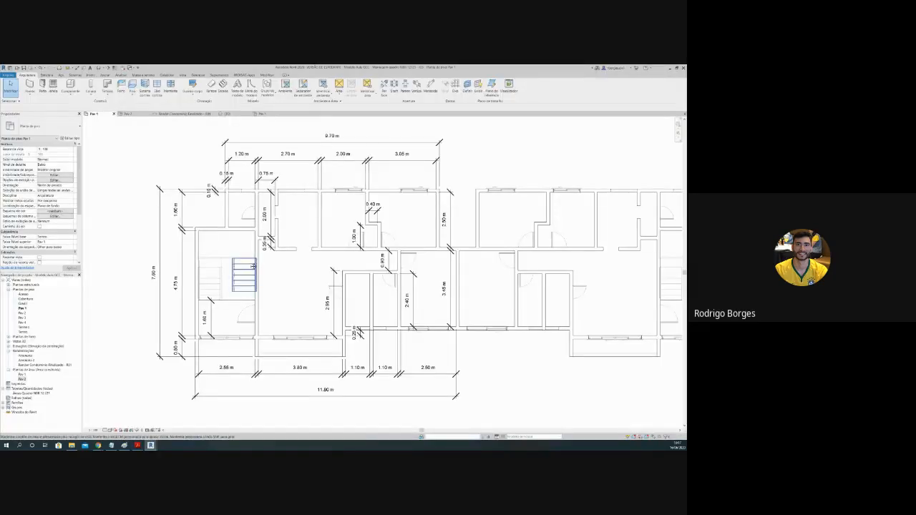
middle_click_drag(252, 265, 242, 273)
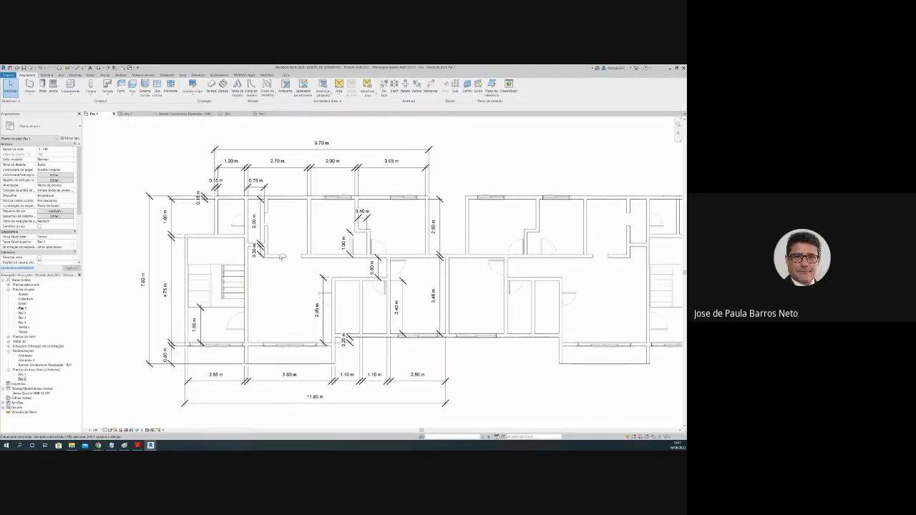
Step: View the complete floor plan, including the dimensioned apartment and the neighbouring units of the block
mouse_move(274, 249)
middle_mouse_down()
mouse_move(266, 234)
mouse_move(269, 251)
middle_mouse_up()
scroll(296, 237, "down", 4)
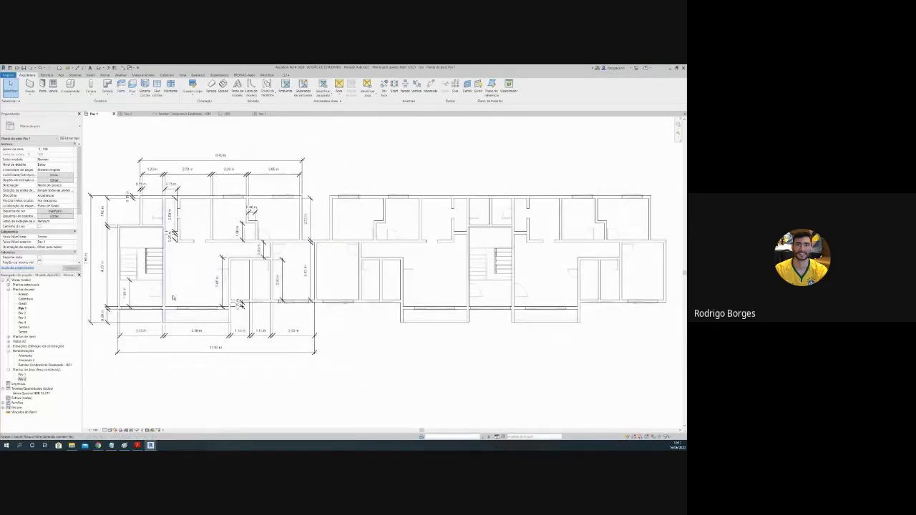
scroll(209, 288, "down", 1)
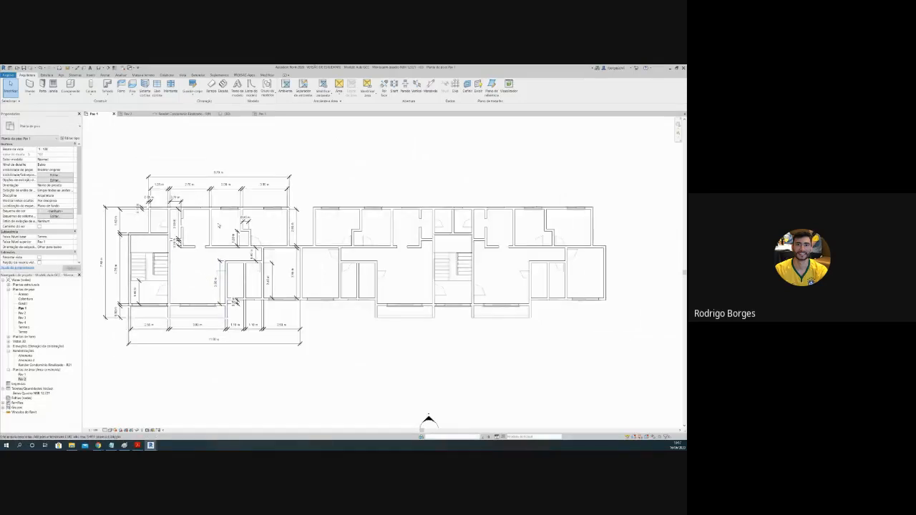
middle_click_drag(430, 423, 448, 425)
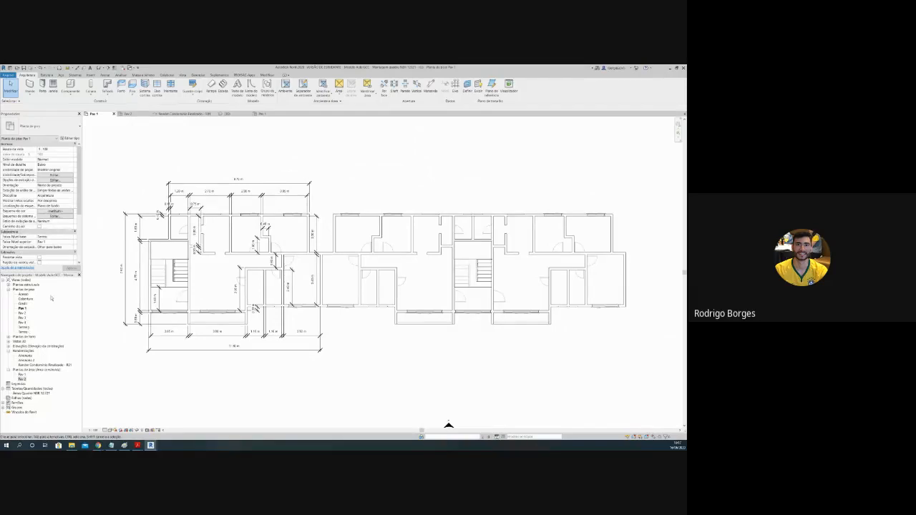
Step: Show the Pav 2 area plan with the apartment's outlined built area, comparing it with the dimensioned floor plan
left_click(128, 113)
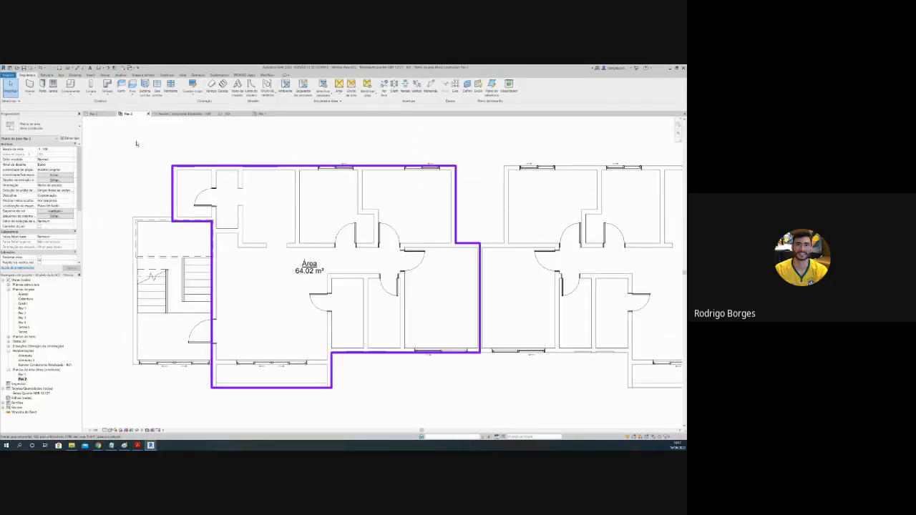
left_click(99, 115)
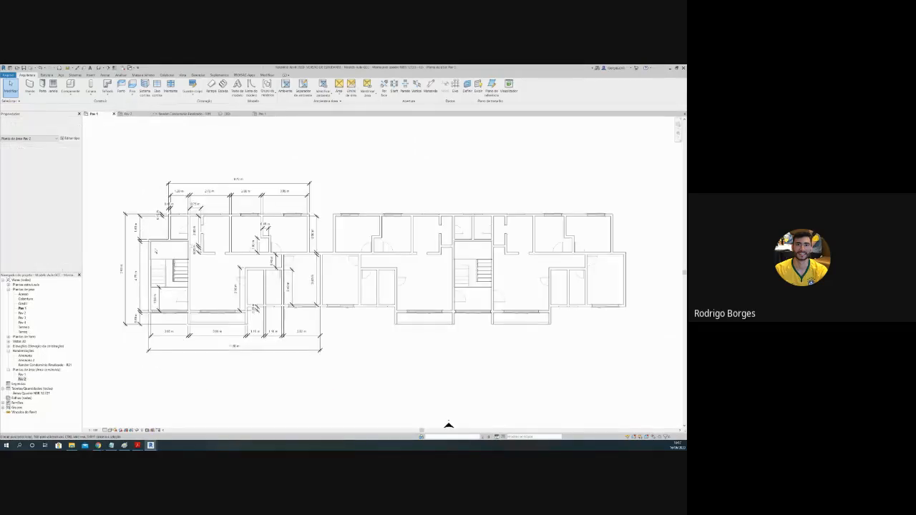
scroll(159, 251, "up", 1)
left_click(131, 115)
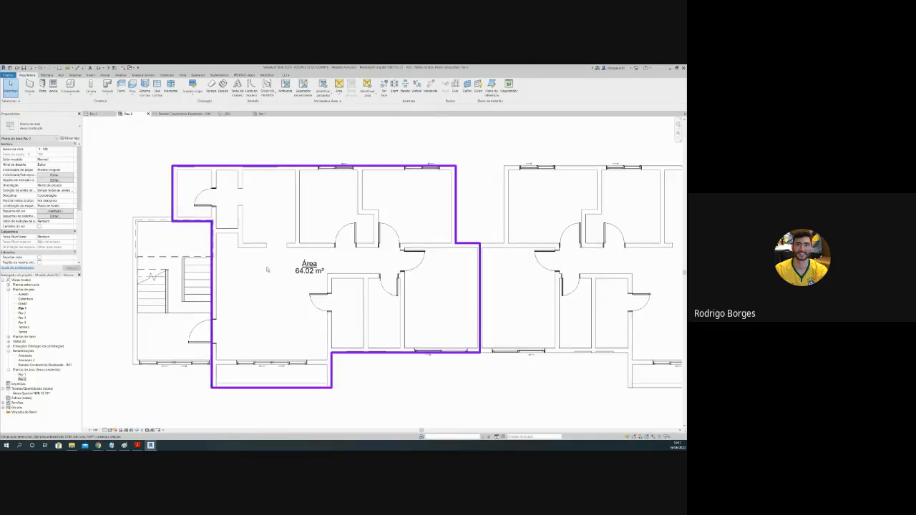
scroll(308, 276, "up", 2)
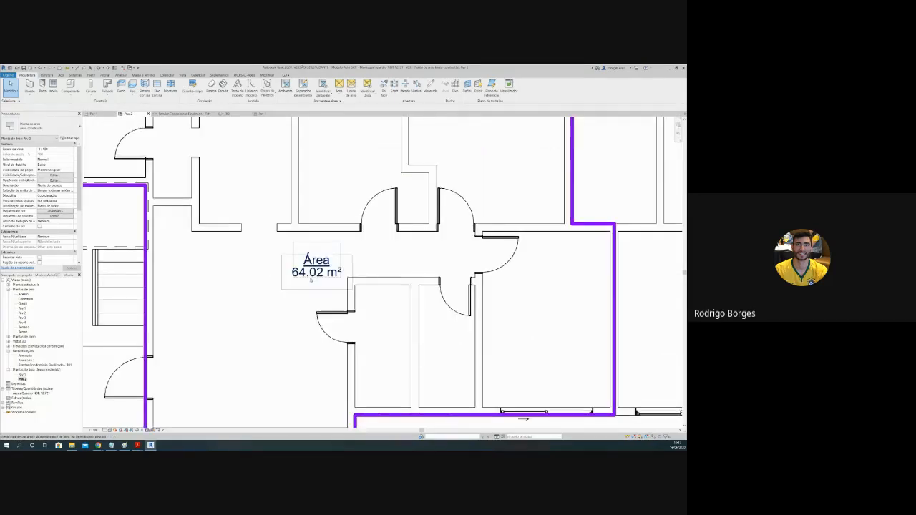
scroll(303, 284, "down", 2)
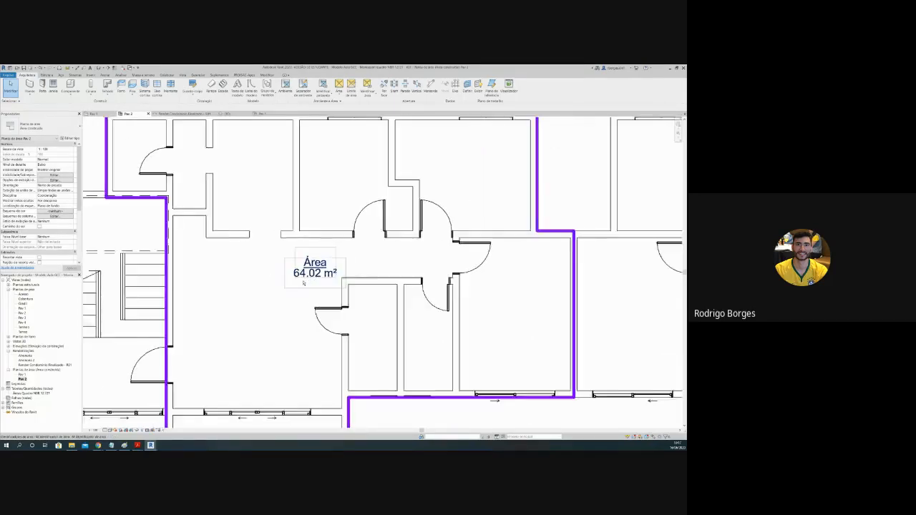
Step: Show the finished condominium rendering and the 3D model, viewing the building from above and from the front
left_click(171, 115)
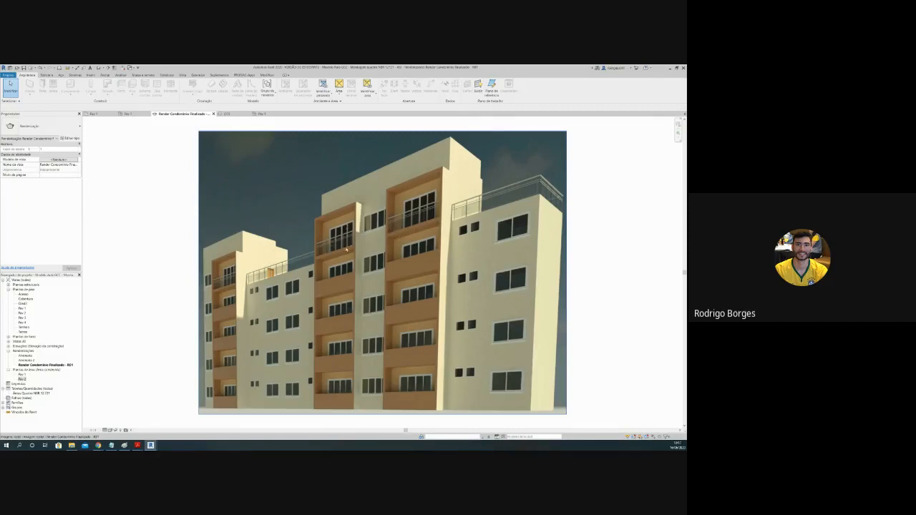
left_click(227, 113)
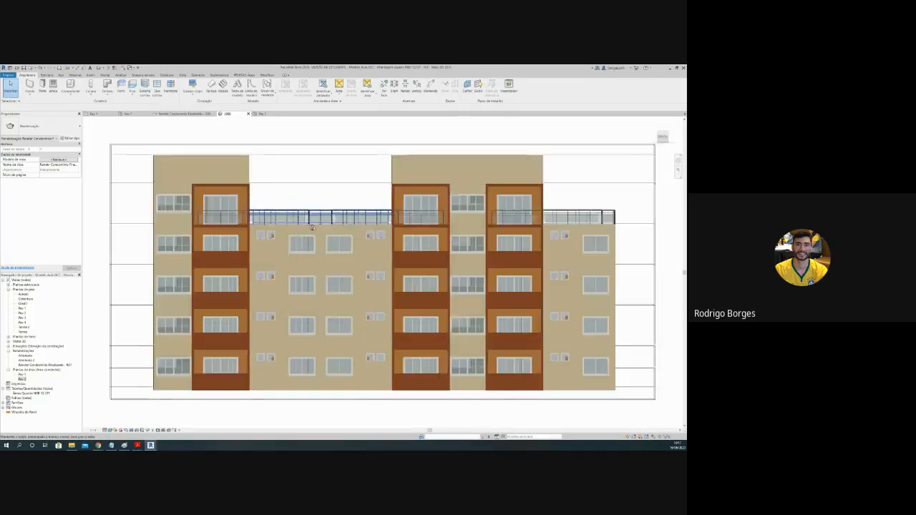
middle_click_drag(270, 188, 300, 282, "shift")
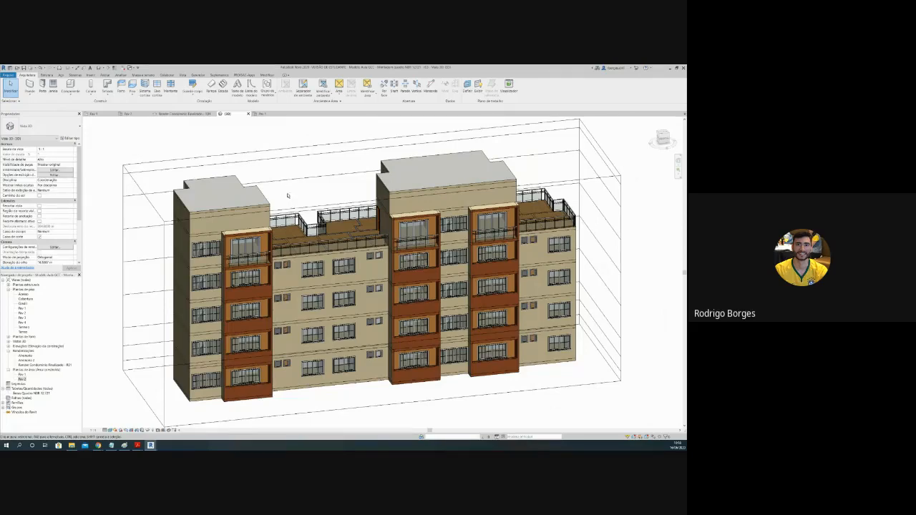
middle_click_drag(288, 196, 262, 124, "shift")
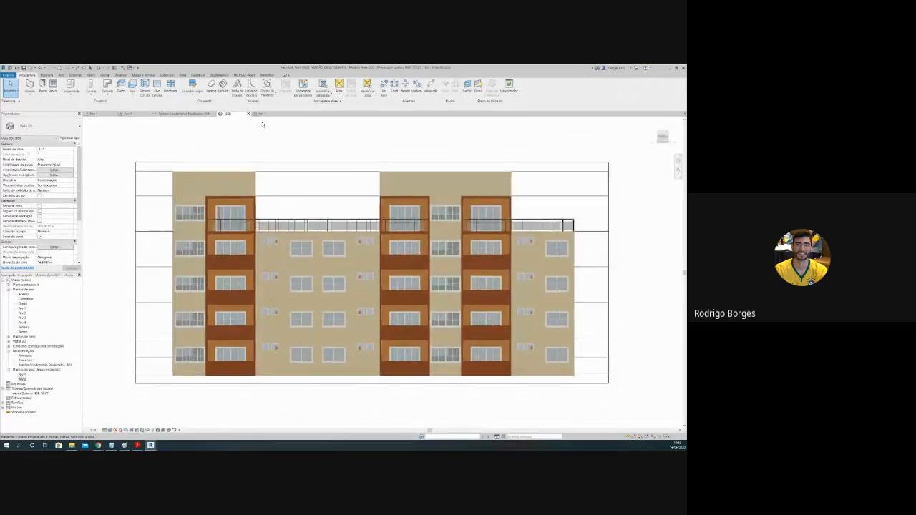
Step: Lower the section box's upper face to cut through the third storey and show the exposed apartments from above
left_click(303, 162)
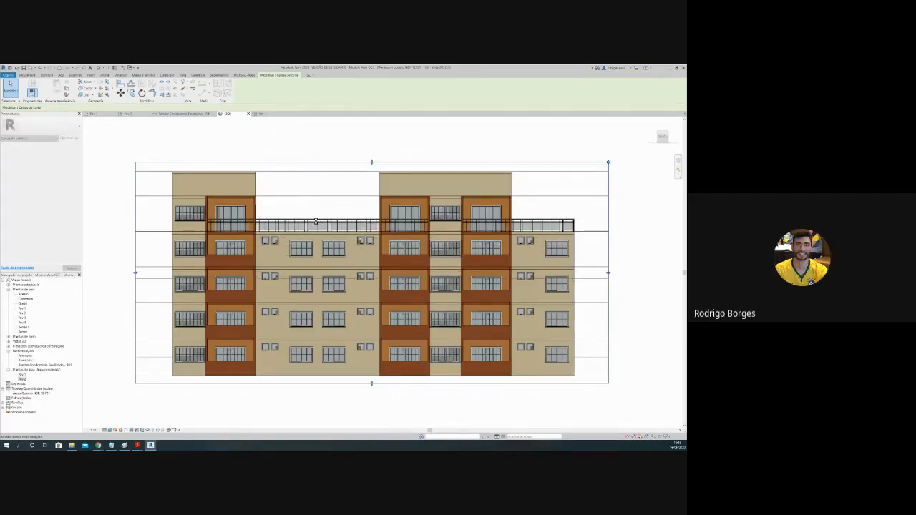
middle_click_drag(285, 235, 244, 333, "shift")
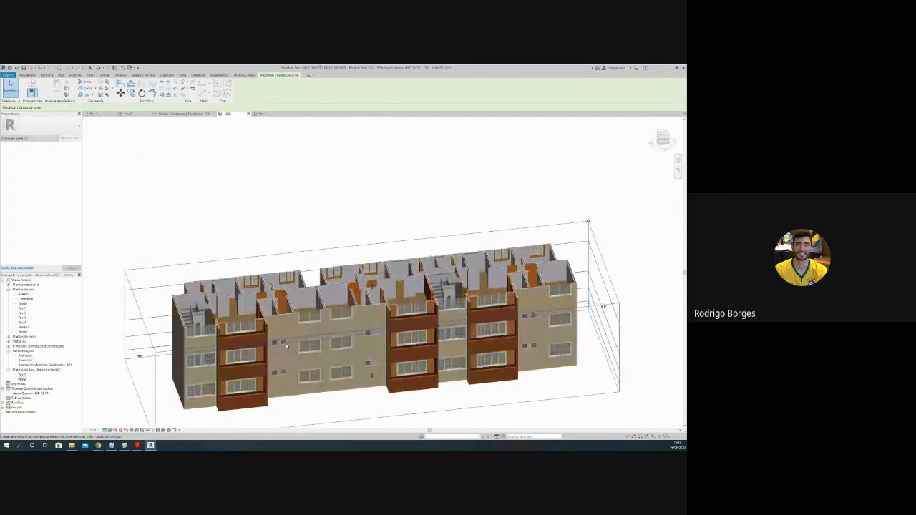
scroll(233, 320, "up", 5)
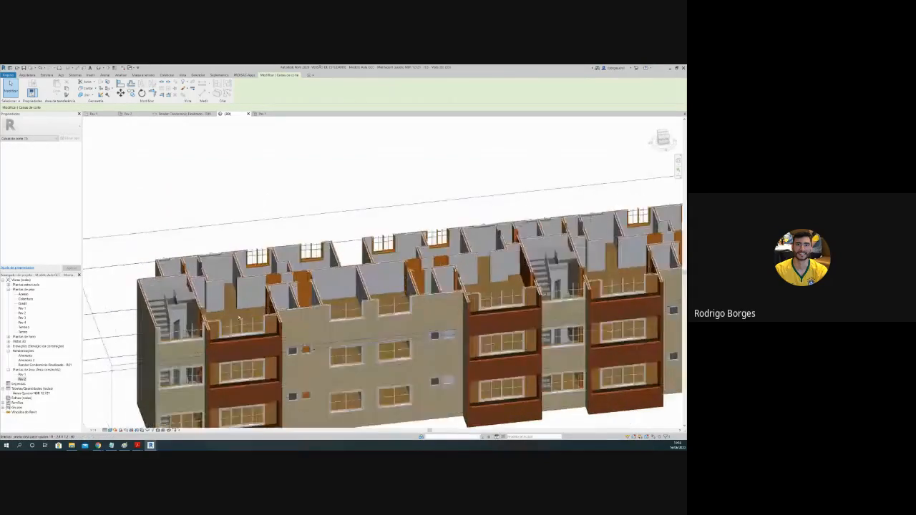
middle_click_drag(241, 351, 241, 363, "shift")
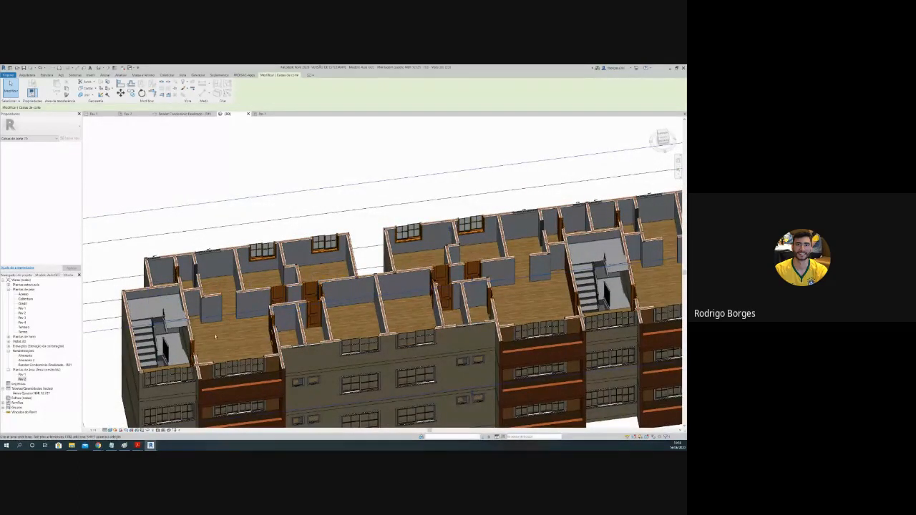
middle_click_drag(353, 314, 288, 312)
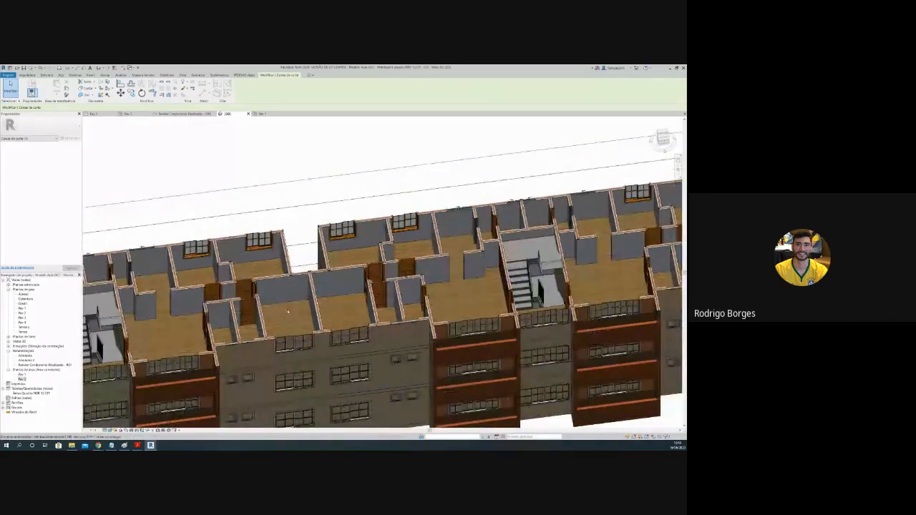
Step: Examine the cut apartment's rooms and wall layers around the balcony, and select the balcony's side wall
scroll(161, 395, "up", 2)
scroll(182, 388, "up", 1)
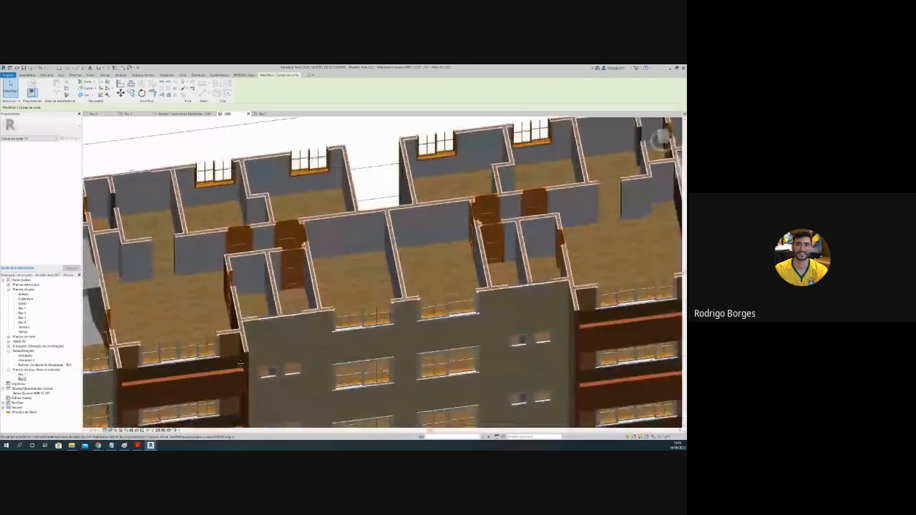
middle_click_drag(183, 388, 289, 252)
scroll(288, 252, "up", 1)
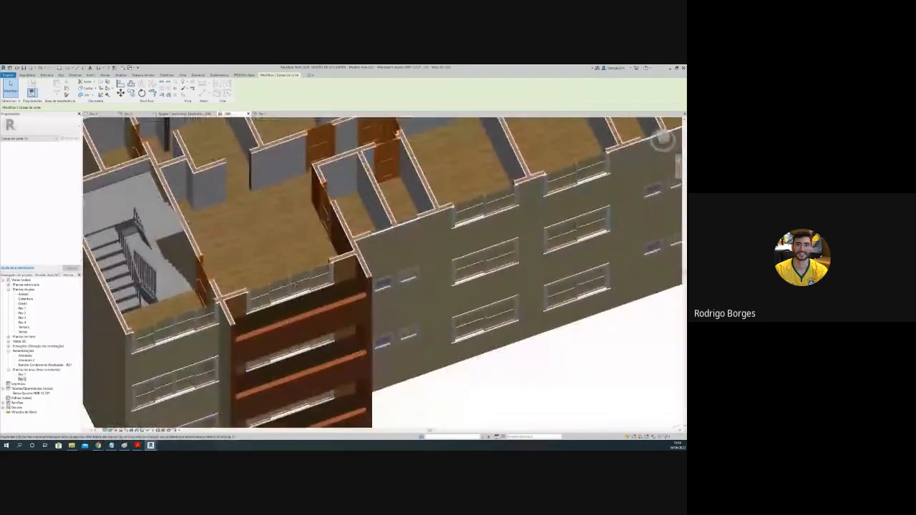
scroll(289, 265, "down", 1)
scroll(319, 294, "up", 6)
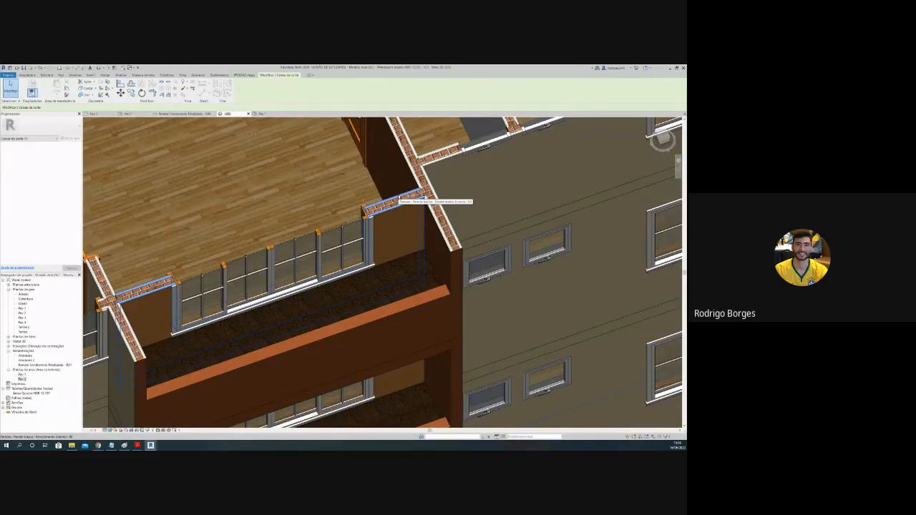
left_click(383, 178)
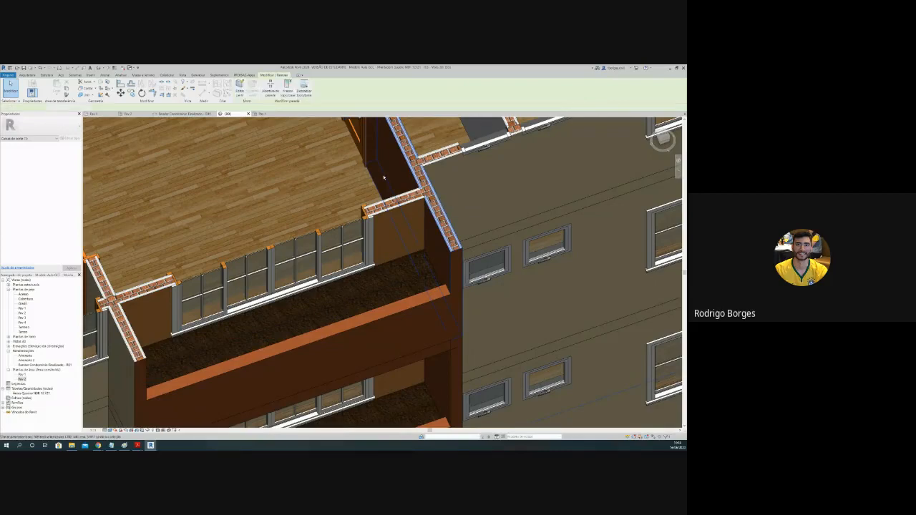
middle_click_drag(310, 209, 289, 169, "shift")
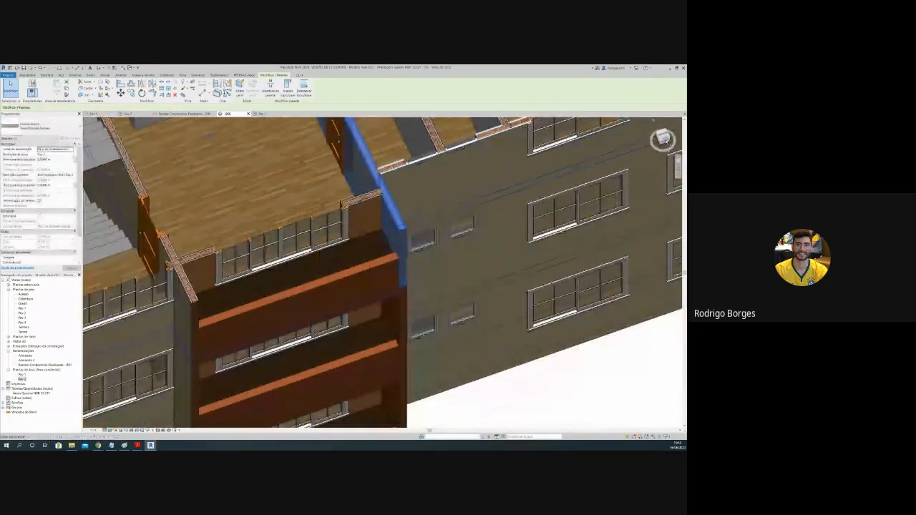
Step: Return the 3D view to the front and raise the section box's upper face to just above the terrace railings
left_click(667, 141)
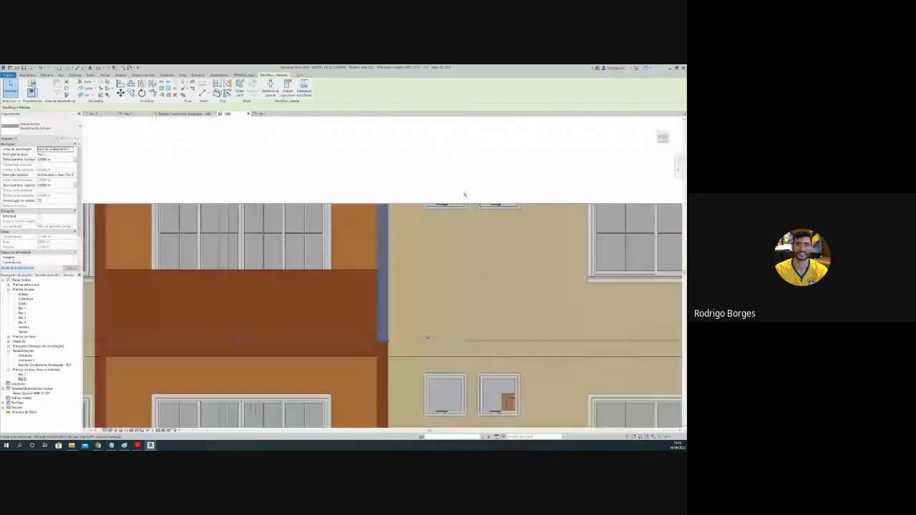
scroll(464, 200, "down", 3)
scroll(476, 198, "down", 3)
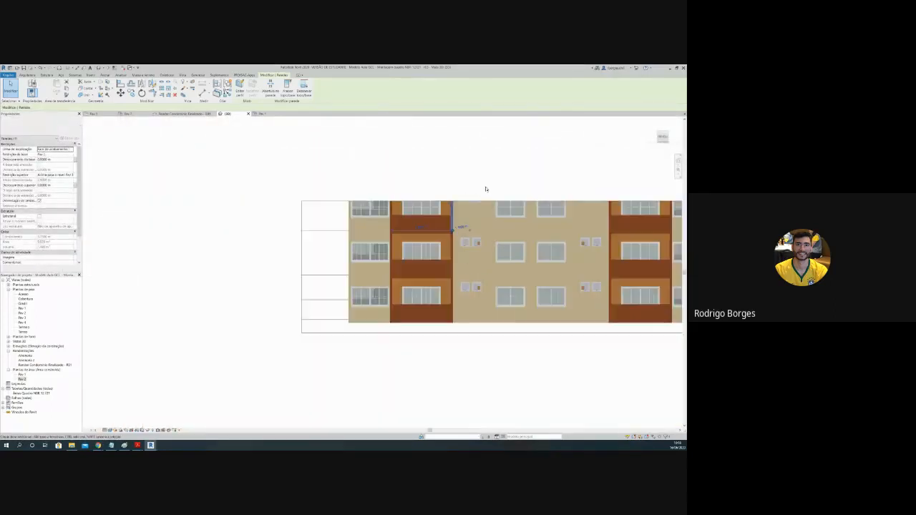
middle_click_drag(485, 189, 307, 230)
left_click(312, 238)
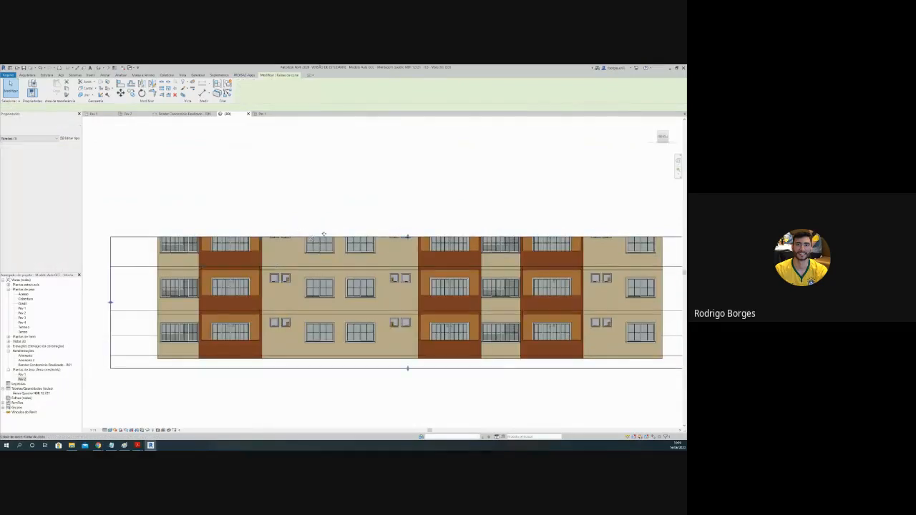
left_click_drag(408, 236, 397, 177)
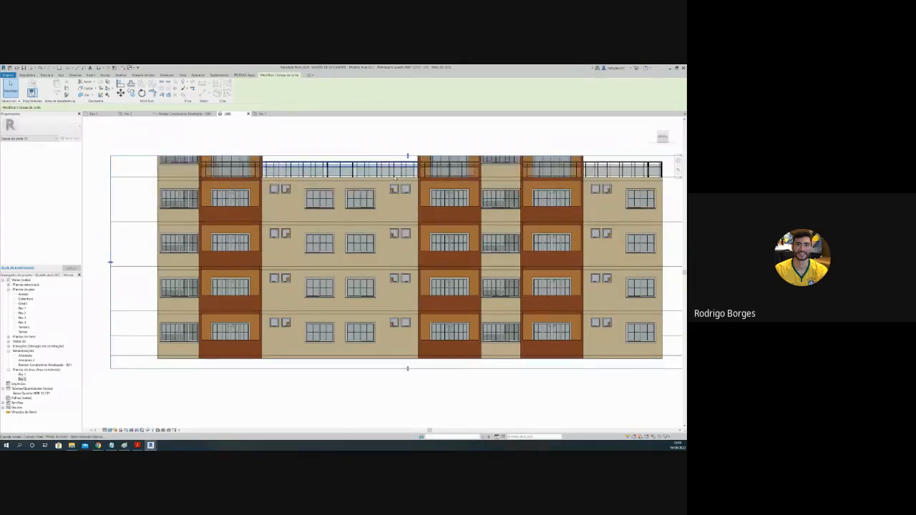
Step: Examine the cut top floor from above, pointing out its rooms, stairwells and open terraces across the block
middle_click_drag(422, 158, 384, 317, "shift")
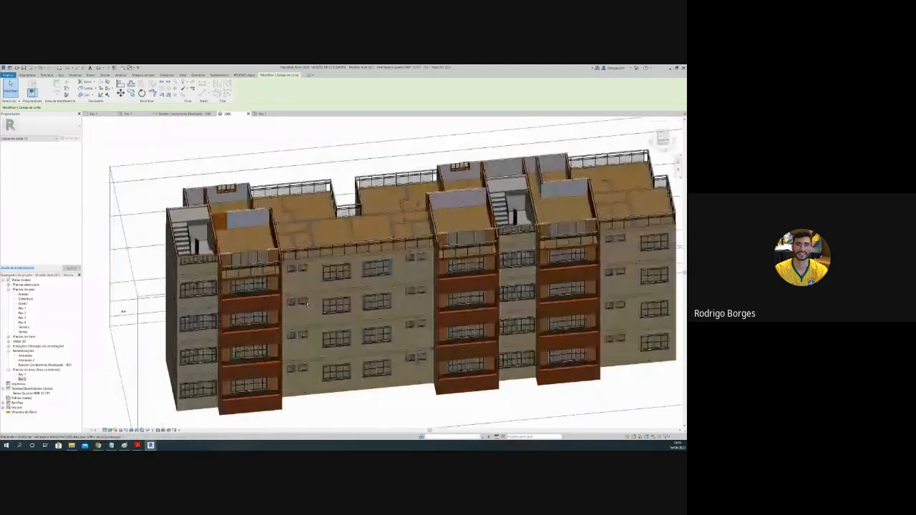
middle_click_drag(232, 271, 234, 294, "shift")
scroll(234, 294, "up", 5)
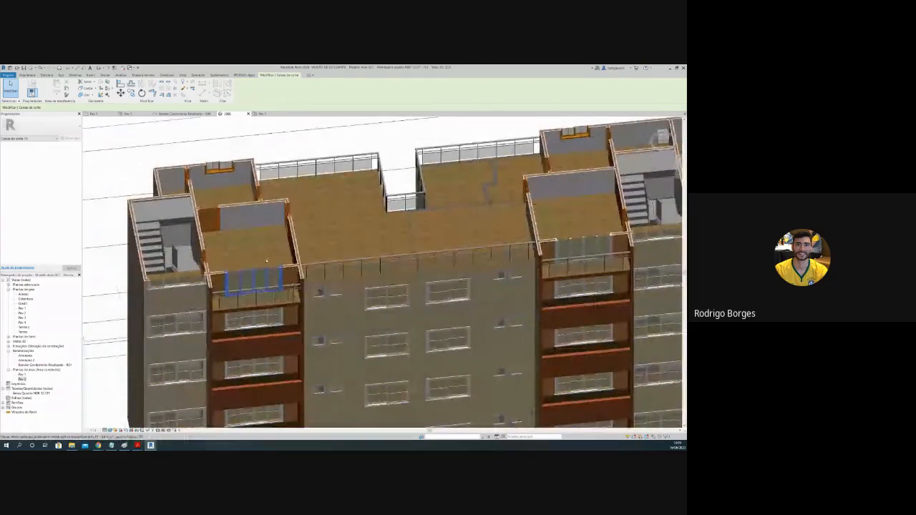
middle_click_drag(279, 269, 260, 260, "shift")
scroll(413, 254, "down", 2)
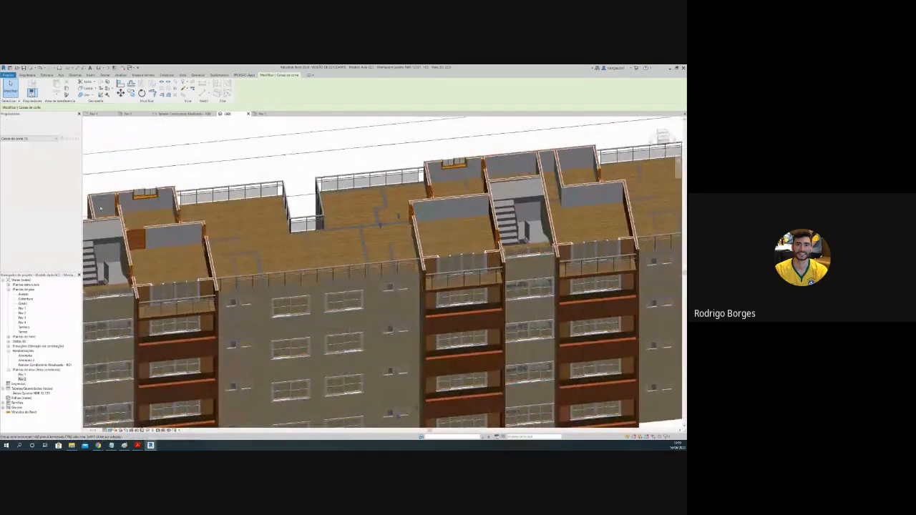
middle_click_drag(505, 178, 470, 191)
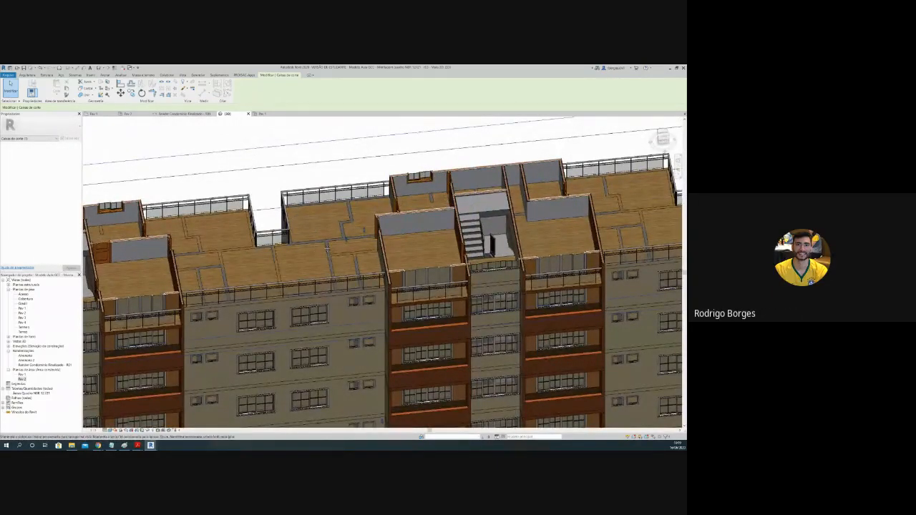
middle_click_drag(328, 245, 326, 249)
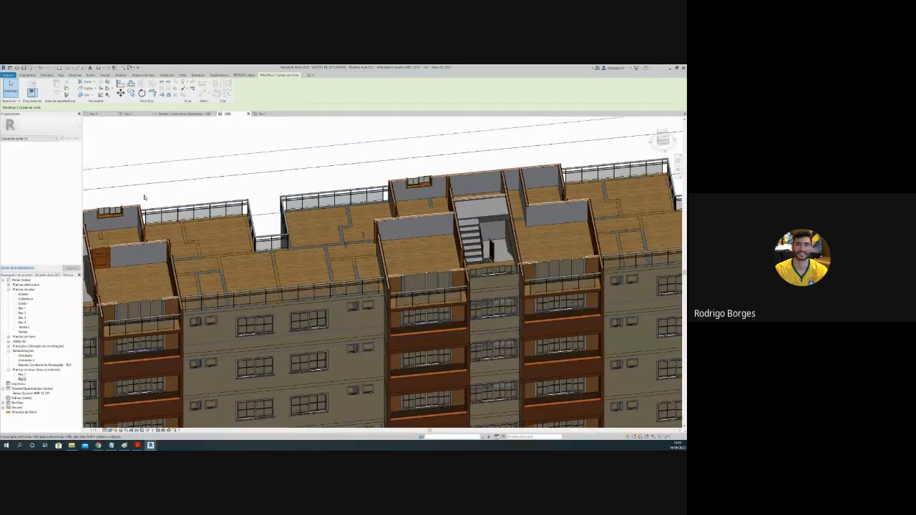
left_click_drag(143, 197, 384, 298)
middle_click_drag(384, 298, 478, 214, "shift")
key("Escape")
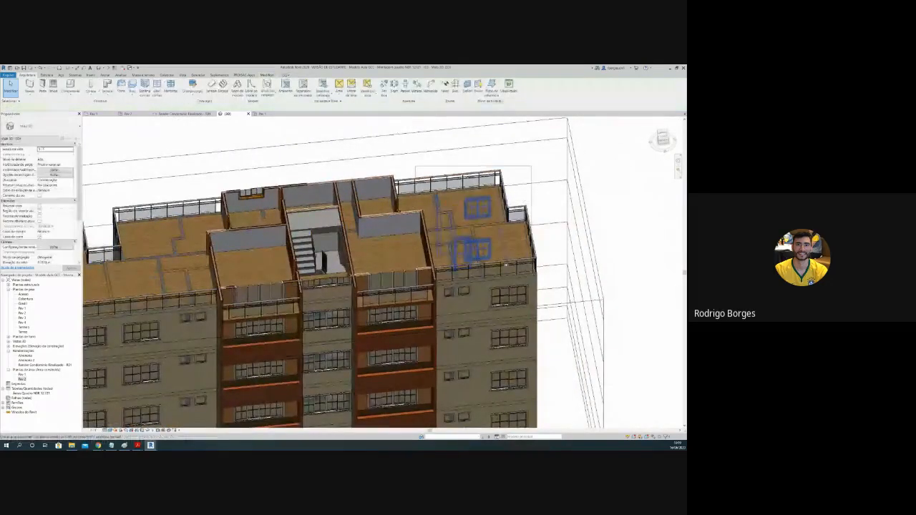
Step: Show the colour-coded Pav 1 area plan with its legend and switch to the hand-drawn plans PDF in Acrobat Reader
left_click(260, 115)
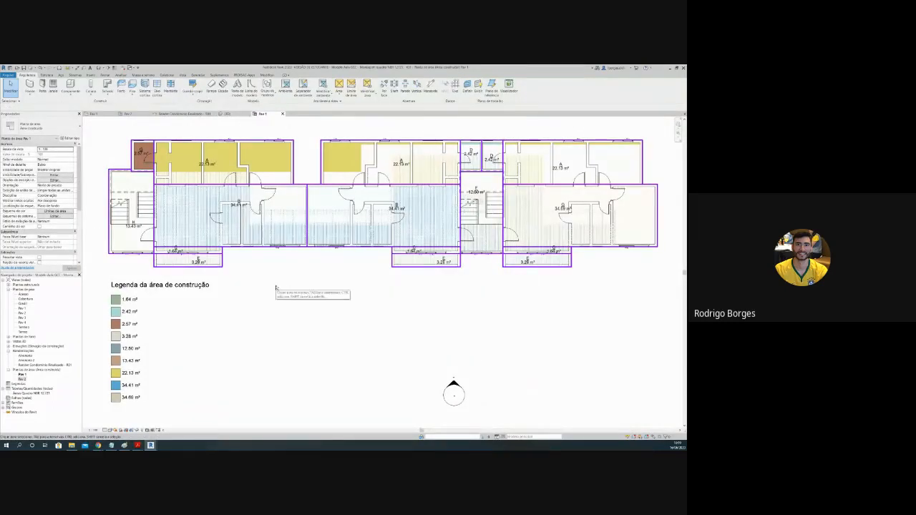
mouse_move(138, 445)
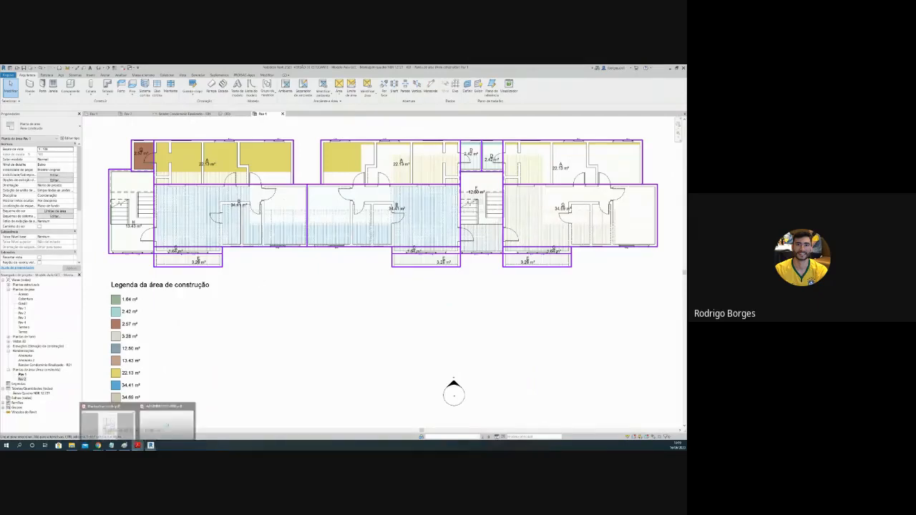
left_click(123, 428)
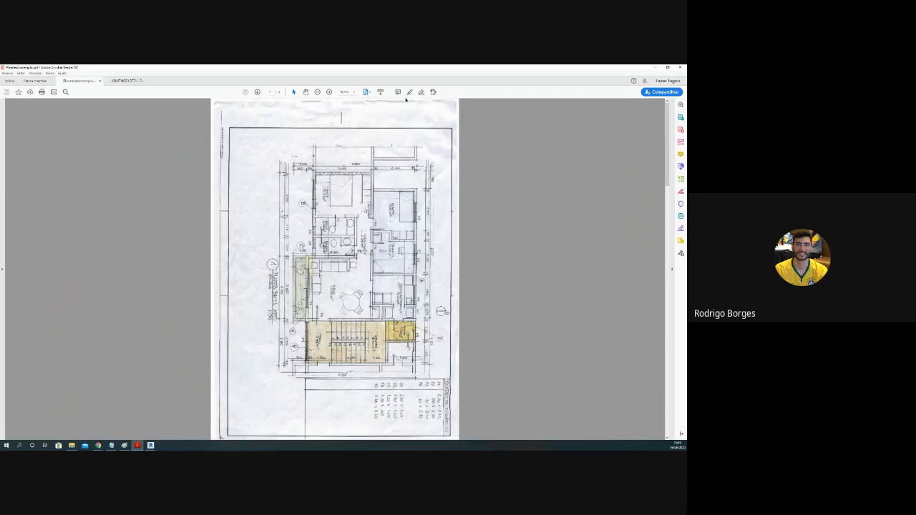
Step: Rotate the hand-drawn apartment plan to landscape so its labels read upright, and enlarge it around the rooms
left_click(51, 73)
mouse_move(38, 73)
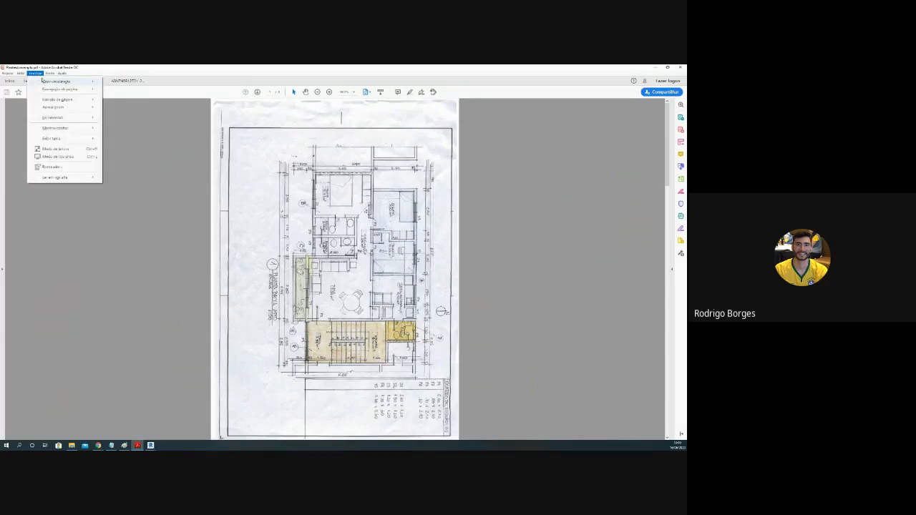
left_click(121, 82)
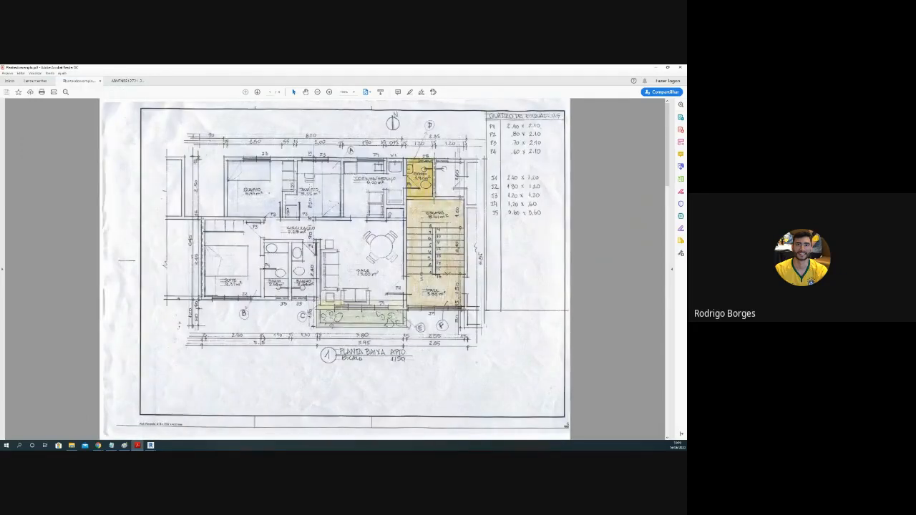
scroll(335, 269, "up", 1, "ctrl")
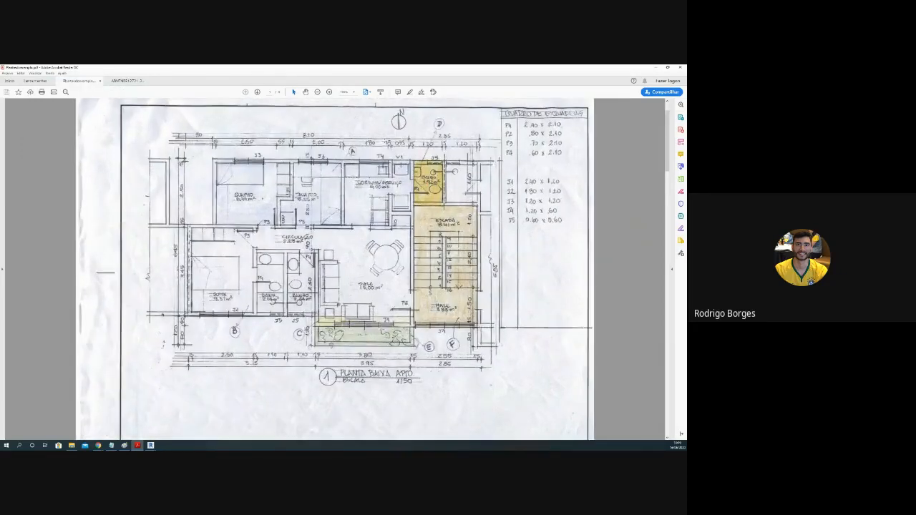
scroll(333, 152, "up", 2, "ctrl")
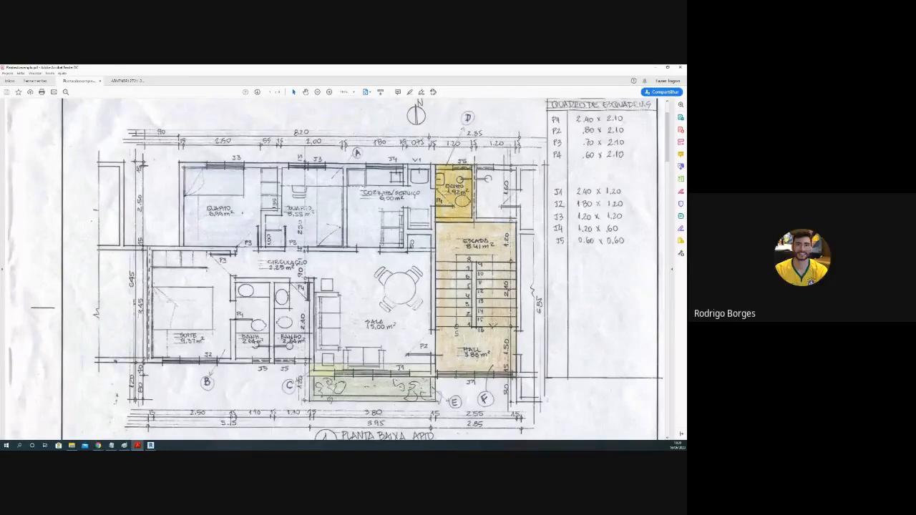
Step: Mark out the blue-shaded bedroom and kitchen/service strip on the plan with a selection rectangle over the first bedroom
left_click(272, 244)
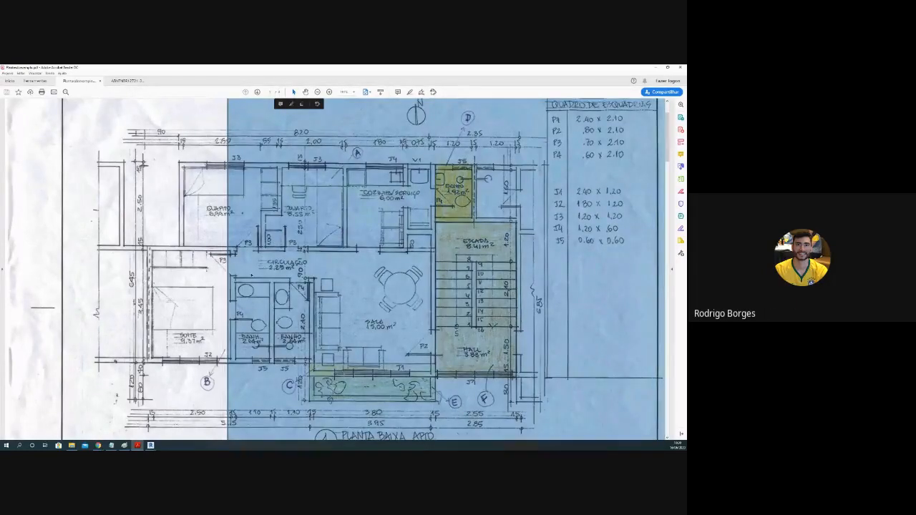
left_click(249, 274)
left_click_drag(179, 162, 428, 240)
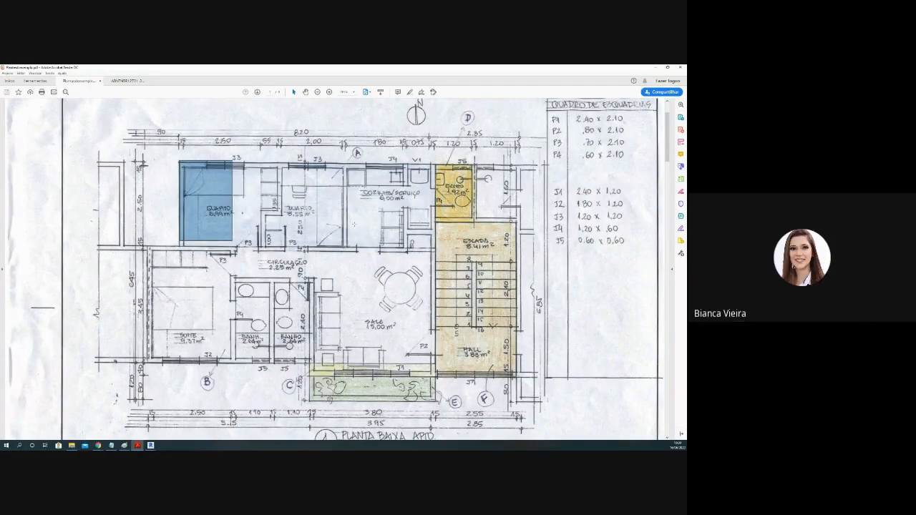
left_click(354, 225)
scroll(241, 208, "up", 1)
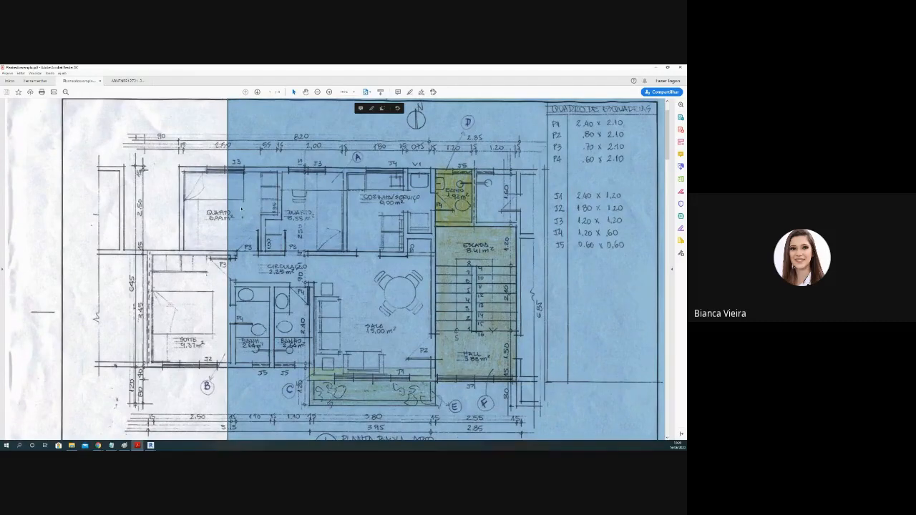
left_click(215, 208)
scroll(286, 189, "up", 1, "ctrl")
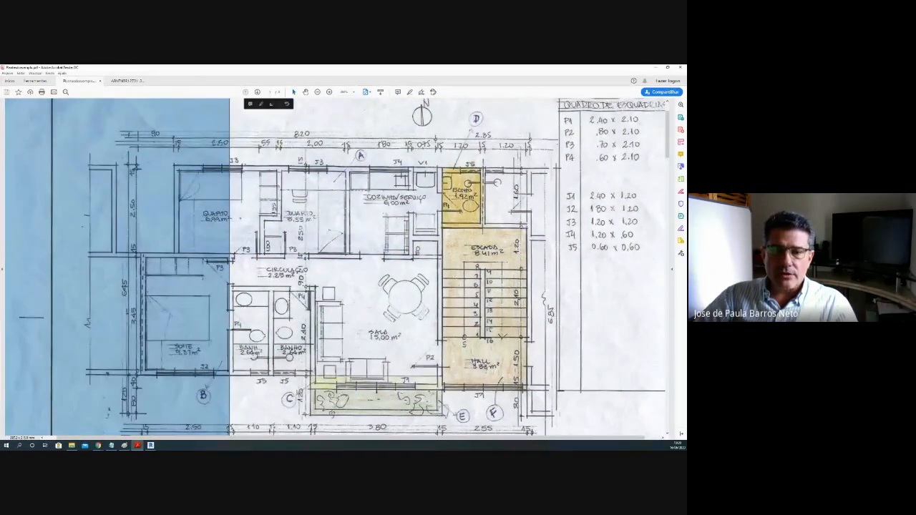
left_click(237, 172)
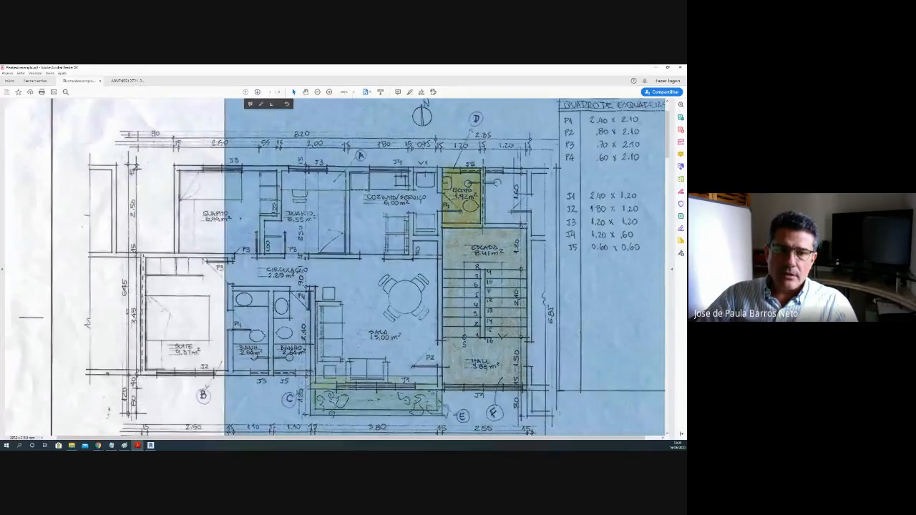
left_click_drag(175, 166, 229, 225)
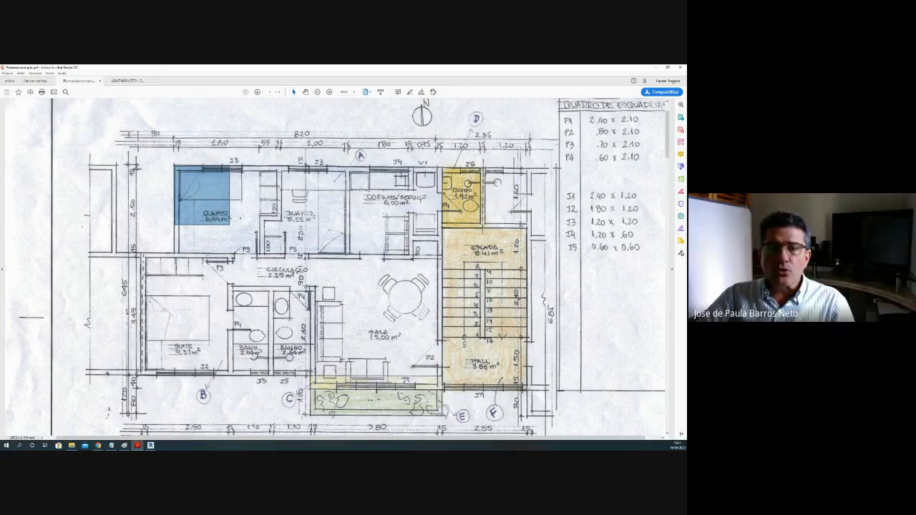
Step: Mark out the orange-shaded 1.92 m² room above the staircase with a selection rectangle
left_click_drag(442, 168, 482, 226)
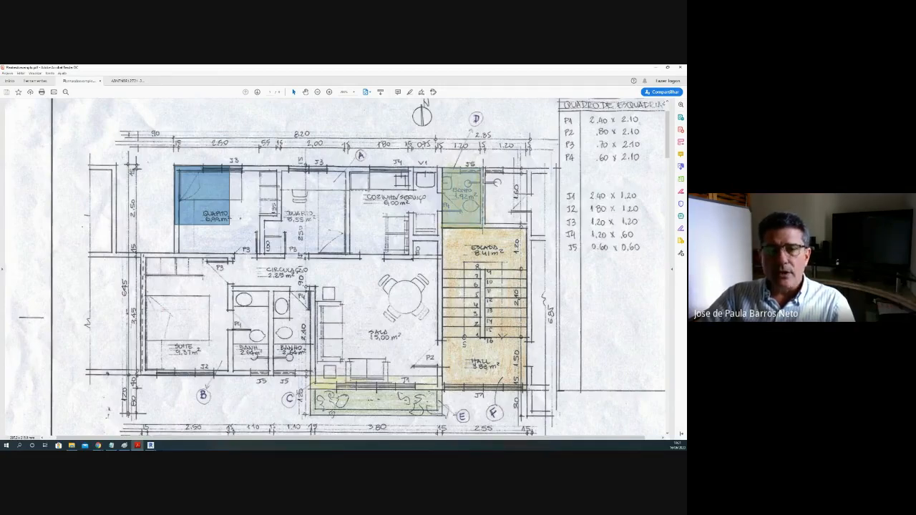
left_click_drag(482, 227, 484, 227)
left_click(485, 228)
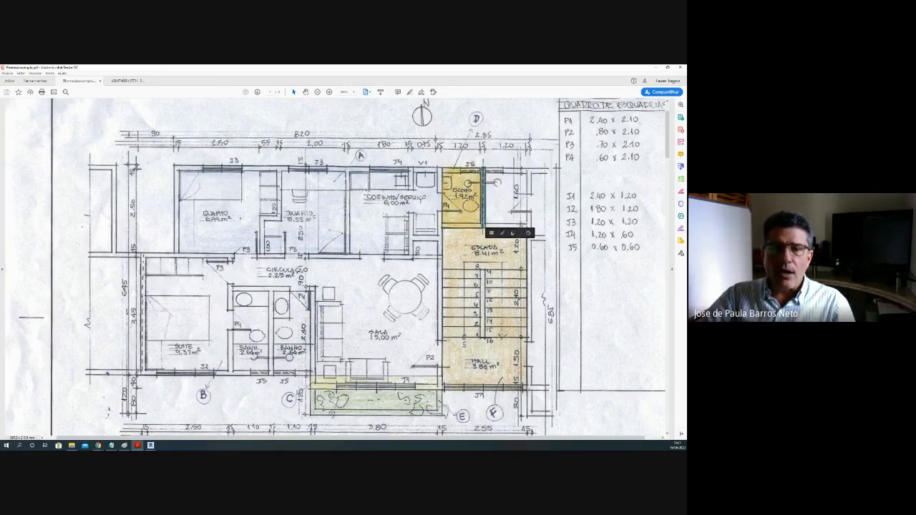
left_click_drag(442, 169, 484, 228)
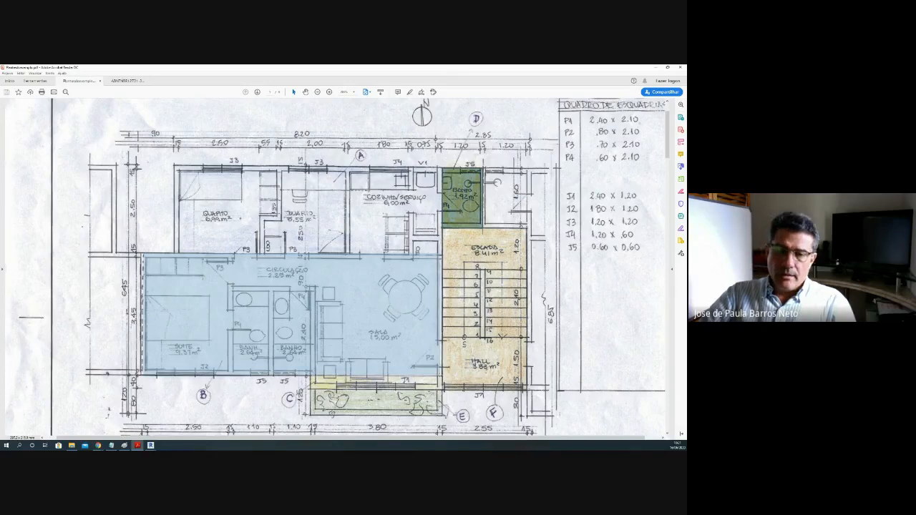
Step: Mark out the unshaded strip containing the suite, bathrooms, circulation and living room with a selection rectangle
left_click(359, 310)
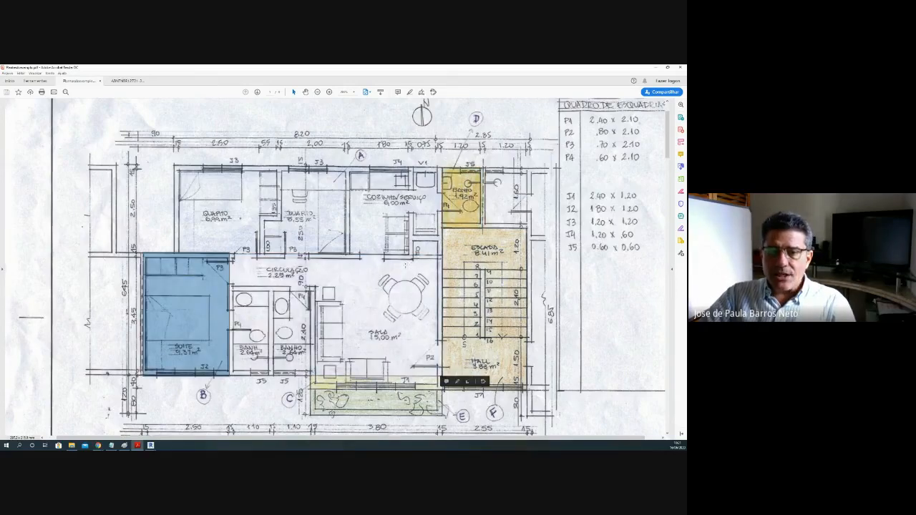
left_click_drag(443, 254, 144, 377)
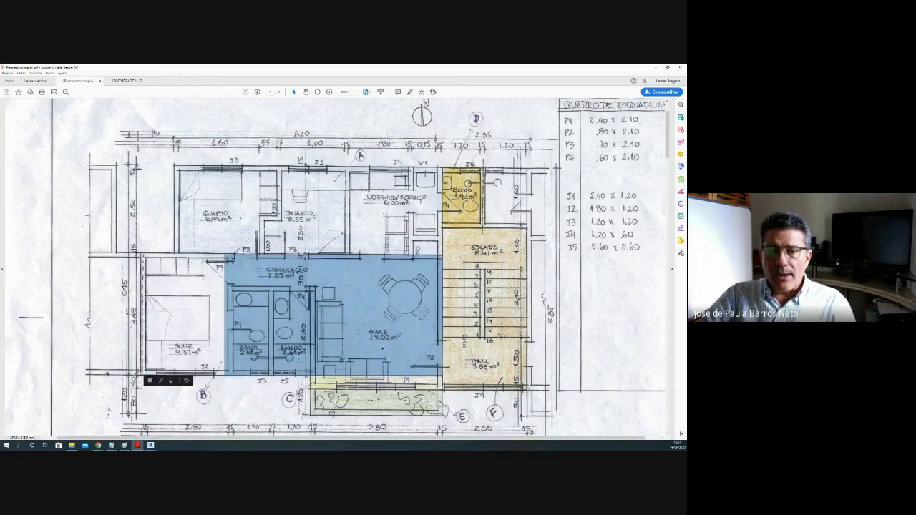
left_click(430, 294)
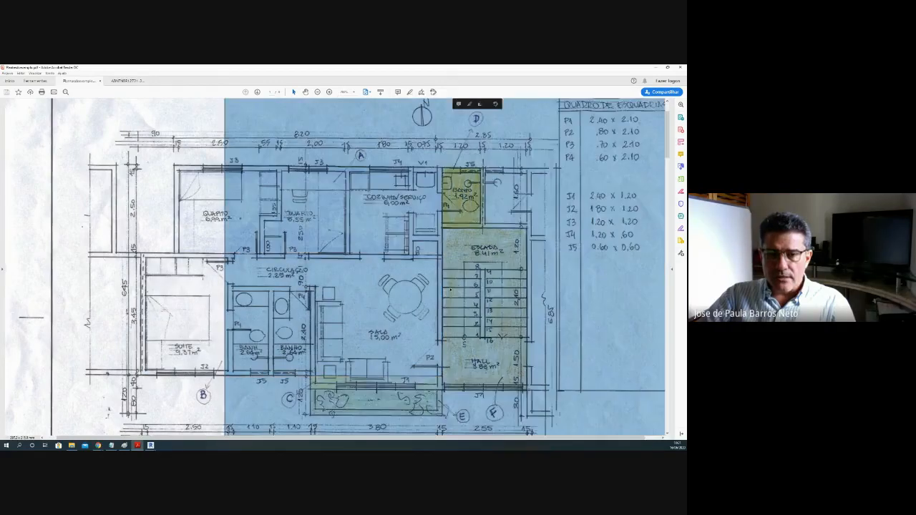
left_click(228, 370)
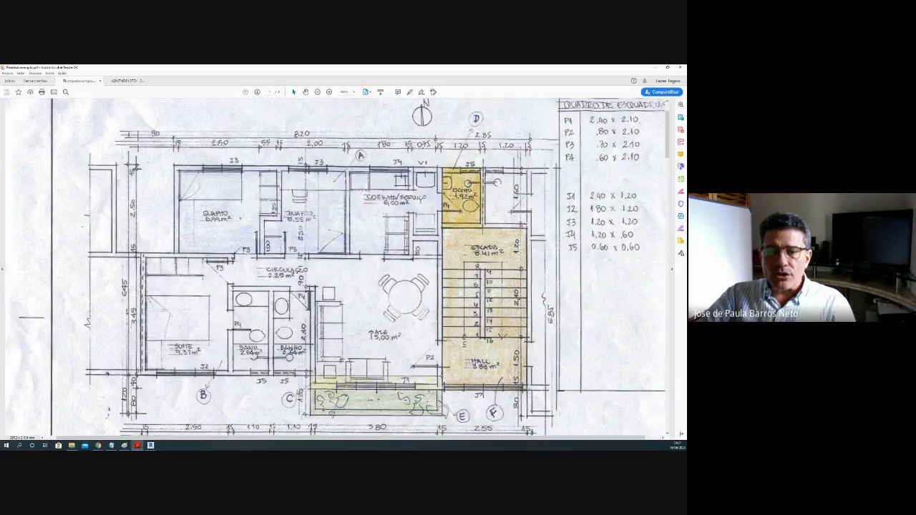
left_click_drag(442, 377, 143, 257)
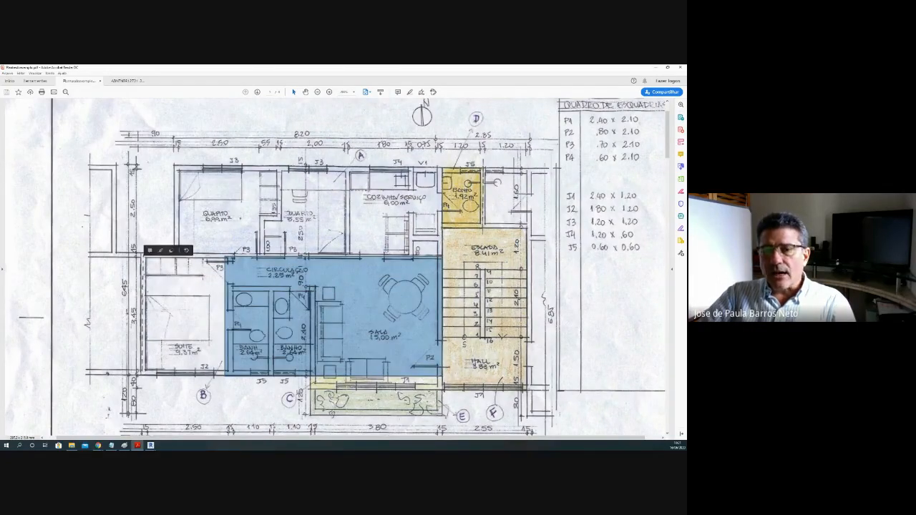
Step: Mark out the shaded staircase and hall area, and point back to the bedroom side of the plan
left_click_drag(443, 228, 526, 390)
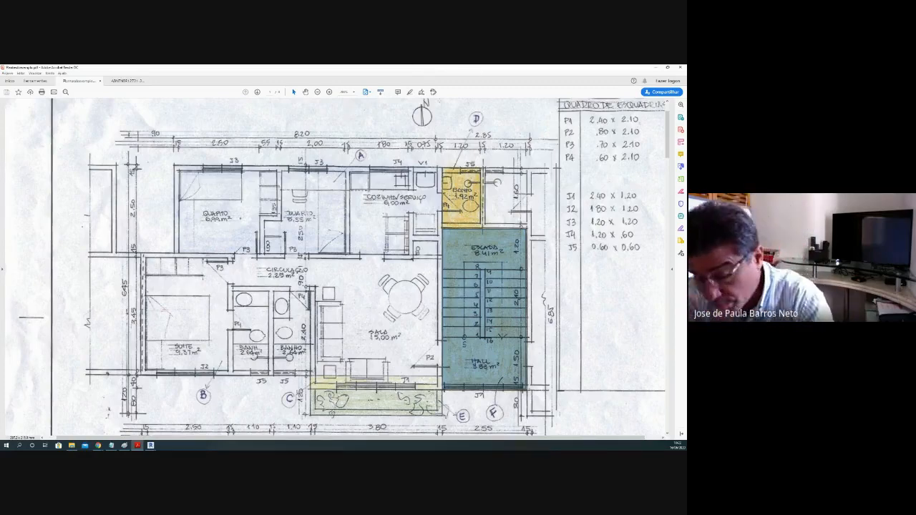
left_click(411, 146)
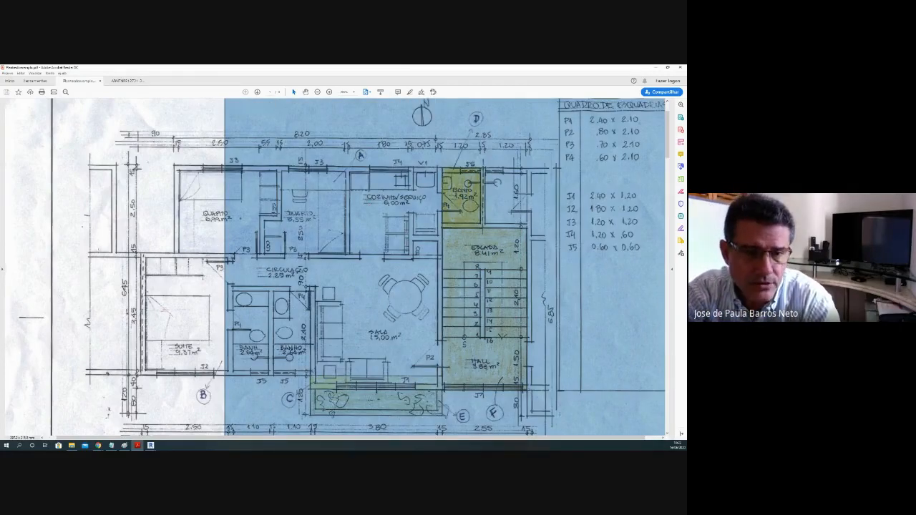
left_click(199, 243)
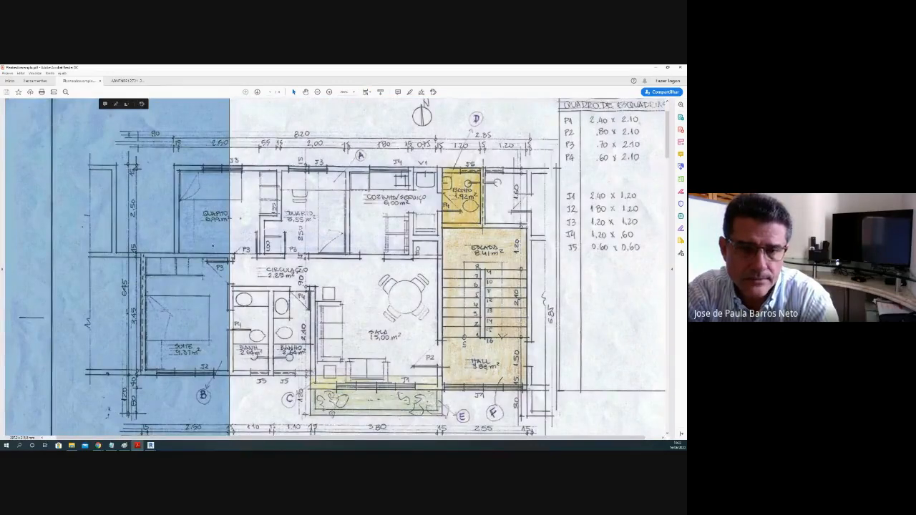
Step: Glance at the ABNT NBR 12721 document, return to the example plan, and switch to Revit's colour-coded Pav 1 area plan
left_click(128, 81)
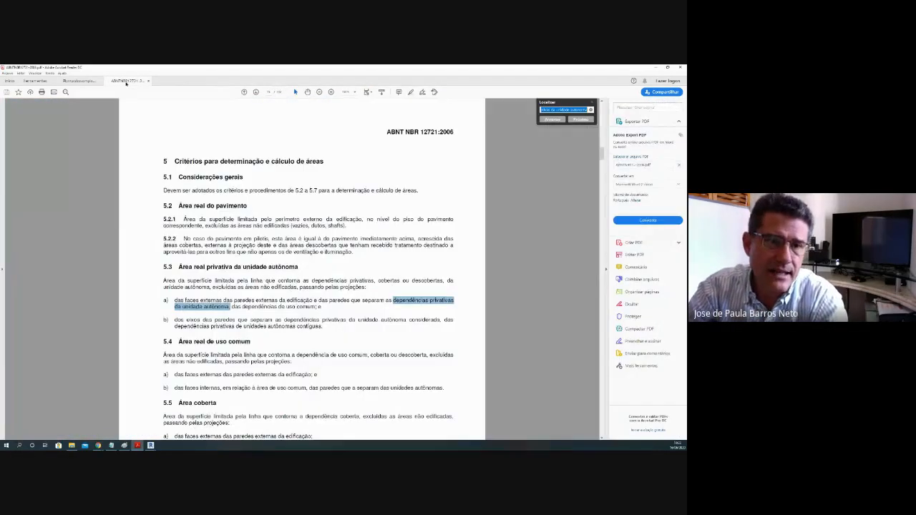
left_click(79, 81)
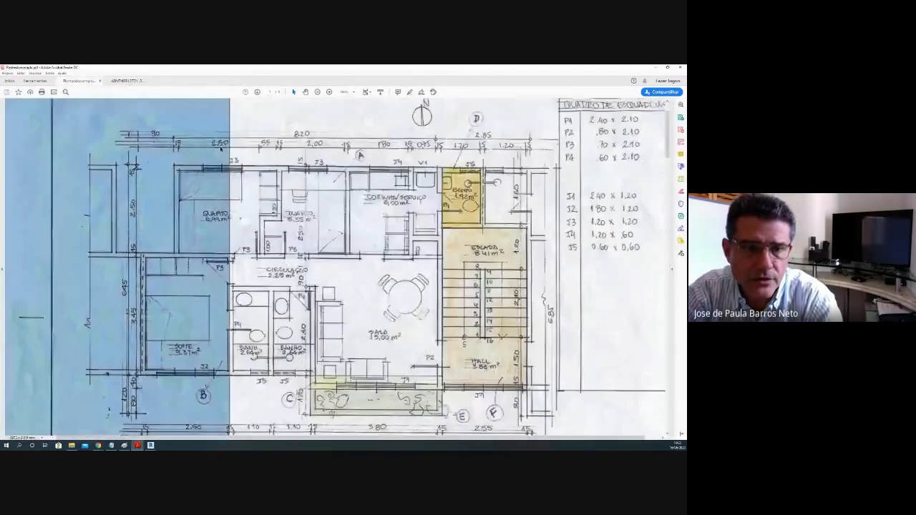
mouse_move(150, 445)
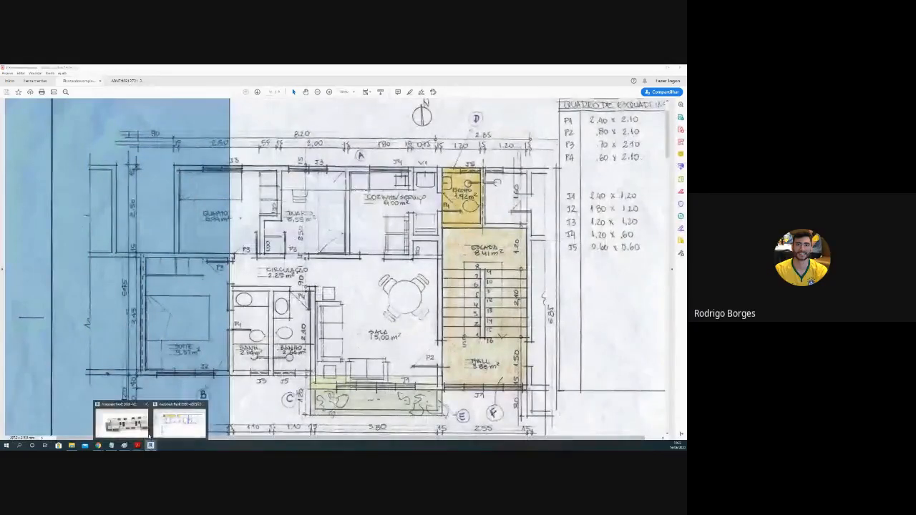
left_click(156, 428)
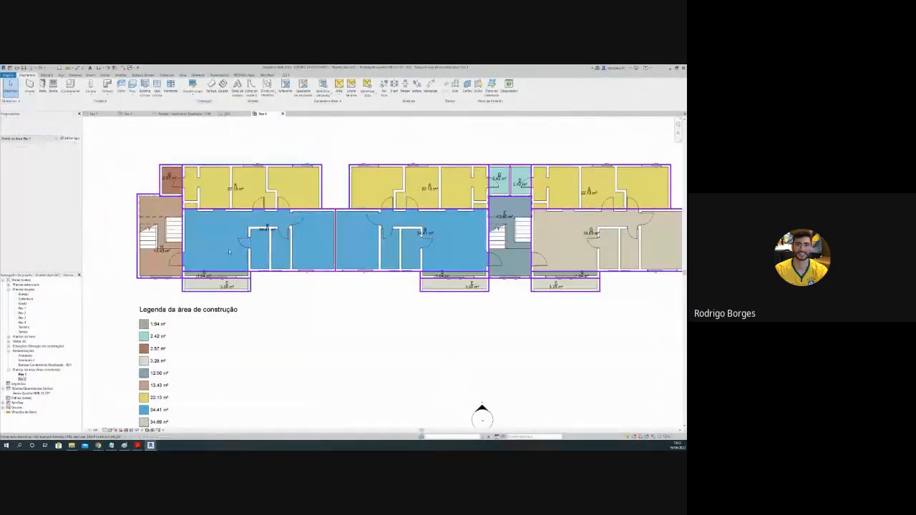
Step: Examine the coloured area regions and their labels across the Pav 1 block, from the end stairwell to the opposite end apartment
scroll(228, 250, "up", 1)
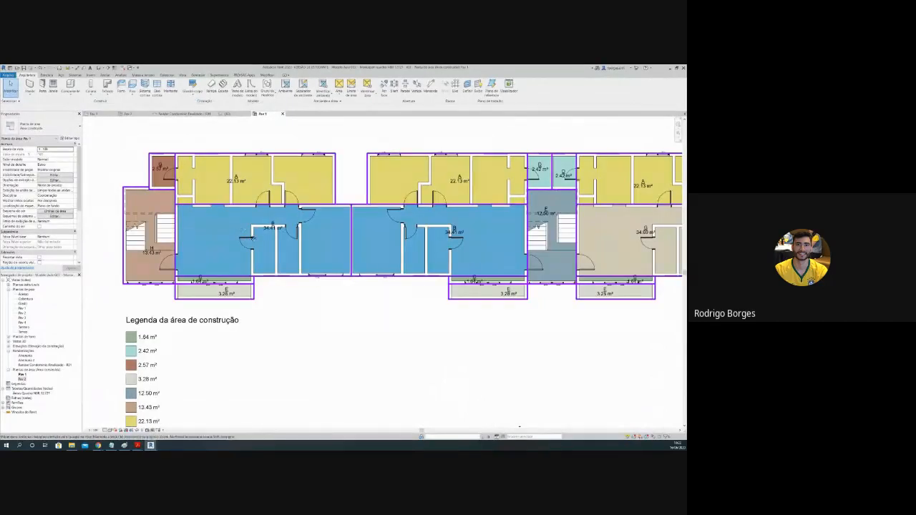
left_click(251, 238)
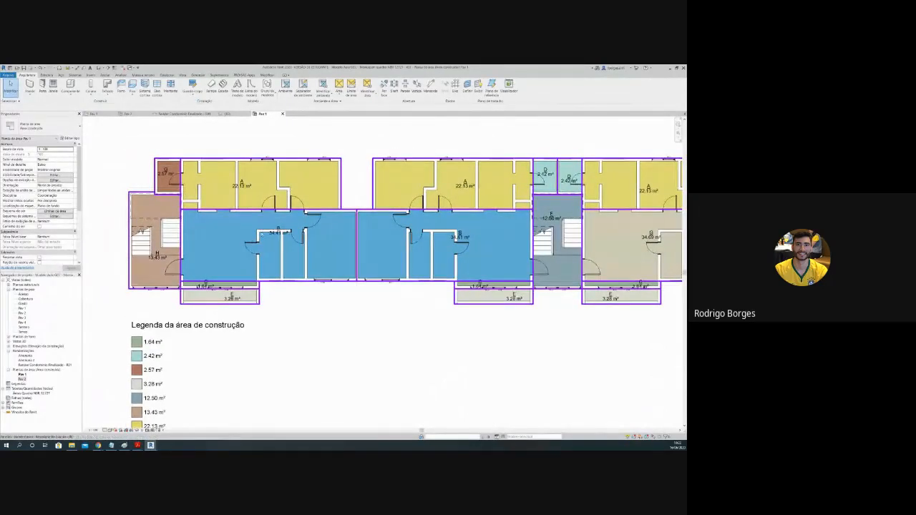
scroll(313, 226, "down", 2)
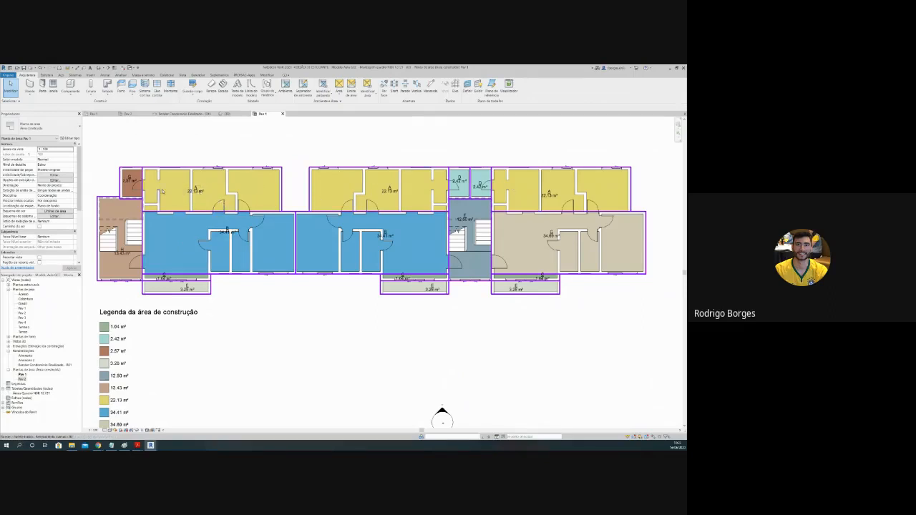
scroll(163, 191, "up", 1)
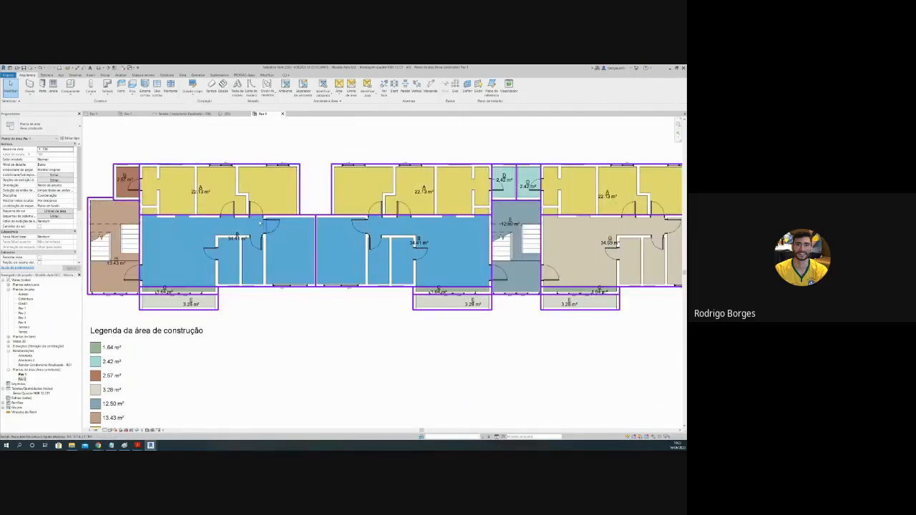
middle_click_drag(374, 205, 189, 215)
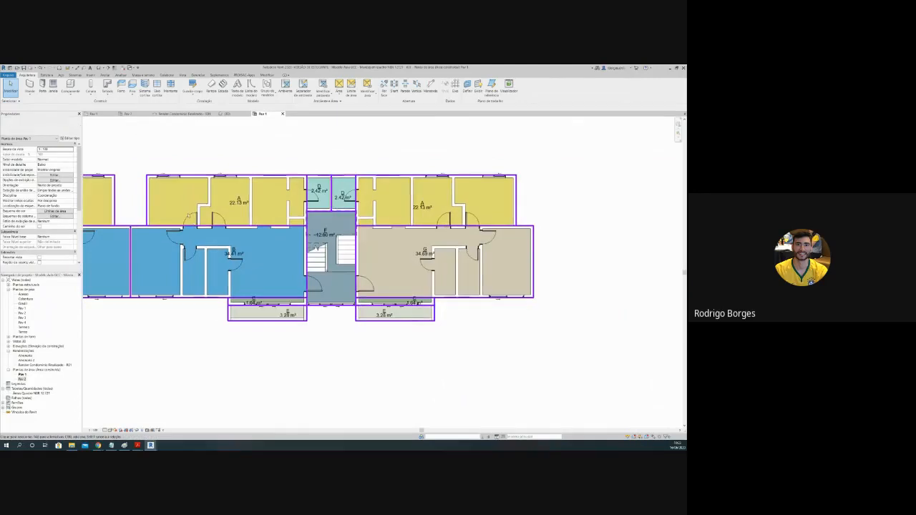
left_click(393, 197)
middle_click_drag(394, 194, 490, 189)
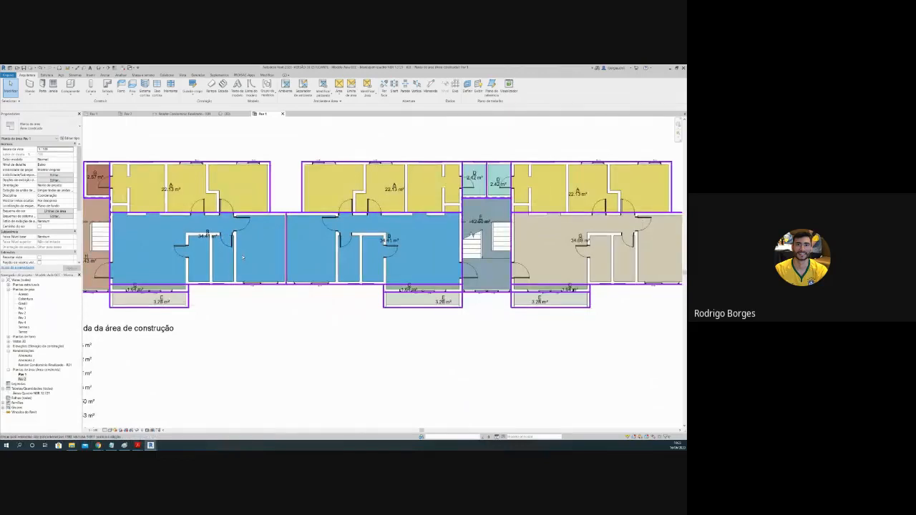
Step: Examine the area boundary along the wall shared by the two adjoining blue apartments, continuing to the central stairwell
left_click(247, 287)
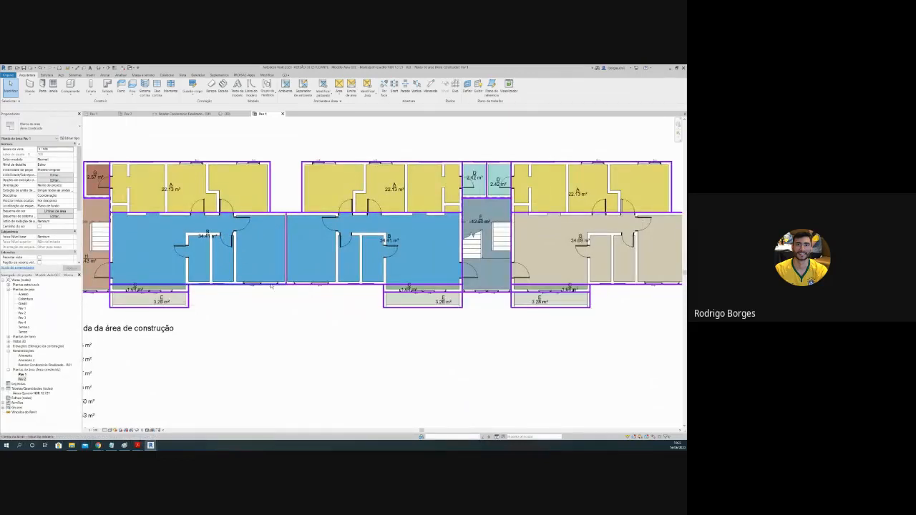
scroll(273, 287, "up", 2)
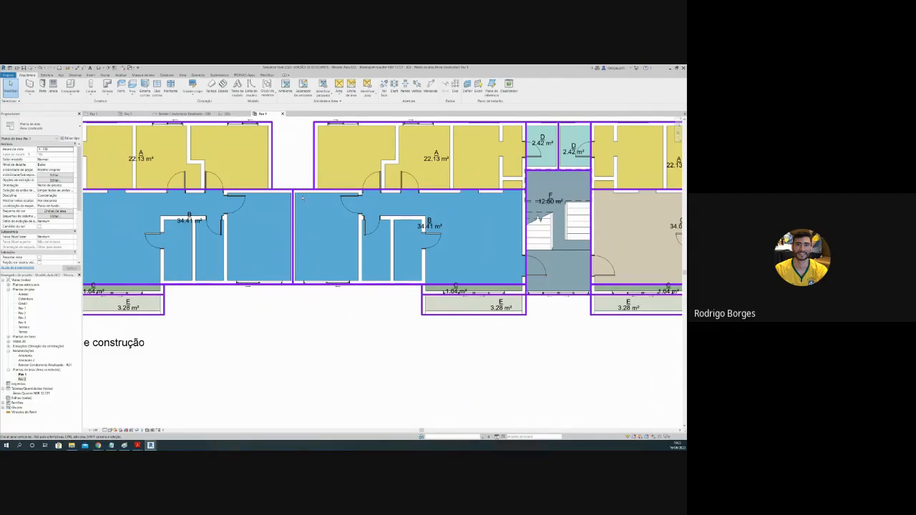
scroll(303, 198, "up", 3)
scroll(334, 214, "down", 3)
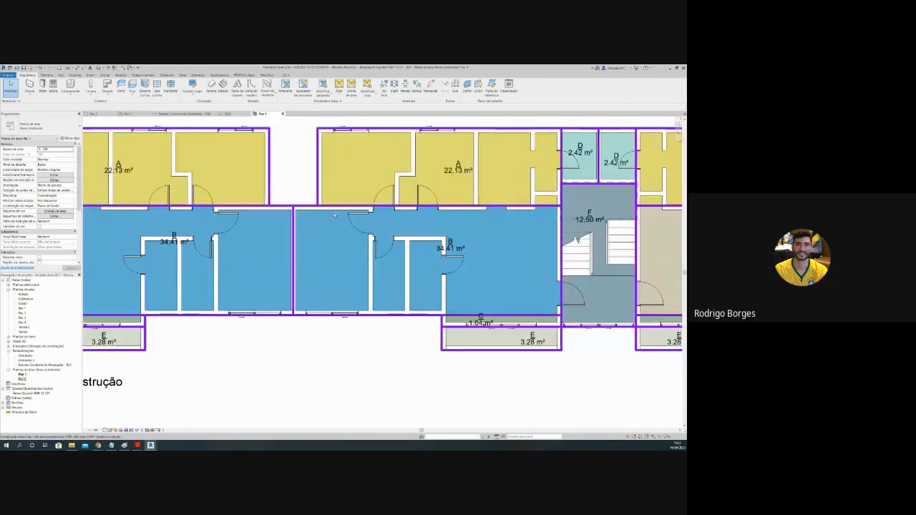
scroll(334, 215, "down", 2)
middle_click_drag(210, 237, 134, 232)
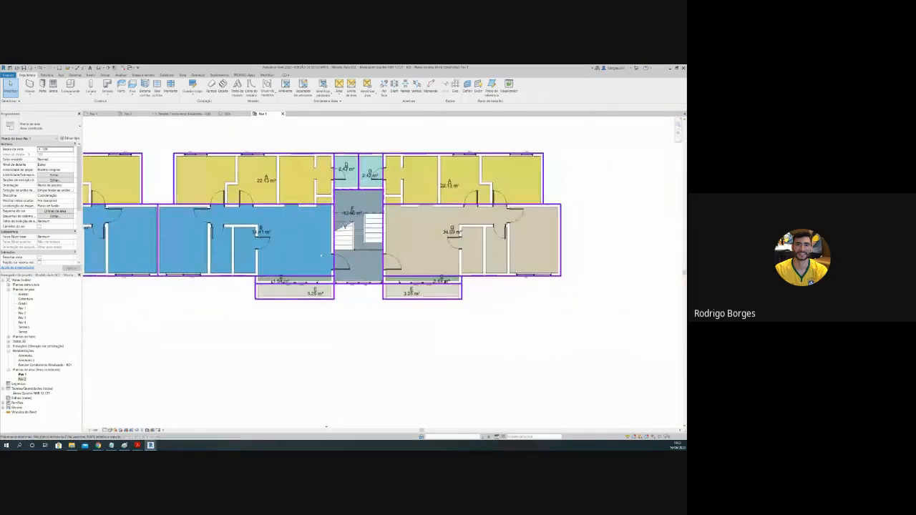
Step: Examine the central stairwell area F and the two D areas adjoining it on the Pav 1 area plan
scroll(480, 252, "up", 2)
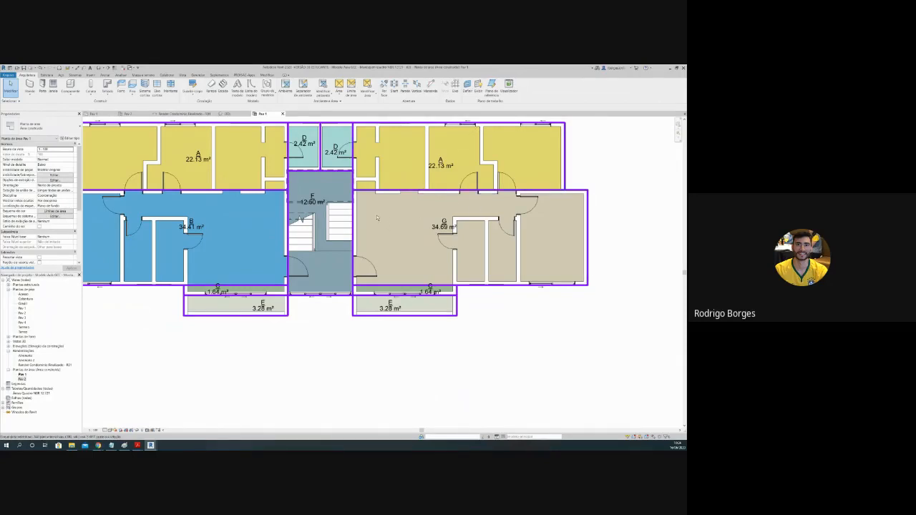
scroll(304, 242, "down", 2)
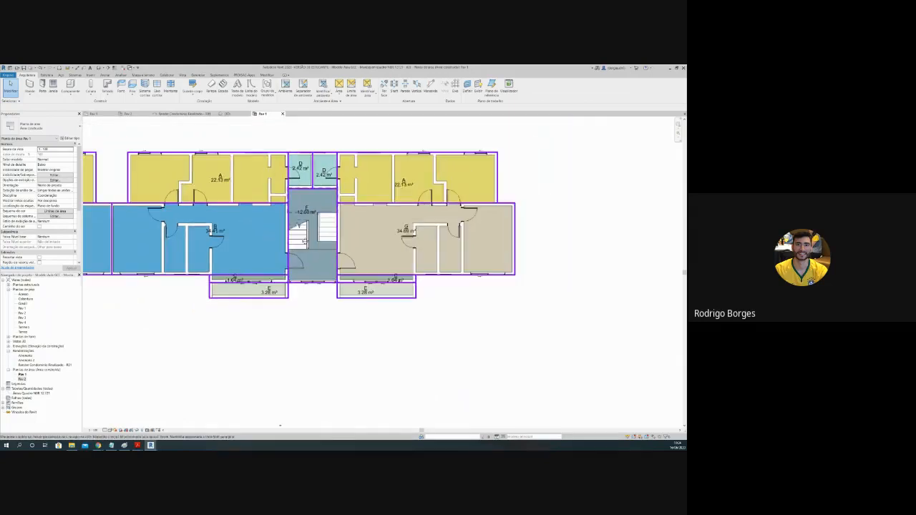
middle_click_drag(305, 242, 413, 262)
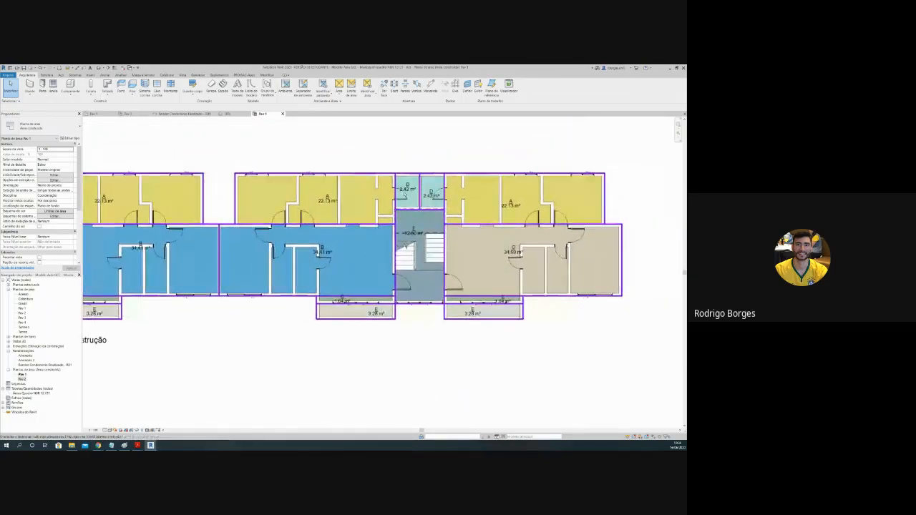
scroll(405, 195, "up", 2)
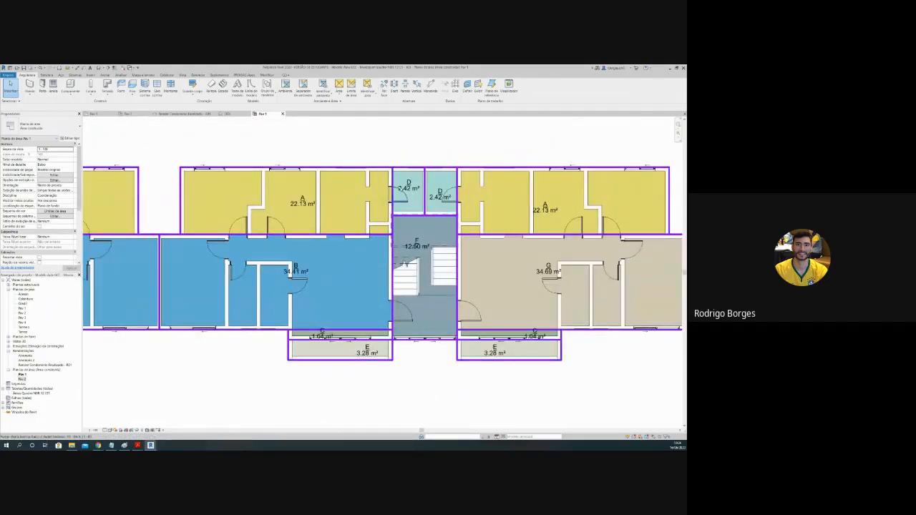
scroll(335, 223, "down", 2)
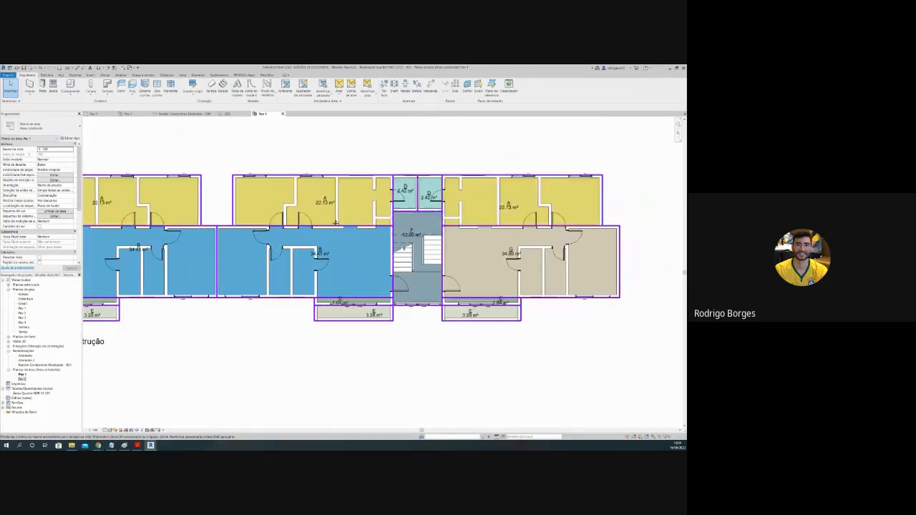
Step: Examine areas A and B of the two adjoining apartments beside the brown end stairwell
middle_click_drag(336, 223, 494, 228)
scroll(185, 207, "up", 1)
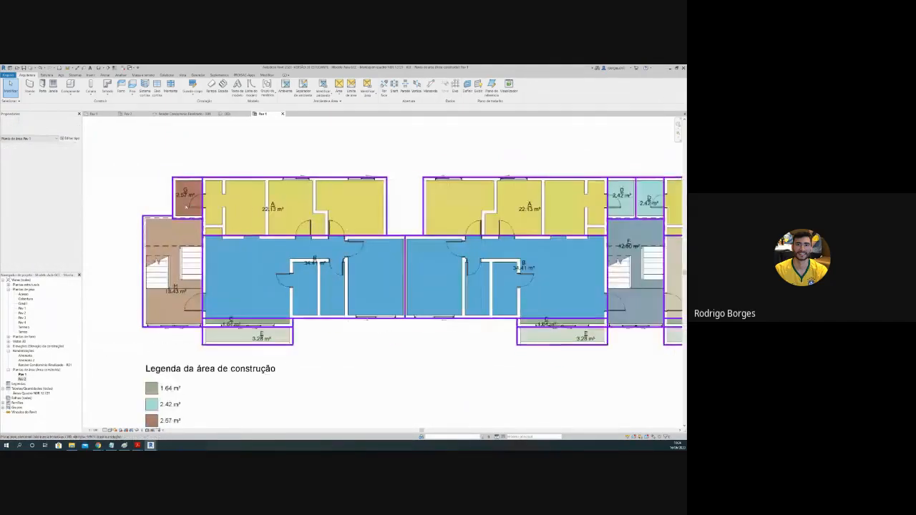
scroll(186, 207, "up", 1)
middle_click_drag(329, 231, 286, 224)
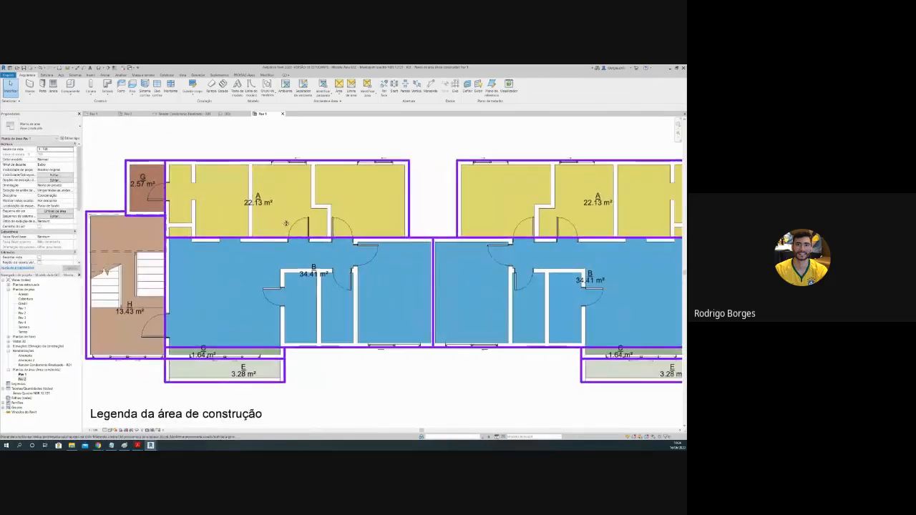
scroll(285, 224, "down", 1)
scroll(254, 222, "down", 1)
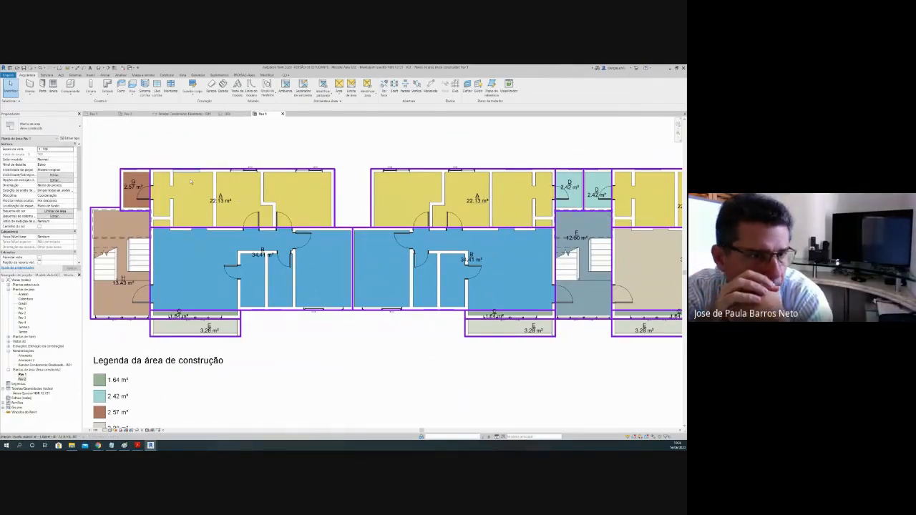
scroll(128, 188, "up", 1)
scroll(313, 196, "up", 3)
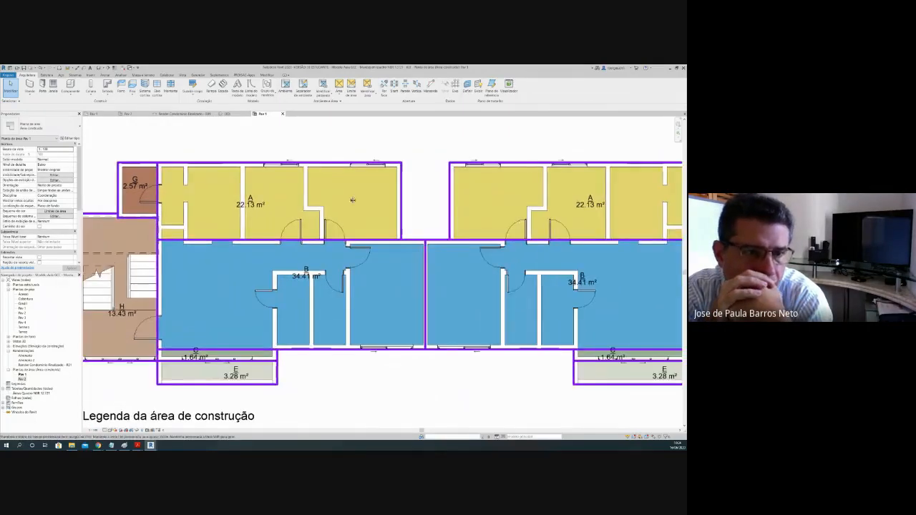
scroll(314, 196, "down", 1)
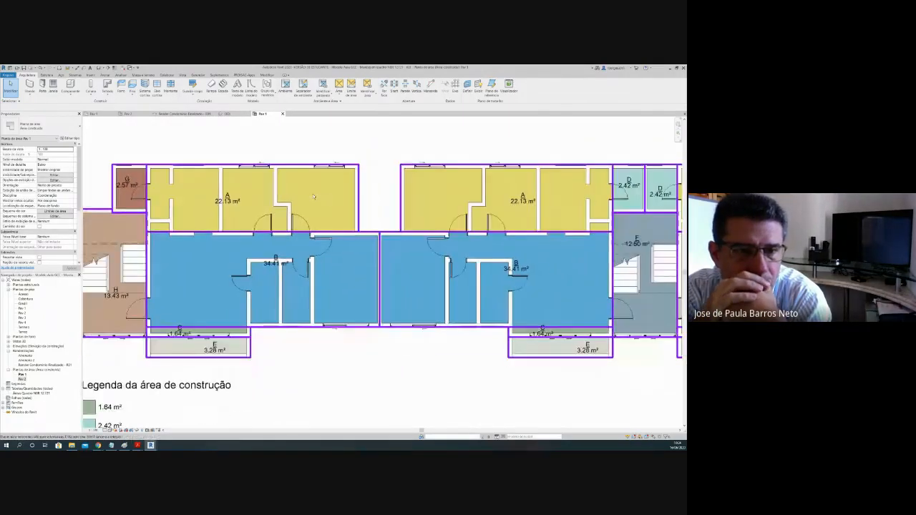
Step: Examine the boundaries of the two D areas above the central stairwell and their relation to the adjoining apartments
middle_click_drag(346, 189, 339, 187)
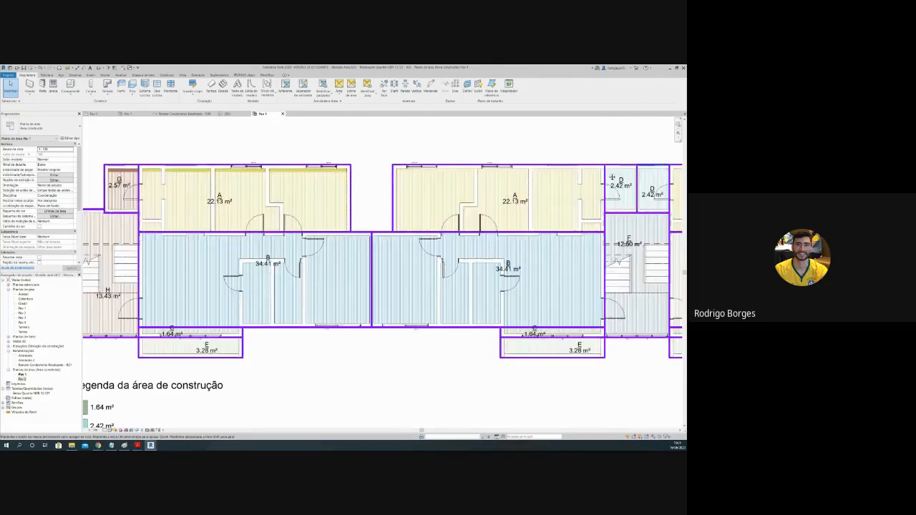
middle_click_drag(643, 192, 598, 197)
scroll(598, 198, "up", 4)
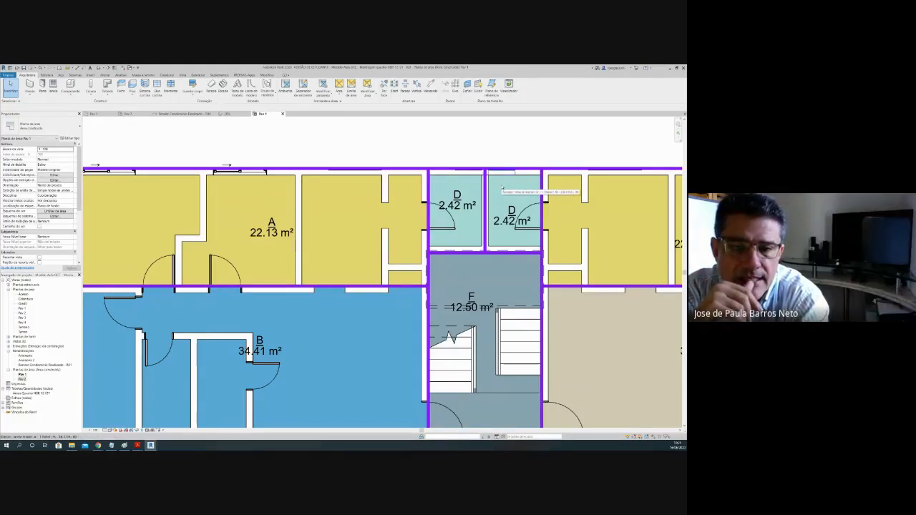
scroll(478, 229, "down", 1)
scroll(481, 233, "down", 2)
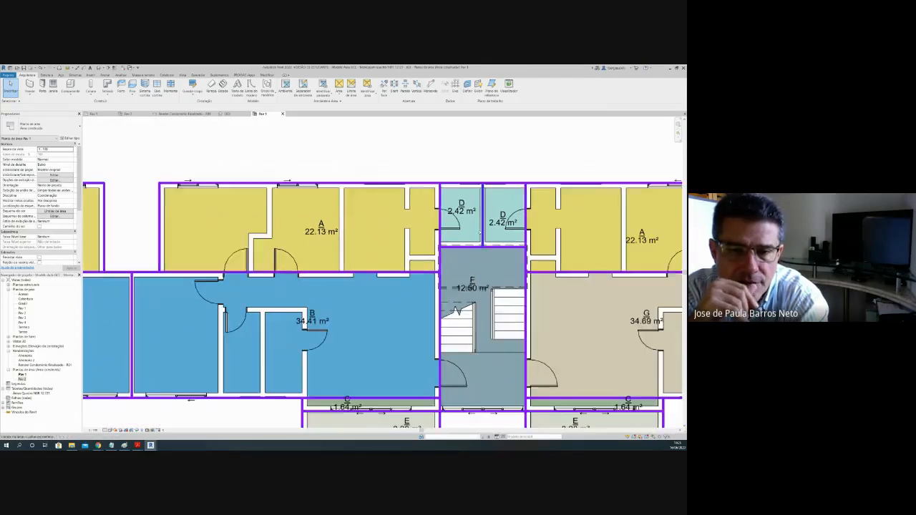
middle_click_drag(359, 276, 458, 237)
scroll(457, 237, "down", 1)
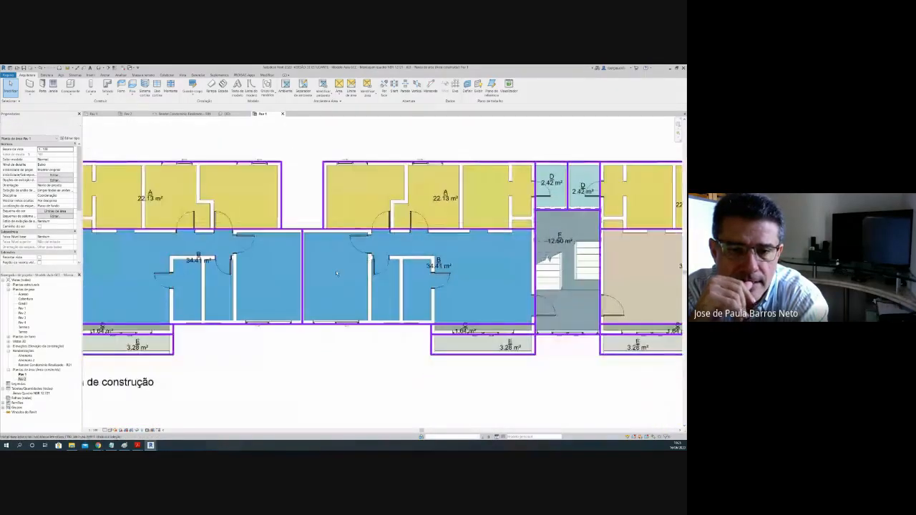
Step: Examine the end stairwell area H and the small brown area G next to the end apartment
scroll(333, 283, "down", 1)
middle_click_drag(331, 282, 388, 288)
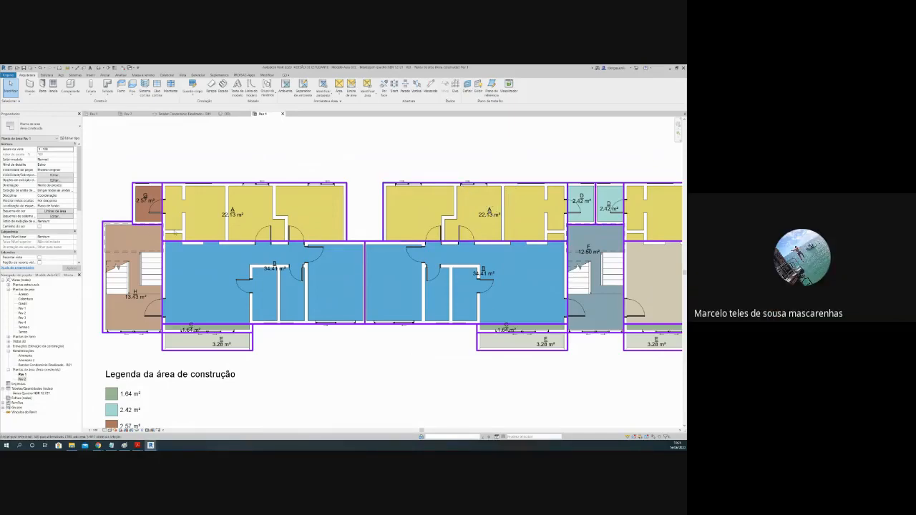
scroll(168, 239, "up", 3)
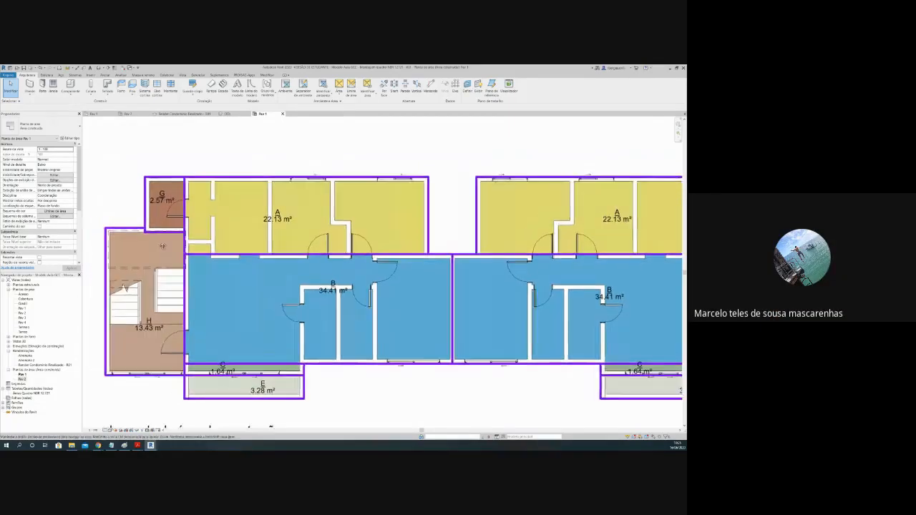
middle_click_drag(163, 246, 187, 252)
scroll(186, 252, "up", 1)
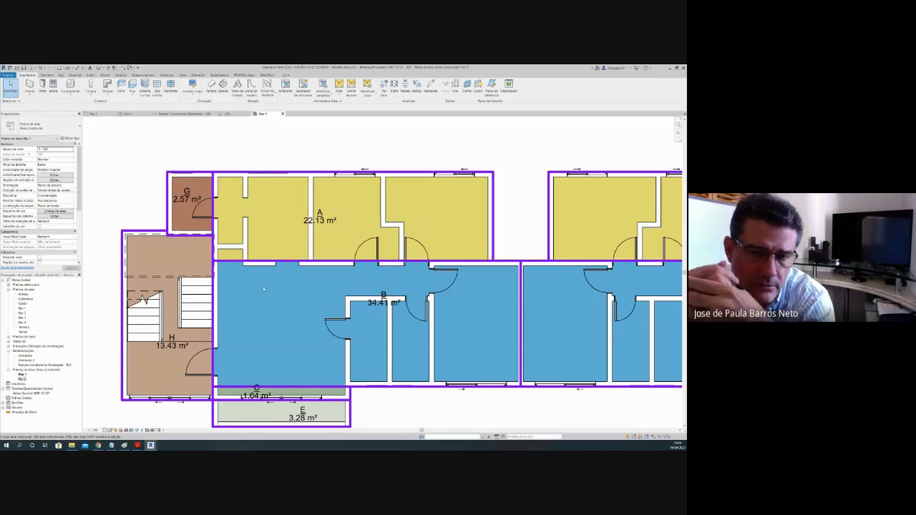
Step: Review the complete Pav 1 area plan together with its "Legenda da área de construção" colour legend
scroll(279, 288, "down", 2)
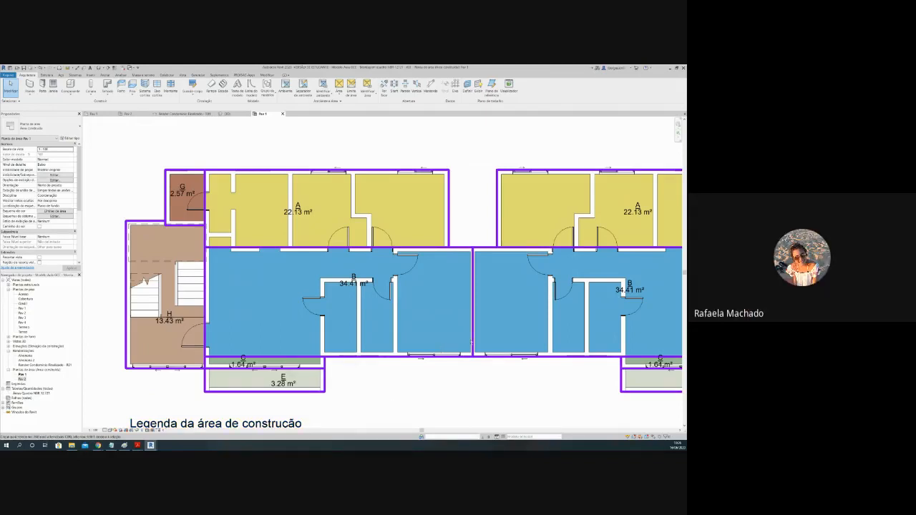
scroll(472, 344, "down", 4)
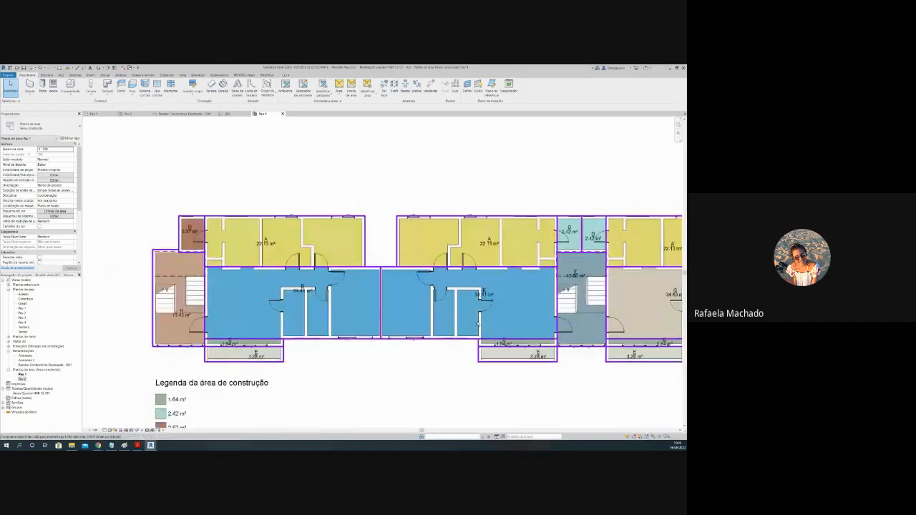
scroll(477, 323, "down", 2)
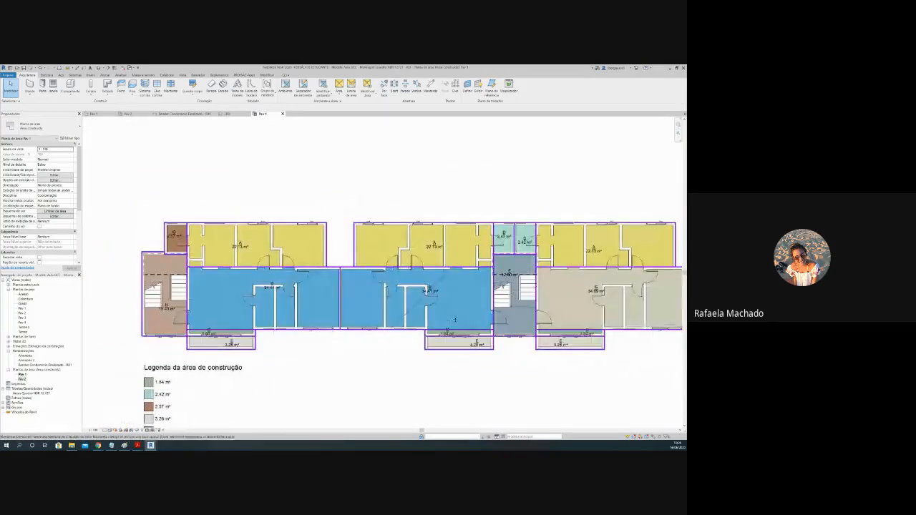
middle_click_drag(455, 320, 420, 239)
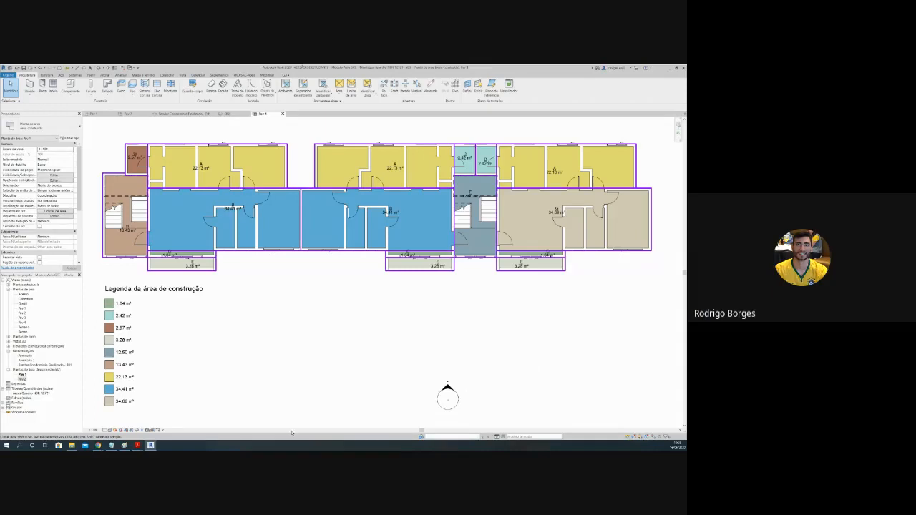
Step: Switch to the Revit window with the 3D view and examine the wall shared by the two adjoining apartments
mouse_move(151, 446)
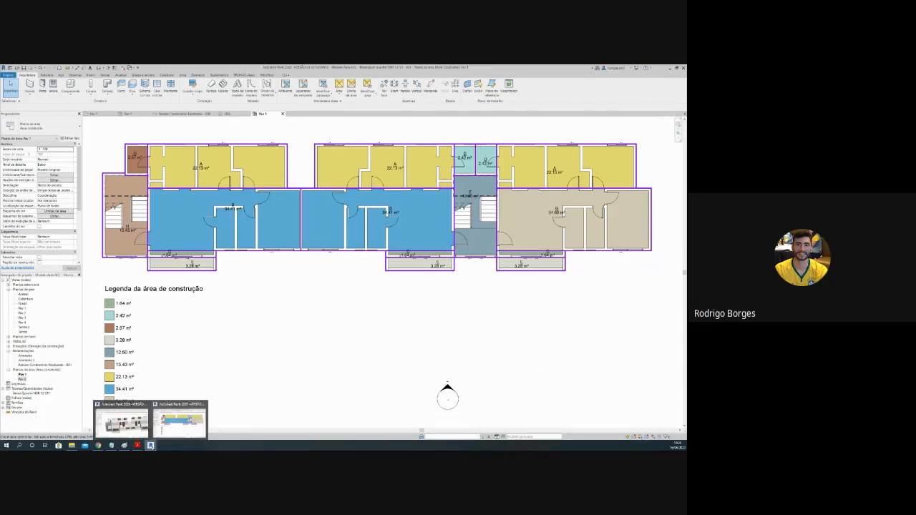
left_click(143, 424)
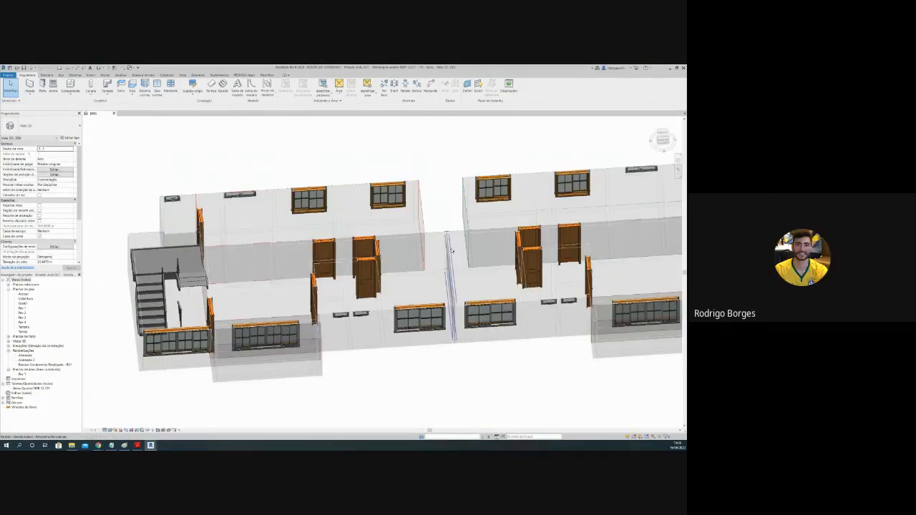
middle_click_drag(429, 215, 435, 249, "shift")
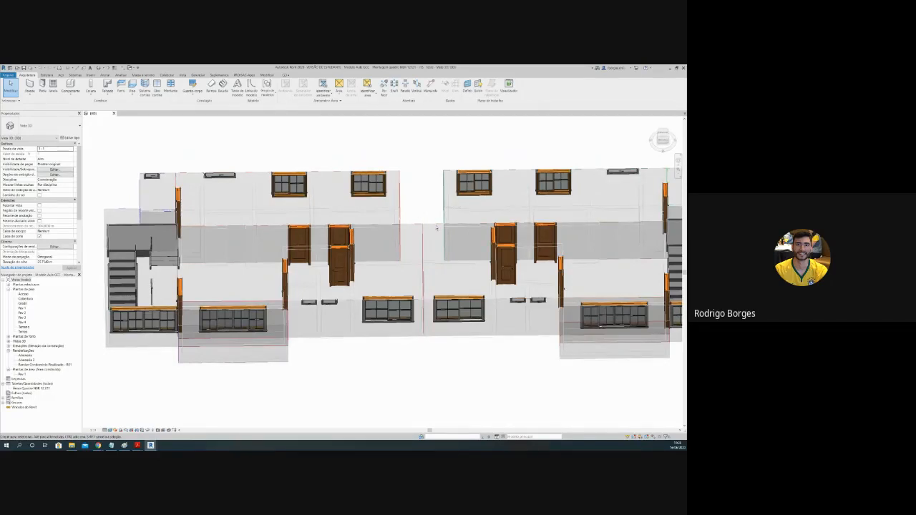
scroll(438, 229, "up", 3)
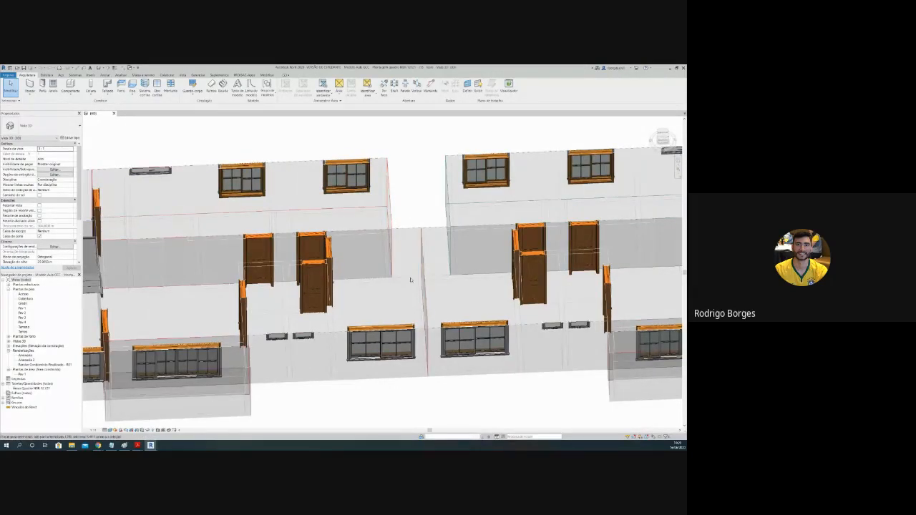
scroll(413, 255, "up", 2)
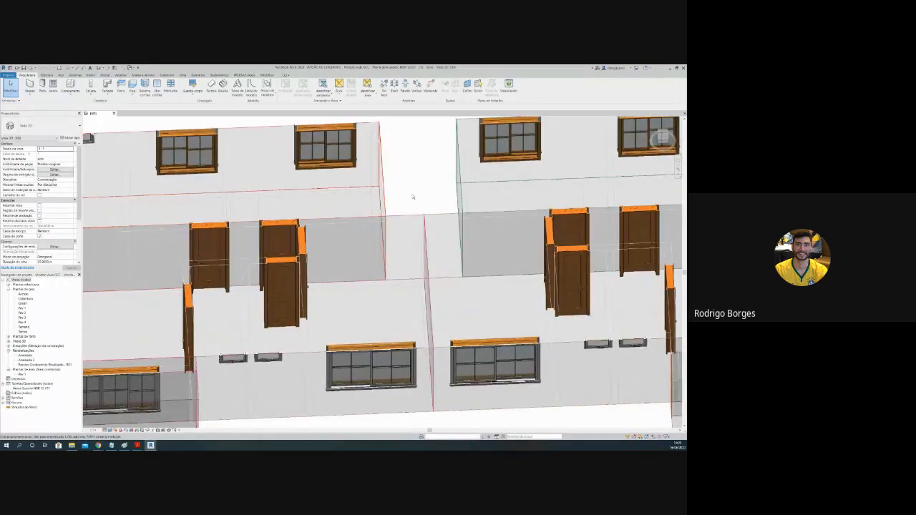
middle_click_drag(413, 196, 429, 203, "shift")
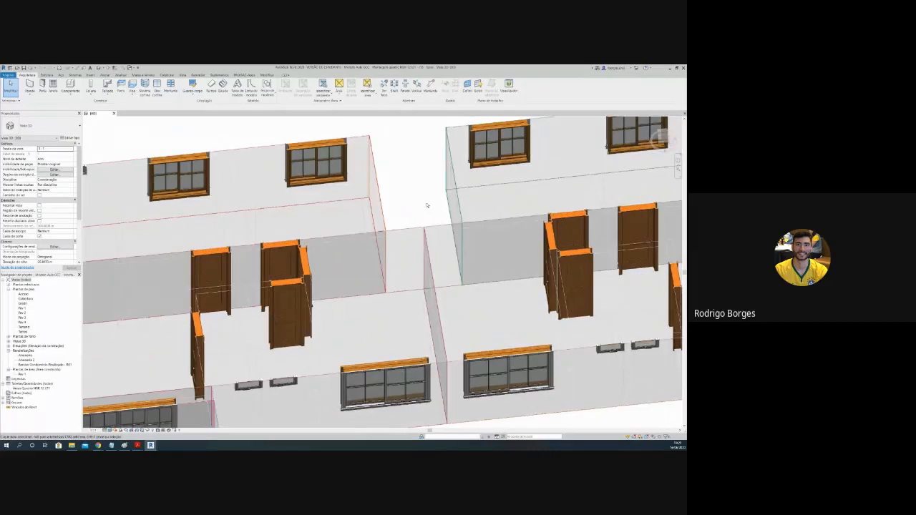
scroll(427, 237, "up", 2)
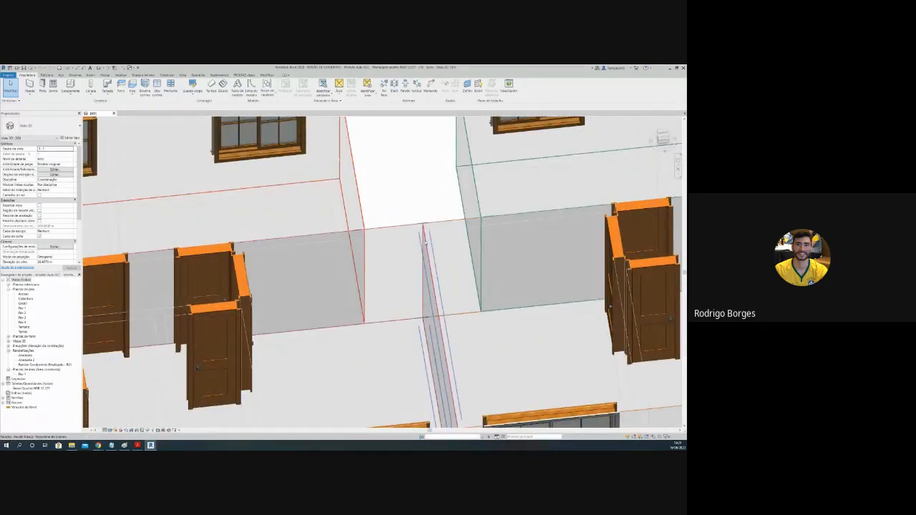
middle_click_drag(426, 242, 424, 217, "shift")
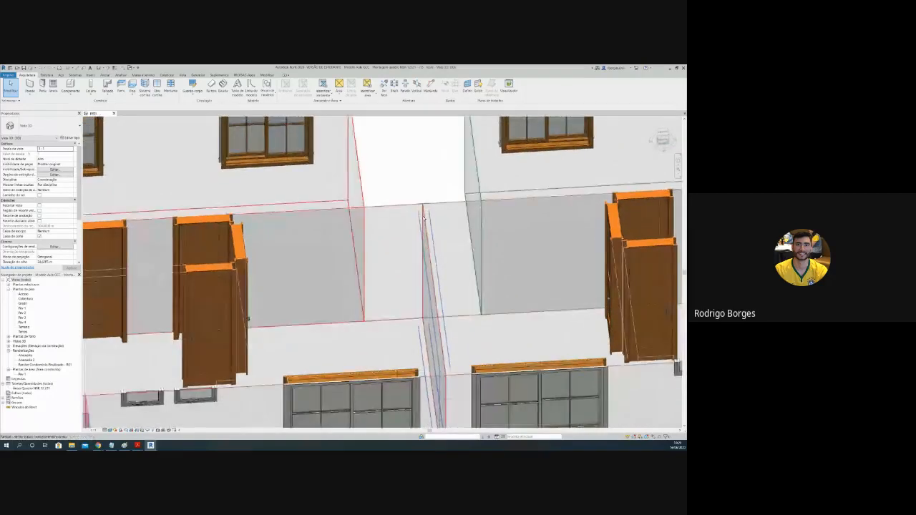
scroll(423, 219, "up", 3)
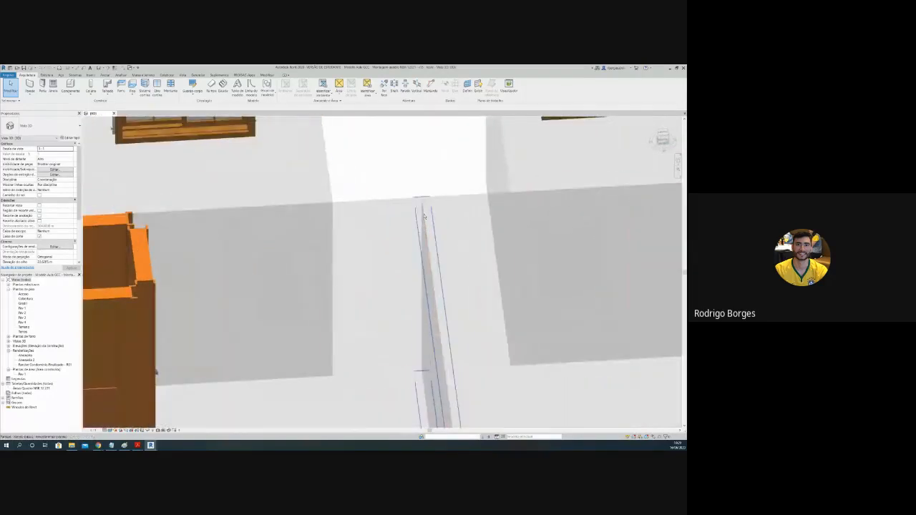
scroll(424, 228, "down", 6)
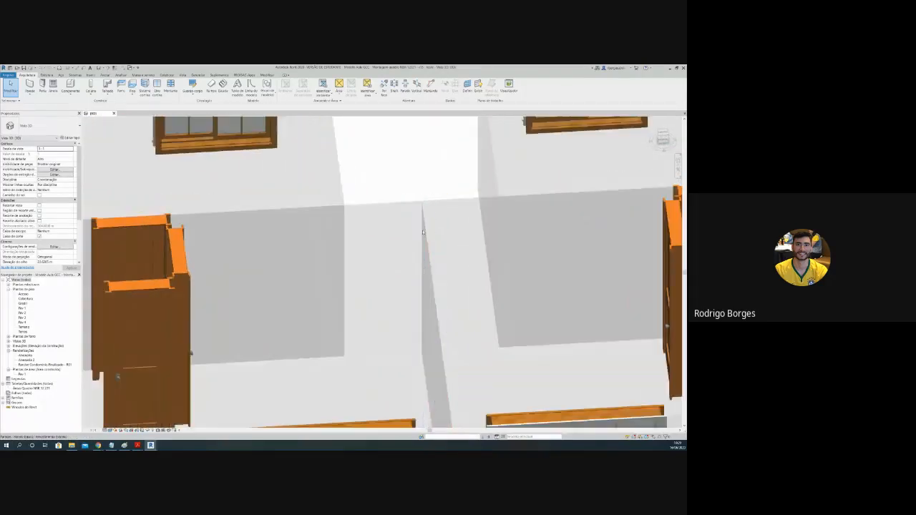
scroll(419, 233, "down", 3)
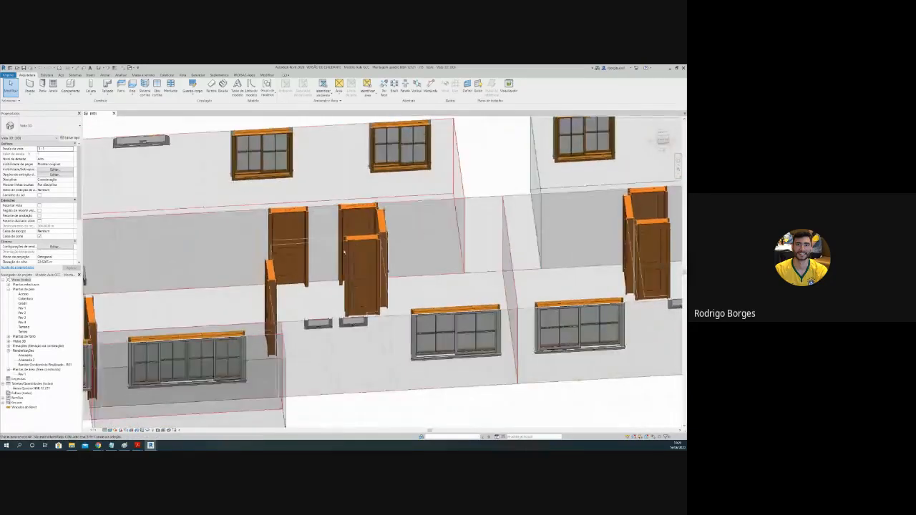
Step: Inspect the stair end of the 3D model, and return to the Revit window with the colour-coded area plan
middle_click_drag(342, 245, 154, 257, "shift")
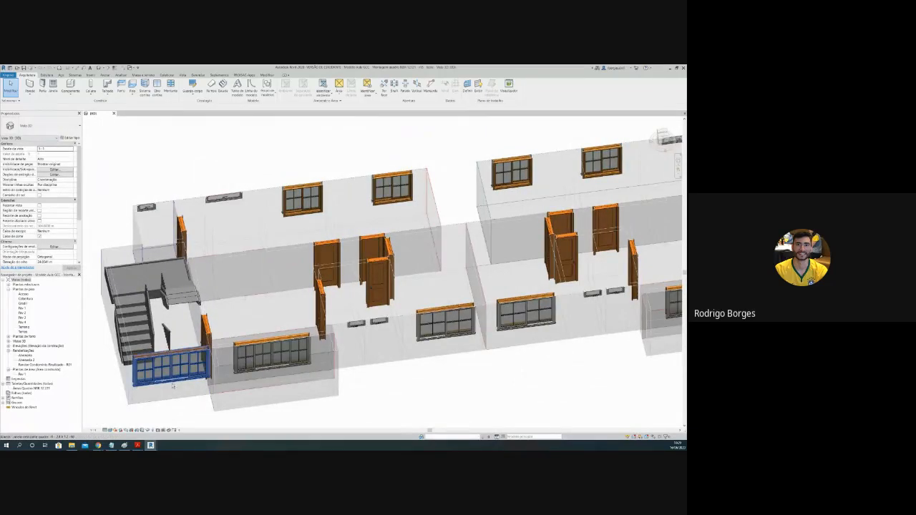
mouse_move(150, 445)
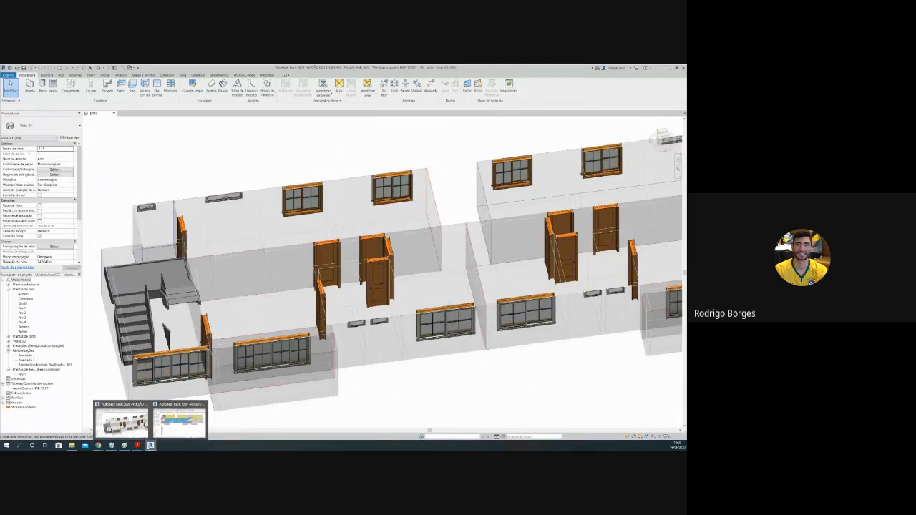
left_click(179, 421)
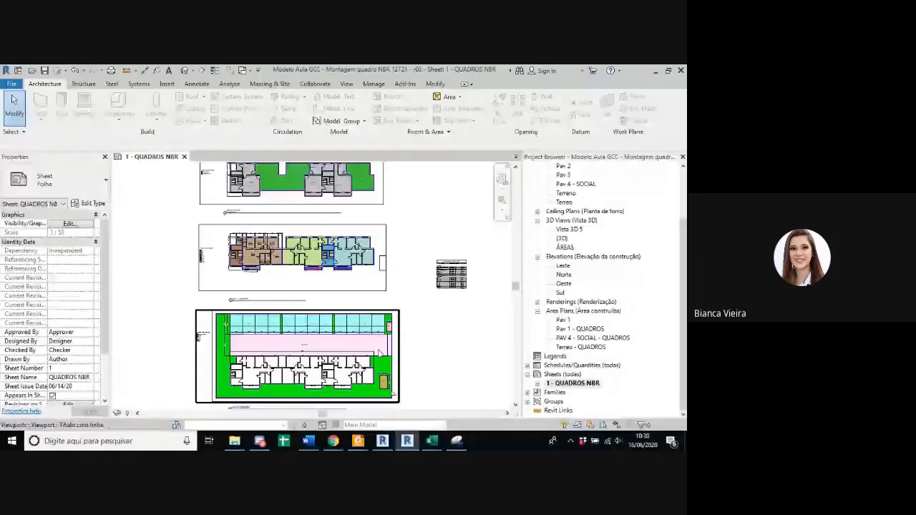
Step: Examine the colour-coded Pav 1 area plan on the QUADROS NBR sheet, comparing the apartments, stairwells and planters
middle_click_drag(433, 354, 411, 315)
left_click(671, 365)
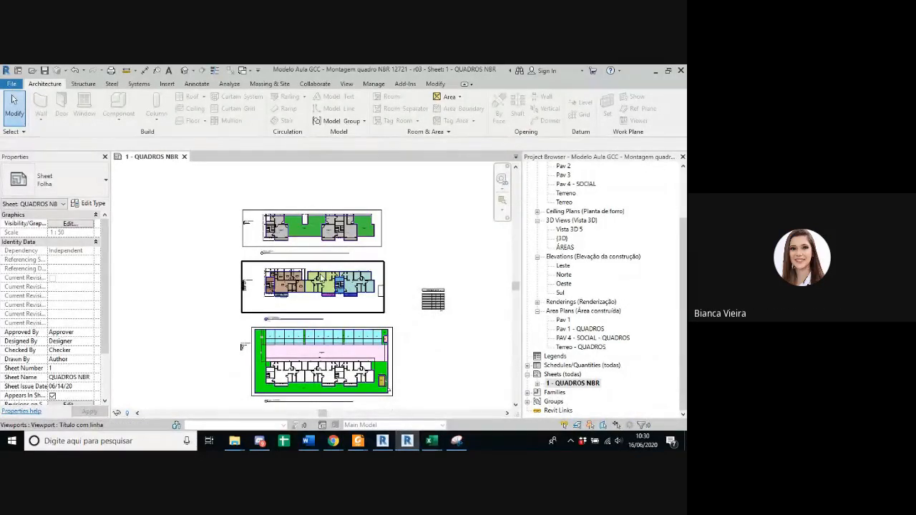
scroll(320, 273, "up", 2)
scroll(312, 296, "up", 4)
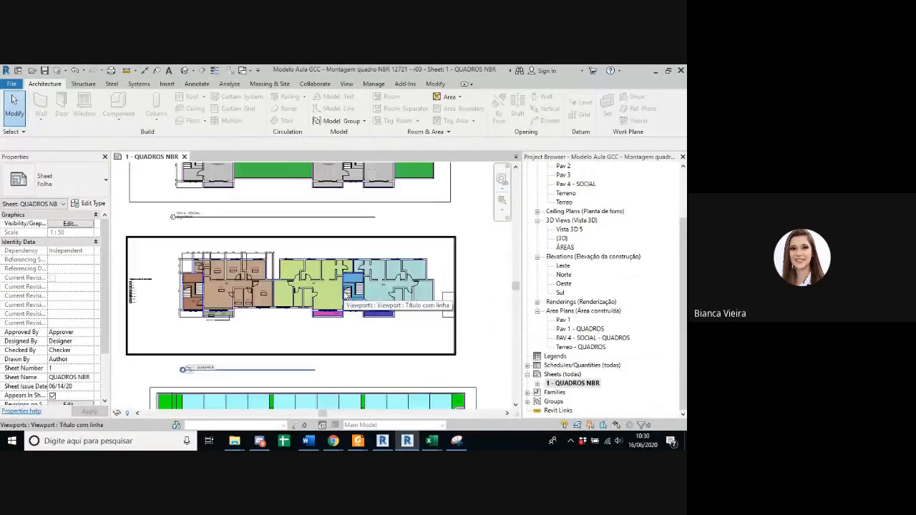
middle_click_drag(225, 304, 247, 300)
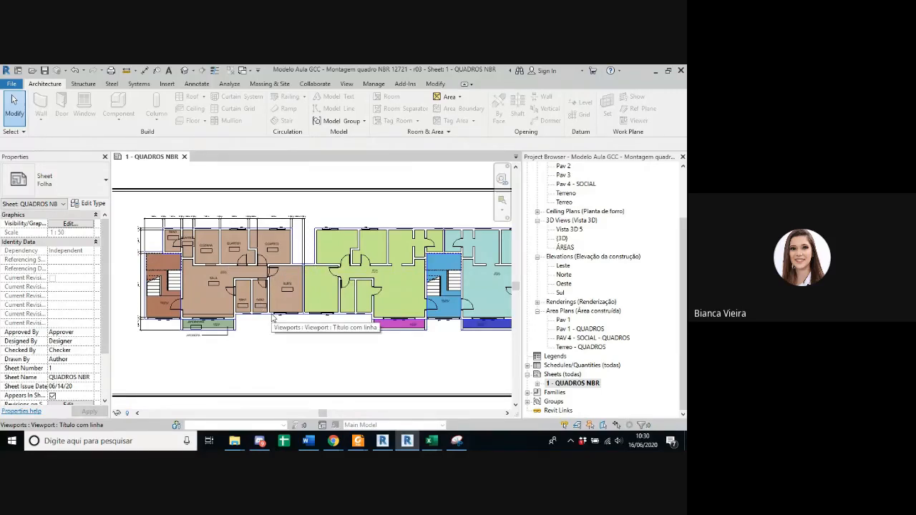
scroll(293, 357, "down", 3)
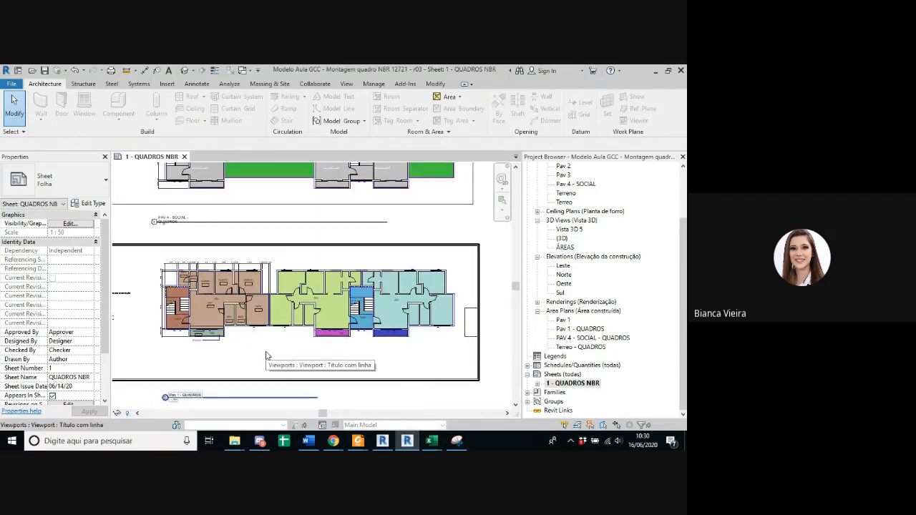
scroll(219, 338, "up", 4)
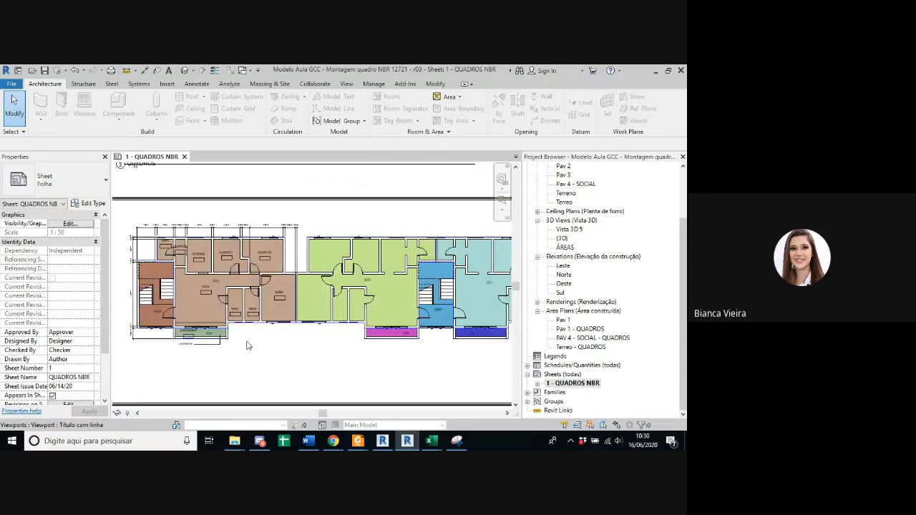
middle_click_drag(307, 362, 321, 371)
scroll(296, 358, "down", 4)
middle_click_drag(277, 353, 270, 349)
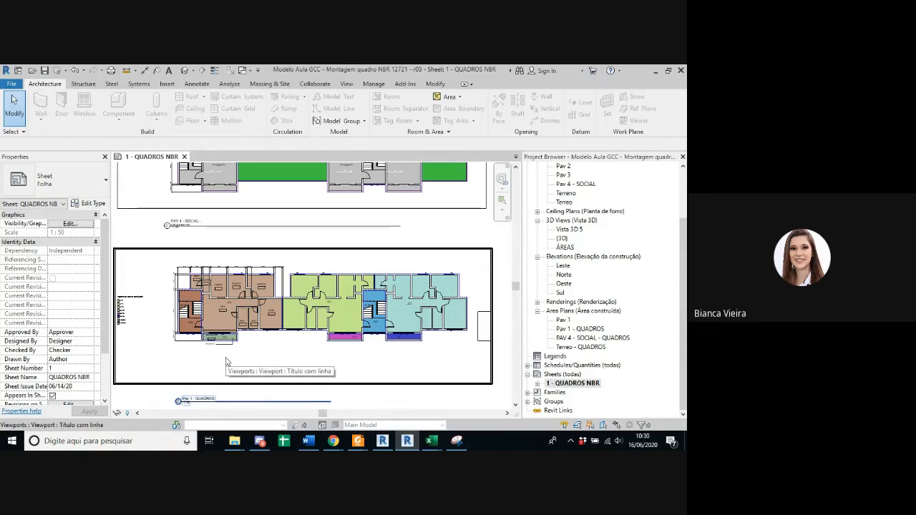
Step: Activate the Pav 1 - QUADROS viewport on the sheet and select the end apartment's APTO1 area
scroll(192, 317, "up", 4)
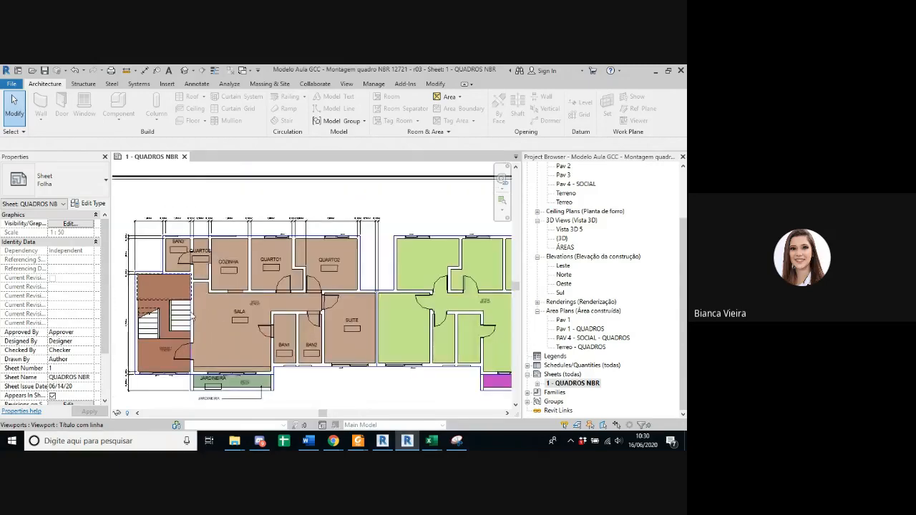
scroll(192, 317, "up", 4)
scroll(192, 317, "down", 4)
middle_click_drag(192, 317, 183, 304)
scroll(184, 304, "up", 1)
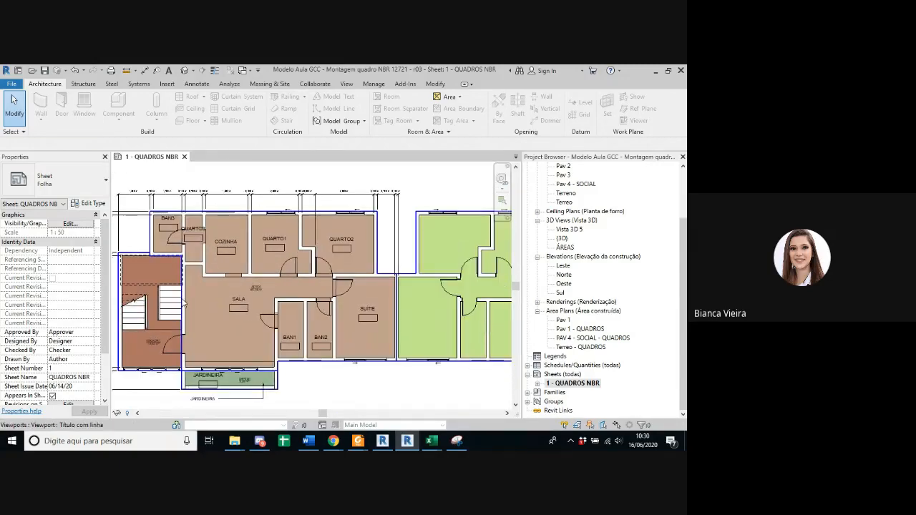
double_click(156, 239)
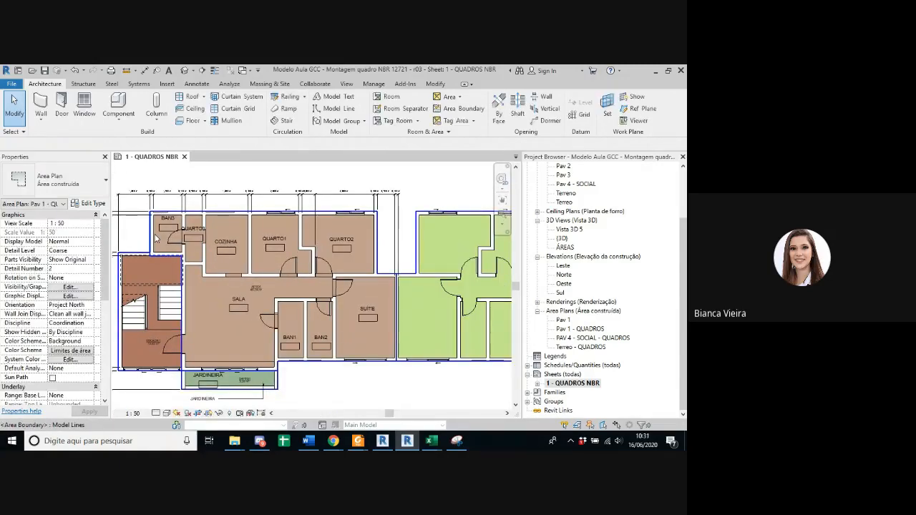
left_click(256, 287)
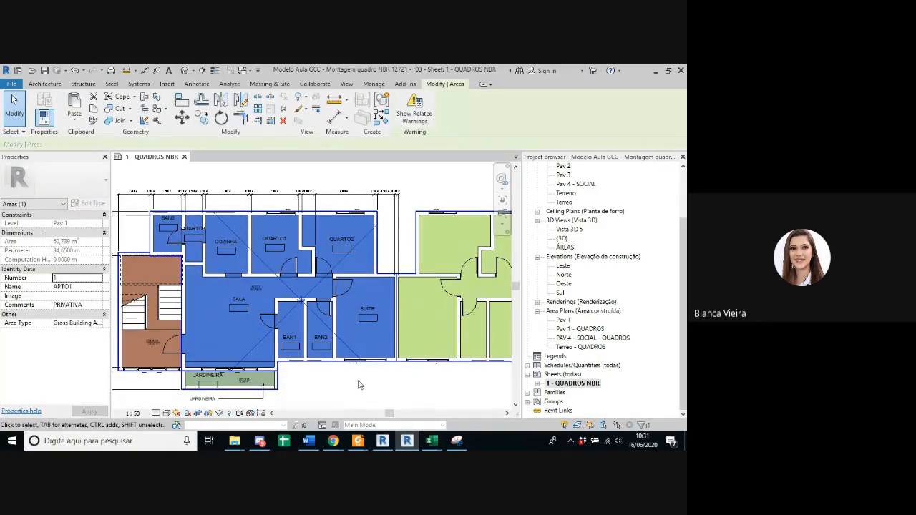
Step: Clear the area selection and inspect the APTO1 boundary line around BAN3 and the stairwell corner
scroll(359, 384, "down", 2)
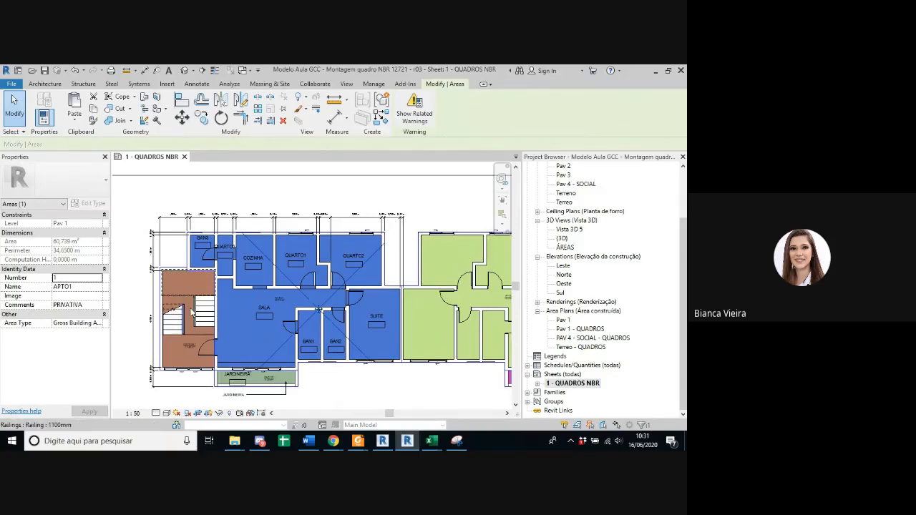
scroll(283, 293, "up", 4)
scroll(294, 317, "down", 3)
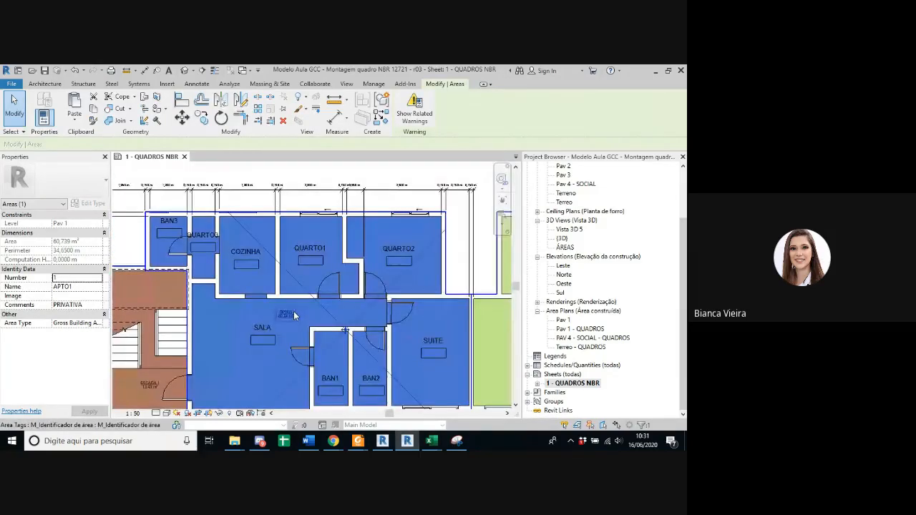
key("Escape")
scroll(294, 316, "down", 2)
scroll(195, 239, "up", 3)
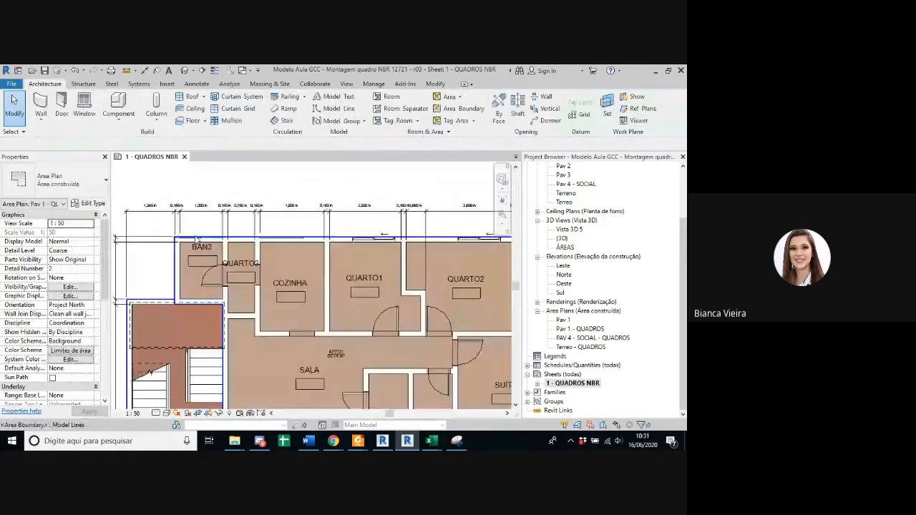
scroll(195, 240, "up", 1)
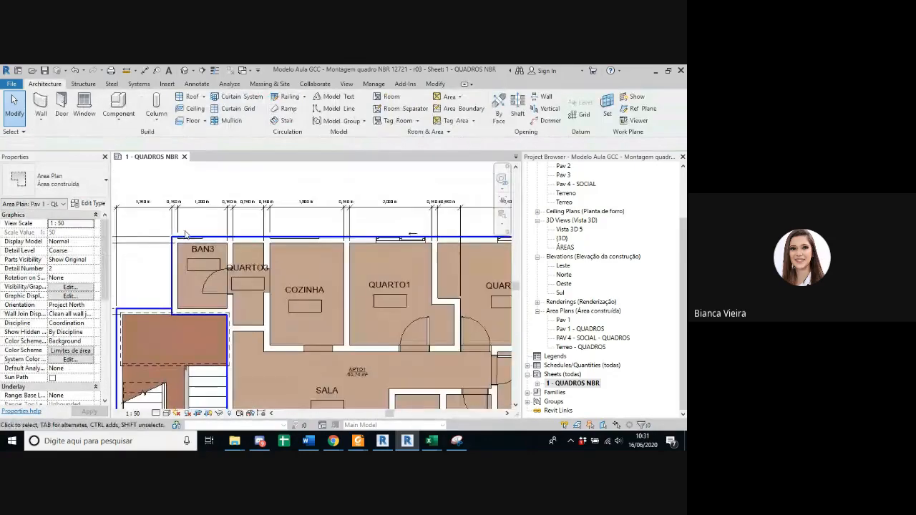
Step: Select the APTO1 area again and review its full extent from the stairwell to the suite
left_click(360, 369)
scroll(358, 365, "down", 2)
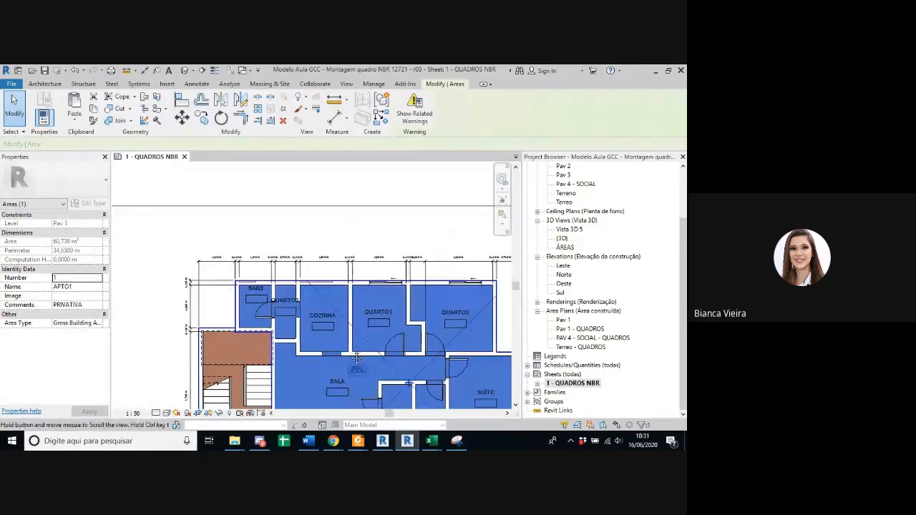
middle_click_drag(357, 358, 321, 315)
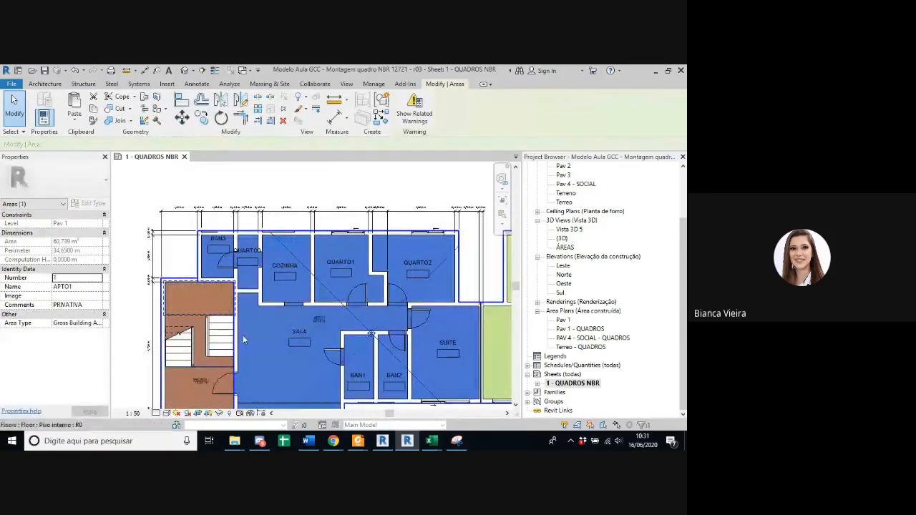
middle_click_drag(244, 367, 225, 306)
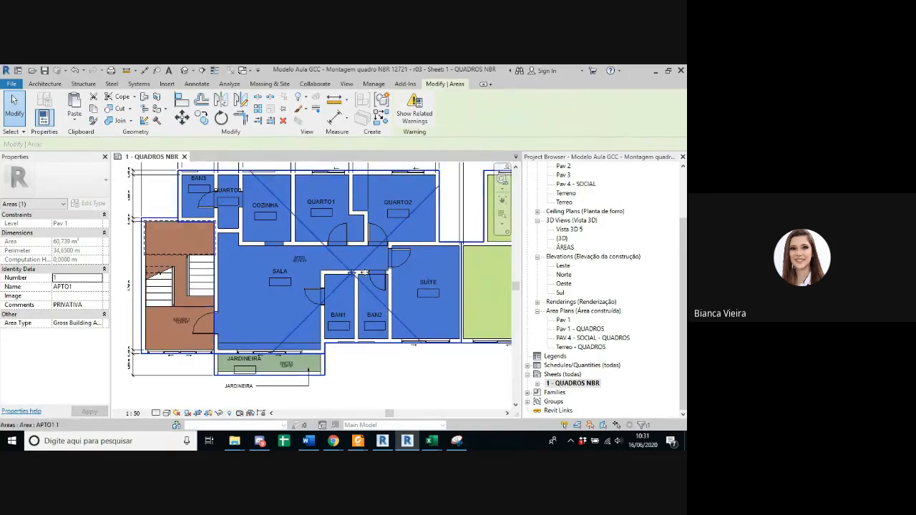
Step: Examine the JARDINEIRA area DAPTO1 outside the living room and how it is separated from the APTO1 area
scroll(240, 369, "up", 2)
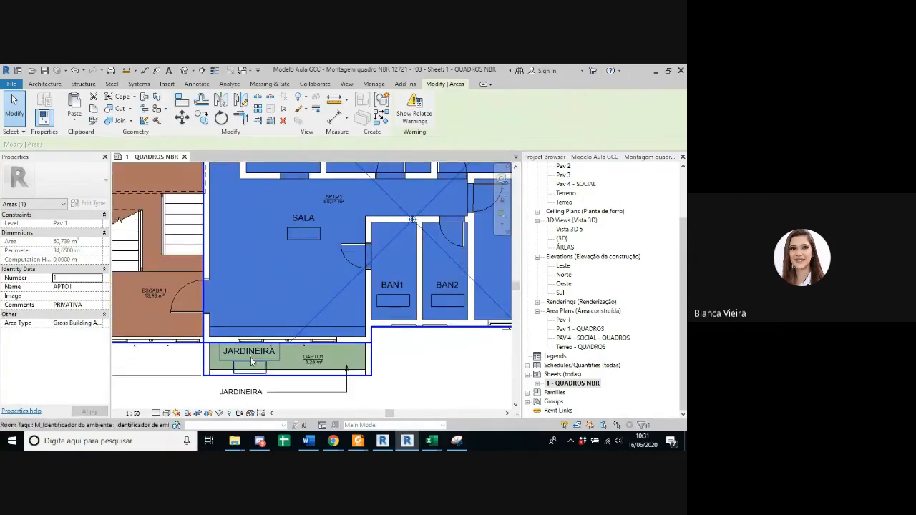
scroll(313, 360, "up", 2)
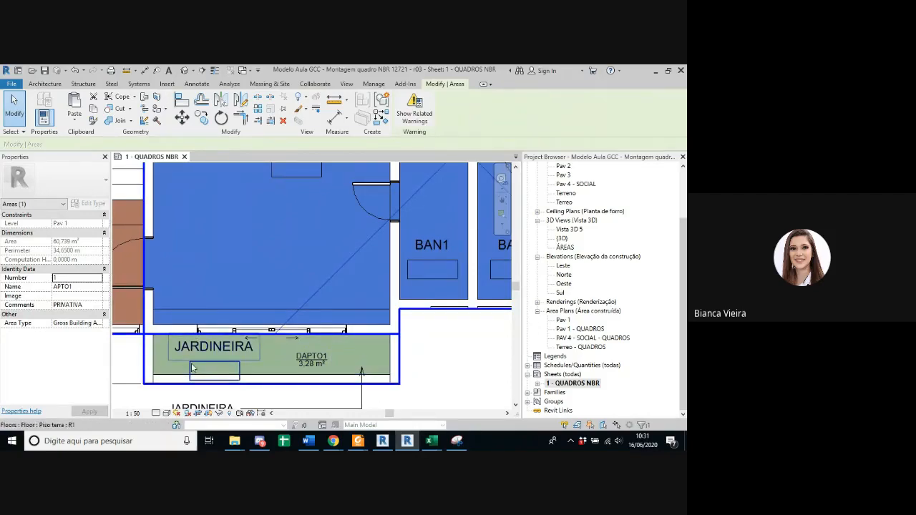
scroll(344, 386, "down", 5)
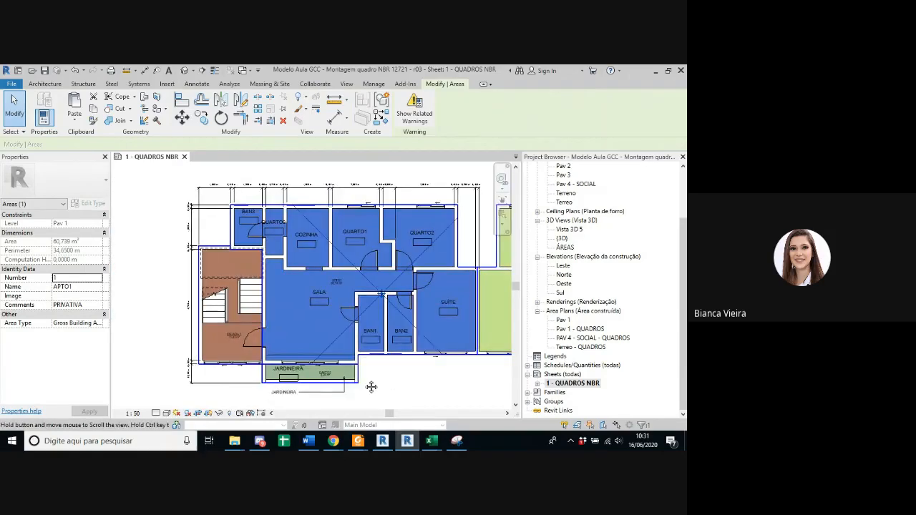
scroll(372, 386, "up", 3)
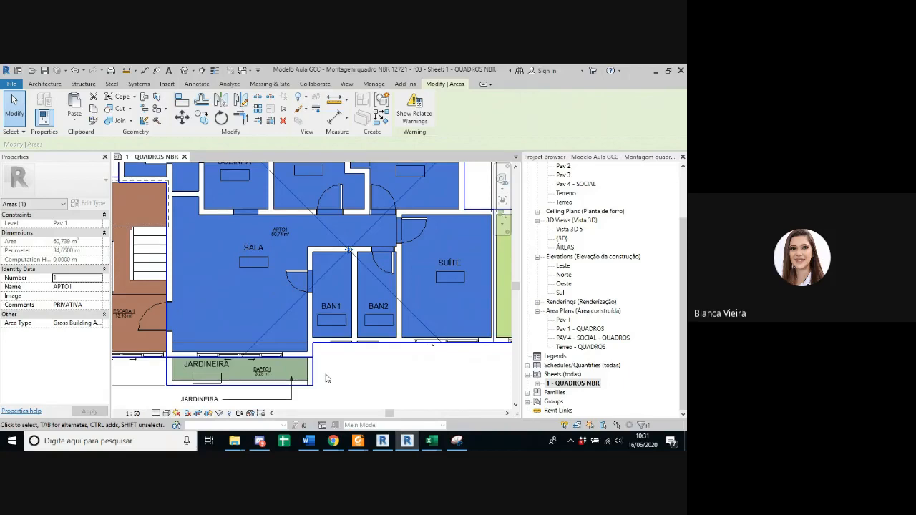
scroll(326, 378, "down", 2)
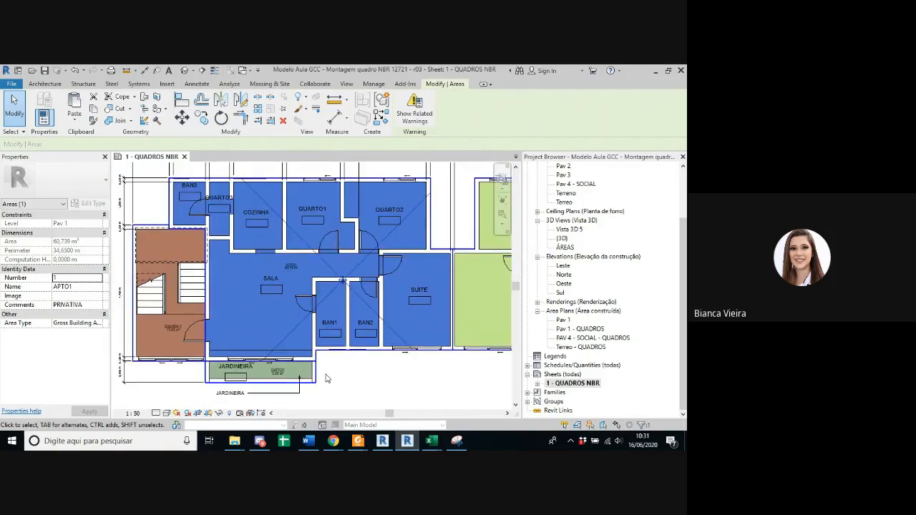
middle_click_drag(326, 378, 312, 369)
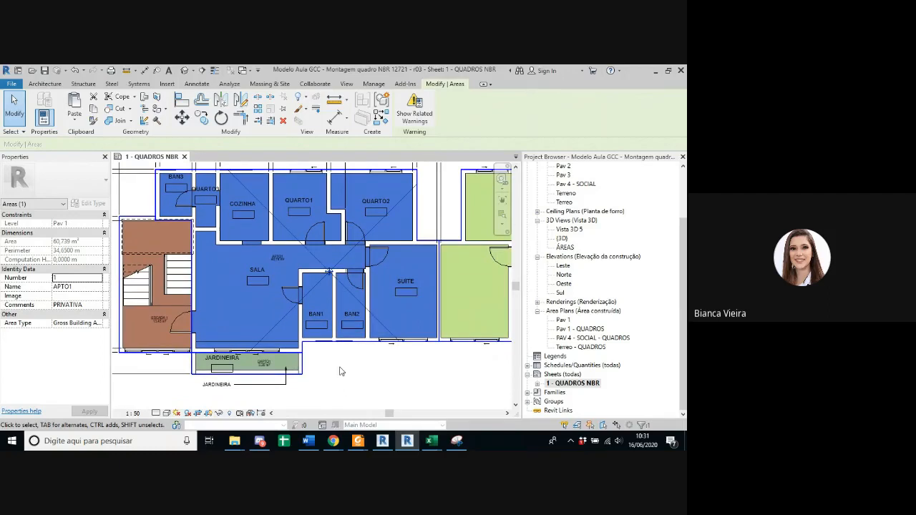
scroll(341, 371, "down", 1)
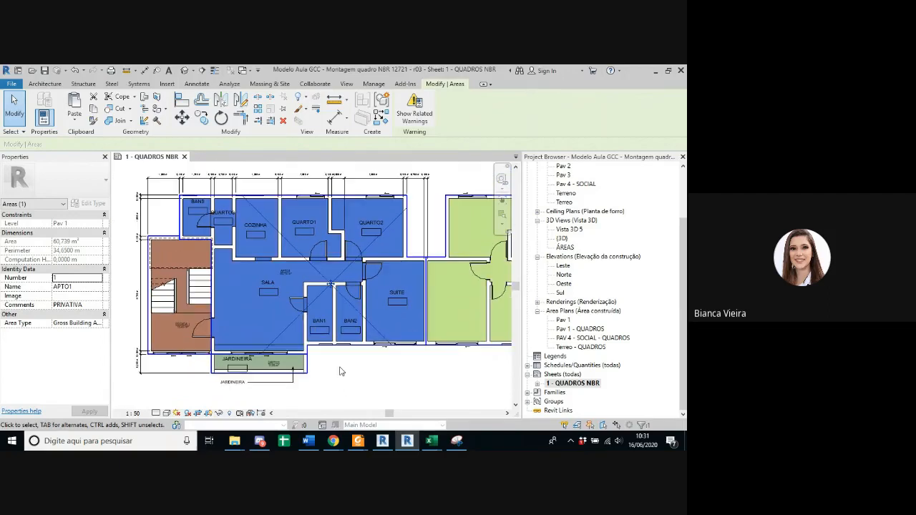
middle_click_drag(348, 374, 327, 373)
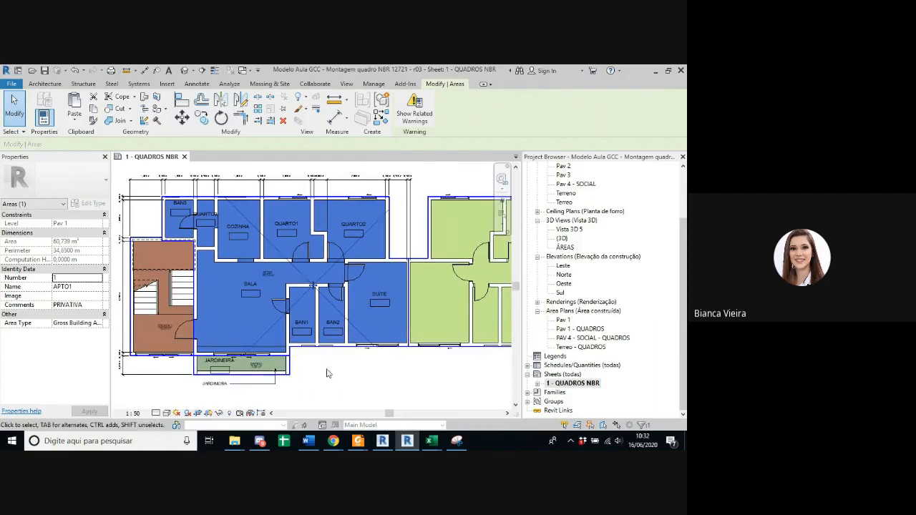
Step: Examine the area boundary along the wall between the APTO1 suite and the adjoining green apartment
scroll(215, 356, "up", 1)
scroll(173, 350, "down", 1)
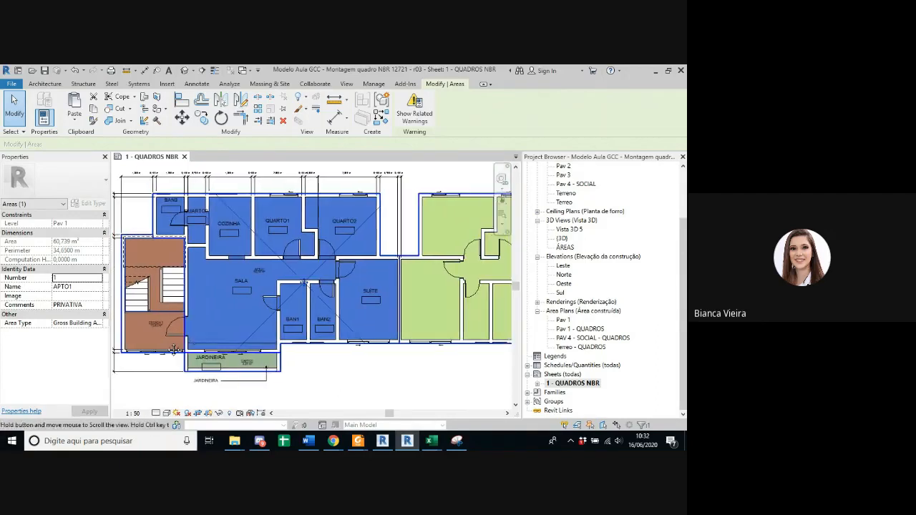
middle_click_drag(173, 350, 146, 356)
scroll(371, 265, "up", 2)
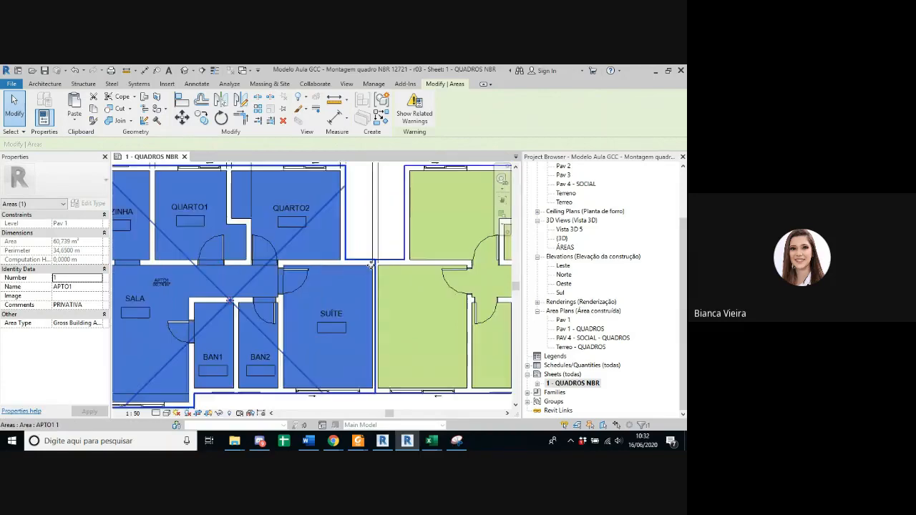
scroll(370, 265, "up", 3)
scroll(333, 250, "down", 1)
middle_click_drag(344, 250, 387, 242)
scroll(387, 242, "down", 3)
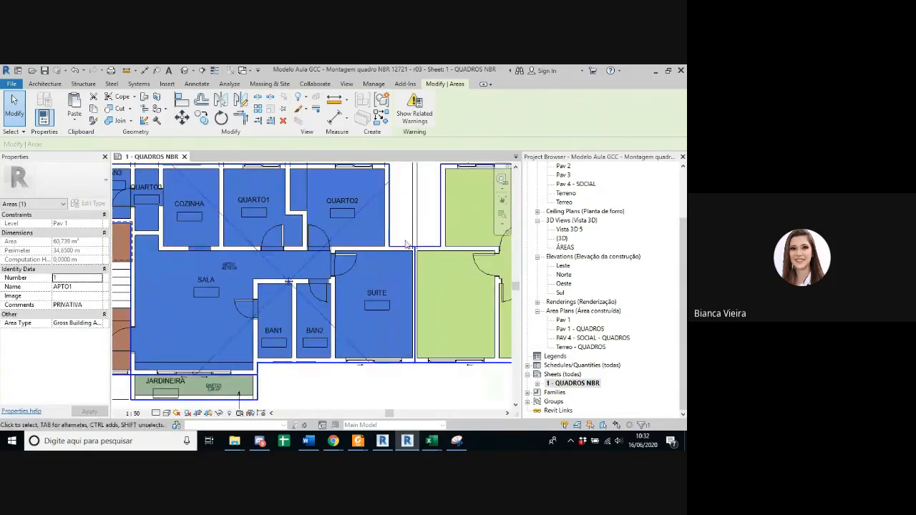
scroll(415, 308, "down", 2)
middle_click_drag(415, 308, 284, 311)
scroll(284, 309, "up", 4)
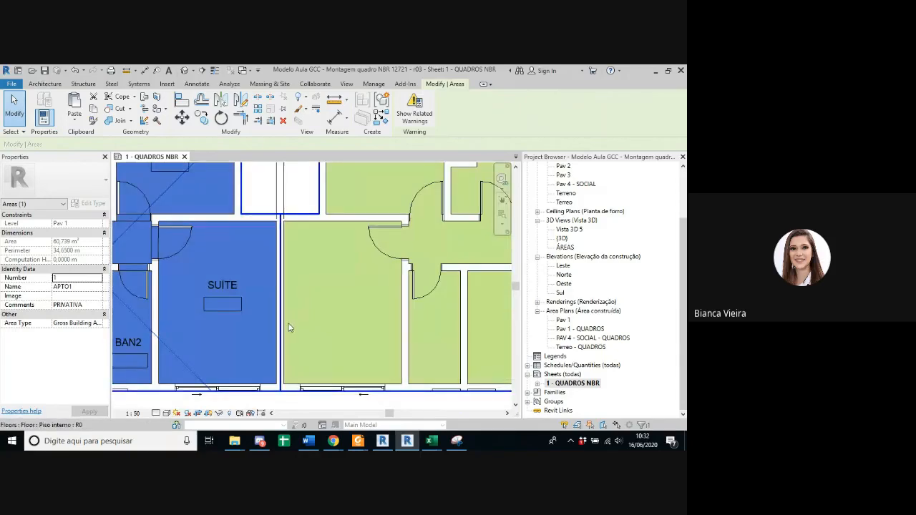
Step: Inspect the boundary lines between the SALA window wall and the outer edges of the planter area
scroll(276, 240, "down", 4)
middle_click_drag(358, 301, 436, 291)
scroll(284, 314, "up", 5)
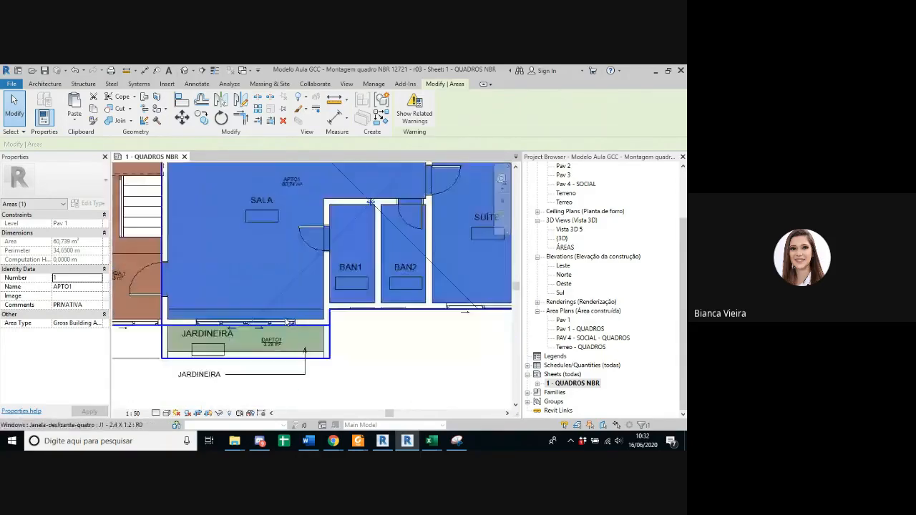
middle_click_drag(352, 314, 449, 313)
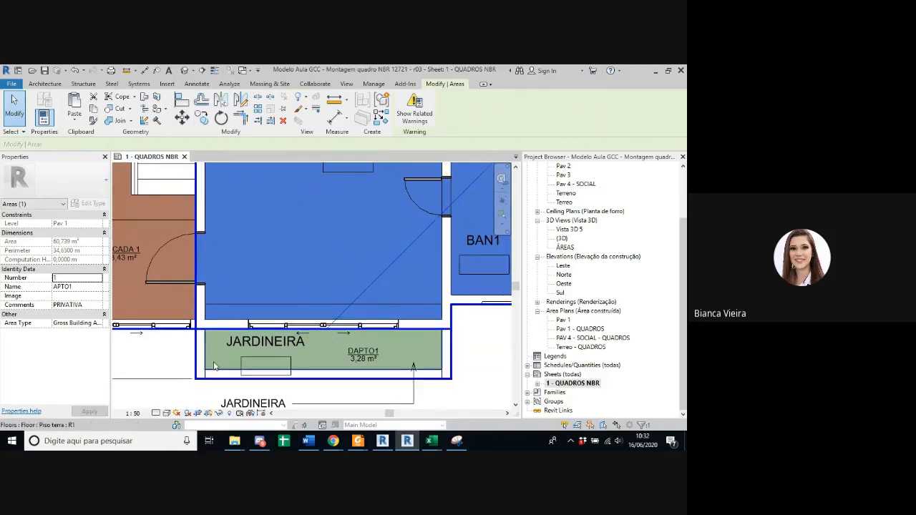
scroll(215, 345, "down", 2)
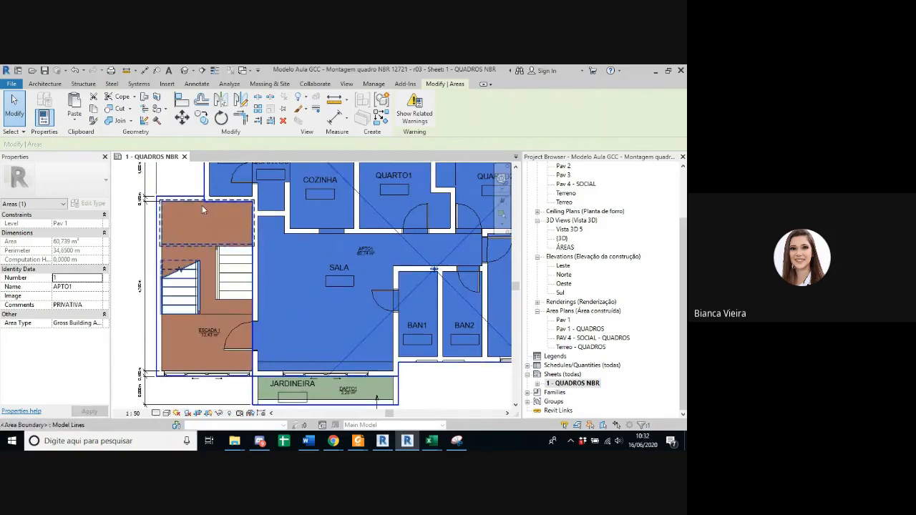
Step: Examine the area boundary along the wall between the ESCADA 1 stairwell and the APTO1 living room
scroll(261, 320, "up", 2)
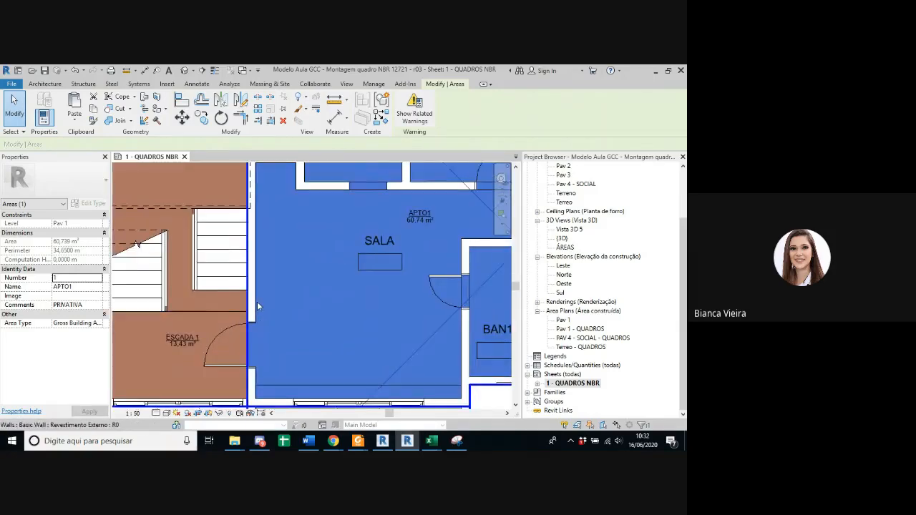
scroll(272, 303, "down", 3)
scroll(346, 288, "down", 1)
middle_click_drag(346, 290, 294, 303)
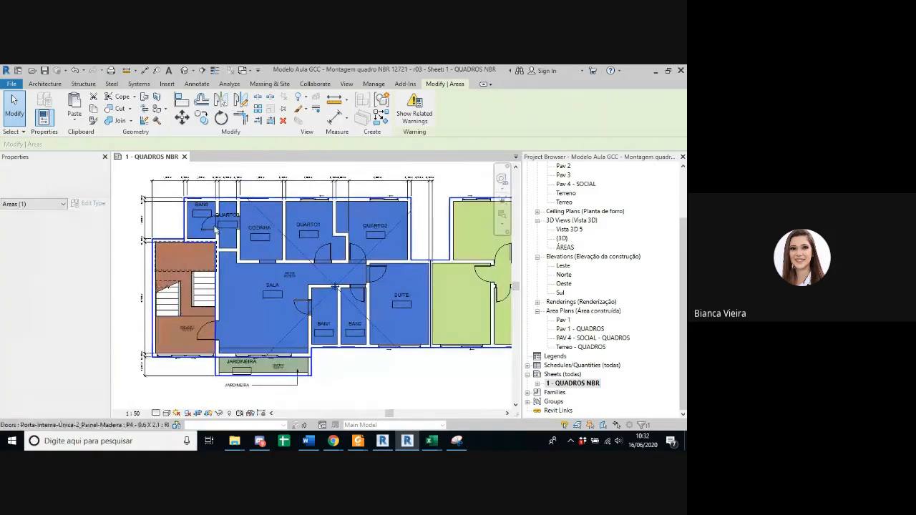
scroll(167, 337, "up", 2)
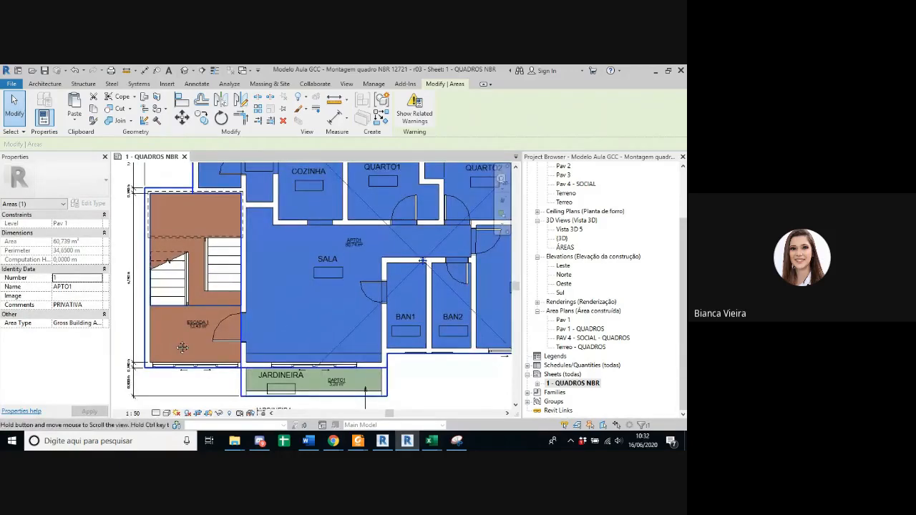
Step: Clear the APTO1 selection and examine the boundary lines around the ESCADA 1 stairwell
middle_click_drag(168, 336, 183, 341)
key("Escape")
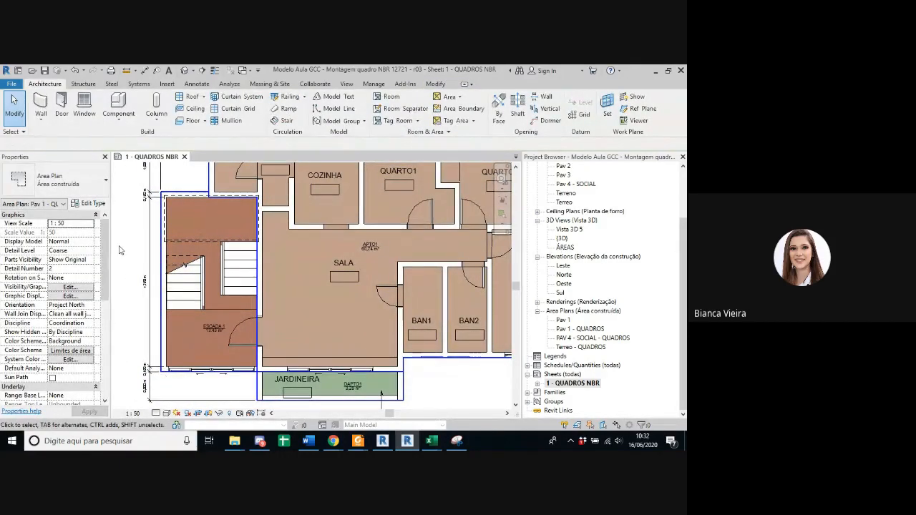
scroll(147, 284, "down", 3)
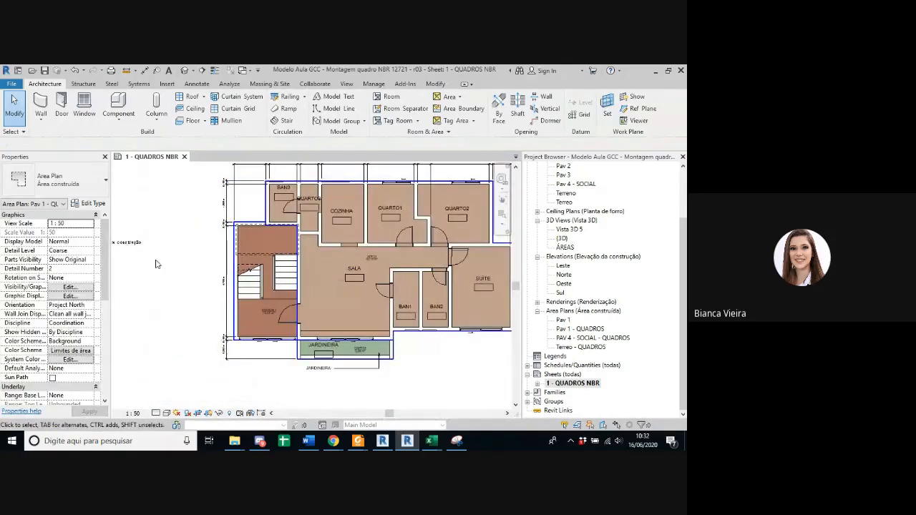
scroll(168, 284, "up", 2)
scroll(176, 284, "down", 2)
scroll(199, 292, "up", 3)
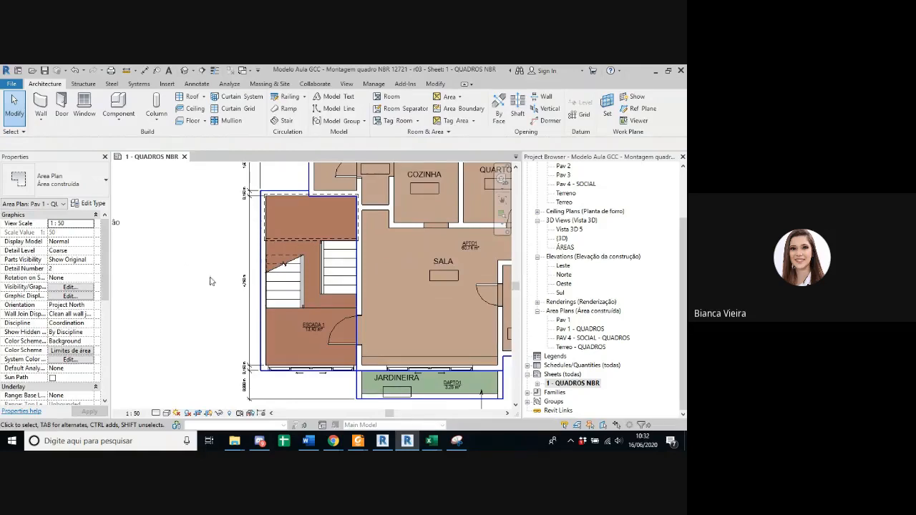
scroll(188, 299, "down", 2)
scroll(214, 224, "up", 2)
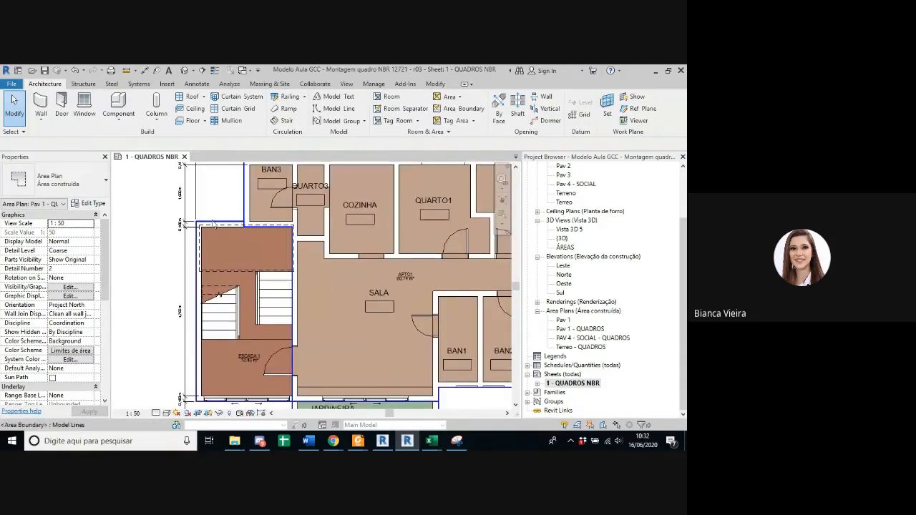
middle_click_drag(253, 357, 240, 340)
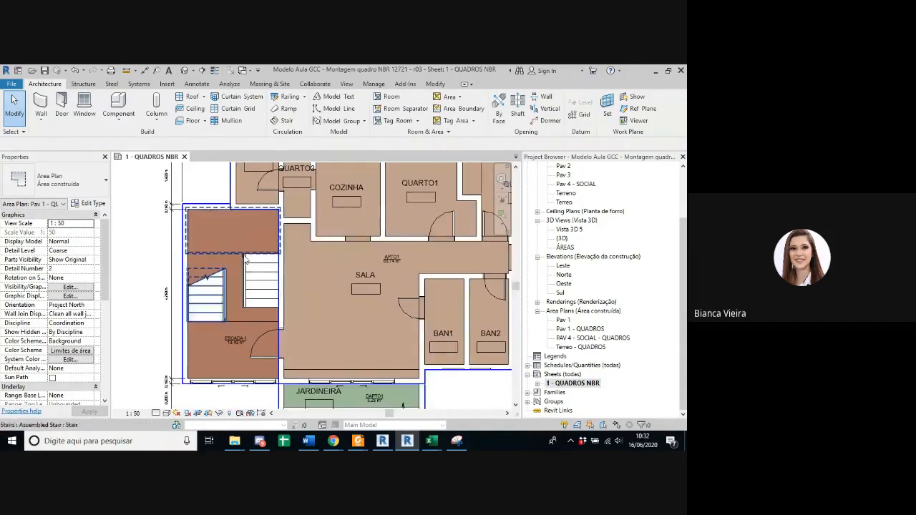
Step: Select the ESCADA 1 area and examine its extent along the wall beside BAN3 and QUARTO3
left_click(238, 329)
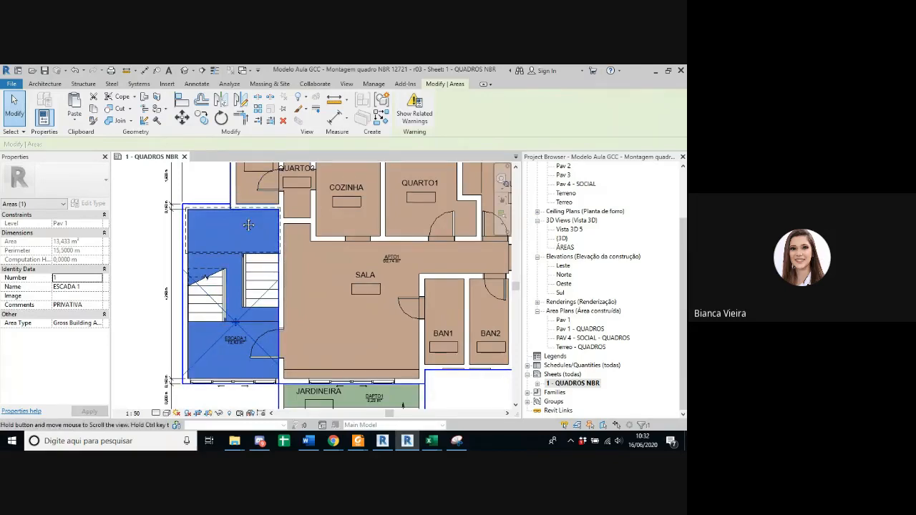
middle_click_drag(249, 225, 232, 344)
scroll(232, 343, "up", 2)
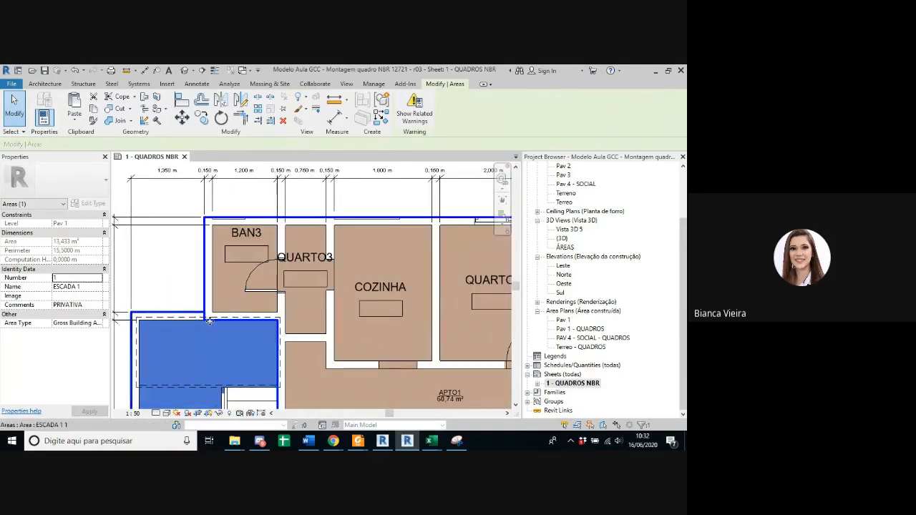
scroll(273, 338, "down", 5)
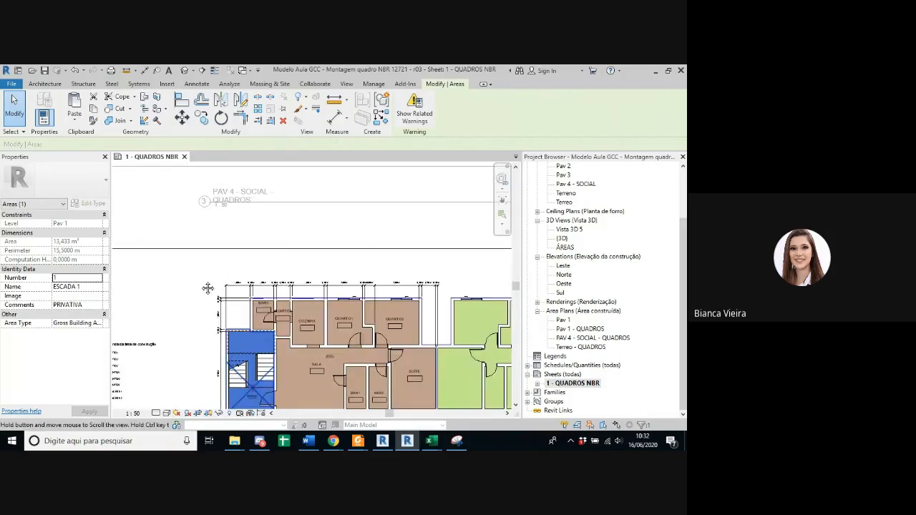
scroll(347, 326, "up", 3)
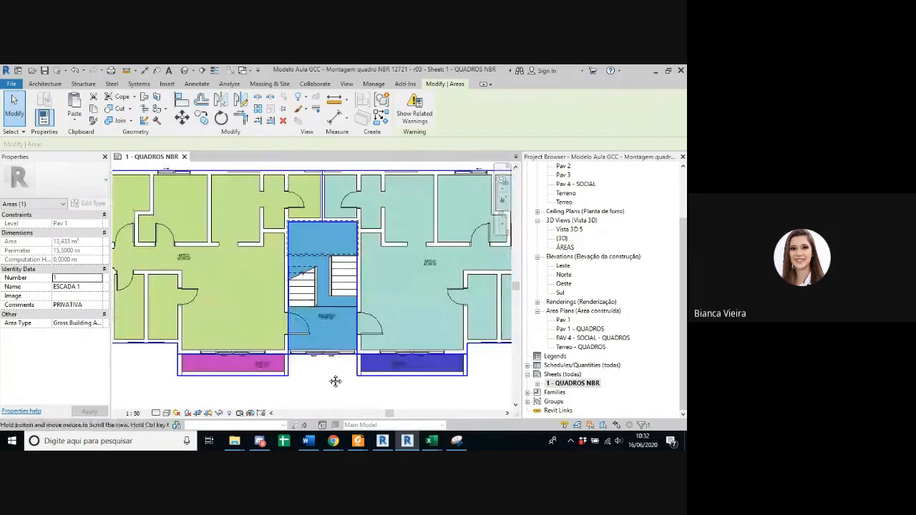
Step: Clear the selection and examine the planter areas DAPTO2 and DAPTO3 on both sides of ESCADA 2
middle_click_drag(335, 380, 314, 389)
left_click(217, 379)
scroll(212, 376, "up", 3)
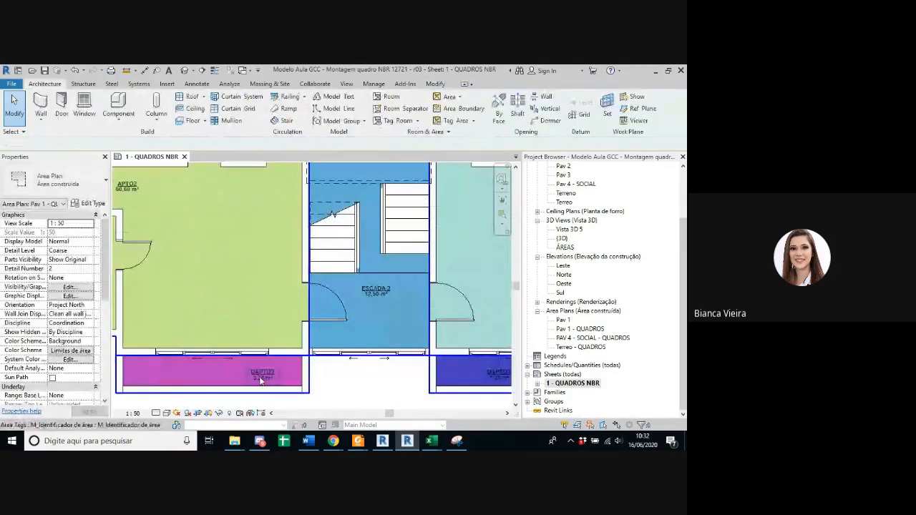
middle_click_drag(487, 381, 390, 365)
scroll(390, 365, "up", 4)
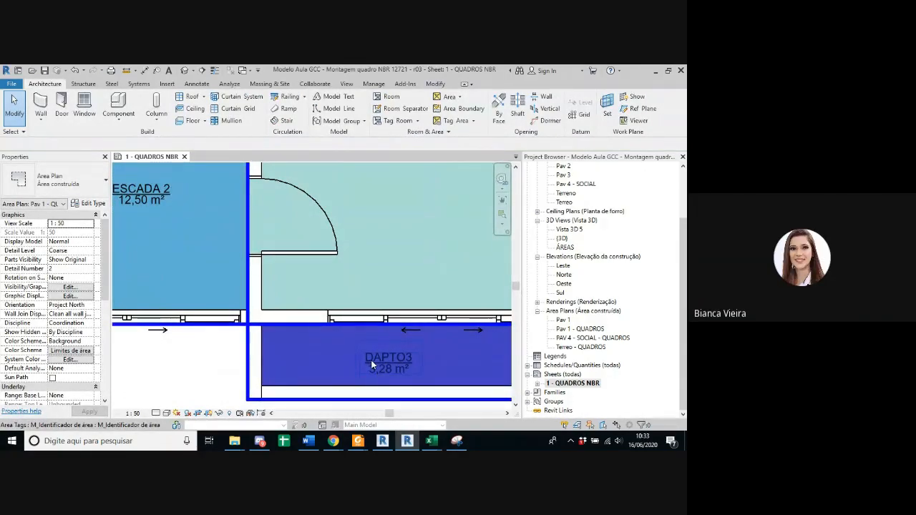
scroll(373, 361, "down", 2)
middle_click_drag(373, 362, 599, 338)
scroll(346, 366, "up", 3)
scroll(397, 367, "down", 2)
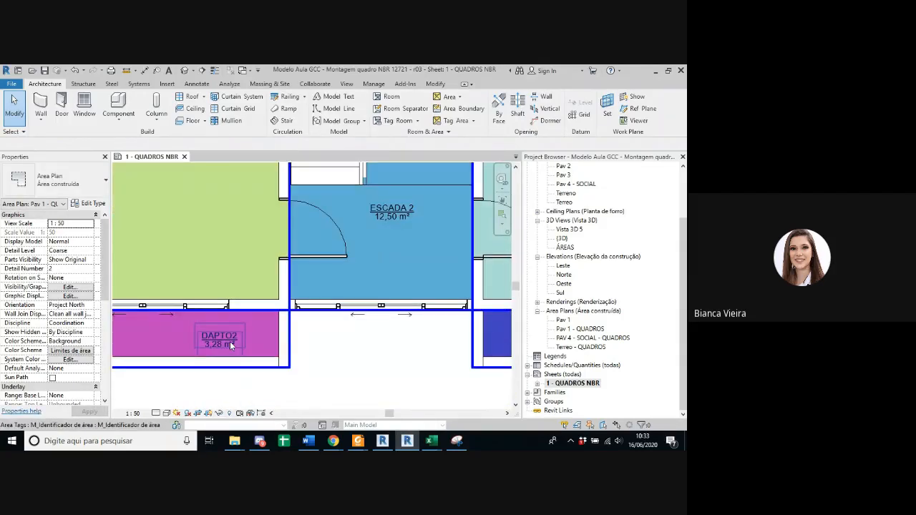
scroll(230, 342, "down", 5)
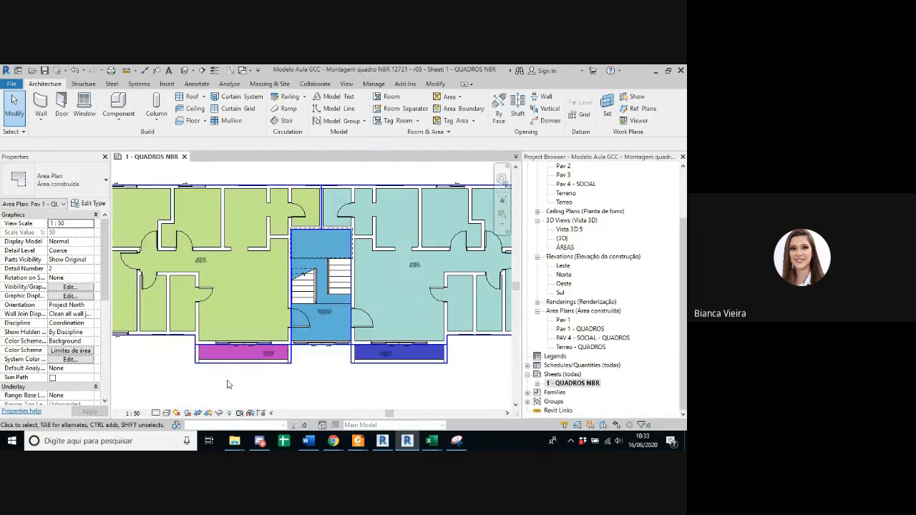
Step: Compare the boundary lines around DAPTO2 and DAPTO3 with the outer wall line of ESCADA 2
scroll(228, 384, "up", 4)
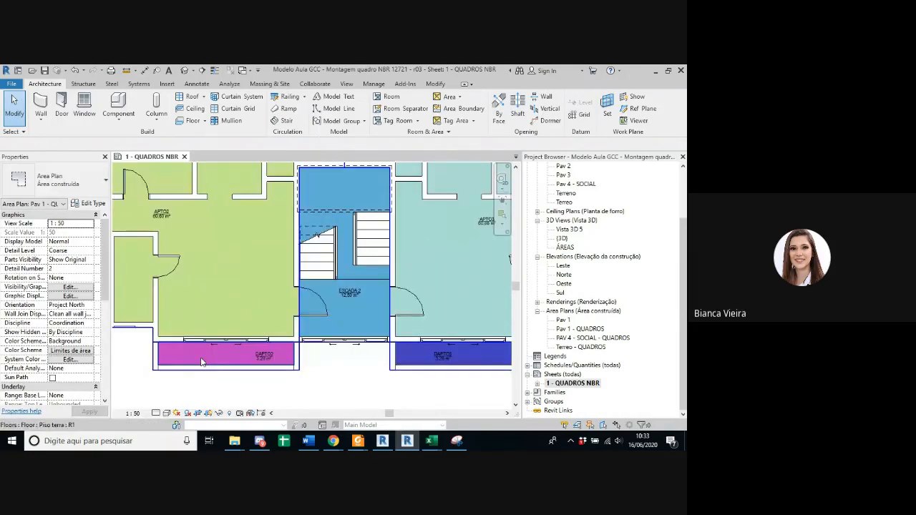
scroll(173, 365, "up", 1)
scroll(174, 367, "down", 2)
scroll(190, 370, "up", 2)
scroll(259, 370, "down", 2)
scroll(392, 359, "up", 3)
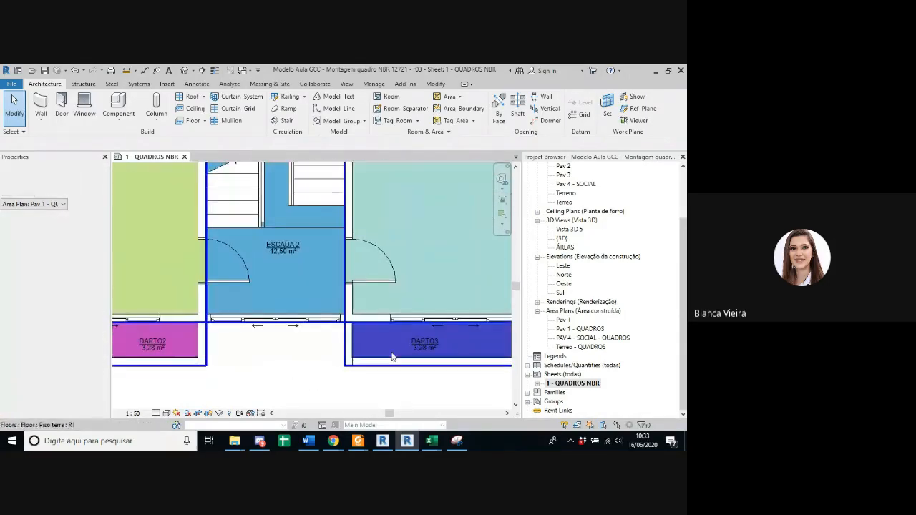
scroll(343, 354, "down", 3)
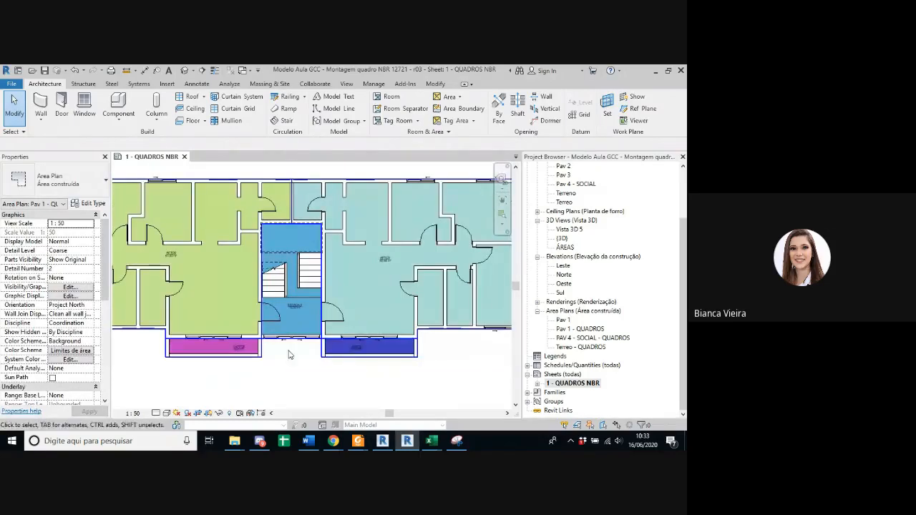
scroll(289, 356, "up", 3)
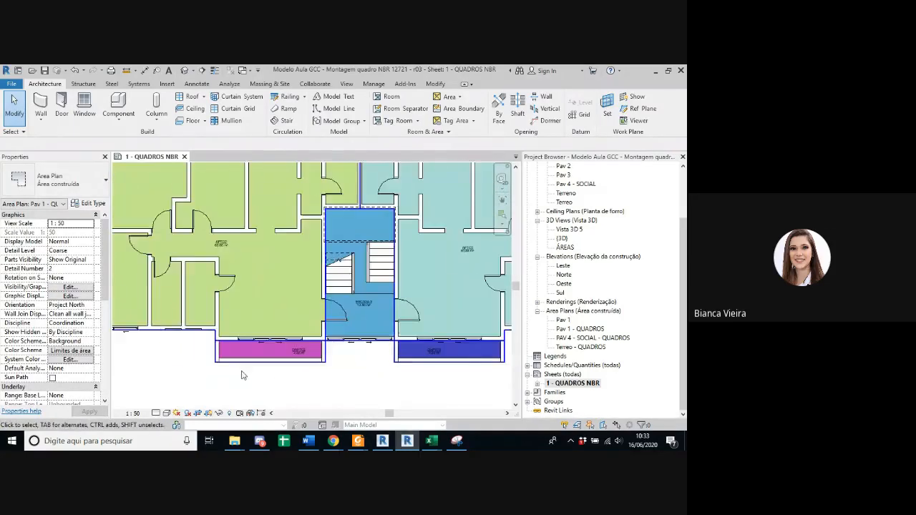
Step: Return to the APTO1 apartment and review its JARDINEIRA area DAPTO1 together with the adjoining living room
middle_click_drag(242, 375, 437, 365)
middle_click_drag(260, 367, 438, 368)
scroll(225, 360, "up", 2)
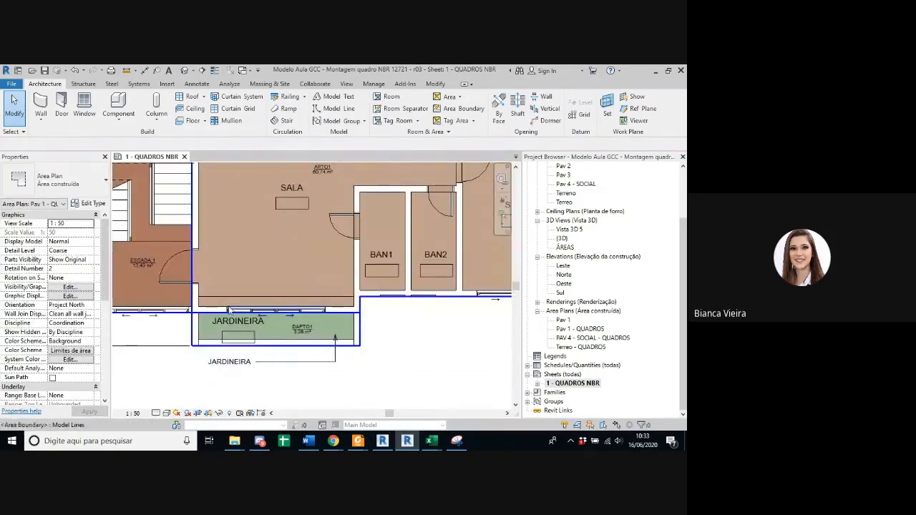
scroll(411, 351, "down", 3)
scroll(359, 373, "up", 2)
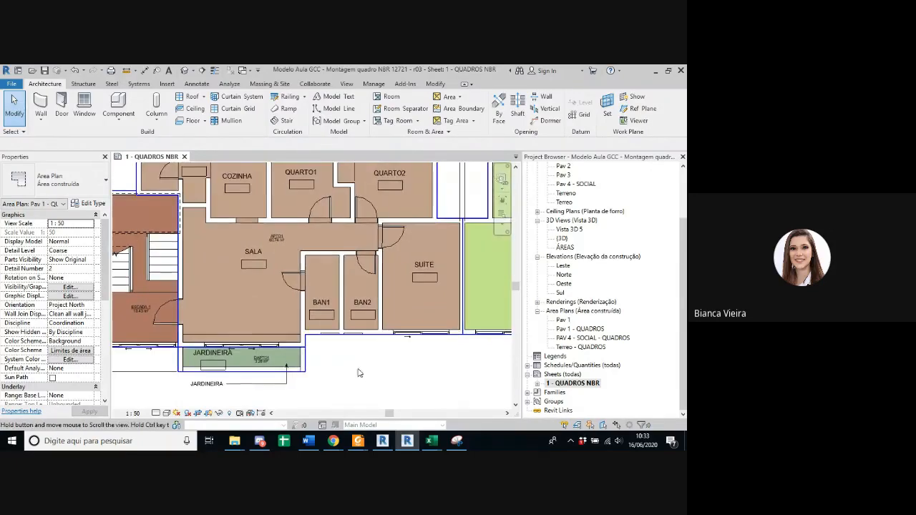
scroll(432, 372, "down", 2)
middle_click_drag(432, 373, 376, 383)
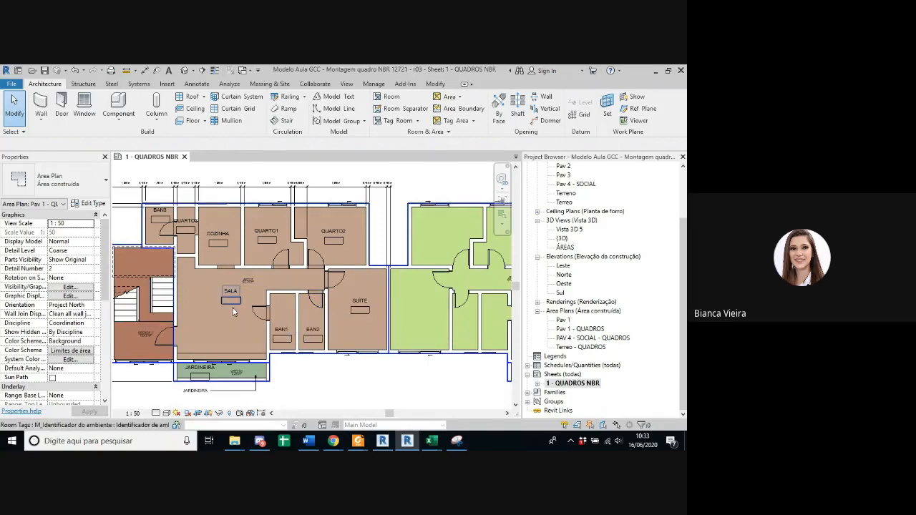
scroll(189, 364, "up", 2)
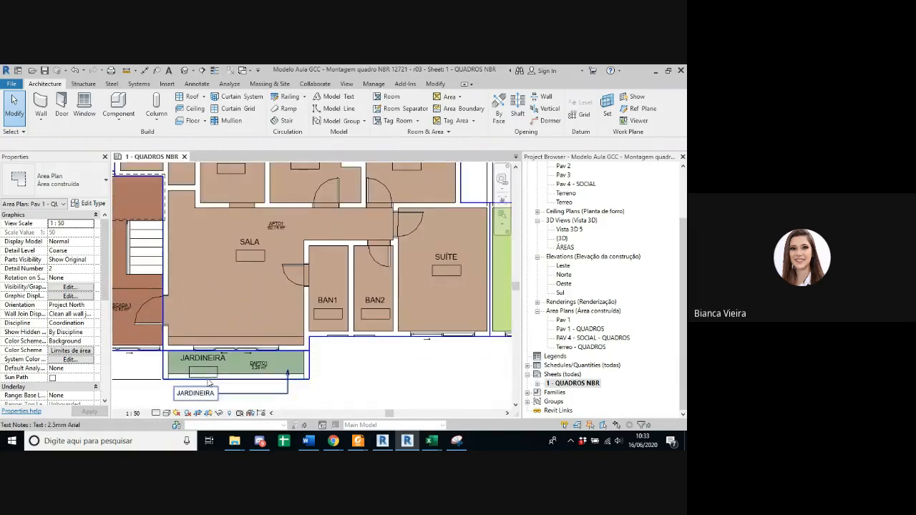
scroll(189, 363, "up", 2)
scroll(287, 375, "down", 2)
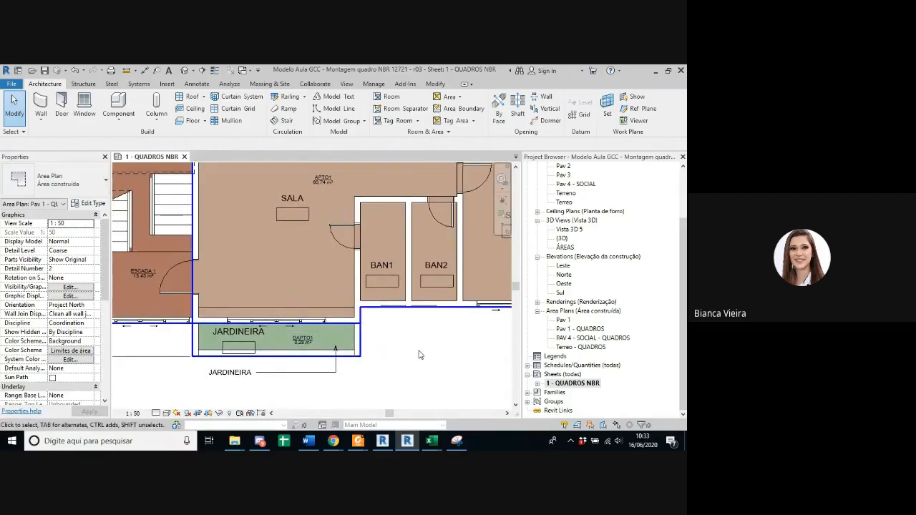
Step: Examine the colour legend "Legenda da área de construção" next to the Pav 1 area plan
scroll(404, 354, "down", 4)
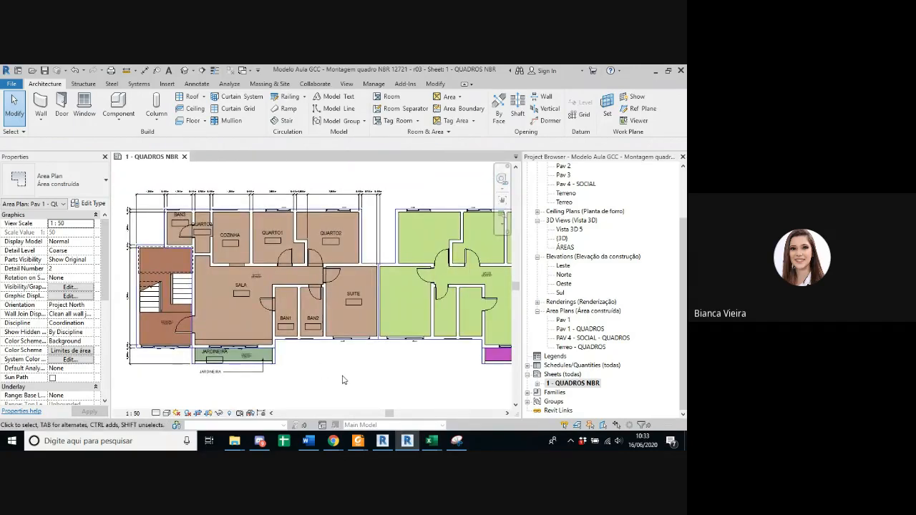
scroll(317, 383, "down", 5)
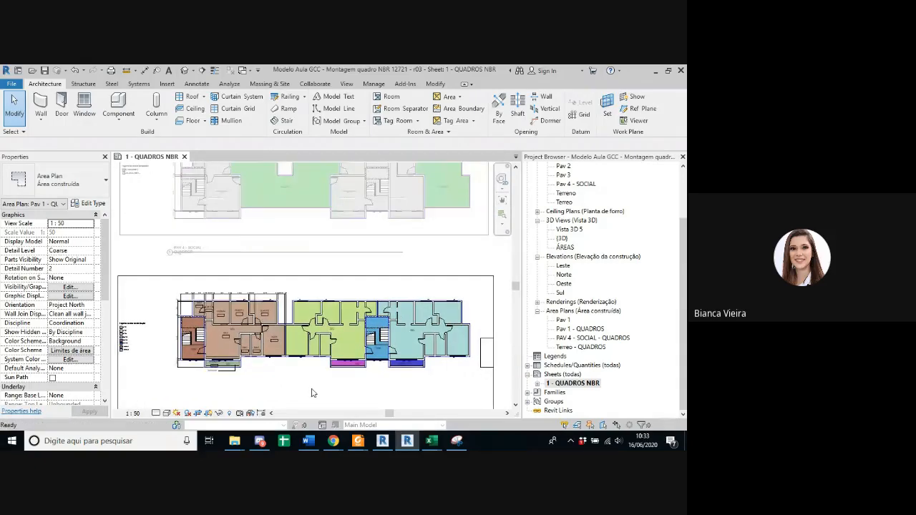
scroll(311, 392, "up", 1)
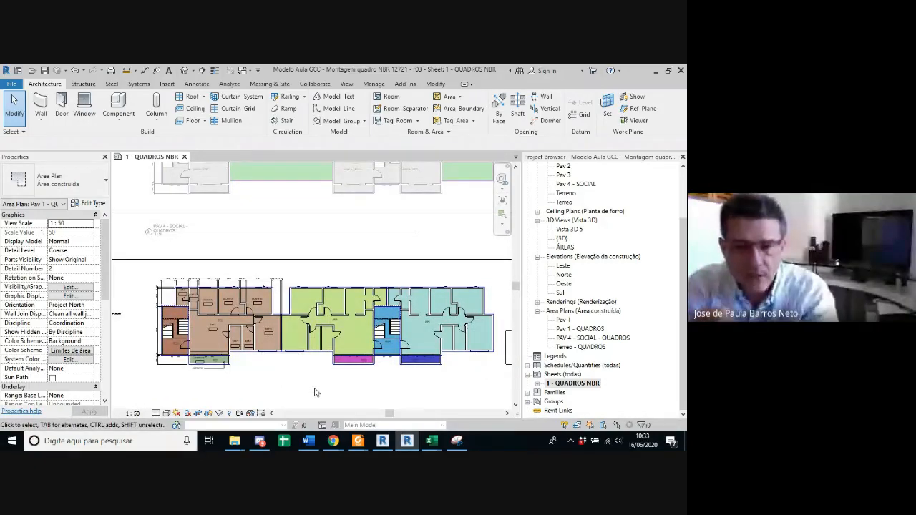
scroll(313, 393, "down", 2)
scroll(219, 354, "up", 5)
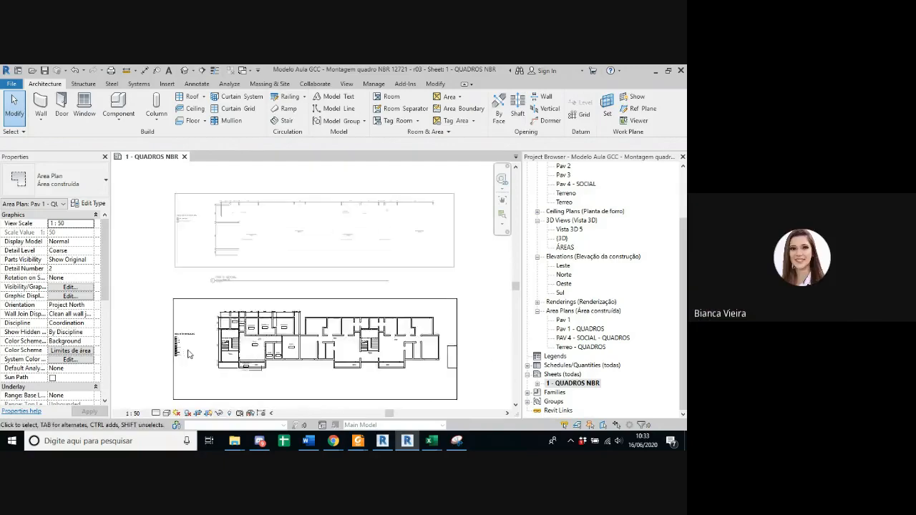
left_click(199, 328)
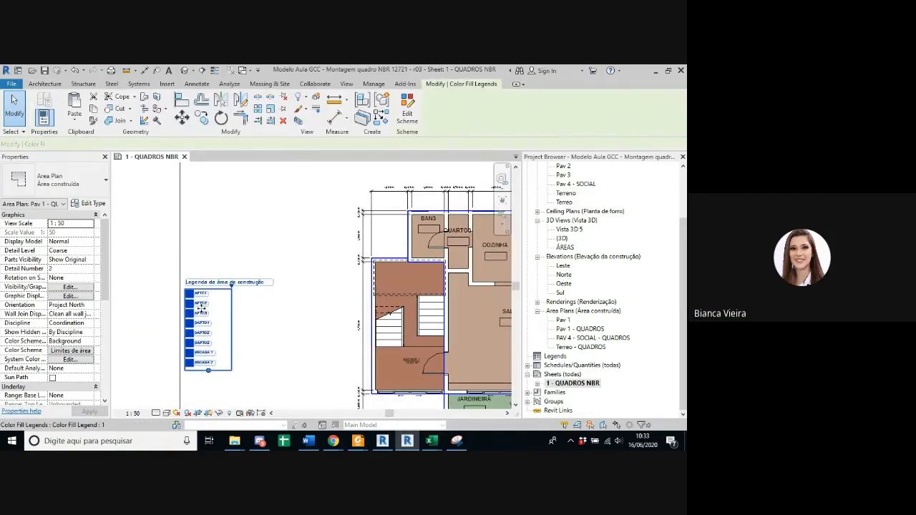
left_click_drag(199, 327, 275, 328)
left_click(242, 349)
scroll(286, 333, "up", 3)
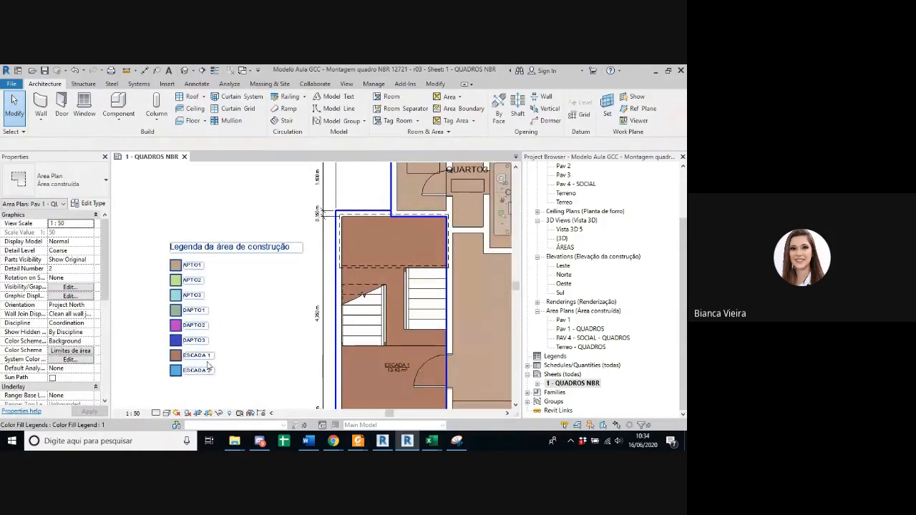
scroll(205, 368, "down", 6)
Step: Deactivate the Pav 1 viewport and examine the PAV 4 - SOCIAL - QUADROS area plan on the sheet
double_click(490, 279)
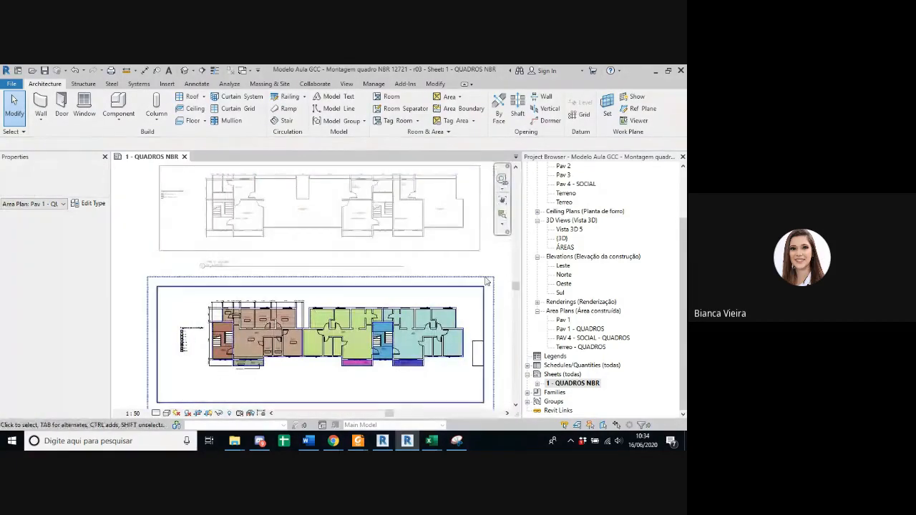
middle_click_drag(369, 322, 343, 397)
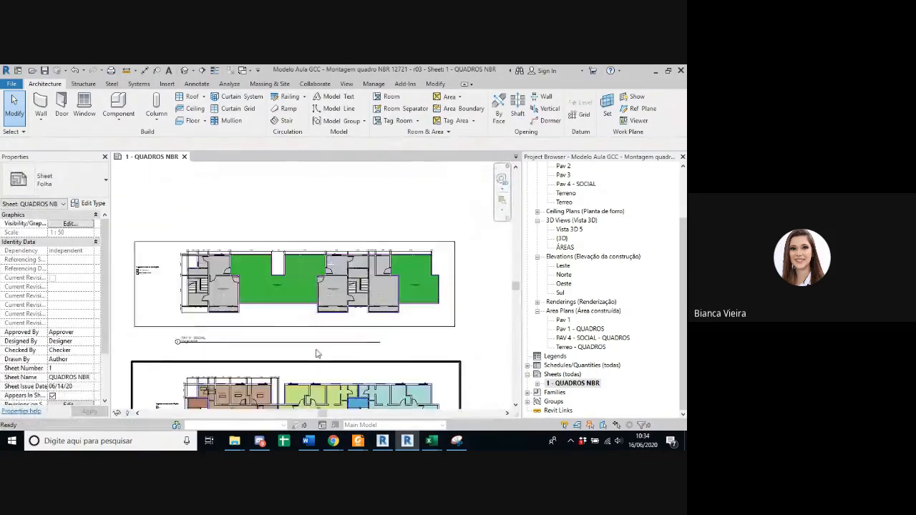
scroll(295, 321, "up", 2)
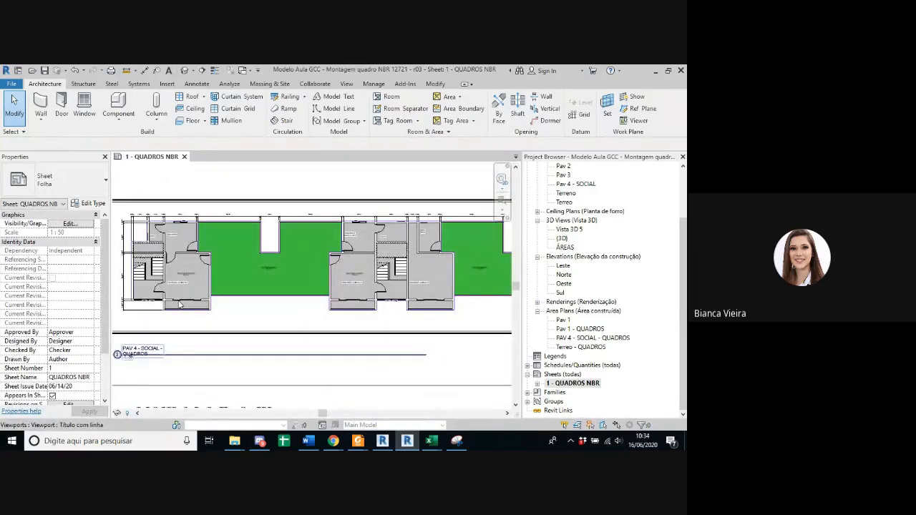
scroll(212, 322, "up", 1)
scroll(213, 320, "down", 3)
scroll(216, 320, "down", 1)
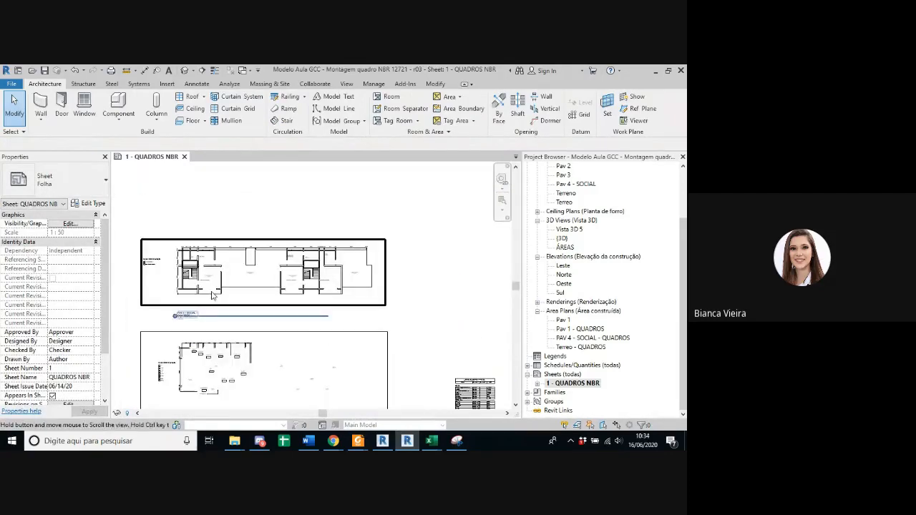
Step: Open the default 3D view and inspect the building from the front and above, including its BLOQUETE floor
left_click(184, 71)
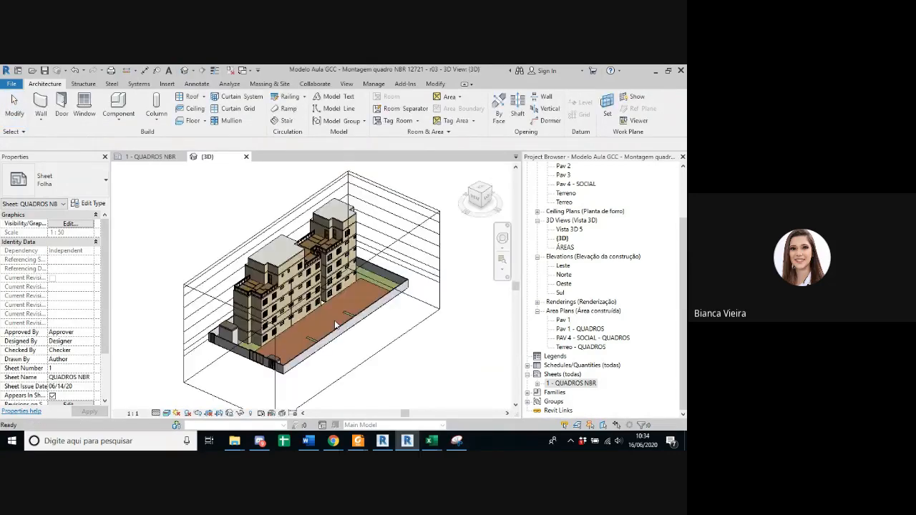
middle_click_drag(366, 337, 318, 352, "shift")
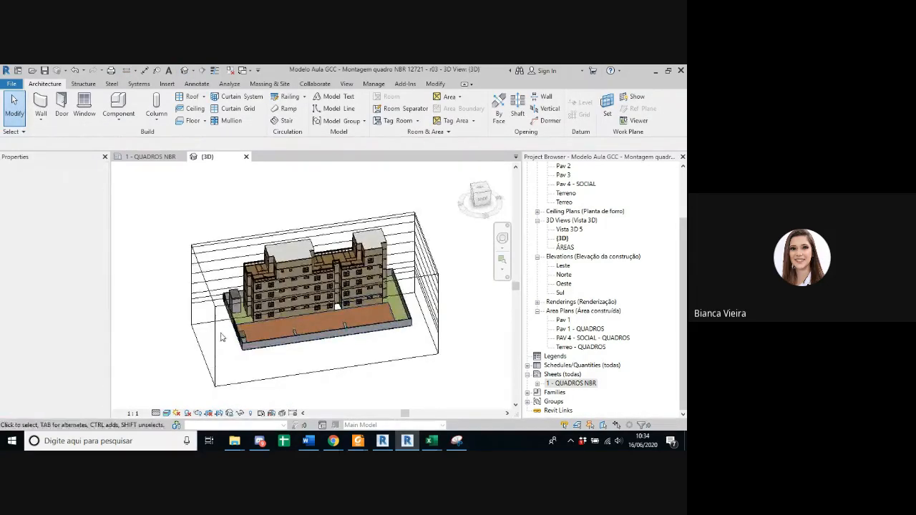
middle_click_drag(221, 337, 384, 383, "shift")
left_click(260, 326)
key("Escape")
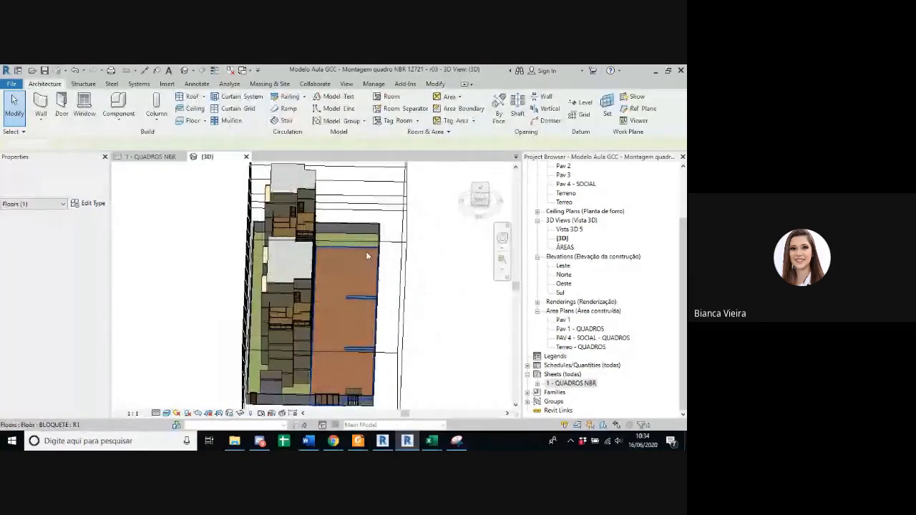
Step: Orbit the 3D building to inspect its rear façade, windows and rooftop terraces from several angles
middle_click_drag(366, 255, 234, 310, "shift")
middle_click_drag(233, 342, 282, 304, "shift")
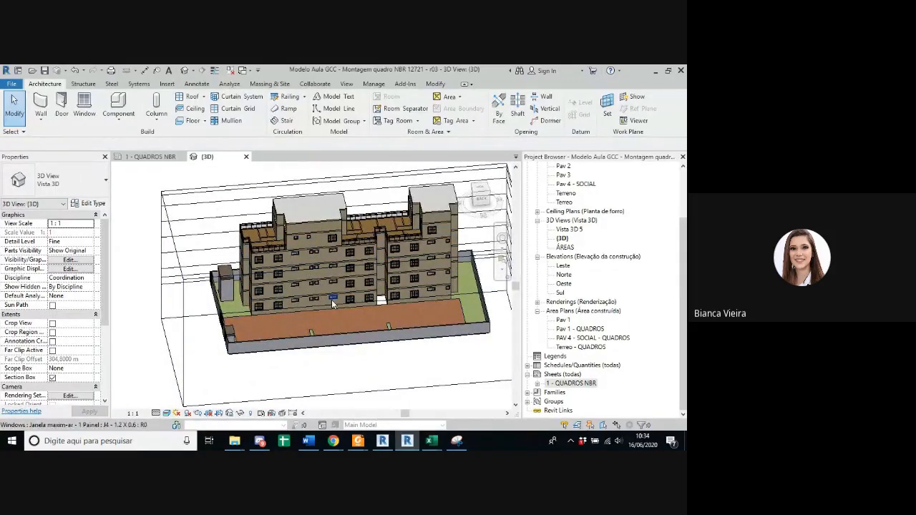
scroll(340, 301, "up", 5)
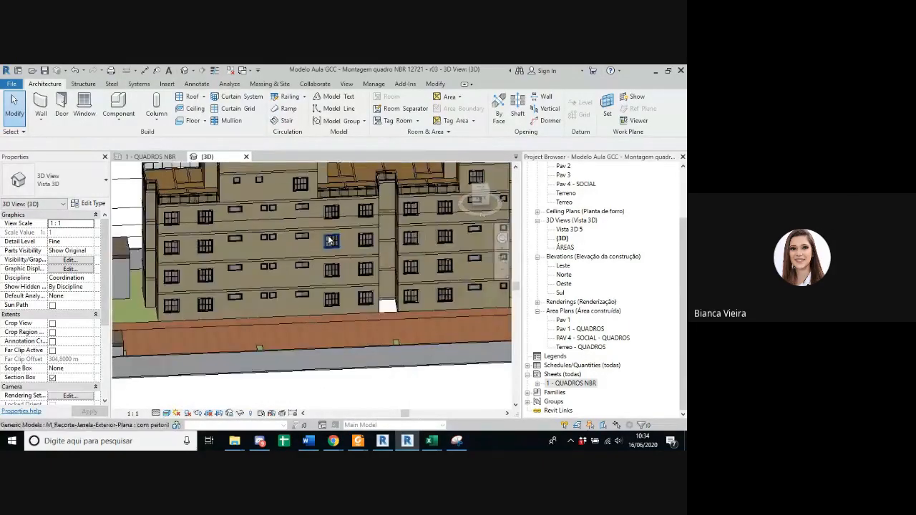
scroll(330, 241, "down", 3)
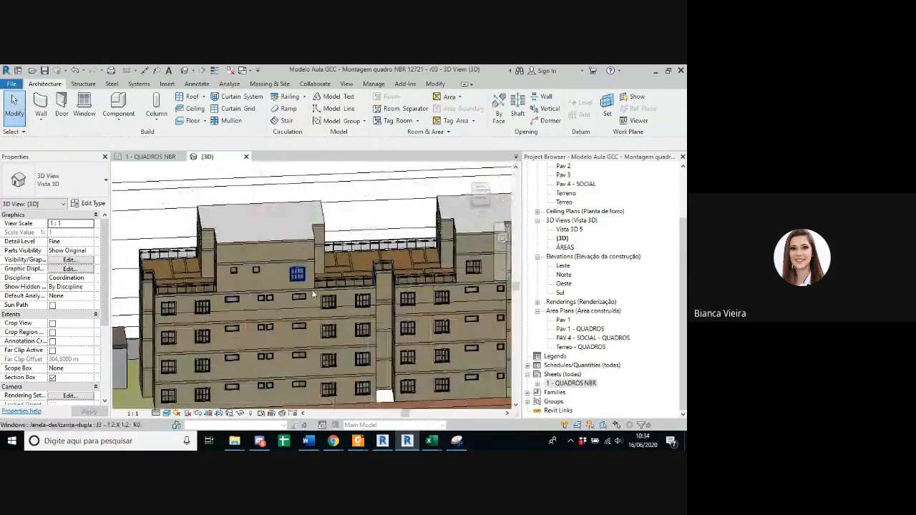
middle_click_drag(331, 283, 282, 343, "shift")
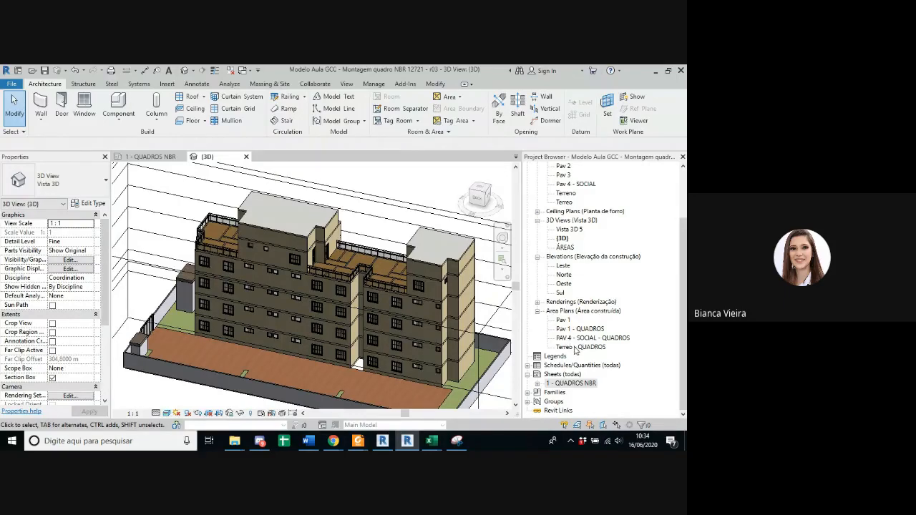
Step: Open the PAV 4 - SOCIAL - QUADROS area plan and review the overall layout of the social floor
double_click(582, 338)
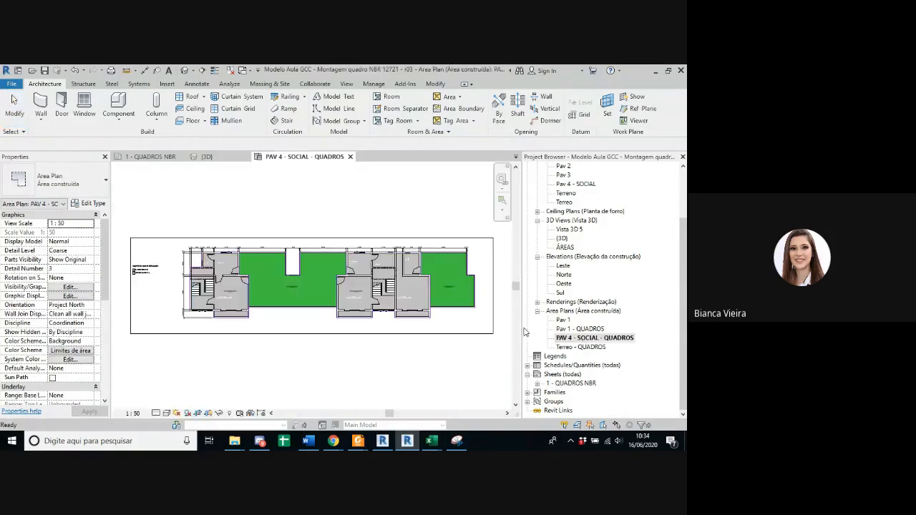
scroll(225, 320, "up", 2)
middle_click_drag(237, 329, 230, 370)
scroll(382, 375, "down", 2)
scroll(230, 370, "down", 3)
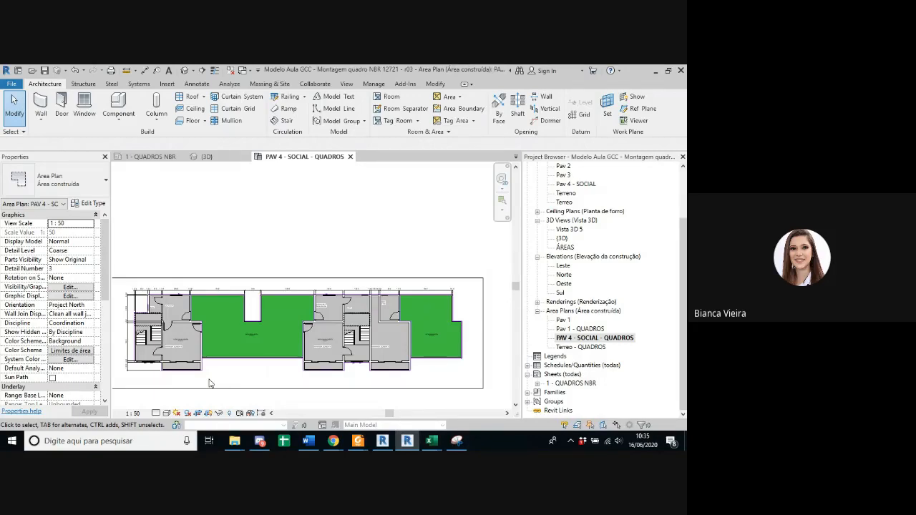
Step: Examine the VARANDA COBERTA and ZELADOR spaces beside the green open patio on the social floor
scroll(209, 383, "up", 5)
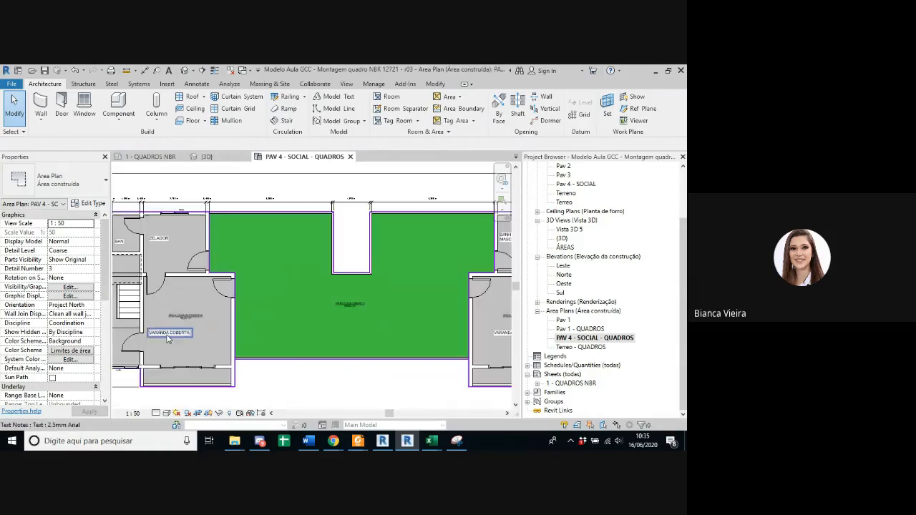
scroll(357, 337, "down", 5)
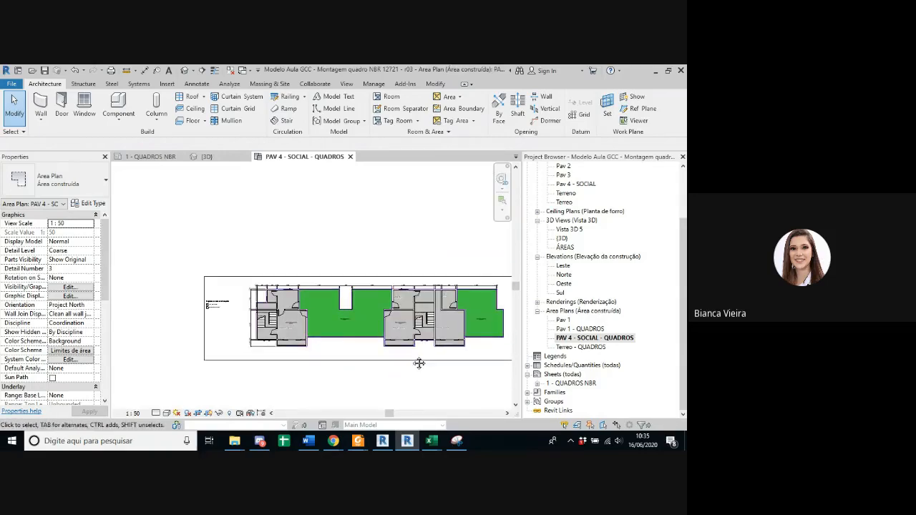
scroll(314, 327, "up", 5)
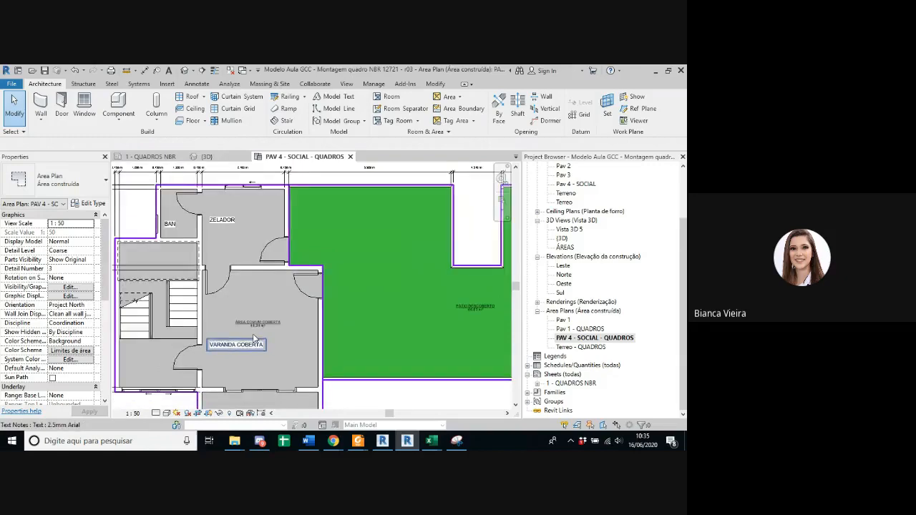
scroll(255, 339, "down", 1)
middle_click_drag(256, 338, 229, 339)
scroll(322, 336, "down", 3)
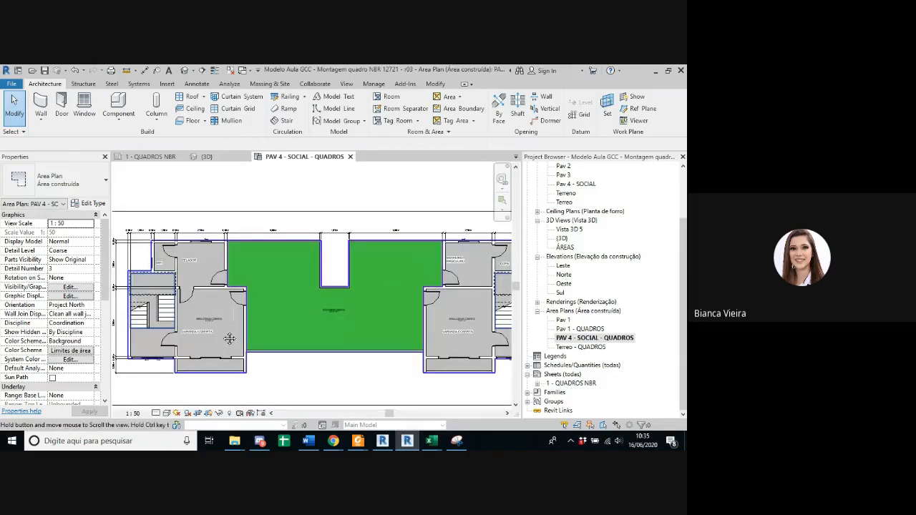
scroll(230, 338, "down", 3)
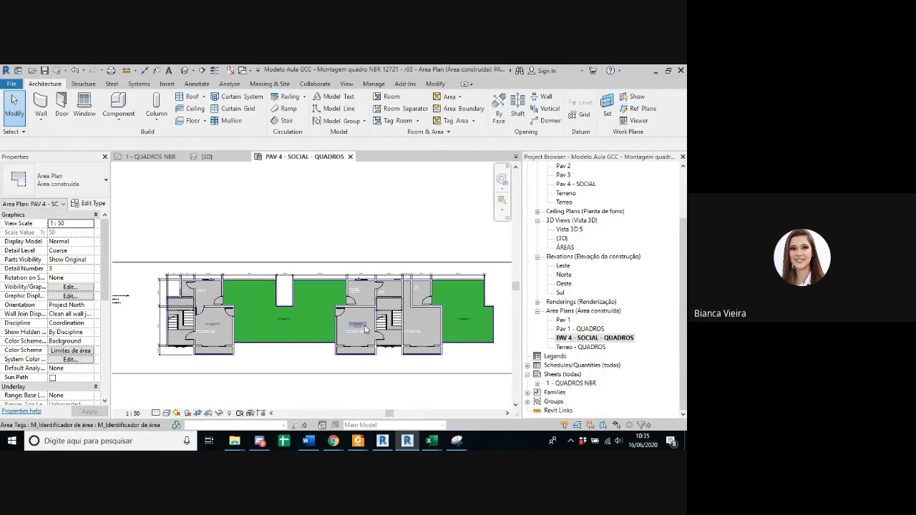
Step: Select the central PÁTIO DESCOBERTO area and review its extents and its properties
scroll(290, 317, "up", 5)
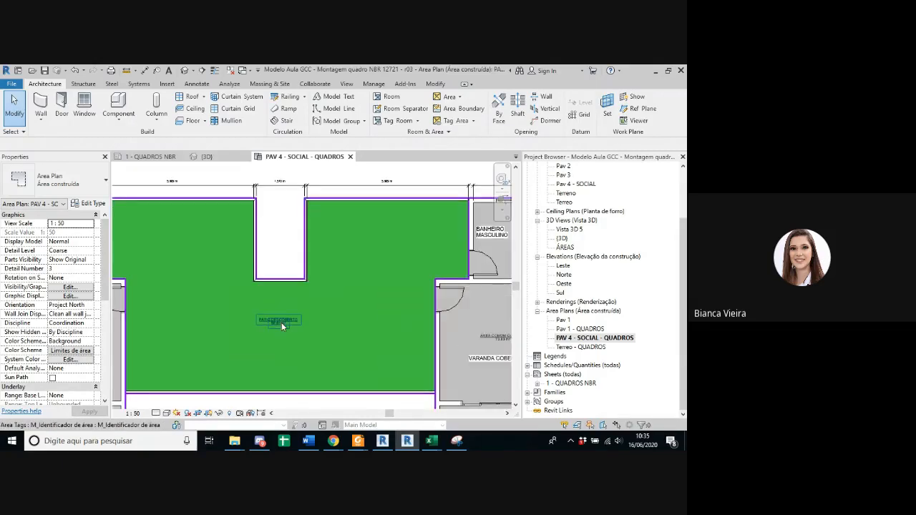
left_click(281, 323)
scroll(282, 323, "down", 2)
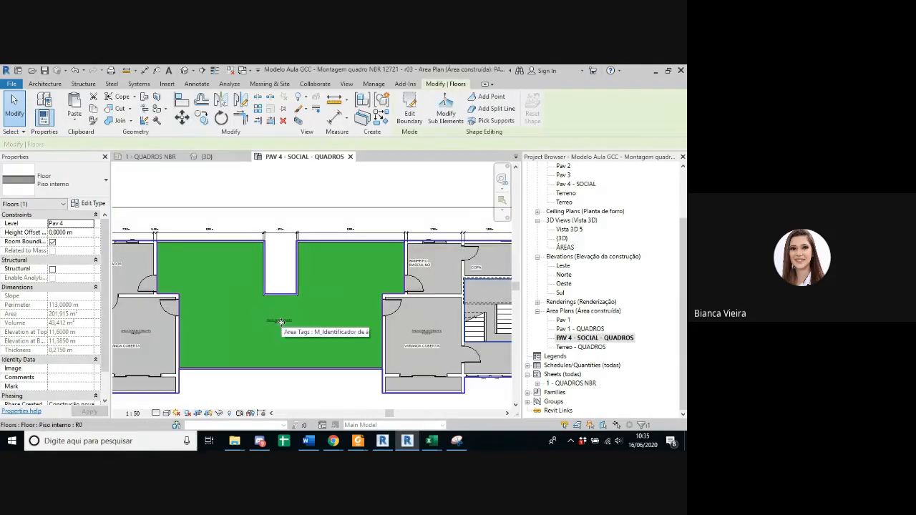
key("Escape")
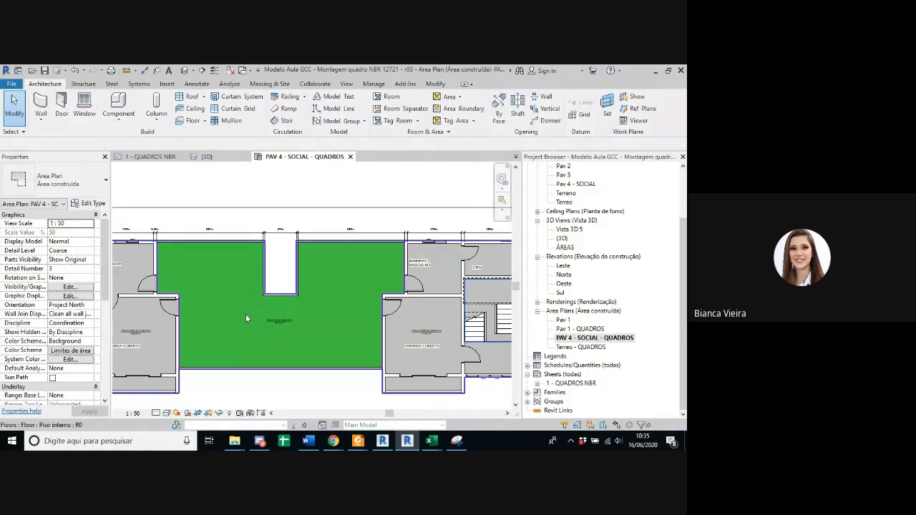
left_click(281, 324)
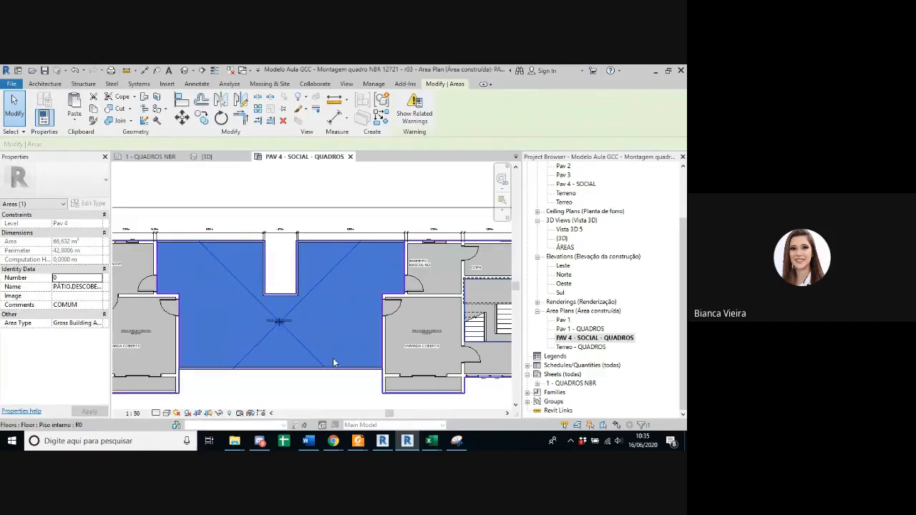
scroll(278, 315, "up", 7)
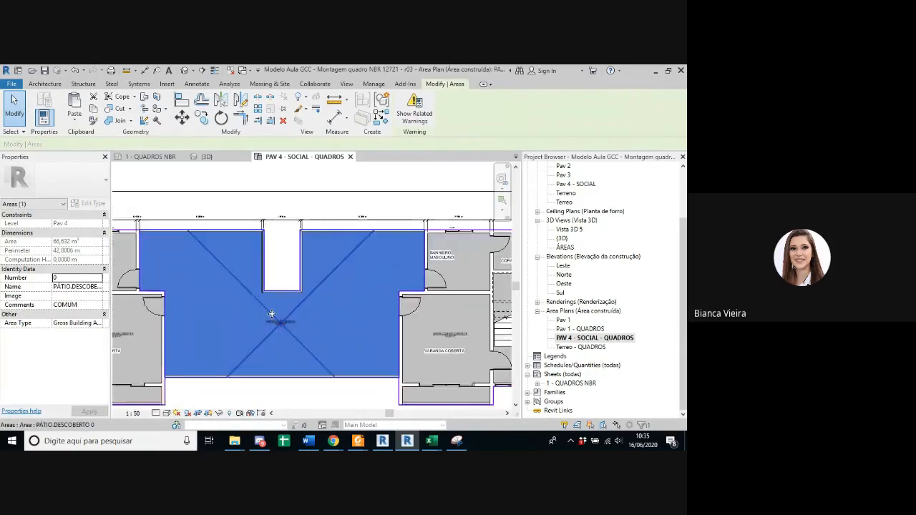
scroll(322, 349, "down", 4)
middle_click_drag(347, 350, 375, 344)
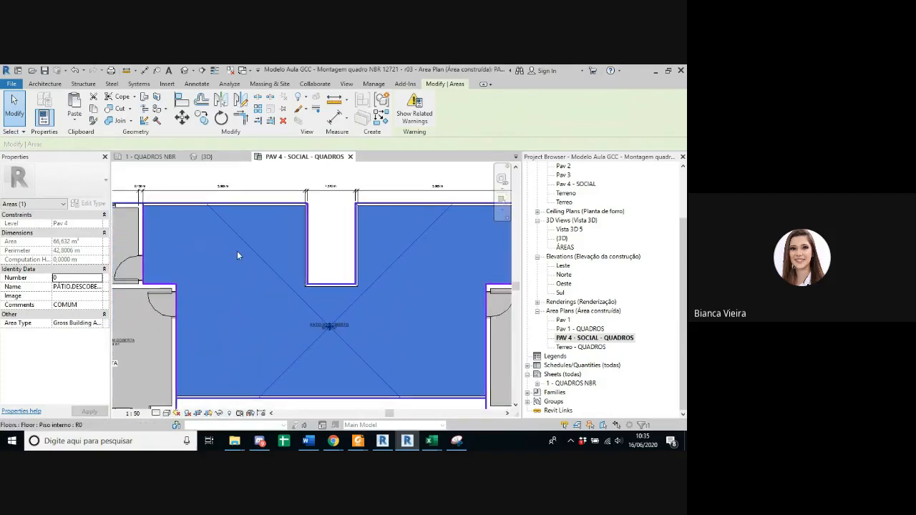
middle_click_drag(120, 244, 196, 244)
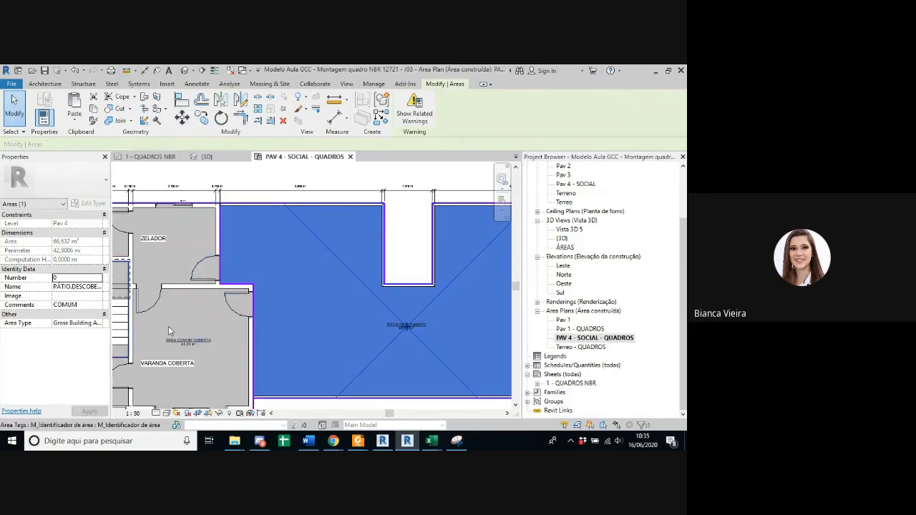
Step: Examine the PÁTIO DESCOBERTO boundary lines along the adjoining walls and around the central recess
scroll(223, 235, "up", 2)
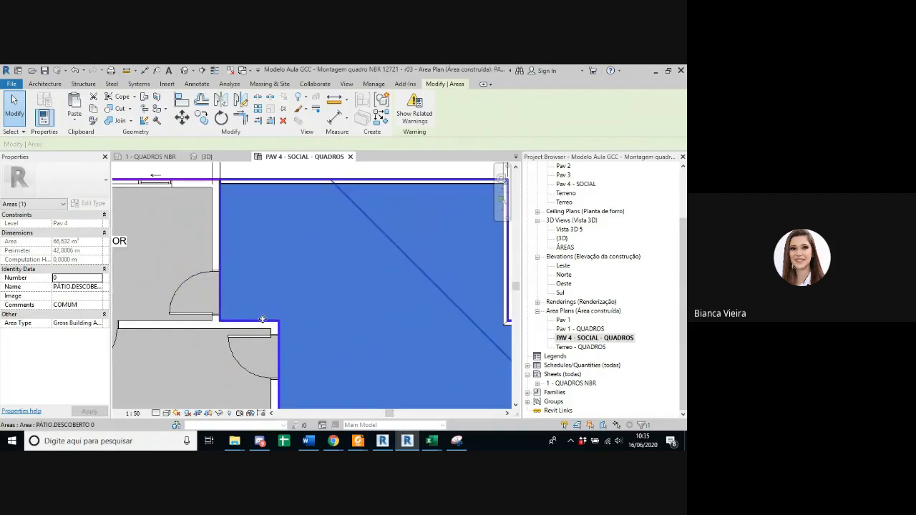
scroll(246, 365, "down", 2)
scroll(304, 391, "down", 3)
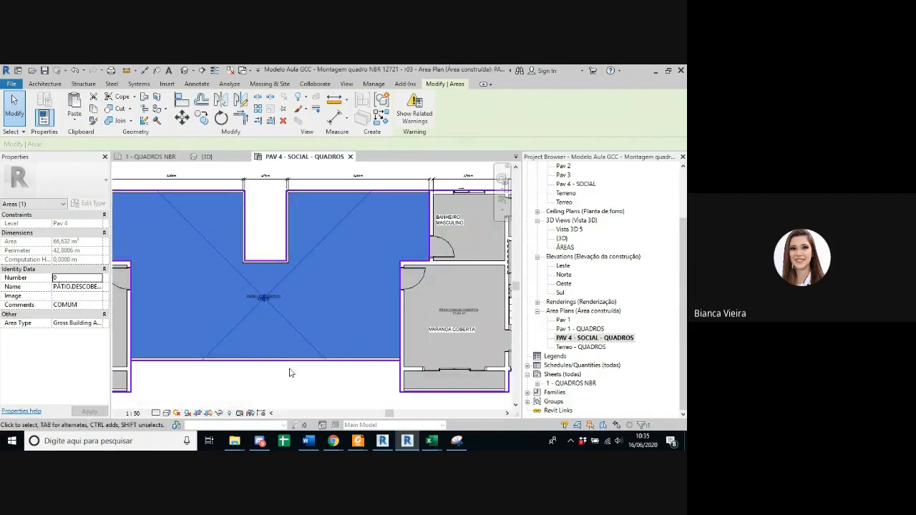
scroll(269, 208, "up", 2)
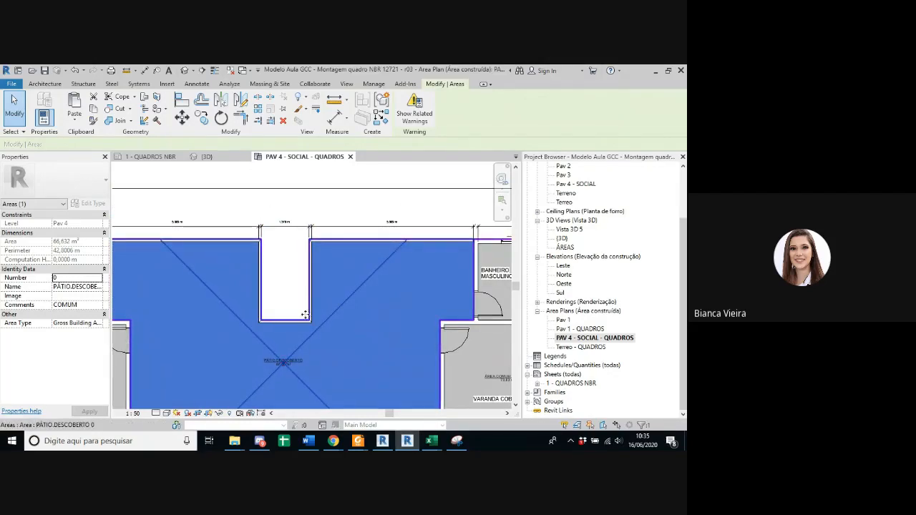
scroll(310, 243, "up", 2)
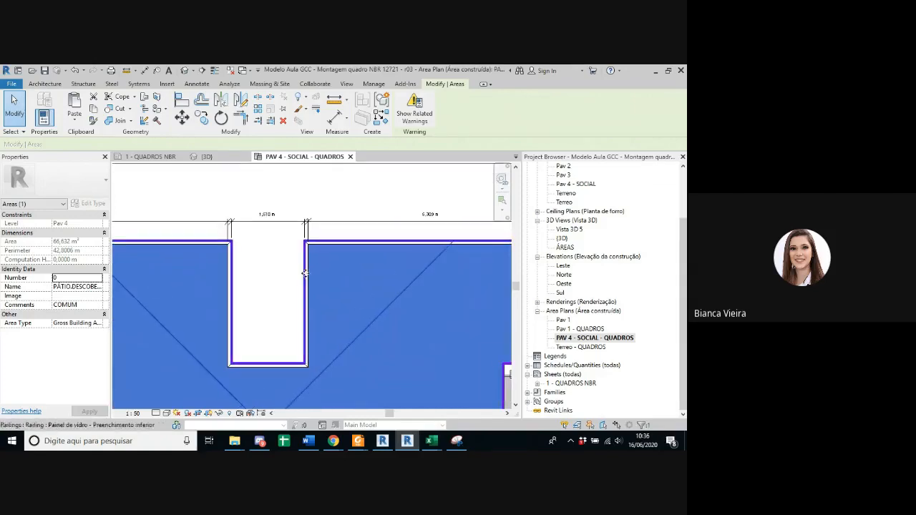
scroll(297, 306, "down", 2)
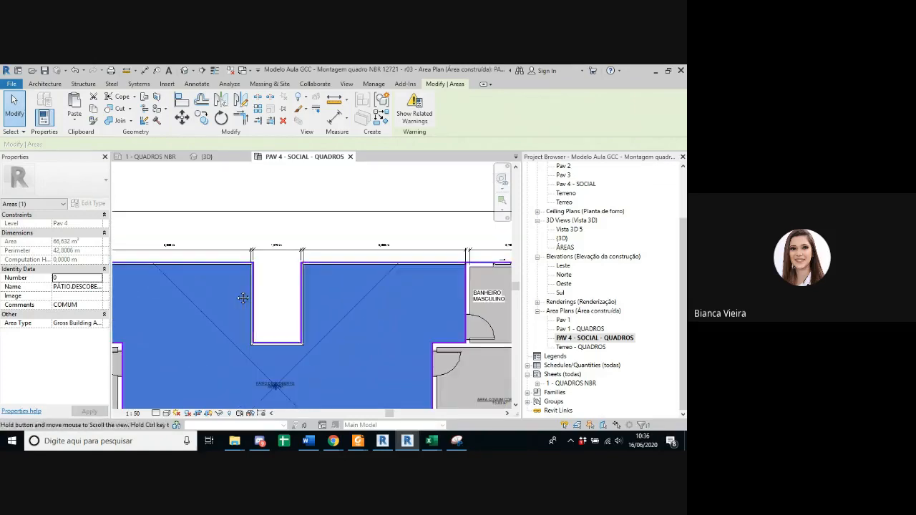
scroll(384, 268, "up", 3)
scroll(401, 313, "down", 4)
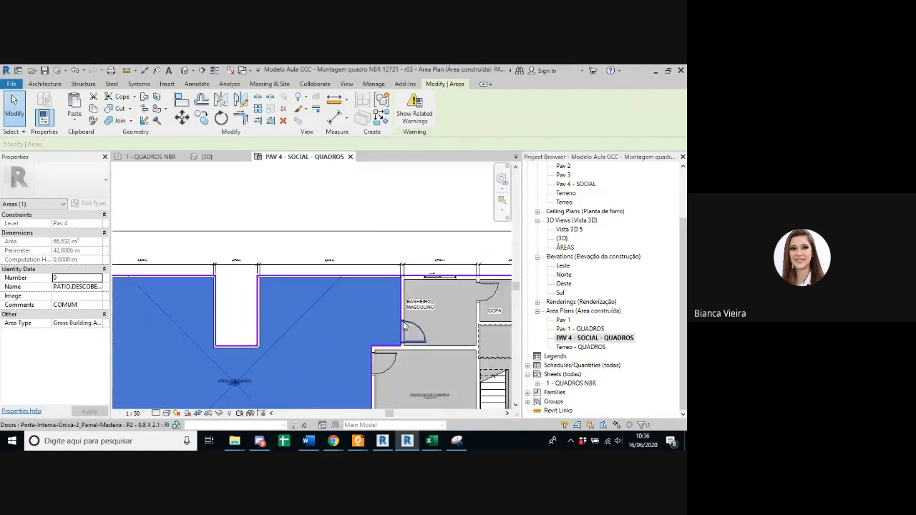
Step: Examine the covered common area around BANHEIRO MASCULINO, COPA and the stairs, and clear the patio selection
middle_click_drag(400, 311, 234, 235)
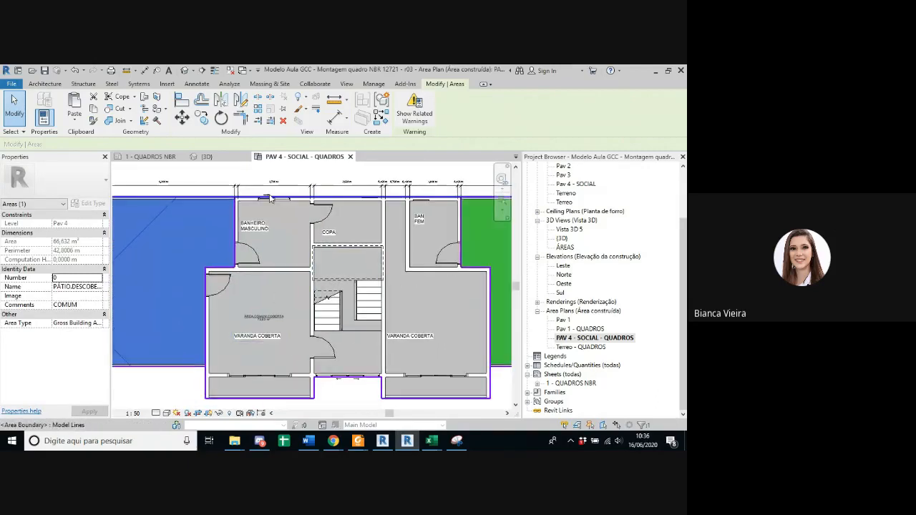
scroll(249, 215, "up", 1)
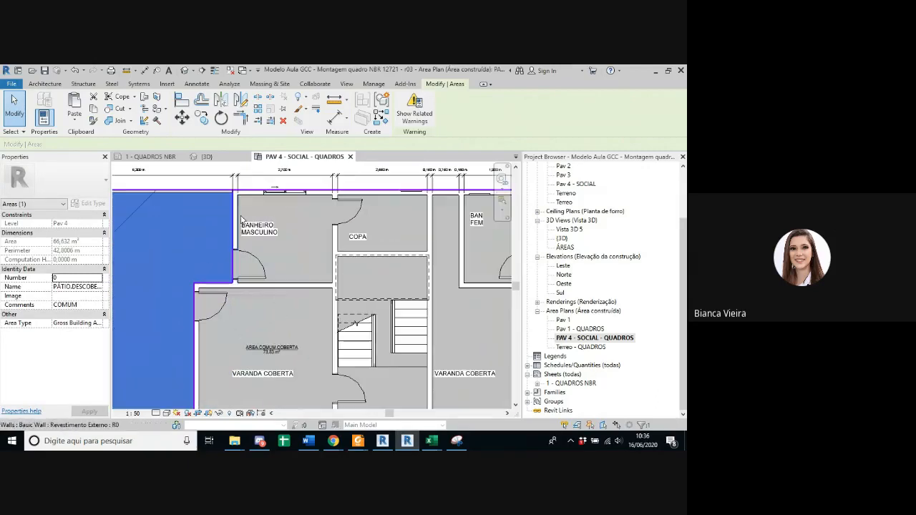
scroll(249, 217, "down", 1)
middle_click_drag(269, 225, 237, 226)
key("Escape")
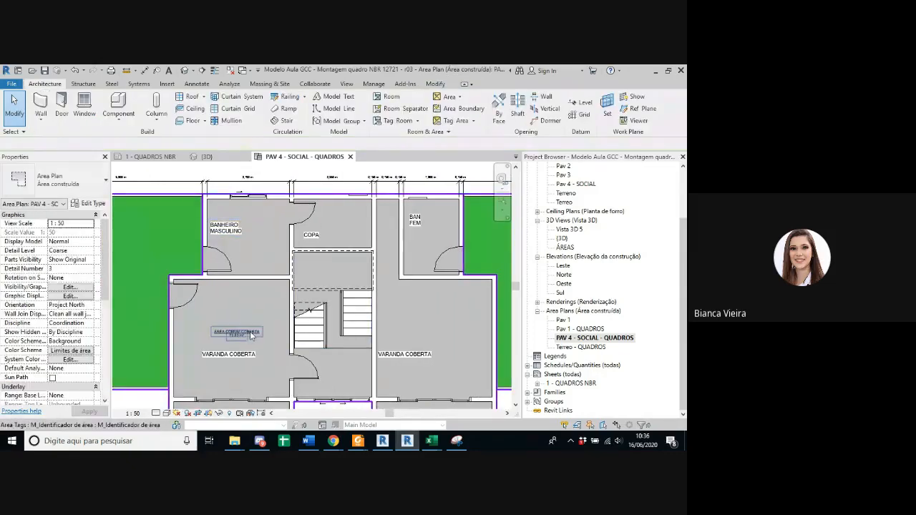
Step: Select the ÁREA COMUM COBERTA containing ZELADOR and VARANDA COBERTA, review its extents and properties, and deselect it
scroll(314, 272, "down", 1)
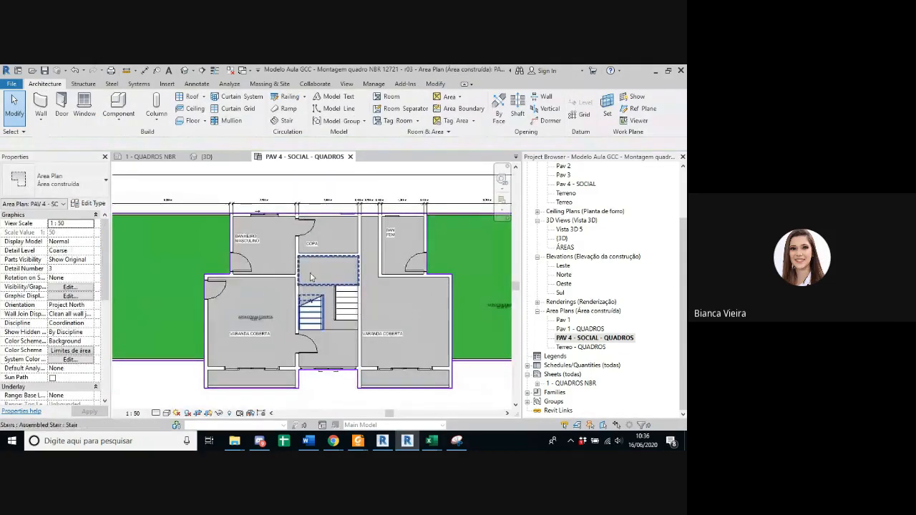
scroll(271, 296, "down", 3)
middle_click_drag(274, 297, 488, 299)
scroll(266, 309, "up", 4)
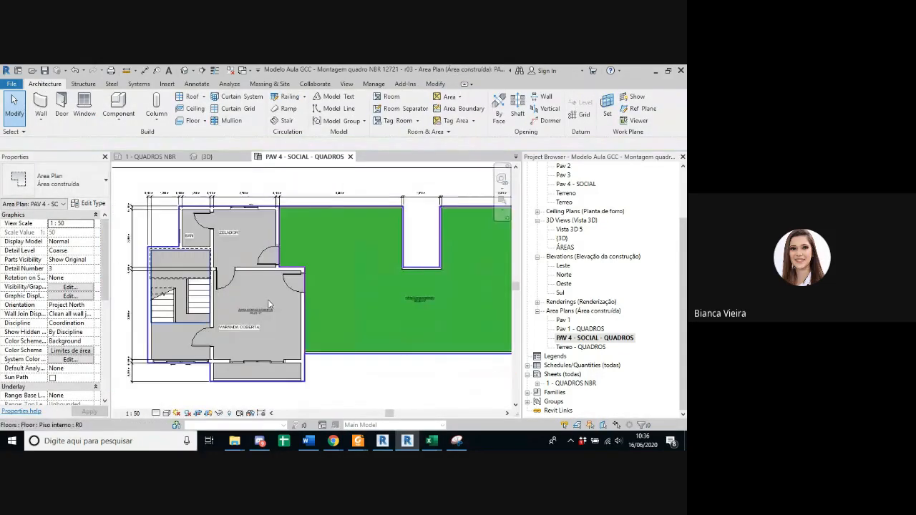
key("Tab")
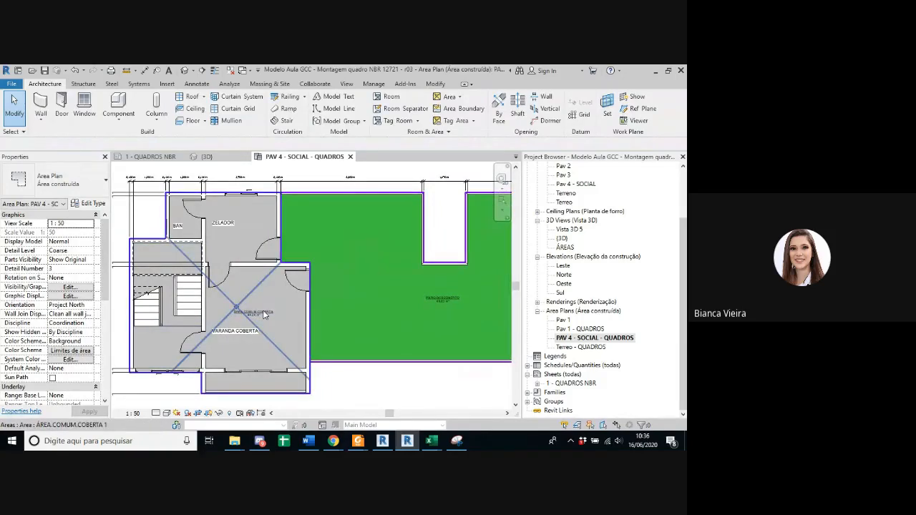
left_click(264, 315)
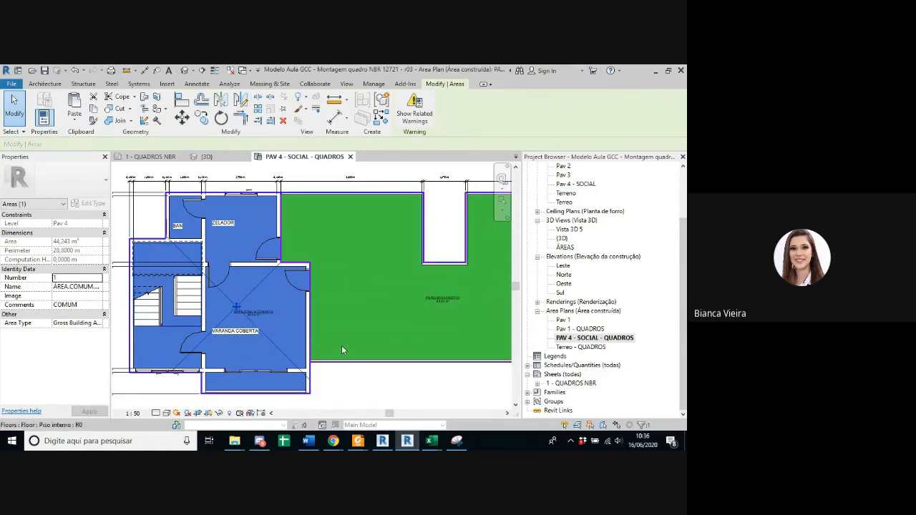
scroll(341, 346, "down", 1)
left_click(398, 385)
scroll(285, 365, "up", 2)
key("Escape")
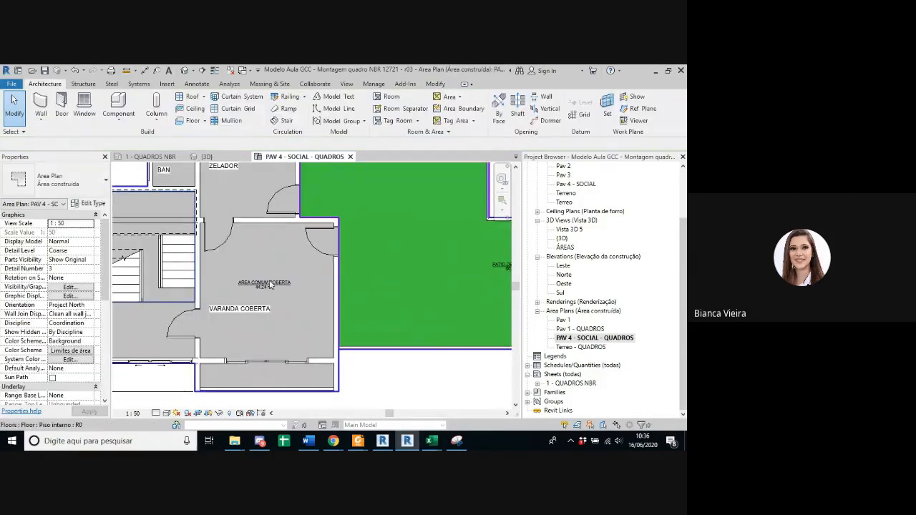
Step: Move the VARANDA COBERTA text note beside the ZELADOR stairwell so it sits centred below the ÁREA COMUM COBERTA tag
scroll(322, 309, "down", 2)
scroll(283, 309, "up", 2)
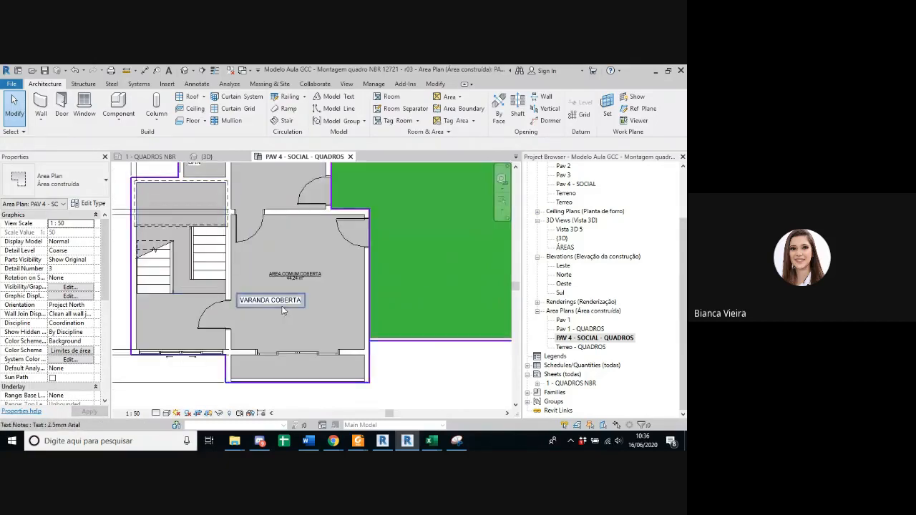
left_click(283, 310)
left_click_drag(283, 309, 317, 325)
key("Escape")
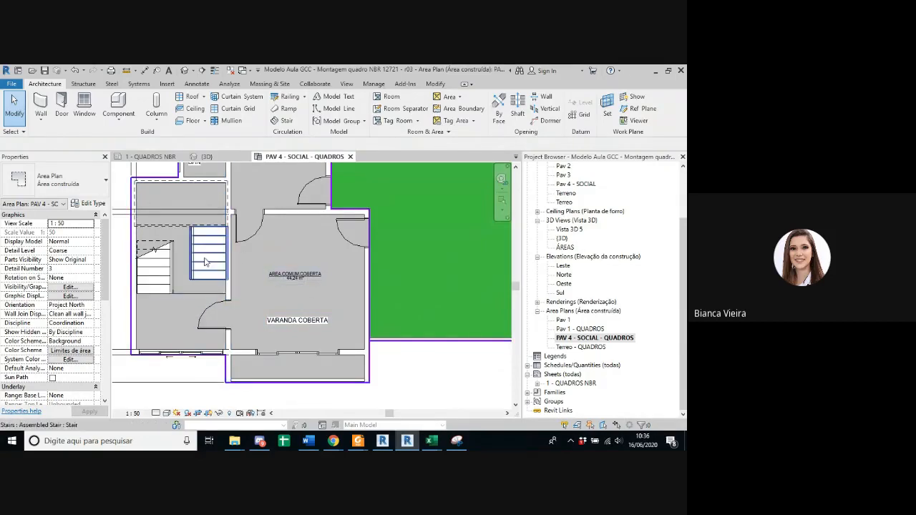
scroll(273, 295, "down", 2)
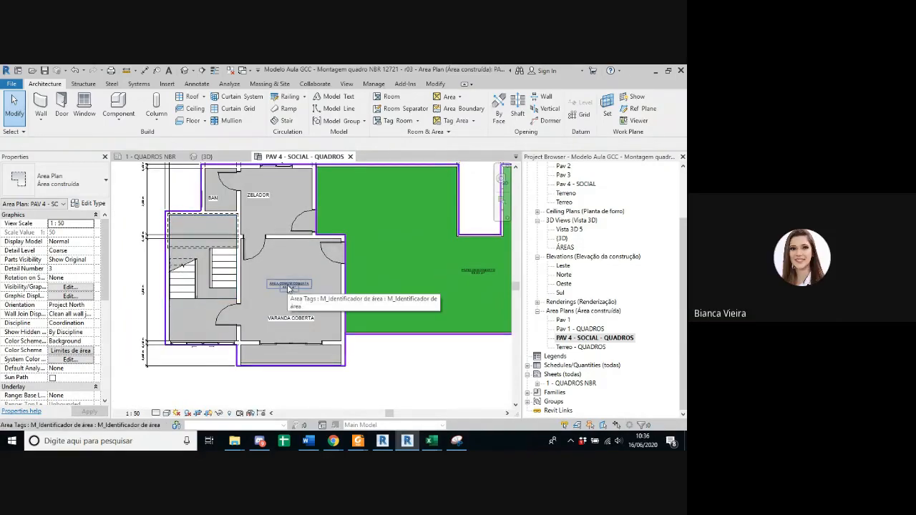
Step: Select the ÁREA COMUM COBERTA beside the ZELADOR room, inspect its boundary against the adjoining PÁTIO DESCOBERTO, and deselect it
left_click(289, 288)
middle_click_drag(289, 288, 283, 315)
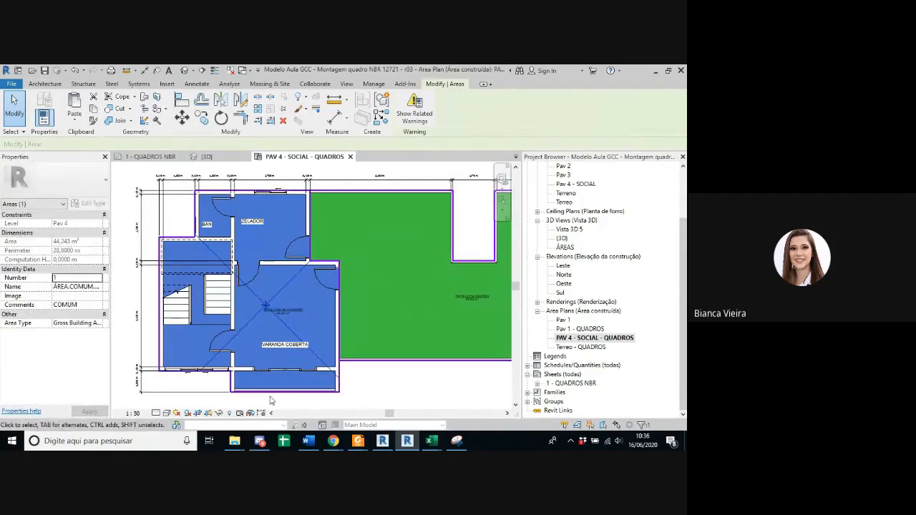
scroll(309, 293, "down", 2)
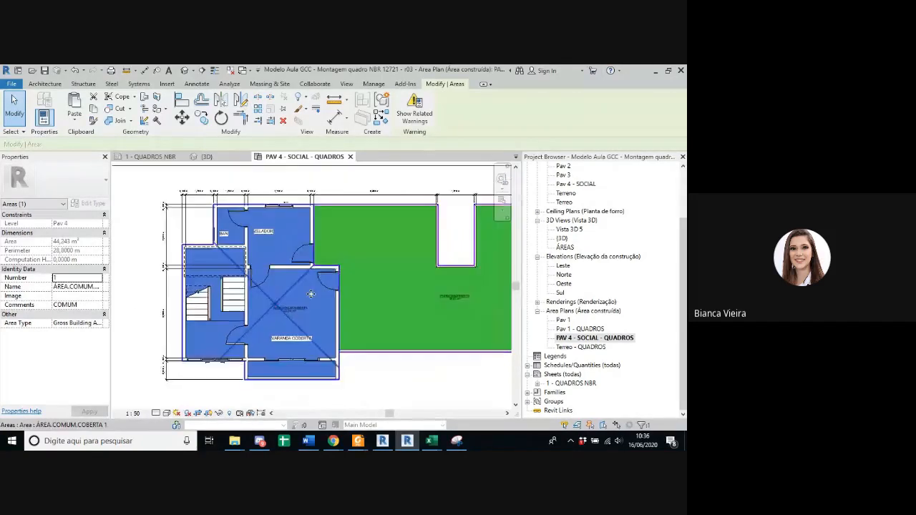
middle_click_drag(391, 315, 326, 315)
scroll(354, 301, "up", 2)
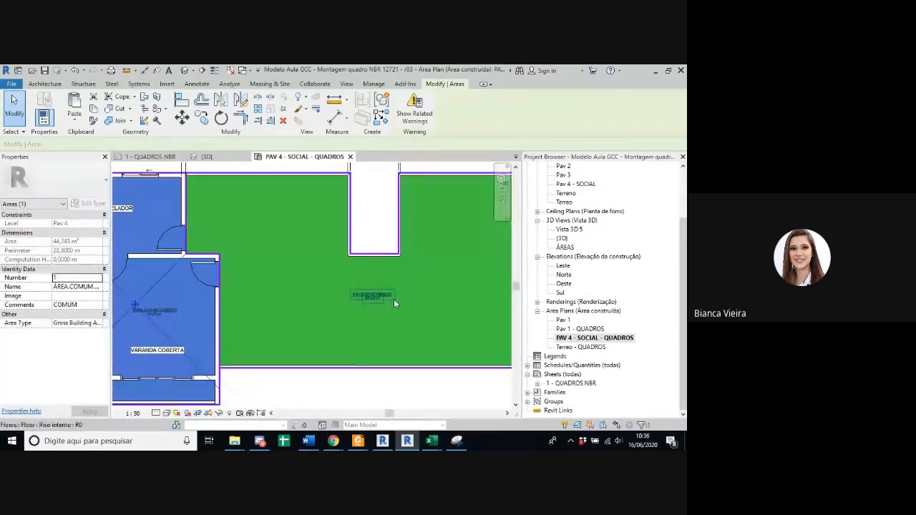
scroll(234, 327, "up", 2)
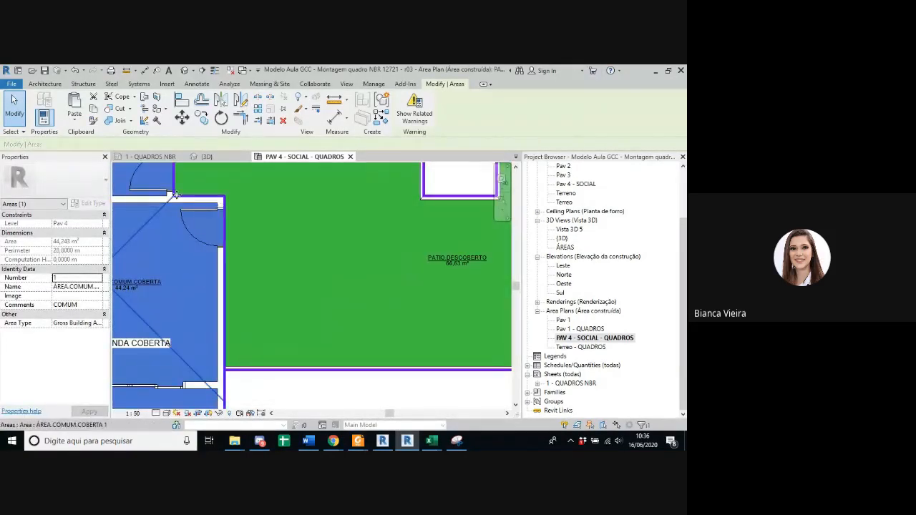
middle_click_drag(184, 245, 201, 376)
left_click(313, 353)
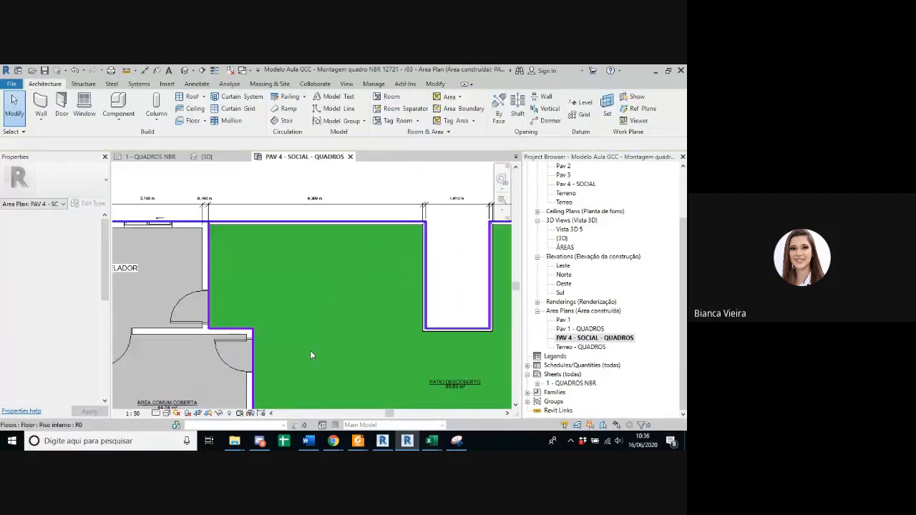
Step: Examine the central covered common area with both VARANDA COBERTA spaces and its outline at the stairwell, ending with the whole floor in view
scroll(315, 350, "down", 5)
scroll(426, 347, "up", 3)
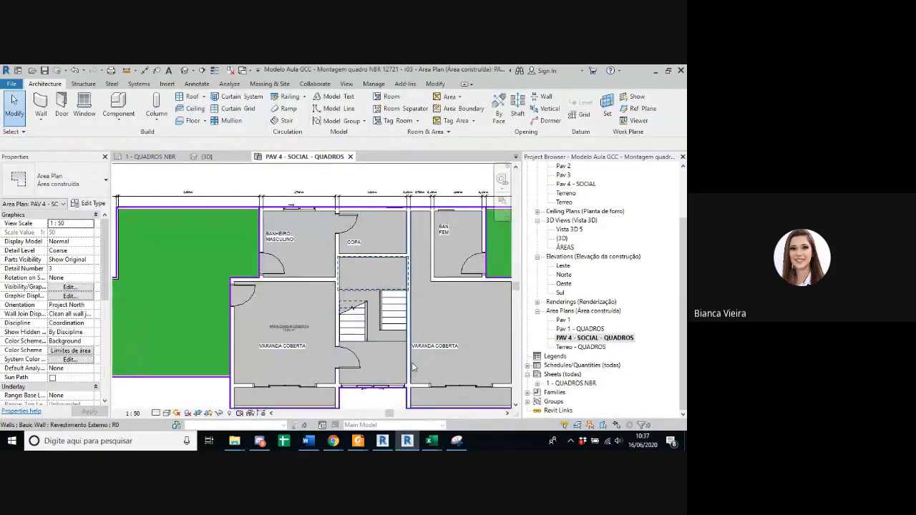
scroll(393, 367, "down", 1)
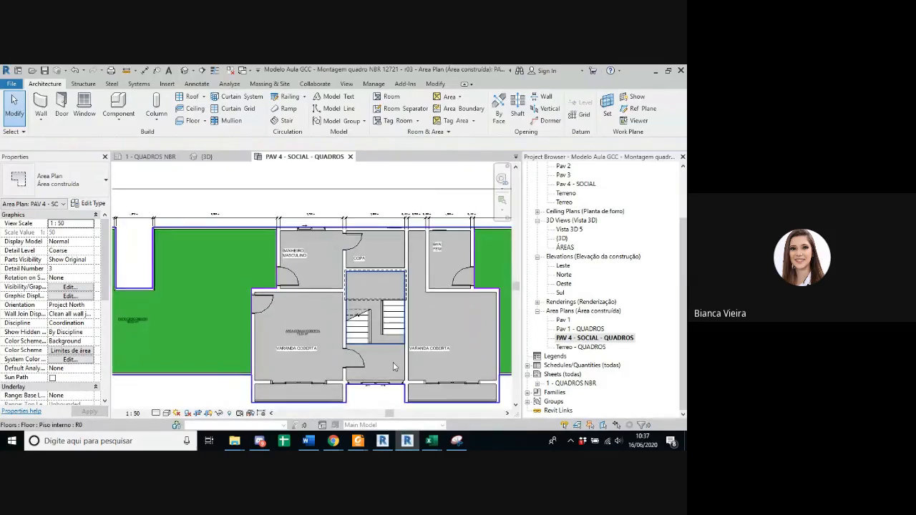
middle_click_drag(384, 408, 370, 367)
scroll(366, 382, "up", 2)
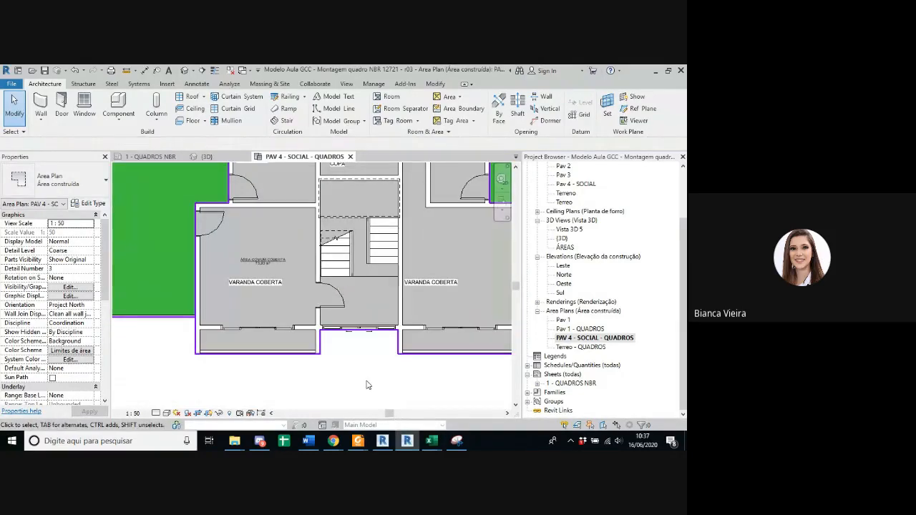
scroll(366, 385, "down", 1)
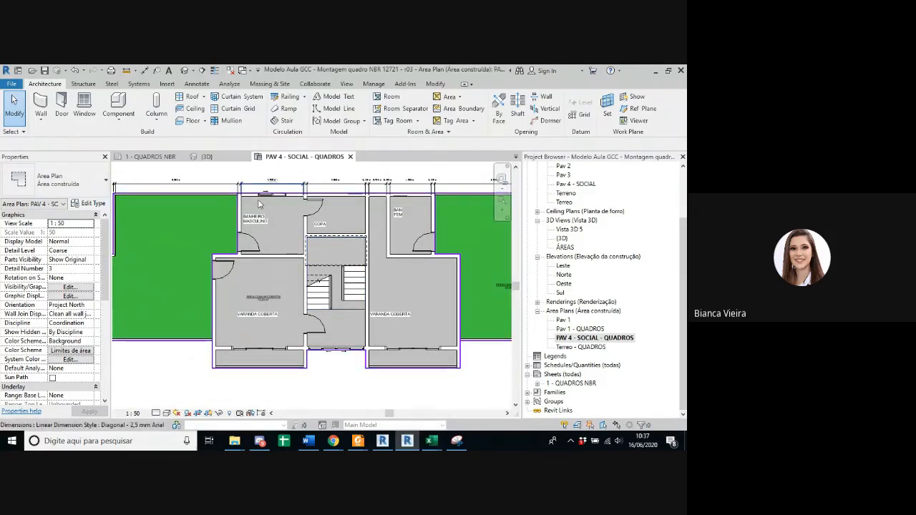
scroll(299, 374, "down", 2)
scroll(299, 374, "down", 2)
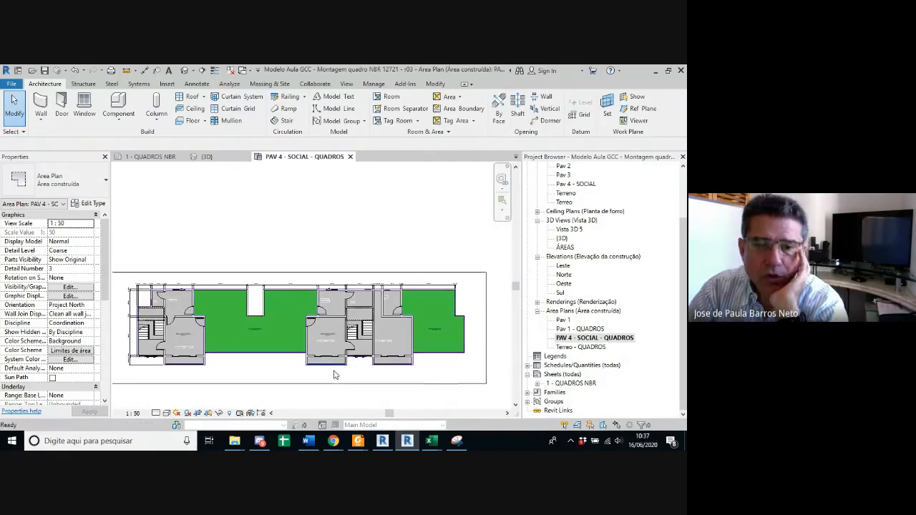
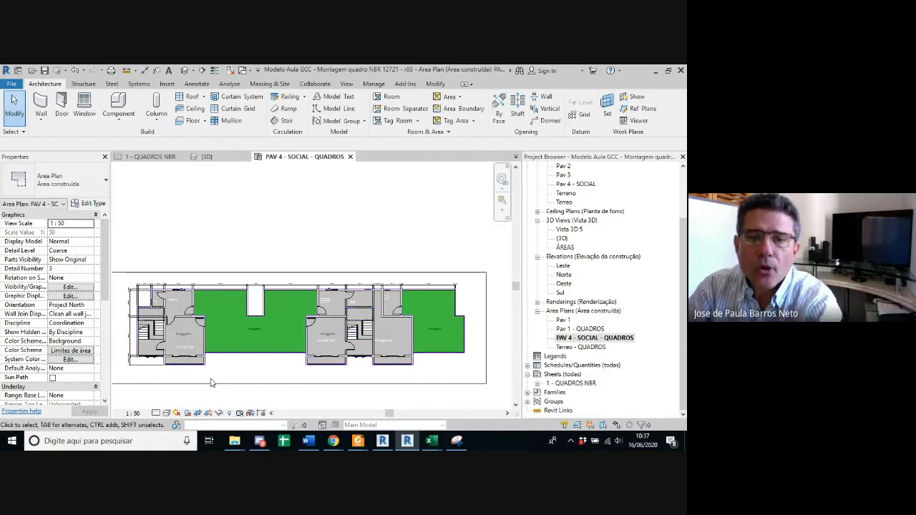
Step: Examine the ZELADOR stairwell and VARANDA COBERTA against the adjoining green open patio in the PAV 4 - SOCIAL - QUADROS area plan
scroll(188, 376, "up", 5)
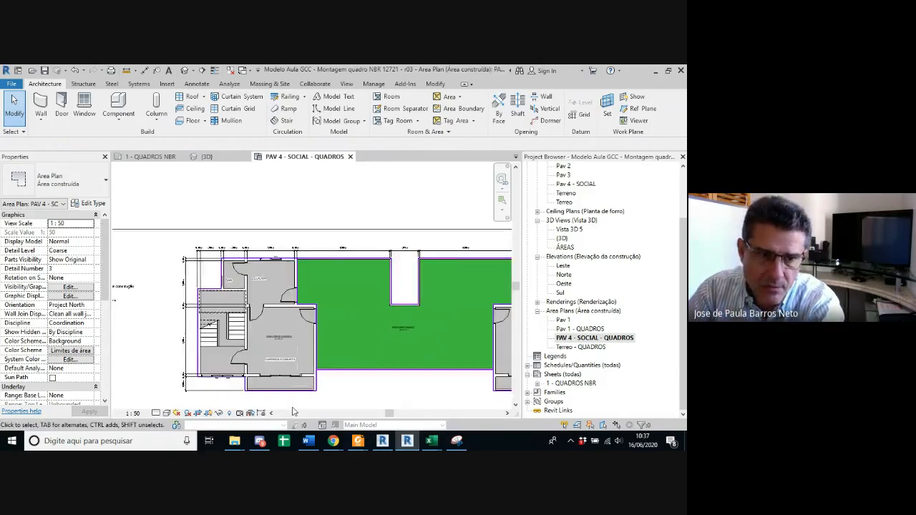
scroll(293, 411, "up", 3)
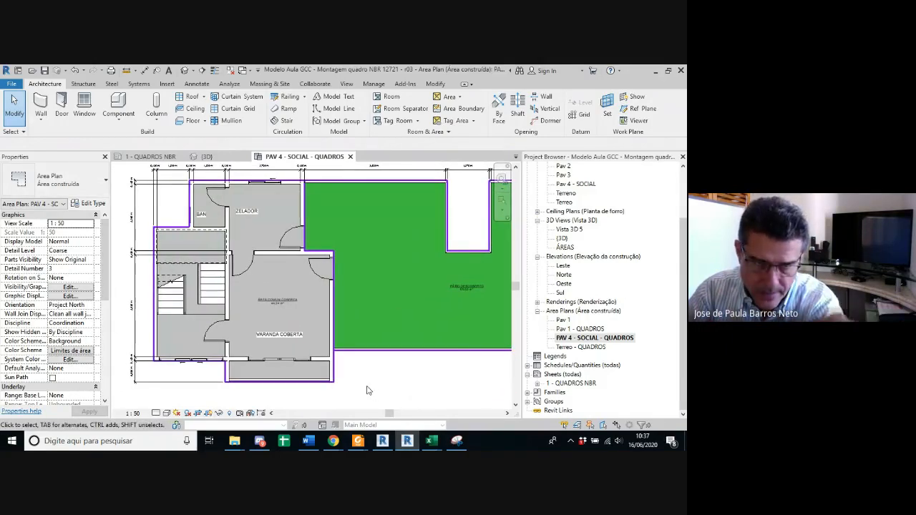
scroll(367, 390, "down", 1)
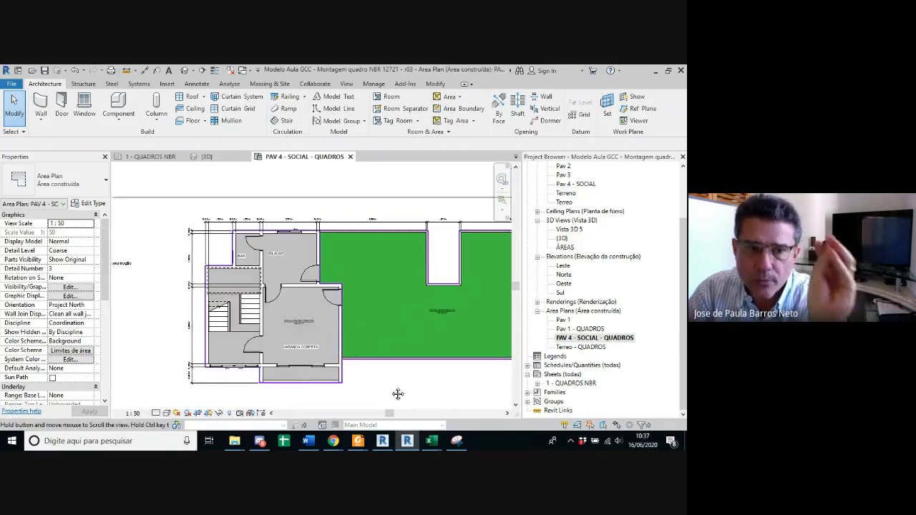
scroll(370, 386, "down", 1)
middle_click_drag(405, 383, 325, 230)
scroll(332, 382, "down", 4)
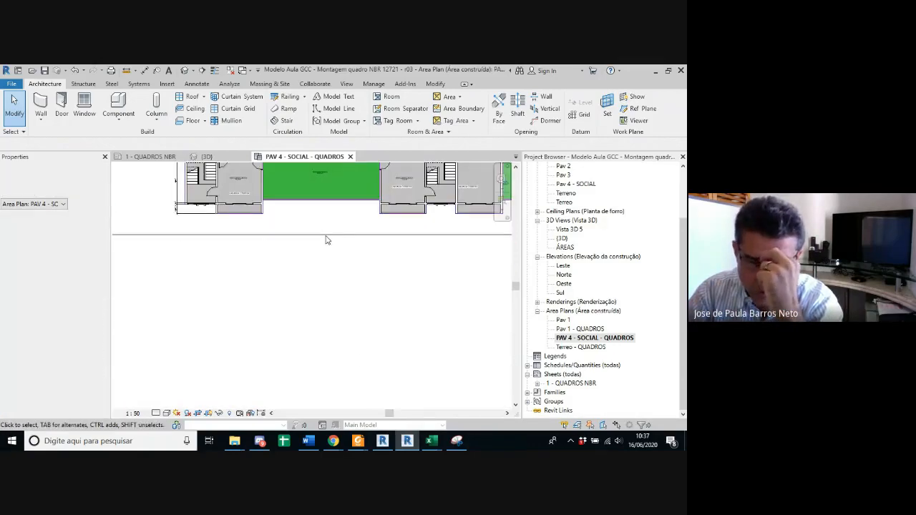
scroll(355, 360, "down", 5)
middle_click_drag(356, 360, 379, 315)
Step: Open the sheet 1 - QUADROS NBR and examine the Pav 1 plan's apartments, planters and both stairwells
double_click(571, 383)
scroll(231, 313, "up", 6)
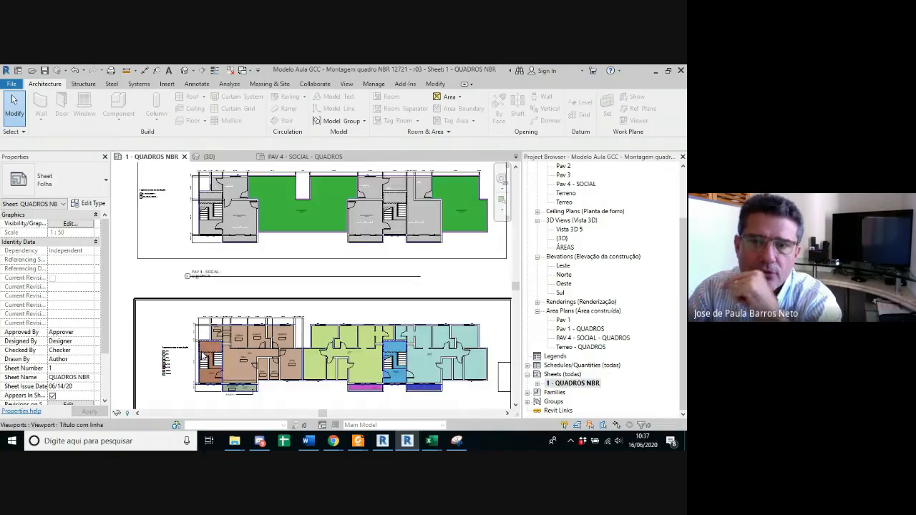
scroll(237, 374, "down", 2)
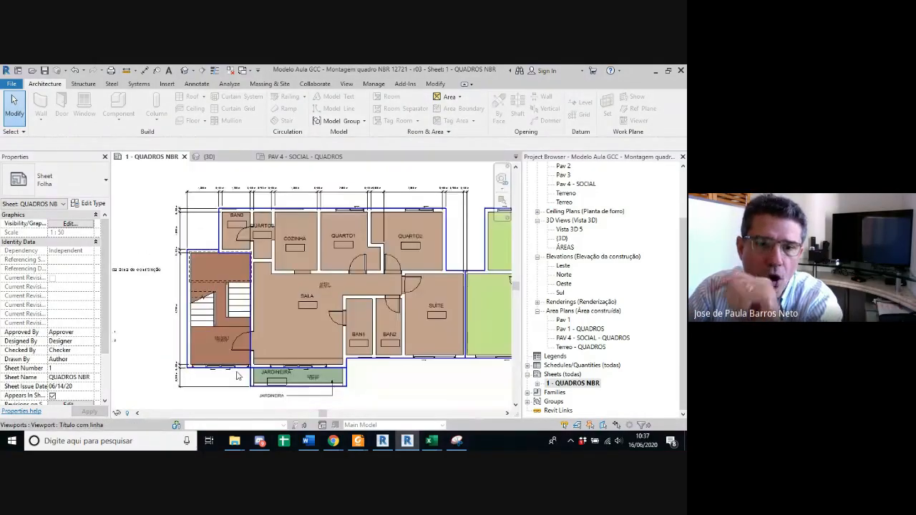
middle_click_drag(380, 380, 191, 362)
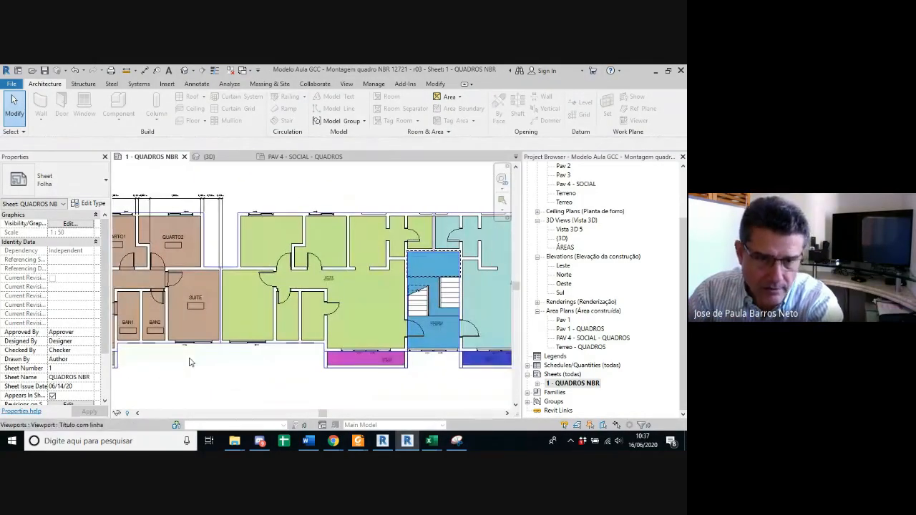
scroll(427, 354, "up", 4)
scroll(438, 339, "down", 2)
middle_click_drag(436, 341, 382, 339)
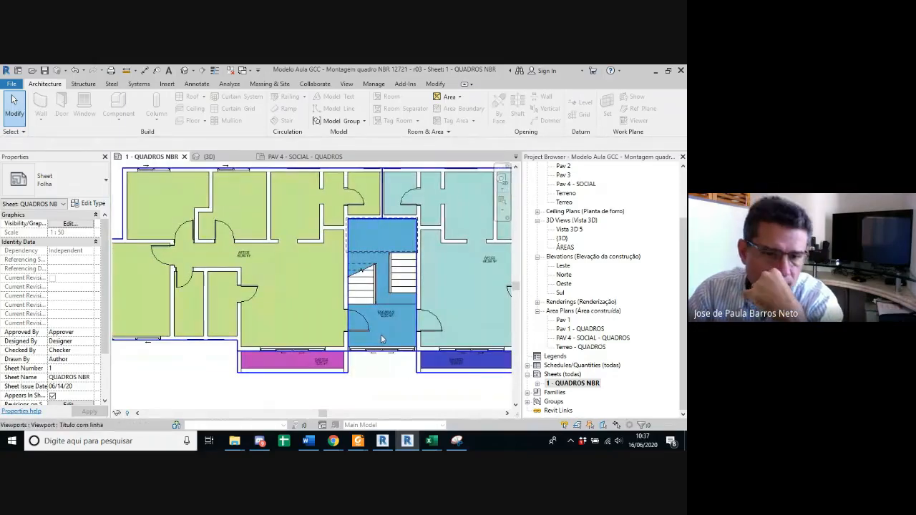
scroll(383, 339, "down", 5)
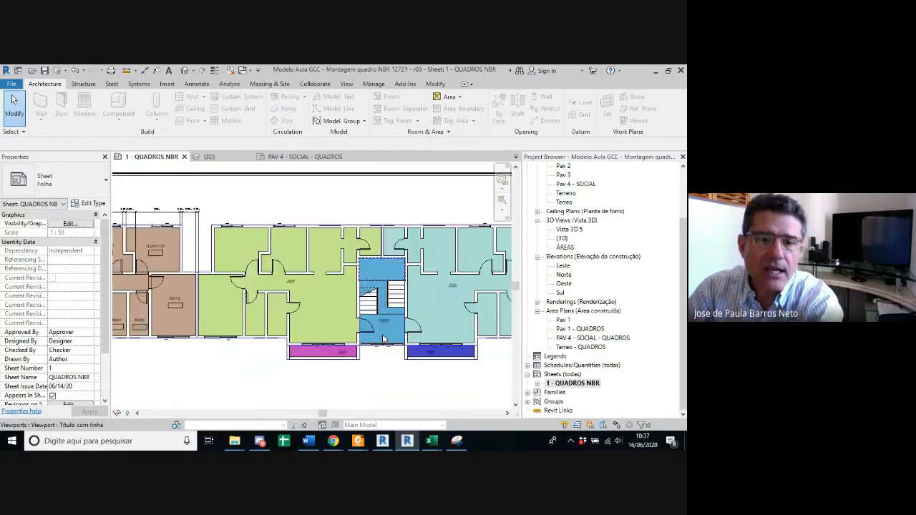
middle_click_drag(403, 294, 398, 312)
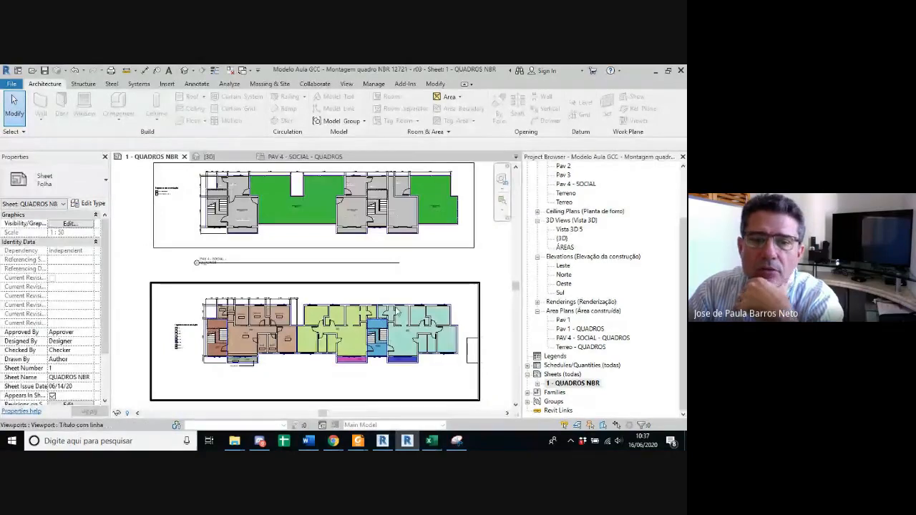
scroll(213, 357, "up", 4)
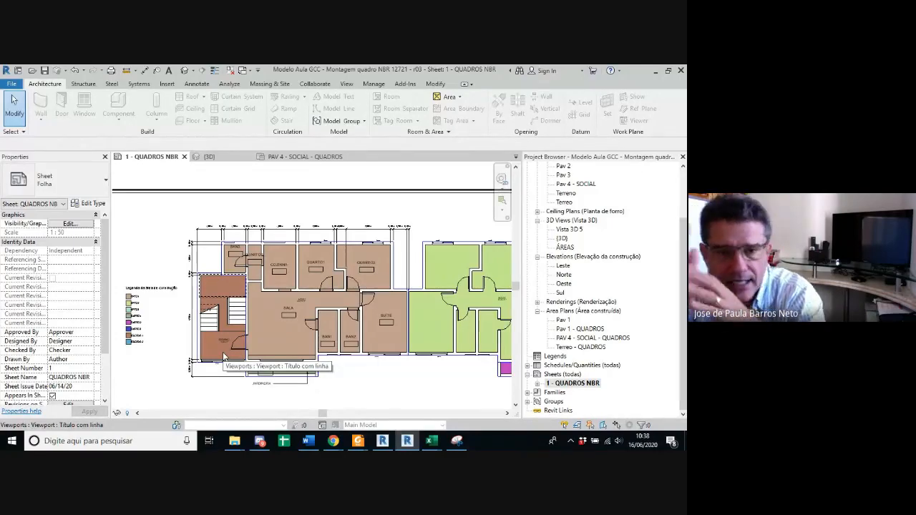
scroll(224, 358, "down", 2)
scroll(372, 370, "down", 2)
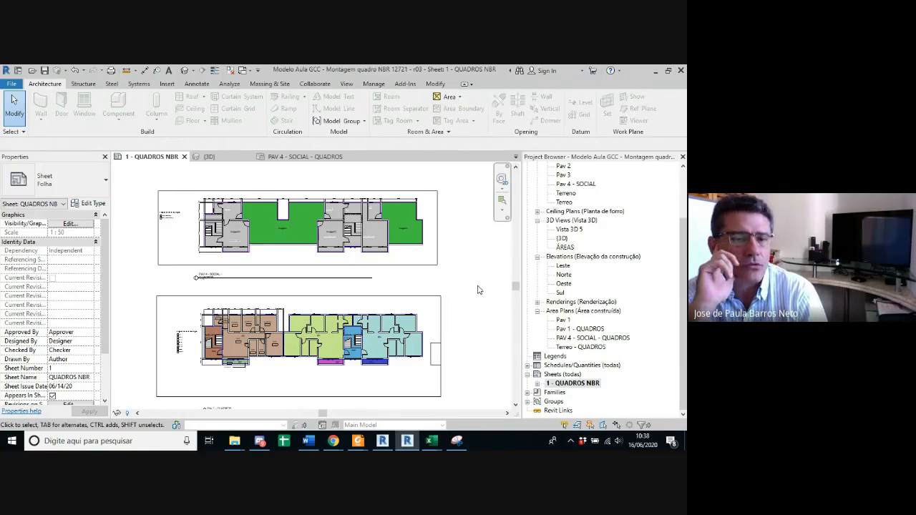
Step: Examine the PAV 4 - SOCIAL plan on the sheet, following the grey covered areas and green patios across the floor
scroll(478, 290, "up", 2)
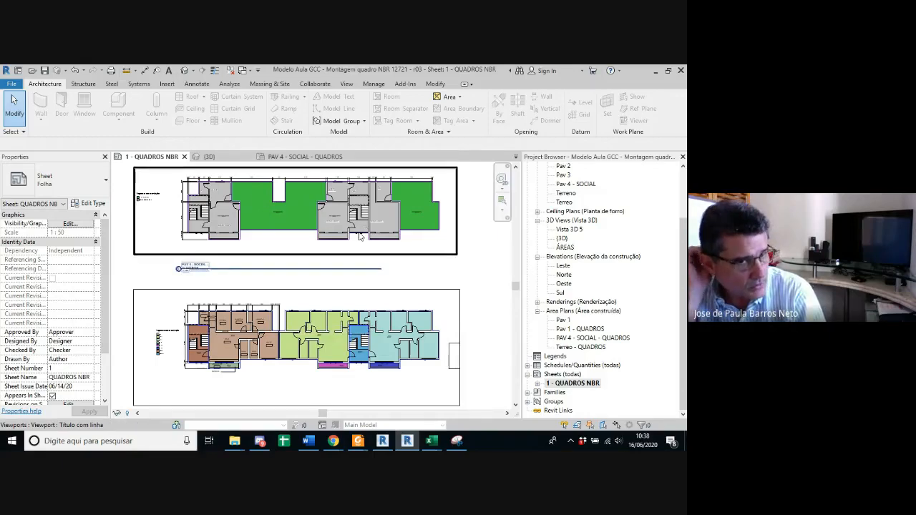
scroll(314, 226, "up", 4)
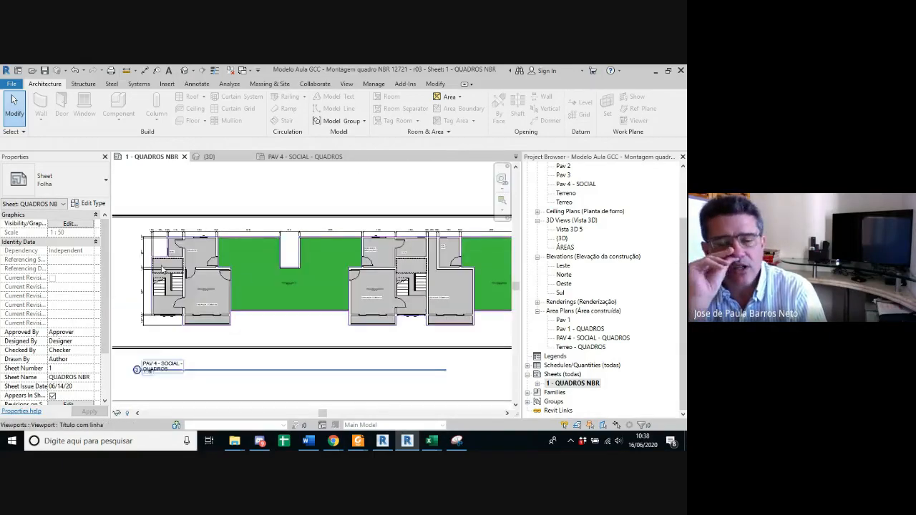
scroll(161, 269, "up", 2)
scroll(161, 270, "down", 1)
middle_click_drag(339, 274, 231, 274)
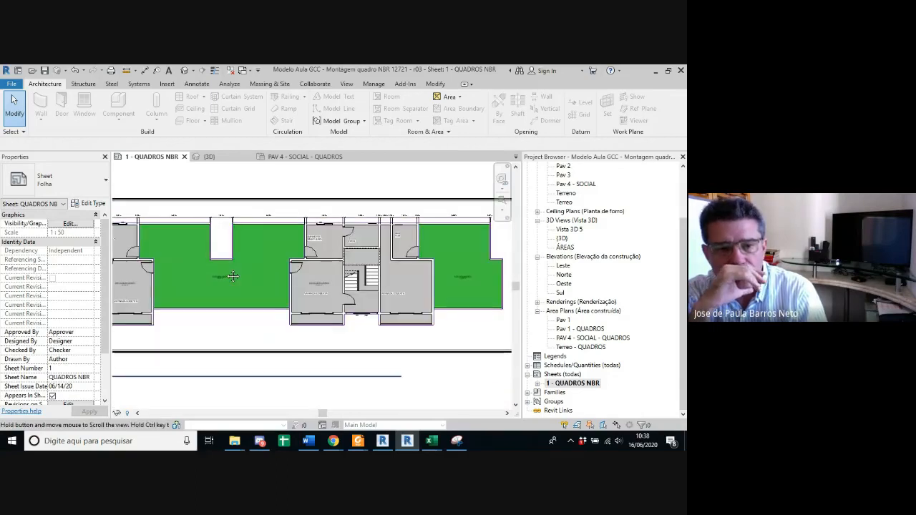
scroll(314, 289, "down", 1)
middle_click_drag(314, 289, 352, 280)
scroll(302, 283, "down", 1)
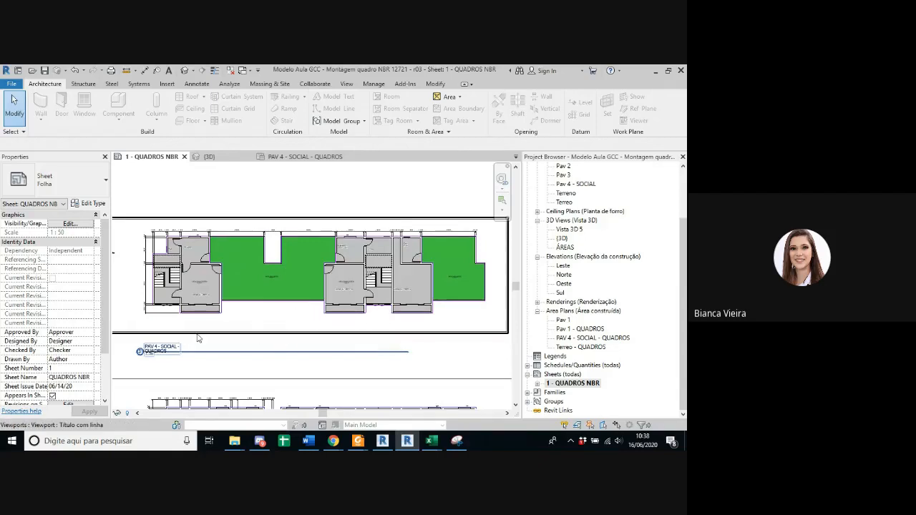
Step: Inspect the ZELADOR room, its stairwell and VARANDA COBERTA beside the open patio in the sheet's PAV 4 plan
scroll(284, 311, "up", 1)
middle_click_drag(299, 317, 284, 339)
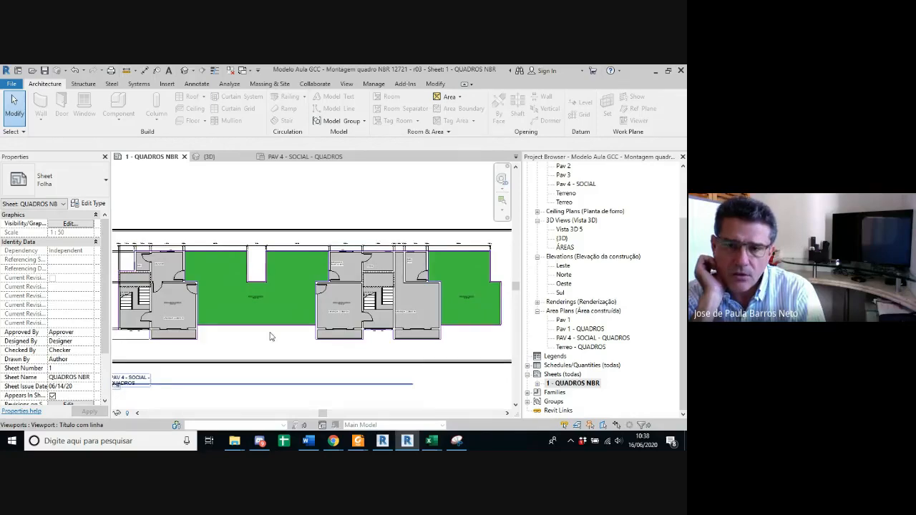
scroll(272, 336, "down", 1)
scroll(271, 337, "up", 1)
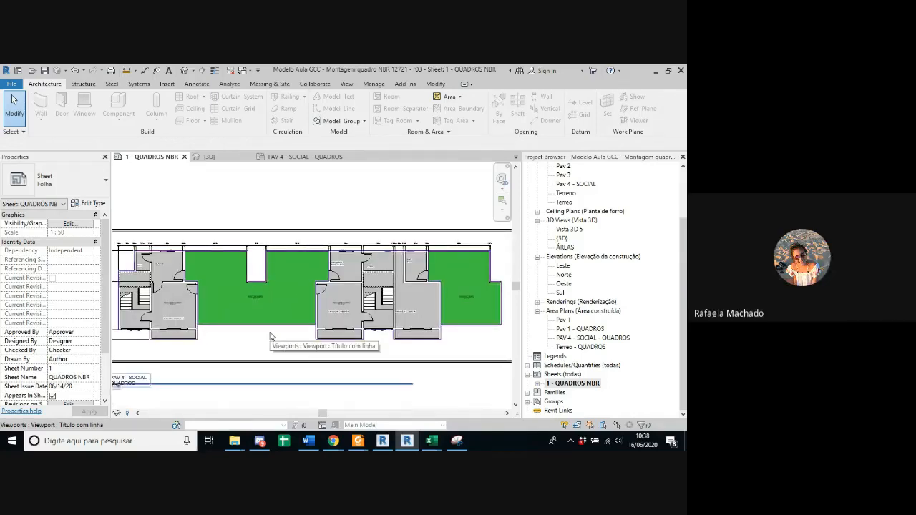
middle_click_drag(272, 338, 279, 339)
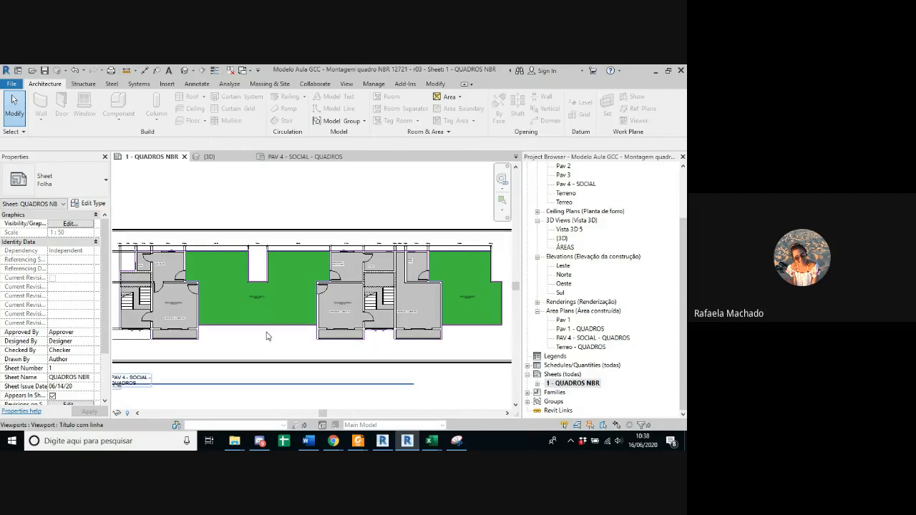
scroll(152, 322, "up", 1)
middle_click_drag(152, 322, 232, 317)
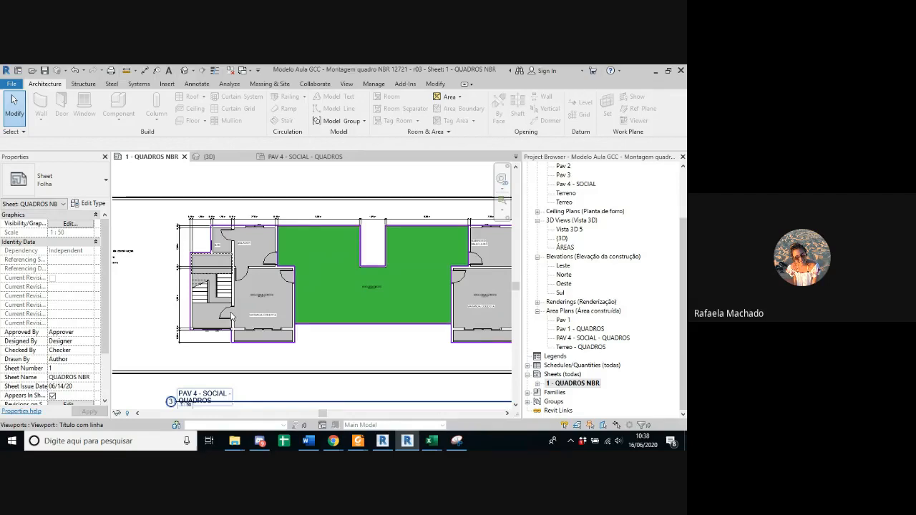
scroll(231, 316, "up", 1)
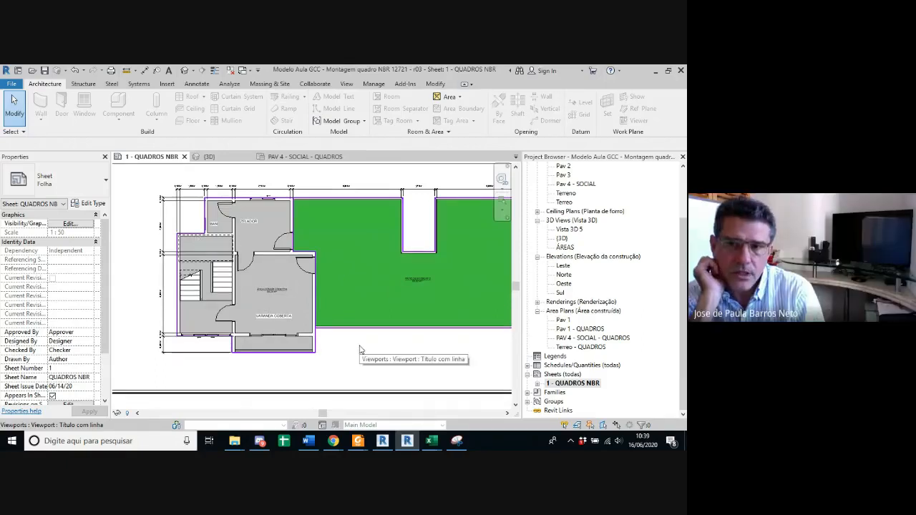
scroll(329, 351, "down", 1)
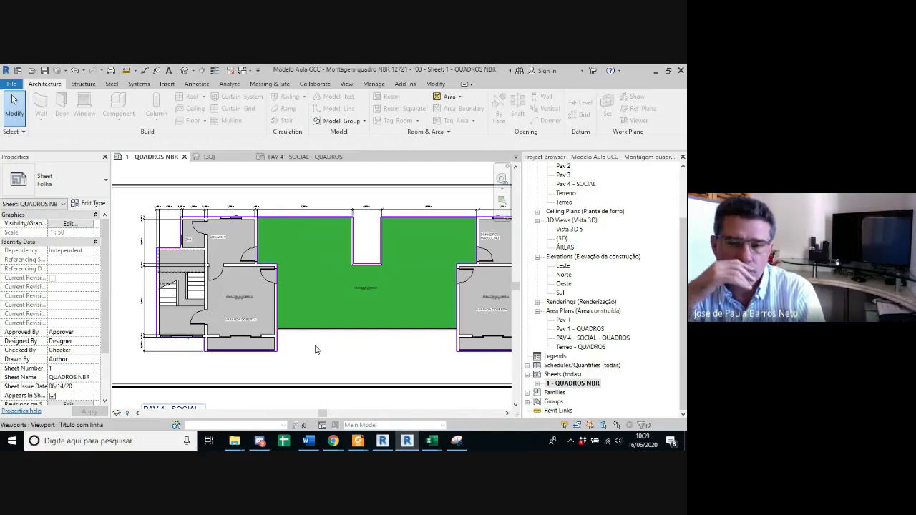
scroll(324, 318, "down", 2)
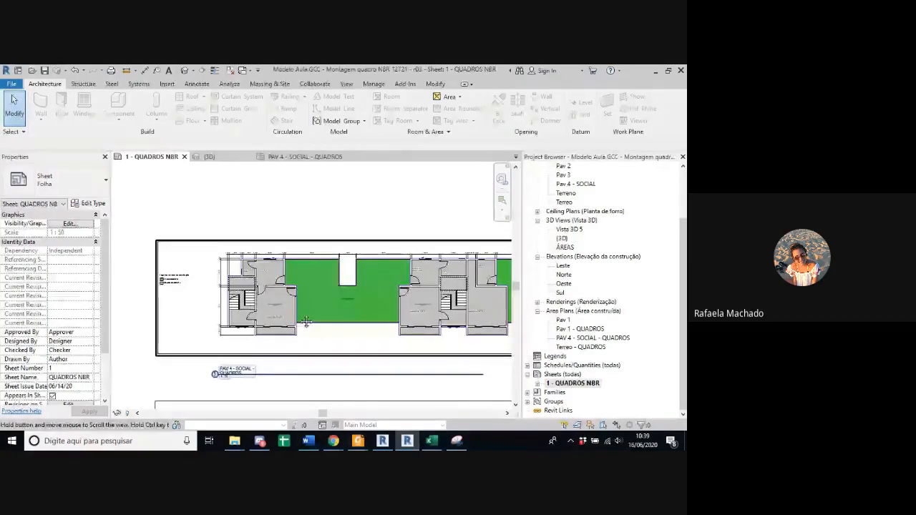
Step: Compare the Pav 1 - QUADROS apartment plan with the Terreo - QUADROS site plan on the sheet
middle_click_drag(324, 319, 269, 257)
scroll(252, 313, "down", 1)
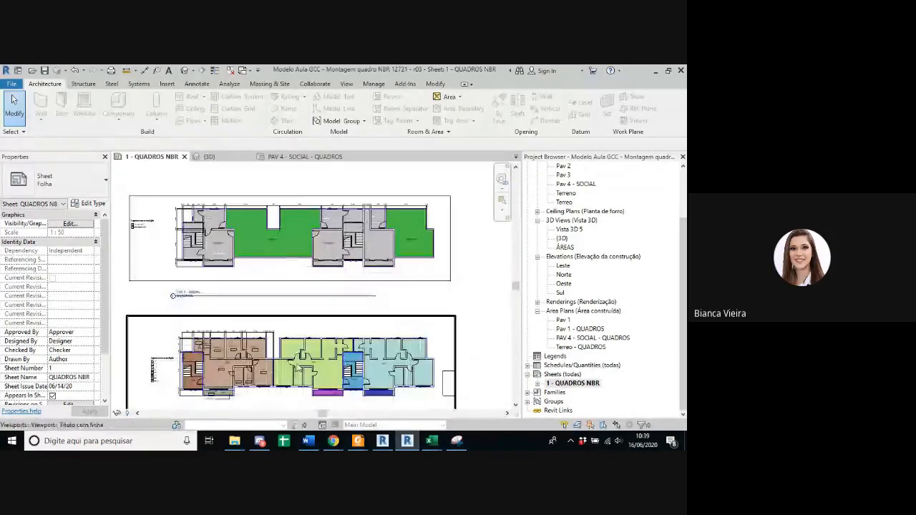
middle_click_drag(301, 337, 286, 216)
middle_click_drag(304, 299, 307, 193)
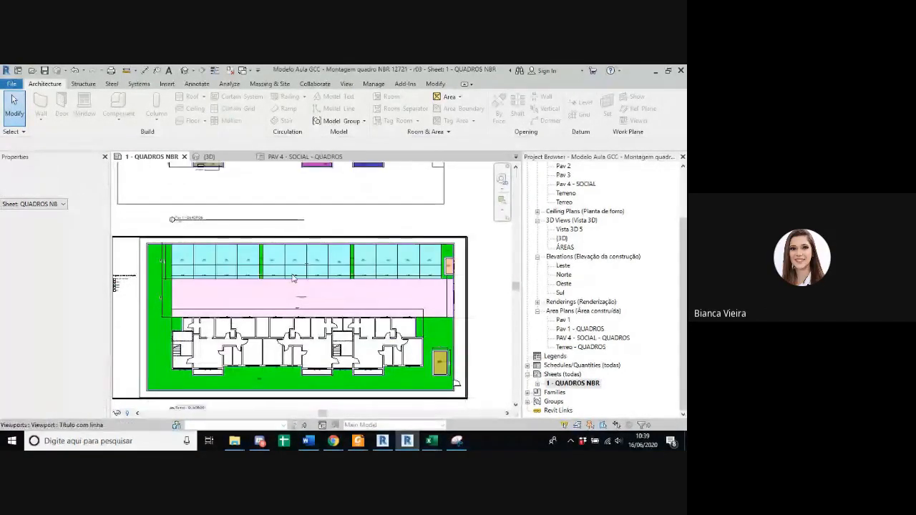
scroll(245, 371, "up", 1)
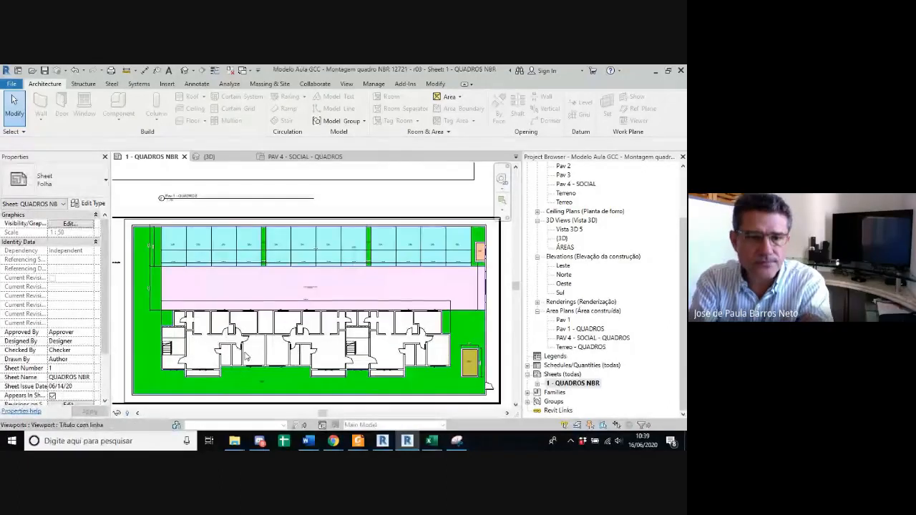
middle_click_drag(249, 347, 255, 337)
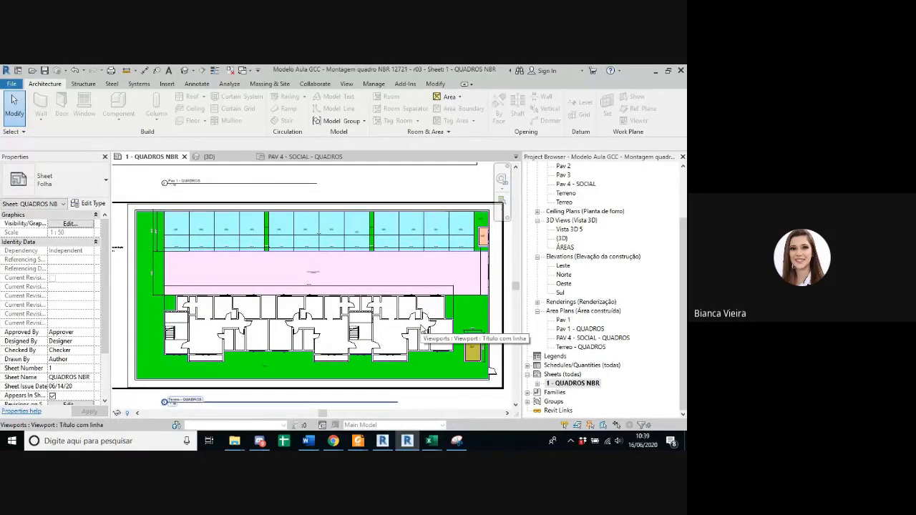
scroll(412, 323, "down", 1)
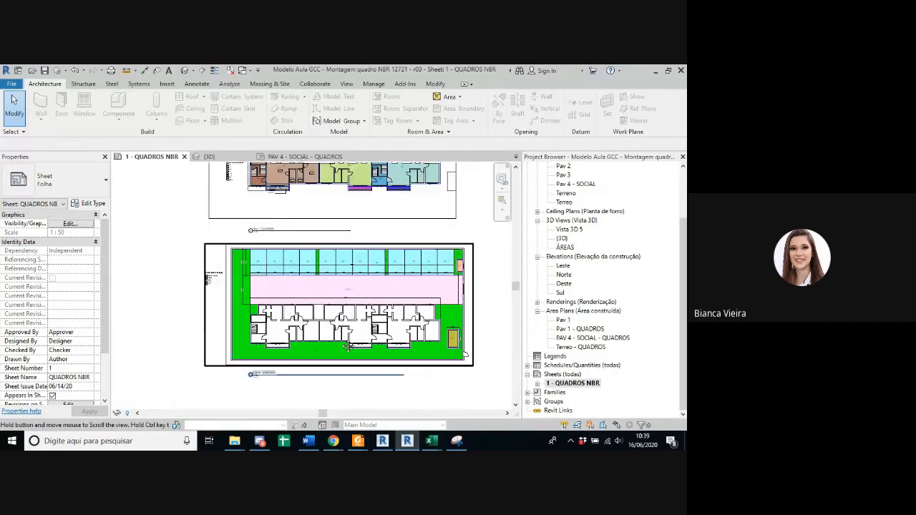
middle_click_drag(431, 166, 442, 262)
scroll(442, 260, "up", 1)
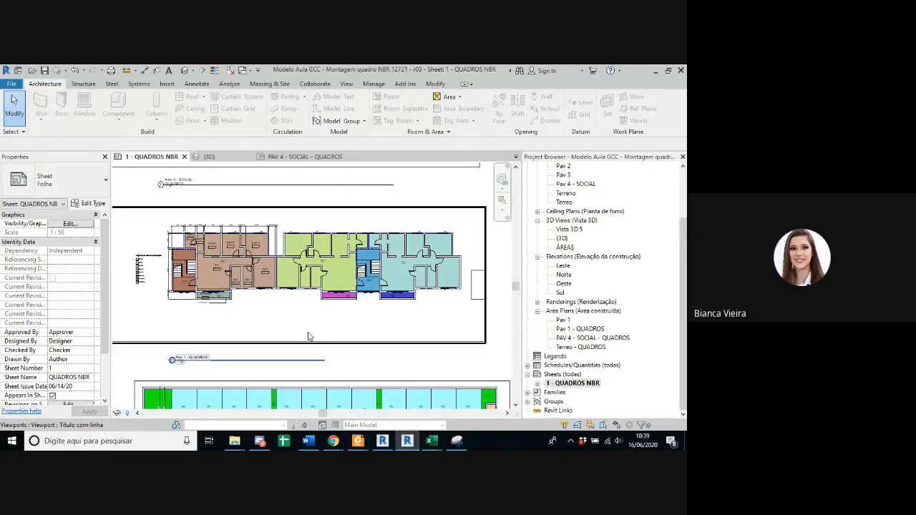
middle_click_drag(307, 402, 290, 281)
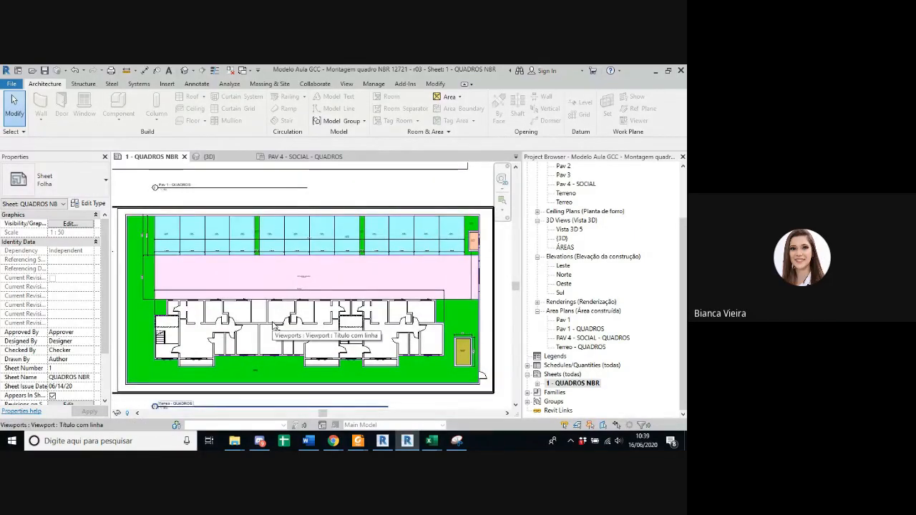
Step: Examine the Terreo - QUADROS plan's uncoloured building footprint against the pink strip, blue parking spaces and green surroundings
scroll(230, 326, "up", 3)
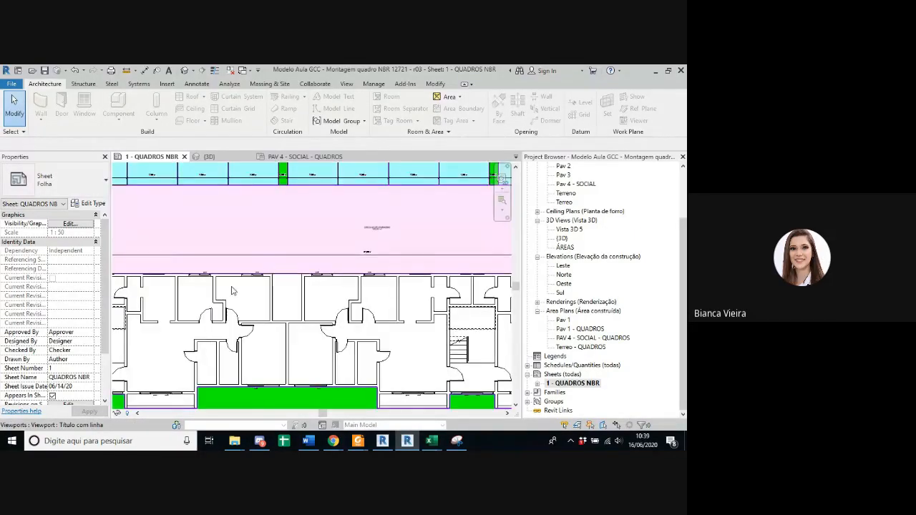
scroll(236, 324, "down", 1)
middle_click_drag(282, 347, 310, 337)
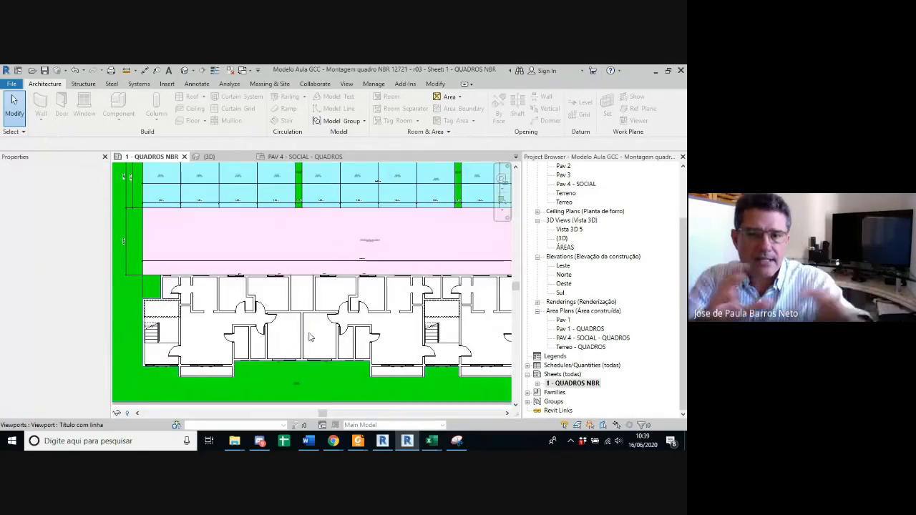
scroll(306, 322, "down", 2)
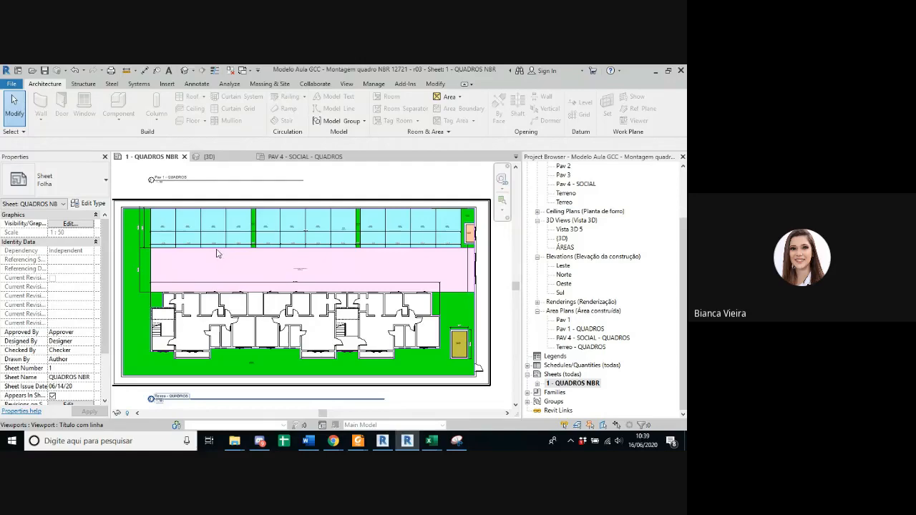
scroll(307, 275, "up", 3)
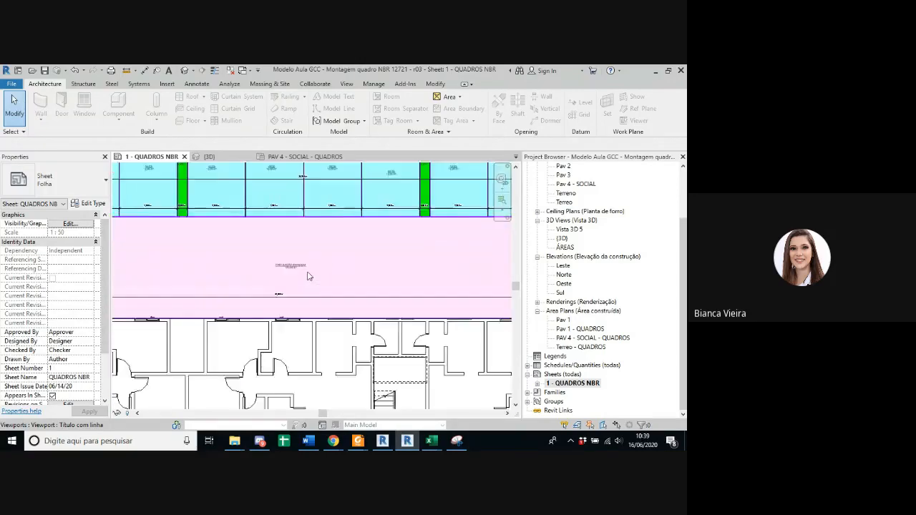
scroll(286, 272, "down", 3)
scroll(249, 344, "up", 1)
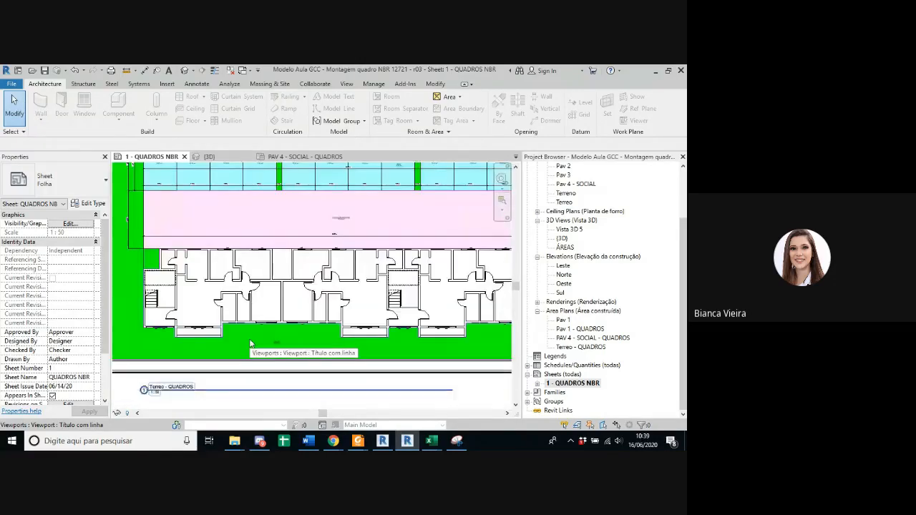
Step: Inspect the JARDIM area along the building's front in the sheet's Terreo - QUADROS plan
scroll(280, 332, "up", 4)
scroll(274, 360, "up", 1)
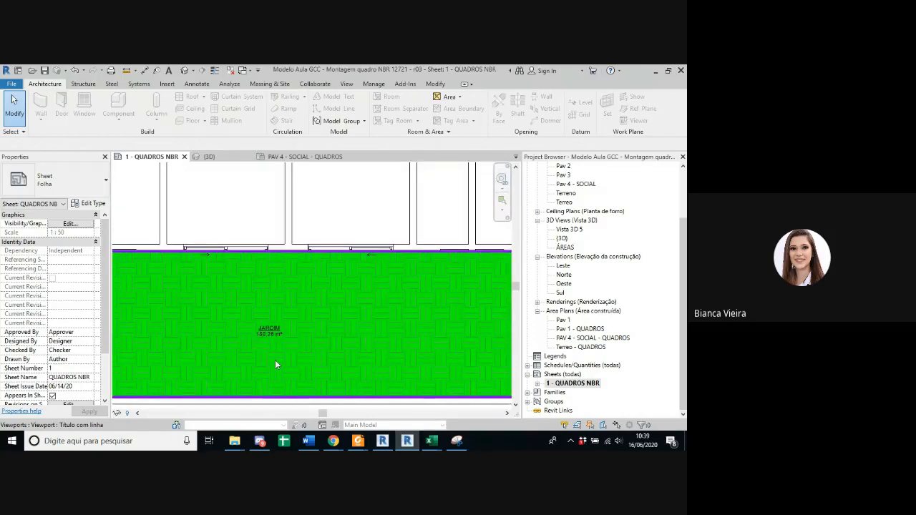
scroll(272, 338, "down", 5)
scroll(273, 338, "down", 2)
middle_click_drag(259, 358, 239, 369)
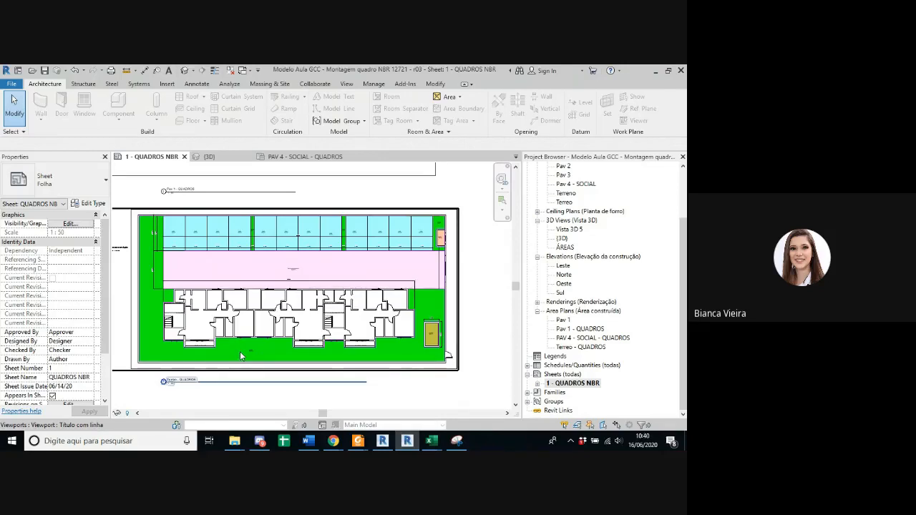
Step: Inspect the blue VAGA parking spaces and the pink garage circulation area in the Terreo - QUADROS plan
scroll(289, 260, "up", 3)
scroll(290, 260, "up", 3)
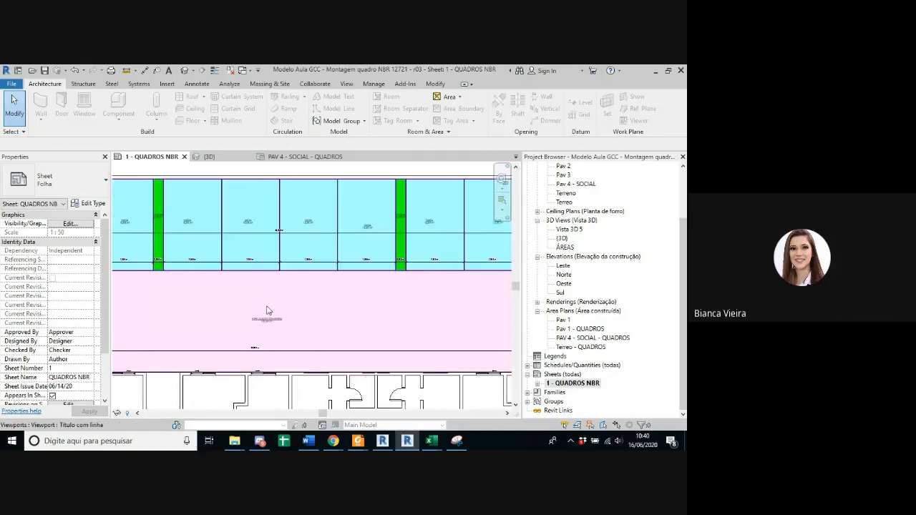
scroll(244, 319, "down", 3)
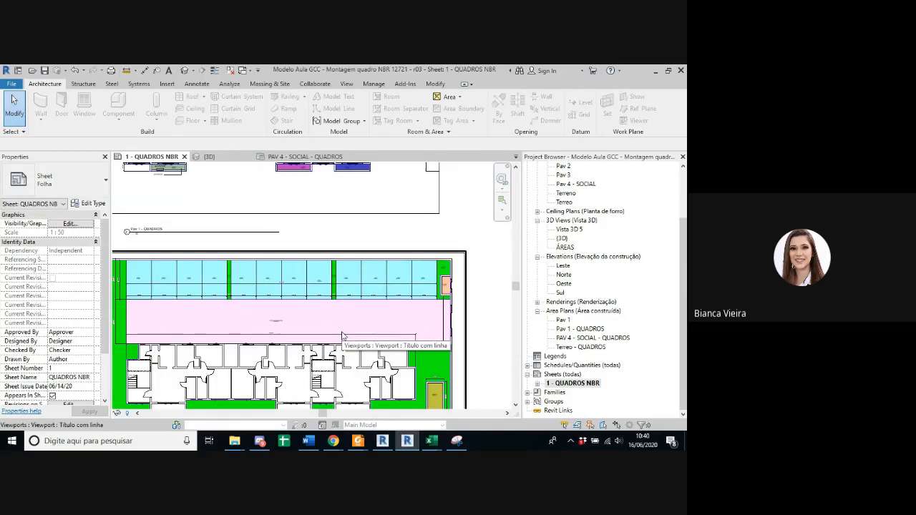
scroll(159, 282, "up", 5)
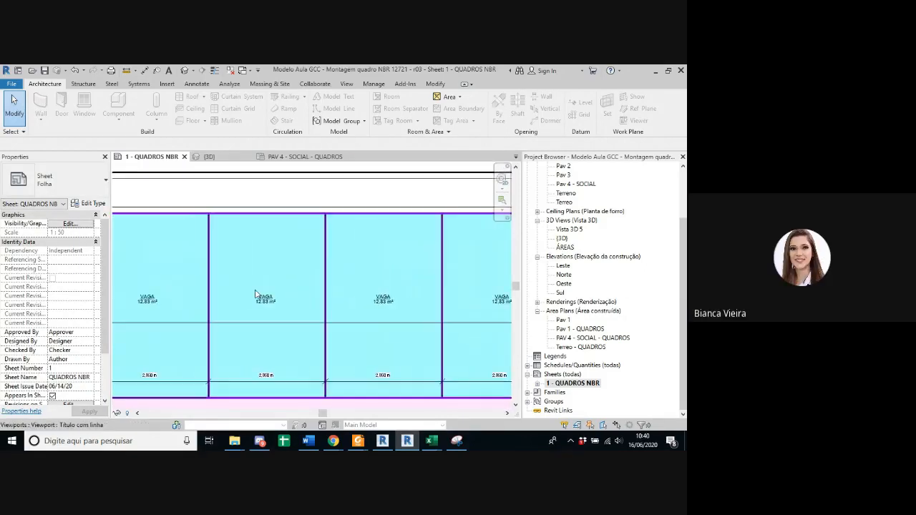
scroll(215, 297, "down", 2)
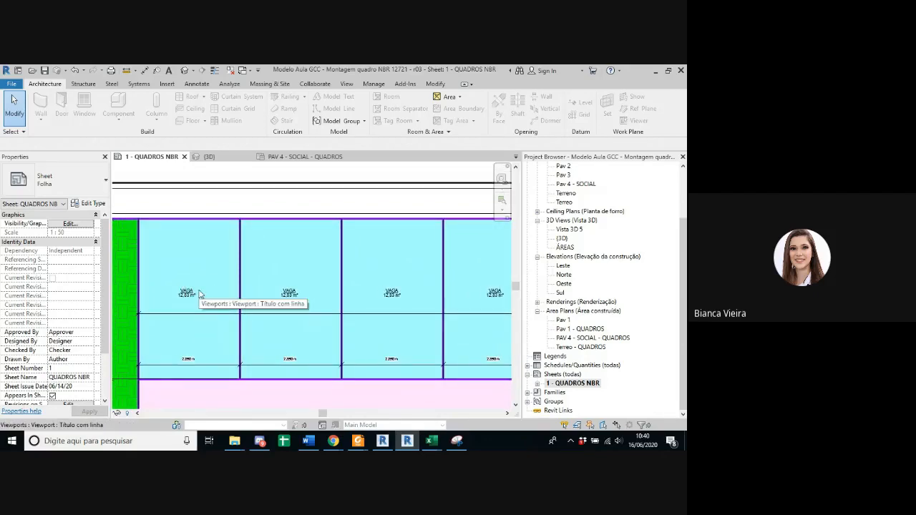
scroll(208, 299, "down", 2)
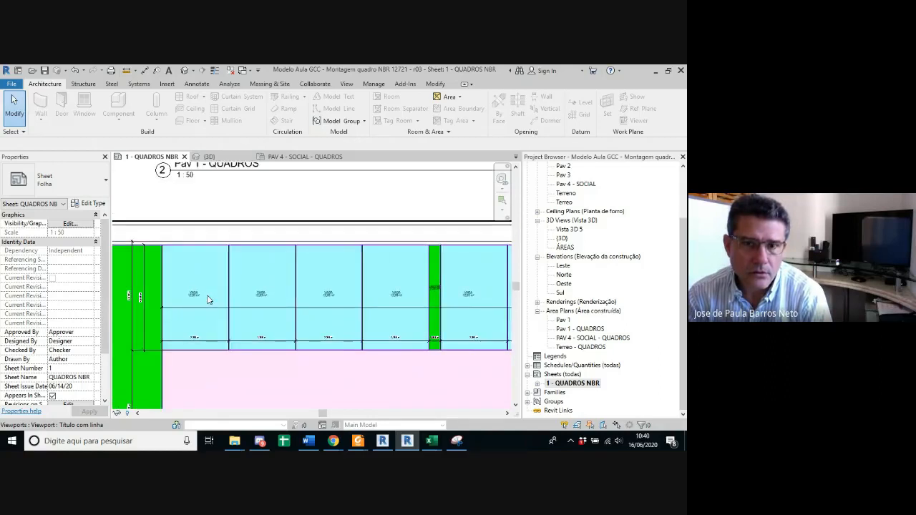
scroll(200, 300, "up", 2)
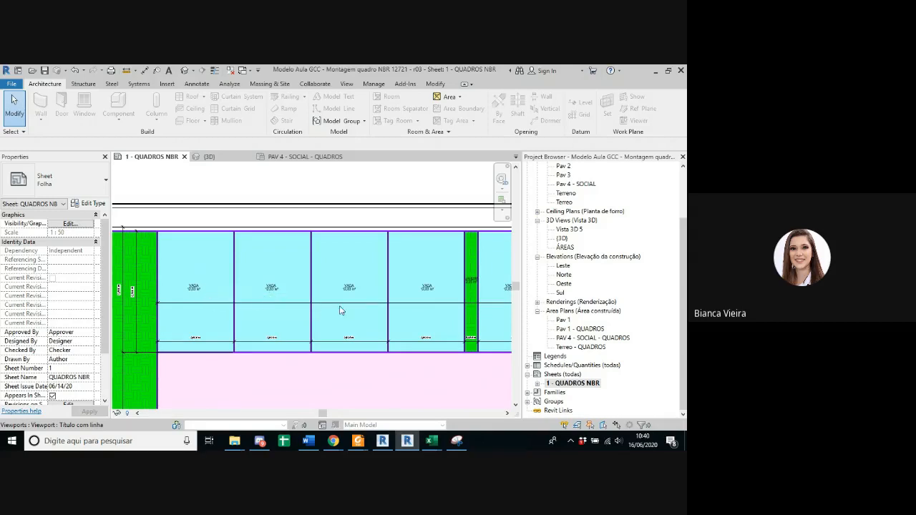
scroll(341, 310, "down", 3)
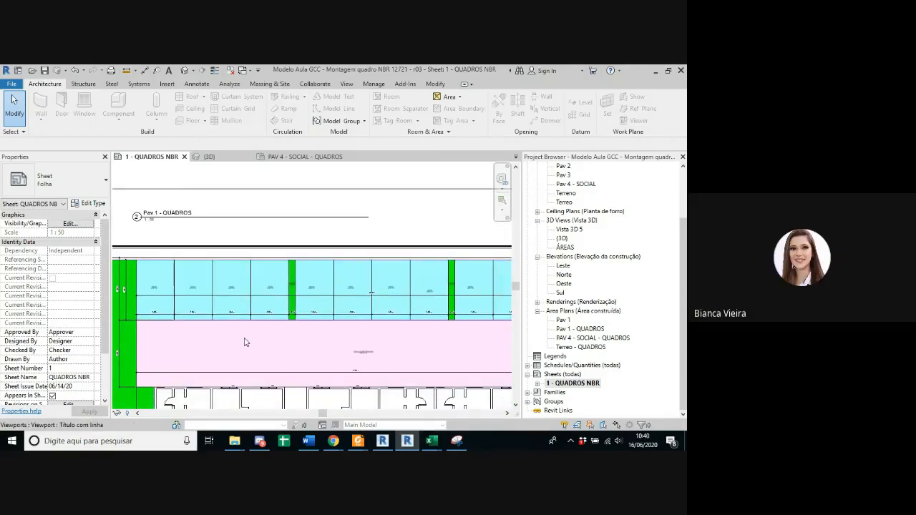
scroll(370, 358, "up", 4)
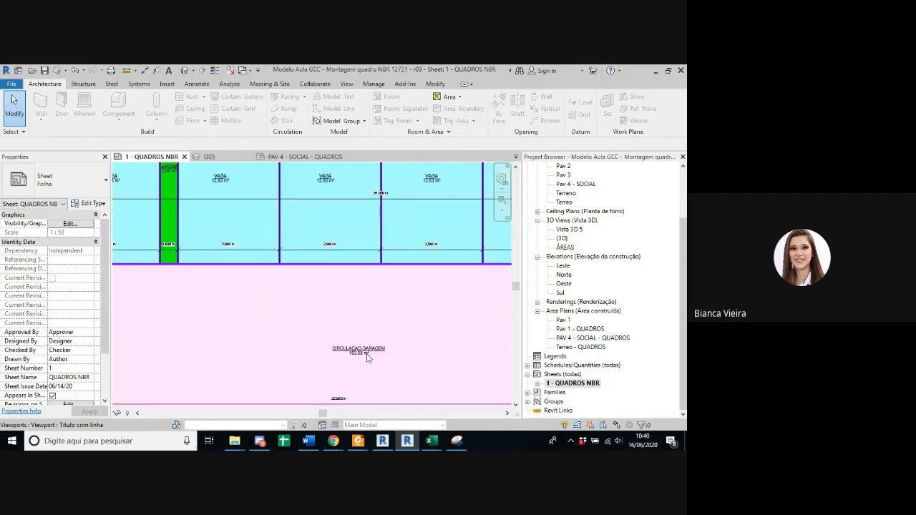
scroll(306, 363, "down", 3)
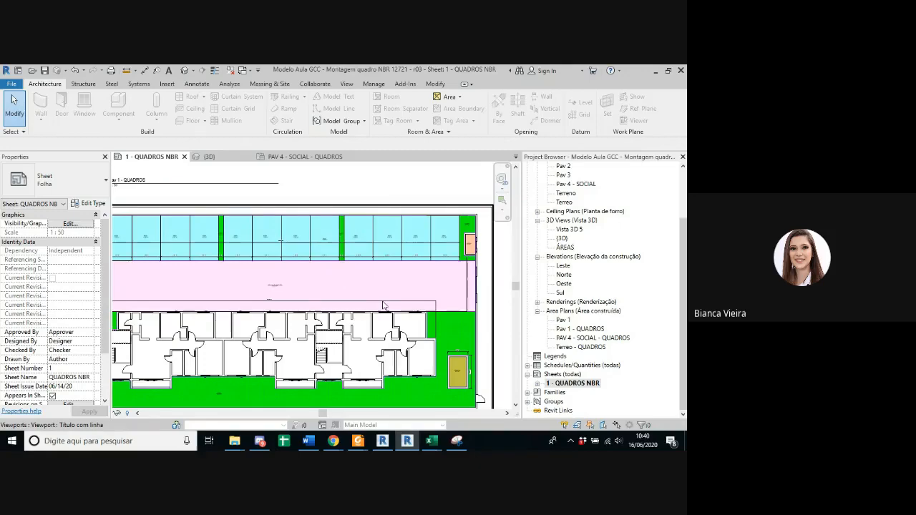
Step: Inspect the LIXEIRA and GUARITA areas near the plot's edge in the Terreo - QUADROS plan
scroll(464, 247, "up", 6)
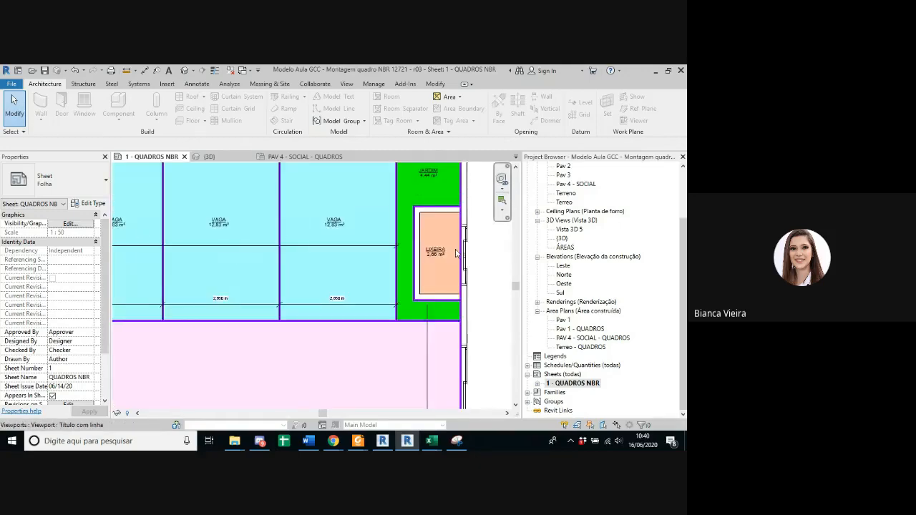
scroll(456, 254, "down", 3)
middle_click_drag(451, 304, 394, 188)
scroll(375, 367, "up", 3)
middle_click_drag(377, 368, 375, 329)
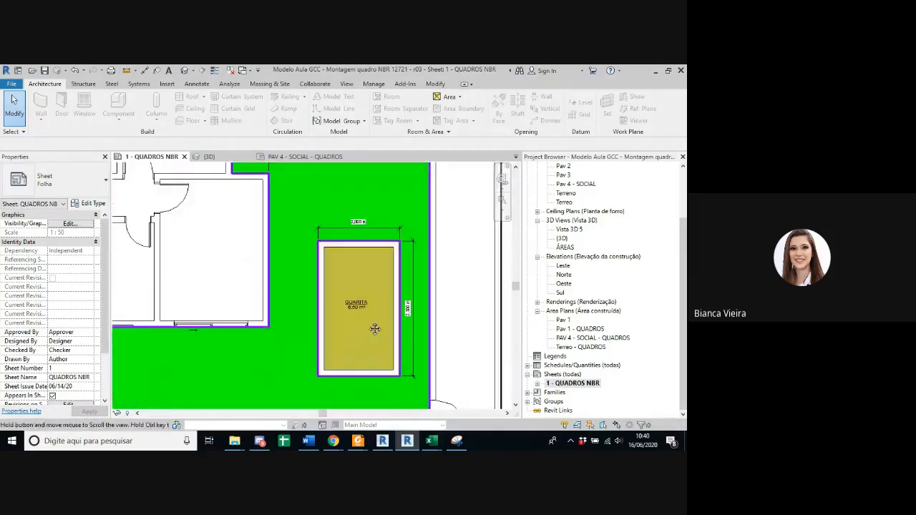
scroll(368, 321, "down", 5)
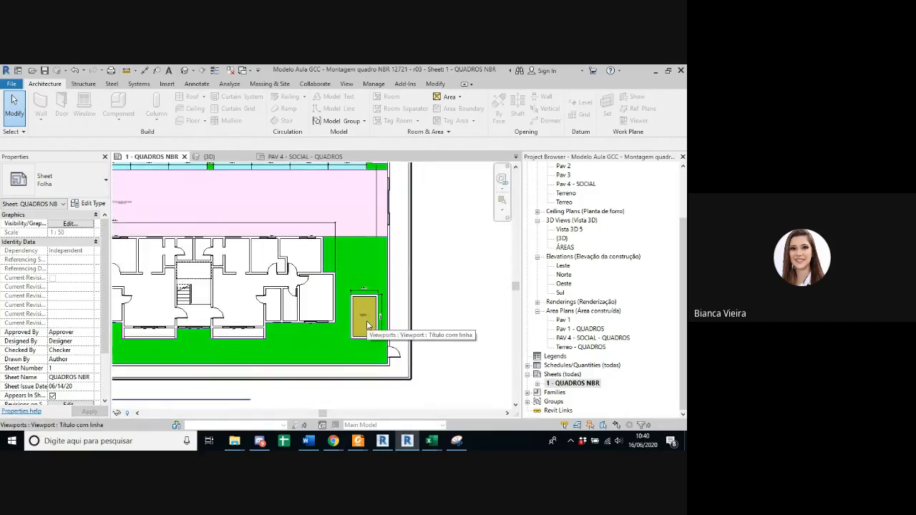
scroll(366, 321, "down", 3)
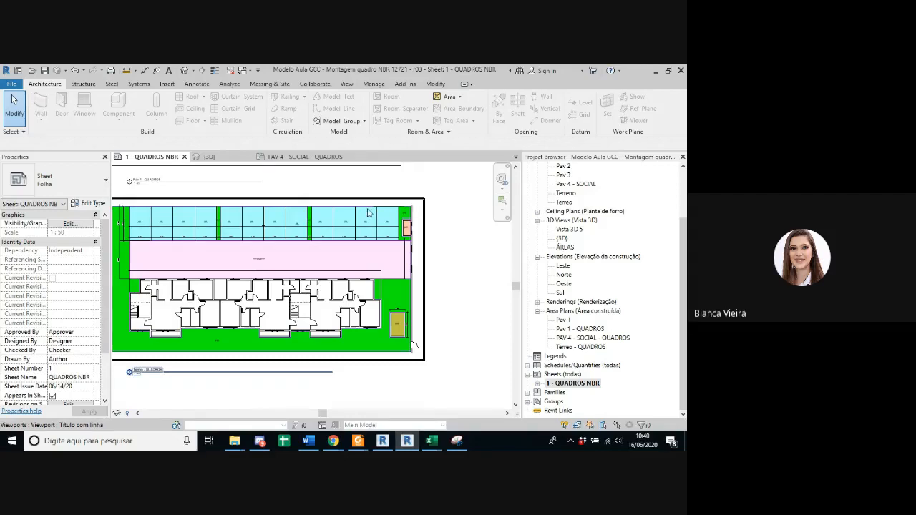
middle_click_drag(307, 271, 324, 275)
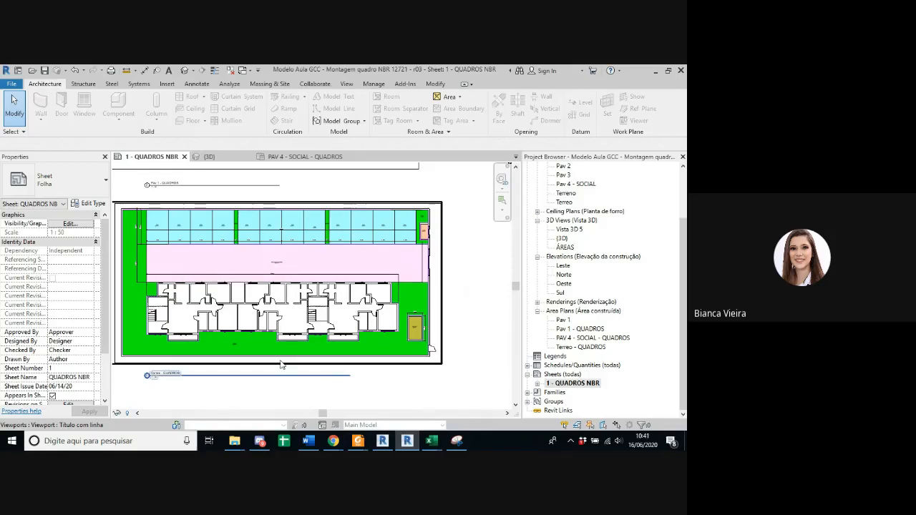
Step: Follow the green JARDIM area around the uncoloured building footprint in the Terreo - QUADROS plan
scroll(153, 324, "up", 5)
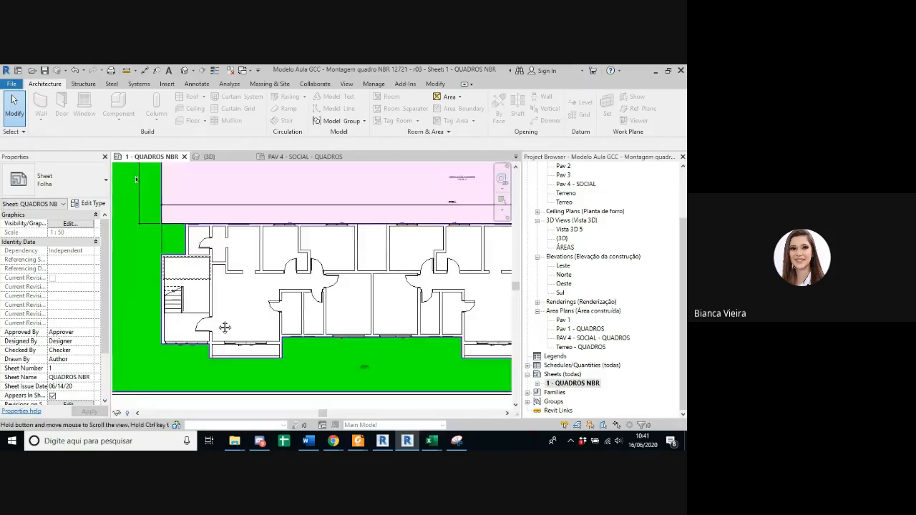
scroll(201, 214, "up", 3)
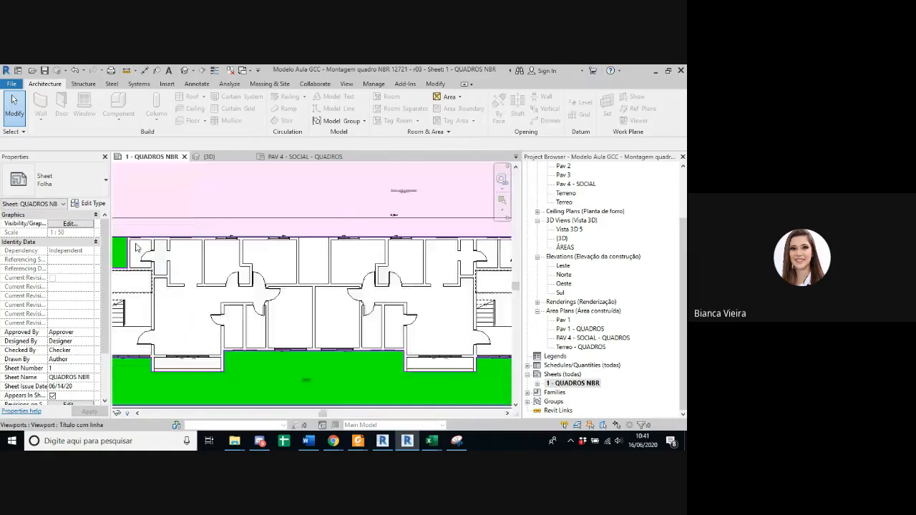
middle_click_drag(381, 242, 369, 261)
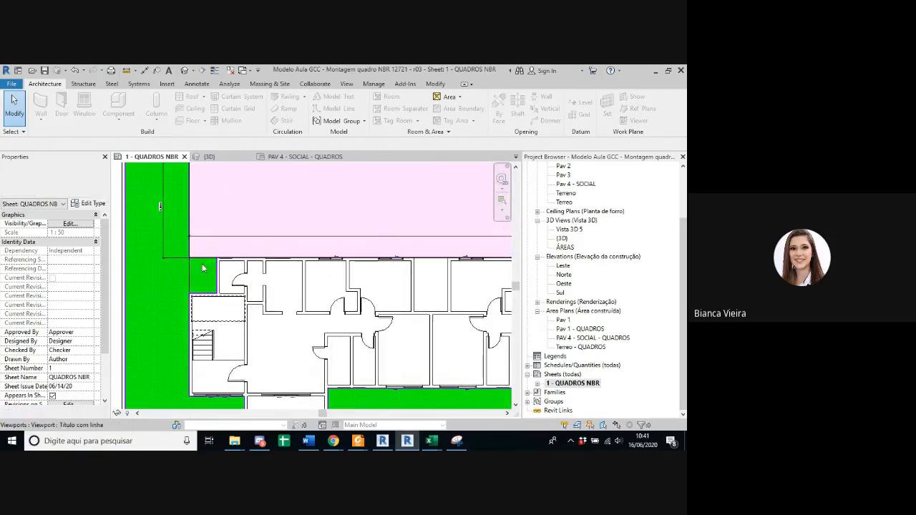
middle_click_drag(179, 352, 208, 315)
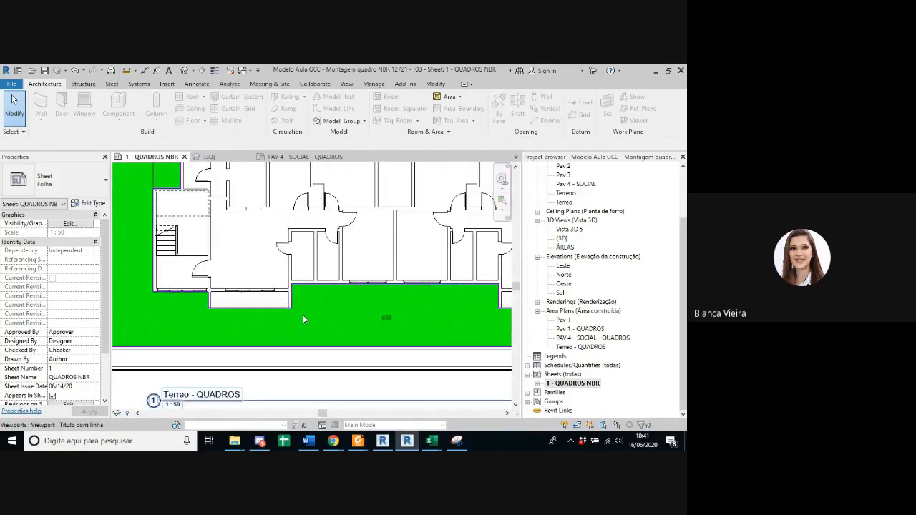
middle_click_drag(406, 289, 194, 272)
middle_click_drag(385, 311, 231, 321)
scroll(378, 313, "down", 1)
middle_click_drag(414, 305, 337, 281)
Step: Examine how the purple area boundaries enclose the GUARITA, the LIXEIRA and the corner JARDIM in the Terreo - QUADROS plan
scroll(388, 288, "up", 1)
scroll(337, 270, "up", 1)
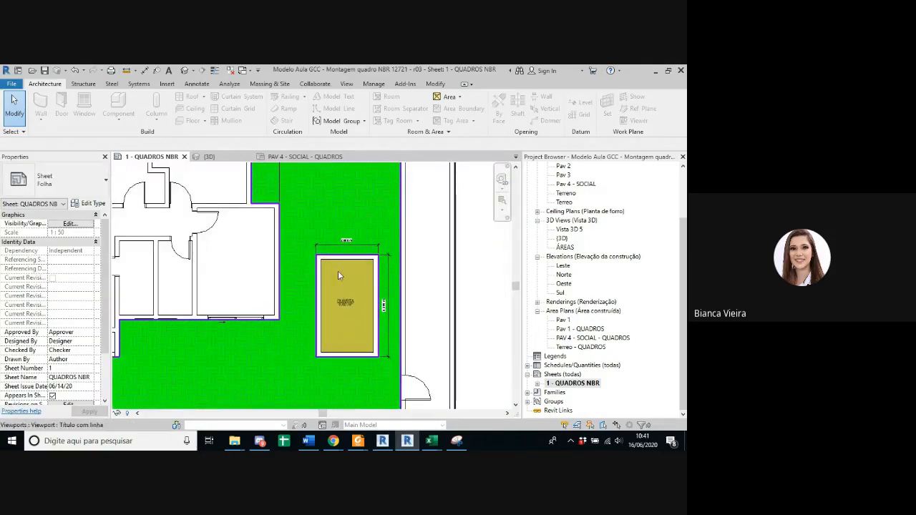
scroll(365, 261, "up", 1)
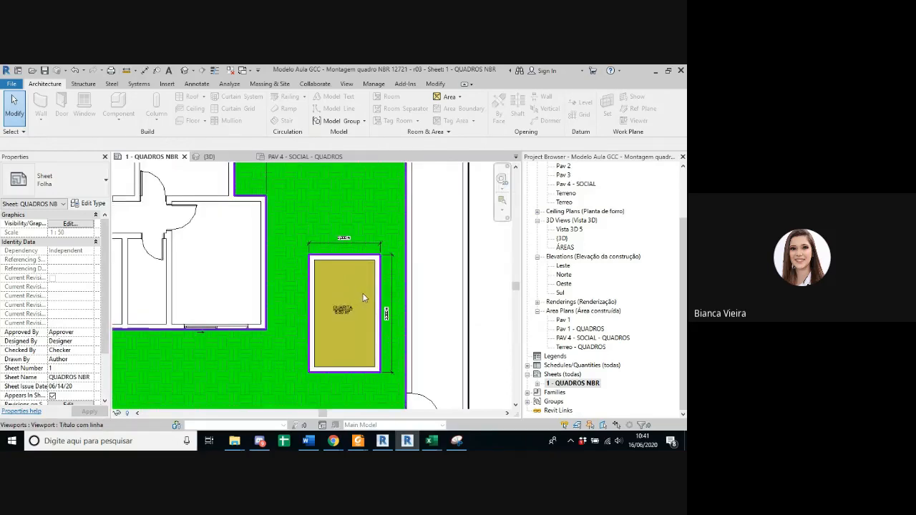
scroll(340, 211, "down", 1)
middle_click_drag(345, 239, 354, 413)
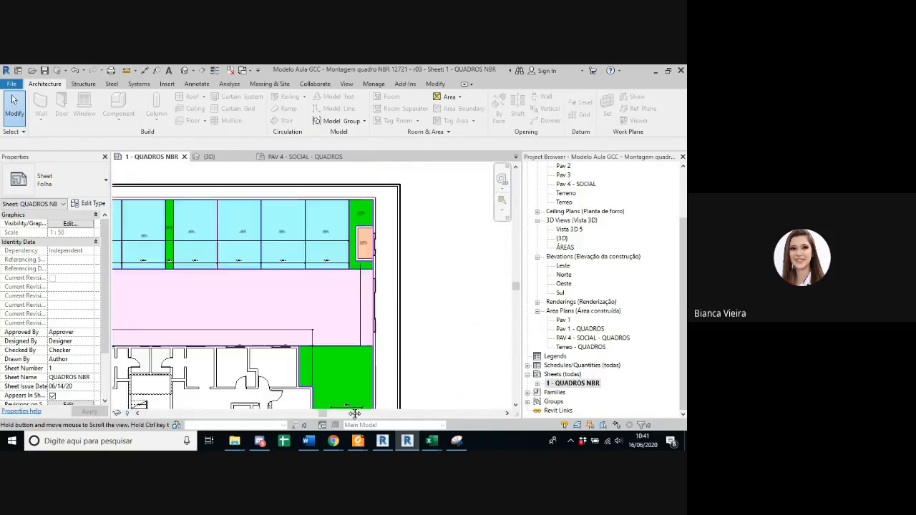
scroll(364, 234, "up", 4)
middle_click_drag(356, 184, 354, 227)
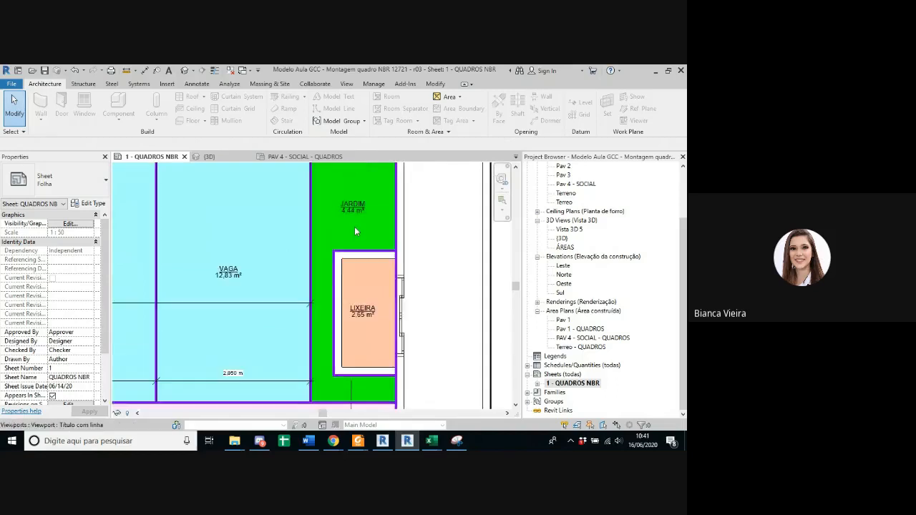
scroll(355, 229, "down", 3)
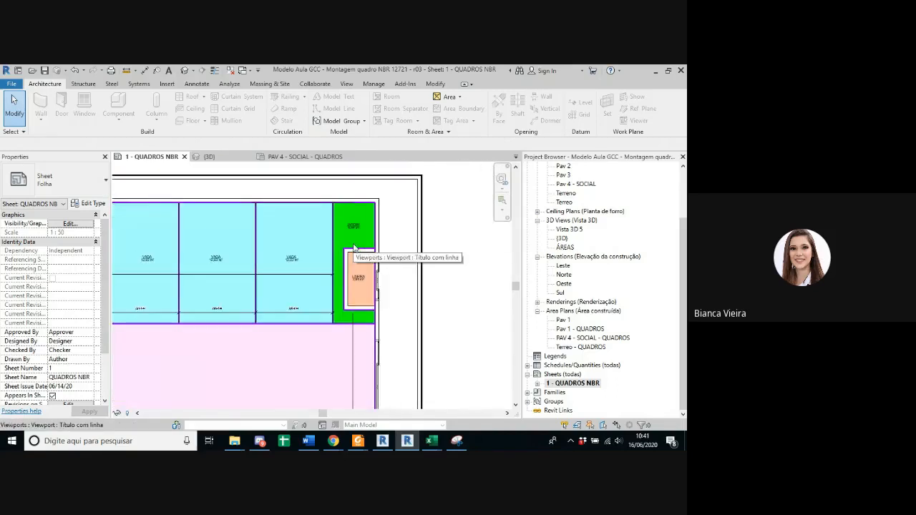
scroll(354, 247, "up", 2)
scroll(359, 259, "down", 4)
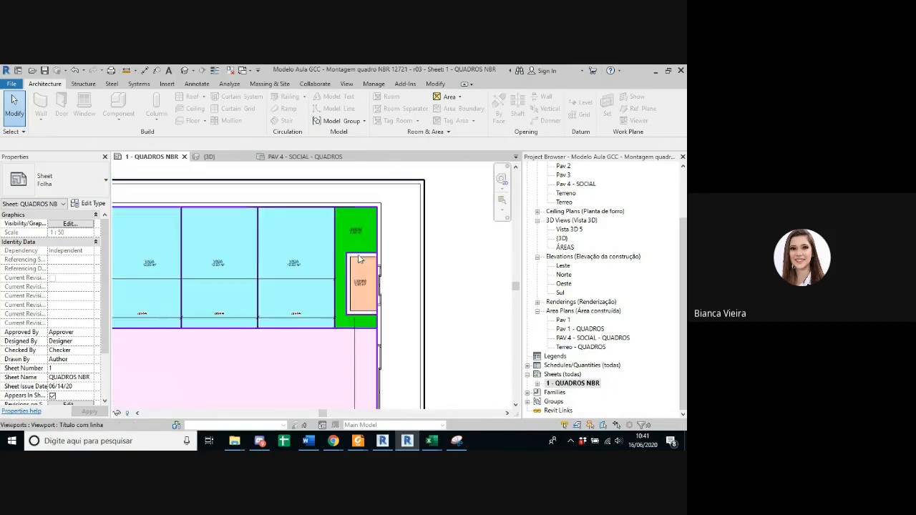
scroll(194, 245, "up", 3)
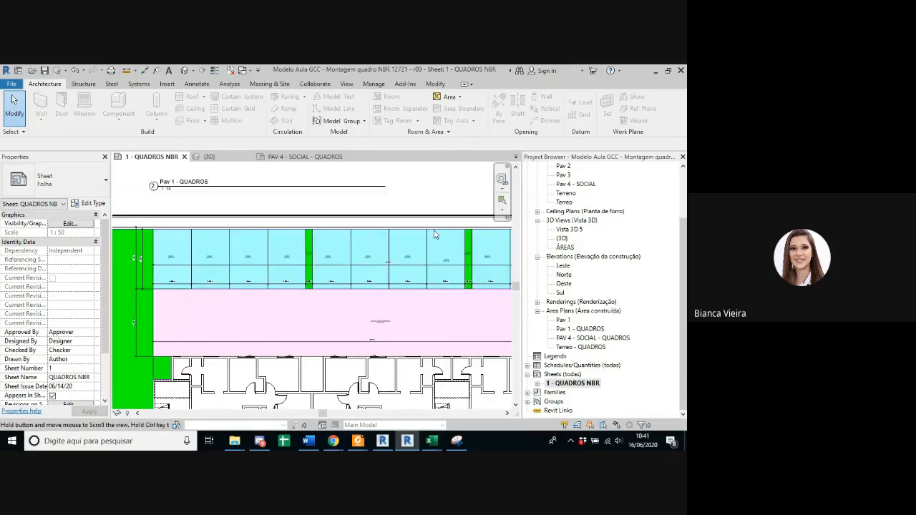
Step: Trace the JARDIM's purple boundary line along the plot's outer wall in the Terreo - QUADROS plan
middle_click_drag(187, 245, 159, 133)
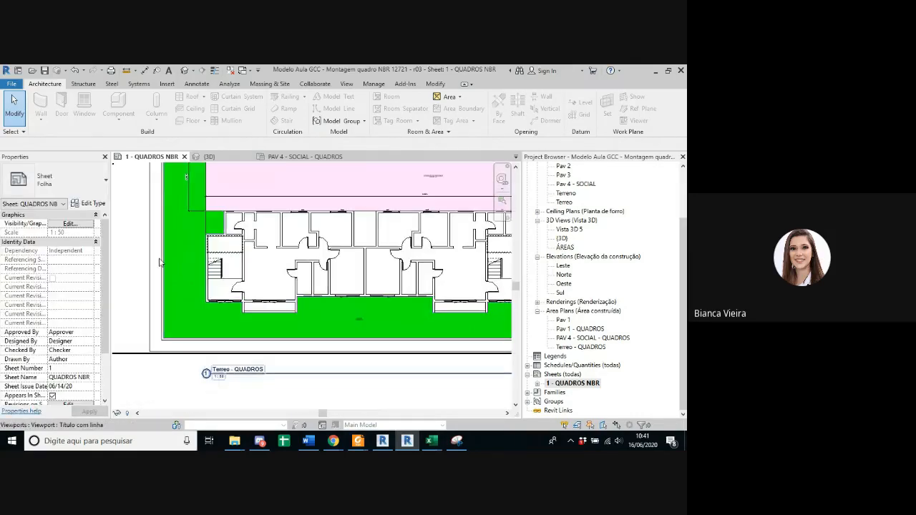
scroll(158, 337, "up", 4)
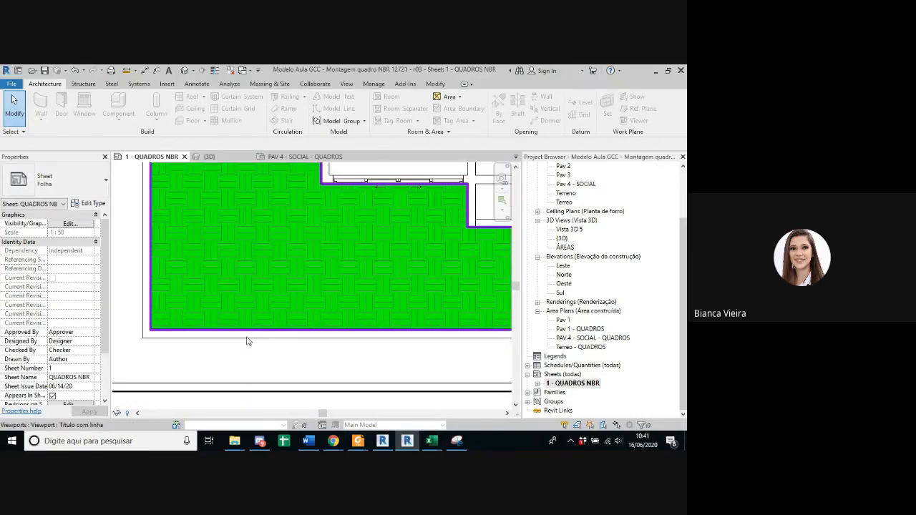
middle_click_drag(409, 334, 188, 339)
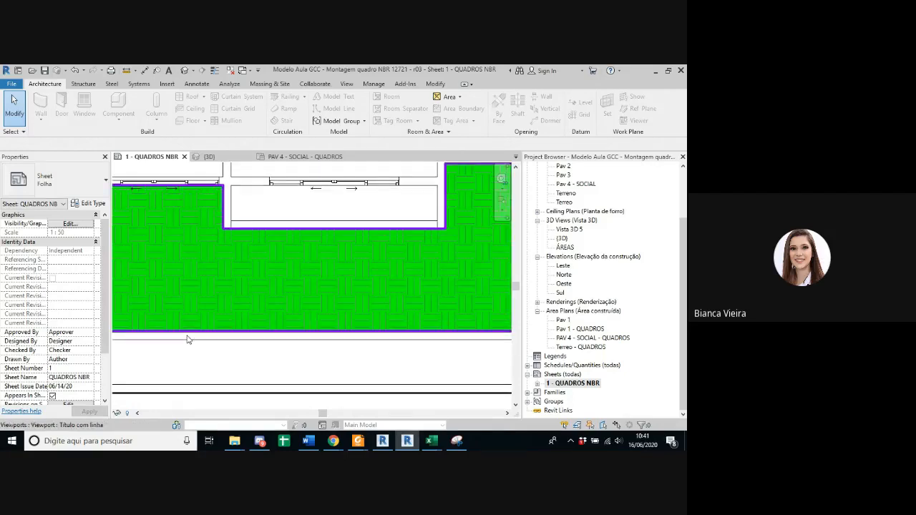
scroll(308, 339, "down", 2)
middle_click_drag(405, 348, 315, 388)
scroll(239, 344, "down", 2)
scroll(333, 357, "down", 2)
scroll(465, 340, "down", 1)
middle_click_drag(466, 340, 329, 382)
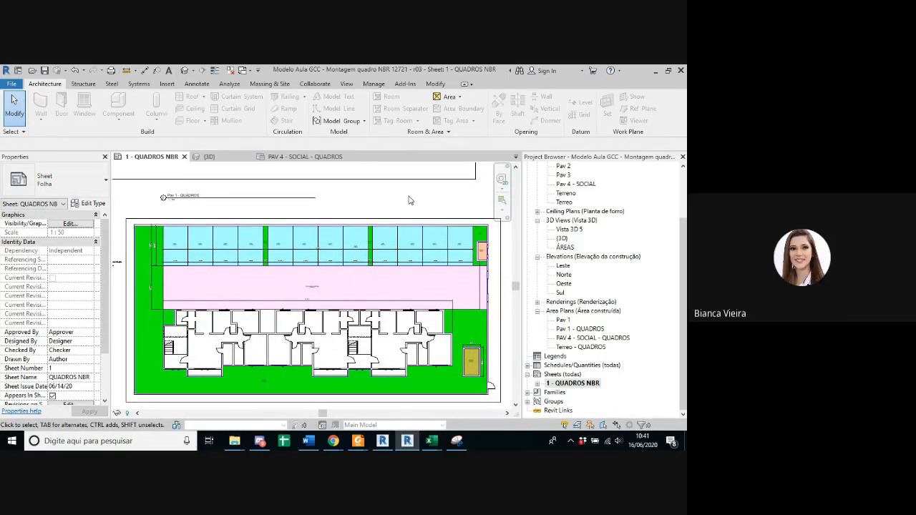
Step: Inspect the Legenda da área de construção beside the Terreo plan and the Áreas Quadro NBR 12.721 - TOTAIS schedule on the sheet
scroll(148, 245, "down", 2)
scroll(200, 256, "up", 5)
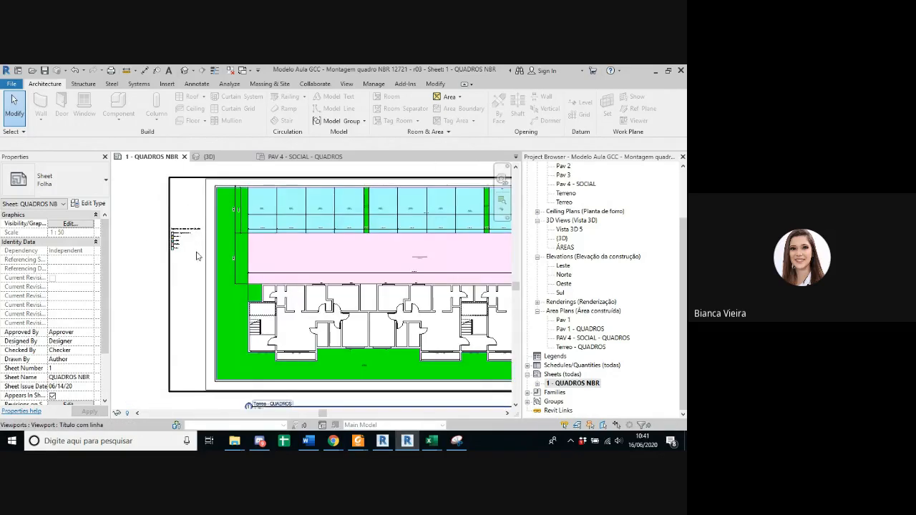
scroll(241, 272, "up", 3)
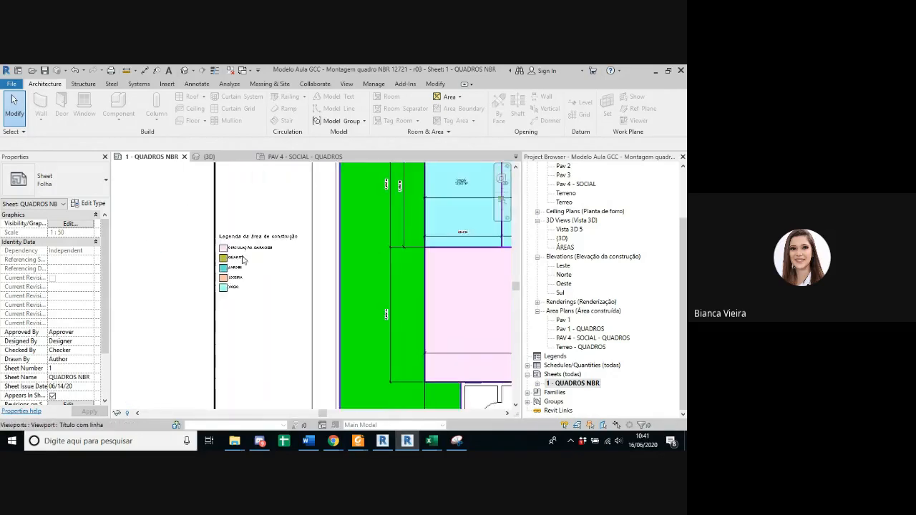
scroll(235, 262, "down", 5)
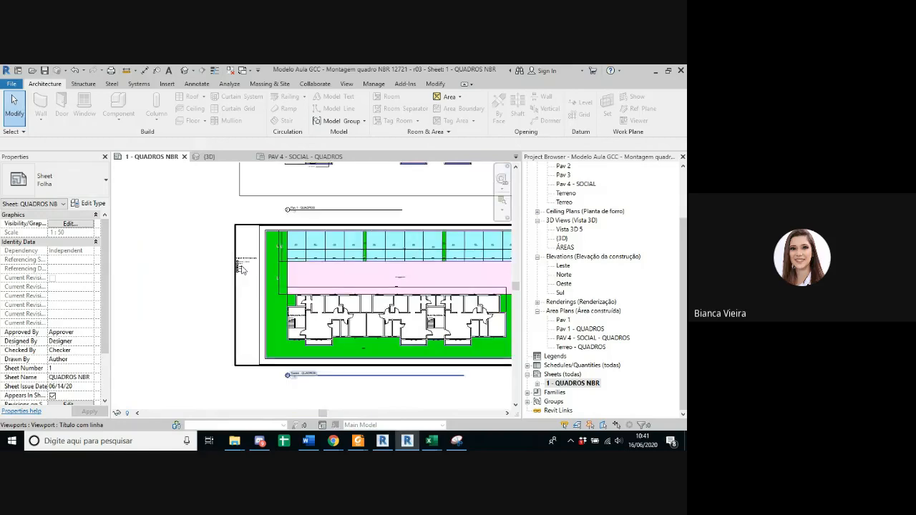
scroll(270, 262, "up", 5)
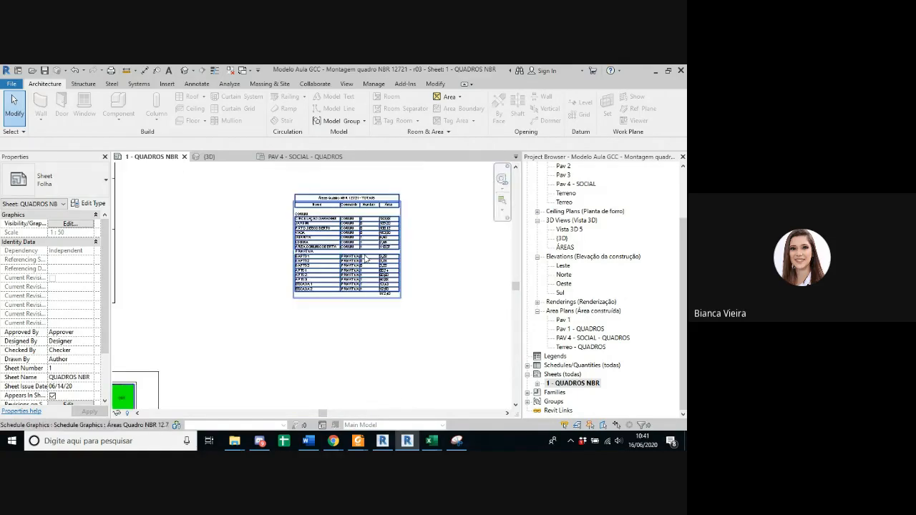
scroll(365, 258, "up", 4)
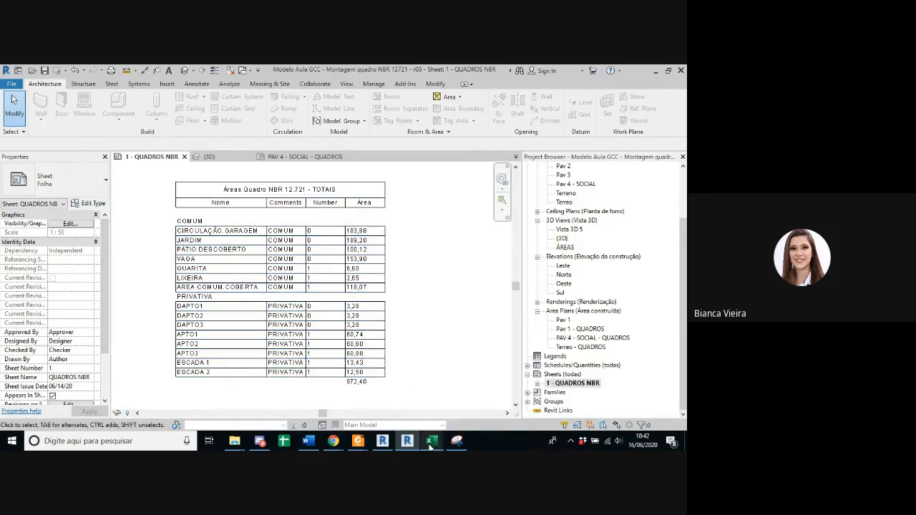
mouse_move(431, 441)
left_click(365, 410)
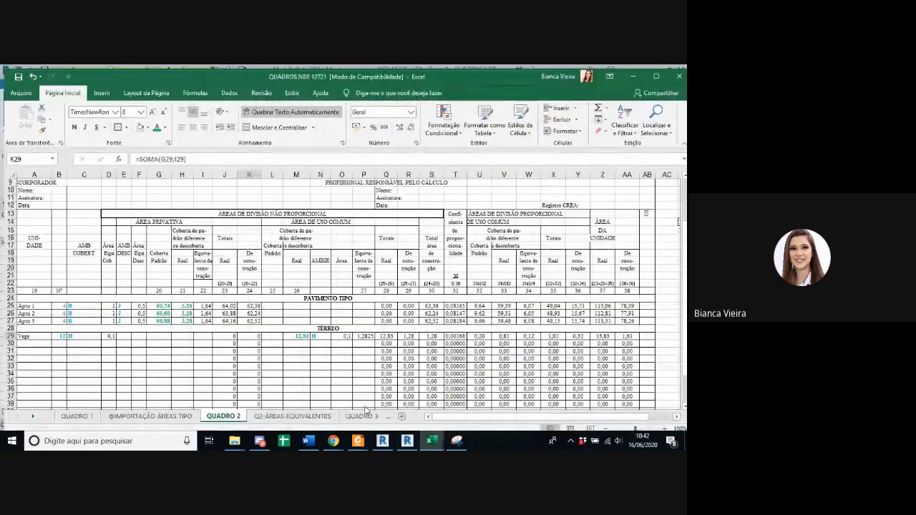
left_click(150, 415)
left_click_drag(16, 179, 199, 350)
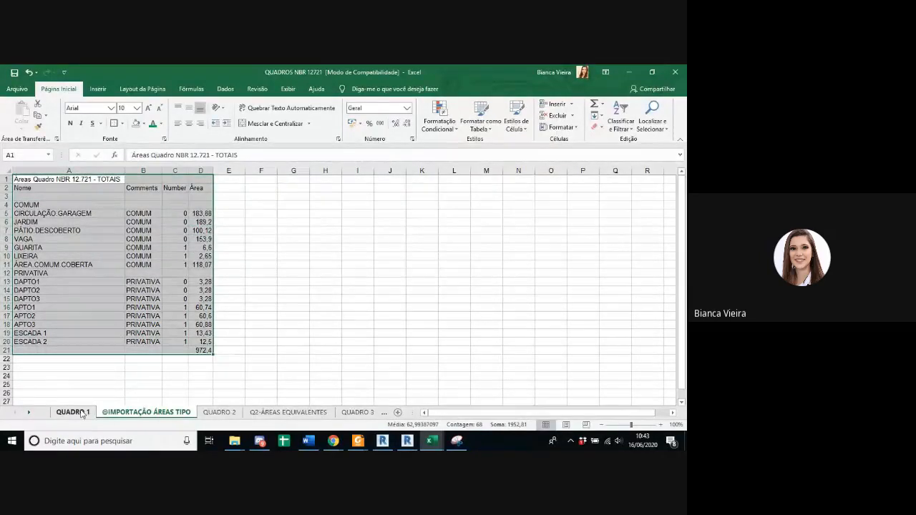
left_click(153, 359)
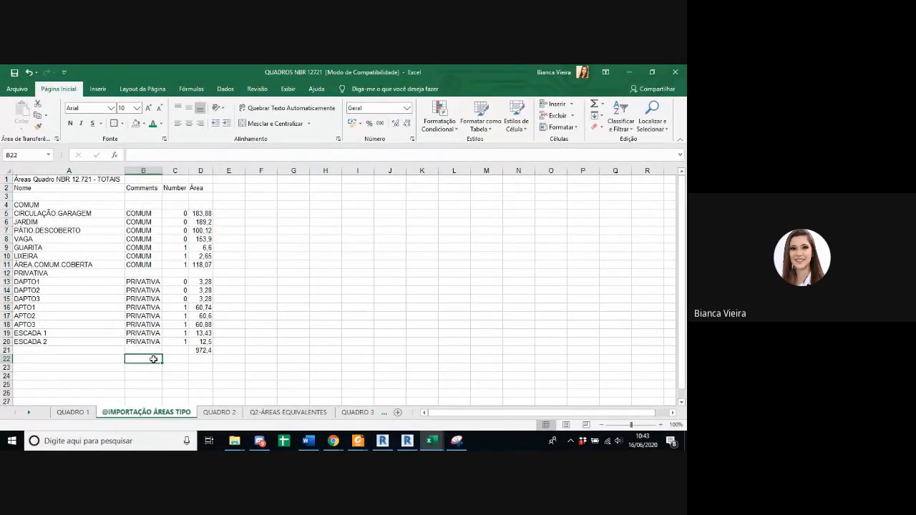
left_click(27, 180)
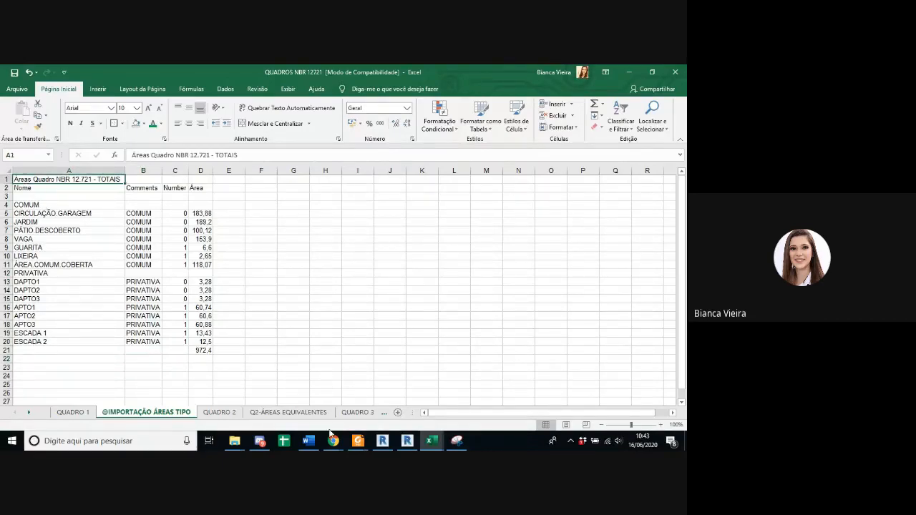
left_click(408, 441)
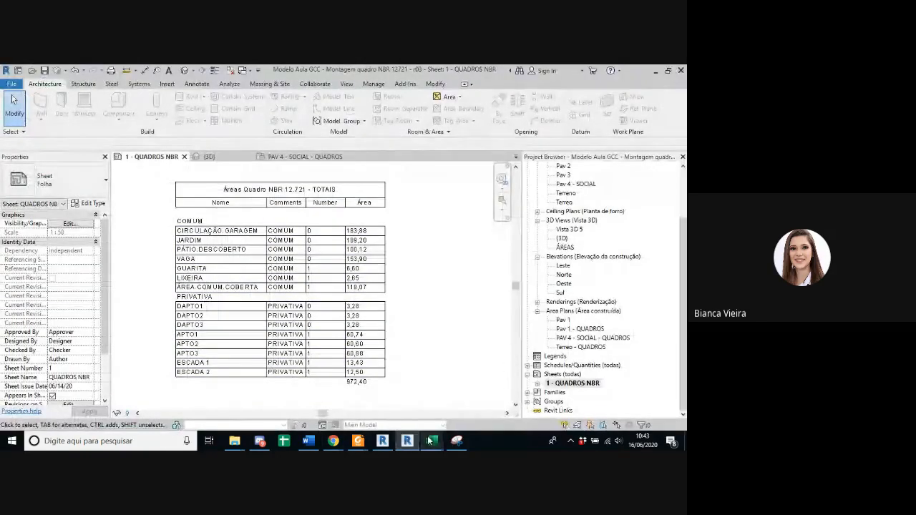
mouse_move(430, 441)
left_click(391, 412)
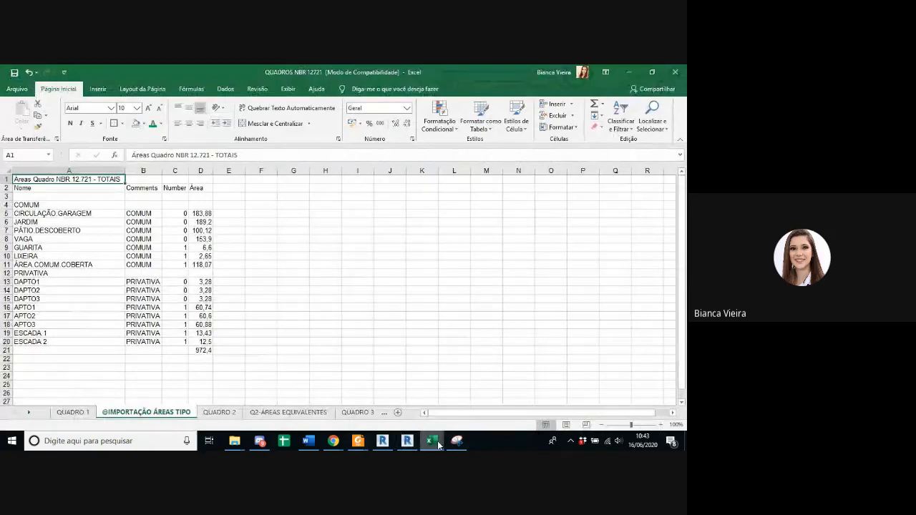
Step: Close the Áreas Quadro NBR 12.721 - TOTAIS.txt file in Excel without saving its changes
mouse_move(438, 446)
left_click(533, 364)
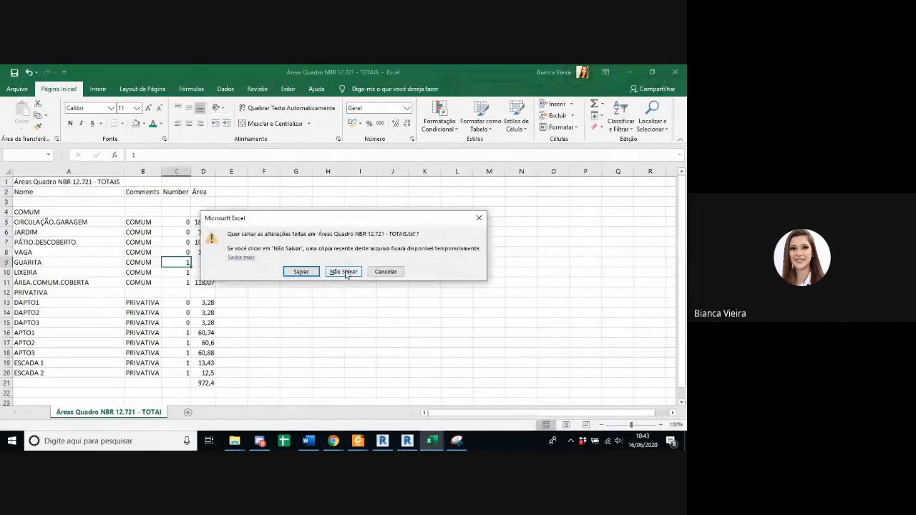
left_click(344, 272)
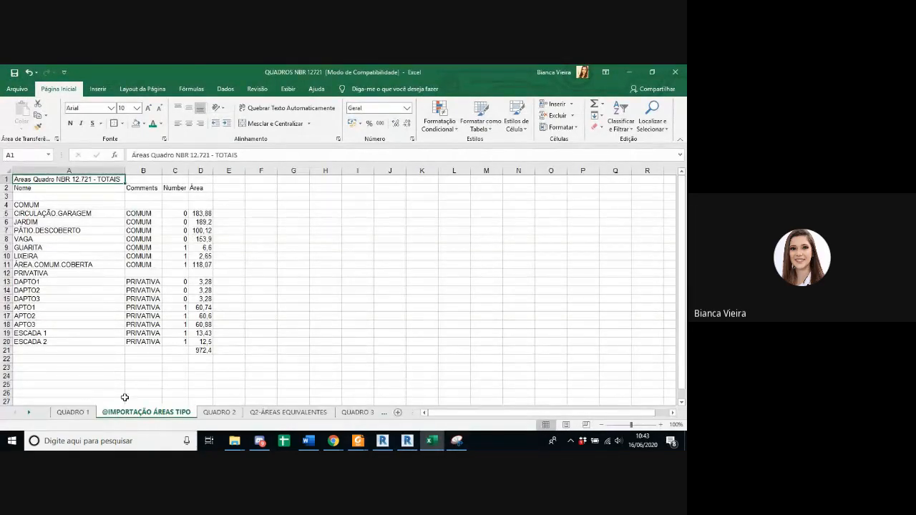
Step: Switch to Revit and view the three area plans together with the area schedule on the QUADROS NBR sheet
left_click(406, 442)
scroll(399, 306, "down", 5)
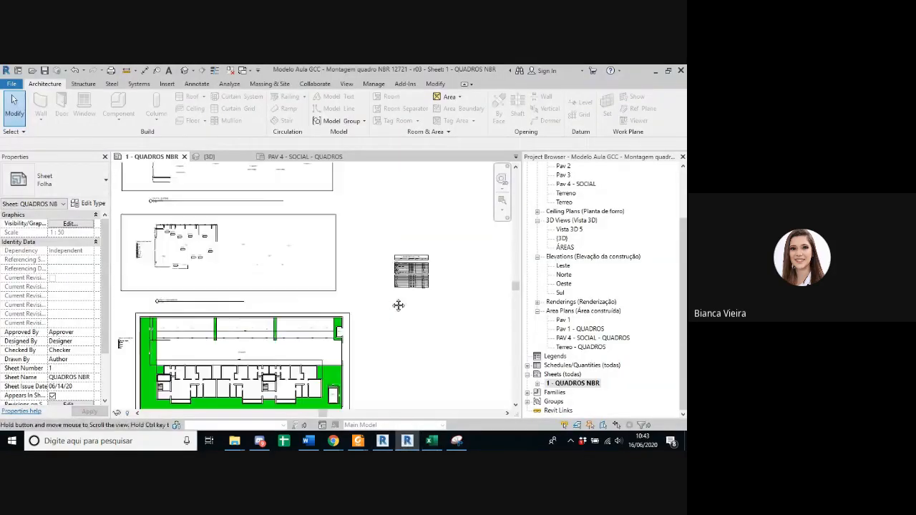
scroll(398, 306, "down", 4)
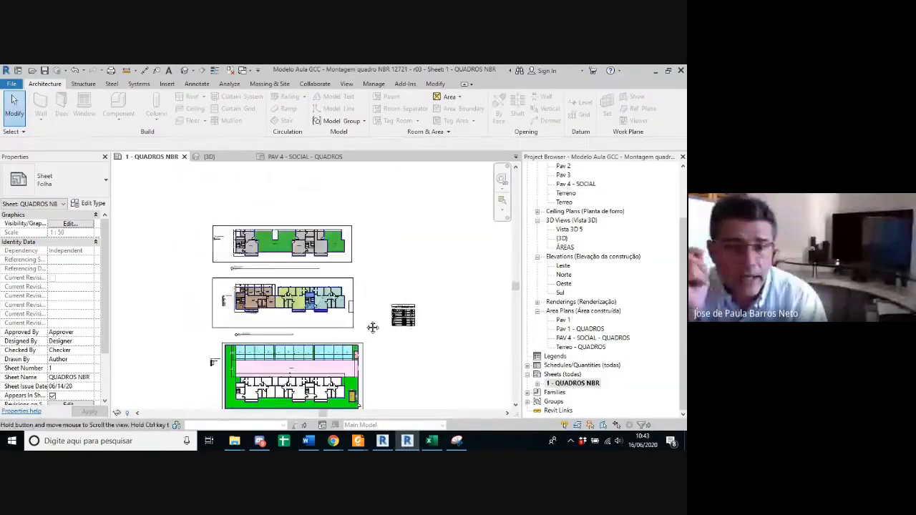
middle_click_drag(372, 327, 363, 317)
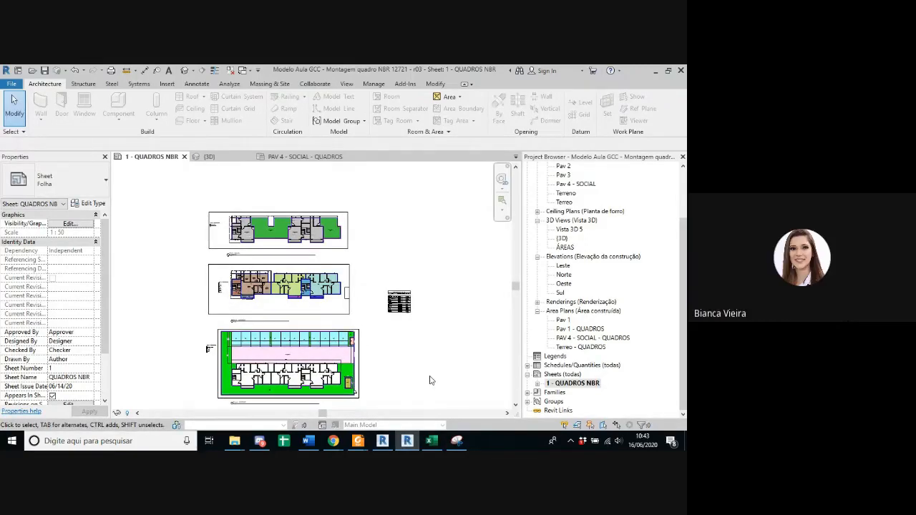
Step: Switch to Excel and fill the cells numbered 20 to 27 in row 23 of QUADRO 2 with yellow
mouse_move(431, 441)
left_click(438, 415)
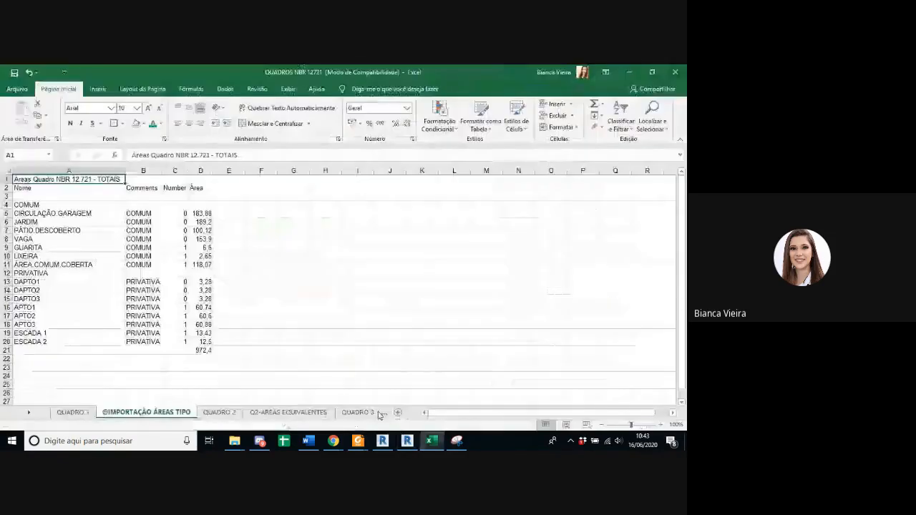
left_click(219, 413)
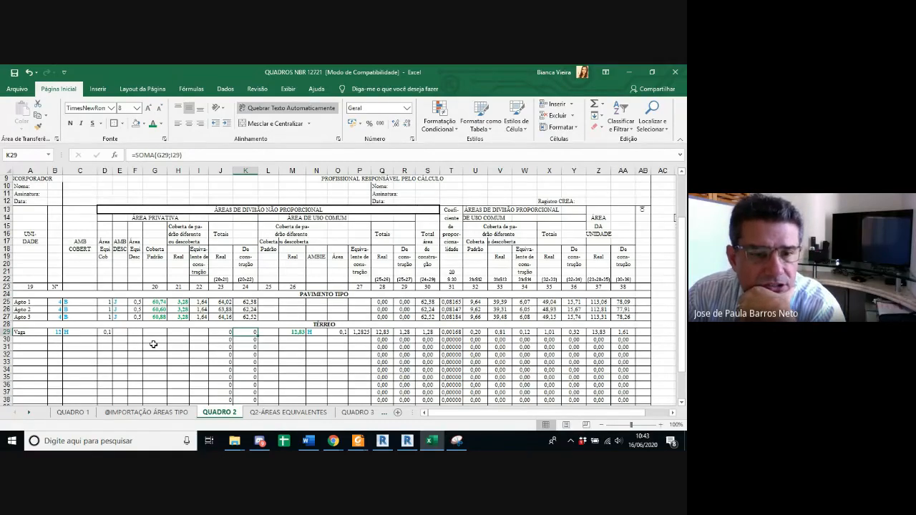
left_click_drag(159, 288, 315, 288)
left_click(361, 287, "ctrl")
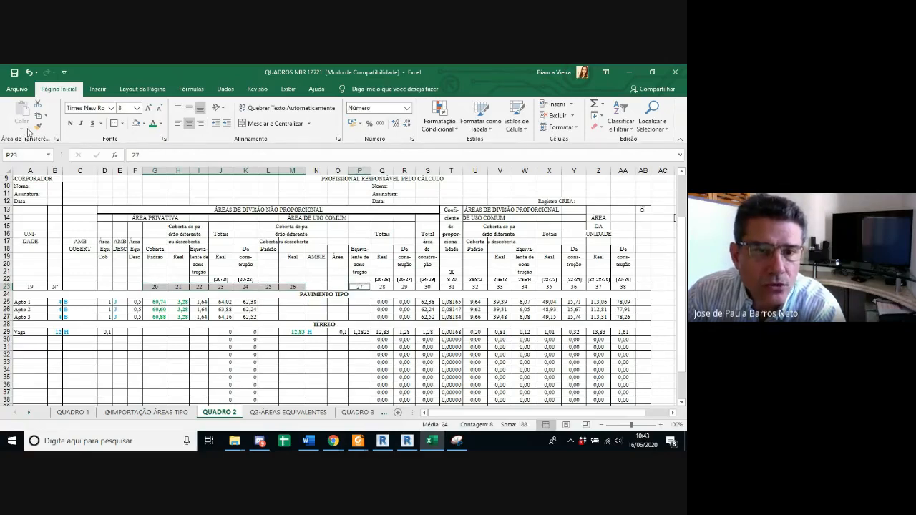
left_click(146, 125)
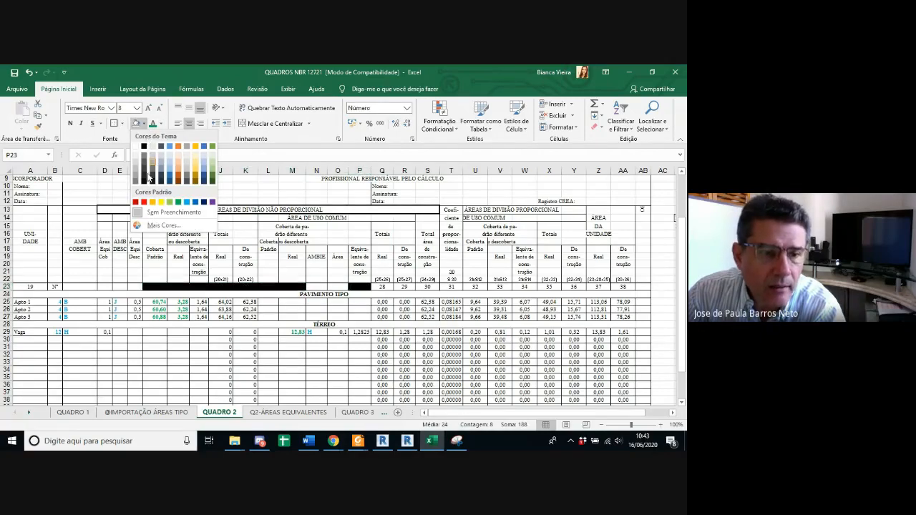
left_click(164, 200)
left_click(221, 355)
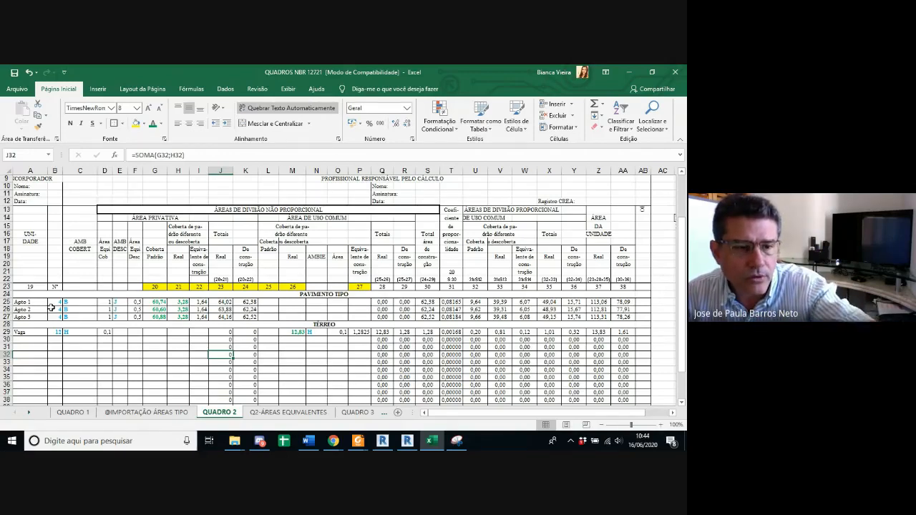
Step: Go through the Apto 1, Apto 2 and Apto 3 units listed under PAVIMENTO TIPO in QUADRO 2
left_click(29, 303)
key("Down")
key("Down")
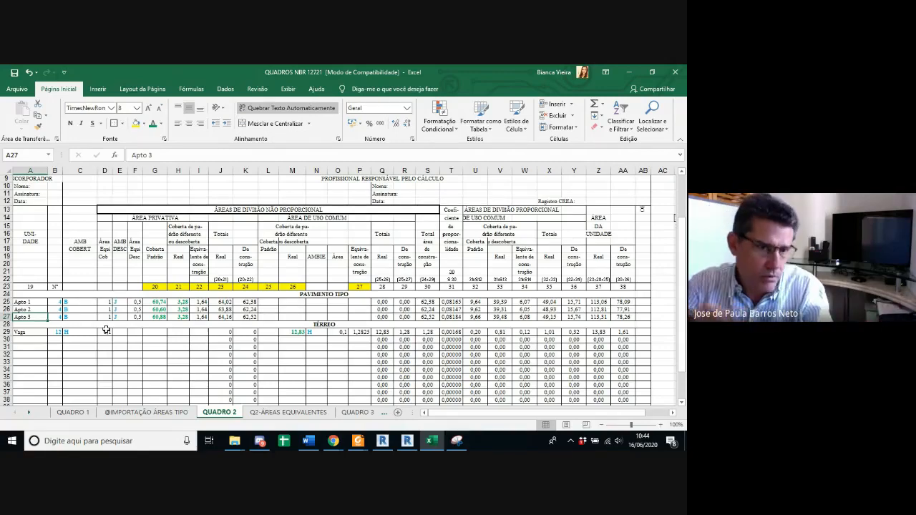
Step: Examine the numbered columns in row 23 of QUADRO 1 and compare that sheet's layout with QUADRO 2
left_click(73, 413)
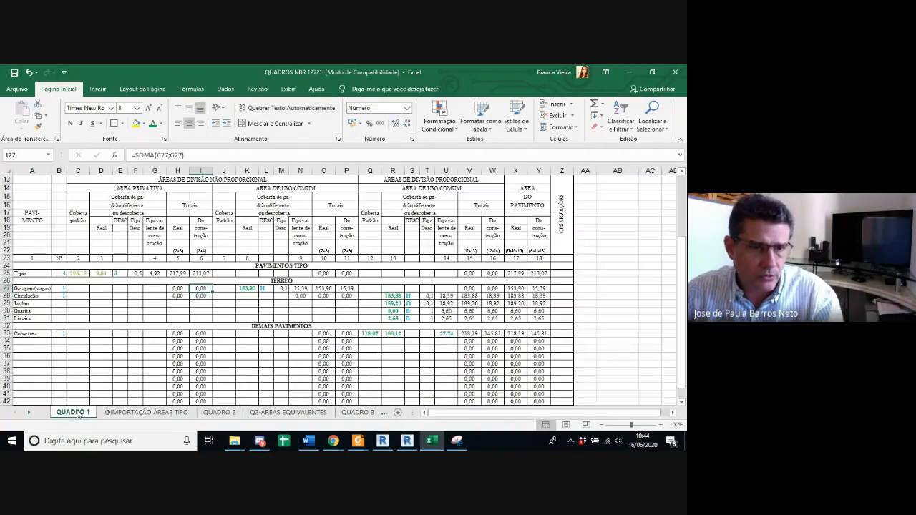
left_click_drag(80, 258, 249, 258)
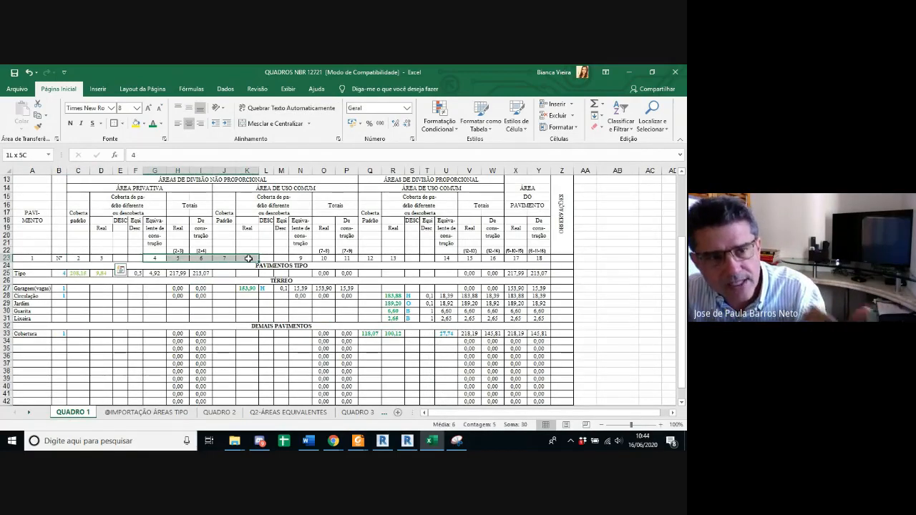
left_click(39, 258, "ctrl")
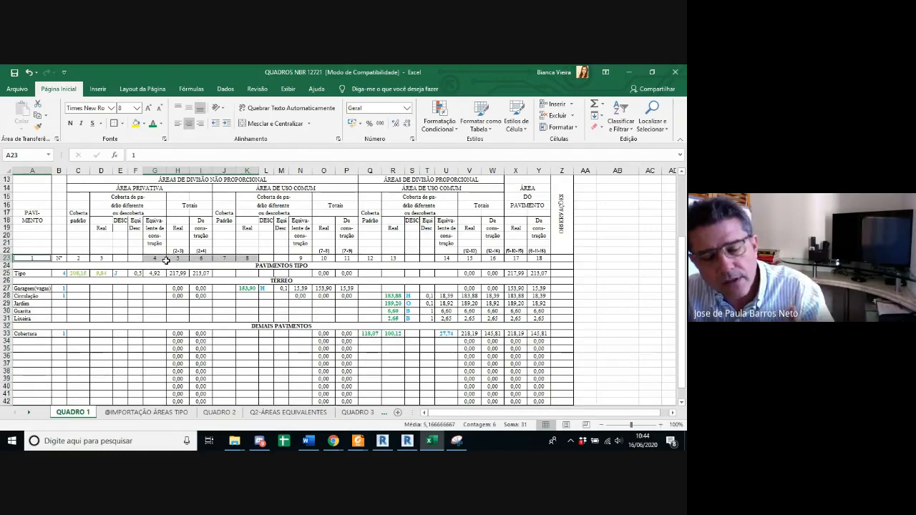
left_click(223, 349)
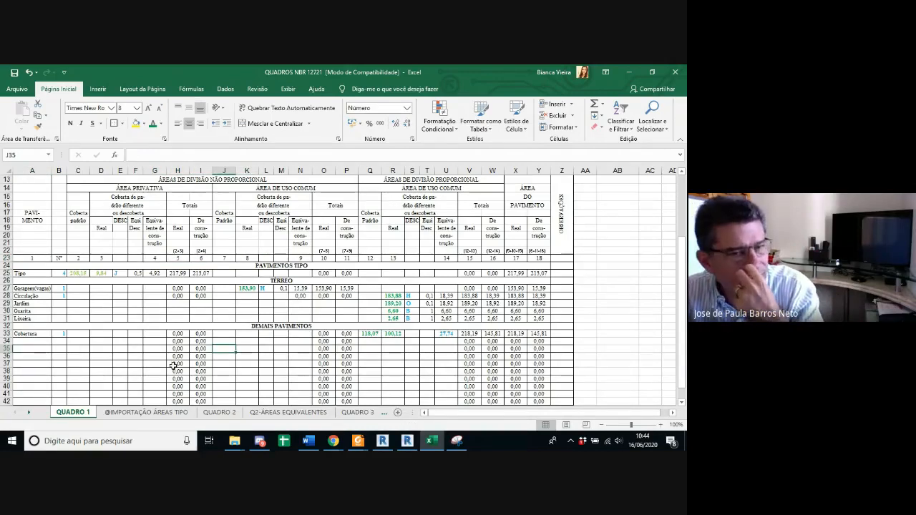
left_click(236, 415)
left_click(91, 413)
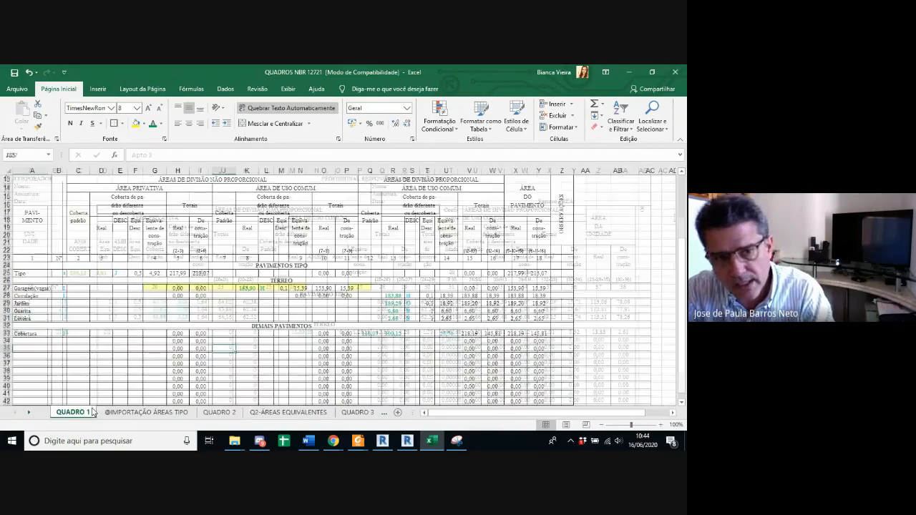
left_click(223, 414)
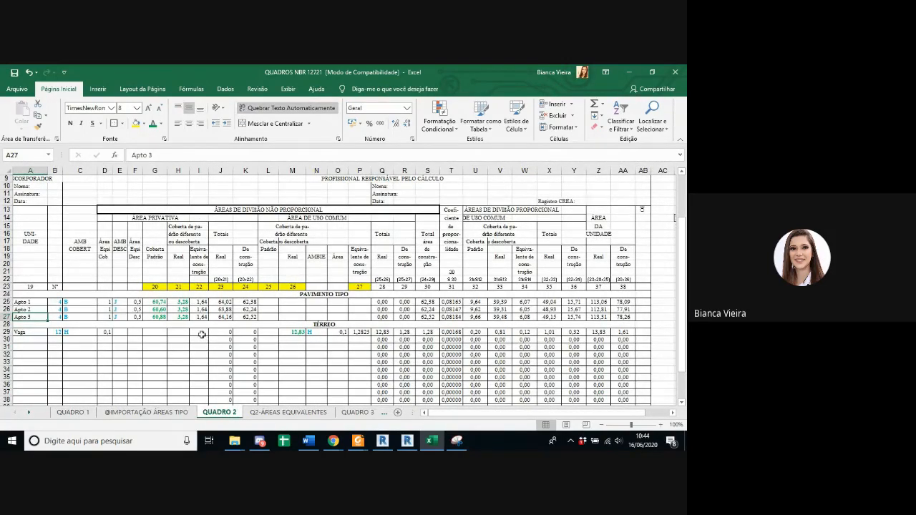
Step: Examine the unnumbered auxiliary columns C to F before column 20 in QUADRO 2
left_click(73, 287)
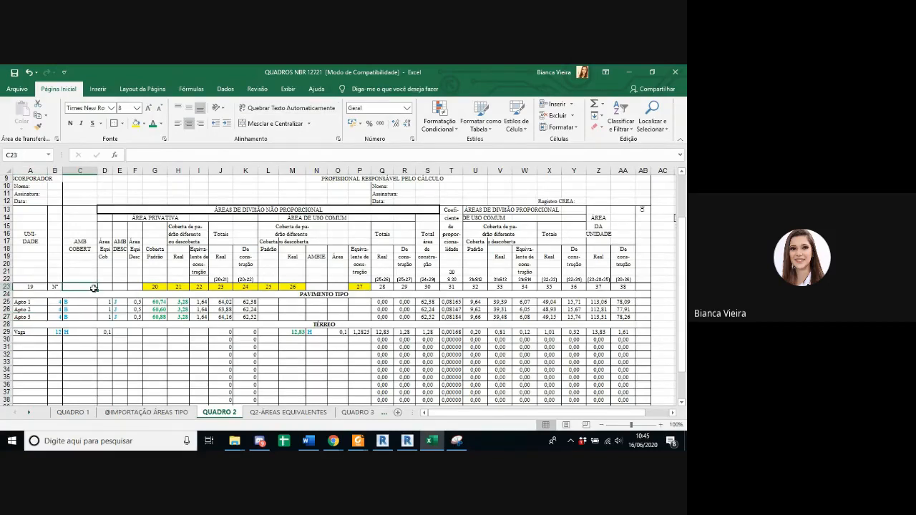
left_click(105, 287)
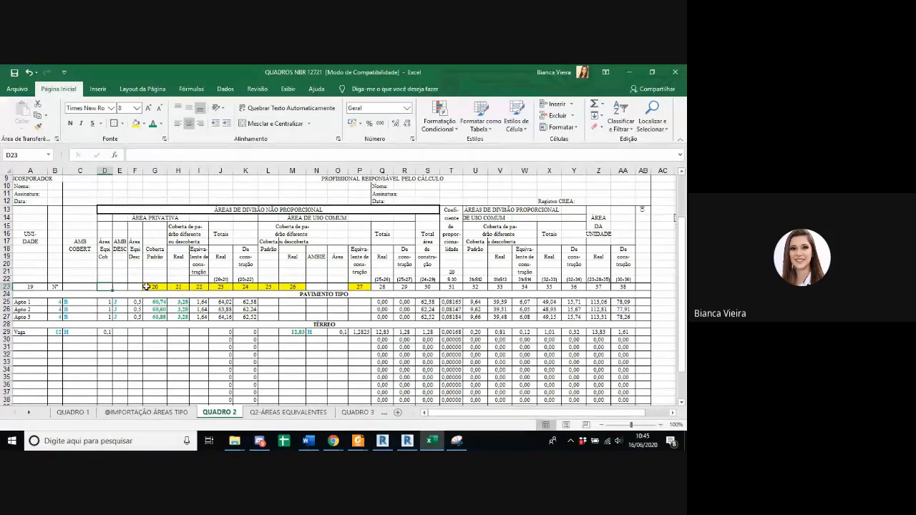
left_click_drag(90, 287, 131, 287)
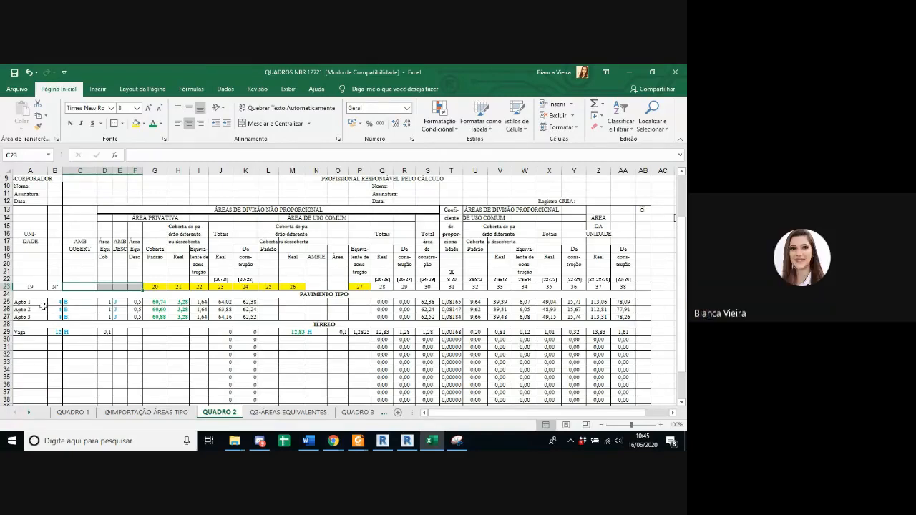
left_click(153, 302)
left_click(157, 310)
left_click_drag(158, 317, 176, 307)
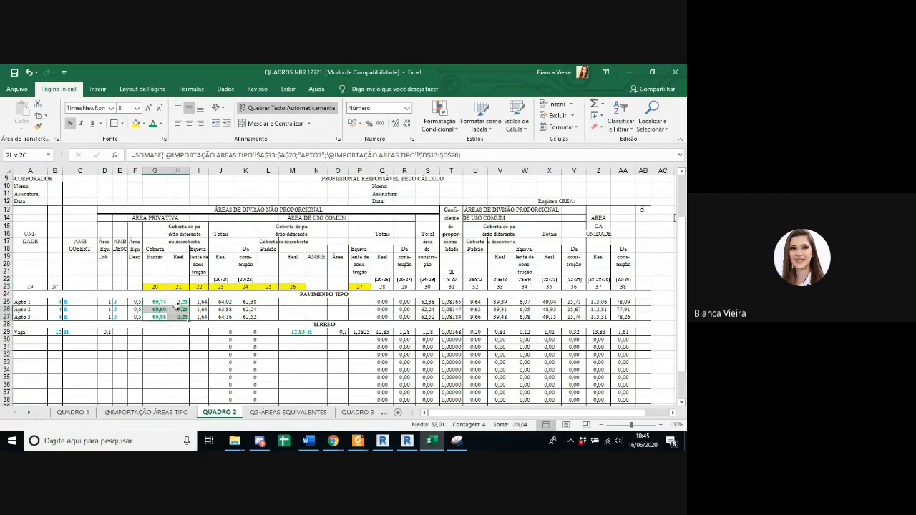
left_click(168, 339)
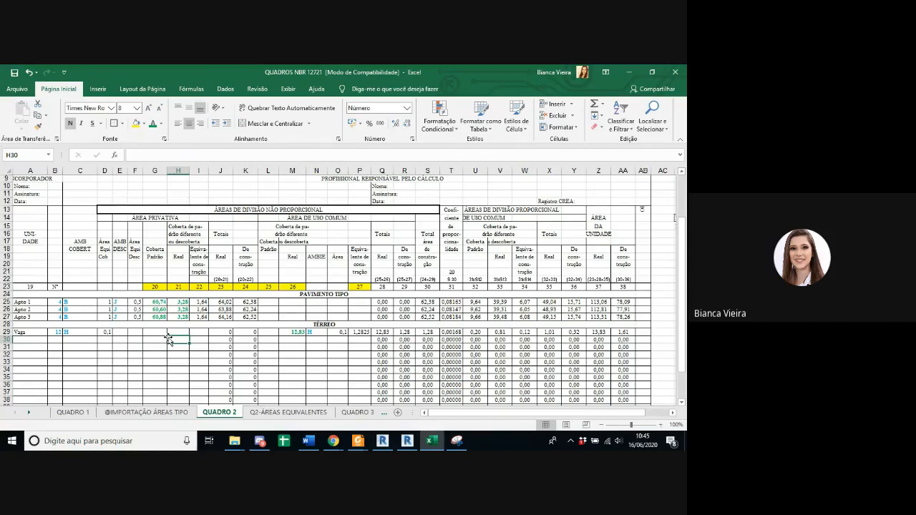
left_click(176, 413)
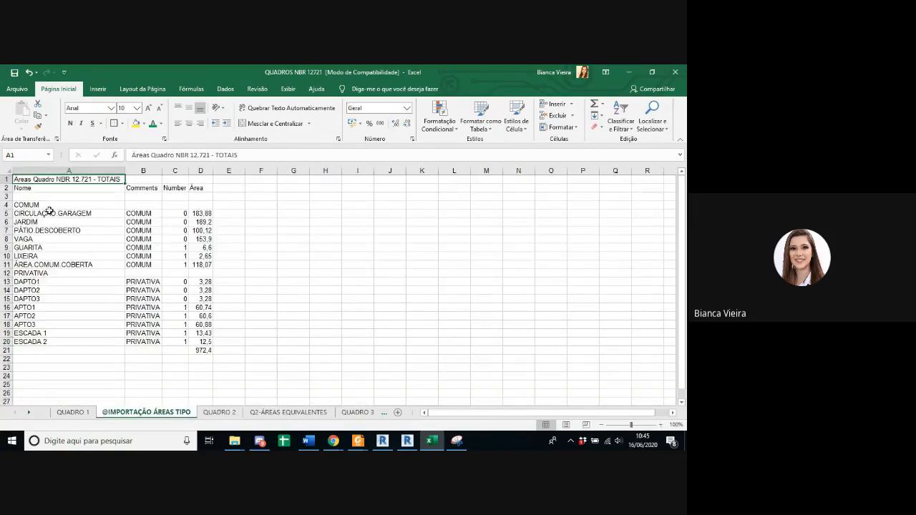
left_click(219, 413)
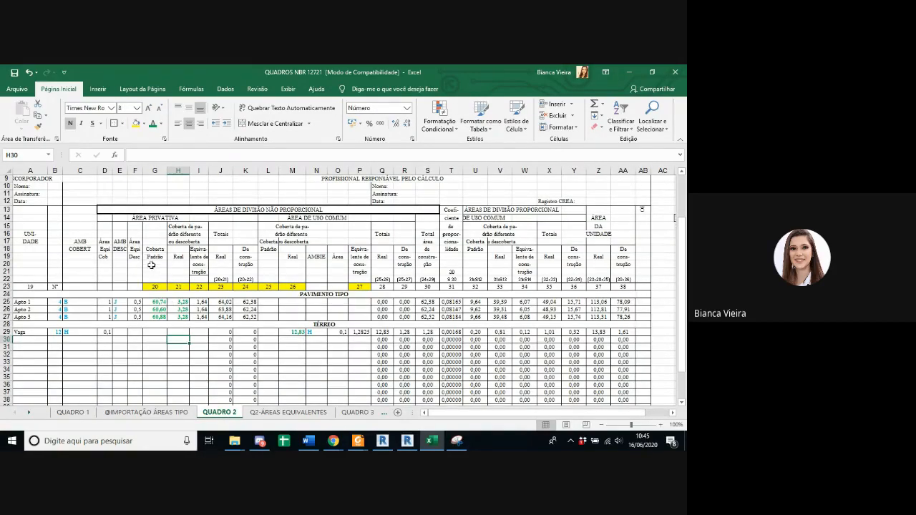
Step: Check Apto 1's standard covered private area in column 20 of QUADRO 2 against the apartment plan on the Revit sheet
left_click(29, 303)
left_click(158, 302)
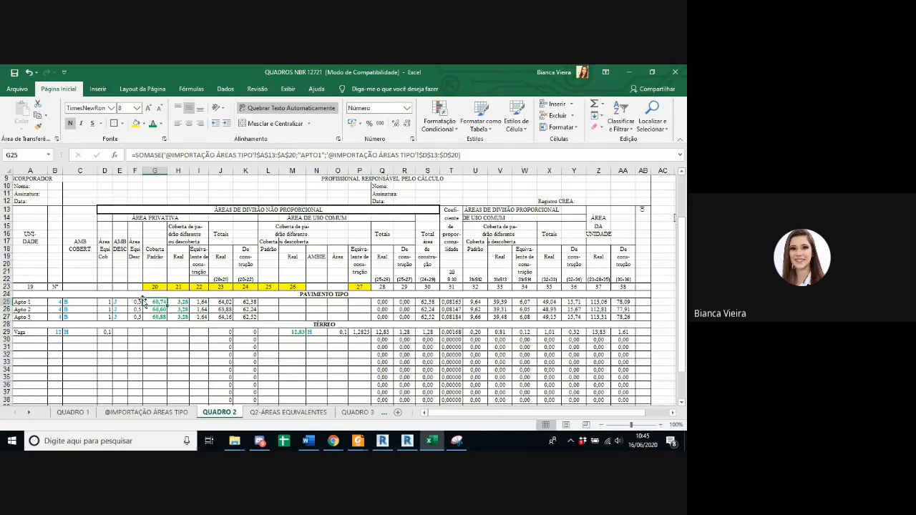
left_click_drag(155, 249, 154, 259)
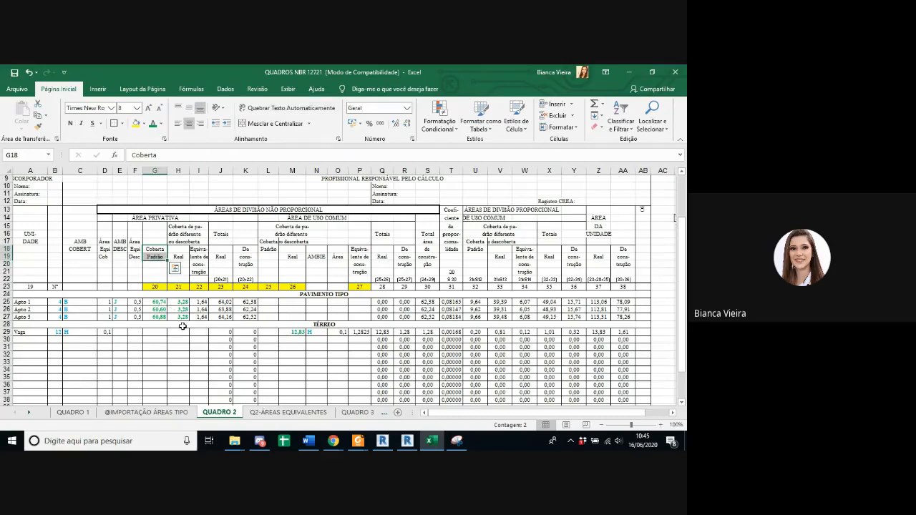
left_click(399, 444)
scroll(292, 250, "up", 5)
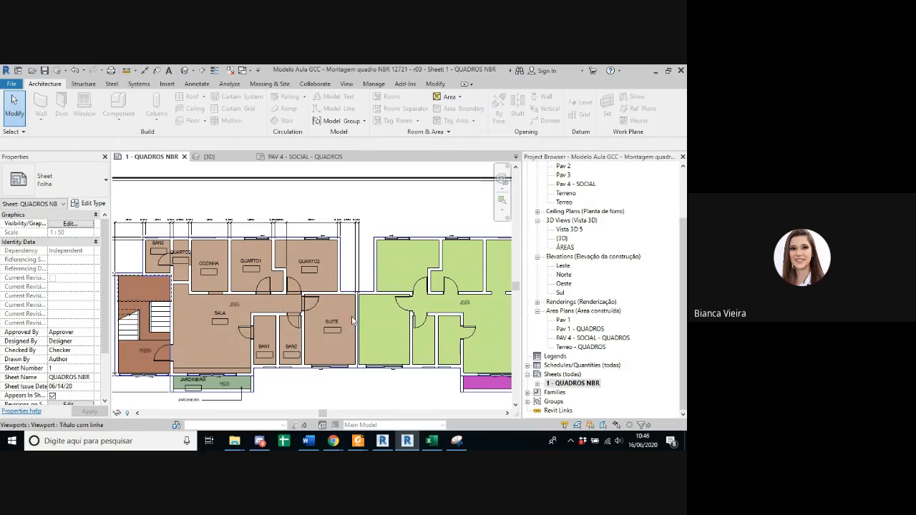
Step: Switch to the ABNTNBR12721-2006 PDF and find the low-standard popular building (PP-B) in Tabela 1, including its real and equivalent areas
mouse_move(358, 443)
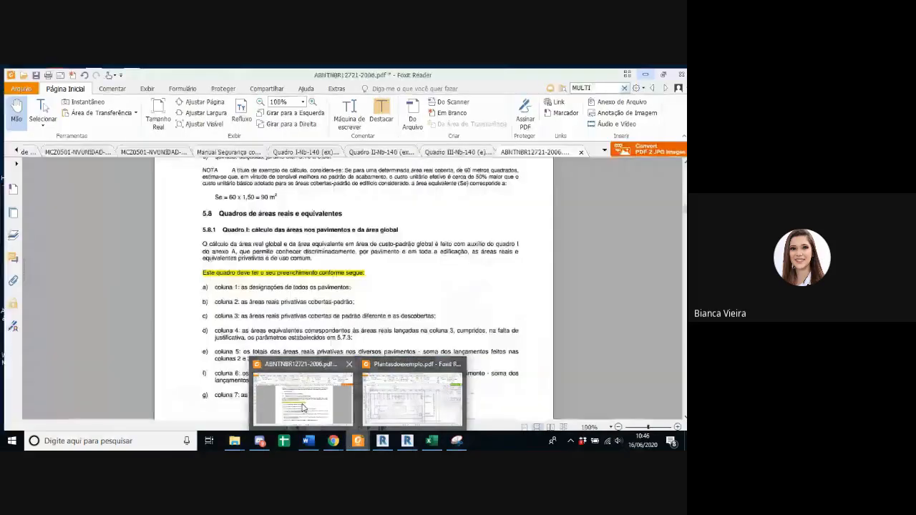
left_click(302, 386)
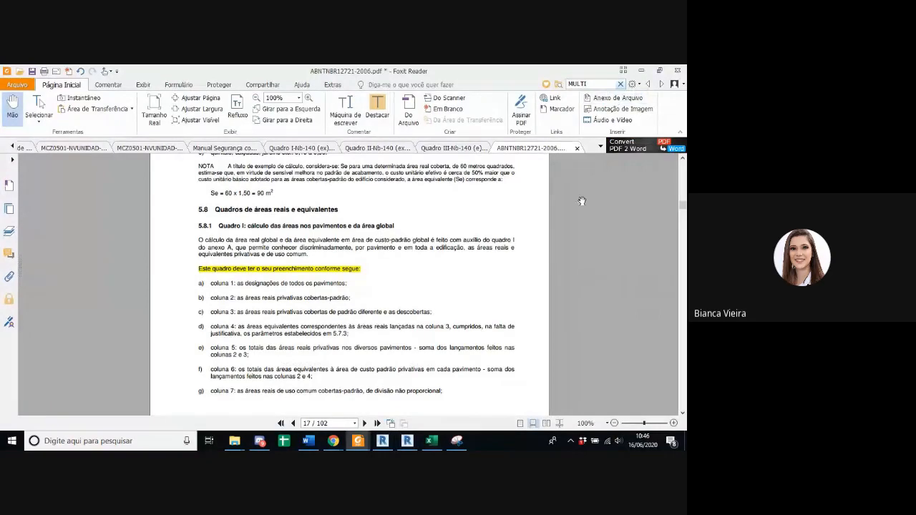
scroll(384, 288, "down", 3, "ctrl")
scroll(384, 287, "down", 10)
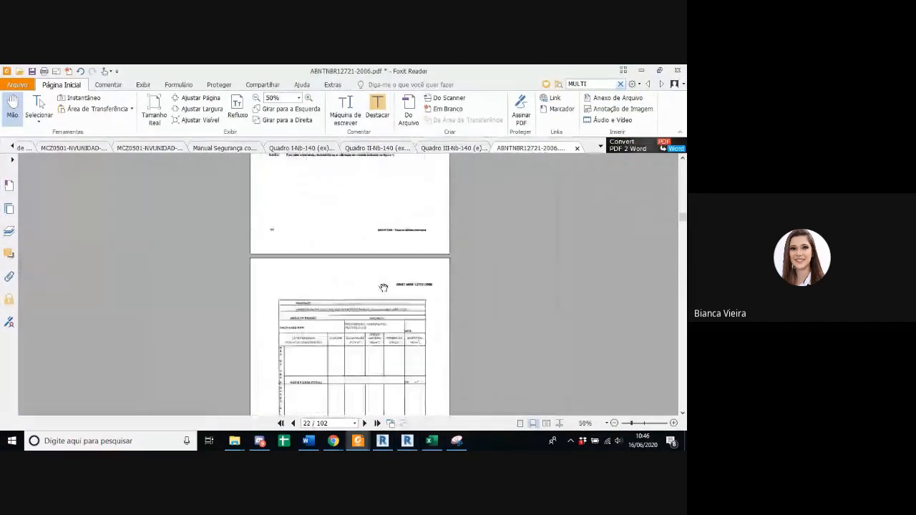
scroll(383, 288, "down", 10)
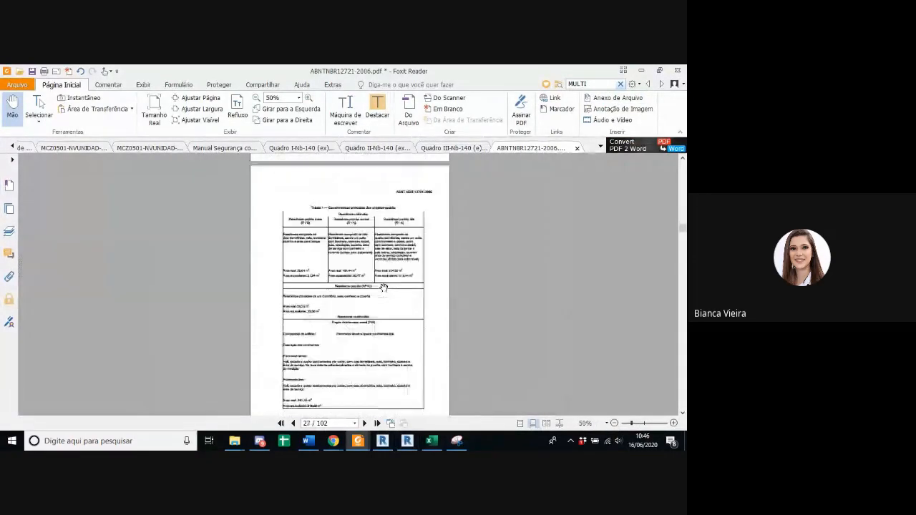
scroll(383, 288, "up", 1)
scroll(379, 273, "up", 3, "ctrl")
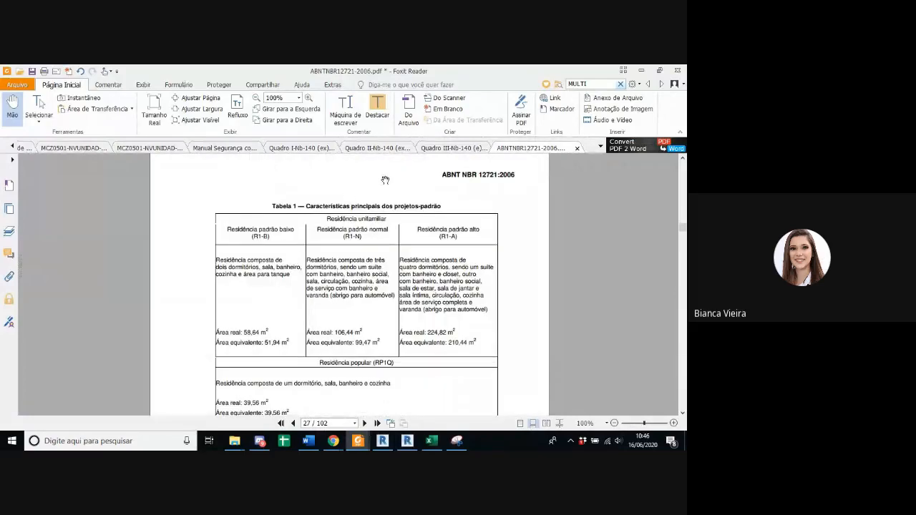
scroll(418, 276, "down", 3)
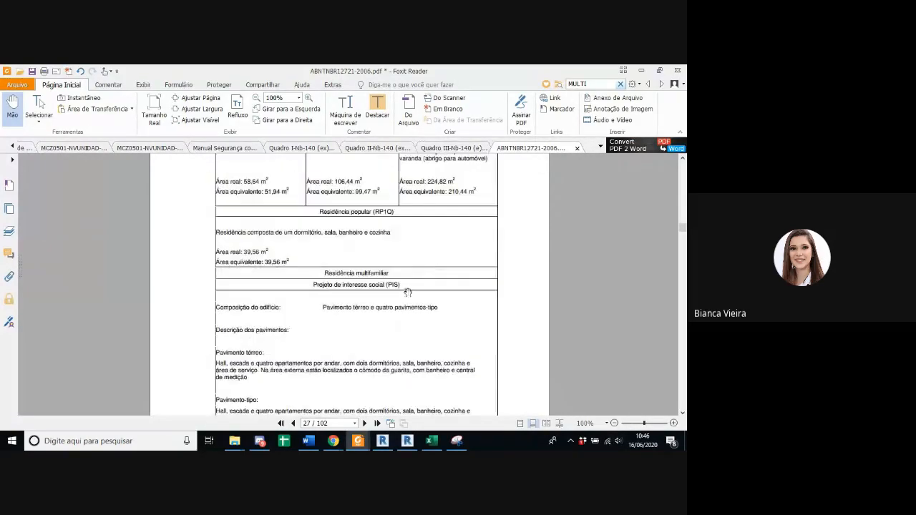
scroll(407, 292, "down", 5)
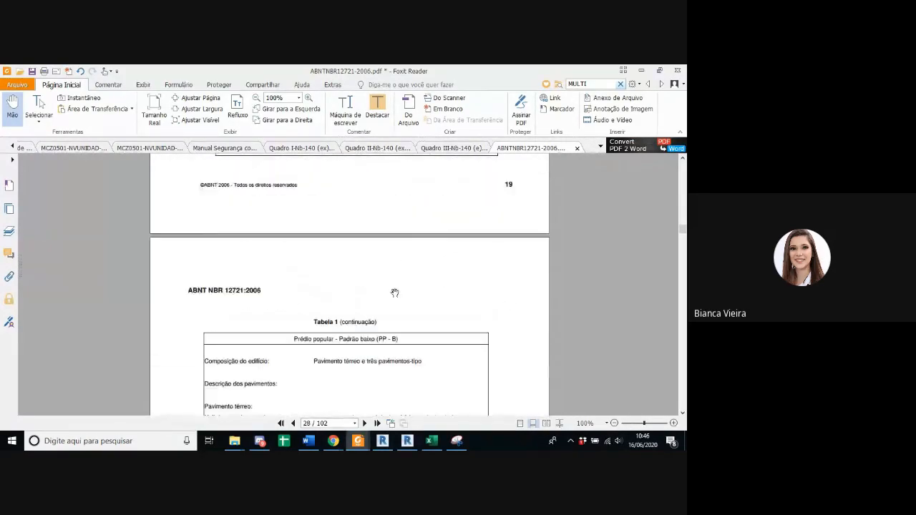
scroll(394, 293, "down", 2)
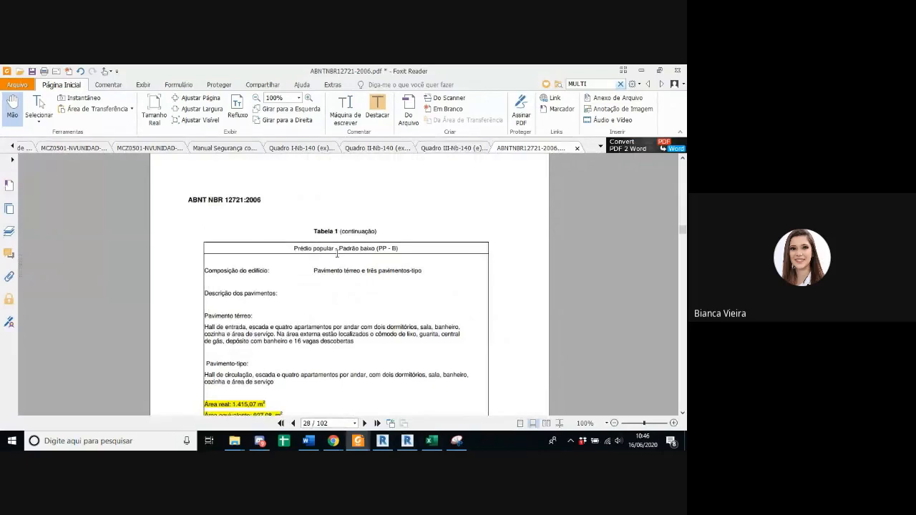
scroll(337, 243, "down", 1)
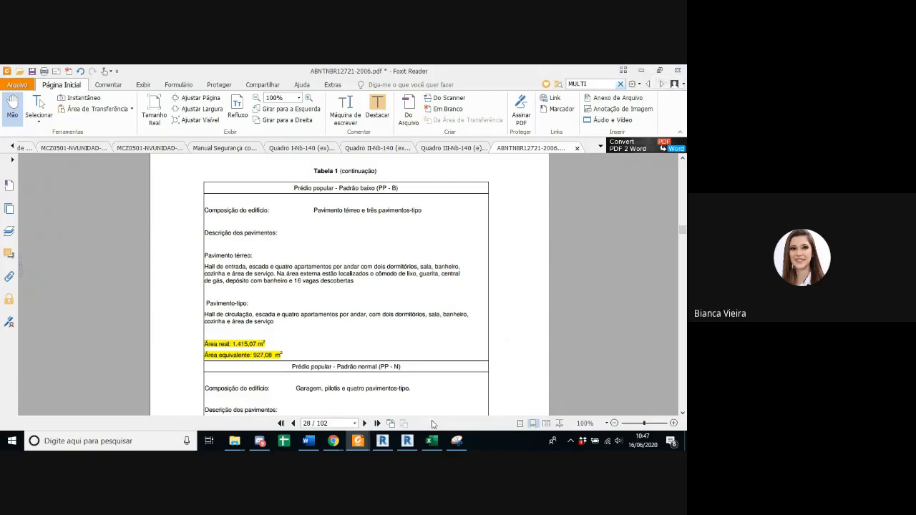
Step: Compare the apartments' private areas in columns 20 and 21 of QUADRO 2 with the DAPTO1 jardineira area on the Revit sheet
left_click(435, 442)
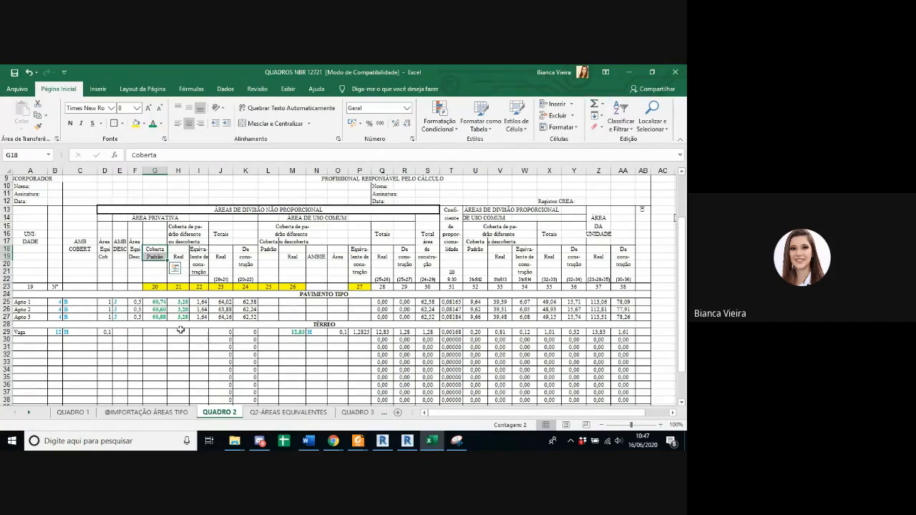
left_click(154, 303)
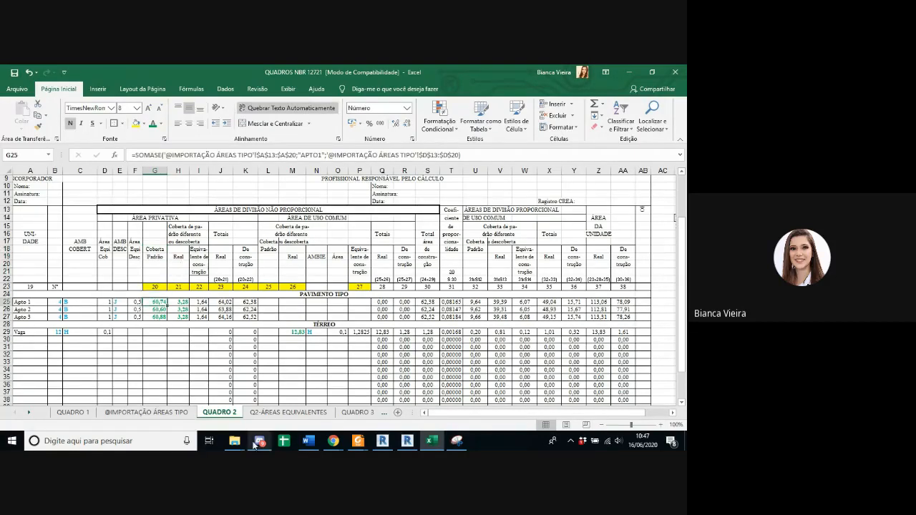
left_click_drag(154, 303, 151, 315)
left_click(178, 301)
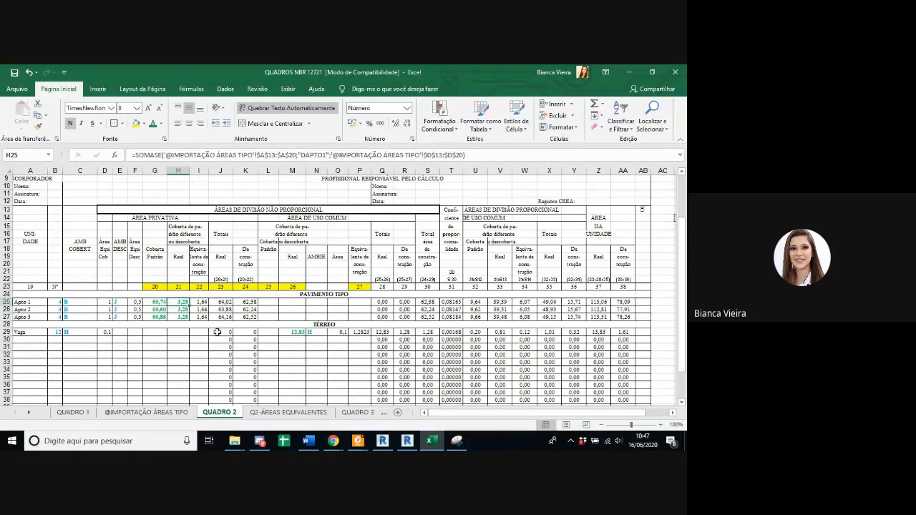
left_click(406, 441)
scroll(272, 323, "up", 4)
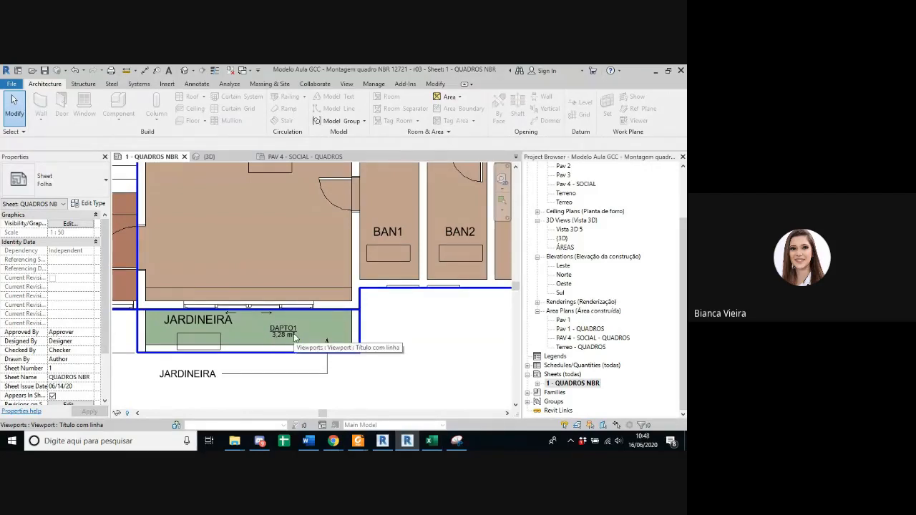
left_click(655, 71)
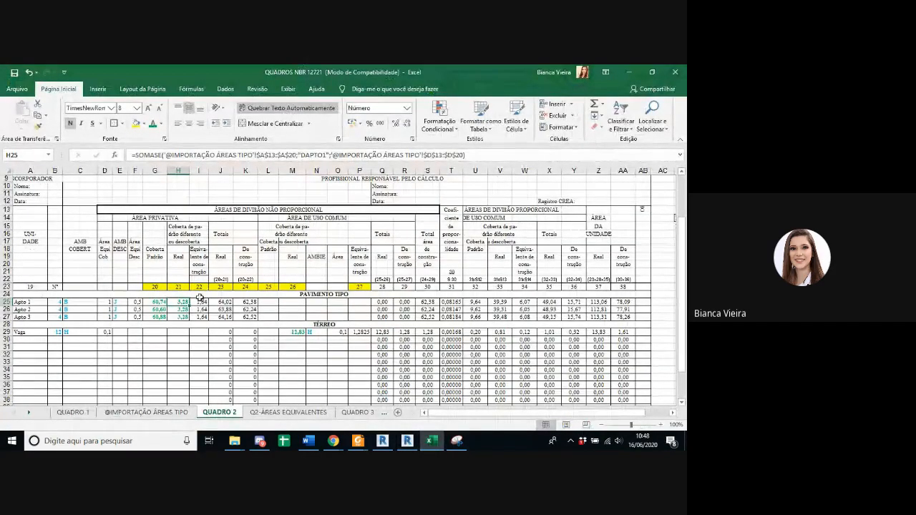
Step: Examine how column 22 of QUADRO 2 derives Apto 1's equivalent area from column 21 and the uncovered-area coefficient
left_click(183, 254)
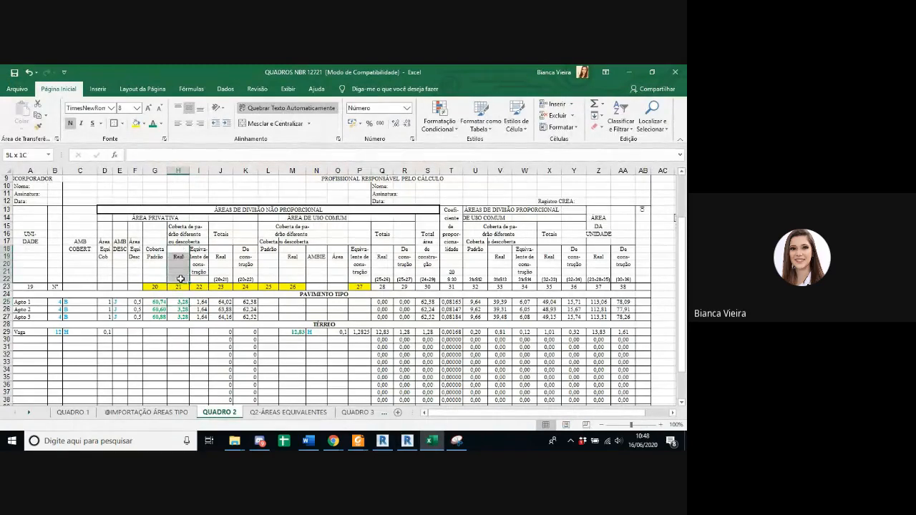
left_click_drag(198, 302, 198, 314)
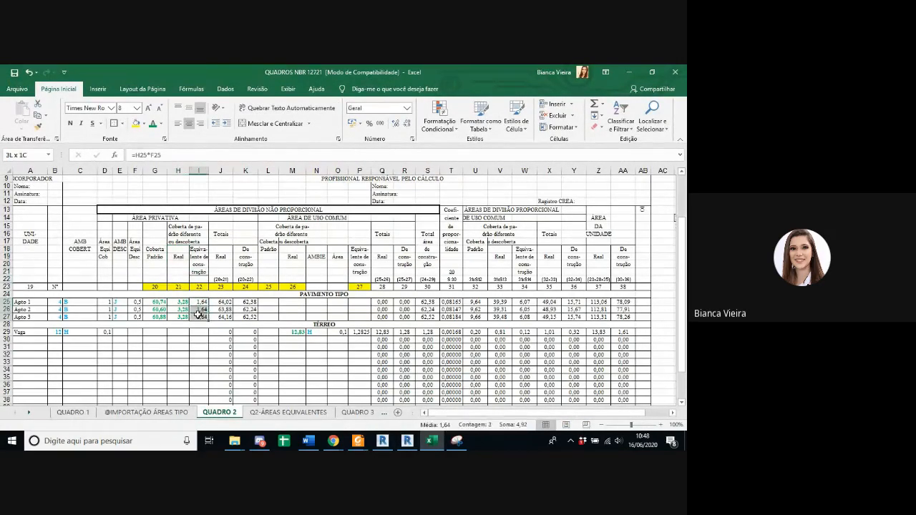
double_click(200, 303)
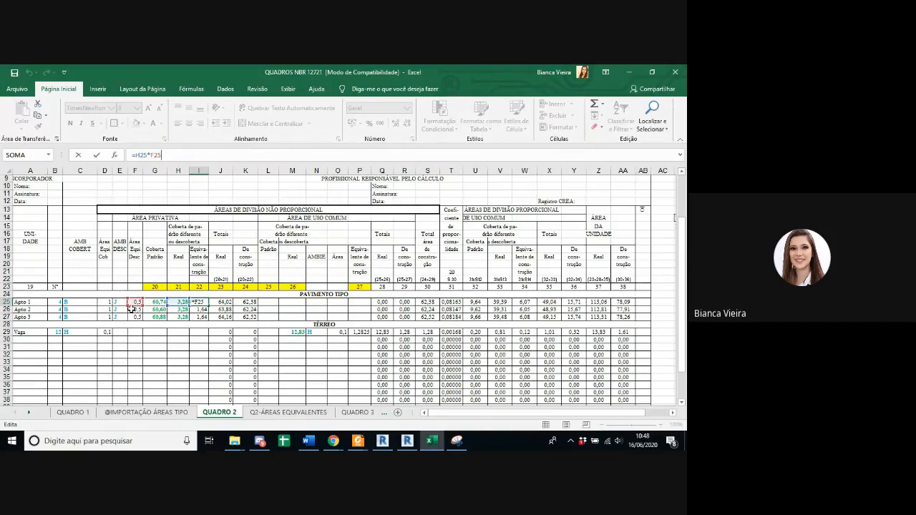
key("Escape")
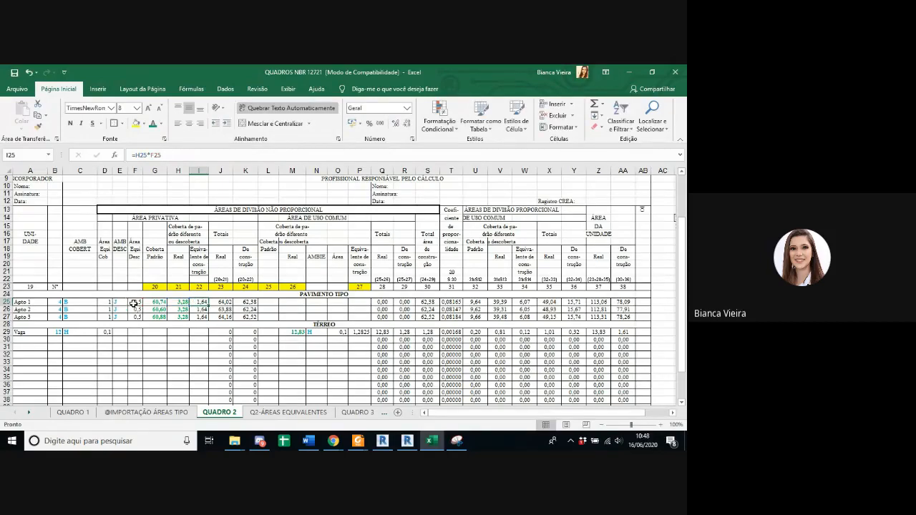
left_click(134, 305)
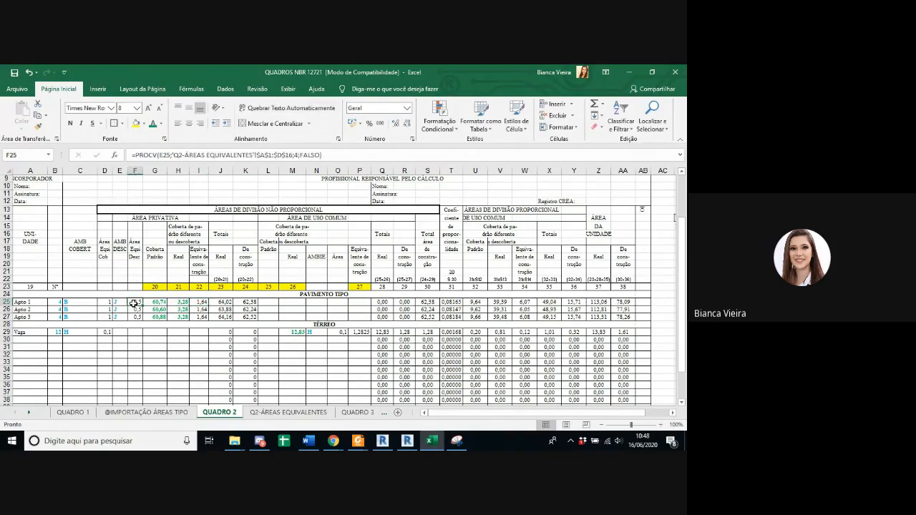
Step: Look up the Jardineira entry, its letter code and its coefficient in the Q2-ÁREAS EQUIVALENTES table
left_click(284, 413)
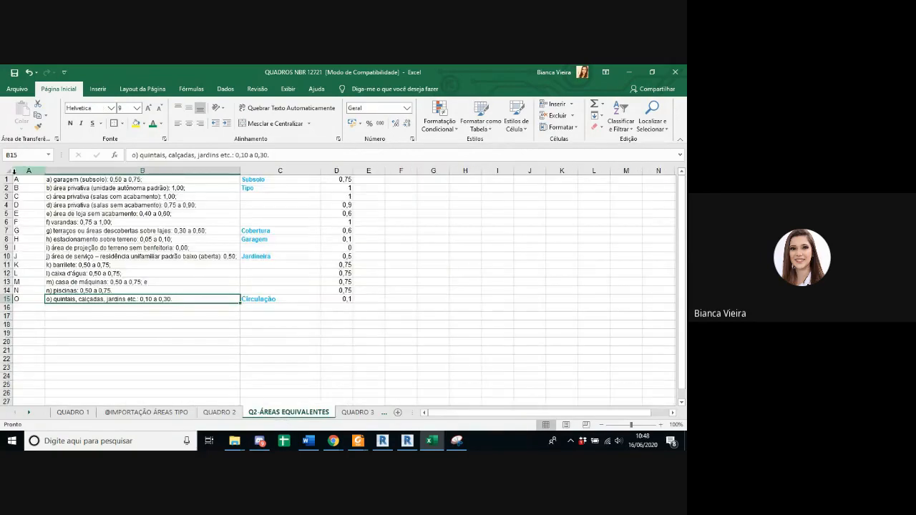
left_click_drag(61, 180, 72, 299)
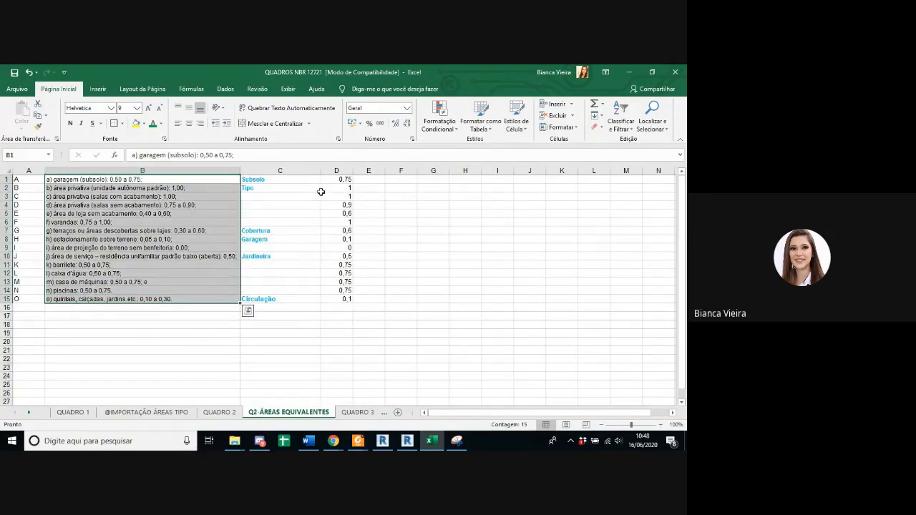
left_click(264, 256)
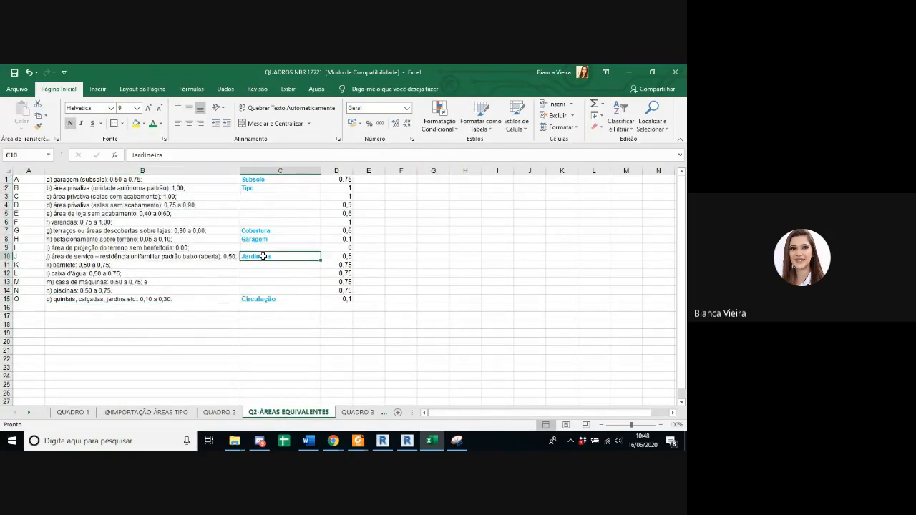
left_click(22, 257)
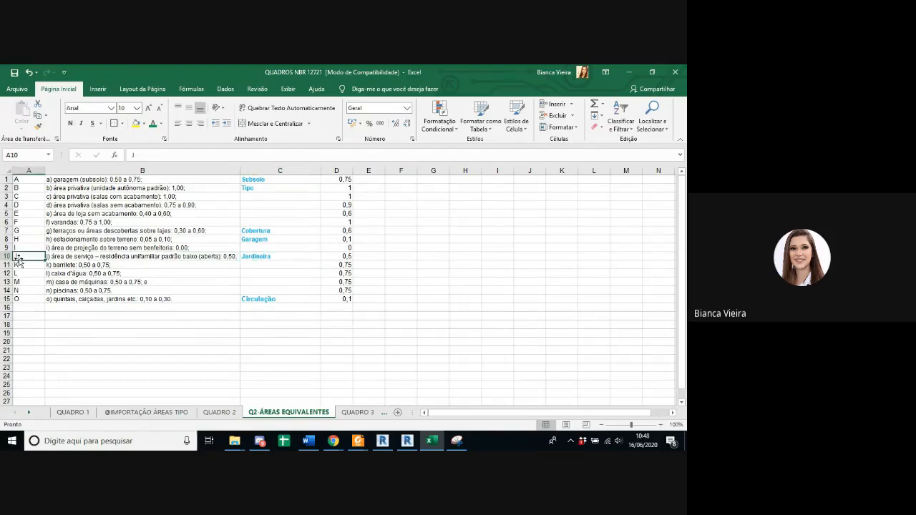
left_click(348, 259)
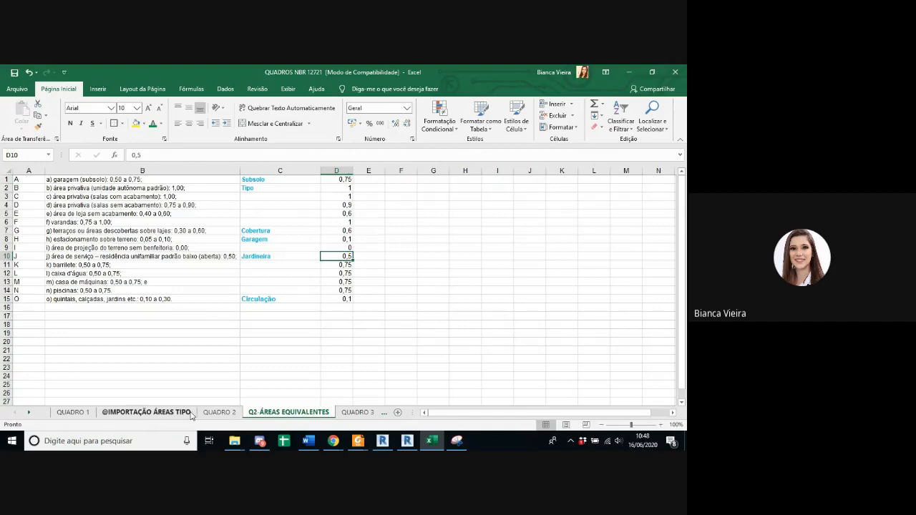
Step: Trace Apto 1 in QUADRO 2 through its column 21 area, uncovered-area letter code and column 22 equivalent area, including the apartments' covered-area codes
left_click(163, 412)
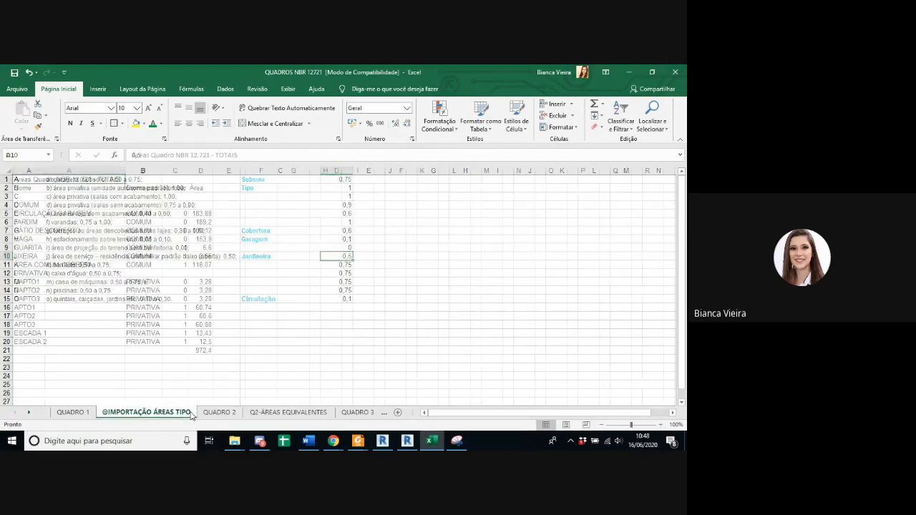
left_click(211, 413)
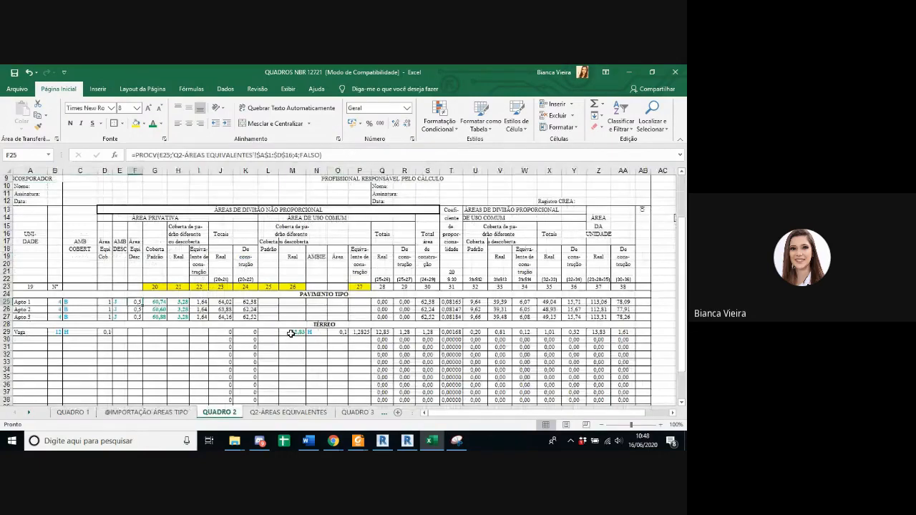
left_click(178, 302)
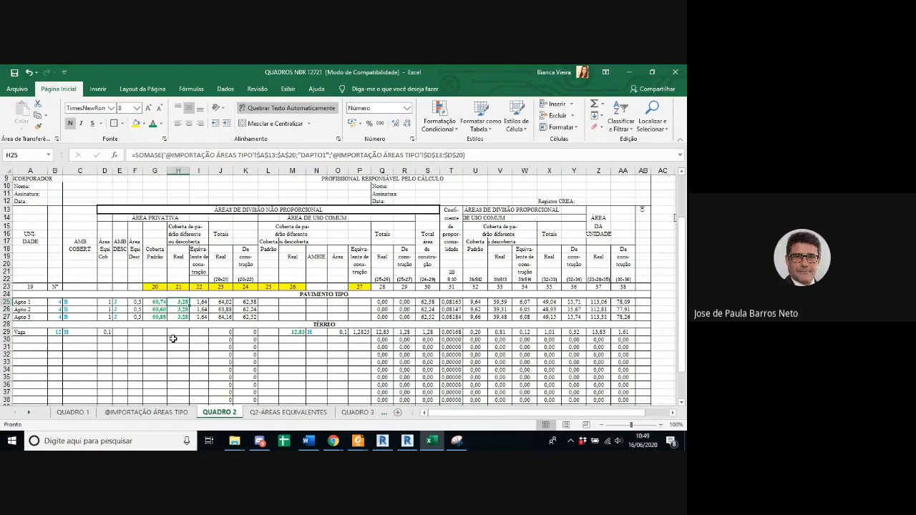
left_click(119, 302)
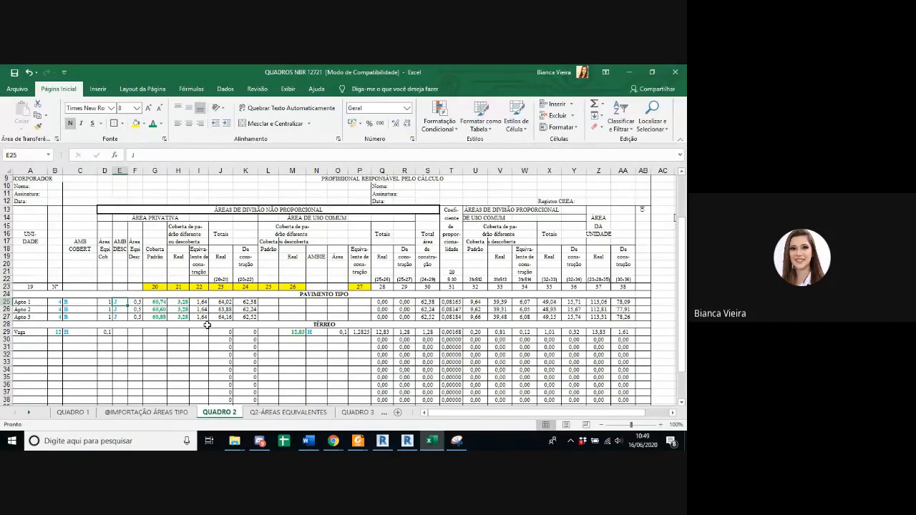
left_click_drag(161, 301, 179, 302)
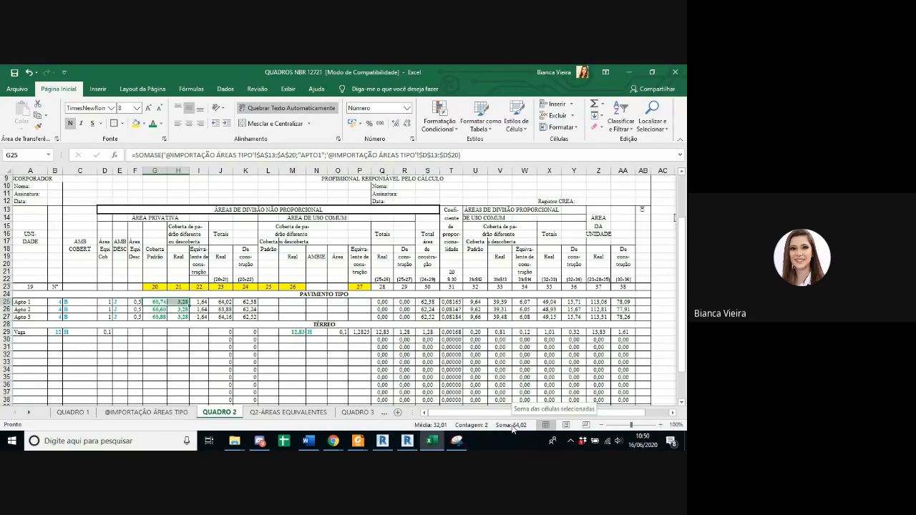
left_click(206, 301)
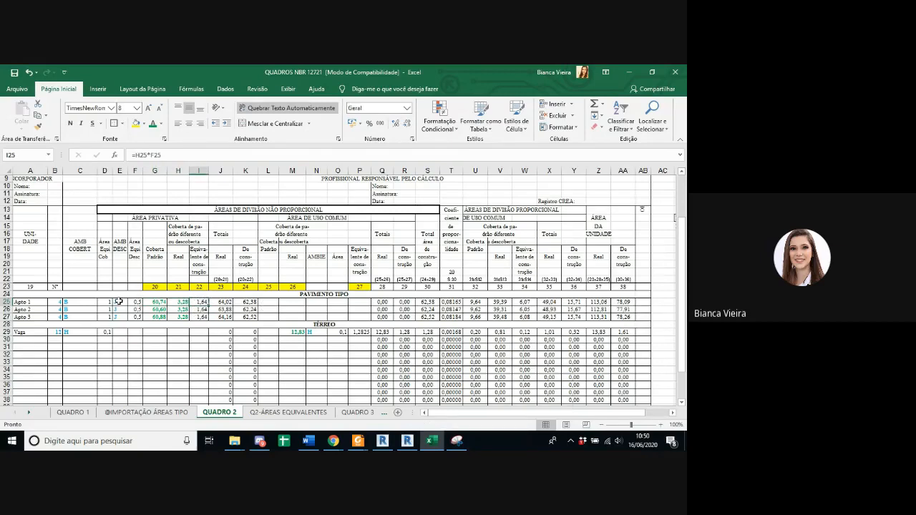
left_click_drag(119, 301, 76, 317)
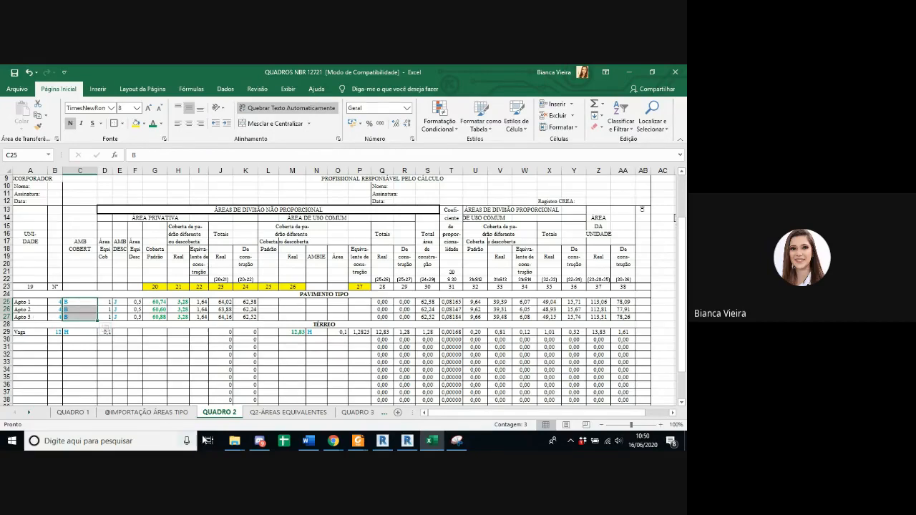
Step: Look up letter code B (Tipo) and its coefficient in the Q2-ÁREAS EQUIVALENTES table
left_click(289, 412)
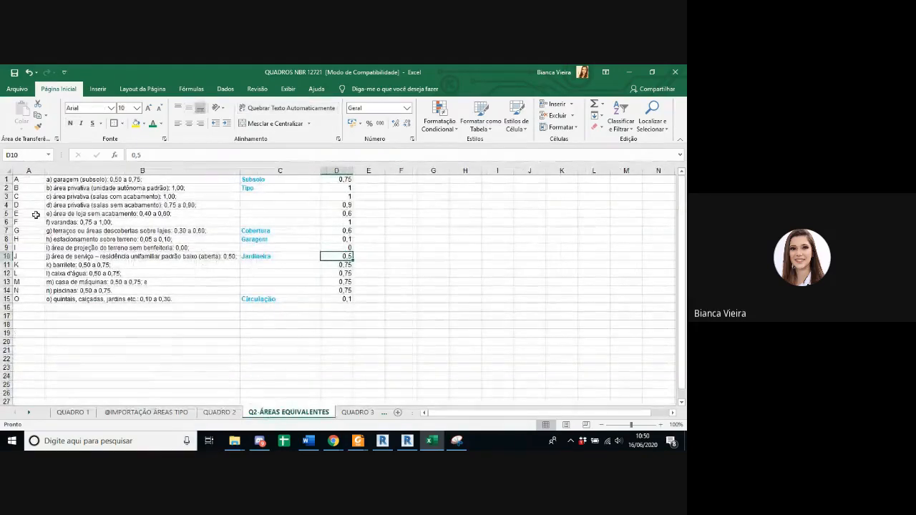
left_click(26, 188)
key("Down")
key("Down")
key("Down")
key("Down")
key("Down")
key("Down")
key("Down")
key("Down")
key("Down")
key("Down")
key("Down")
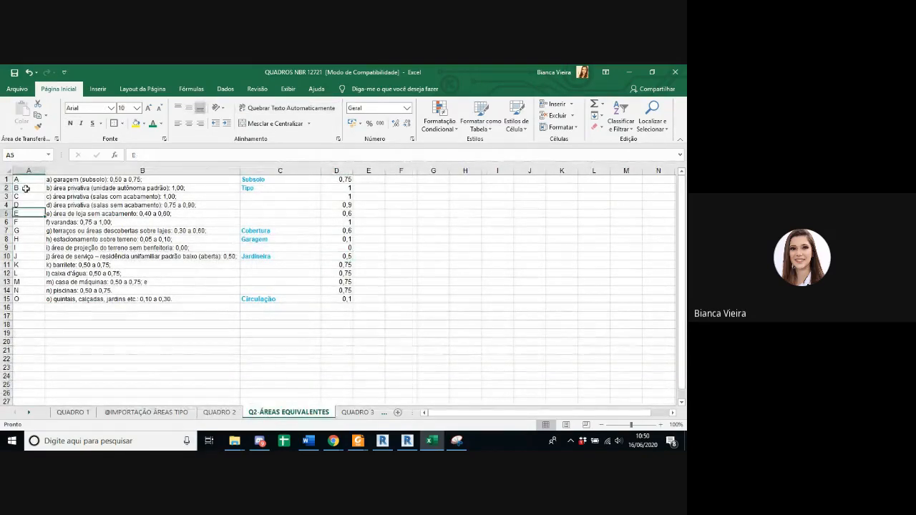
key("Up")
key("Up")
key("Up")
key("Up")
key("Up")
key("Up")
key("Up")
key("Up")
key("Up")
key("Up")
key("Up")
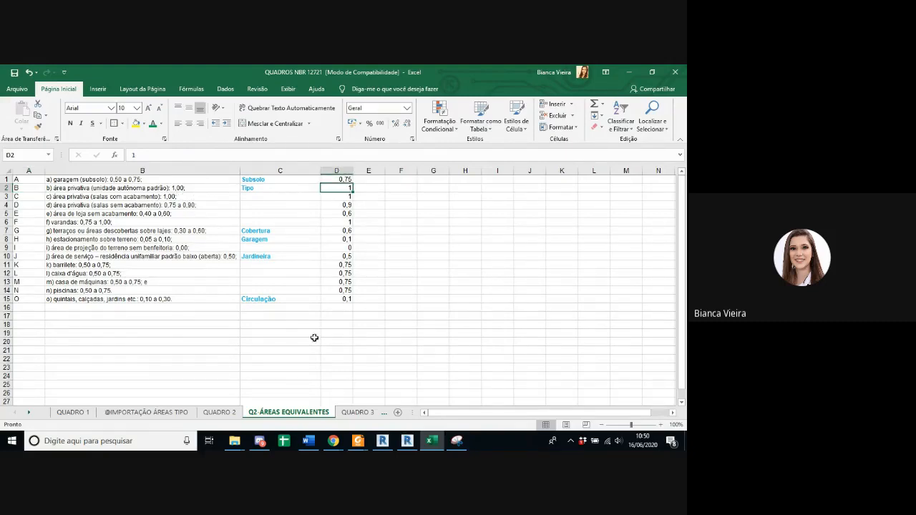
Step: Return to QUADRO 2 and examine Apto 1's covered-area coefficient lookup and the auxiliary columns C to F
left_click(146, 412)
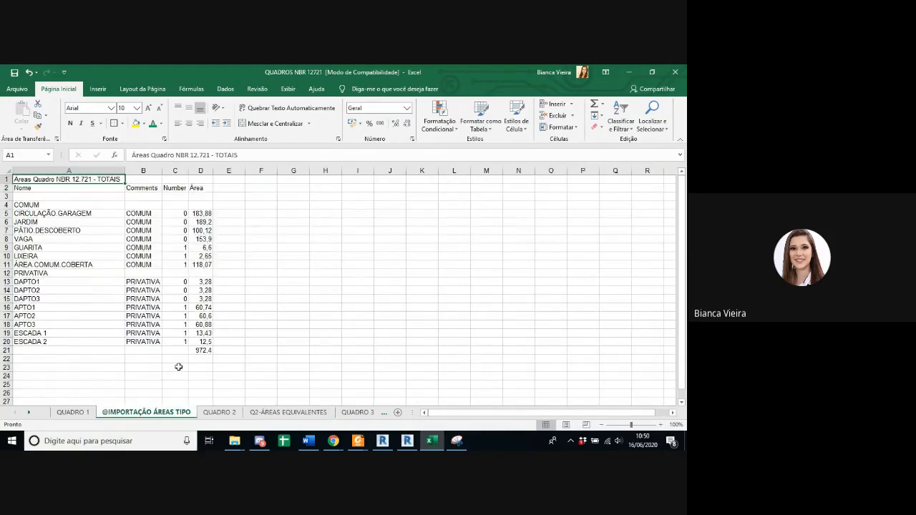
left_click(224, 414)
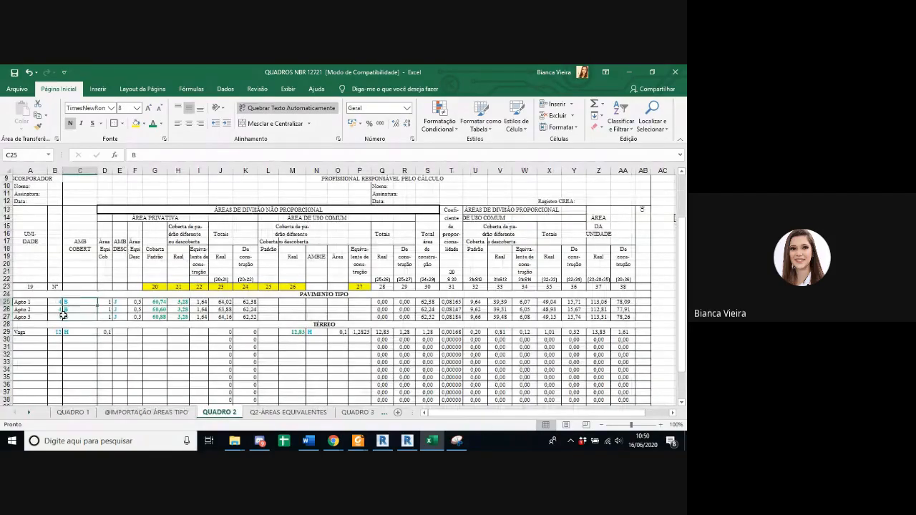
left_click(106, 302)
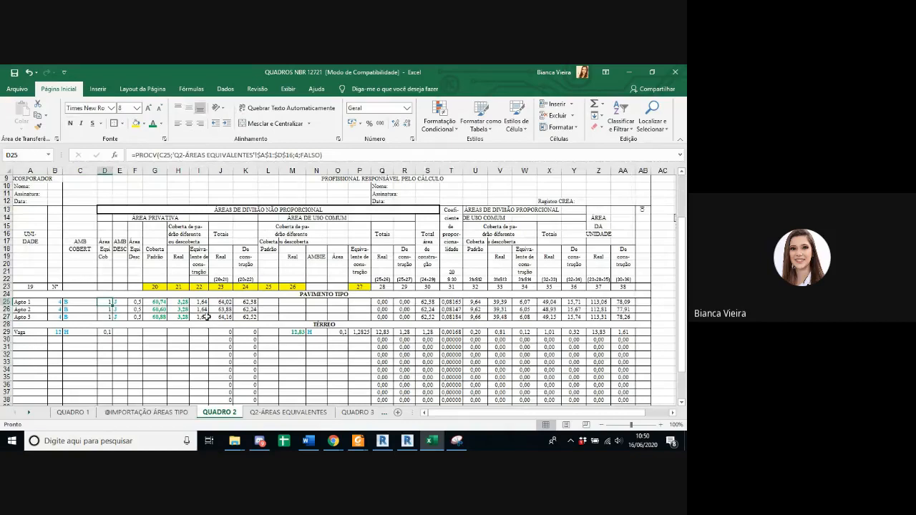
left_click(172, 303)
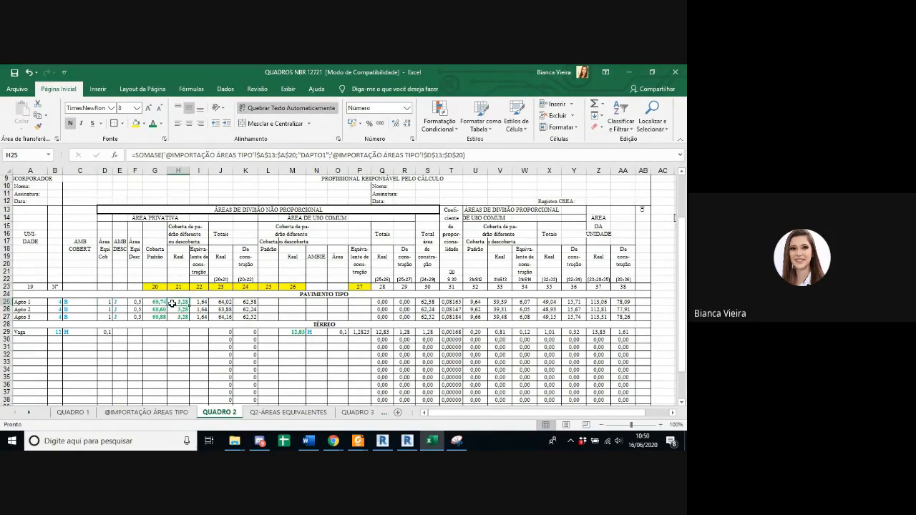
left_click_drag(135, 170, 80, 170)
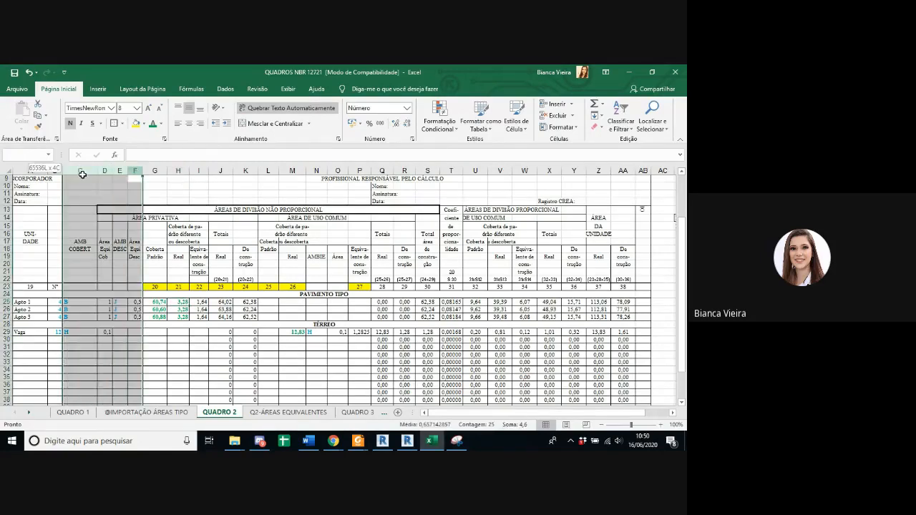
left_click(183, 313)
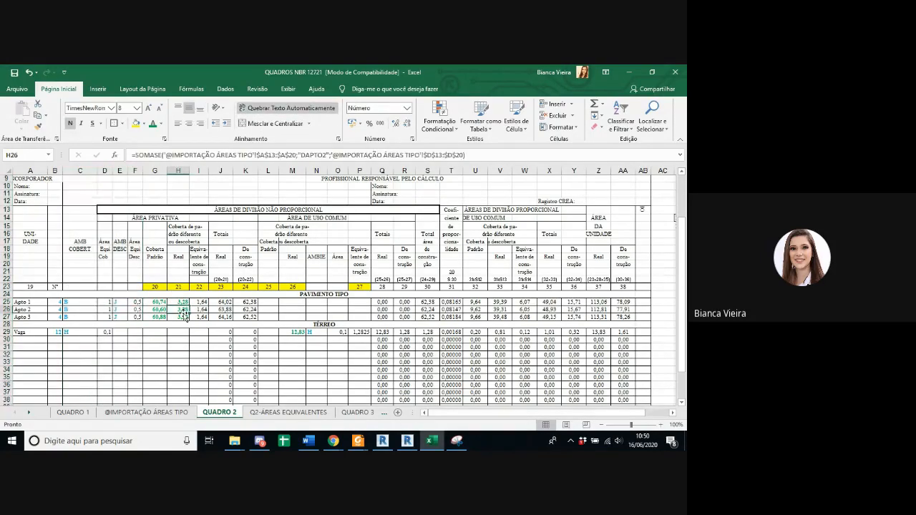
Step: Check QUADRO 2's numbering at columns 19 and 20, and find section 5.8.1 on filling in Quadro I in the ABNTNBR12721-2006 PDF
left_click(35, 289)
left_click(154, 292)
left_click(167, 287)
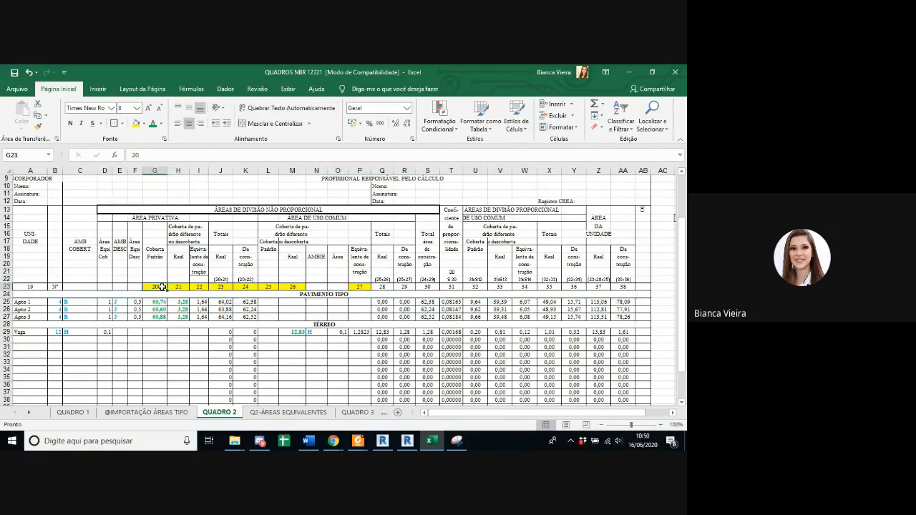
mouse_move(358, 441)
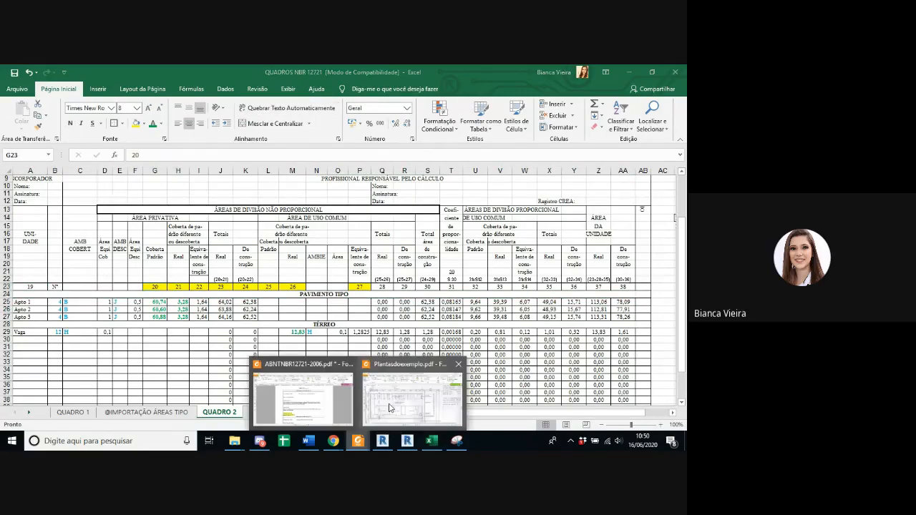
left_click(337, 390)
scroll(319, 334, "down", 3, "ctrl")
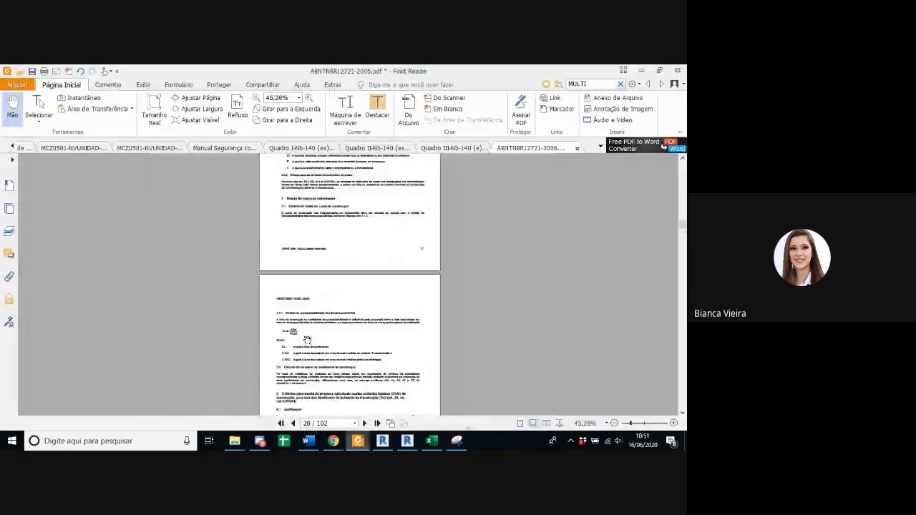
scroll(307, 342, "up", 10)
scroll(307, 345, "up", 9)
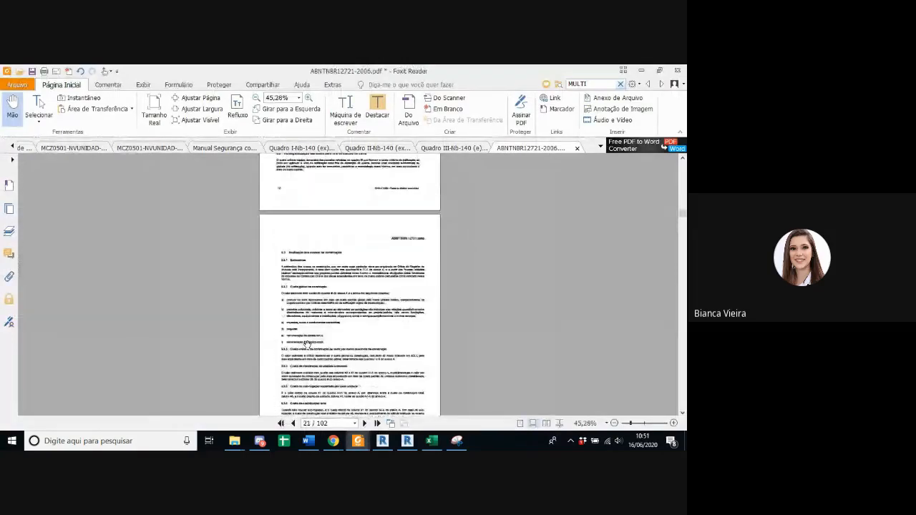
scroll(307, 345, "down", 11)
scroll(307, 345, "up", 15)
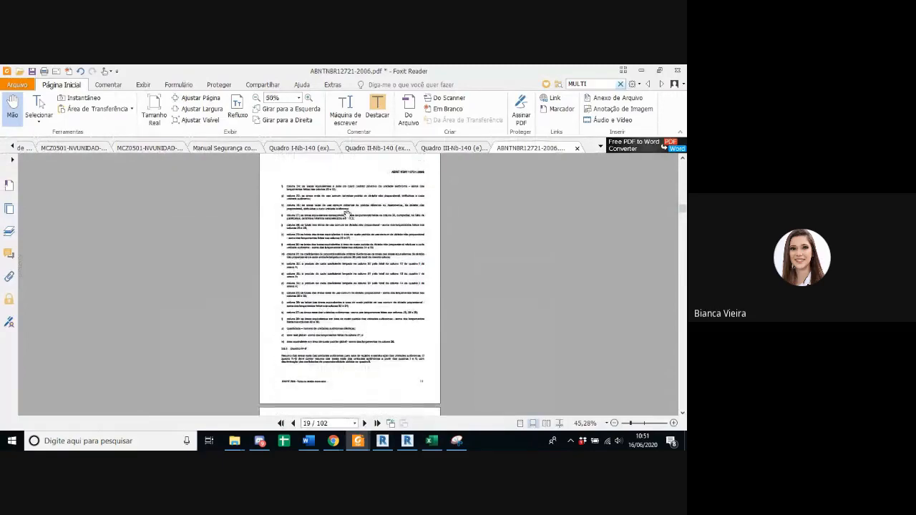
scroll(347, 214, "up", 4, "ctrl")
scroll(347, 215, "up", 1)
scroll(242, 303, "up", 2, "ctrl")
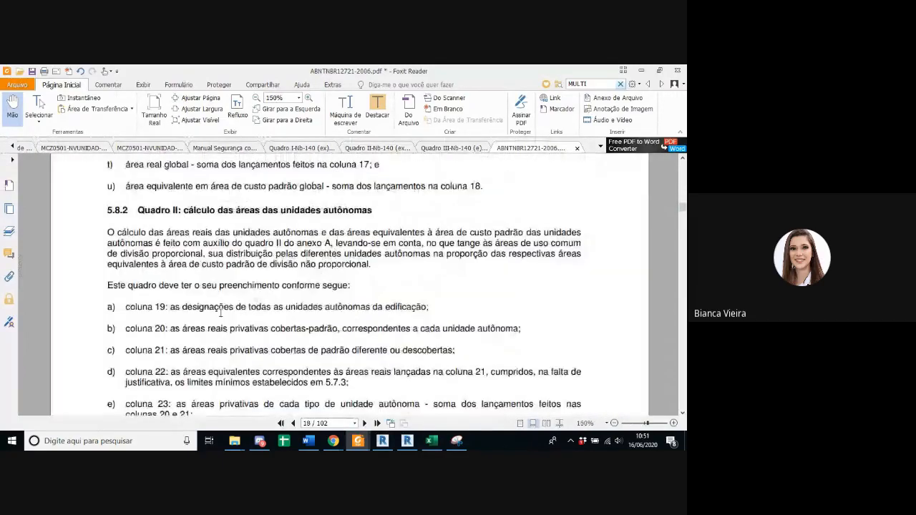
scroll(229, 308, "up", 12)
scroll(216, 312, "up", 3)
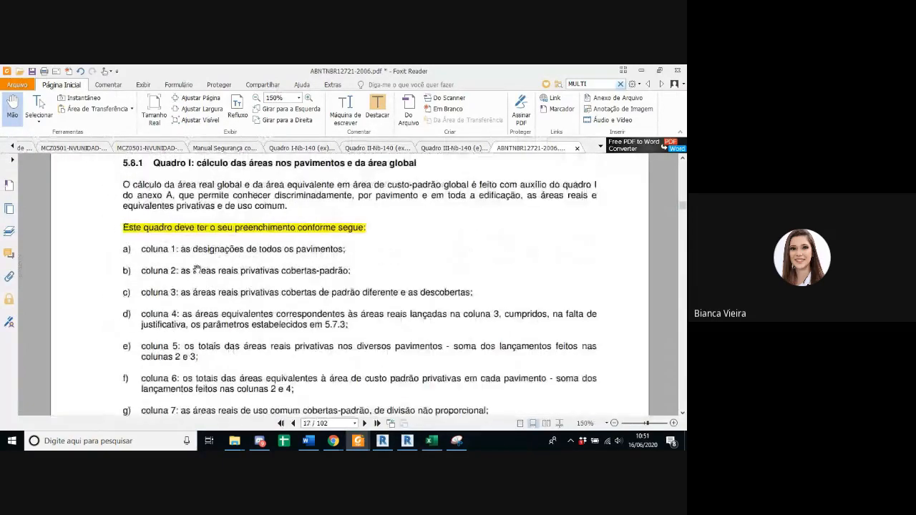
Step: Read the standard's descriptions of coluna 1 and coluna 2 in section 5.8.1
left_click_drag(193, 249, 340, 250)
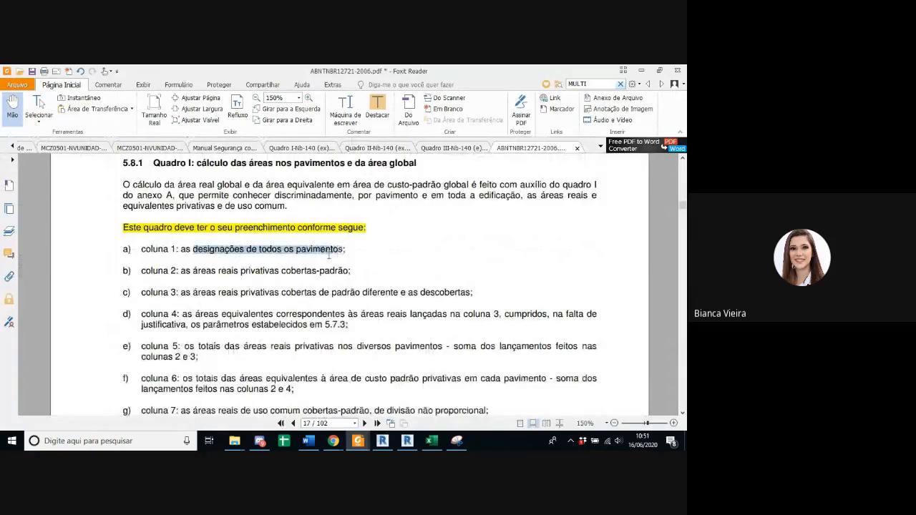
left_click_drag(152, 272, 349, 275)
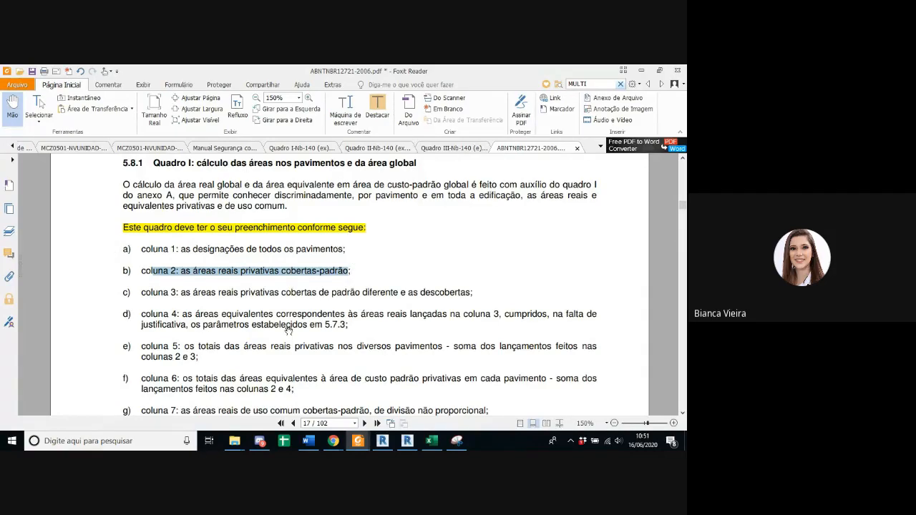
scroll(287, 330, "down", 1)
scroll(287, 330, "up", 1)
Step: Switch to the QUADROS NBR 12721 workbook in Excel and review QUADRO 1's numbered columns 1 to 8 against the standard
left_click(431, 441)
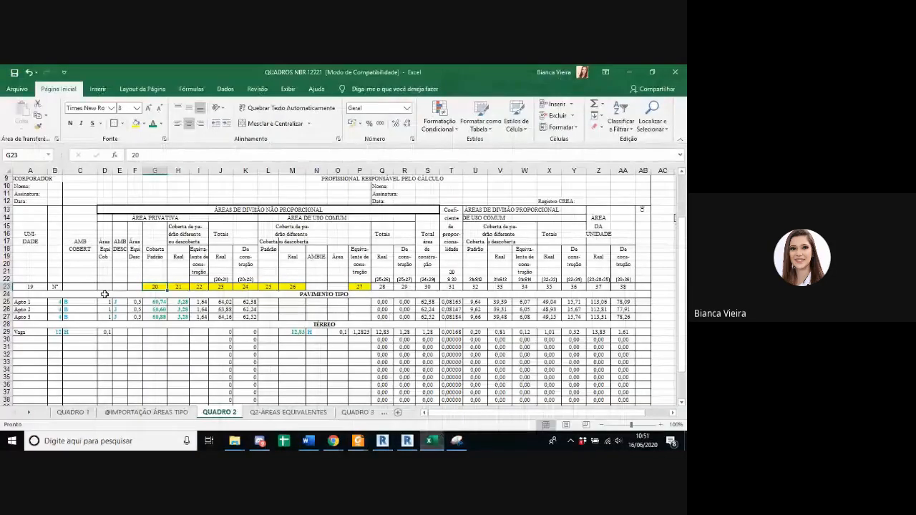
left_click(73, 413)
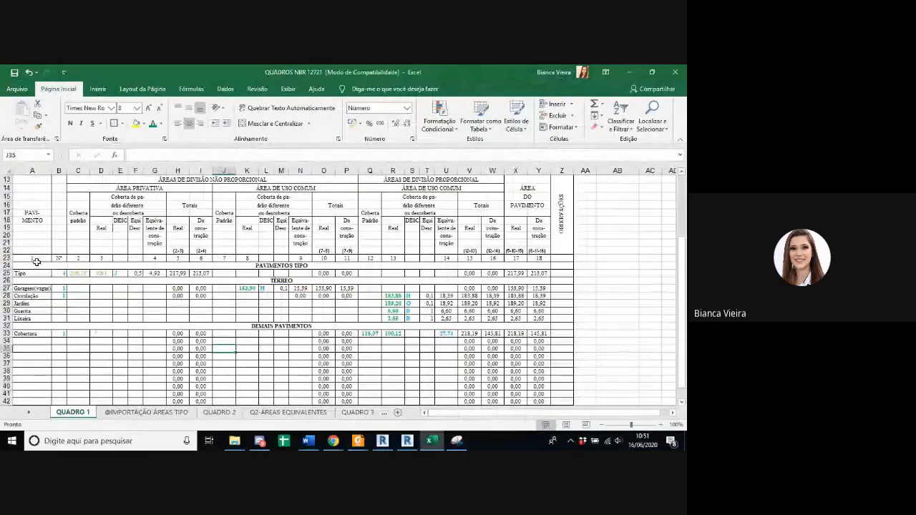
left_click(37, 262)
left_click(80, 259)
left_click(98, 259)
left_click(179, 259)
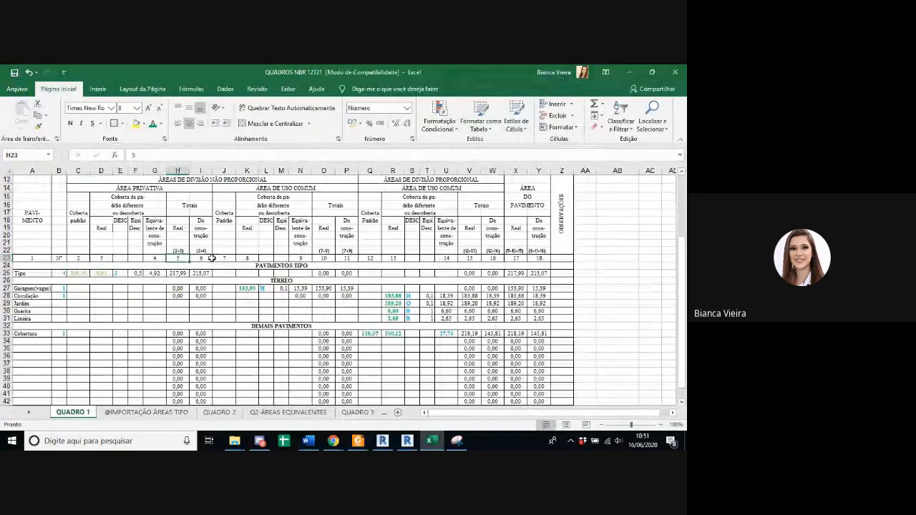
left_click(211, 258)
left_click(226, 258)
left_click(248, 259)
Step: Examine QUADRO 2's auxiliary columns B to F and the column 20 private area formulas for Apto 1, 2 and 3
left_click(207, 415)
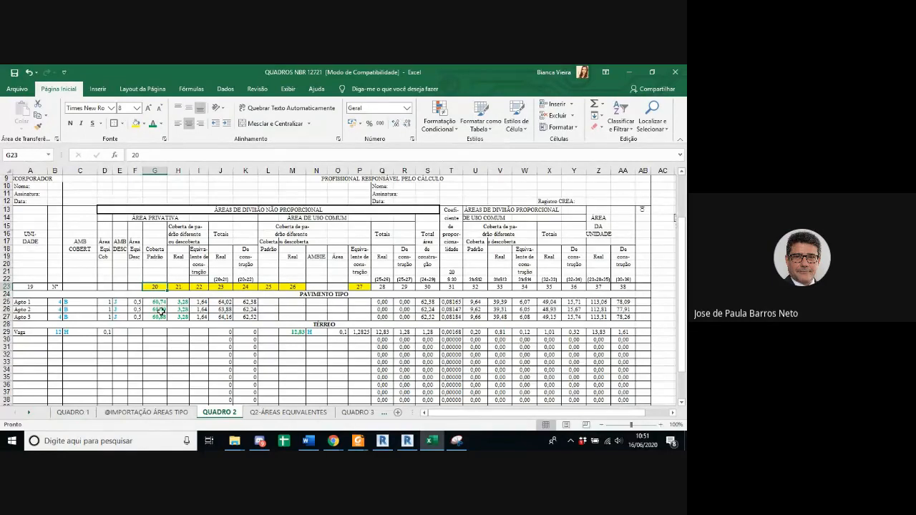
left_click_drag(135, 170, 57, 173)
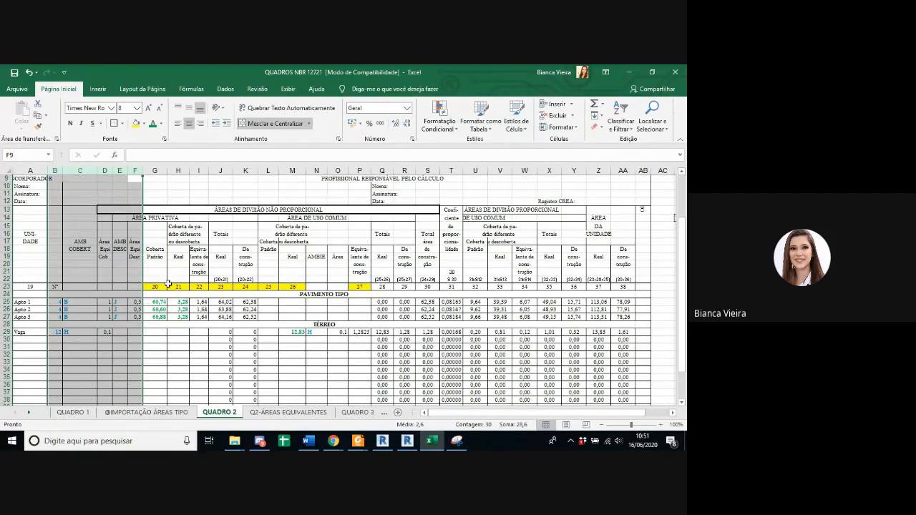
left_click(158, 302)
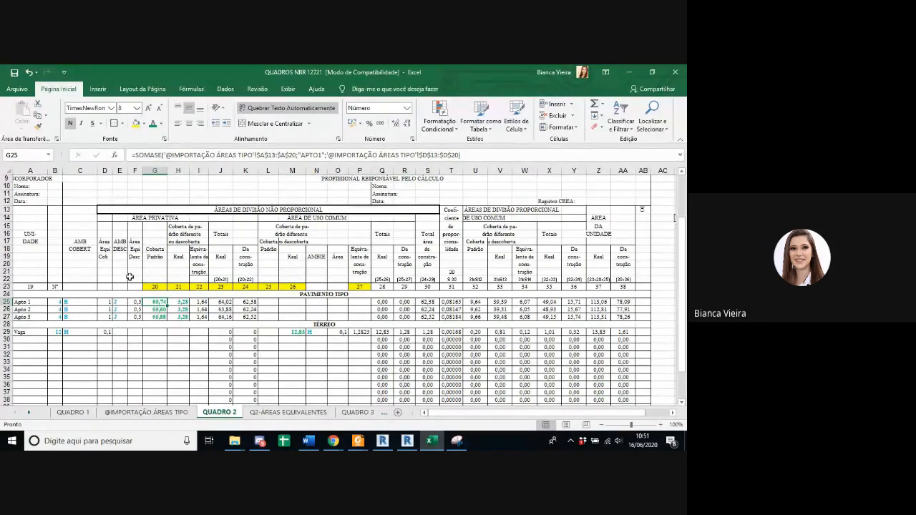
left_click(157, 309)
left_click(157, 317)
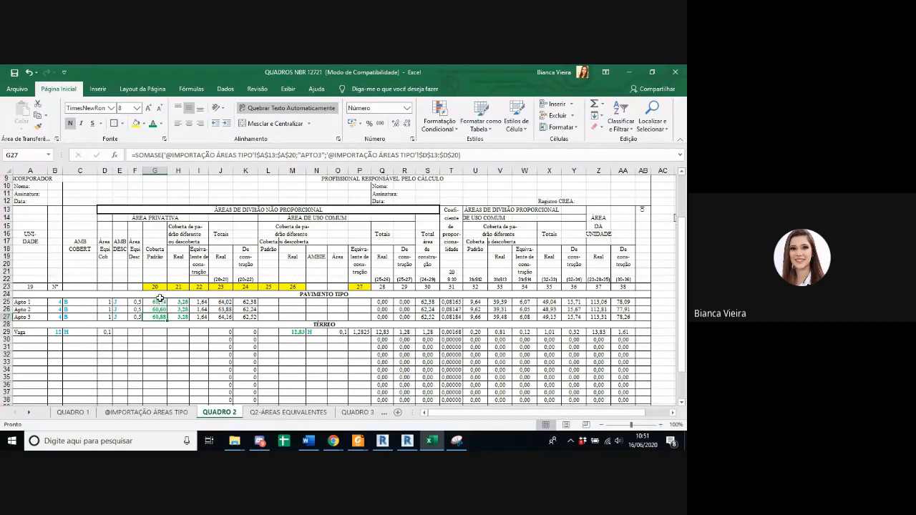
Step: Switch to Revit and inspect the first apartment's coloured area and its jardineira on the QUADROS NBR sheet
left_click(408, 442)
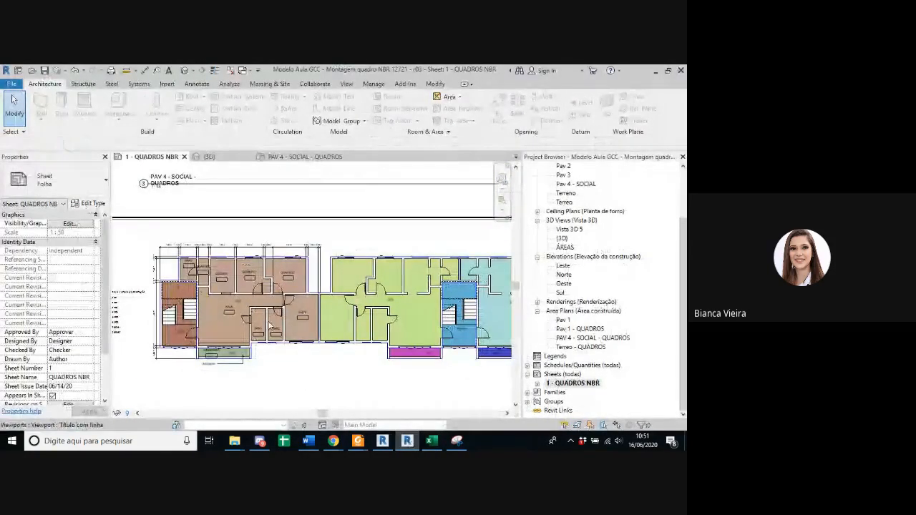
middle_click_drag(324, 312, 231, 313)
scroll(120, 329, "down", 2)
middle_click_drag(119, 329, 262, 328)
scroll(250, 327, "up", 4)
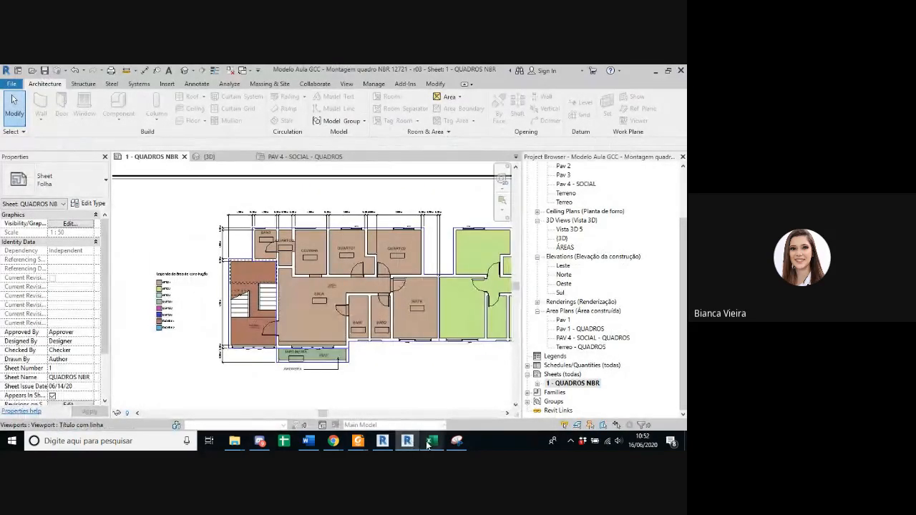
Step: Switch back to Excel and examine the column 21 areas and column 22 equivalent areas of the three apartments in QUADRO 2
mouse_move(432, 441)
left_click(433, 417)
left_click_drag(178, 302, 200, 317)
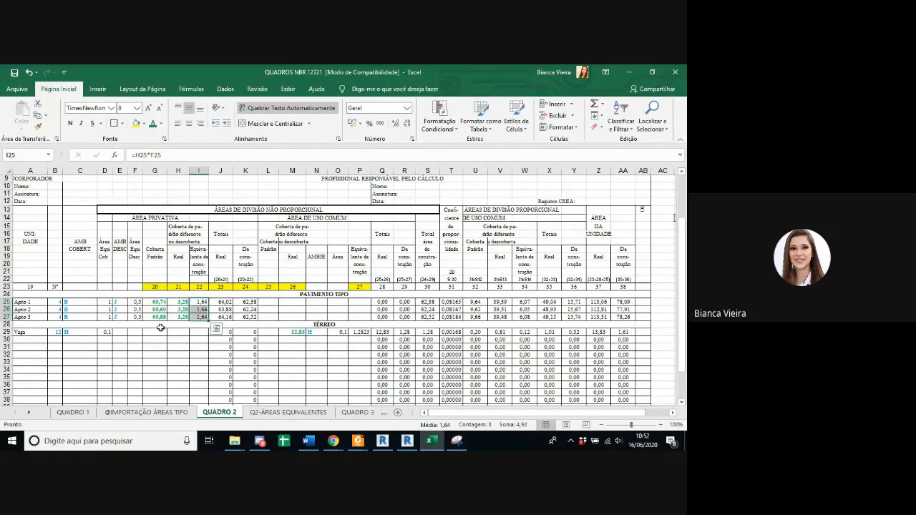
Step: Examine the Vaga row's column 26 real area, its equivalence coefficient and its column 27 equivalent area in QUADRO 2
left_click(25, 332)
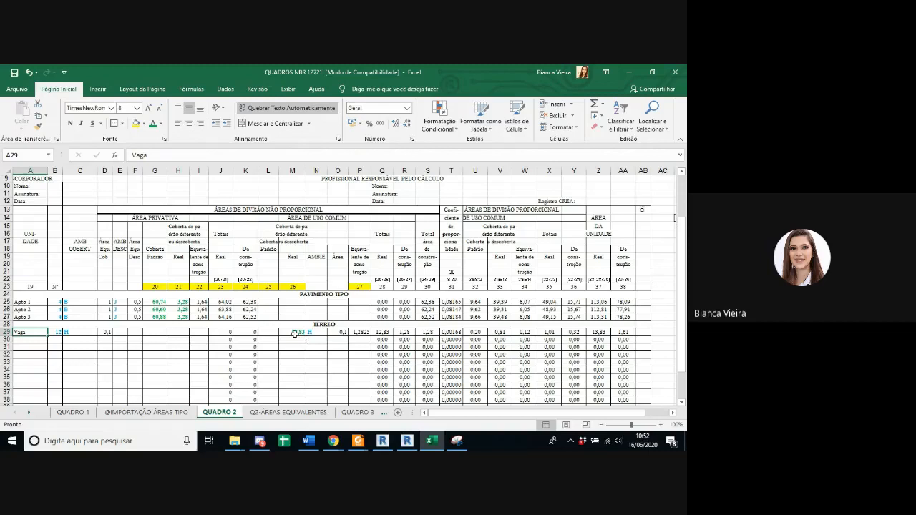
left_click(296, 333)
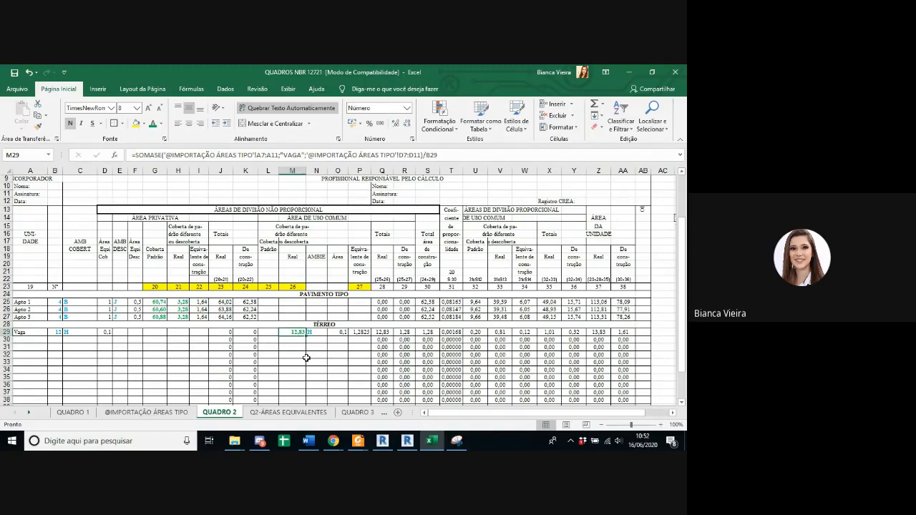
left_click(336, 332)
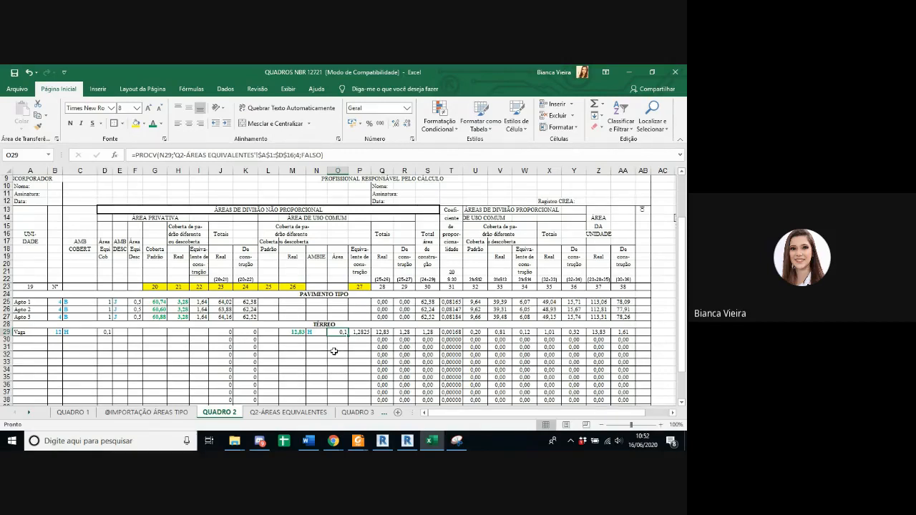
left_click(365, 332)
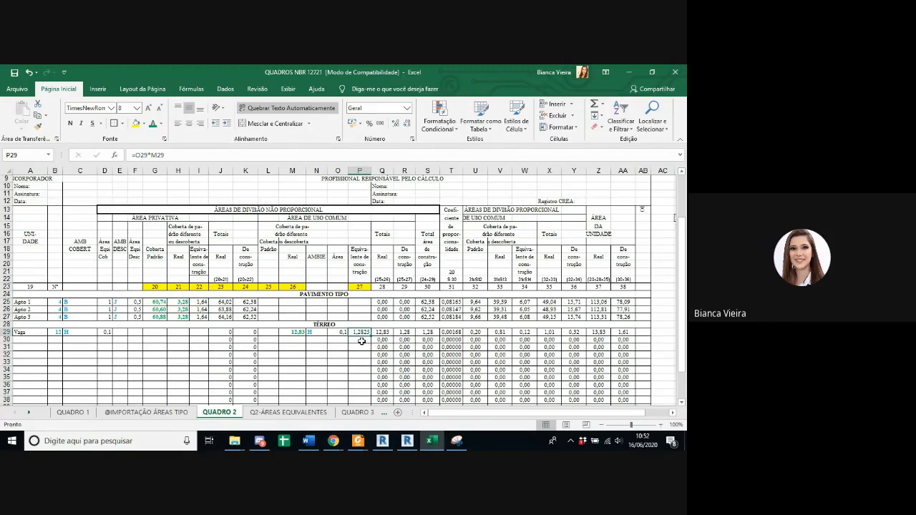
left_click_drag(295, 332, 357, 330)
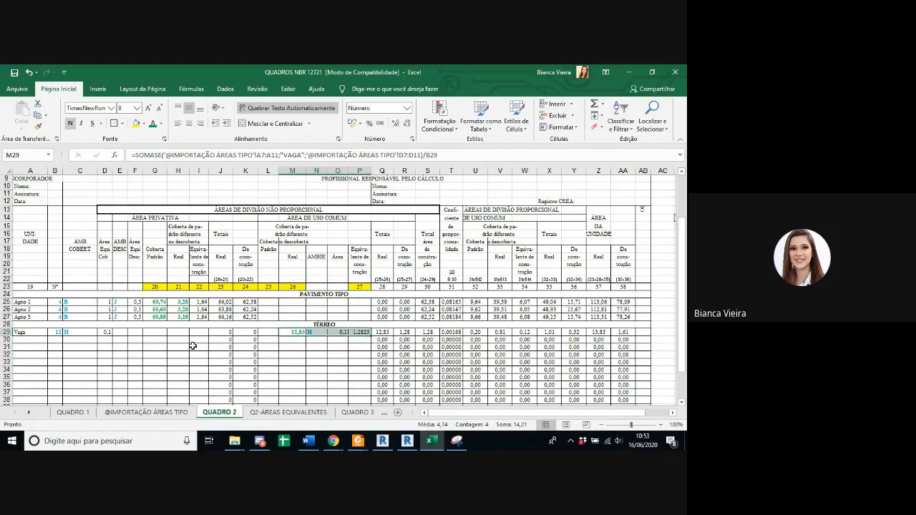
Step: Highlight in yellow the column 20, 21 and 22 private areas of Apto 1, 2 and 3
left_click(199, 302)
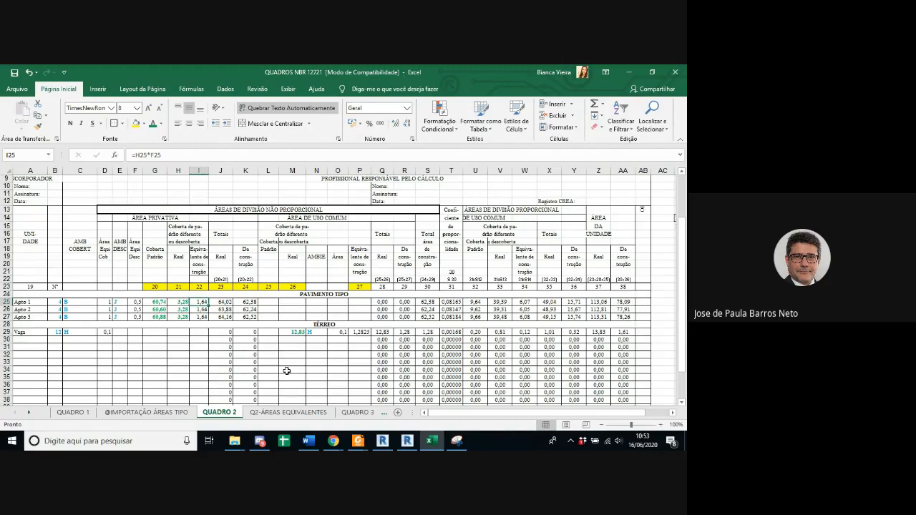
key("Left")
key("Left")
key("Up")
key("Up")
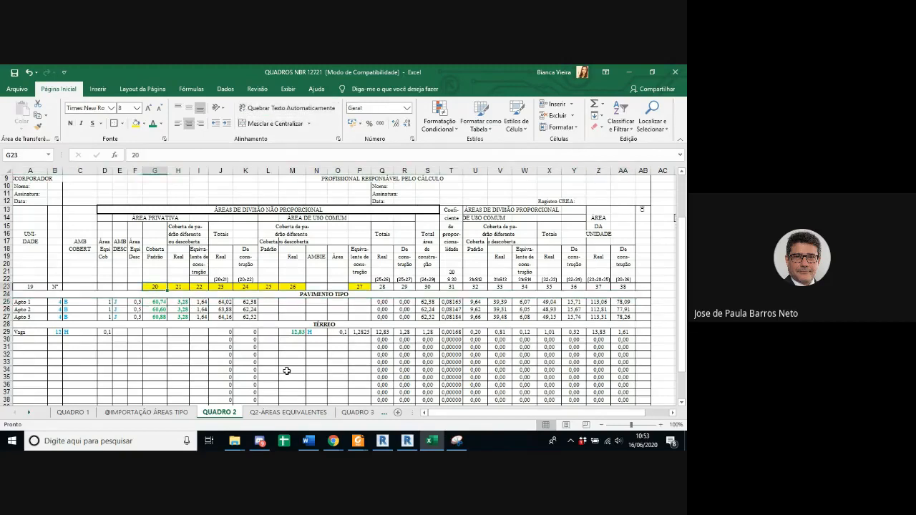
key("Right")
key("Right")
key("Right")
key("Left")
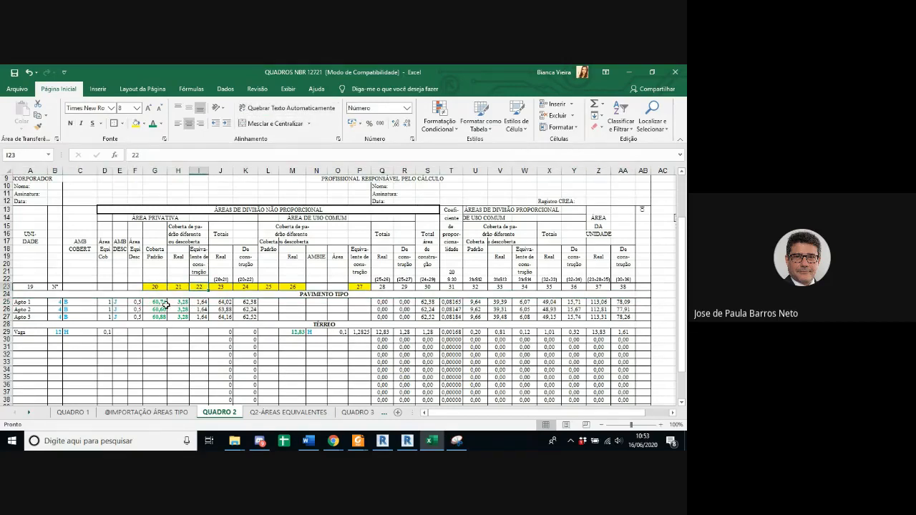
left_click_drag(147, 302, 229, 310)
left_click(135, 123)
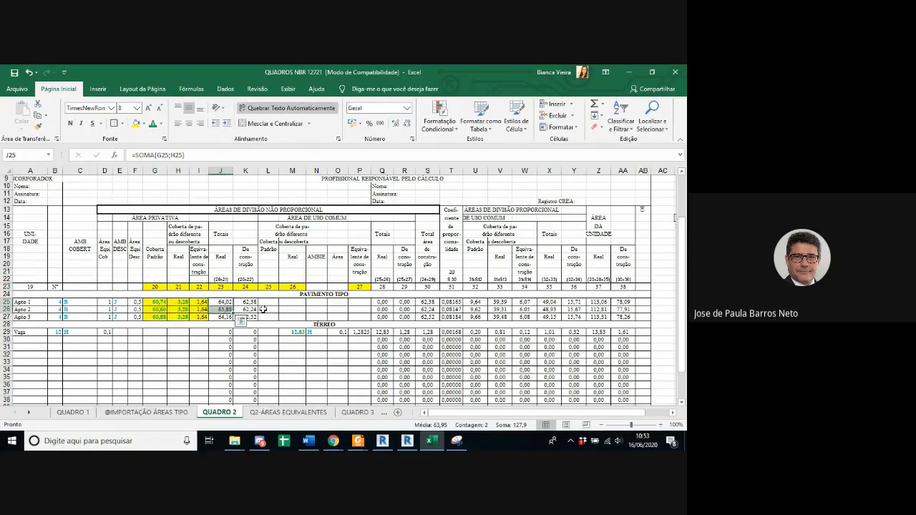
Step: Inspect Apto 1's column 23 and 24 total formulas against the (20+21) heading and the areas they add up
left_click(221, 279)
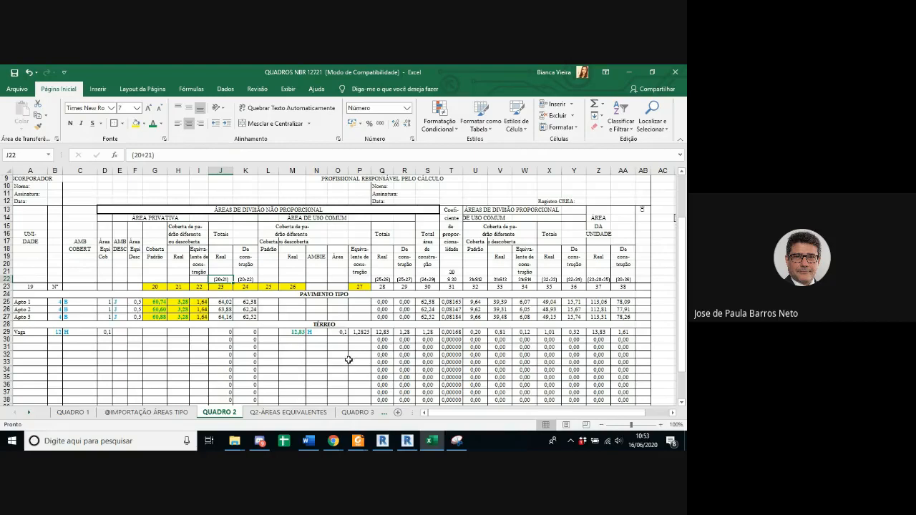
left_click(163, 287)
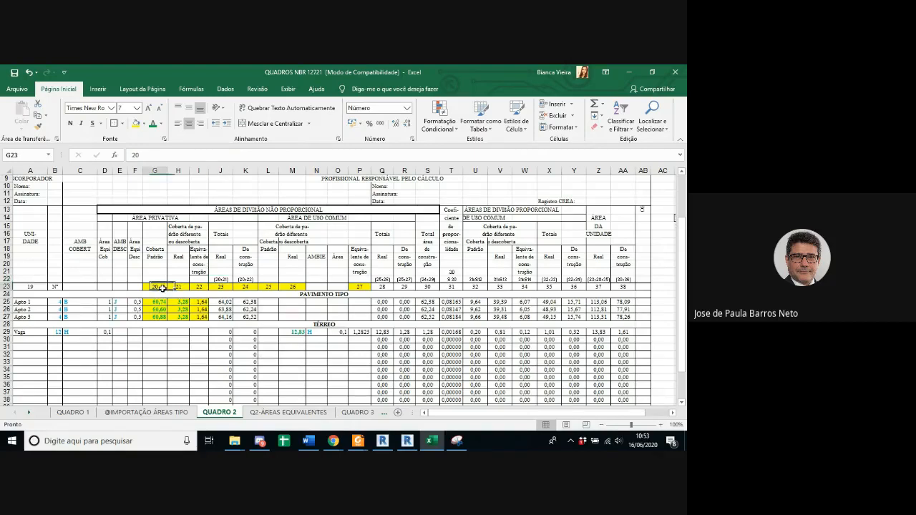
left_click_drag(156, 302, 192, 303)
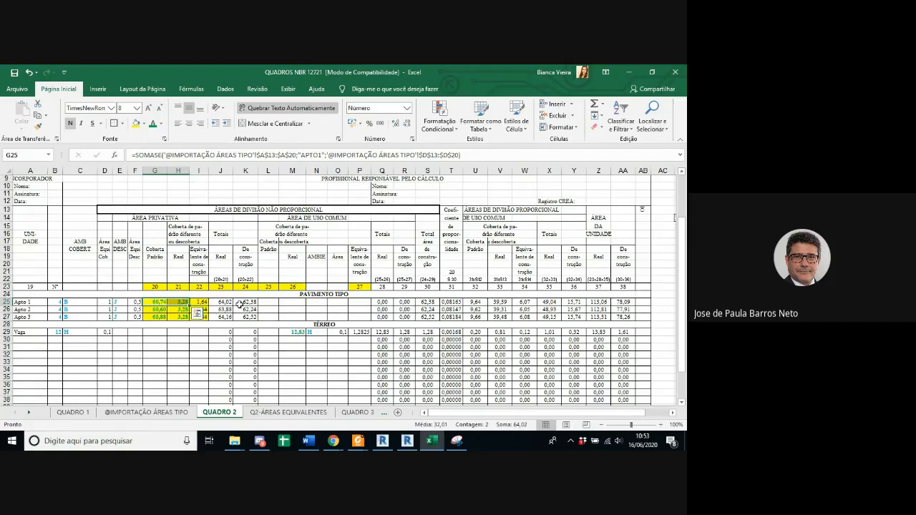
left_click(247, 301)
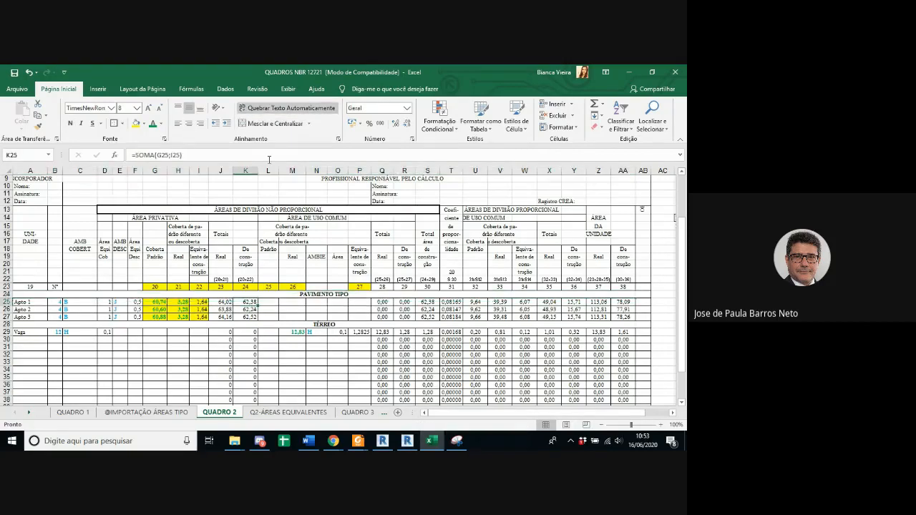
left_click(224, 301)
left_click(210, 154)
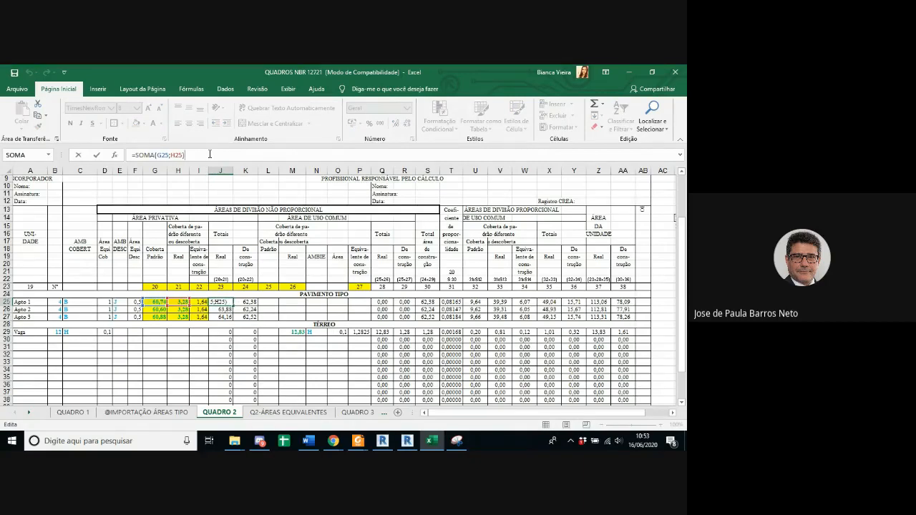
key("Escape")
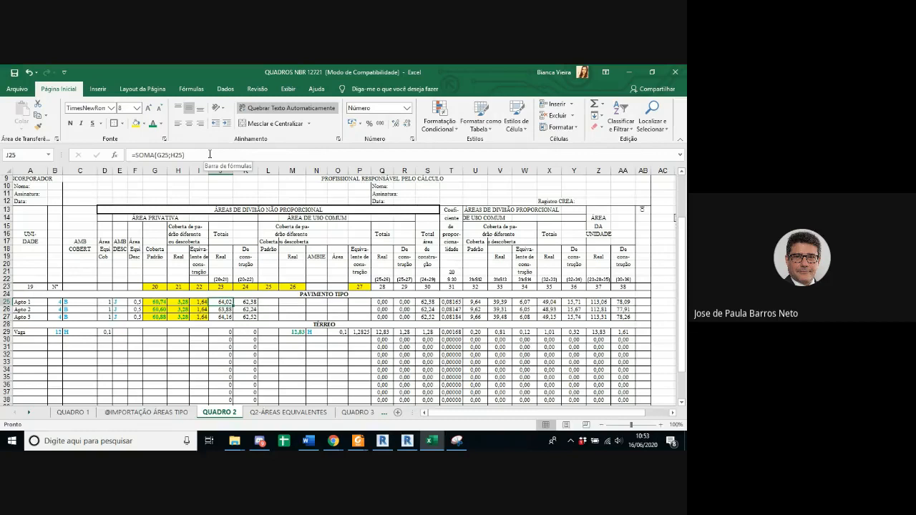
Step: Inspect which cells Apto 2's real total in column 23 and construction total in column 24 add up
key("Down")
left_click(209, 154)
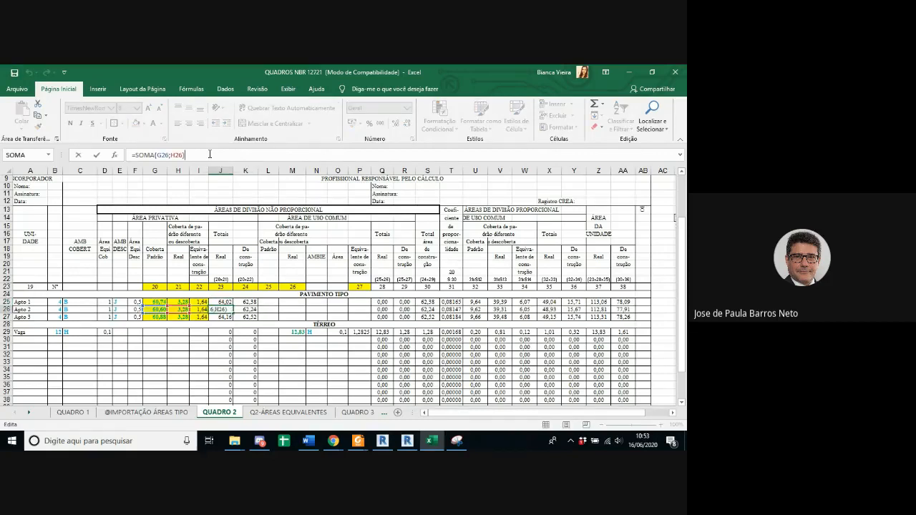
key("Escape")
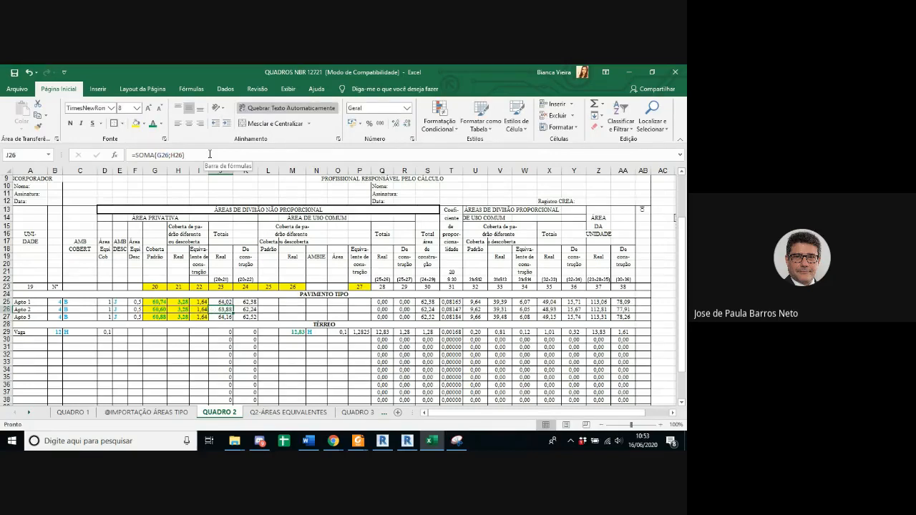
key("Right")
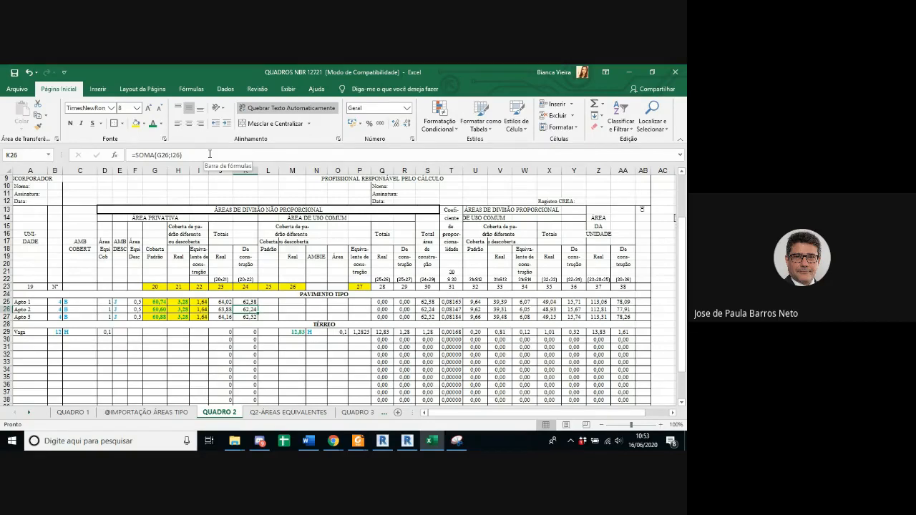
left_click(210, 155)
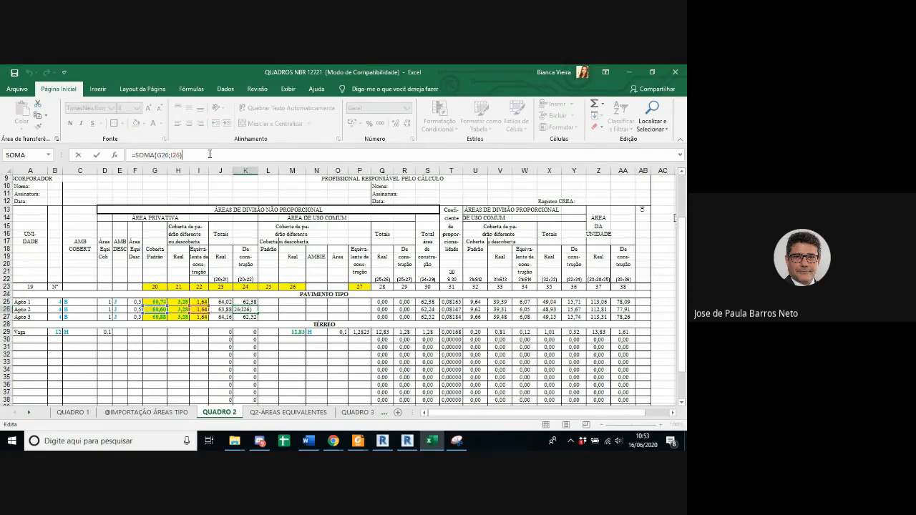
key("Escape")
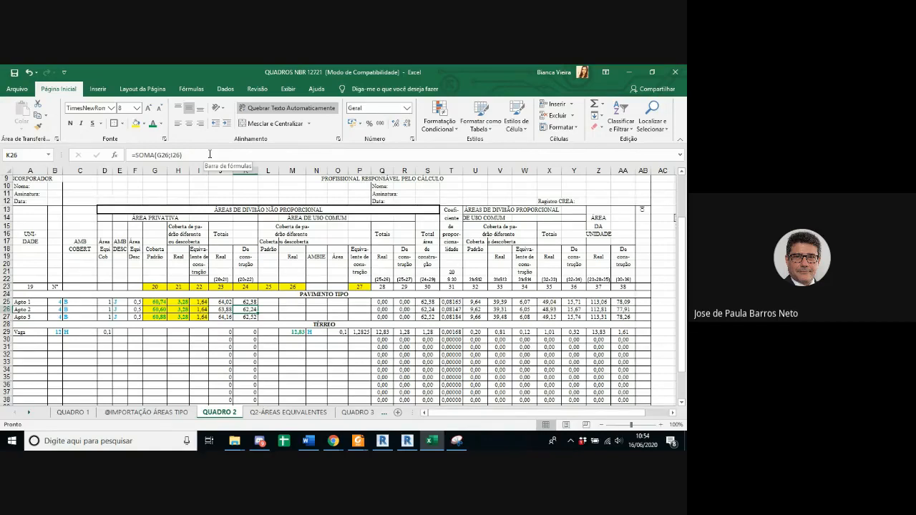
Step: Inspect the formula behind the Vaga's real common-use area in column 26
key("Down")
key("Down")
key("Down")
key("Right")
key("Right")
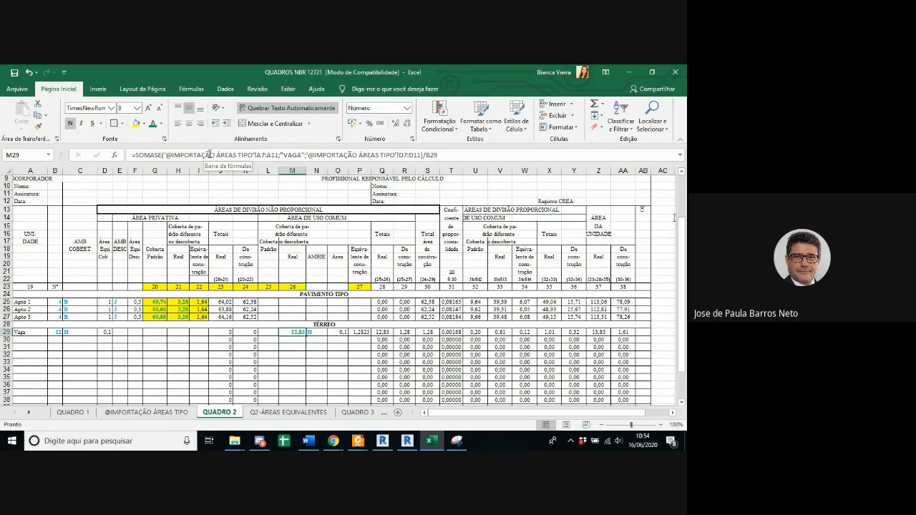
Step: Highlight in yellow the column 30 number and its (24+29) note, plus Apto 1's totals in columns 24 and 30
left_click(428, 286)
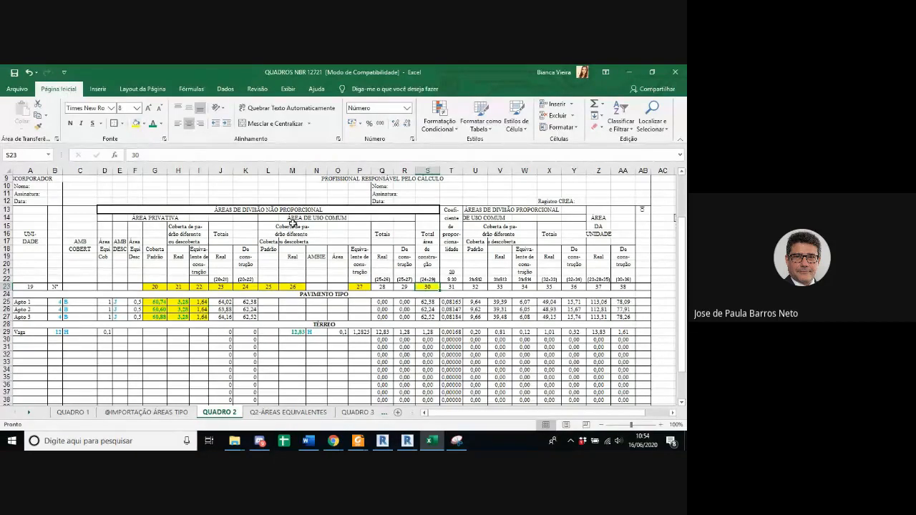
left_click(427, 279)
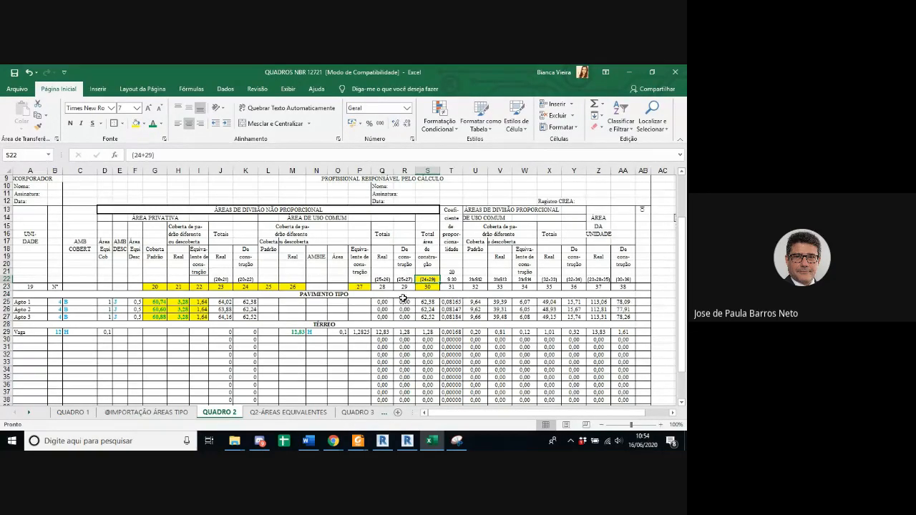
left_click(249, 286)
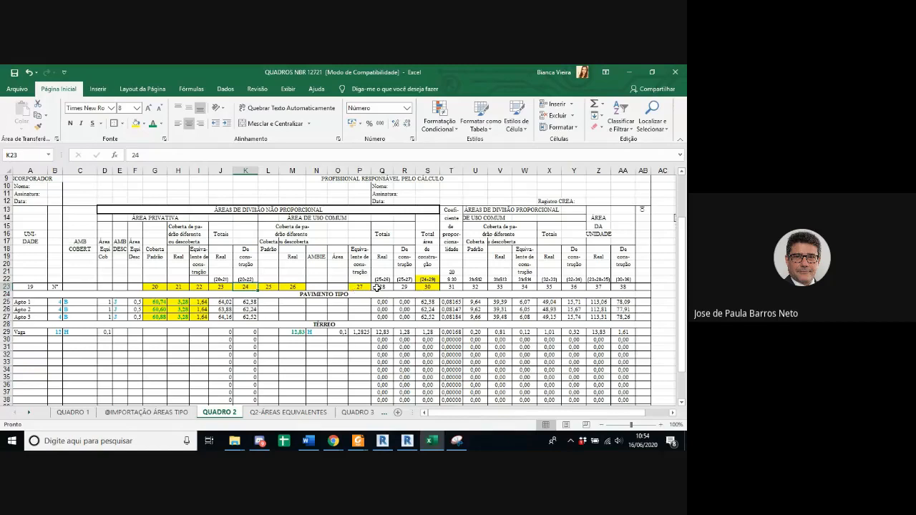
left_click_drag(404, 301, 405, 317)
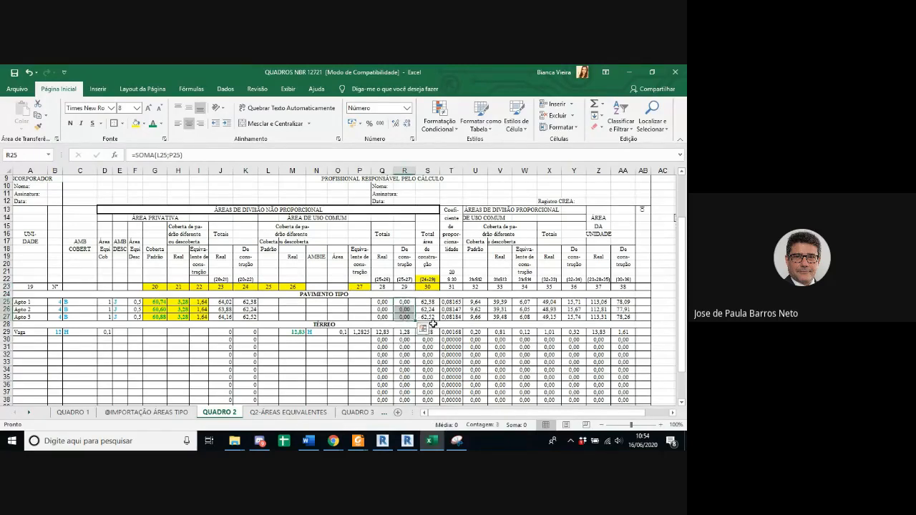
left_click(430, 301)
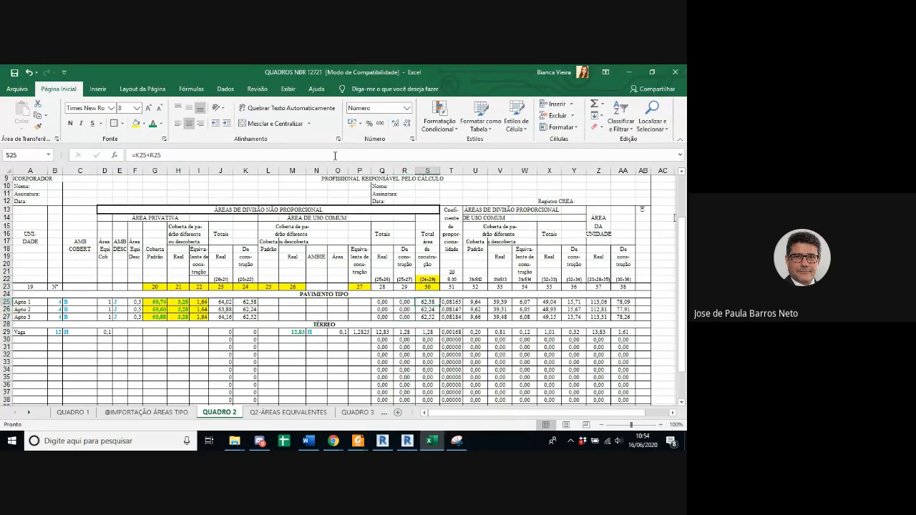
left_click(248, 302, "ctrl")
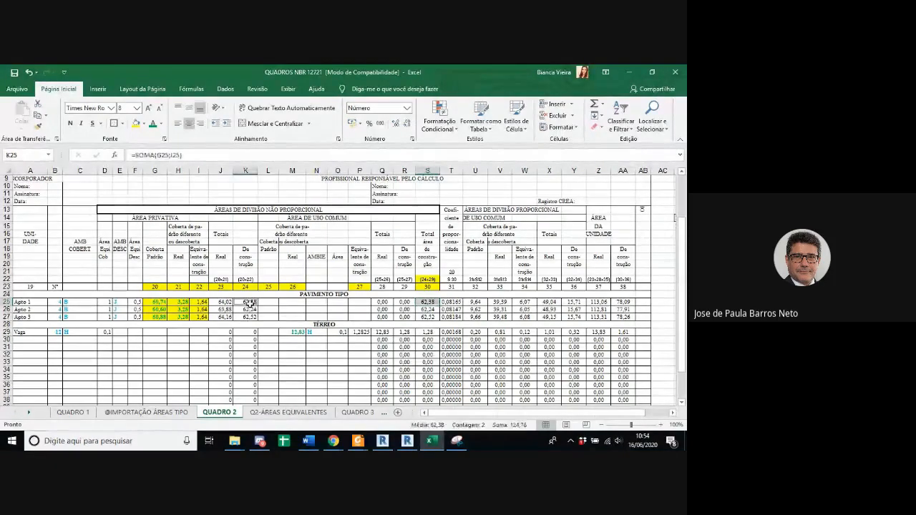
left_click(136, 124)
left_click(287, 341)
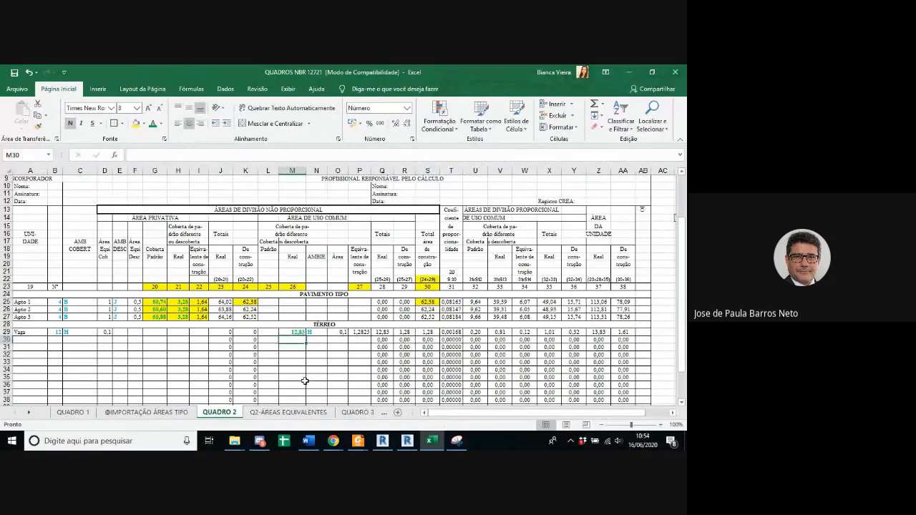
Step: Compare Apto 1's column 30 and 24 totals with the Vaga's column 26 area under the non-proportional common-use headings
left_click(428, 302)
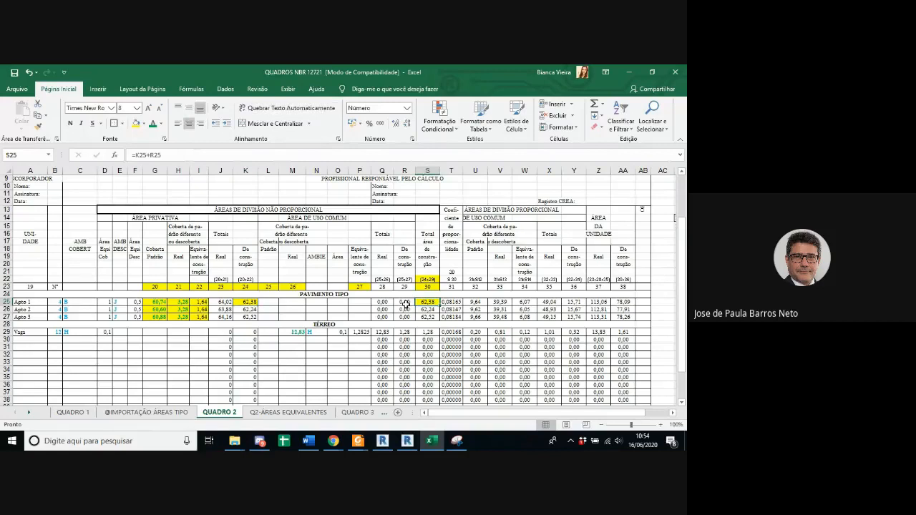
left_click(256, 303)
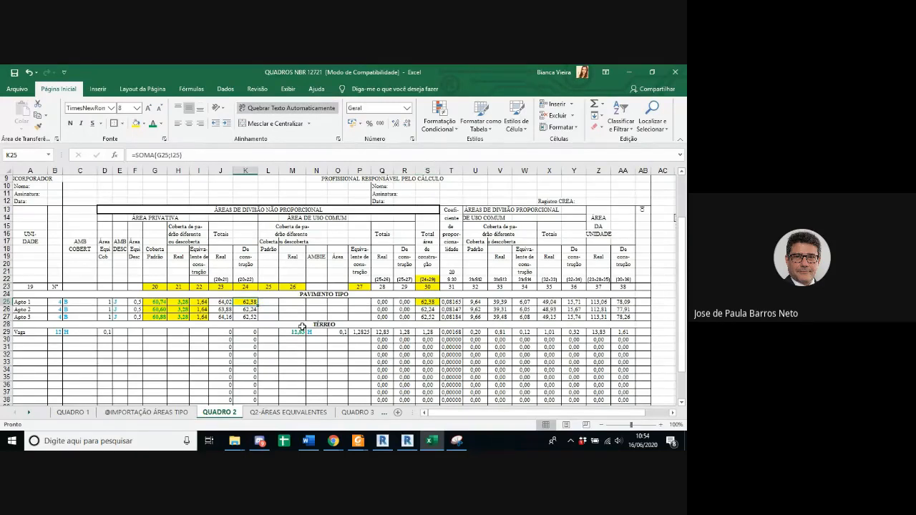
left_click(41, 333)
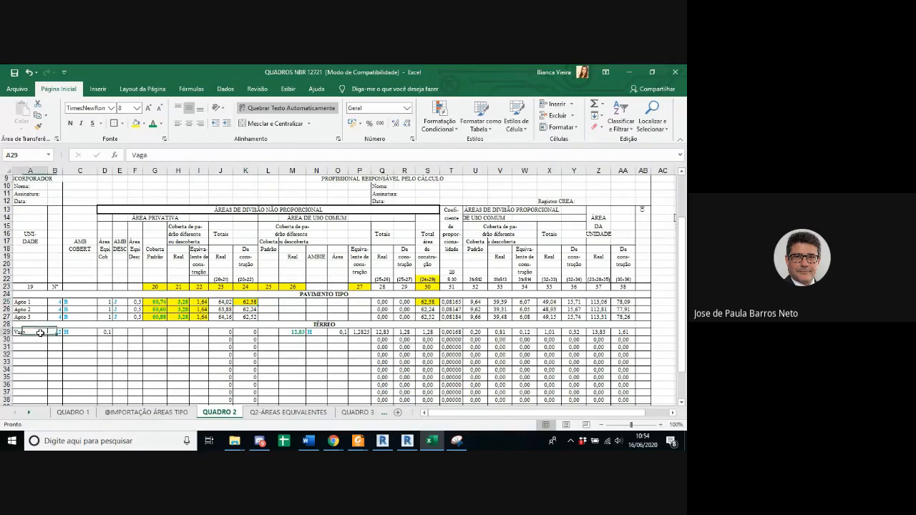
left_click(295, 333)
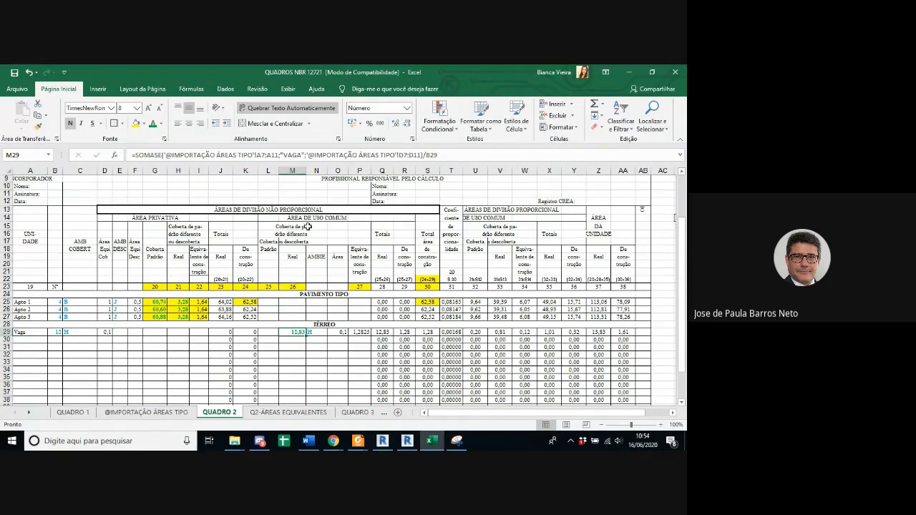
left_click(273, 209)
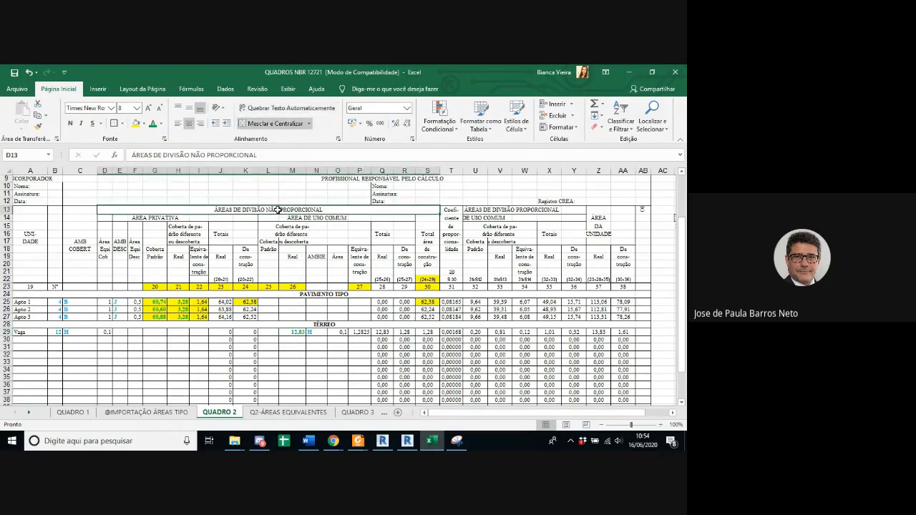
left_click(293, 218)
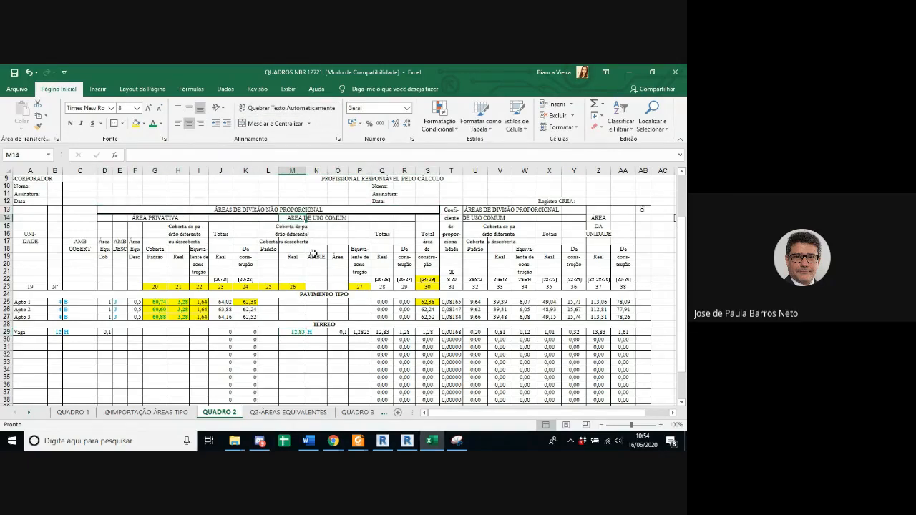
left_click(299, 333)
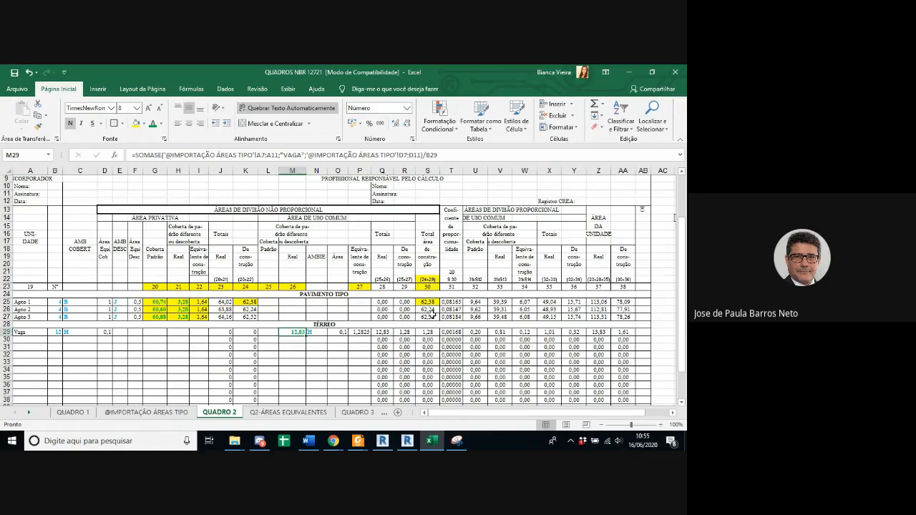
Step: Highlight in yellow the Vaga row's values in columns 24, 29 and 30, and check which cells column 30 adds
left_click(428, 332)
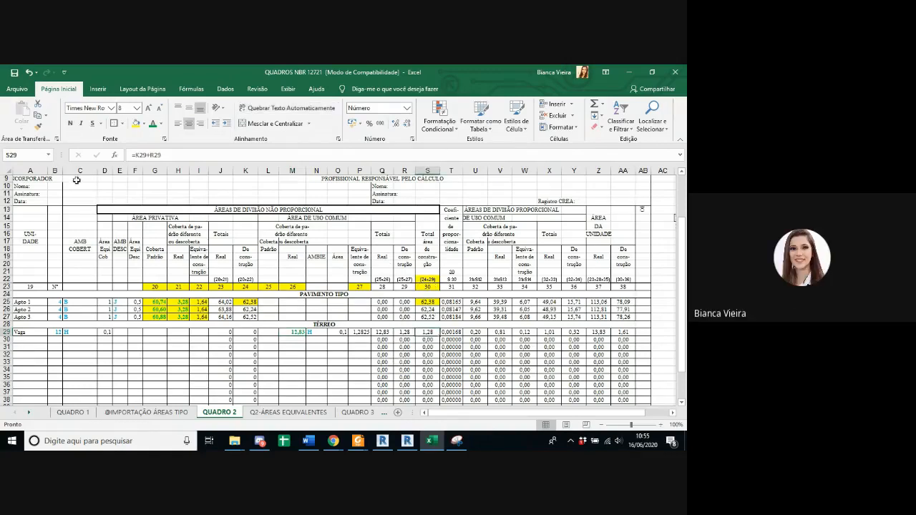
left_click(135, 125)
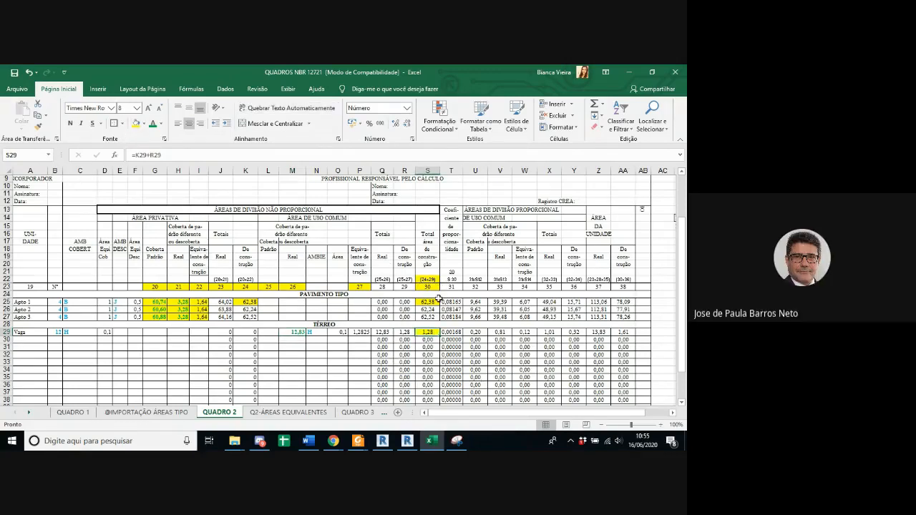
left_click(403, 333)
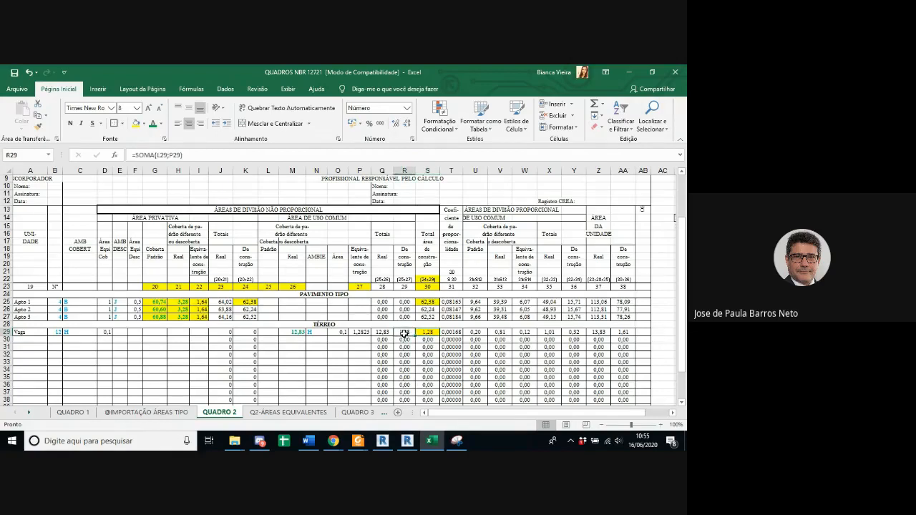
left_click(252, 333, "ctrl")
left_click(135, 124)
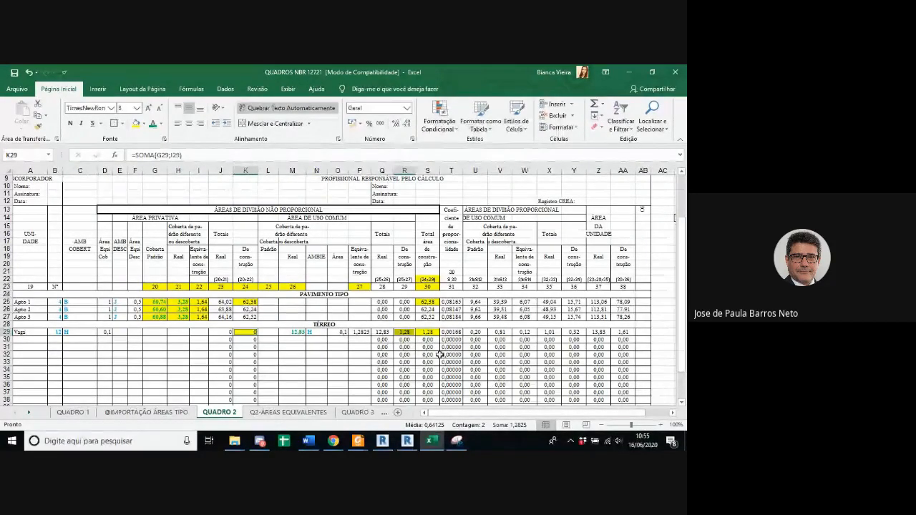
left_click(430, 334)
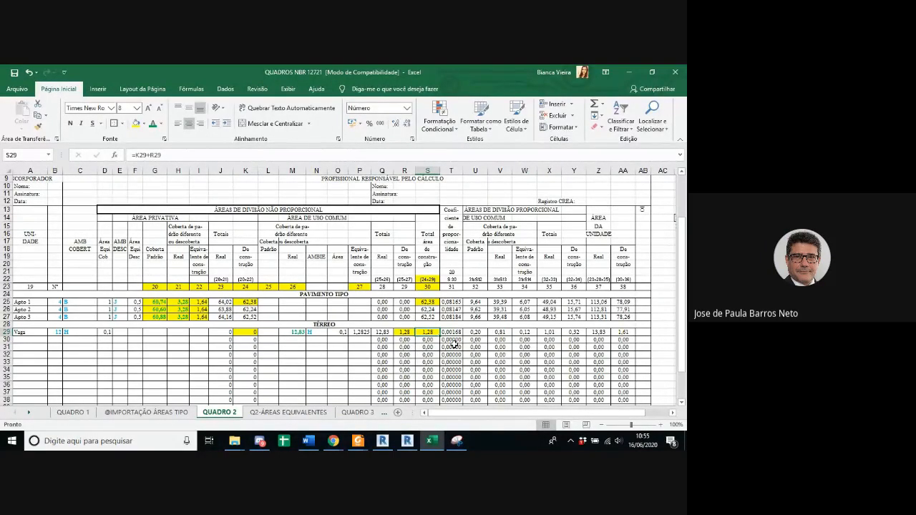
Step: Examine the Totais row's formulas for columns 24 and 28 and the extent of its totals across columns 20 to 38
scroll(313, 357, "down", 2)
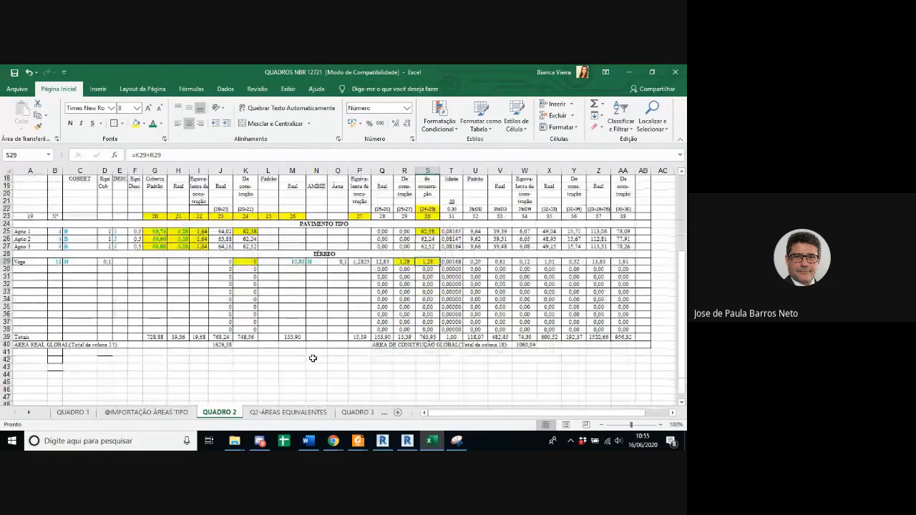
scroll(313, 358, "up", 1)
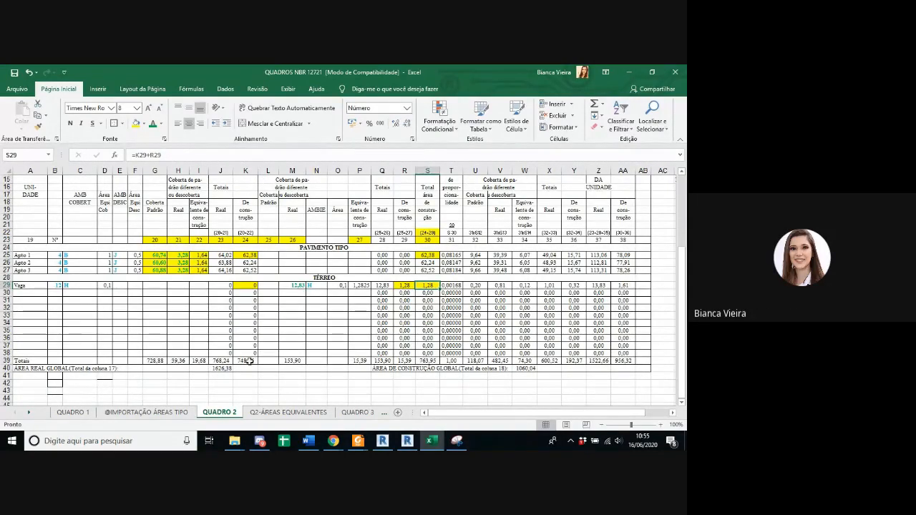
left_click(248, 361)
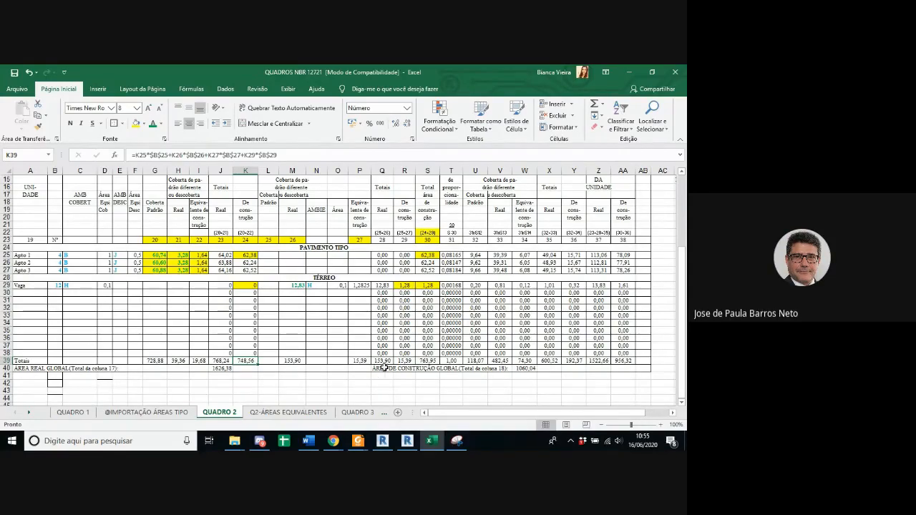
left_click(384, 361)
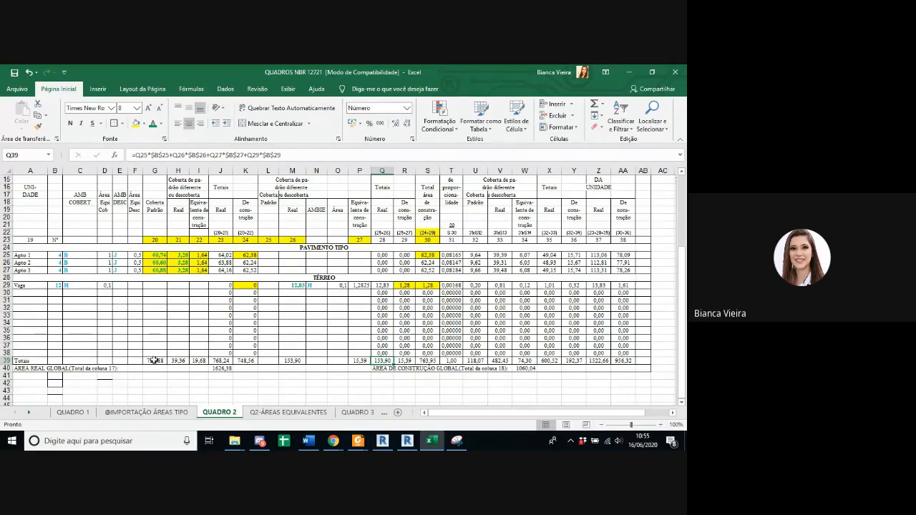
left_click_drag(154, 360, 621, 363)
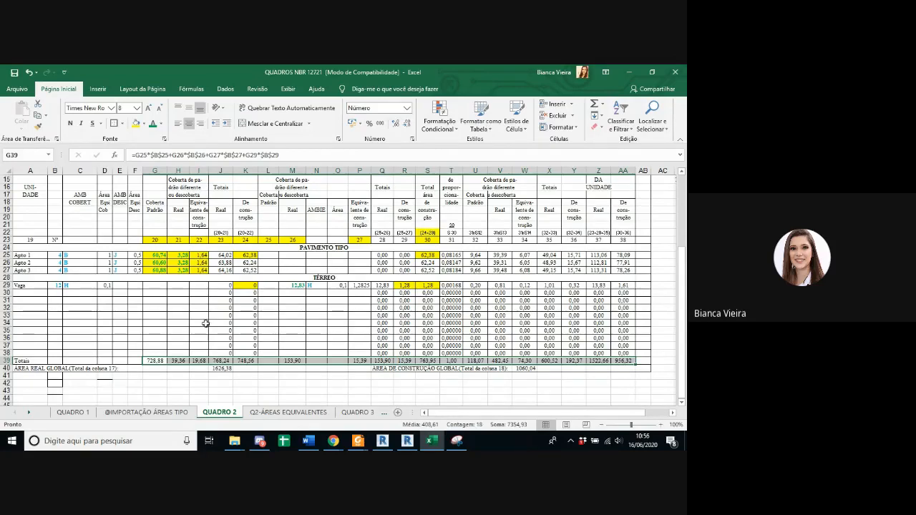
Step: Trace how the column 24 construction total in the Totais row multiplies each unit's area by its quantity
left_click(245, 360)
left_click(273, 157)
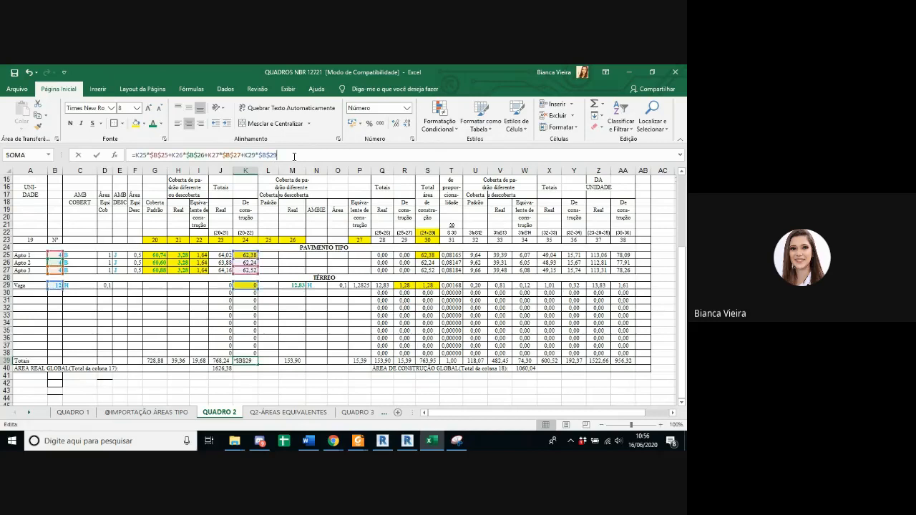
key("Escape")
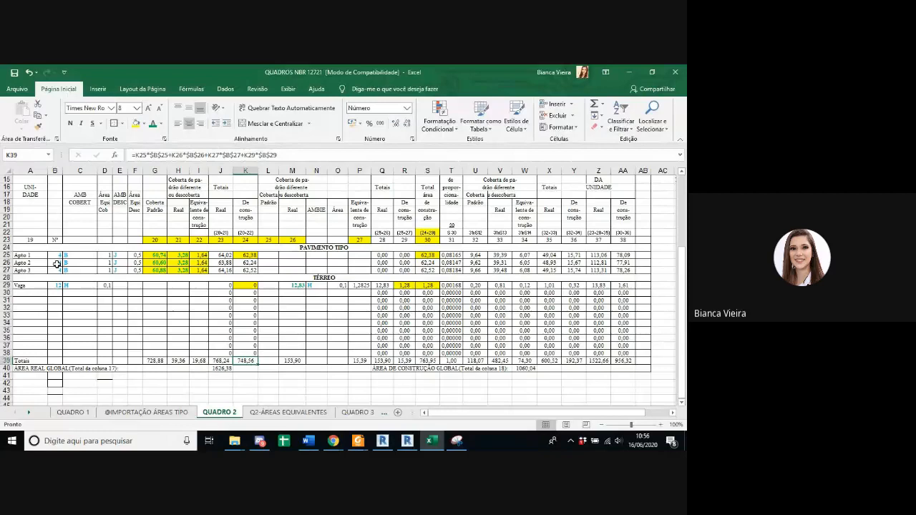
left_click(245, 256)
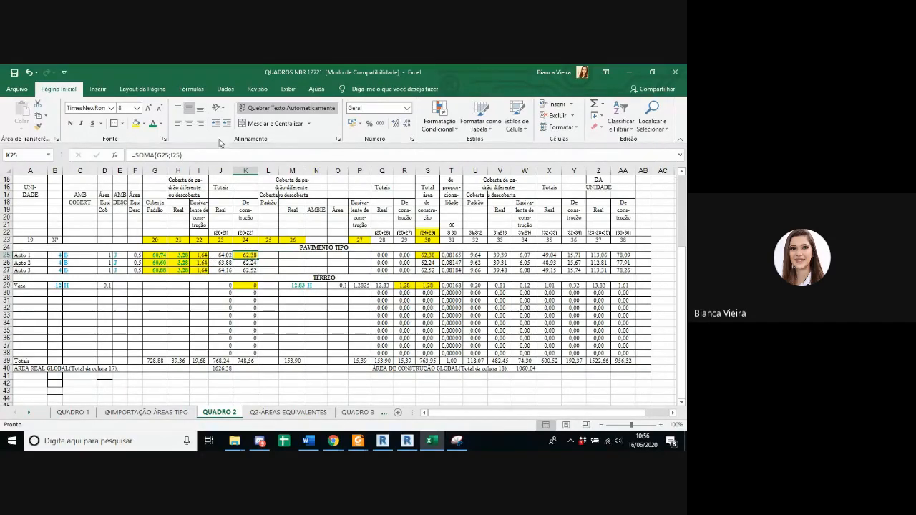
left_click(246, 360)
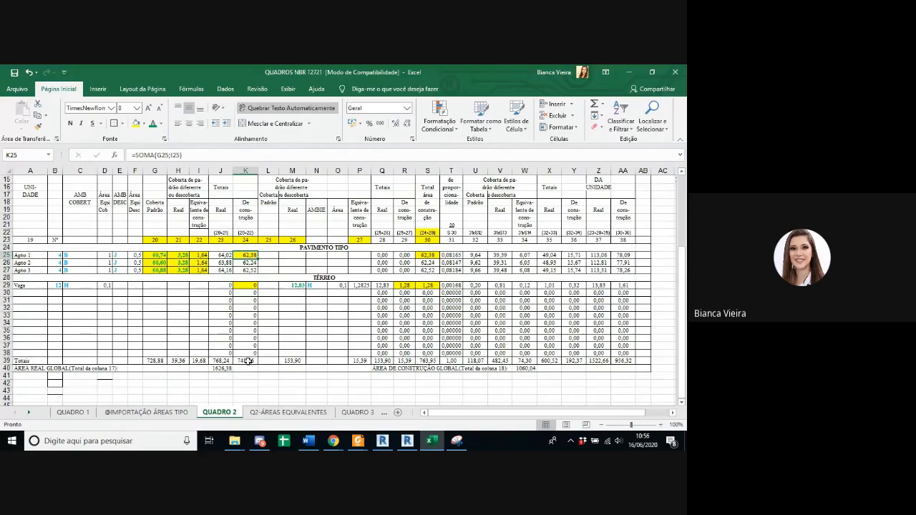
left_click(210, 154)
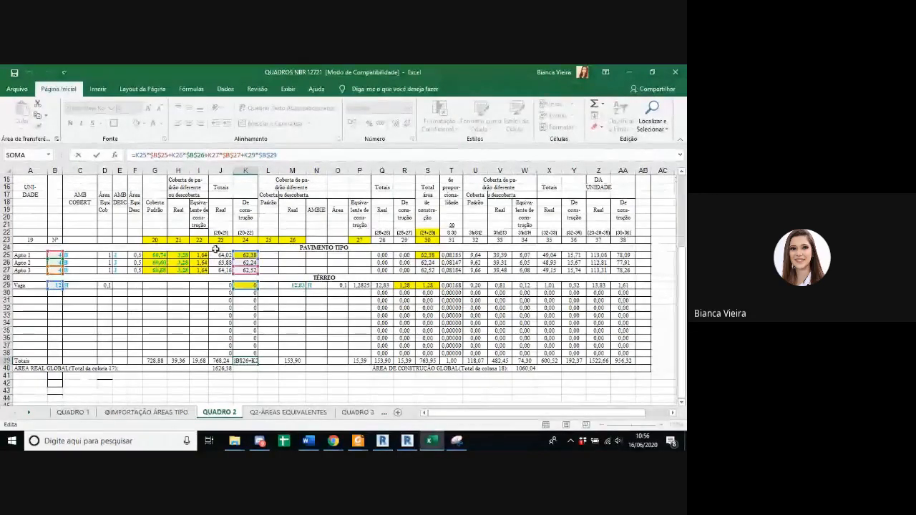
key("ctrl+Return")
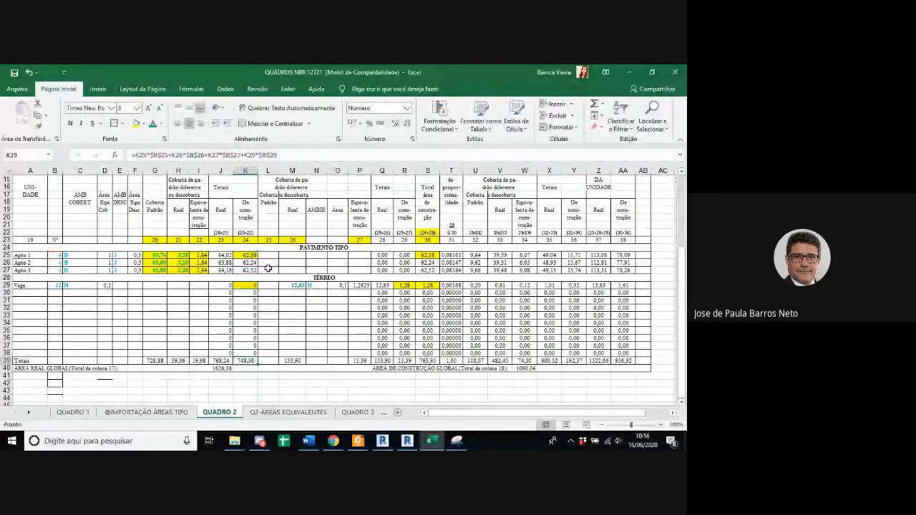
left_click(290, 155)
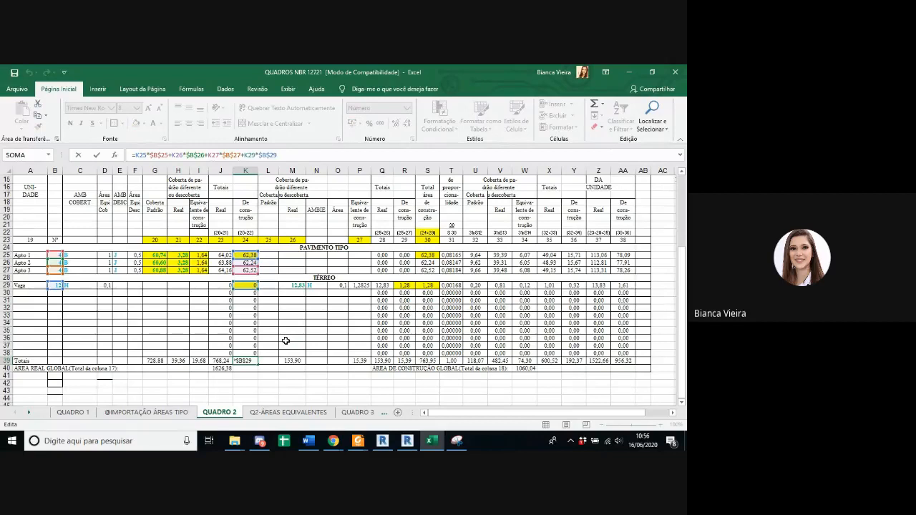
key("ctrl+Return")
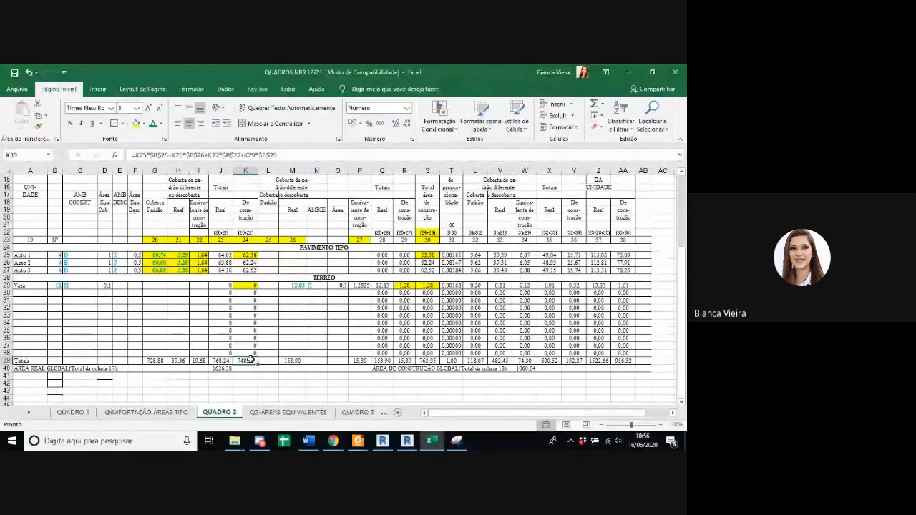
Step: Trace the cells behind the column 23 real private area in the Totais row, including Apto 1's real total
key("Left")
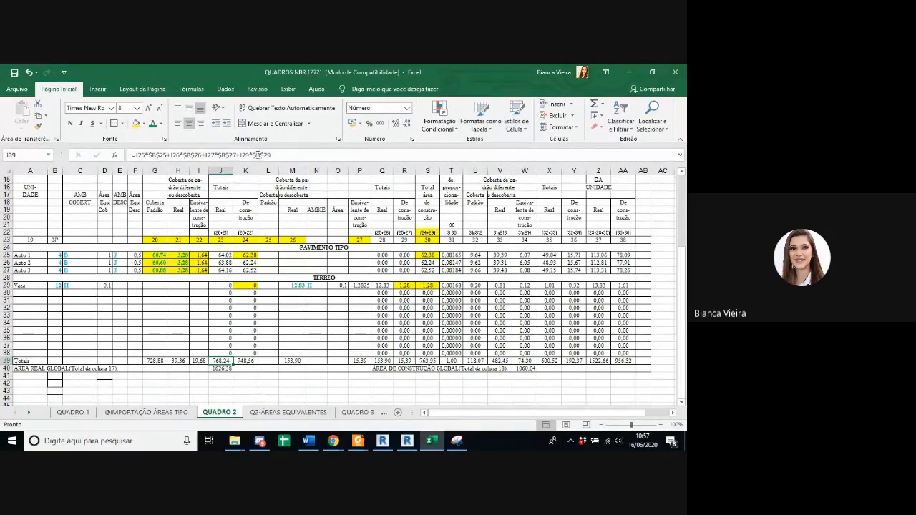
left_click(257, 154)
left_click(225, 255)
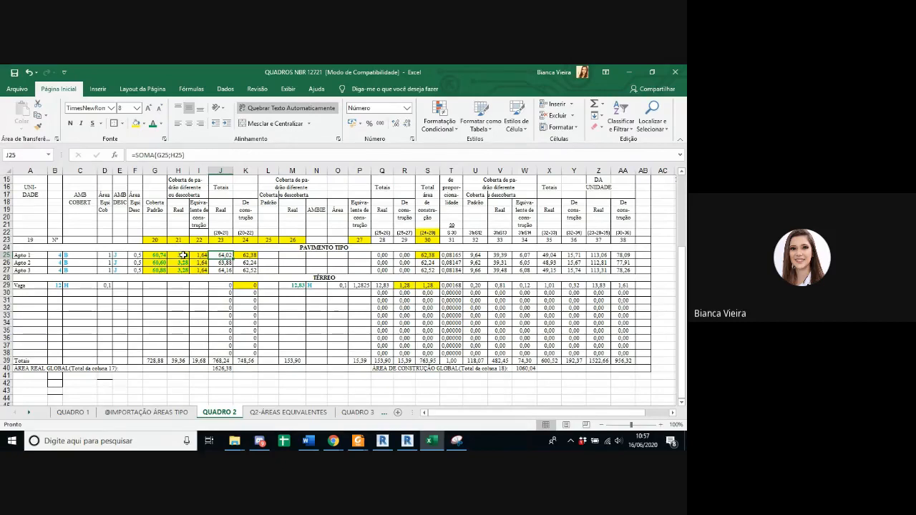
double_click(224, 358)
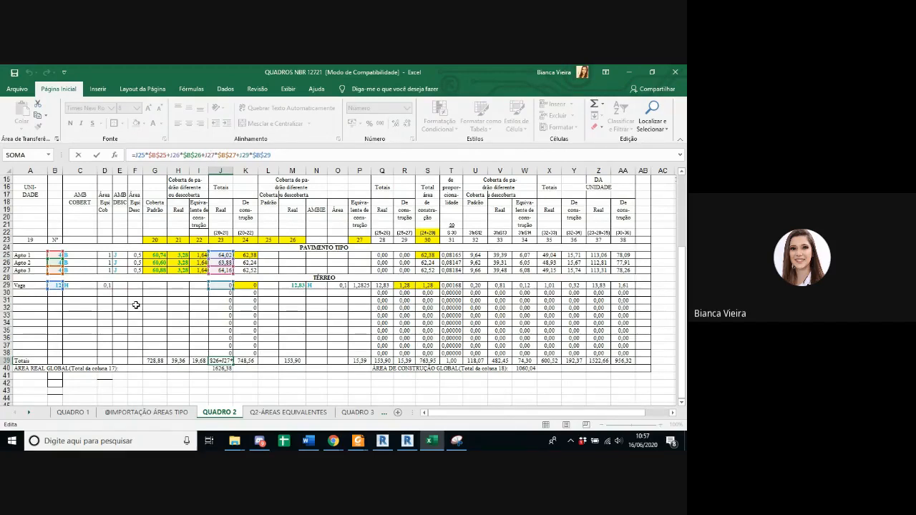
key("Return")
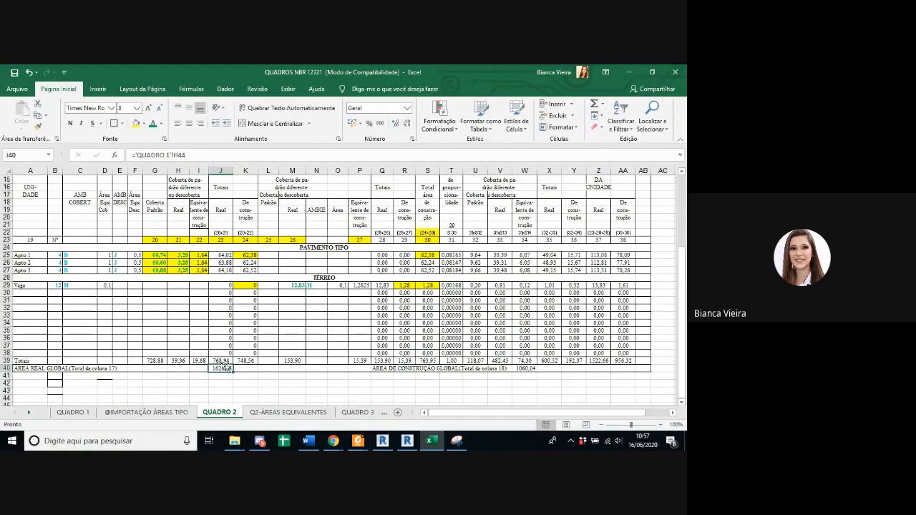
left_click(225, 361)
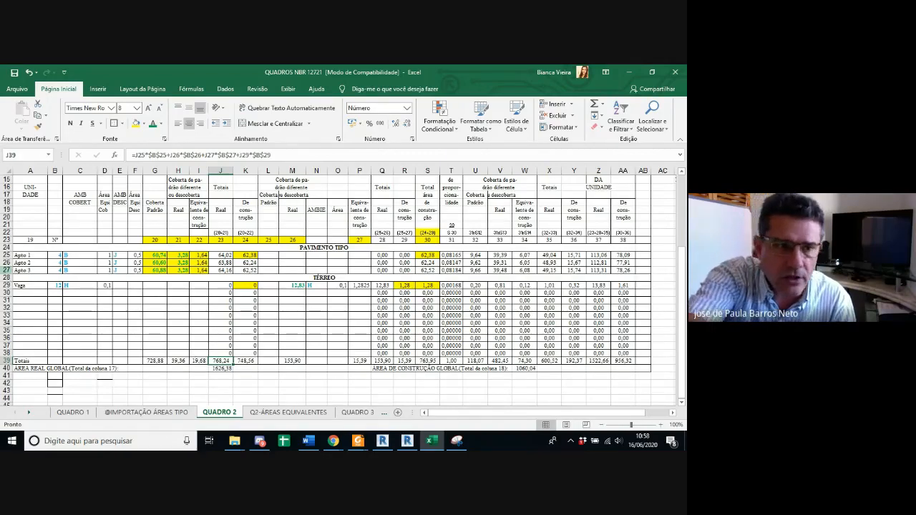
Step: Review the Térreo rows and the Nº quantities of the apartments and Vaga against the column 24 total formula
left_click(6, 278)
left_click_drag(6, 278, 6, 354)
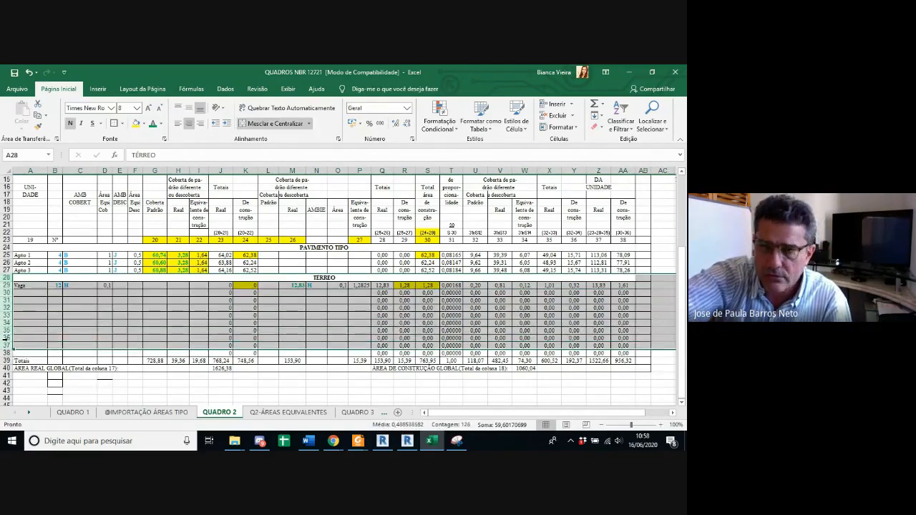
left_click(32, 255)
left_click_drag(59, 255, 57, 271)
mouse_move(57, 239)
left_mouse_down()
mouse_move(57, 292)
mouse_move(55, 248)
left_mouse_up()
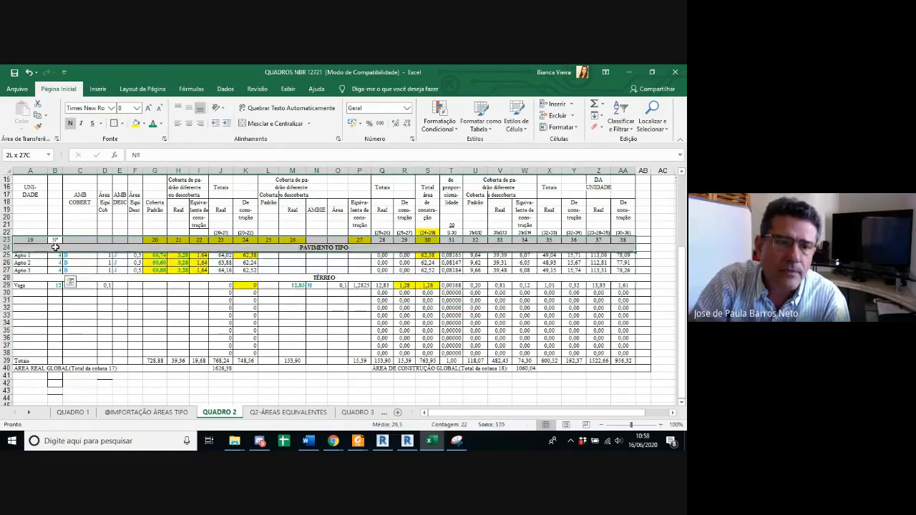
left_click(55, 240)
left_click(59, 255)
left_click(57, 285)
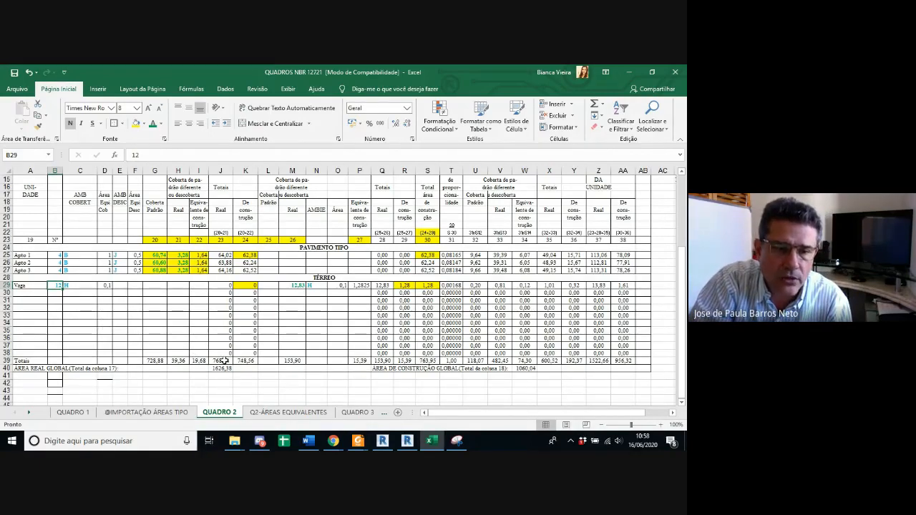
left_click(248, 362)
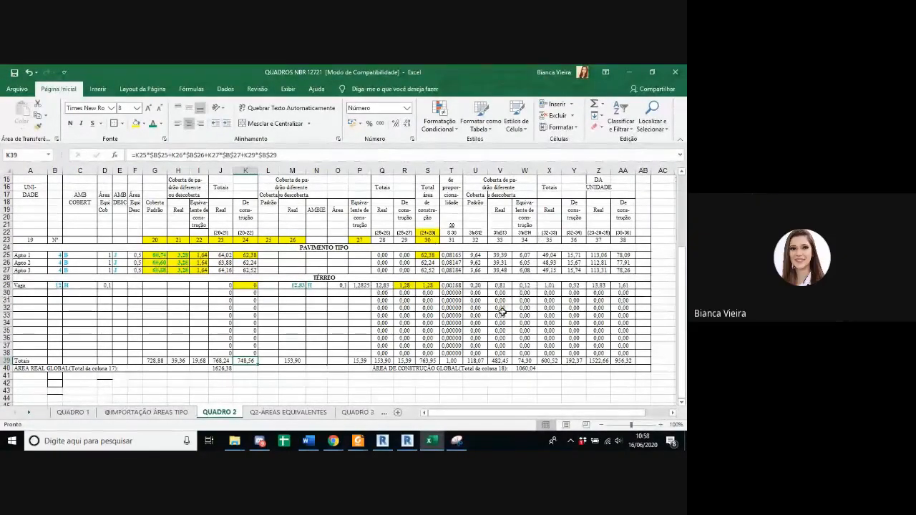
Step: Compare the Tipo row's standard covered private area in QUADRO 1 with the coloured apartment plan on Revit's QUADROS NBR sheet
left_click(85, 414)
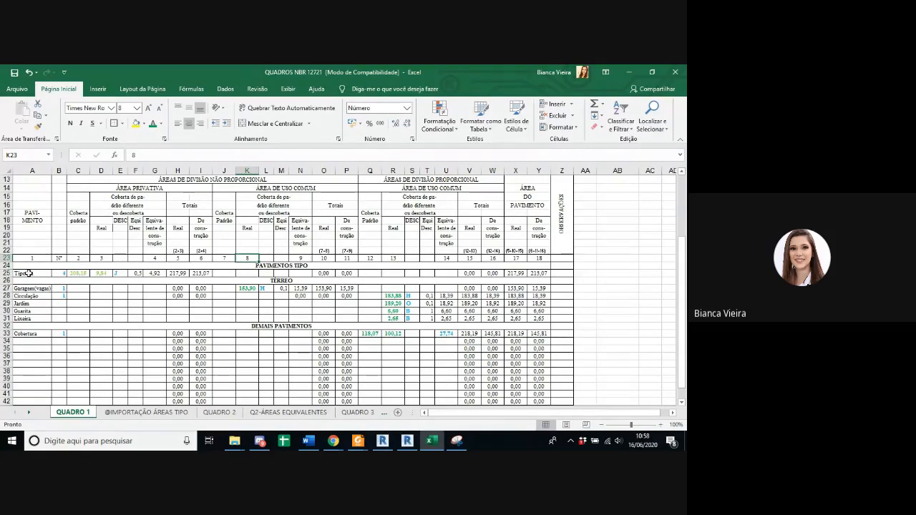
left_click(75, 274)
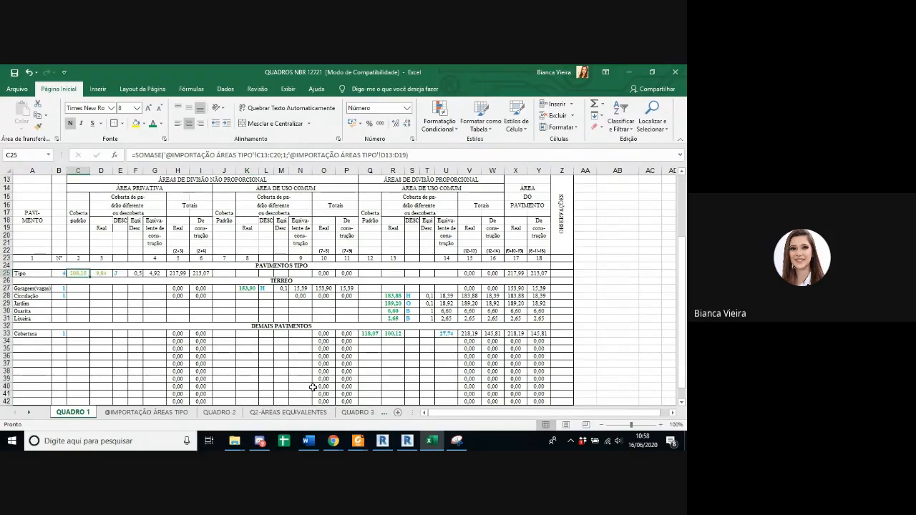
left_click(408, 441)
scroll(300, 355, "down", 2)
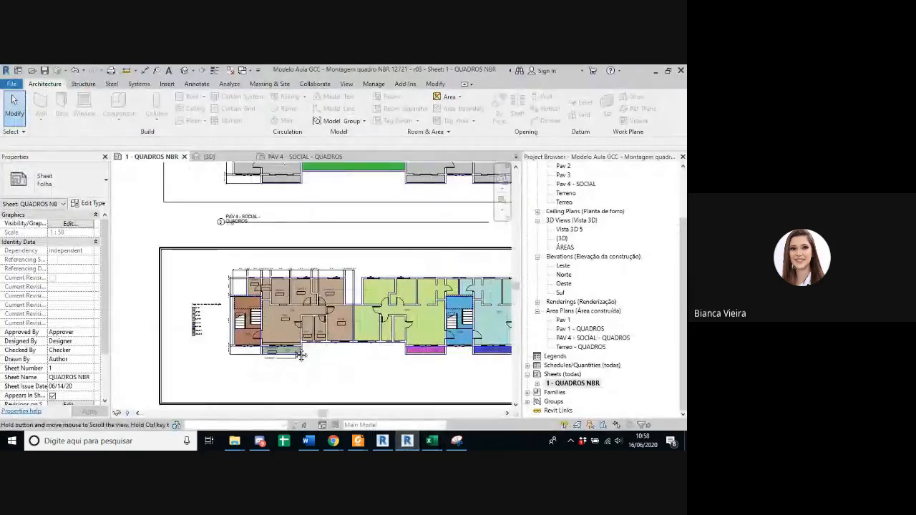
middle_click_drag(301, 356, 209, 352)
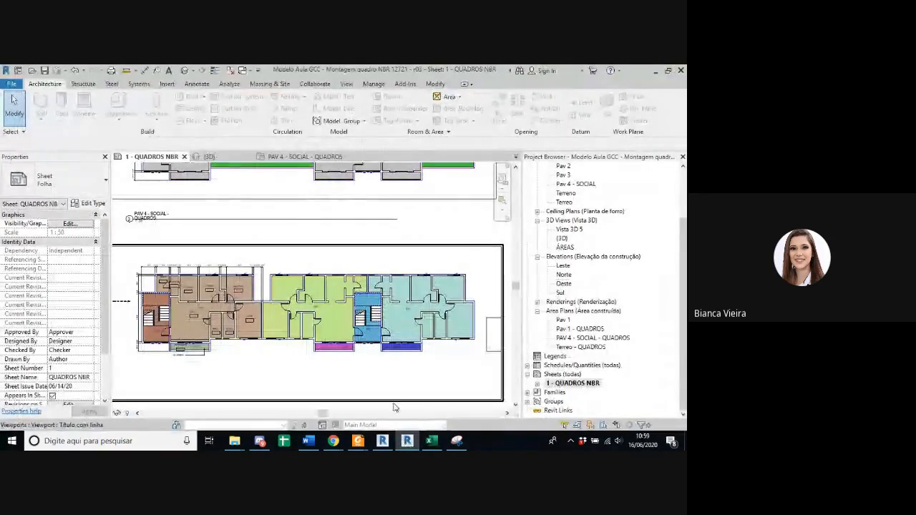
left_click(406, 441)
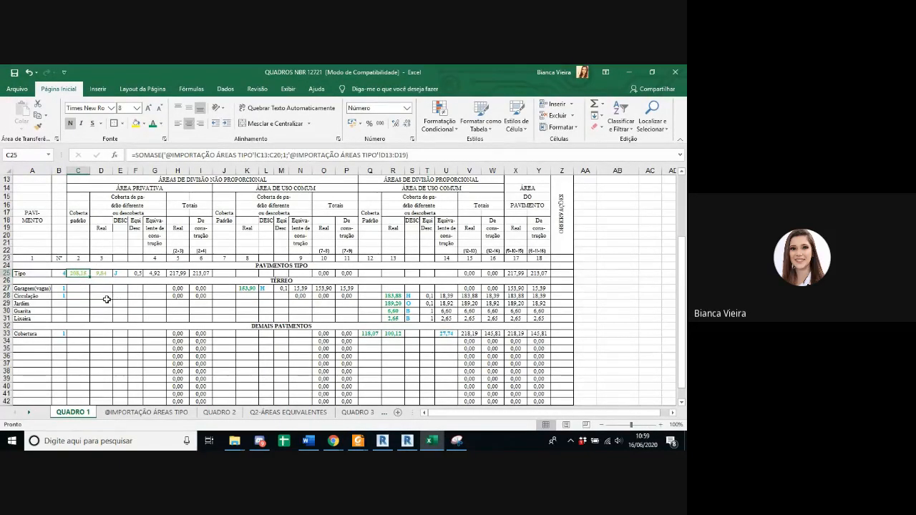
left_click(407, 441)
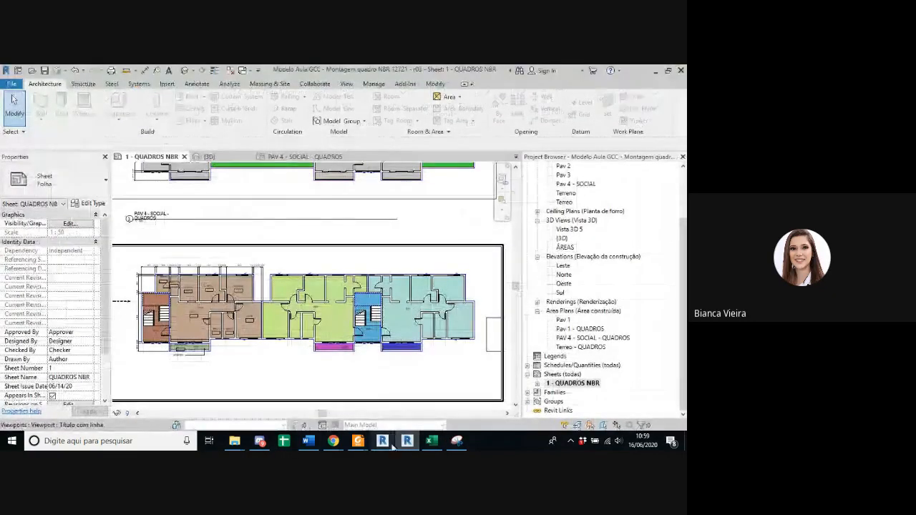
left_click(432, 441)
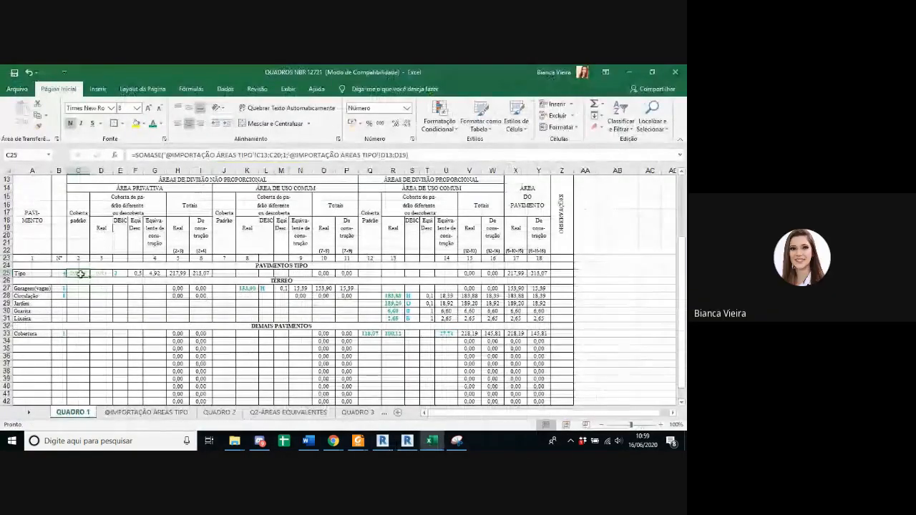
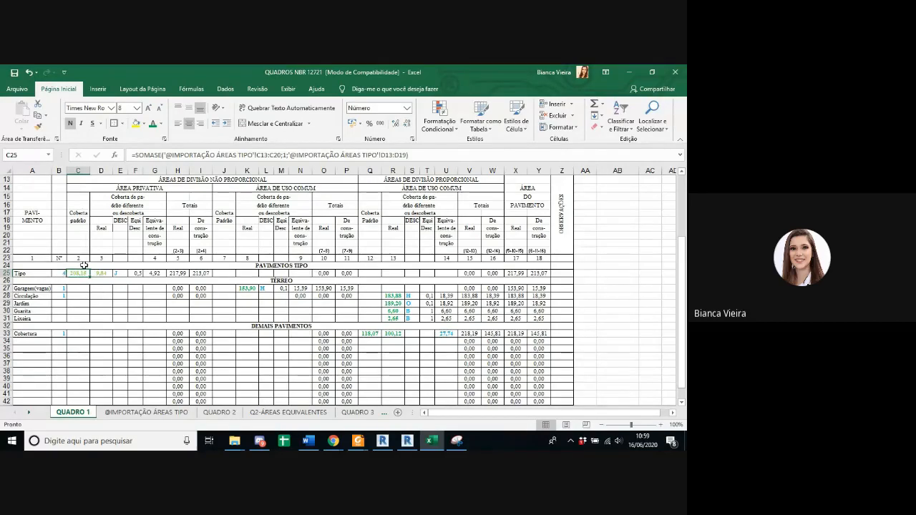
Step: Review the Tipo row's private area formulas and trace how the TOTAIS formula in column 2 multiplies its covered area by the number of floors
left_click(102, 274)
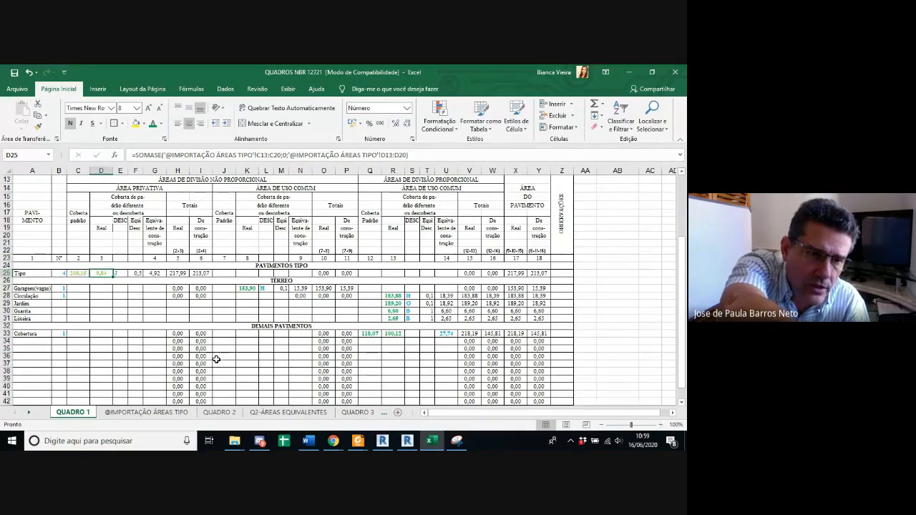
left_click_drag(78, 257, 80, 305)
left_click(78, 275)
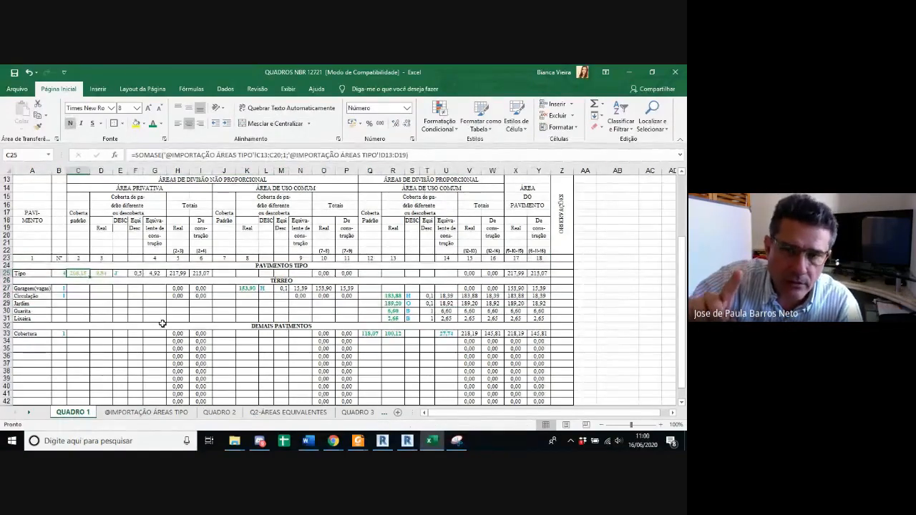
scroll(134, 314, "down", 1)
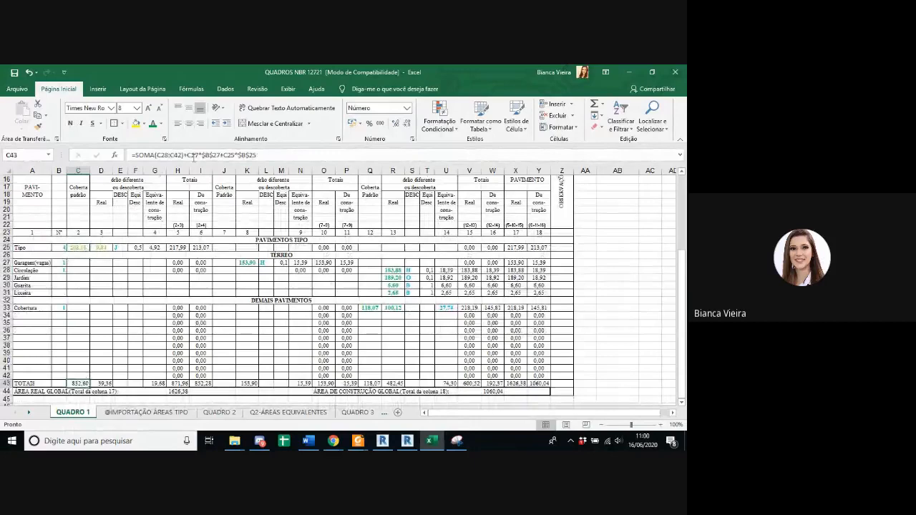
double_click(86, 383)
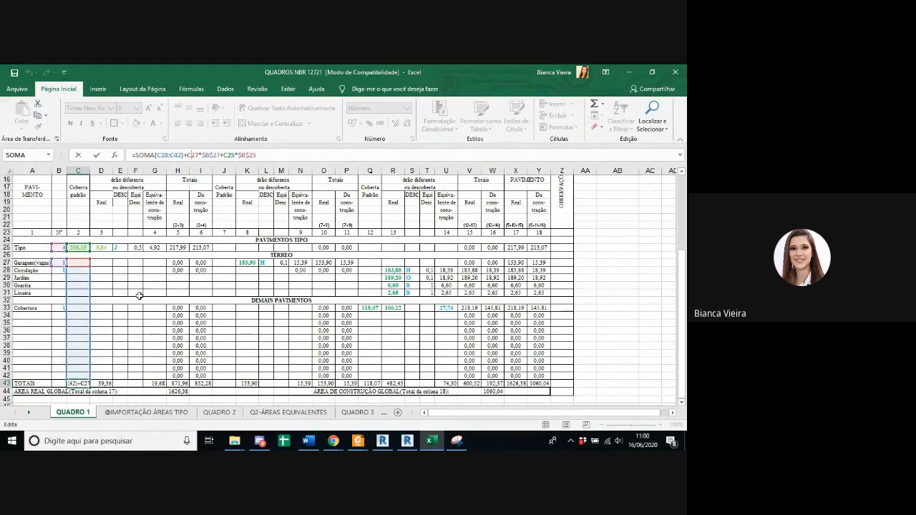
key("ctrl+Return")
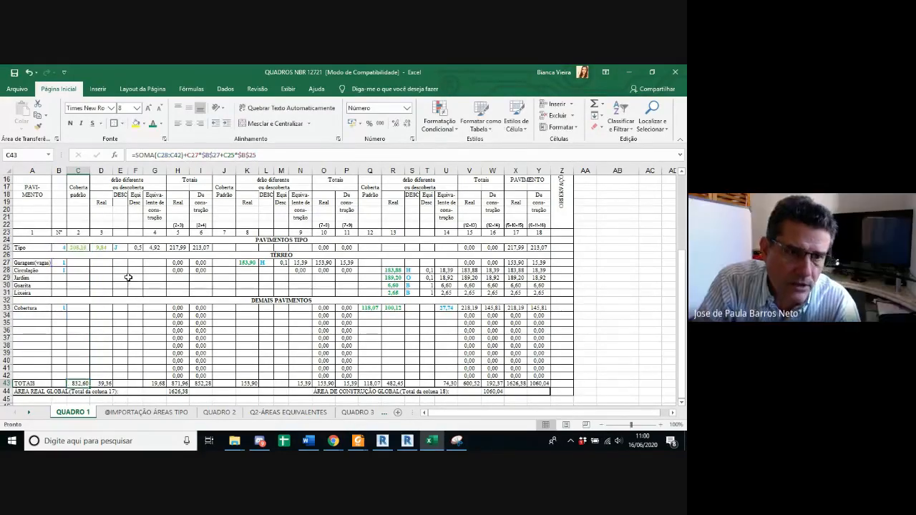
Step: Compare the Tipo row's real private area in column 3 of QUADRO 1 with the column 21 areas of Apto 1 to 3 in QUADRO 2
left_click(101, 247)
scroll(144, 270, "up", 1)
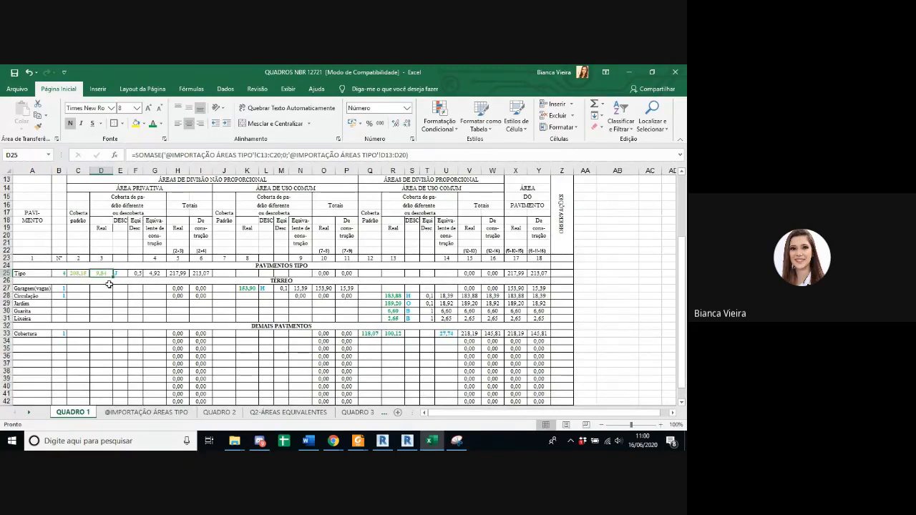
scroll(104, 274, "down", 2)
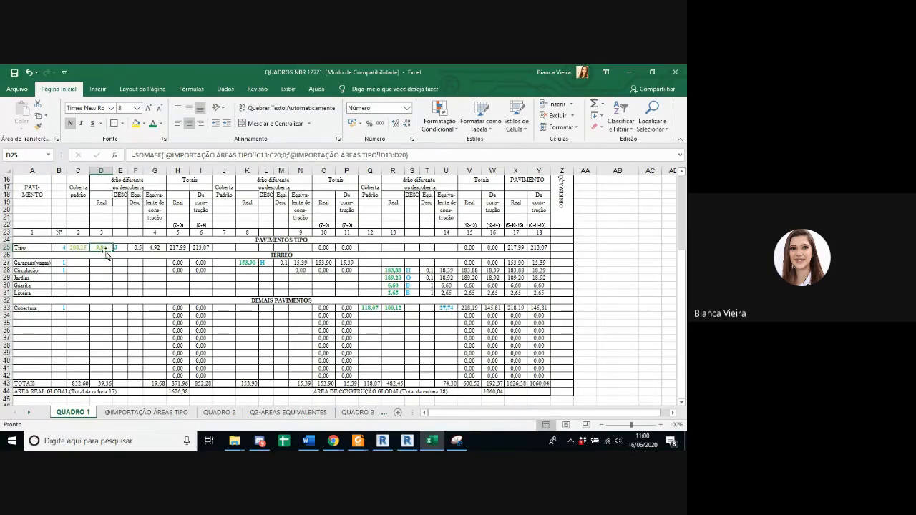
left_click(232, 414)
left_click_drag(179, 254, 179, 270)
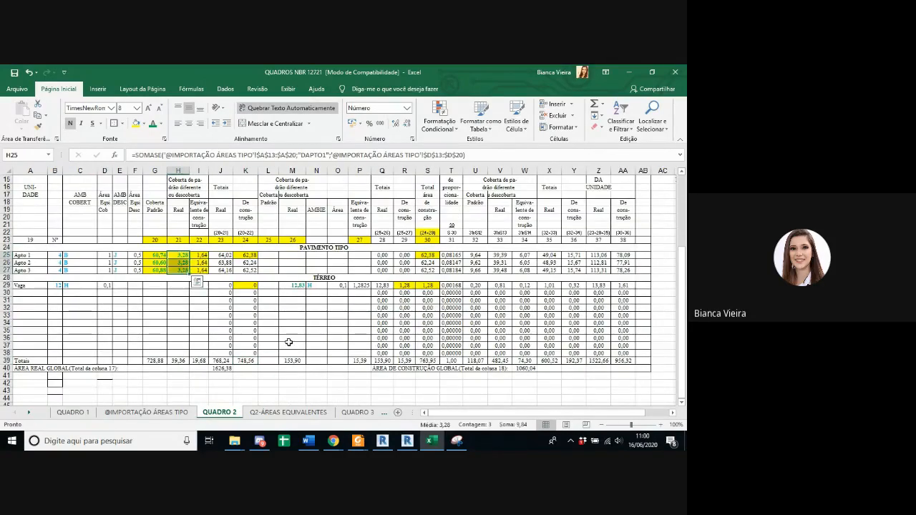
left_click(73, 412)
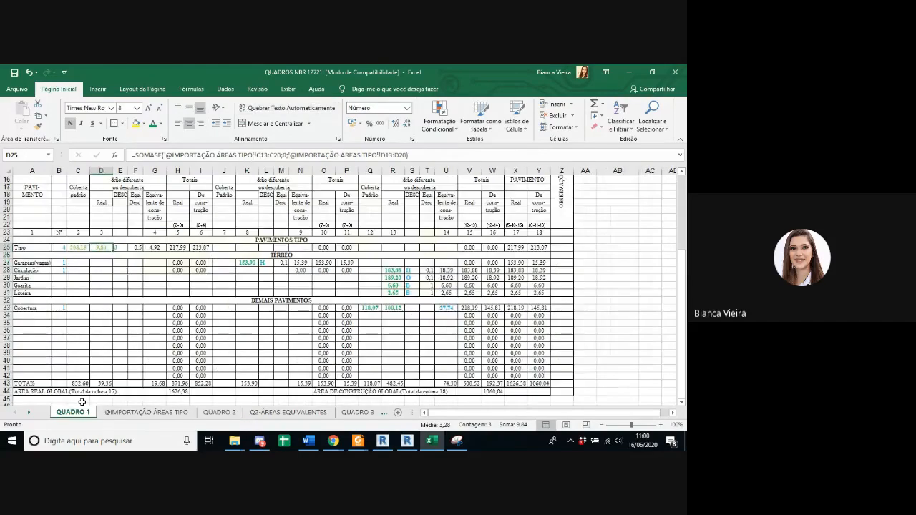
left_click(197, 413)
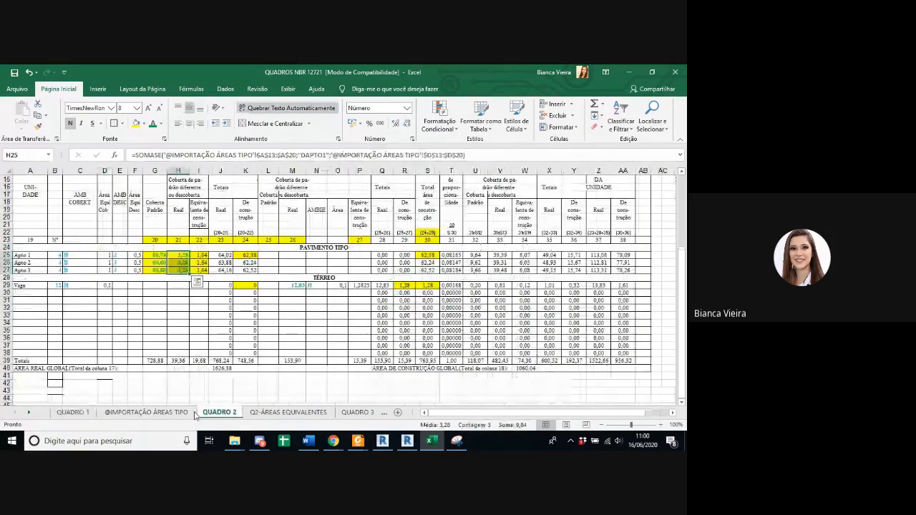
left_click(77, 413)
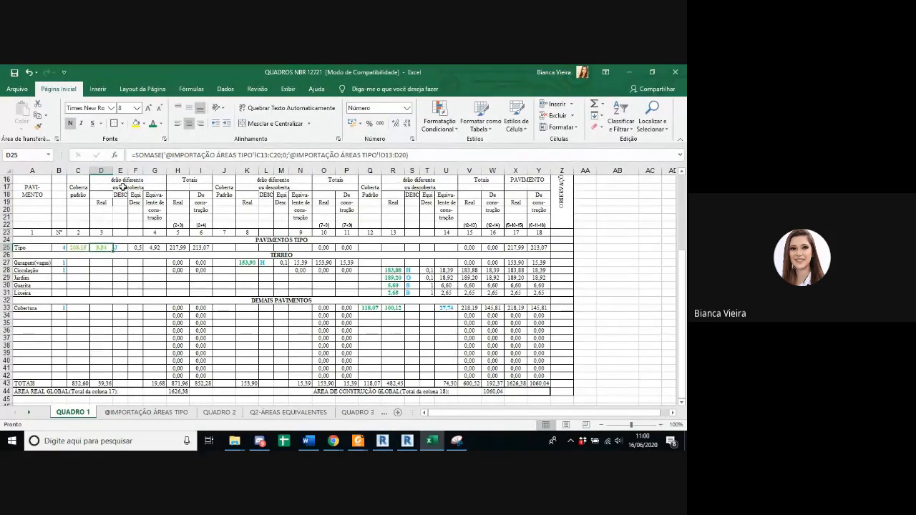
Step: Inspect the Tipo row's equivalent area formula in column 4 and the Garagem(vagas) row's real common-use area in column 8
left_click(155, 247)
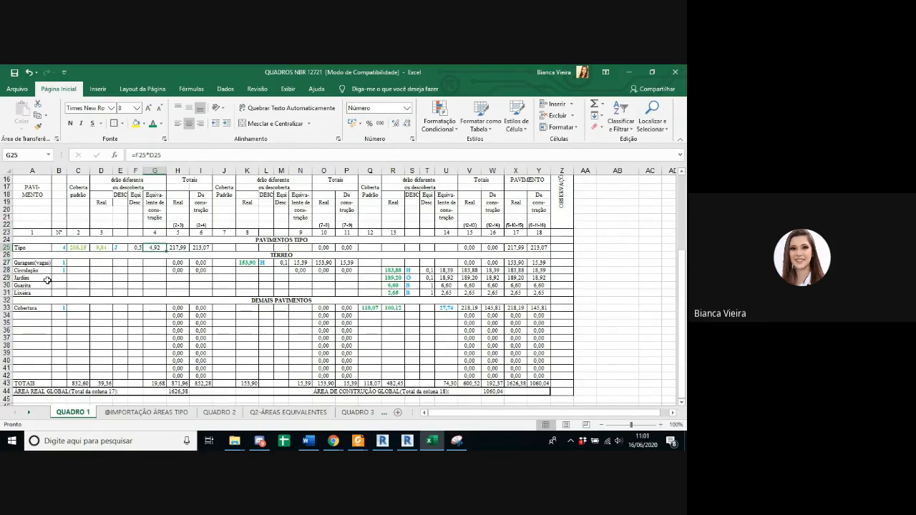
left_click(33, 264)
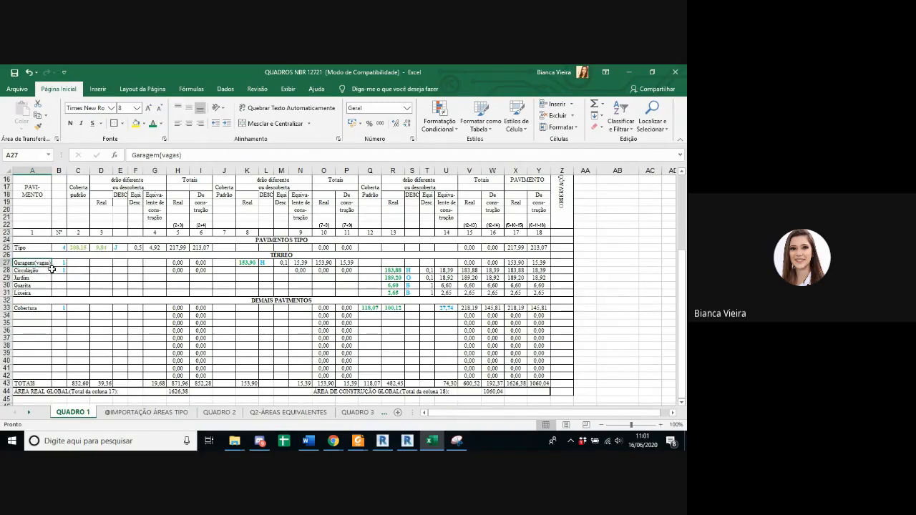
left_click(247, 262)
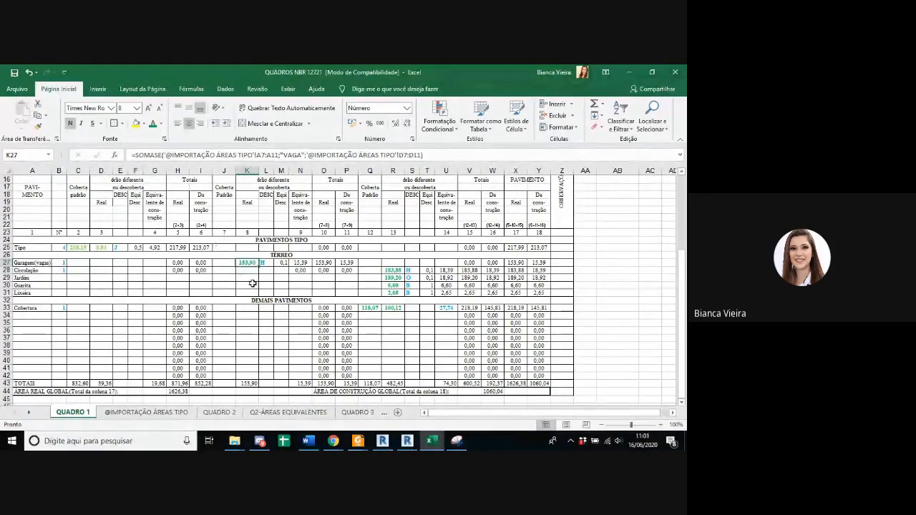
scroll(63, 263, "up", 3)
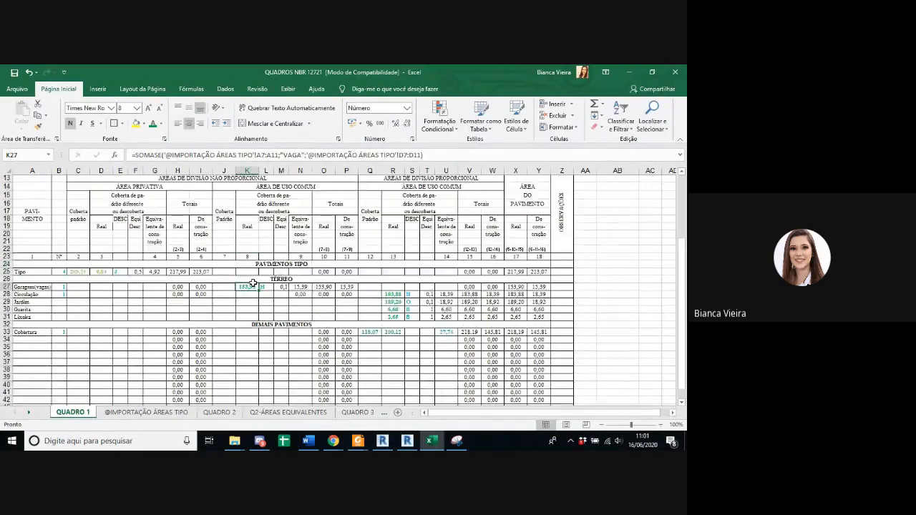
scroll(63, 262, "down", 3)
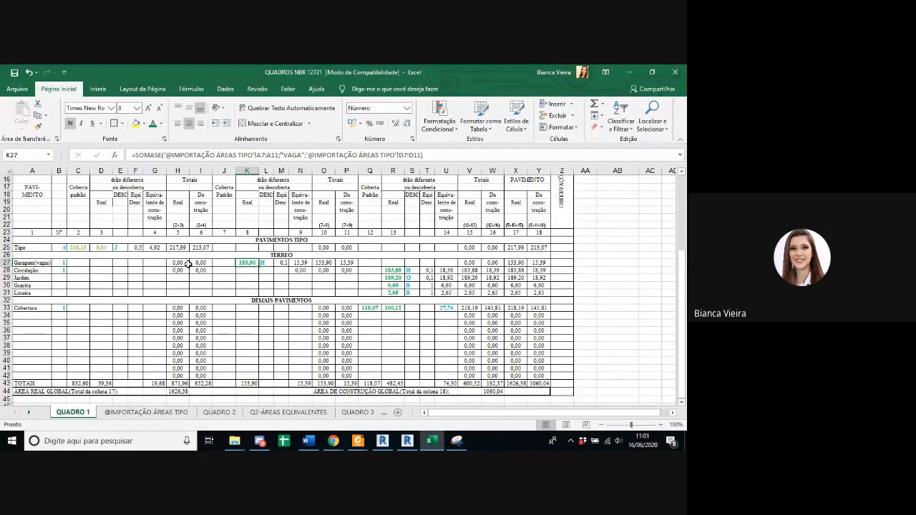
Step: Compare the Circulação row's real area in column 13 with the CIRCULAÇÃO GARAGEM area on Revit's QUADROS NBR sheet
left_click(39, 271)
left_click(396, 271)
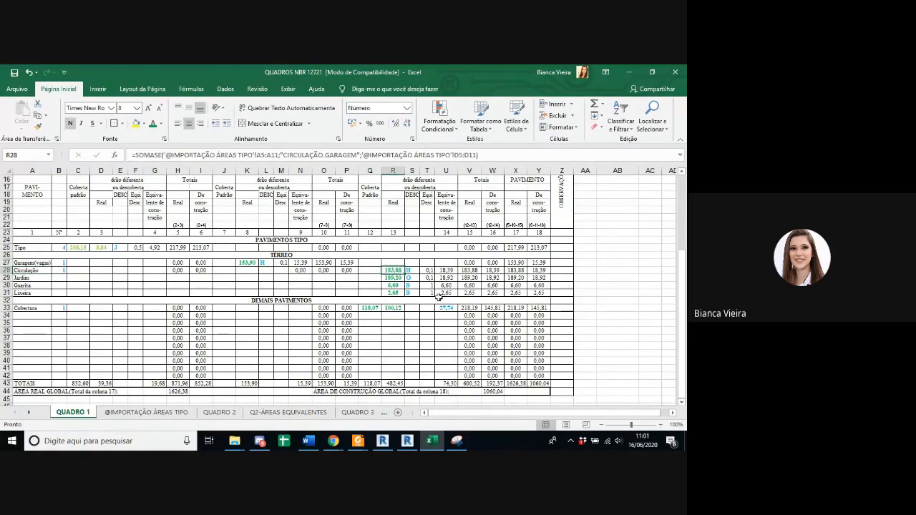
left_click(407, 441)
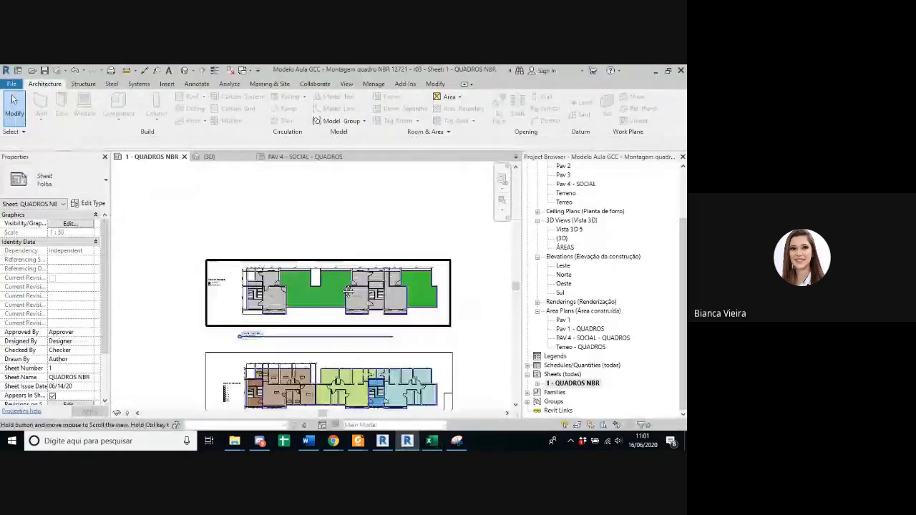
middle_click_drag(349, 292, 321, 141)
middle_click_drag(329, 370, 334, 329)
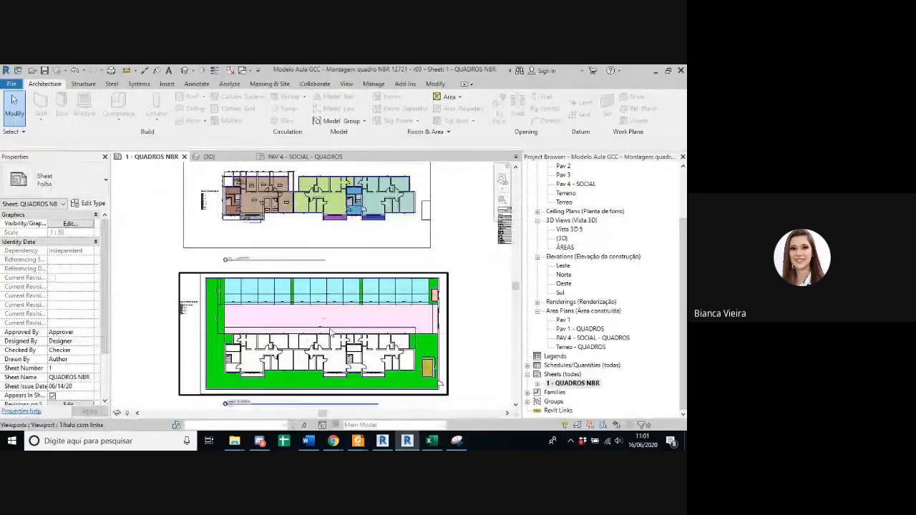
scroll(331, 331, "up", 6)
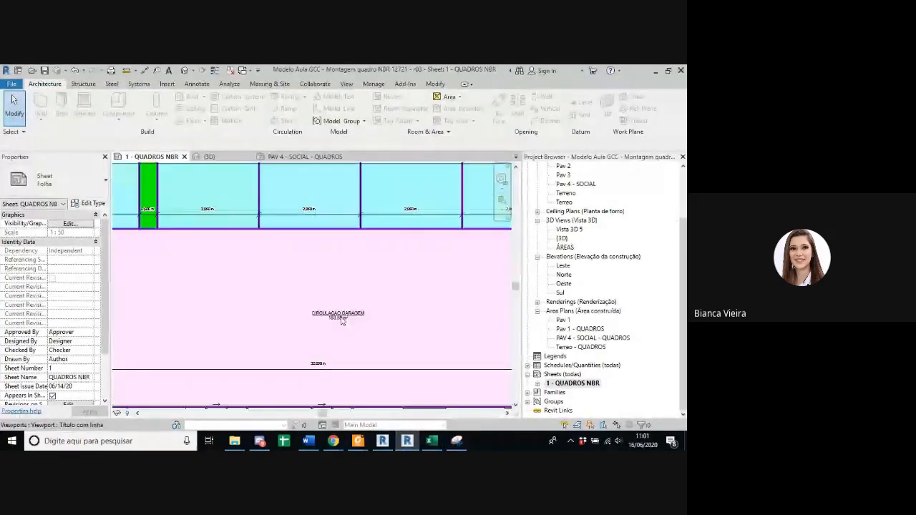
Step: Relate the Jardim row of QUADRO 1 to the green garden area in Revit's ground-floor area plan
left_click(431, 441)
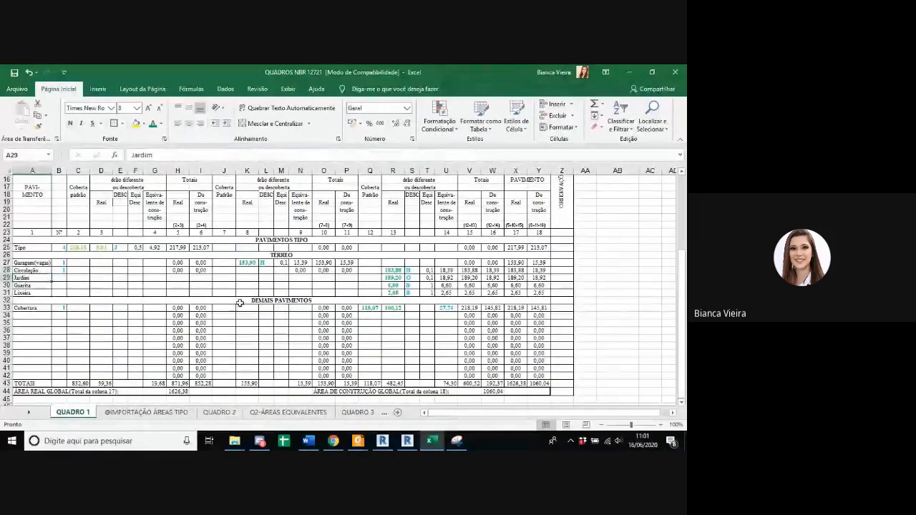
left_click(408, 441)
scroll(326, 250, "down", 3)
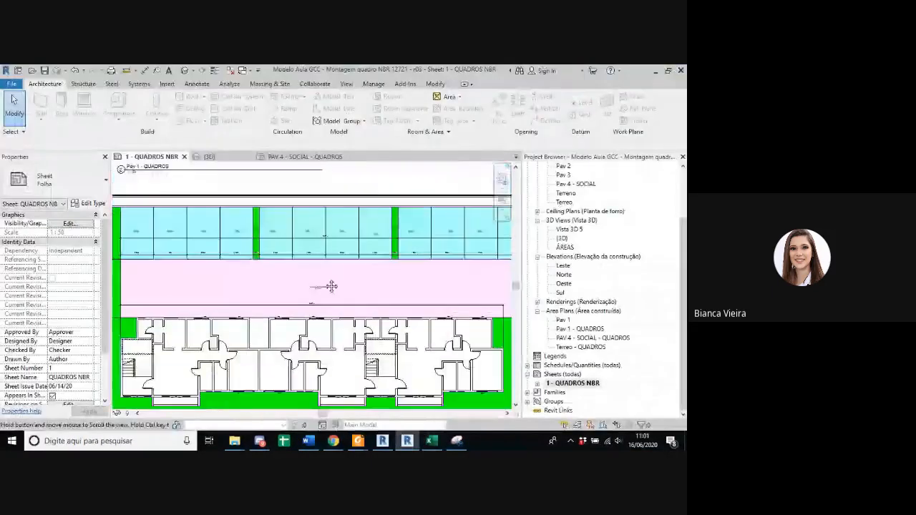
scroll(326, 250, "down", 1)
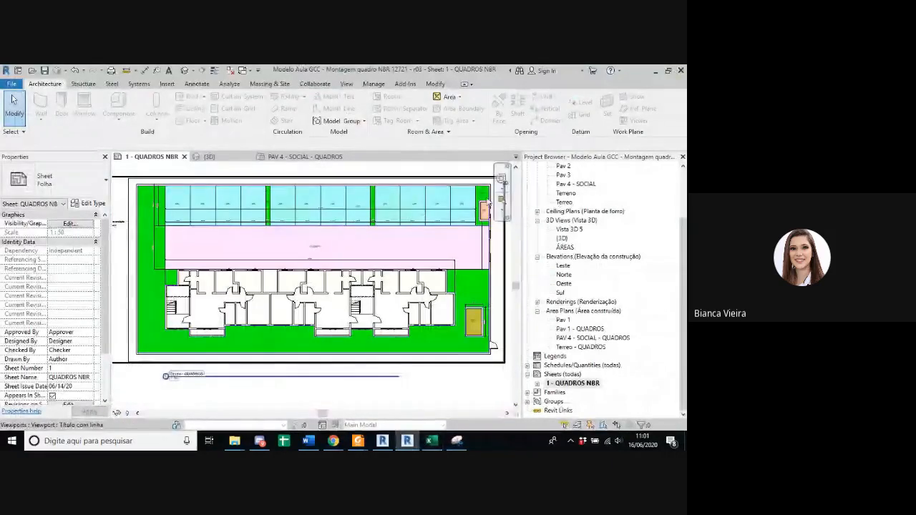
Step: Match the Guarita and Lixeira rows of QUADRO 1 with their small coloured areas in Revit's ground-floor plan
left_click(357, 441)
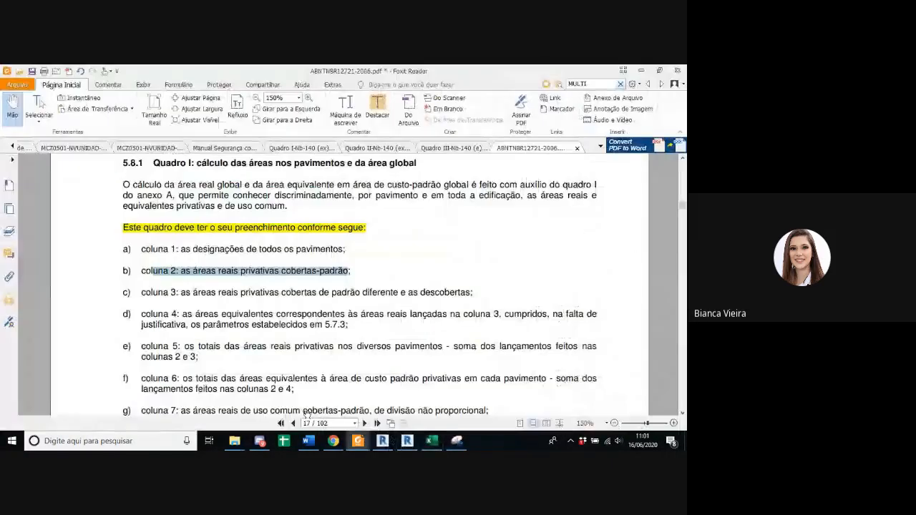
left_click(429, 441)
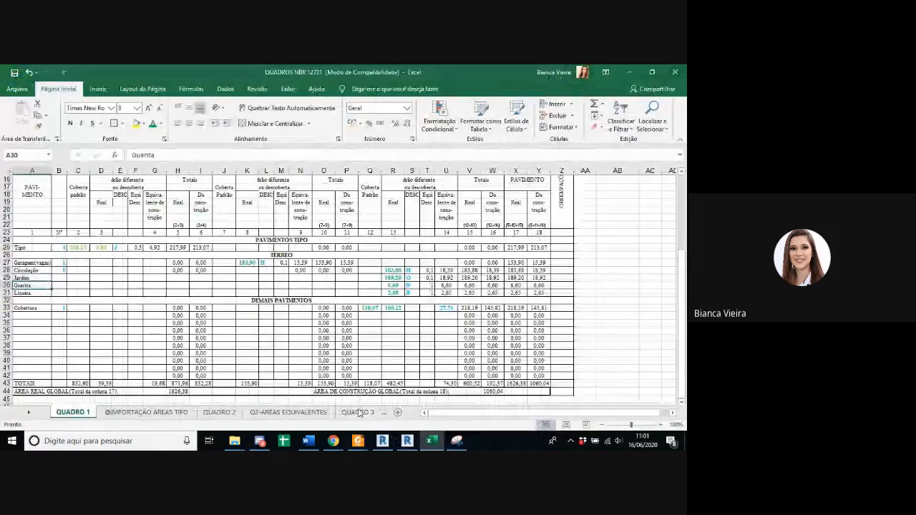
left_click(408, 440)
scroll(402, 321, "up", 5)
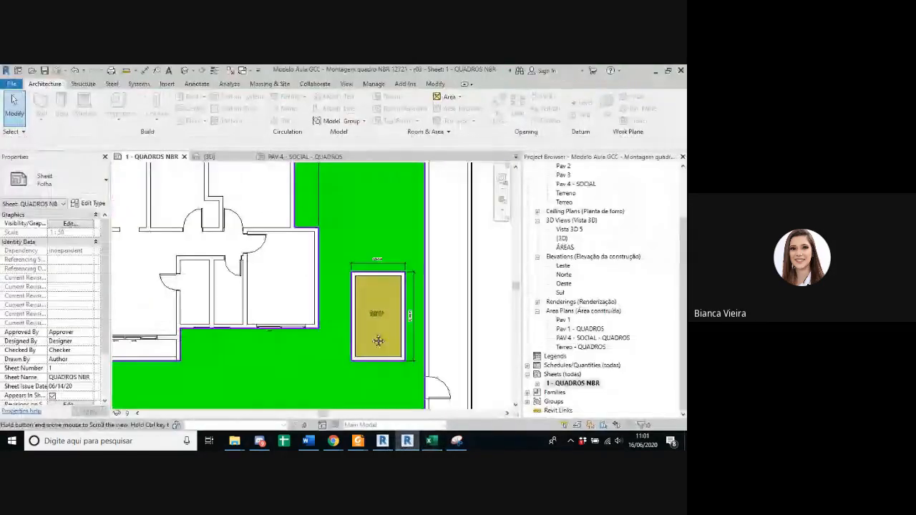
scroll(339, 320, "down", 5)
scroll(376, 226, "up", 3)
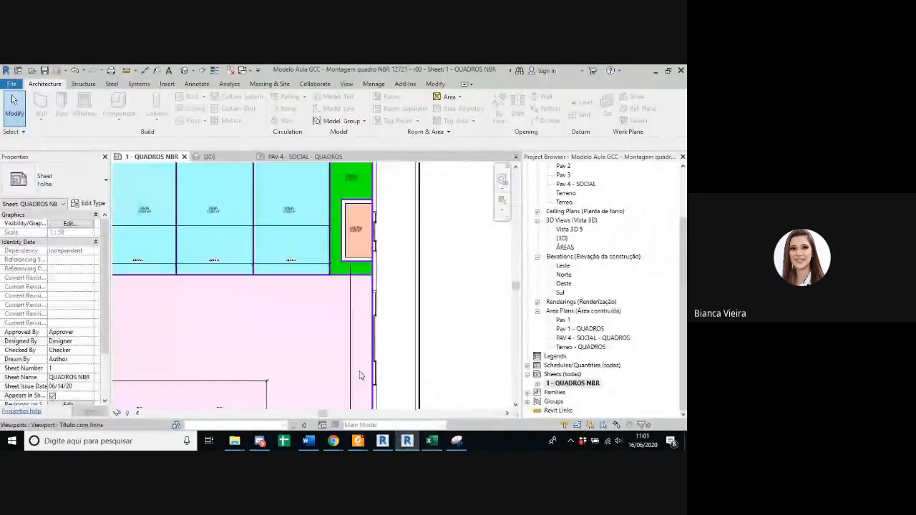
left_click(433, 446)
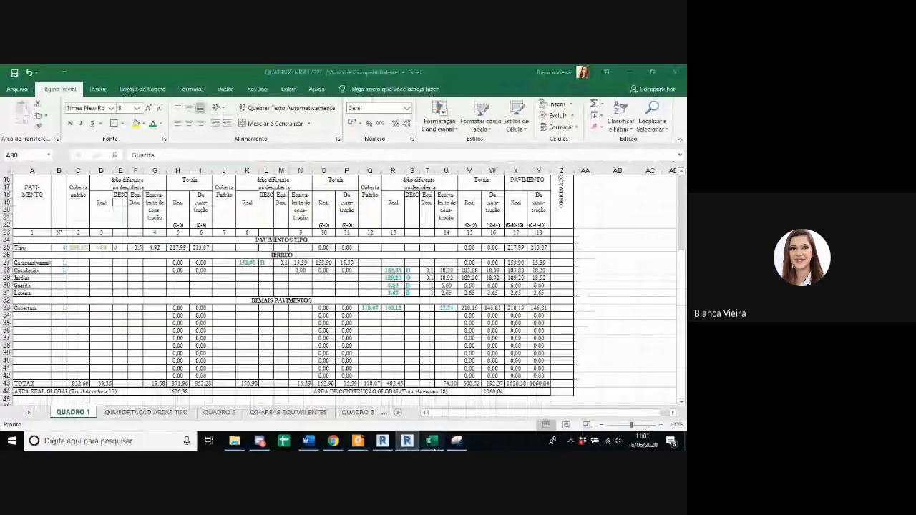
left_click(45, 292)
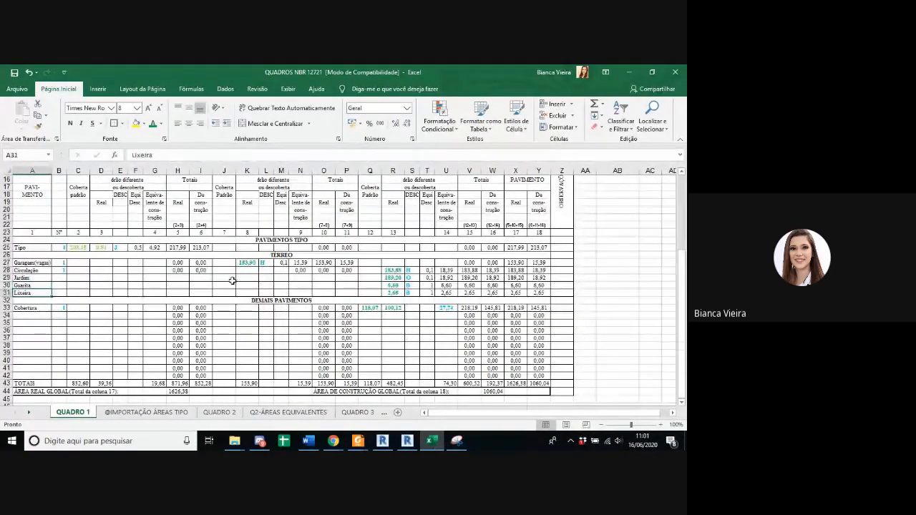
Step: Review the real areas in column 13 for Circulação to Lixeira, and the equivalence coefficients and column 14 formula for Circulação and Jardim
scroll(339, 280, "up", 2)
scroll(339, 281, "down", 1)
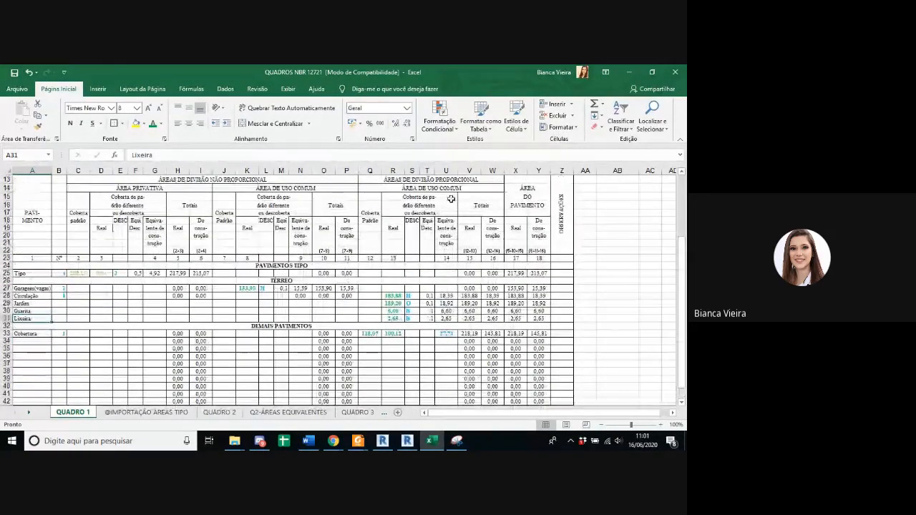
scroll(414, 229, "down", 1)
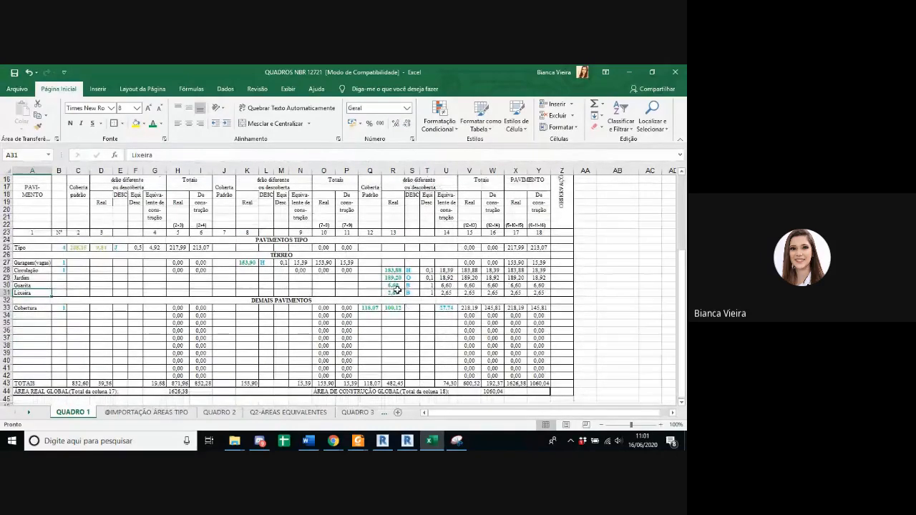
left_click_drag(393, 271, 397, 293)
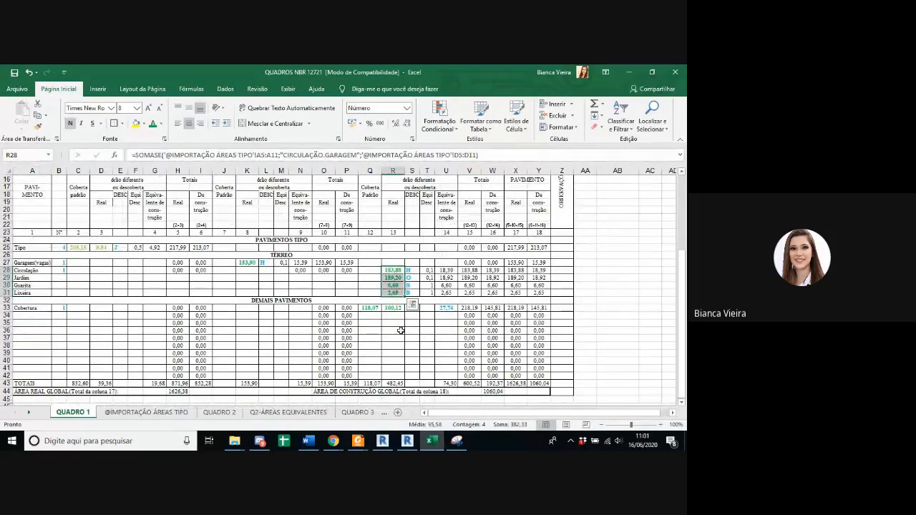
left_click(429, 272)
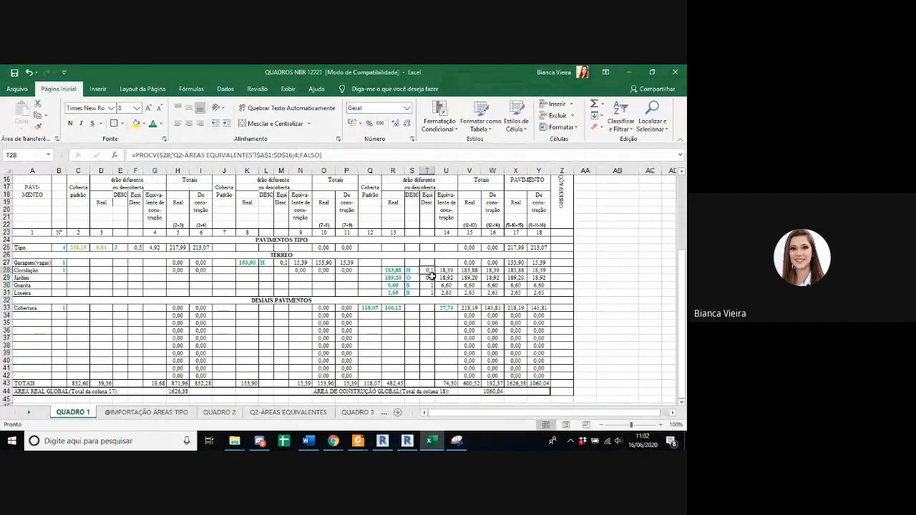
left_click(429, 278)
left_click(446, 278)
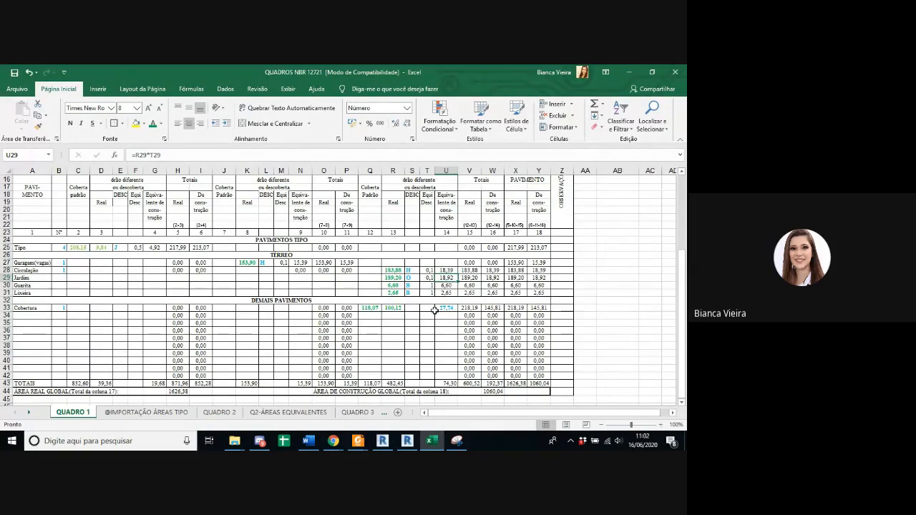
scroll(414, 313, "down", 1)
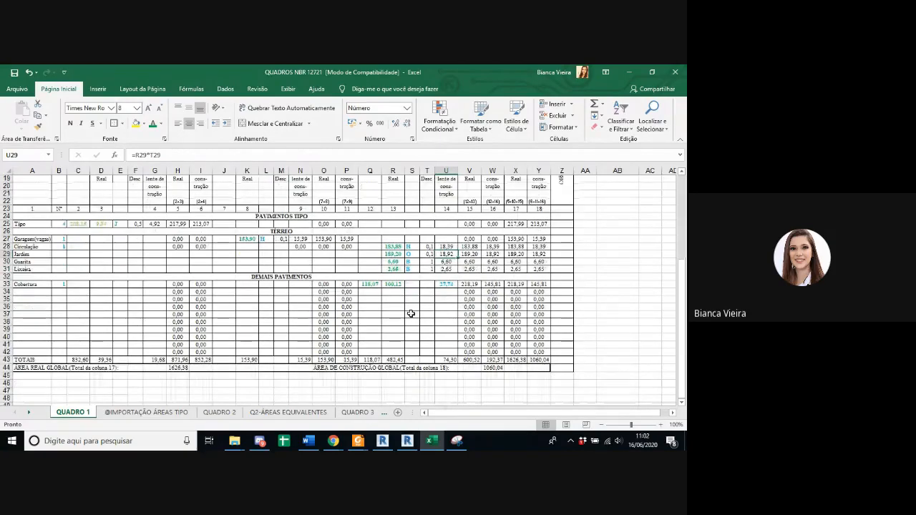
Step: Review the Cobertura row of QUADRO 1 and the SOMASE formula behind its covered standard area in column 12
left_click(39, 285)
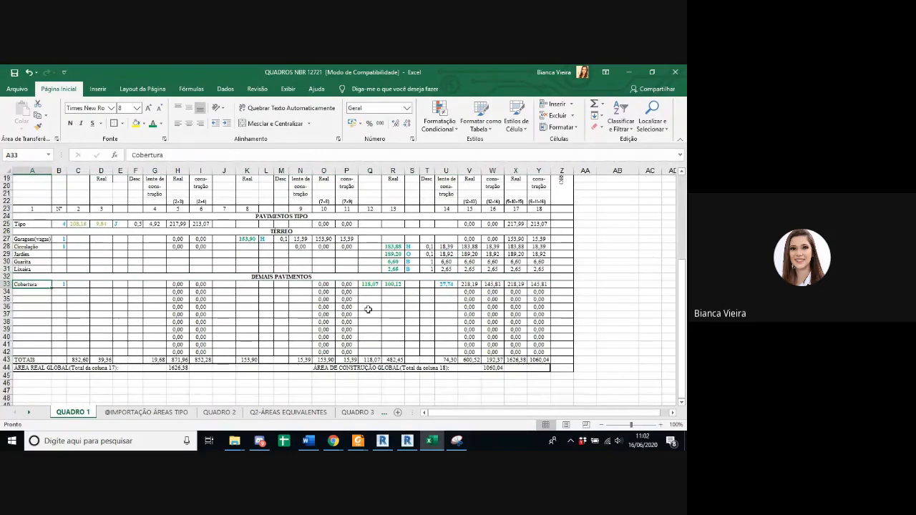
left_click(371, 285)
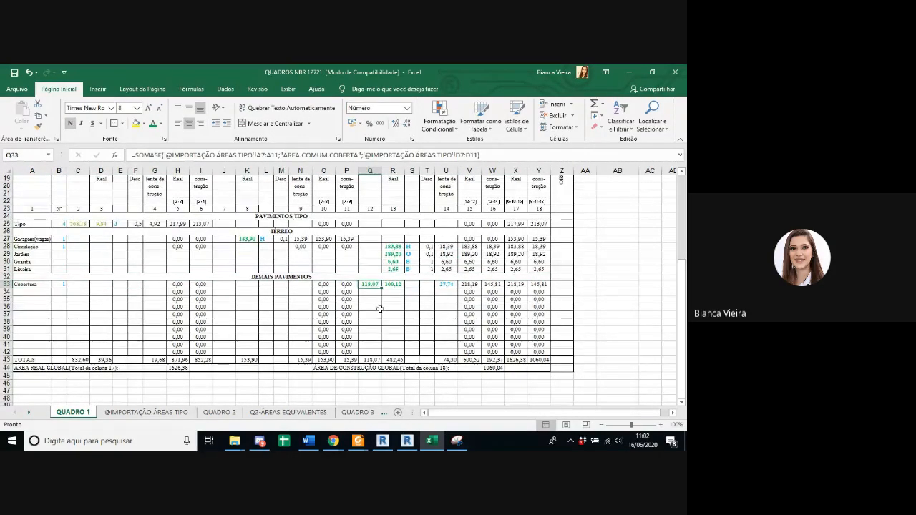
scroll(380, 312, "up", 3)
scroll(434, 208, "down", 1)
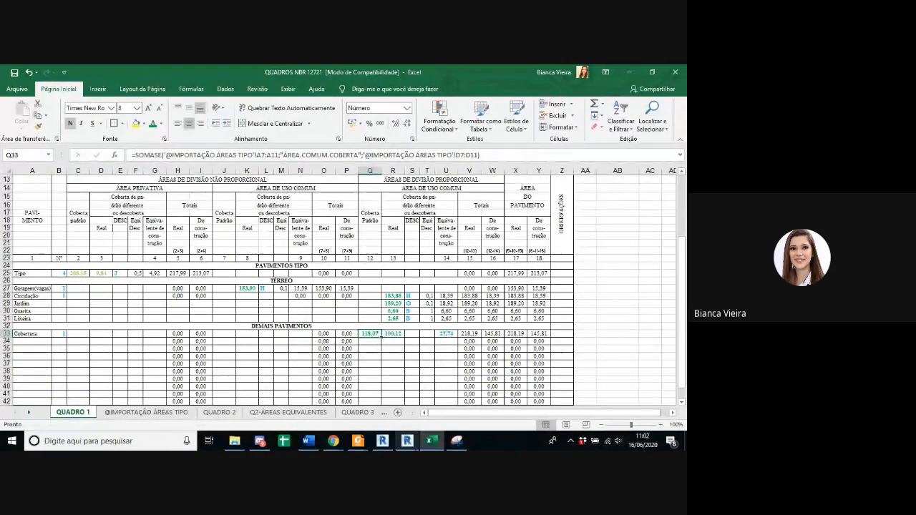
Step: Relate the Cobertura row to the PAV 4 - SOCIAL area plan on Revit's QUADROS NBR sheet, and return to the Excel workbook
left_click(407, 441)
scroll(275, 261, "down", 6)
middle_click_drag(284, 246, 324, 405)
scroll(267, 274, "up", 2)
scroll(228, 290, "up", 2)
scroll(238, 285, "down", 1)
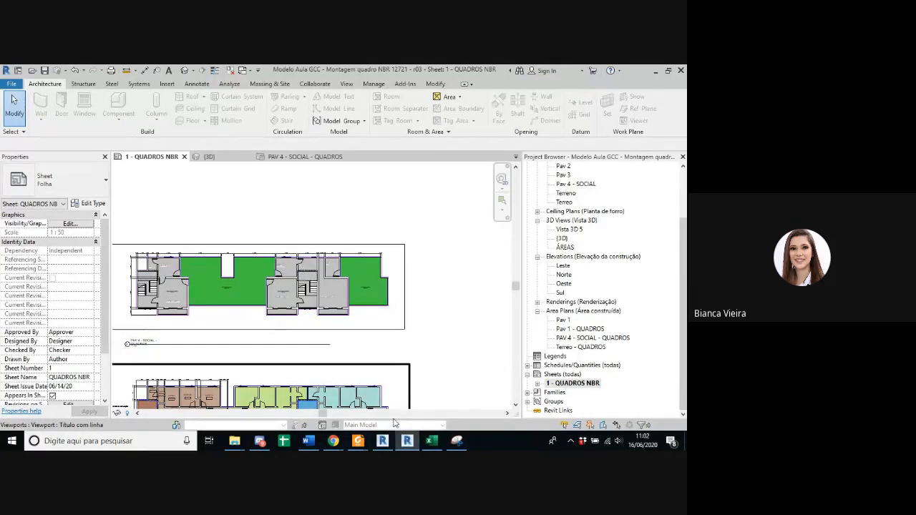
left_click(432, 441)
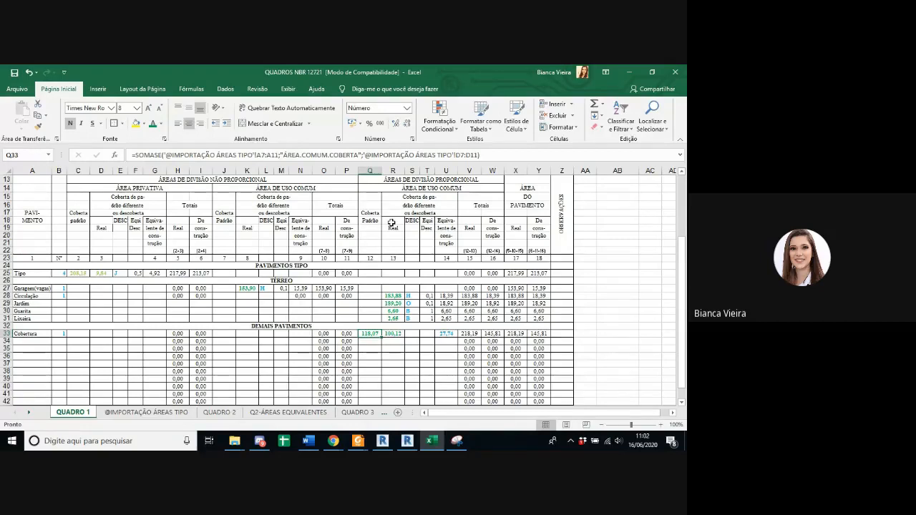
left_click(447, 334)
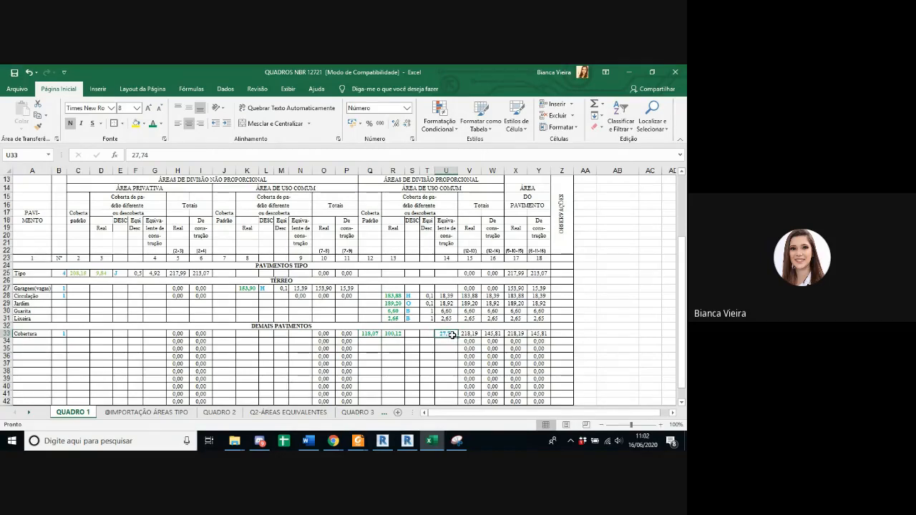
type("=")
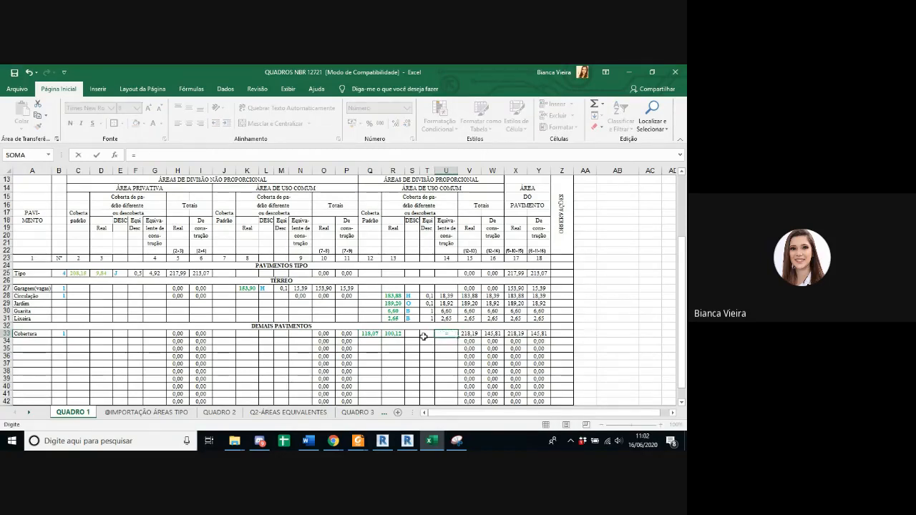
key("Escape")
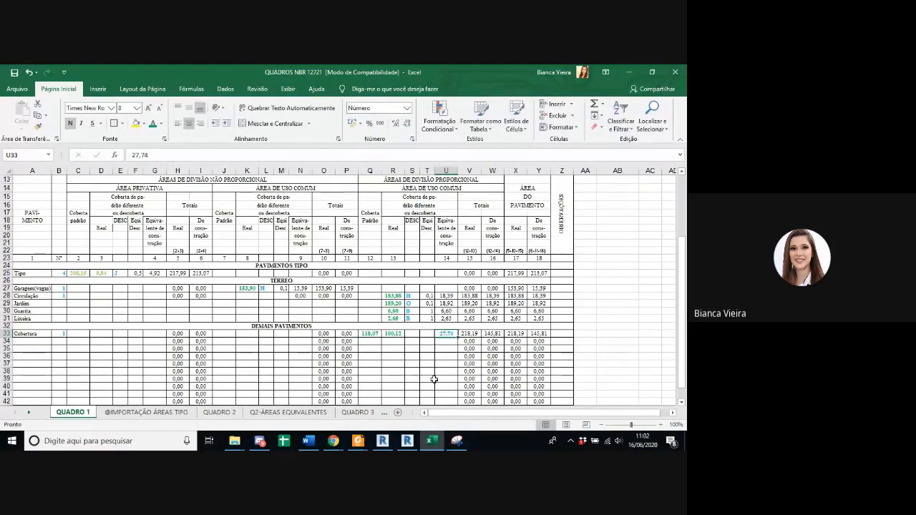
mouse_move(407, 444)
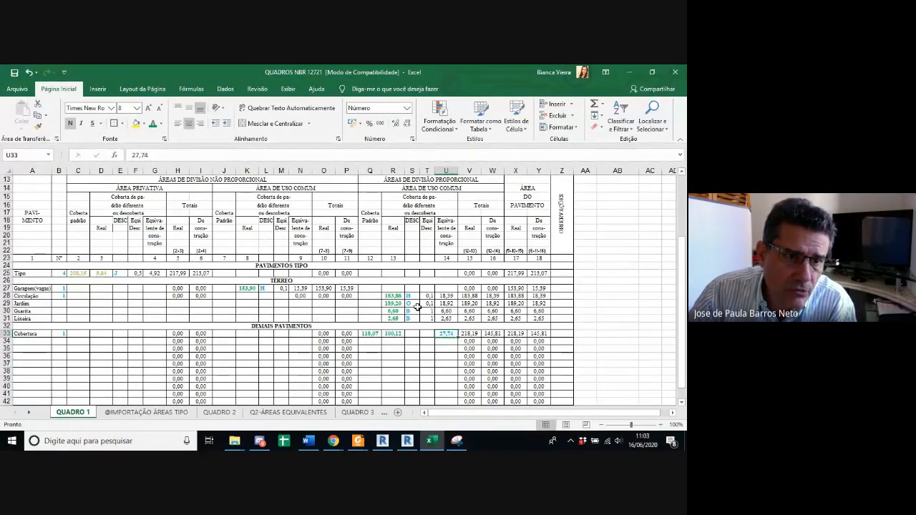
Step: Enter H as the Cobertura row's proportional-division description code and copy the coefficient lookup formula from the Circulação row into it
left_click(416, 333)
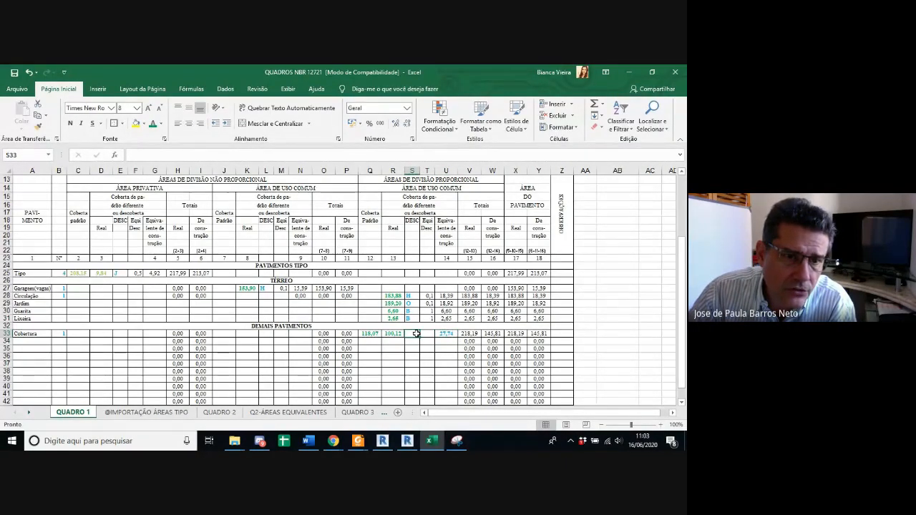
type("H")
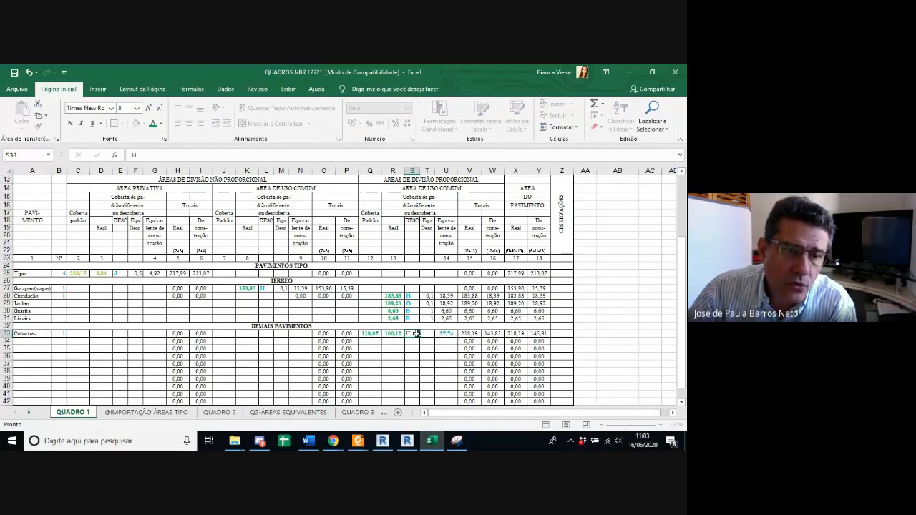
key("Tab")
left_click(427, 295)
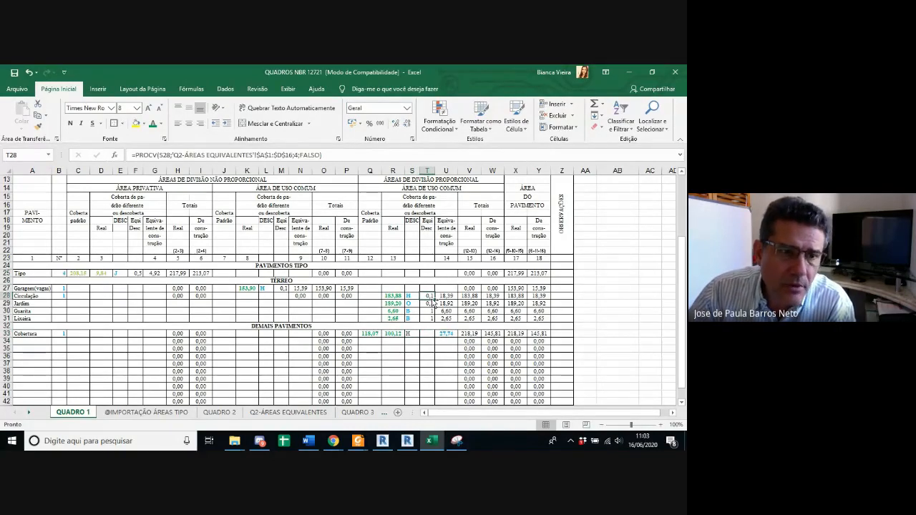
key("ctrl+c")
left_click(428, 334)
key("ctrl+v")
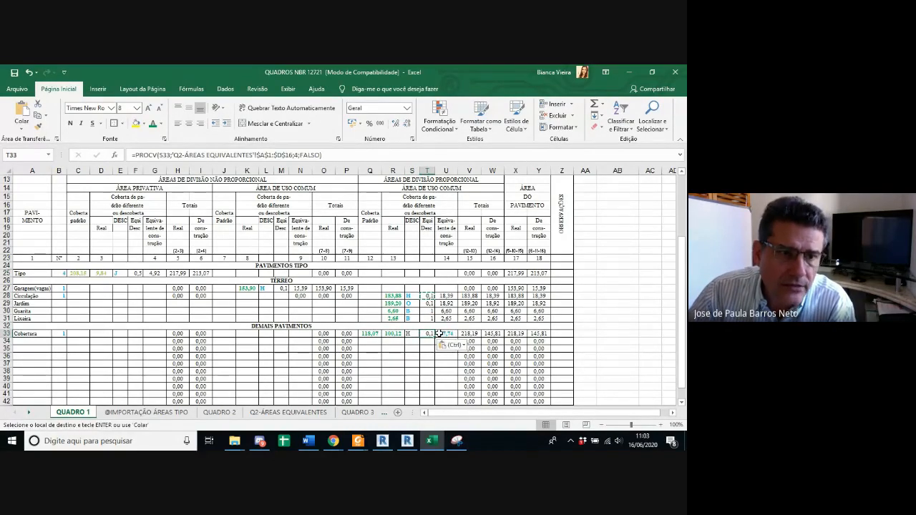
key("Escape")
Step: Calculate the Cobertura row's equivalent construction area in column 14 with the formula =R33*T33
left_click(453, 334)
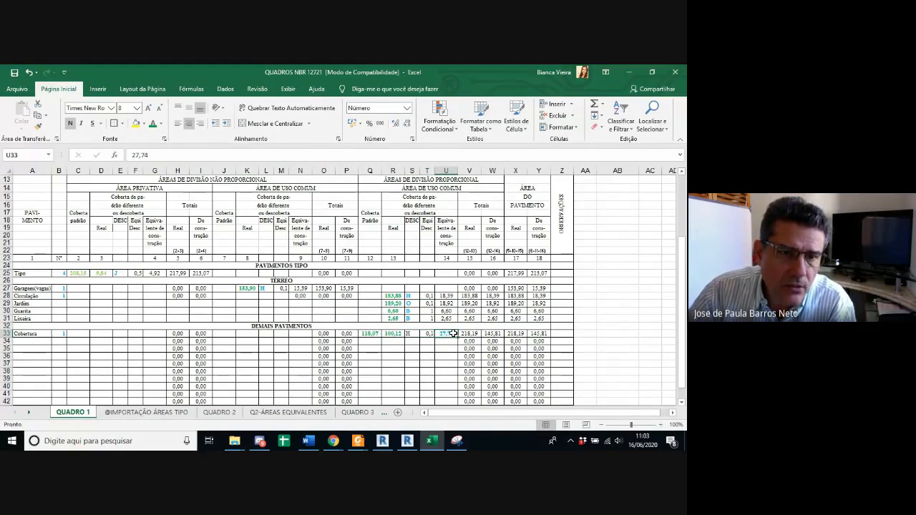
type("=")
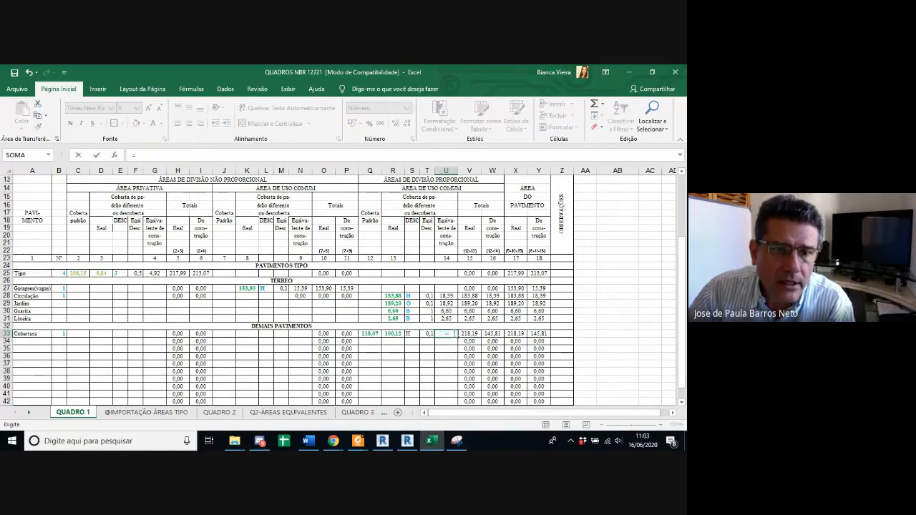
left_click(399, 334)
type("*")
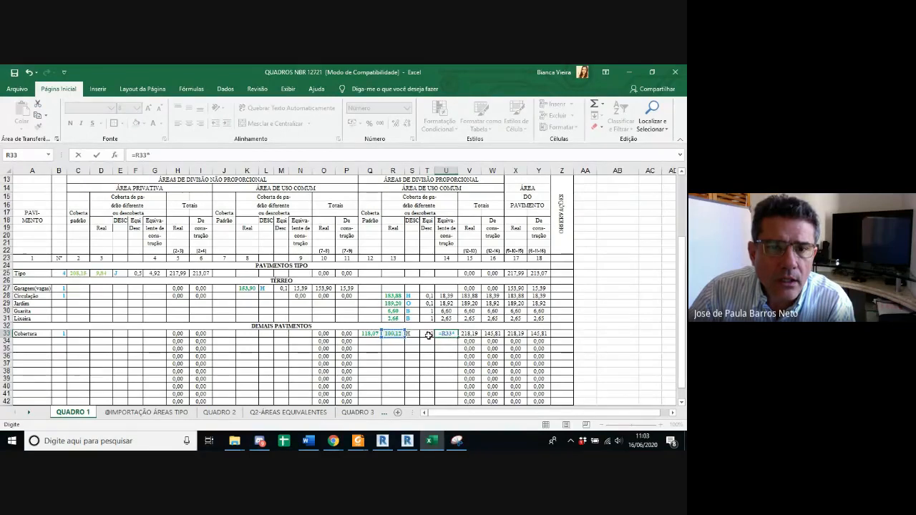
left_click(428, 334)
key("Return")
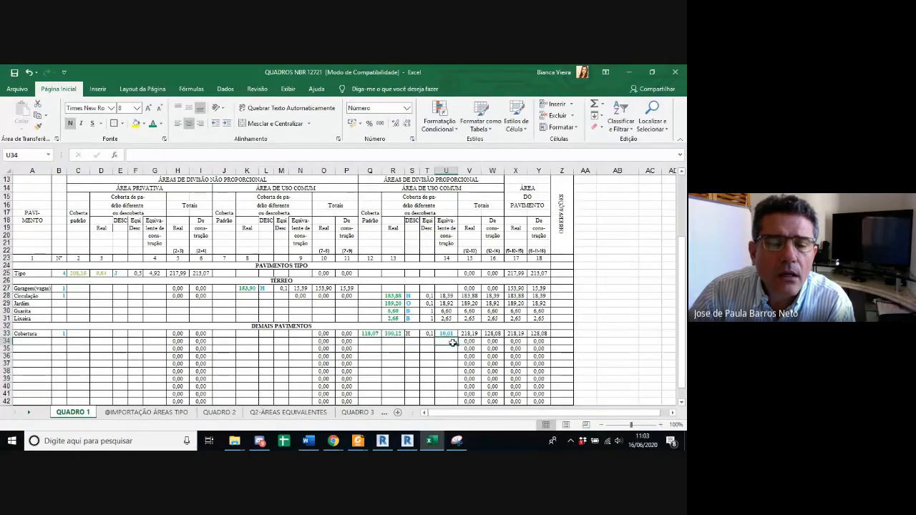
left_click(449, 335)
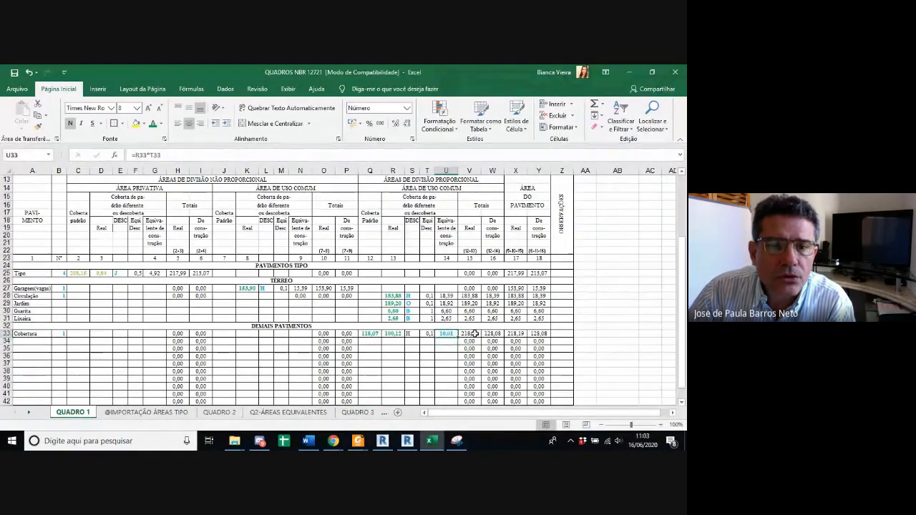
Step: Format the Cobertura row's H code in bold with a light blue font colour
left_click(411, 334)
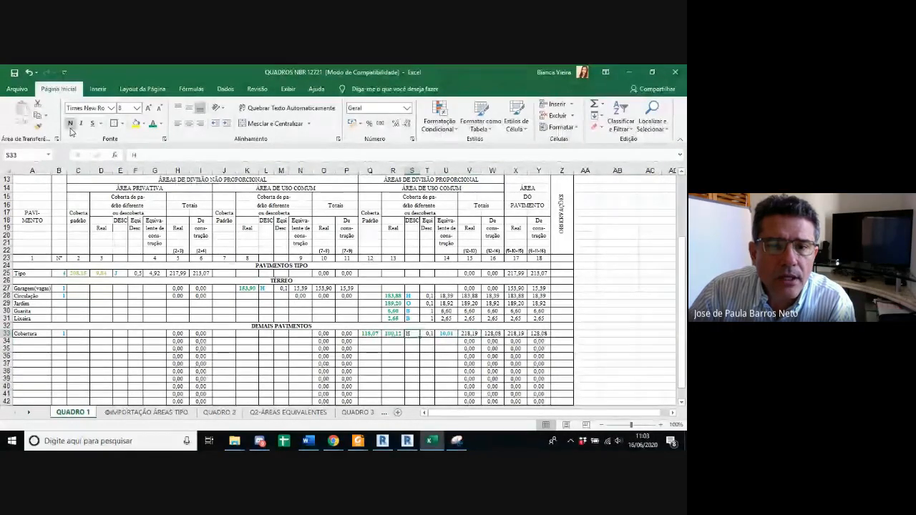
left_click(161, 124)
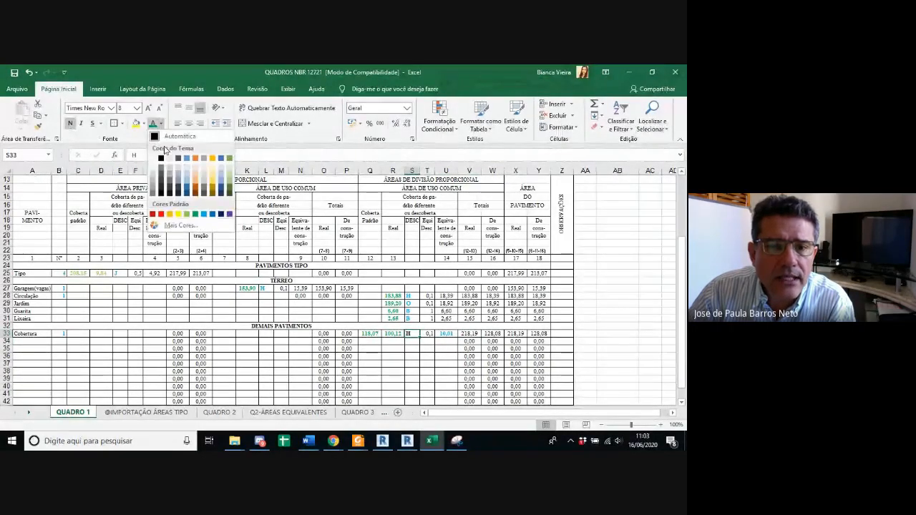
left_click(201, 213)
Step: Insert a blank row above the TÉRREO heading, directly below the Tipo row of QUADRO 1
left_click(82, 274)
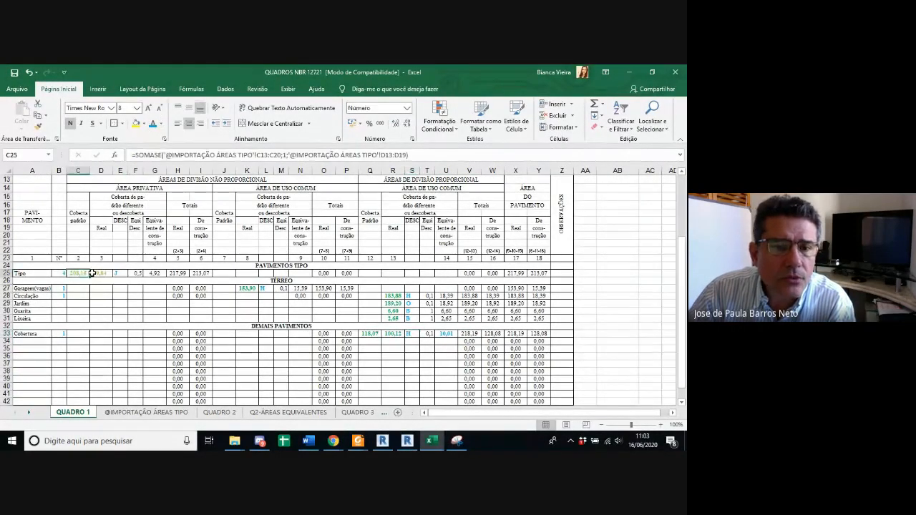
left_click(6, 282)
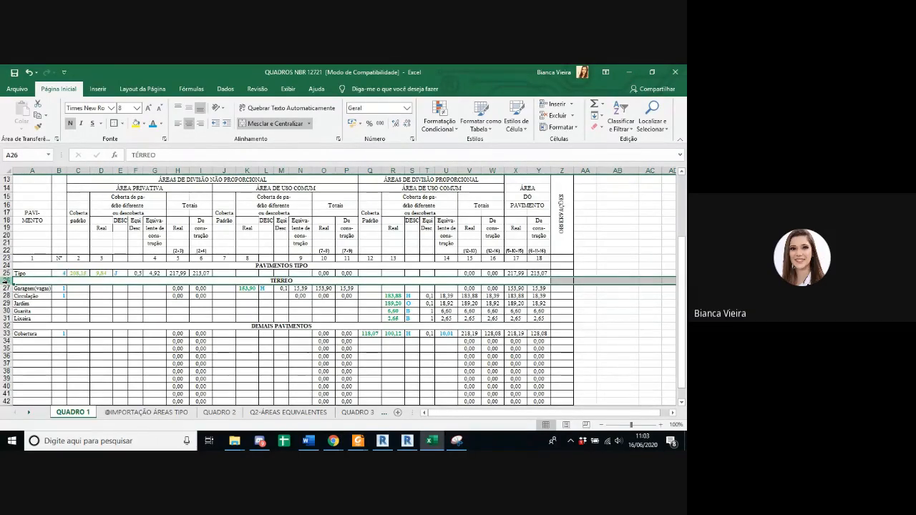
right_click(6, 281)
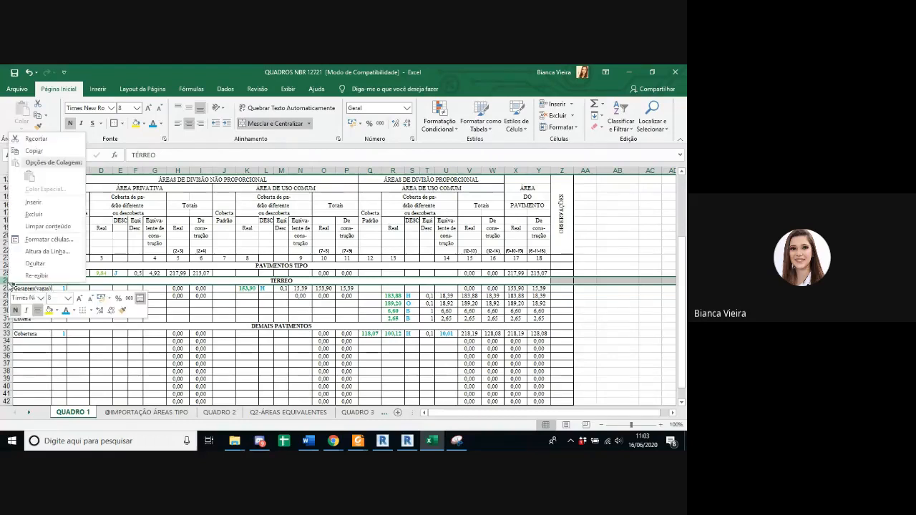
left_click(43, 206)
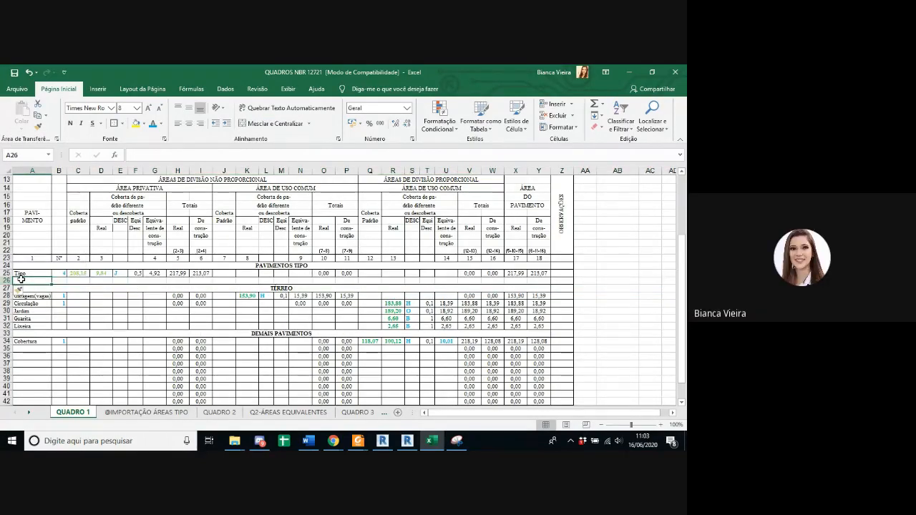
Step: Label the new row Escadas, set its quantity to 4, and select its covered standard area cell in column 12
type("Escadas")
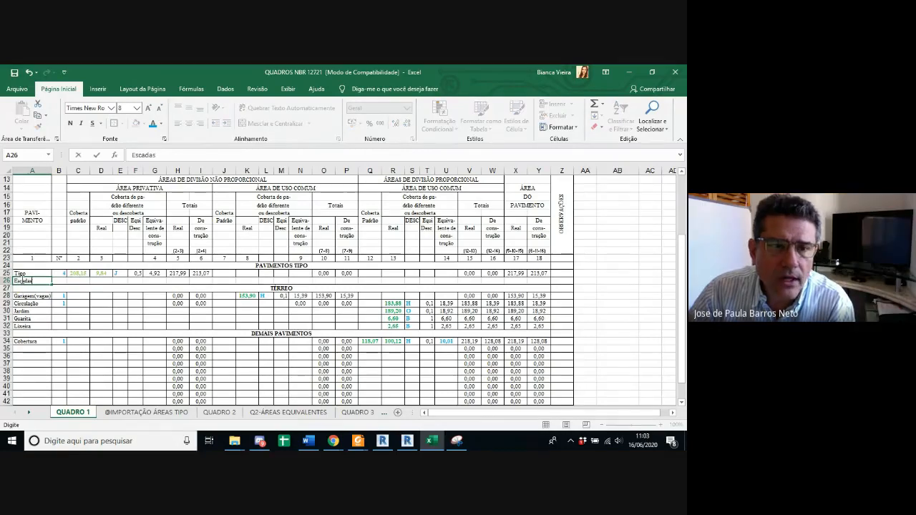
key("Tab")
type("4")
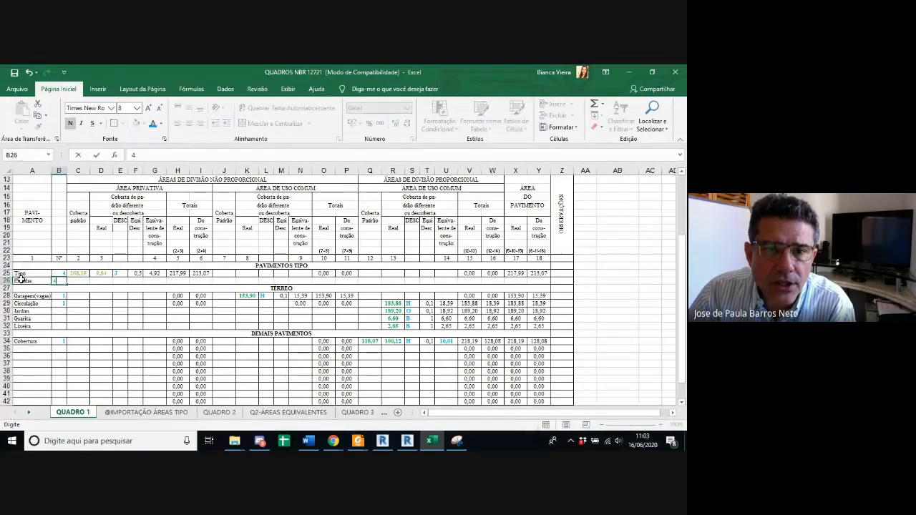
key("Tab")
key("Tab")
key("Tab")
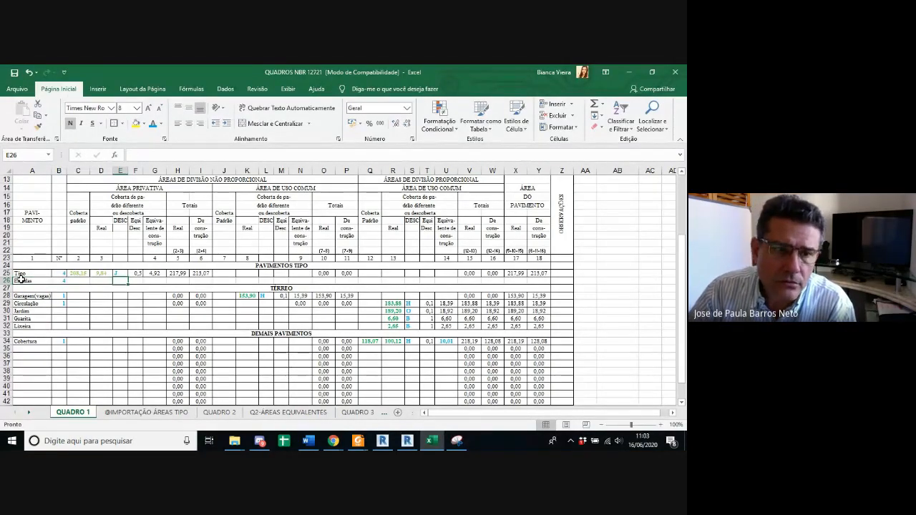
key("Tab")
key("Tab")
key("Tab")
key("Tab")
key("Tab")
key("Tab")
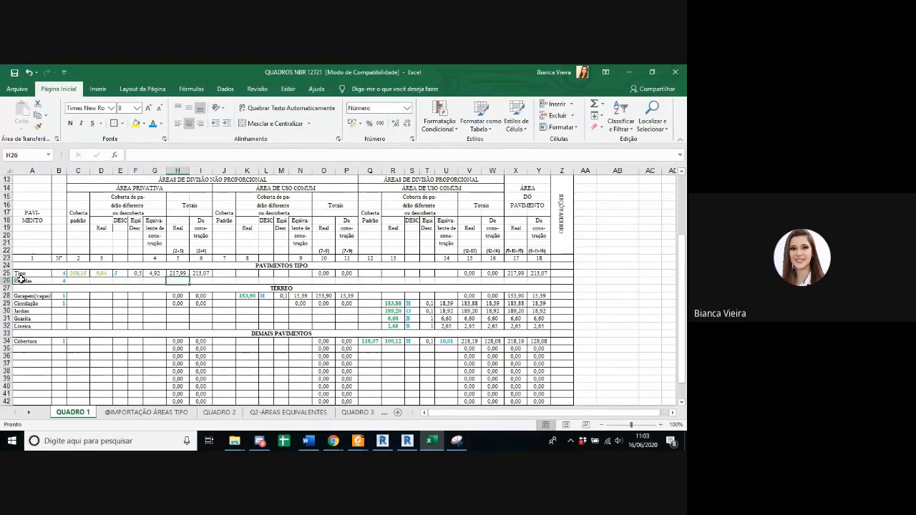
key("shift+Tab")
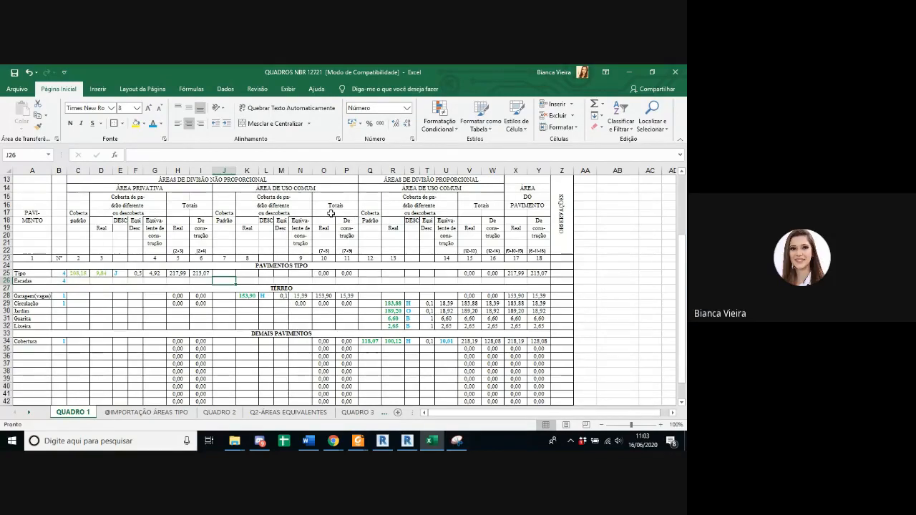
left_click(399, 280)
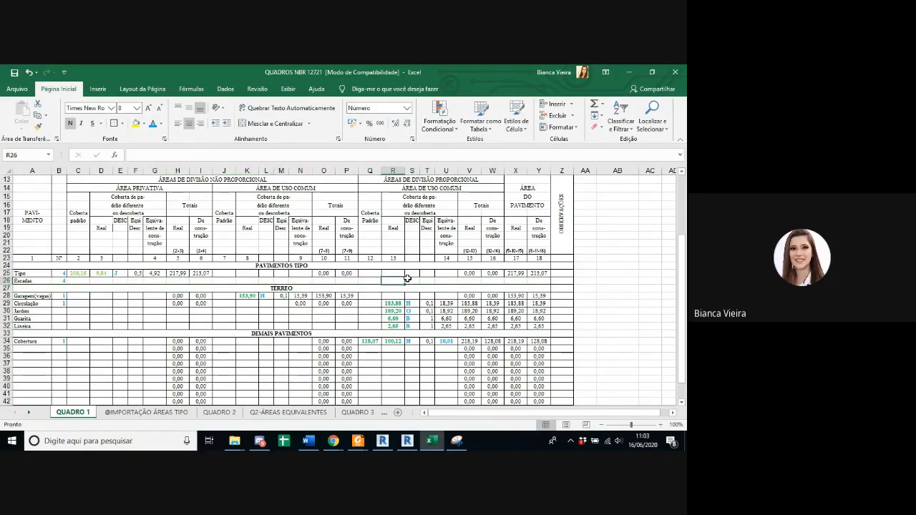
left_click(376, 280)
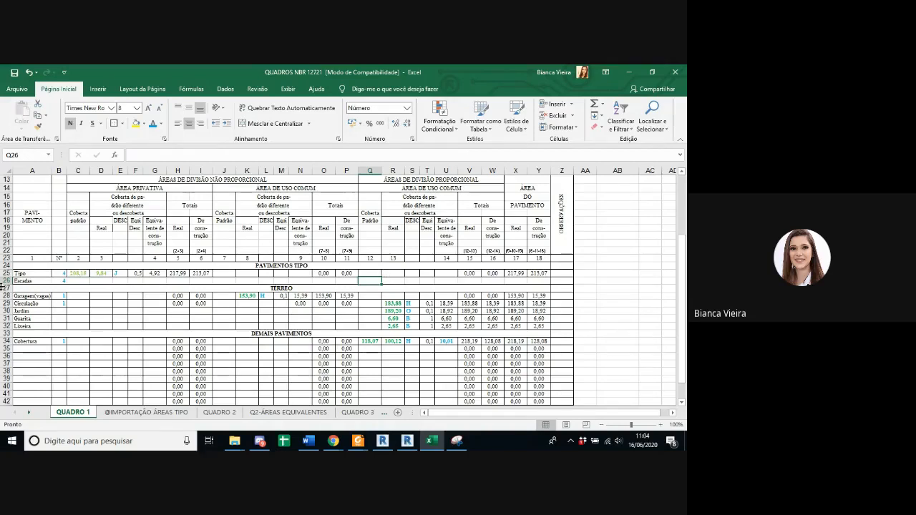
Step: Inspect the SOMASE formulas for the Tipo row's private areas in columns 2 and 3 and the Circulação row's real area in column 13
double_click(79, 274)
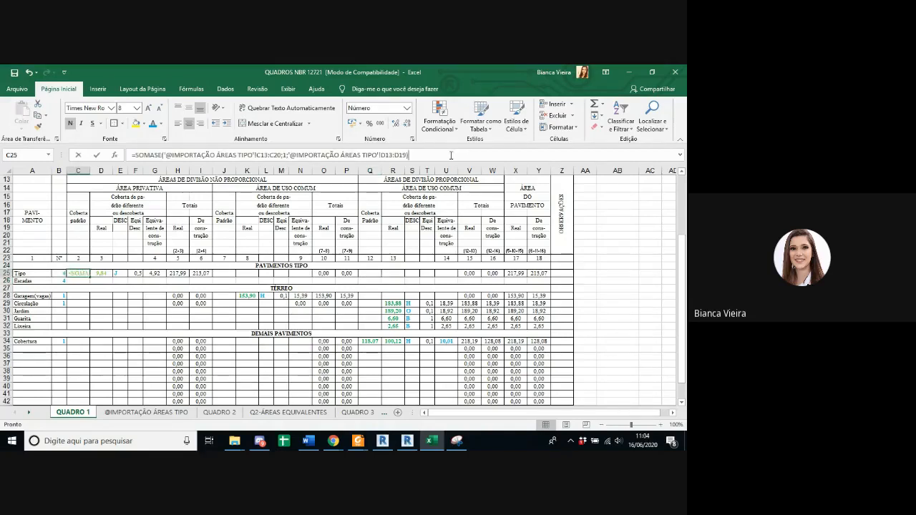
left_click(98, 270)
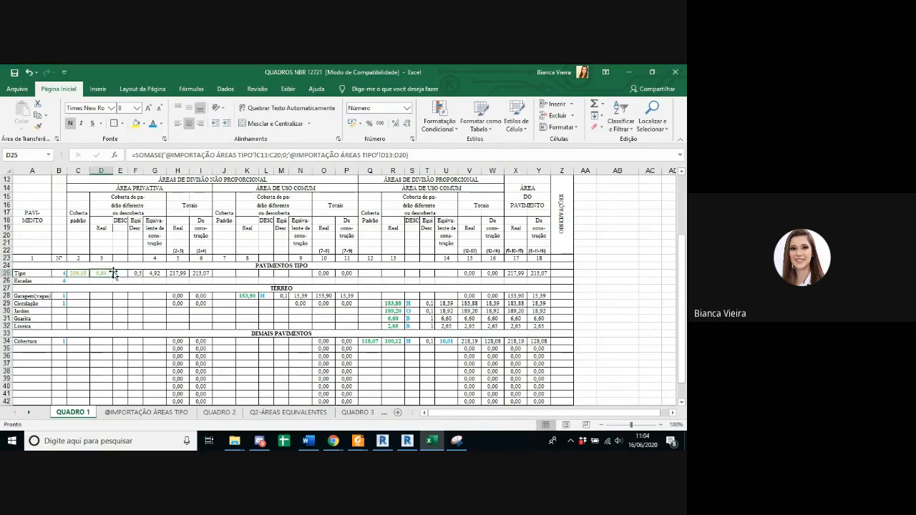
double_click(392, 303)
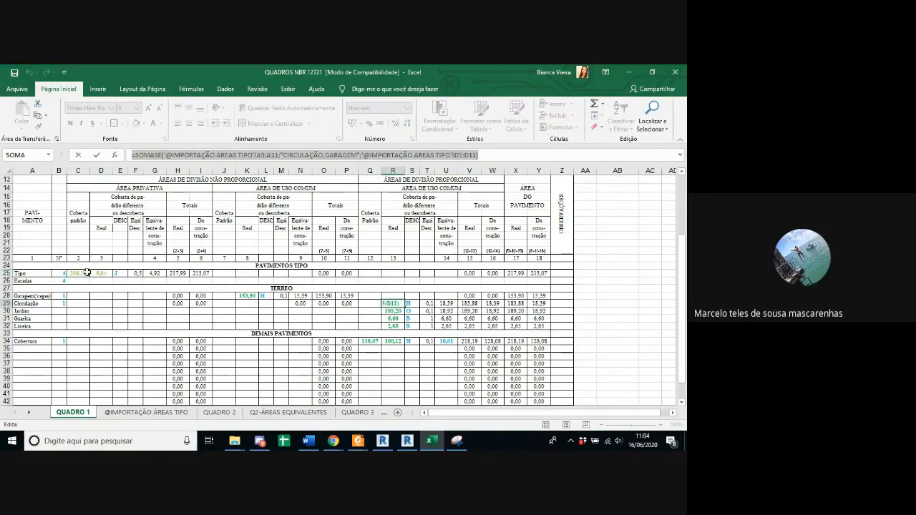
key("Escape")
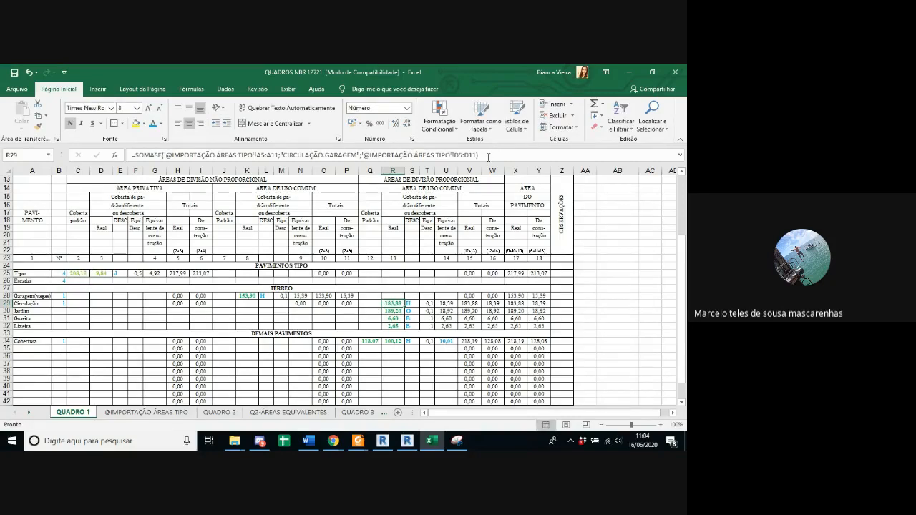
Step: Copy the Circulação row's column 13 SOMASE formula into the Escadas row's column 12 and replace its criterion with "ESCADA"
left_click(489, 156)
key("Escape")
left_click(402, 281)
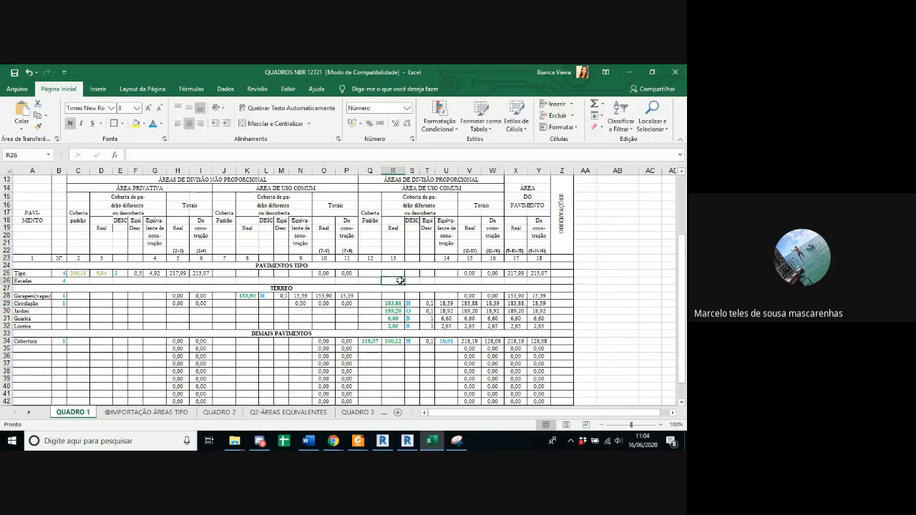
left_click(375, 282)
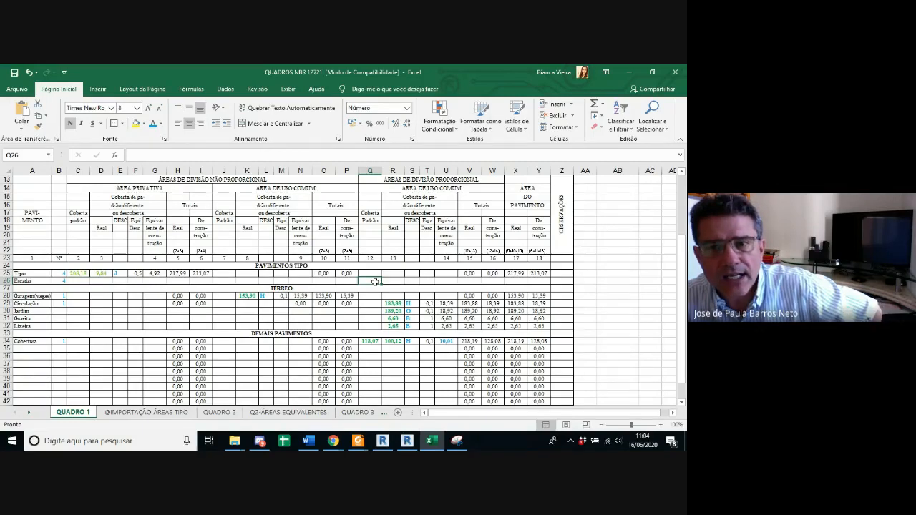
left_click(249, 157)
type("=SOMASE('@IMPORTAÇÃO ÁREAS TIPO'!A5:A11;\"CIRCULAÇÃO.GARAGEM\";'@IMPORTAÇÃO ÁREAS TIPO'!D5:D11)")
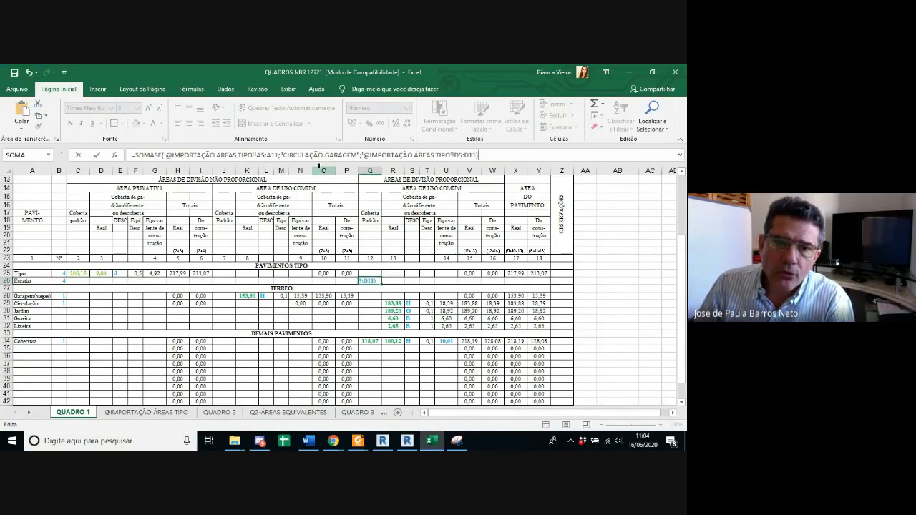
left_click_drag(284, 154, 356, 154)
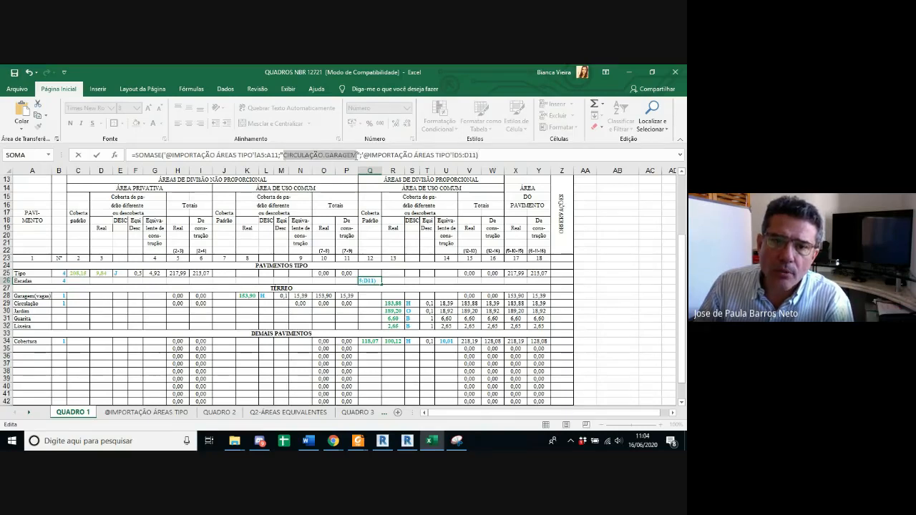
type("ESCADA")
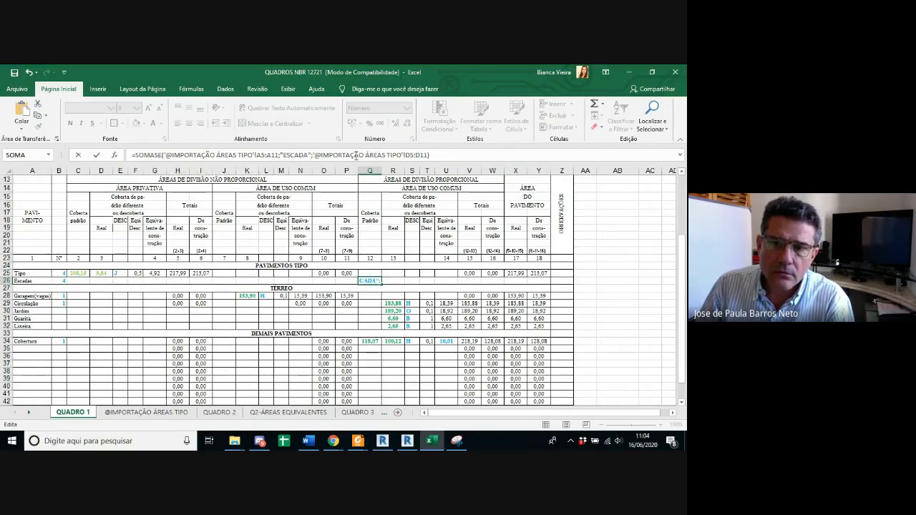
key("Return")
left_click(169, 415)
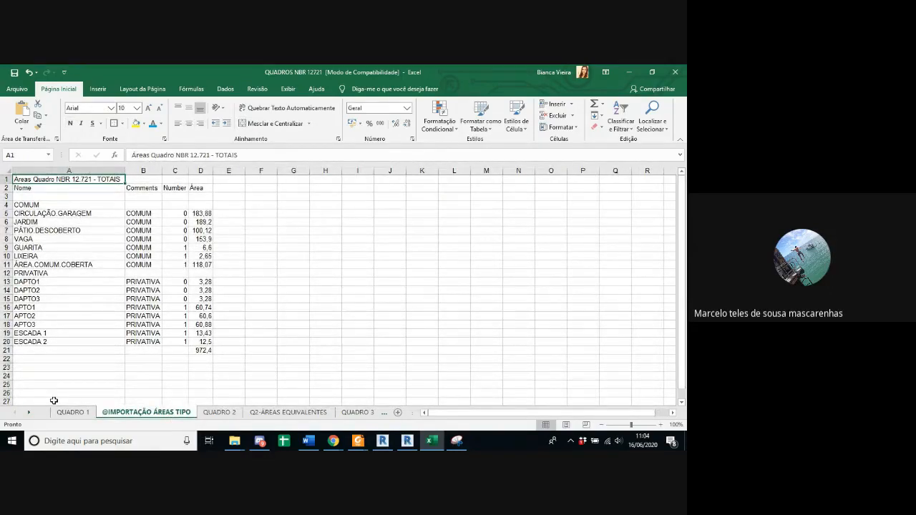
left_click(72, 413)
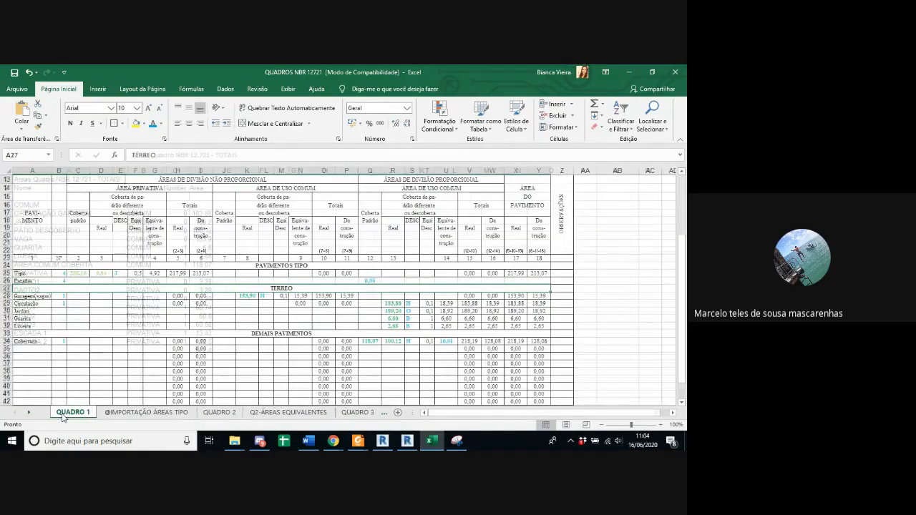
left_click(146, 413)
double_click(59, 334)
key("BackSpace")
key("BackSpace")
double_click(60, 343)
key("BackSpace")
key("BackSpace")
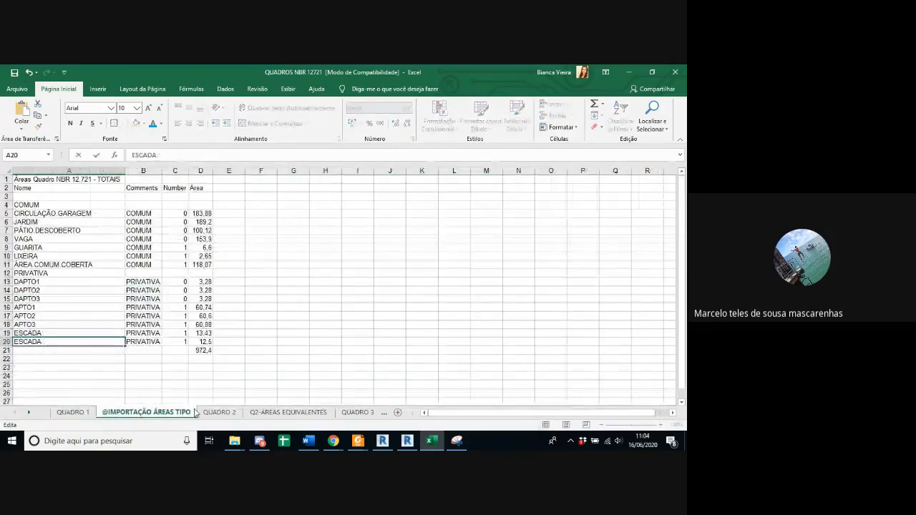
left_click(217, 412)
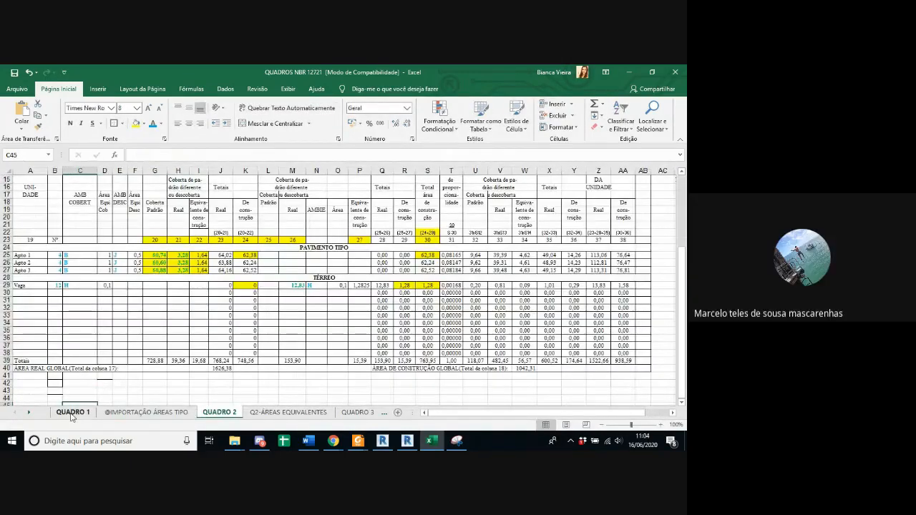
Step: Clear the arguments of the Escadas row's column 12 formula in QUADRO 1, keeping only =SOMASE(
left_click(72, 413)
double_click(369, 282)
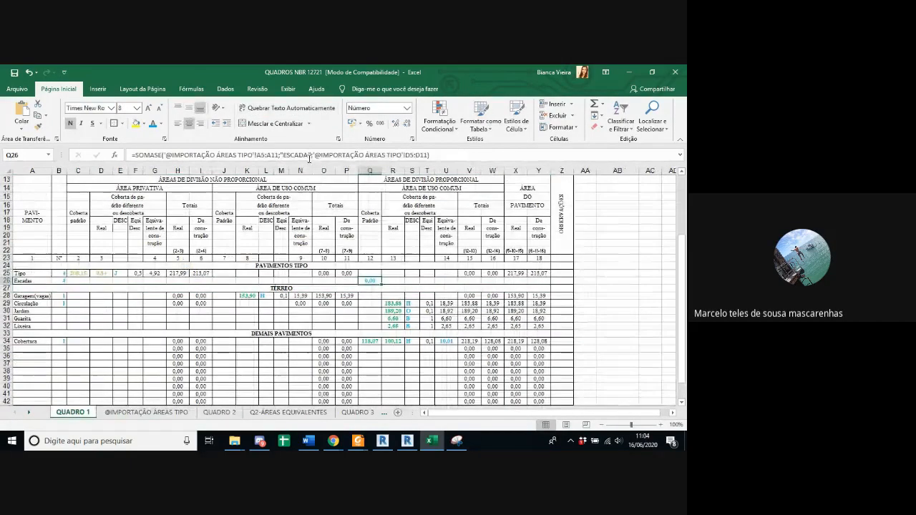
left_click(313, 156)
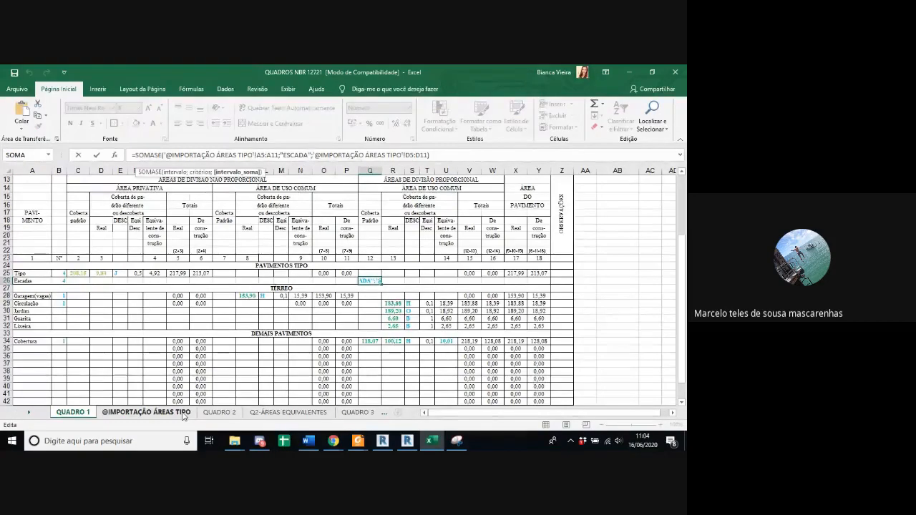
left_click(184, 415)
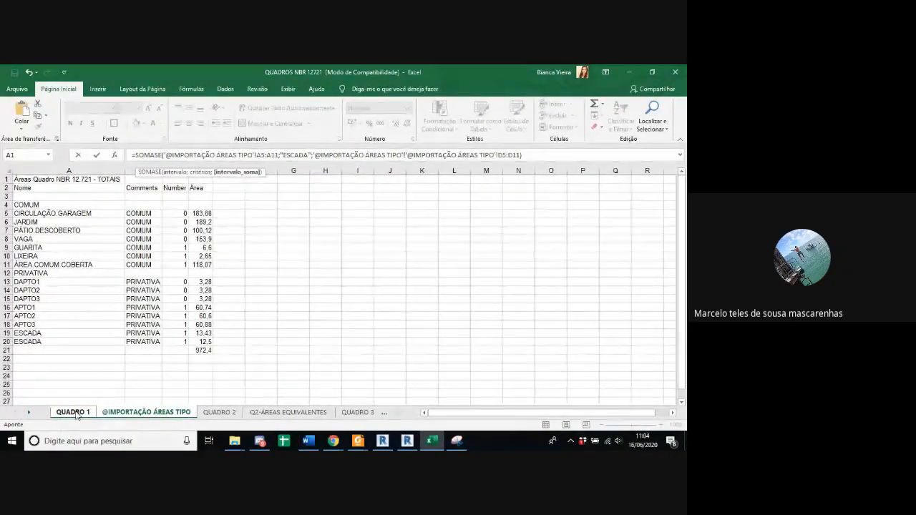
left_click(74, 413)
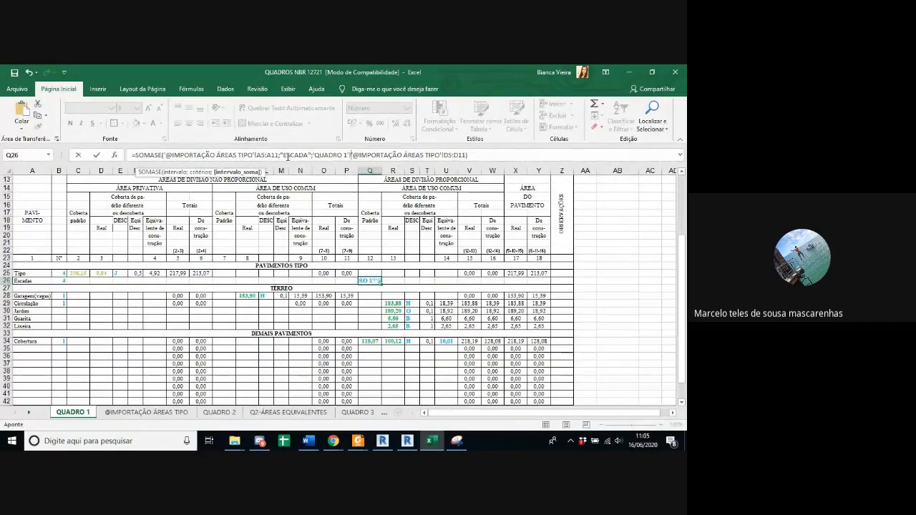
left_click_drag(472, 154, 164, 155)
key("BackSpace")
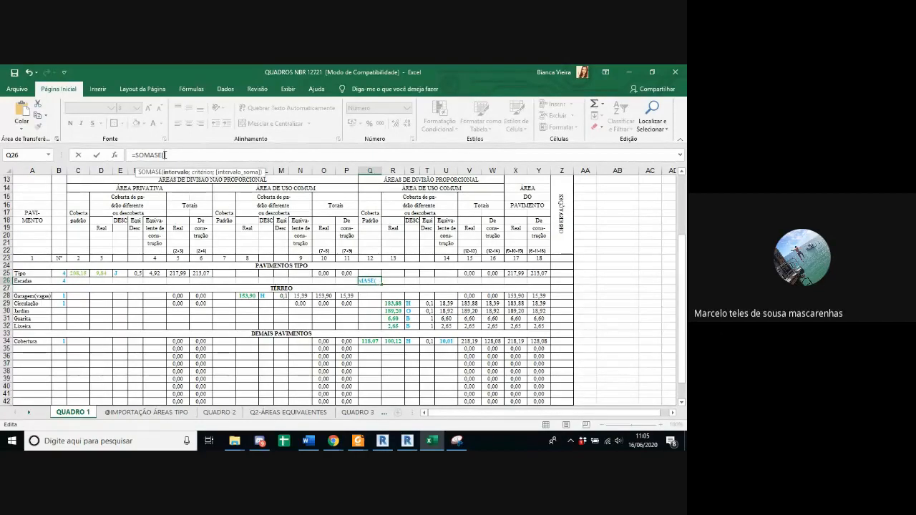
left_click(146, 412)
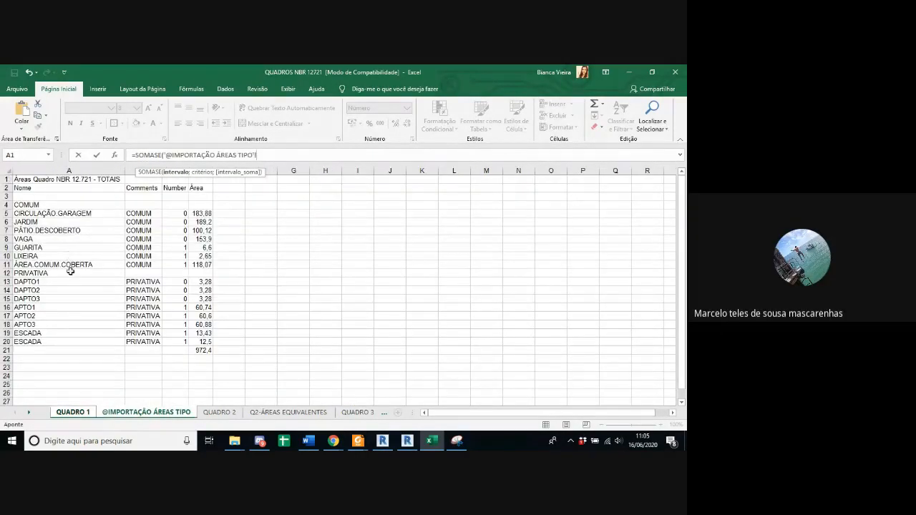
left_click_drag(73, 280, 76, 335)
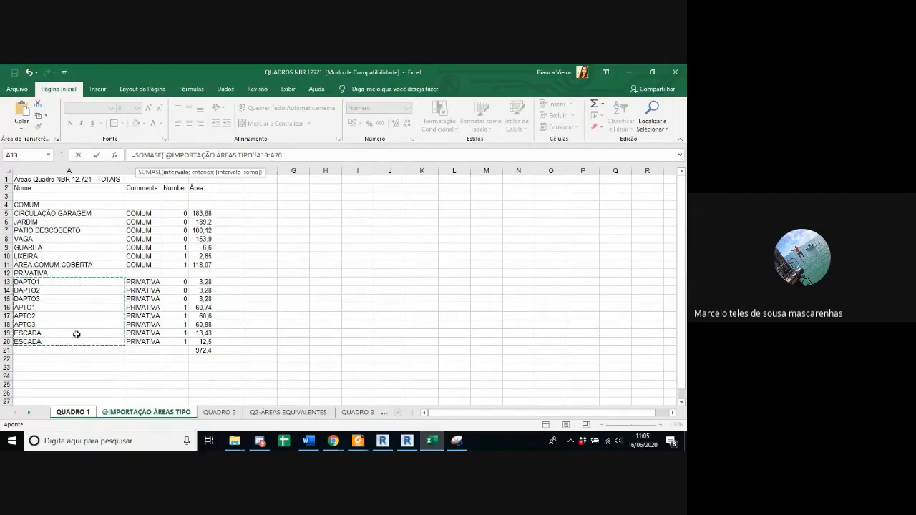
type(";\"")
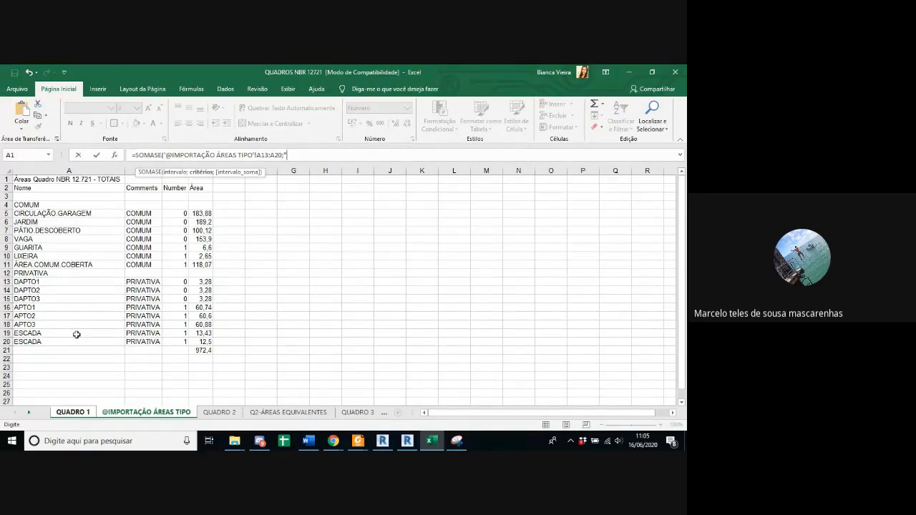
type("ESCADA\";")
left_click_drag(207, 282, 211, 343)
key("Return")
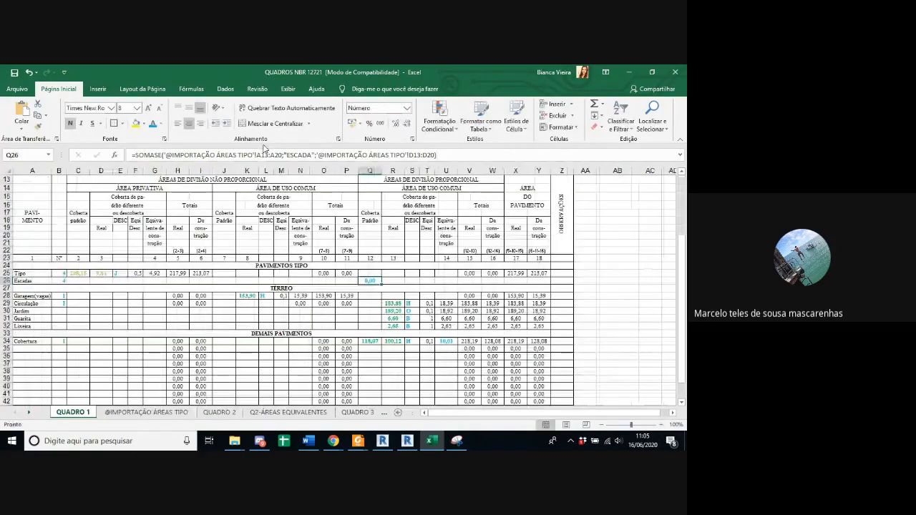
Step: Remove the trailing space from both ESCADA names in A19 and A20 of the import sheet, keeping QUADRO 1 as the first sheet
left_click(146, 412)
double_click(70, 340)
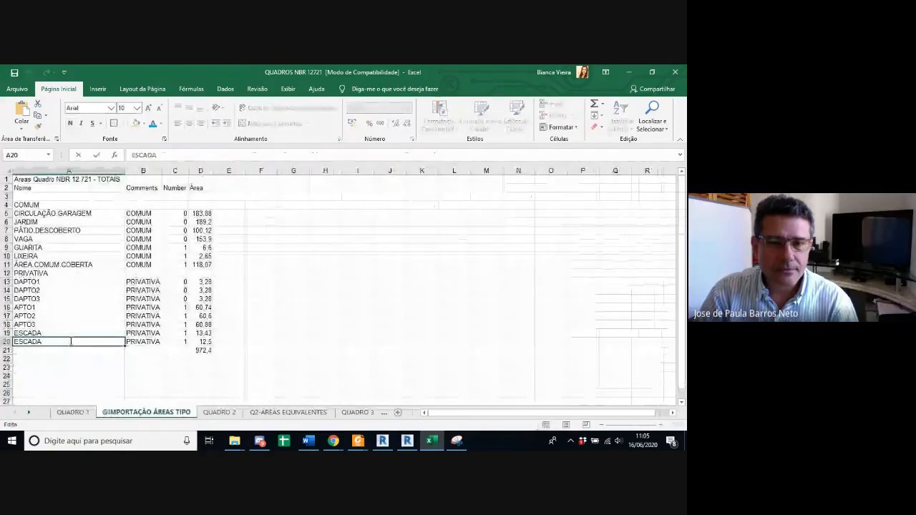
double_click(72, 335)
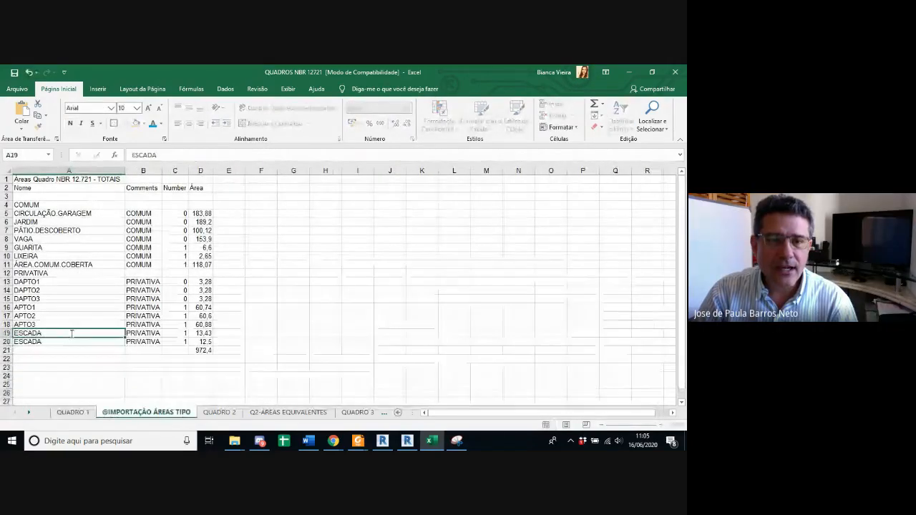
left_click(219, 412)
left_click_drag(146, 412, 57, 412)
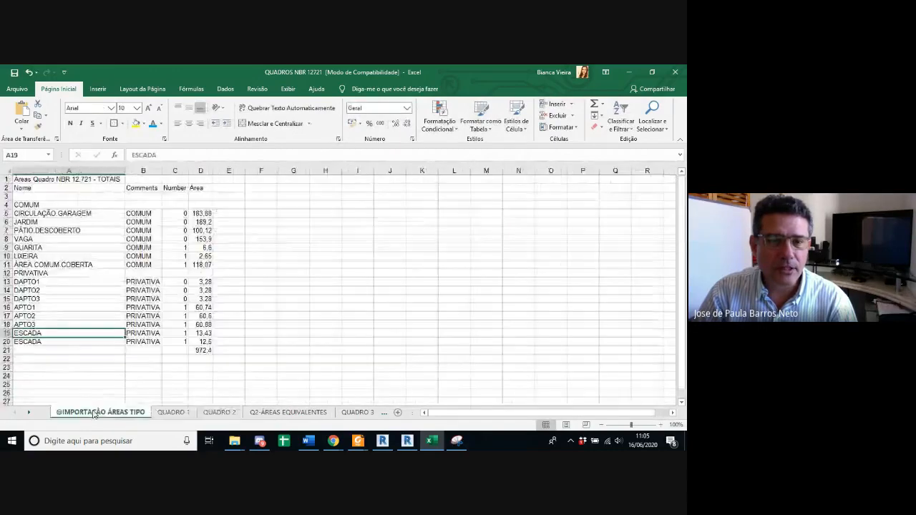
left_click_drag(161, 415, 68, 413)
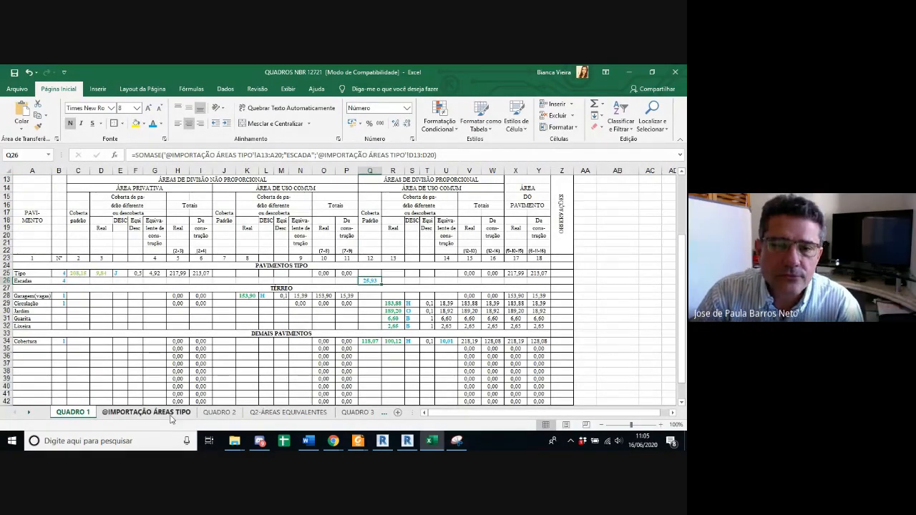
Step: Apply the Tipo row's column 3 formatting to the Escadas area in column 12, and fill the Tipo formulas in columns 15 to 18 down
left_click(101, 272)
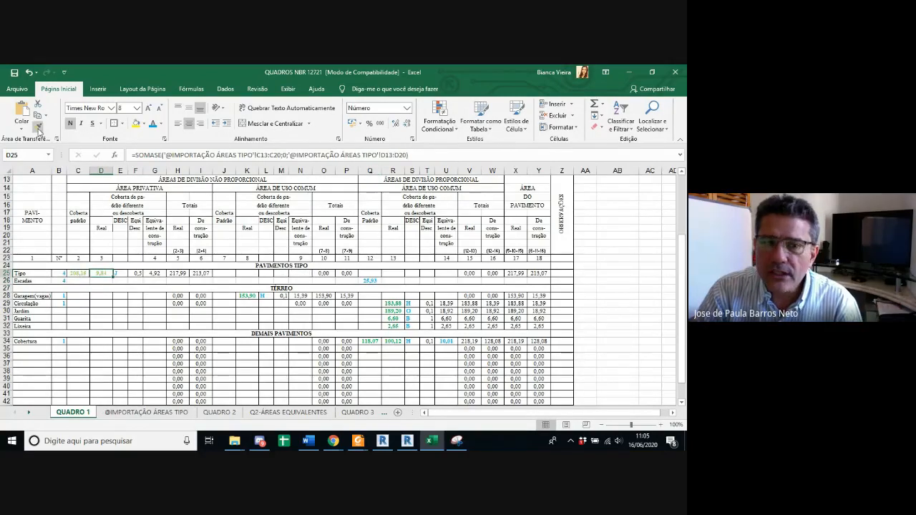
left_click(372, 281)
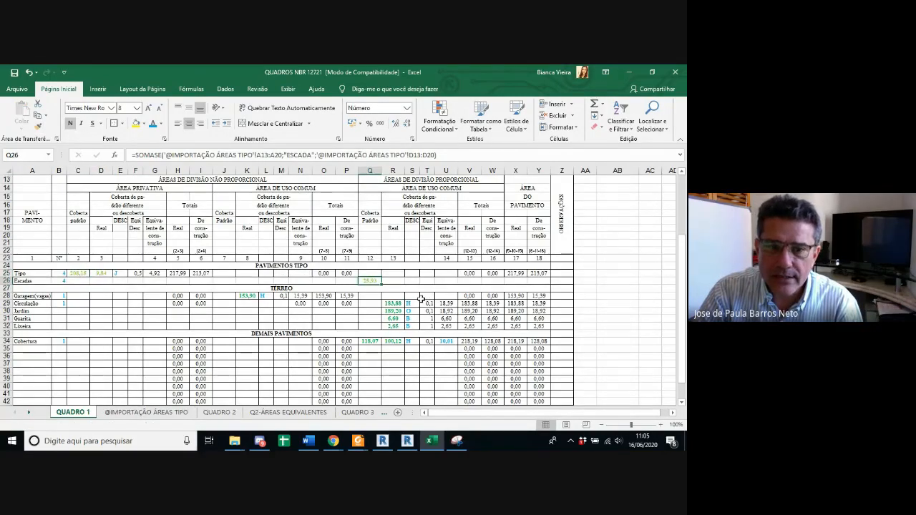
left_click_drag(467, 274, 550, 284)
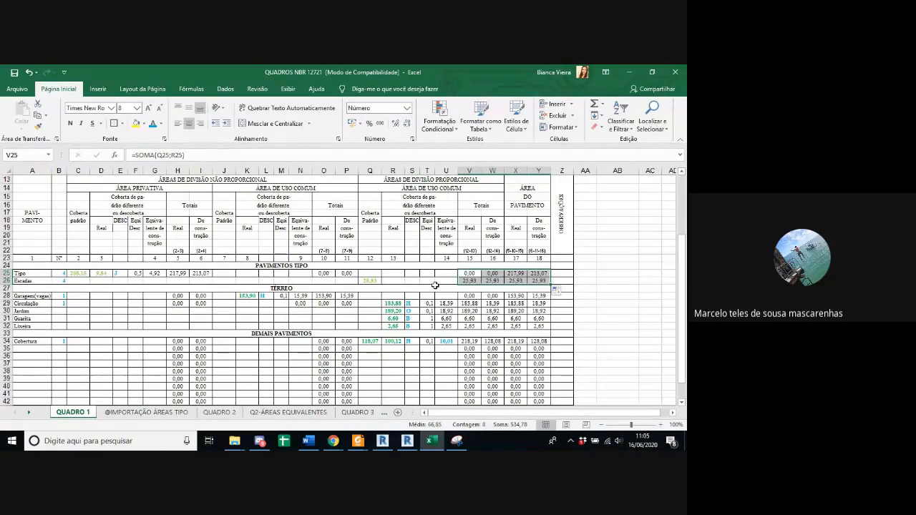
Step: Save the workbook in its current format despite the compatibility check, and fill the Tipo totals in columns 10 and 11 down to Escadas
left_click(370, 281)
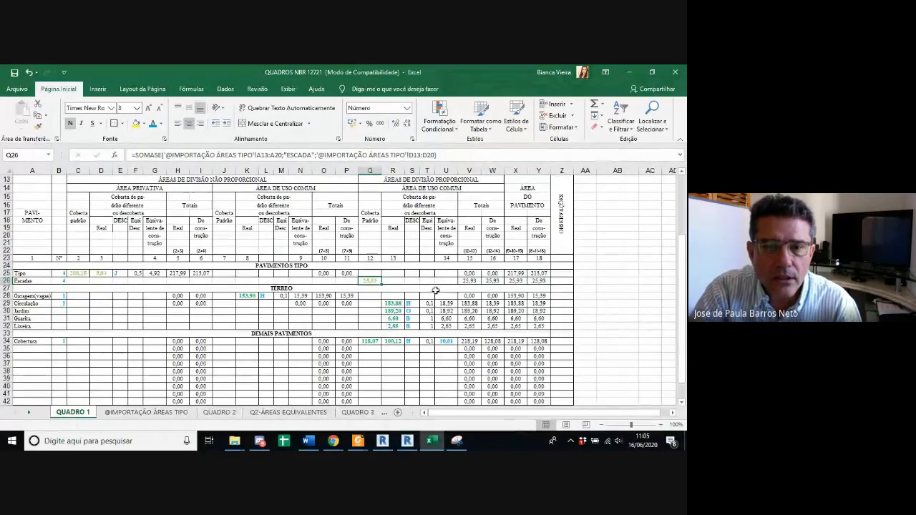
scroll(435, 289, "down", 1)
key("ctrl+s")
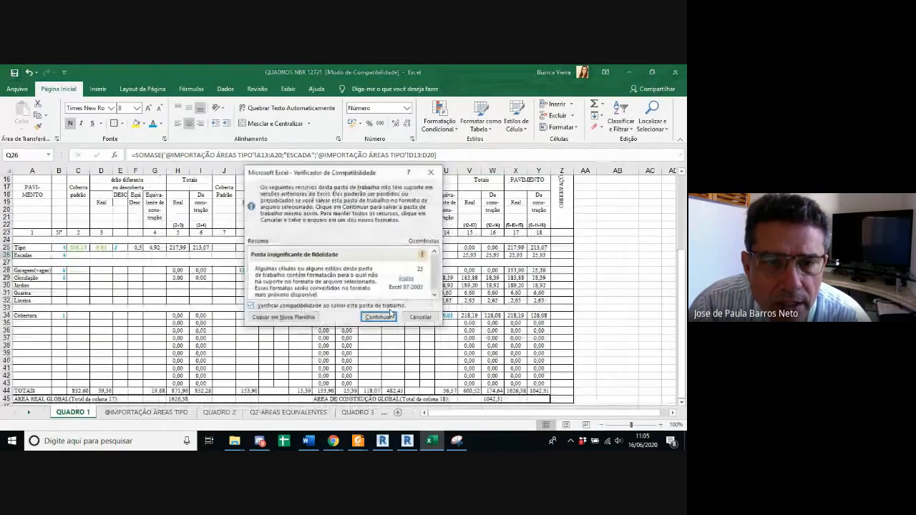
left_click(391, 313)
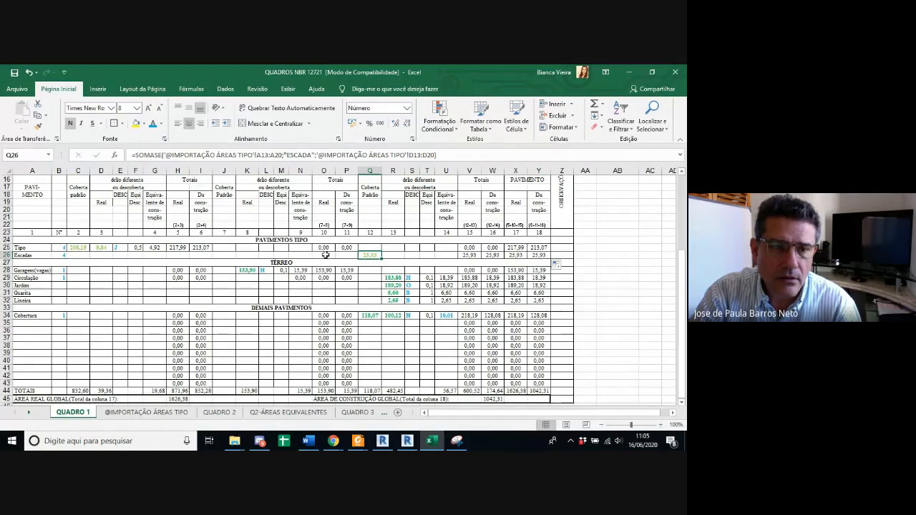
left_click_drag(323, 246, 347, 257)
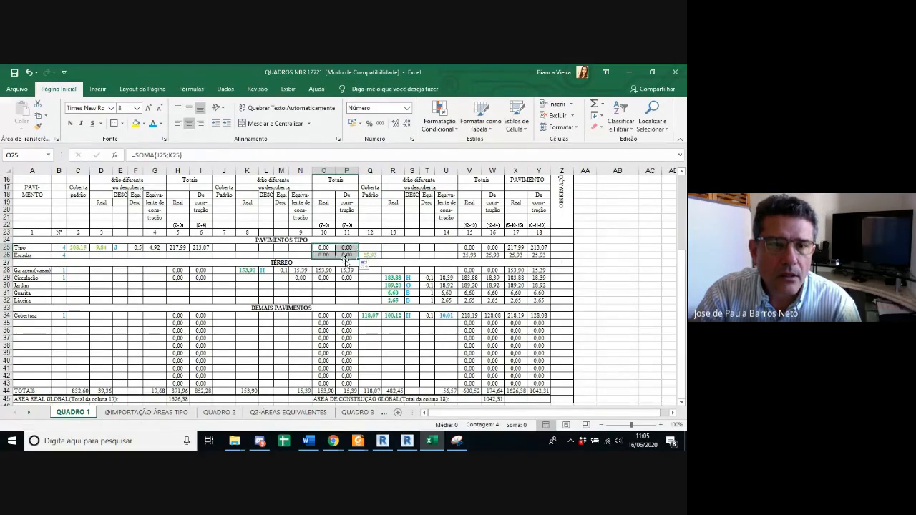
Step: Try to fill the Tipo row's private area cells in columns 2 to 6 down to the Escadas row, and undo it
left_click_drag(78, 247, 212, 258)
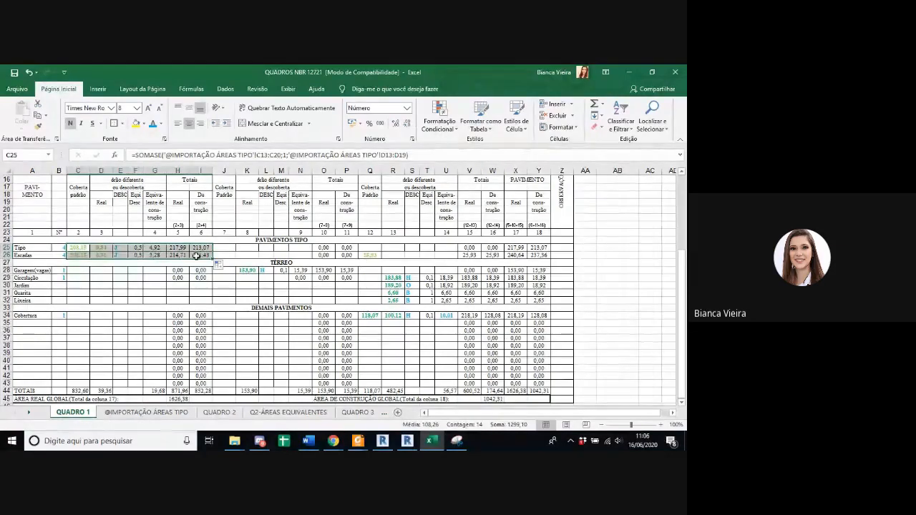
key("ctrl+z")
left_click(202, 256)
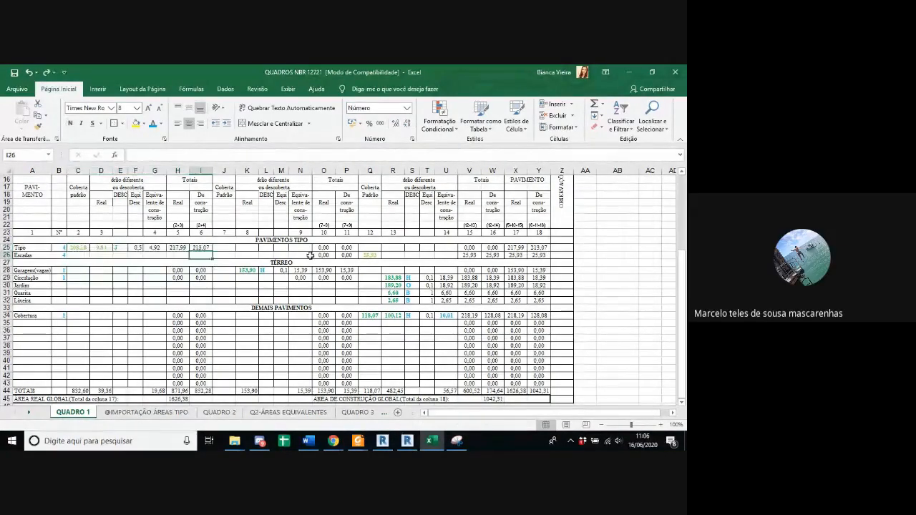
Step: Save the workbook again in its current format and open the Q2-ÁREAS EQUIVALENTES sheet
left_click(14, 73)
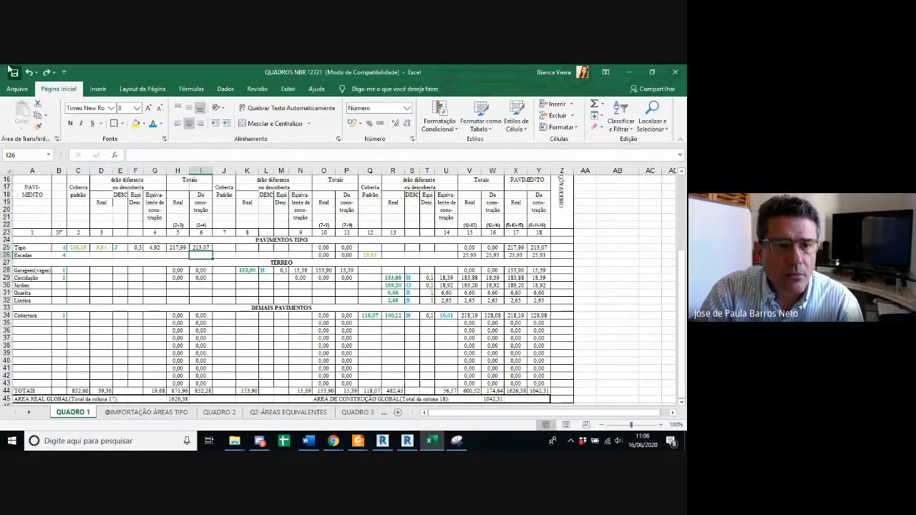
left_click(383, 317)
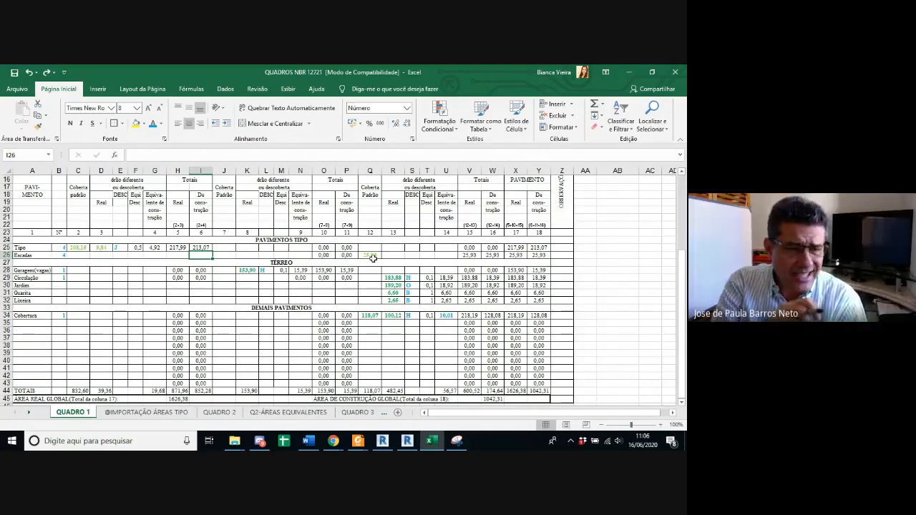
left_click(392, 254)
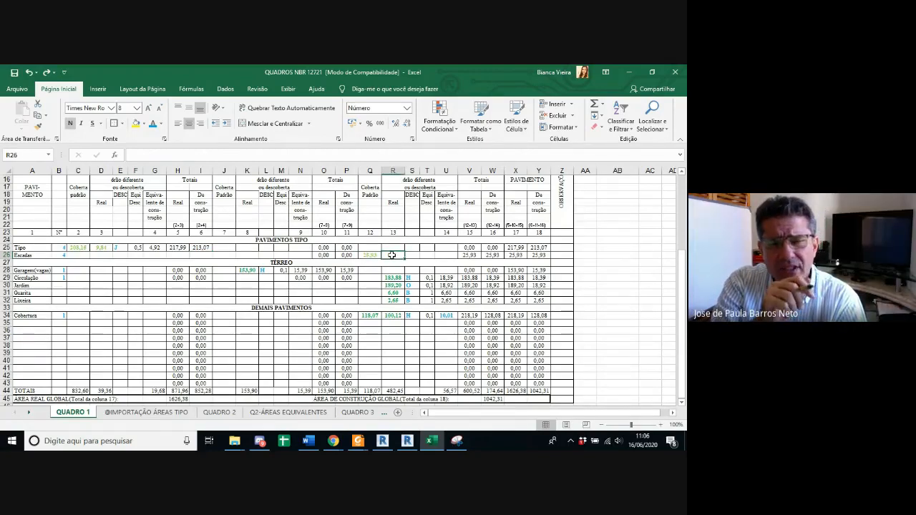
left_click(281, 415)
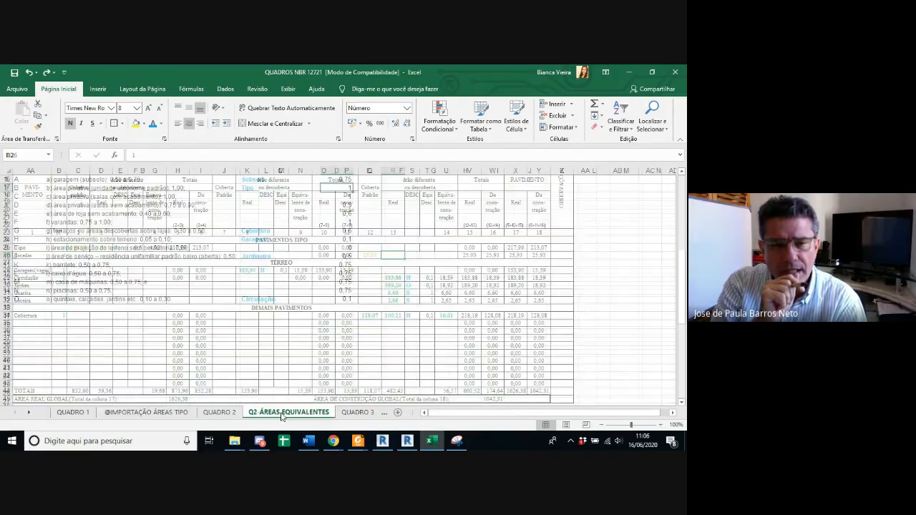
Step: Review the equivalence coefficients listed for each area type, from private areas down to quintais, calçadas and jardins
key("Down")
key("Down")
key("Down")
key("Down")
key("Down")
key("Down")
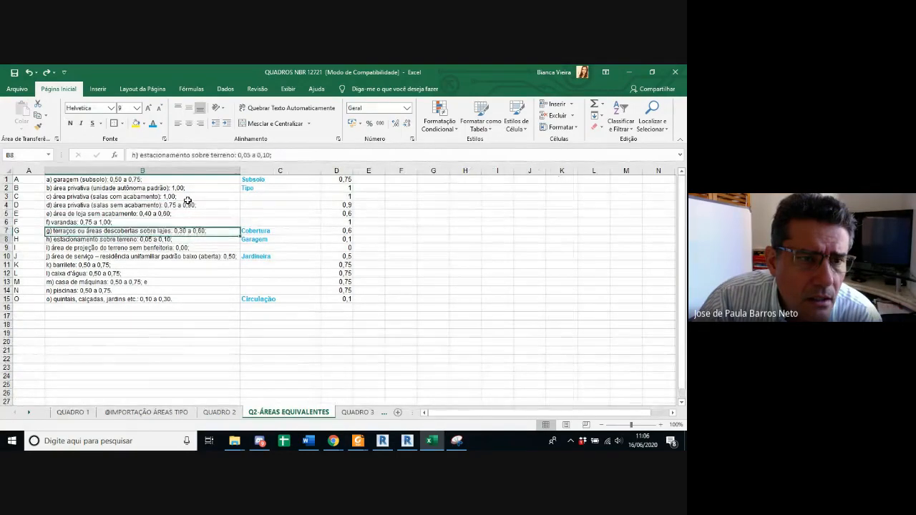
key("Down")
key("Down")
key("Down")
key("Down")
key("Down")
key("Down")
key("Down")
key("Down")
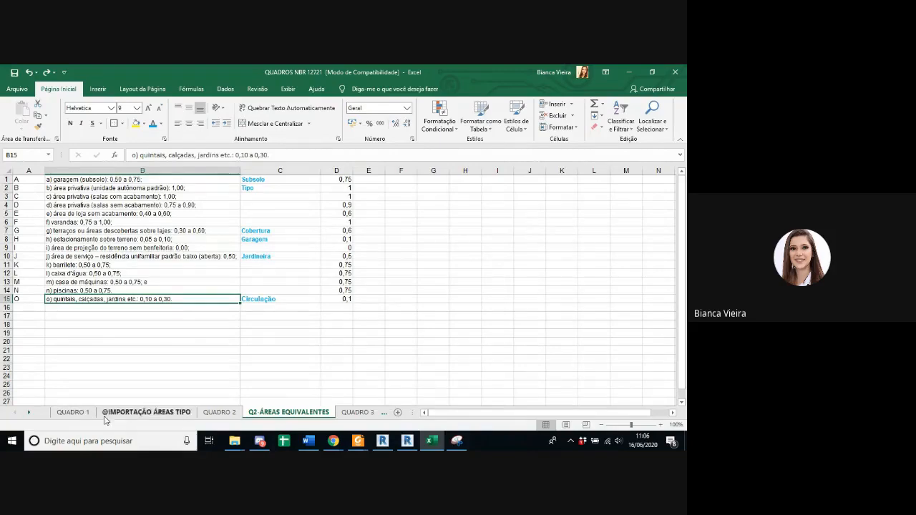
Step: Inspect the QUADRO 1 formulas for Jardim's real area in column 13 and Tipo's area in column 2, comparing with the imported areas
left_click(83, 415)
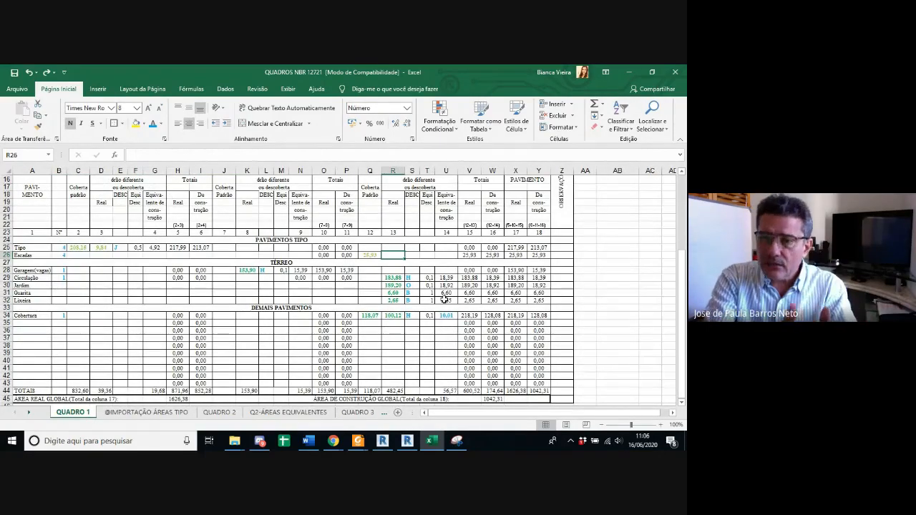
left_click(398, 286)
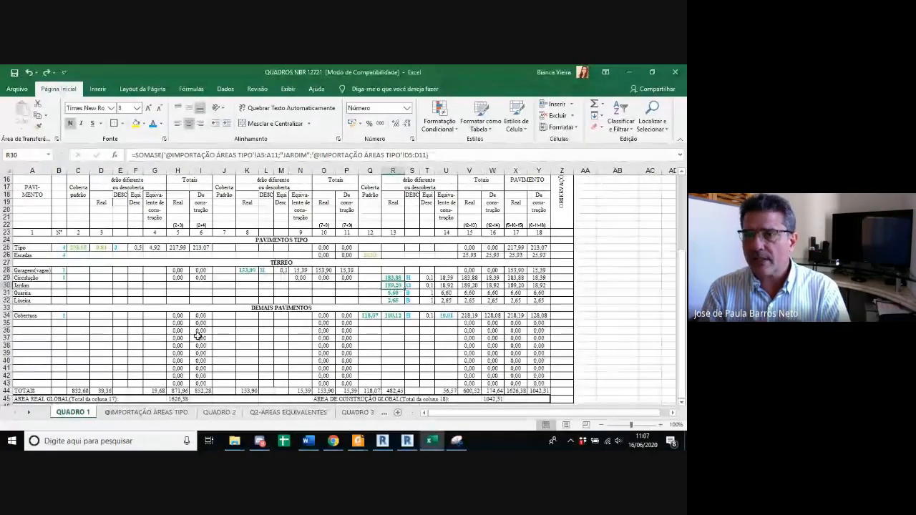
left_click(78, 246)
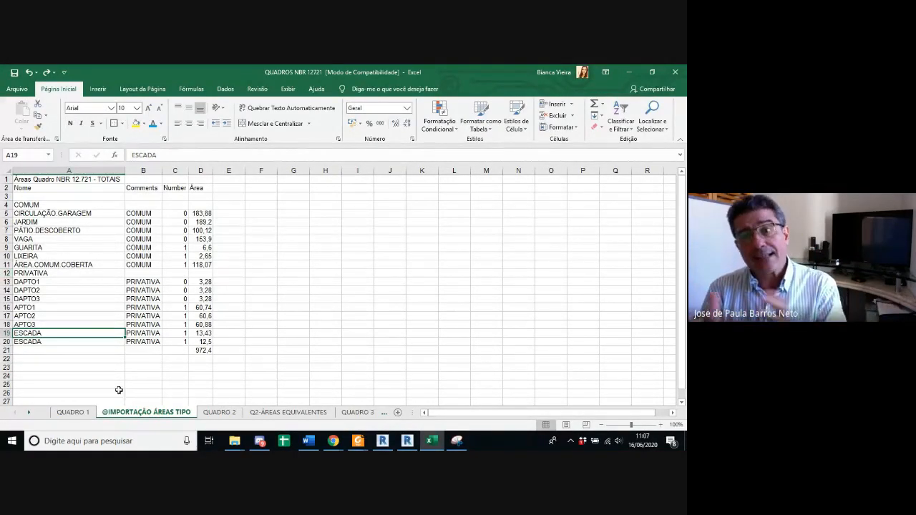
left_click(74, 412)
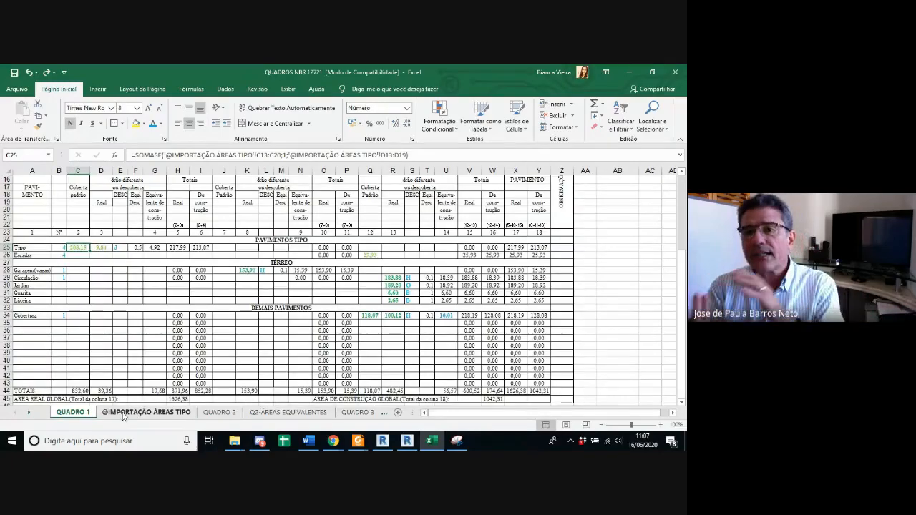
left_click(146, 412)
left_click(177, 333)
type("0")
key("Return")
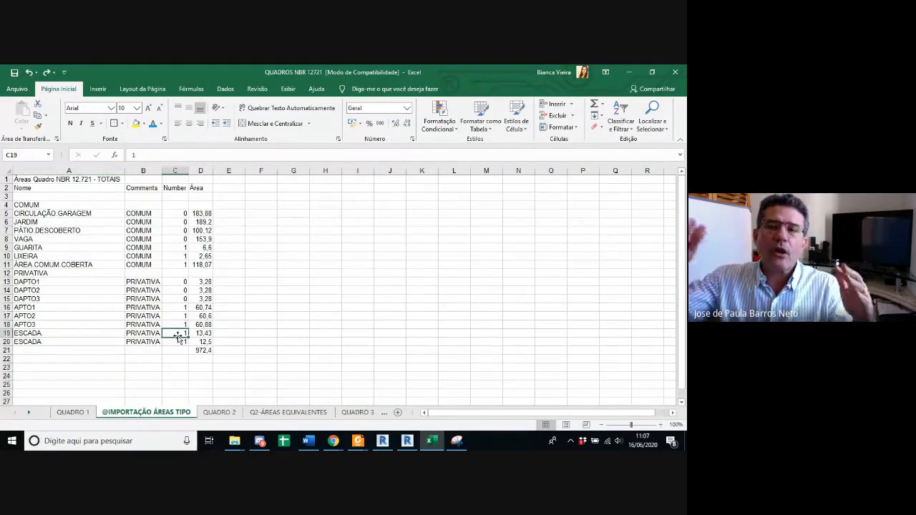
double_click(179, 341)
key("BackSpace")
type("0")
key("Return")
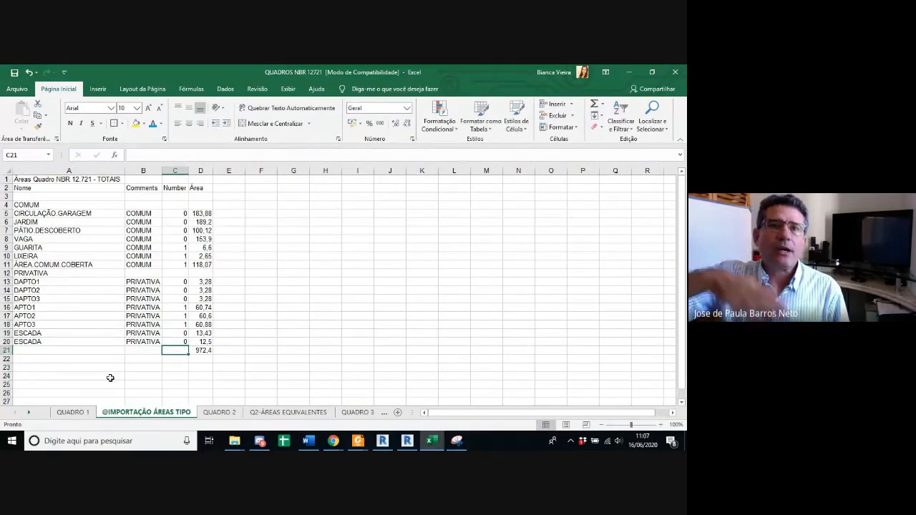
Step: Return to QUADRO 1 and save the workbook in its current format
left_click(73, 412)
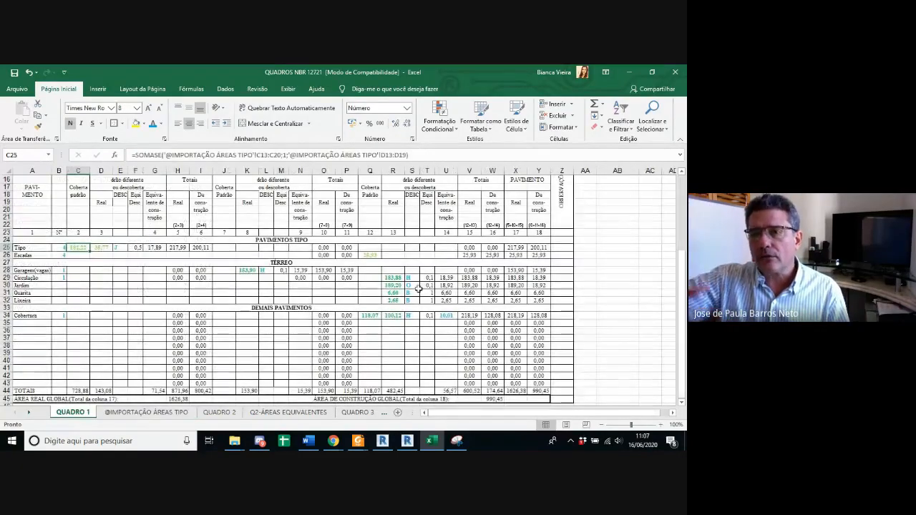
left_click(13, 73)
left_click(378, 317)
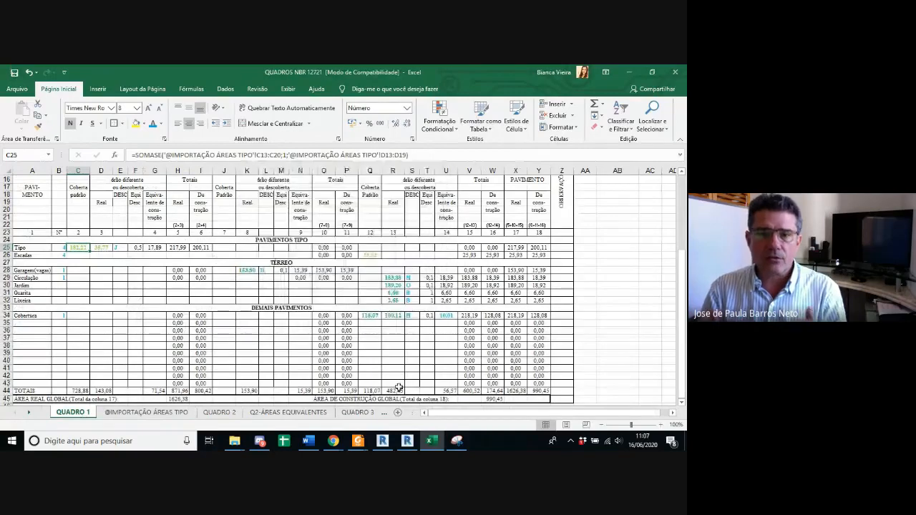
Step: Switch to Revit and open the Áreas Quadro NBR 12.721 - TOTAIS schedule from the QUADROS NBR sheet
left_click(416, 441)
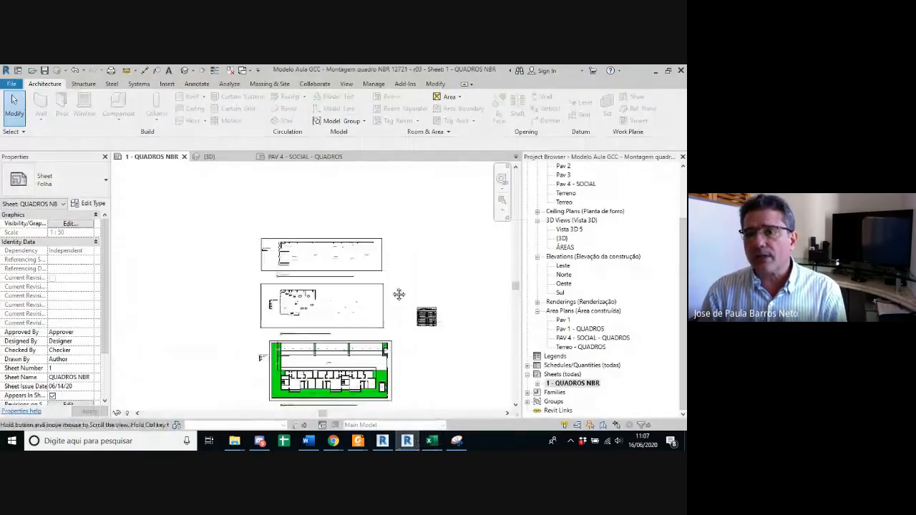
scroll(423, 317, "up", 3)
scroll(429, 322, "up", 2)
double_click(430, 322)
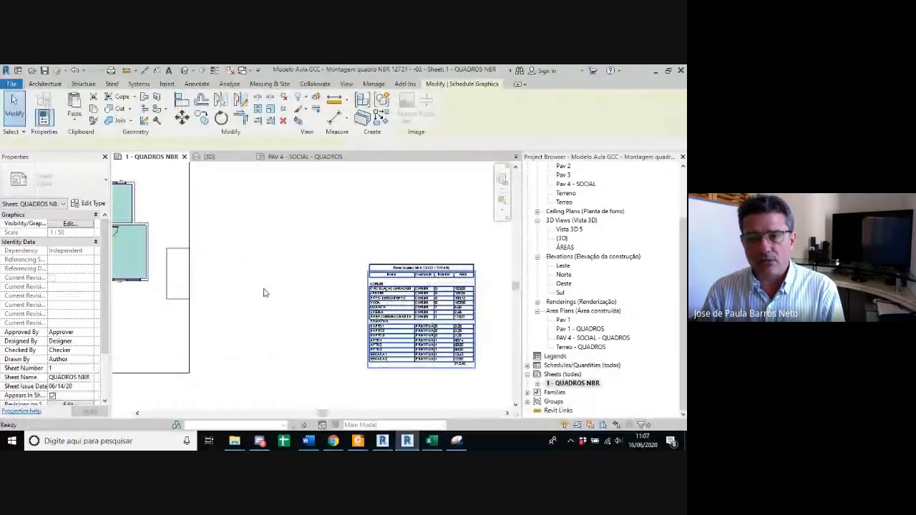
Step: Set the Comments of ESCADA 1 and ESCADA 2 to COMUM in the schedule and save the project
left_click(255, 331)
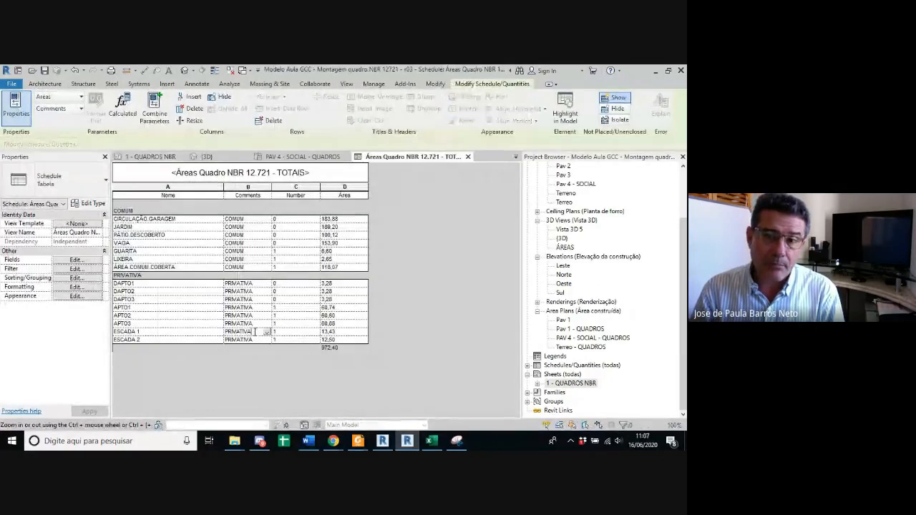
type("COMUM")
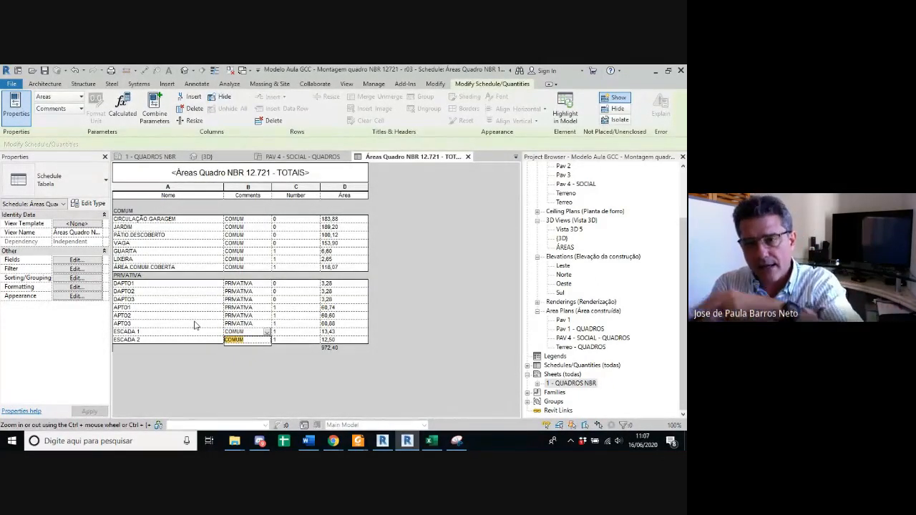
key("Return")
key("Down")
type("CO")
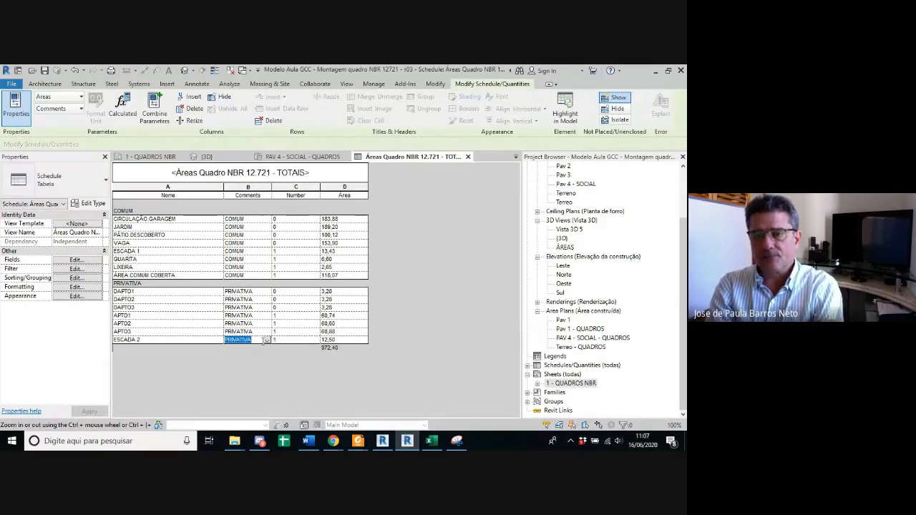
key("Return")
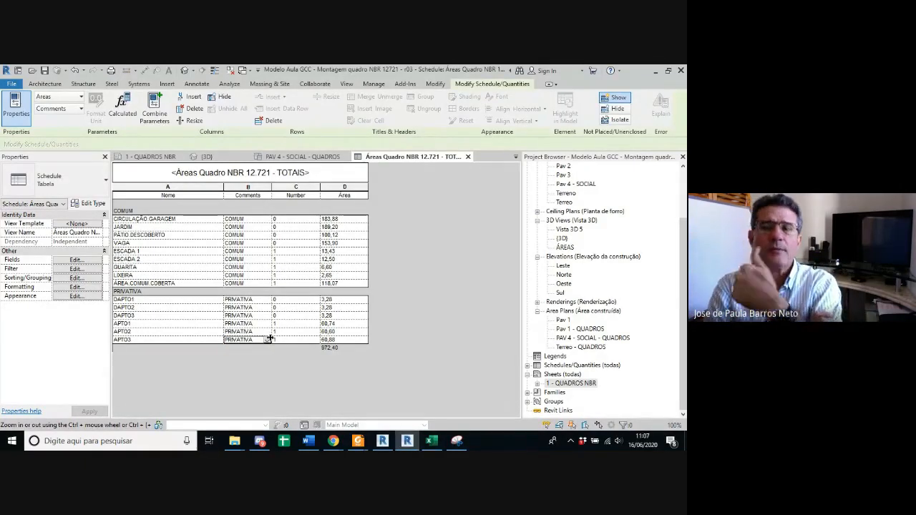
key("ctrl+s")
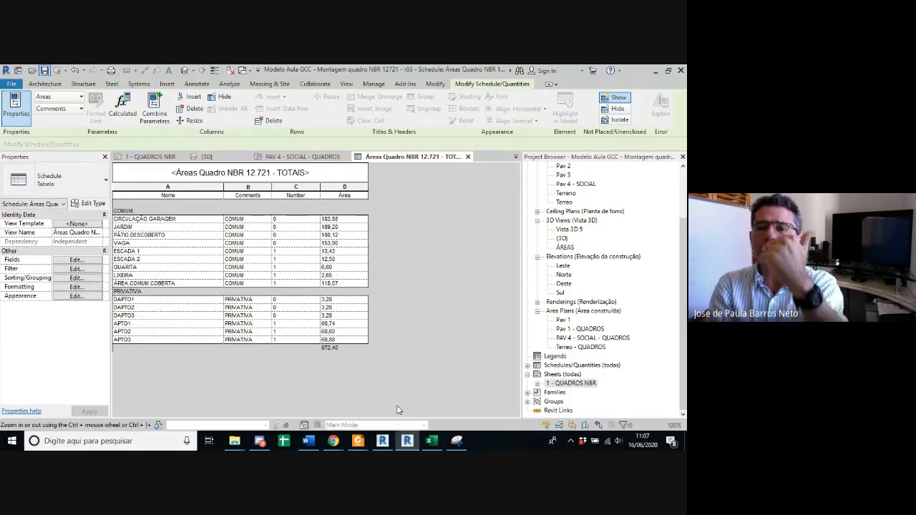
Step: Switch back to the Excel workbook and inspect the column 10 total formula below Cobertura in QUADRO 1
left_click(431, 442)
mouse_move(408, 444)
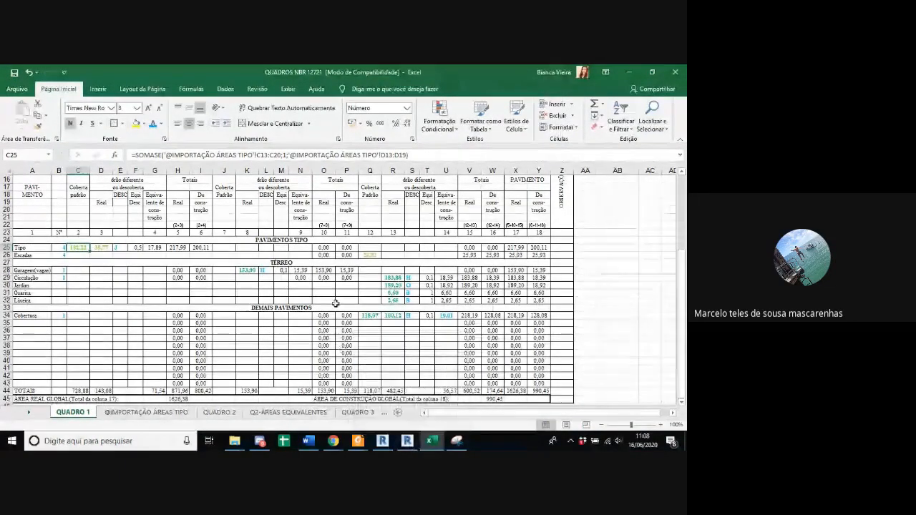
left_click(324, 323)
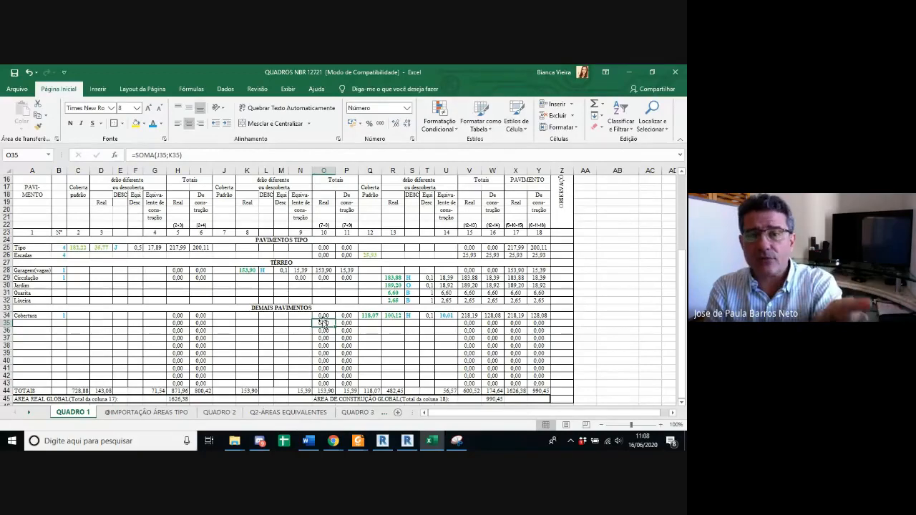
Step: Switch to ABNTNBR12721-2006.pdf in Foxit Reader and highlight the 5.7.3 passage allowing the use of average coefficients
mouse_move(358, 441)
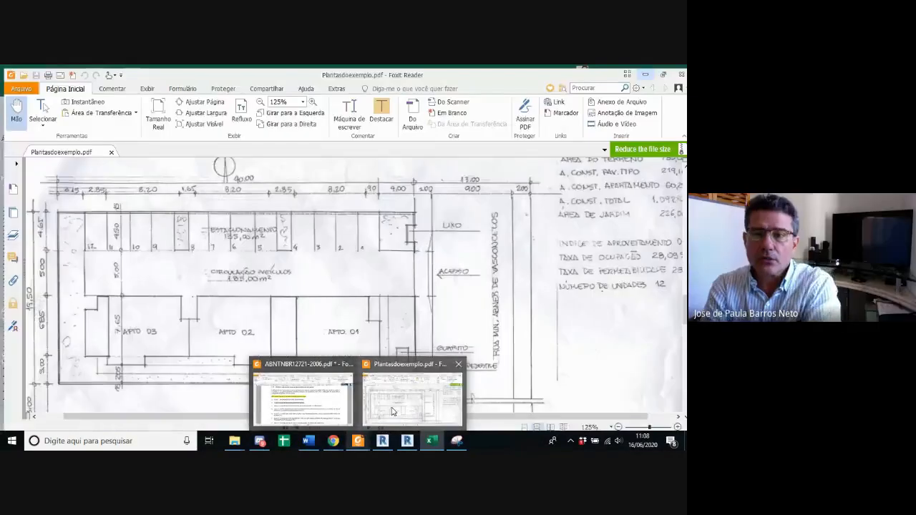
left_click(303, 397)
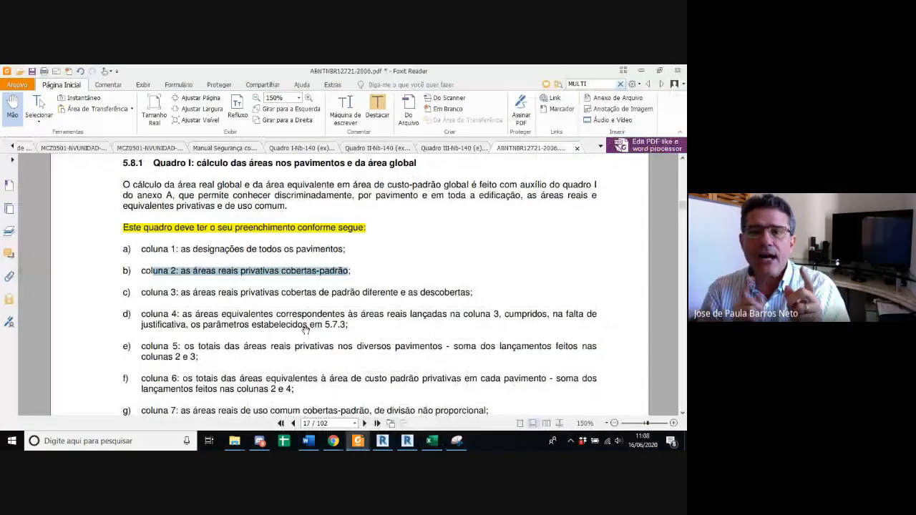
scroll(304, 348, "down", 4, "ctrl")
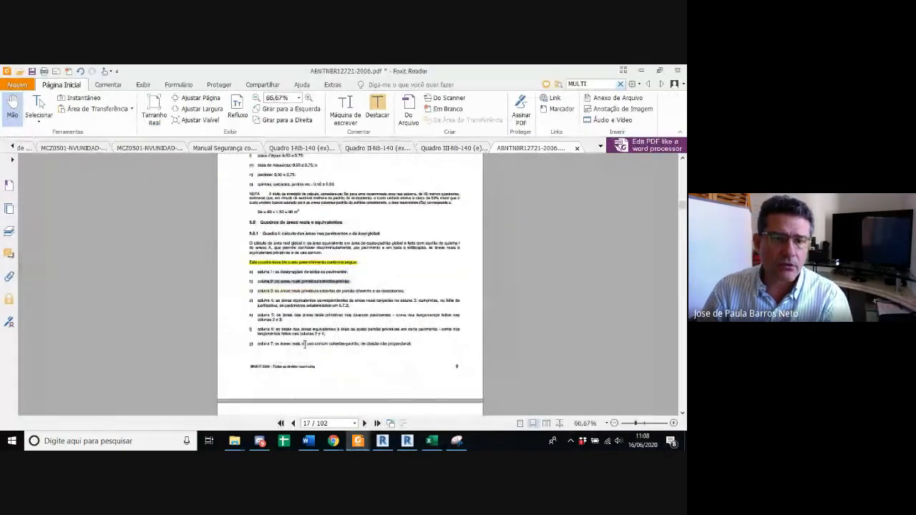
scroll(307, 268, "up", 3, "ctrl")
scroll(309, 268, "up", 5)
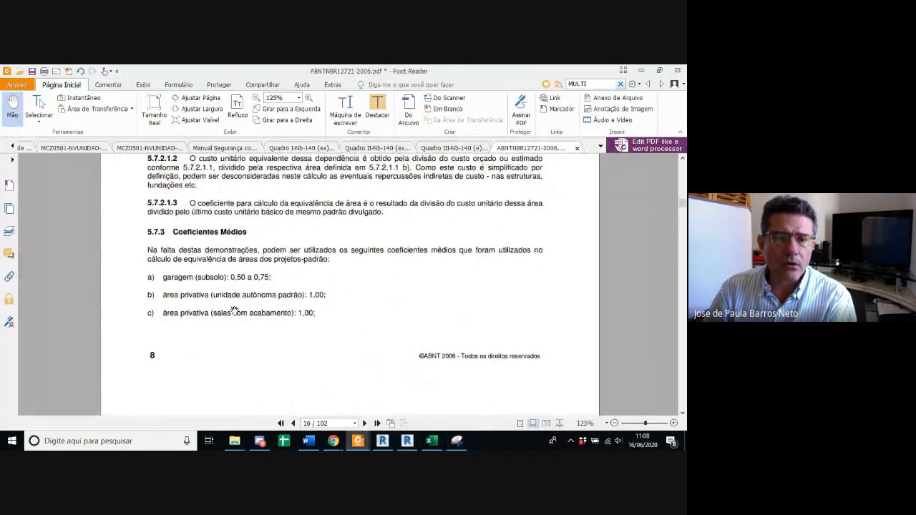
scroll(231, 308, "down", 1)
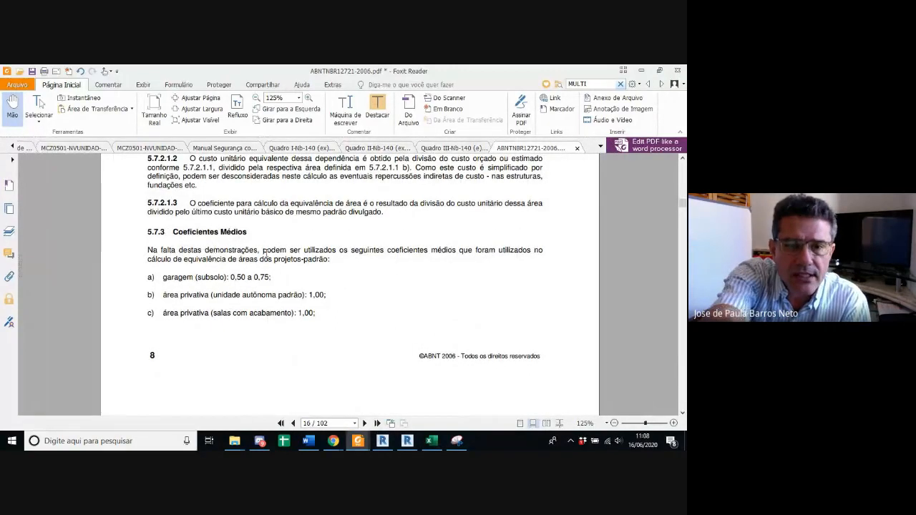
left_click_drag(263, 251, 478, 259)
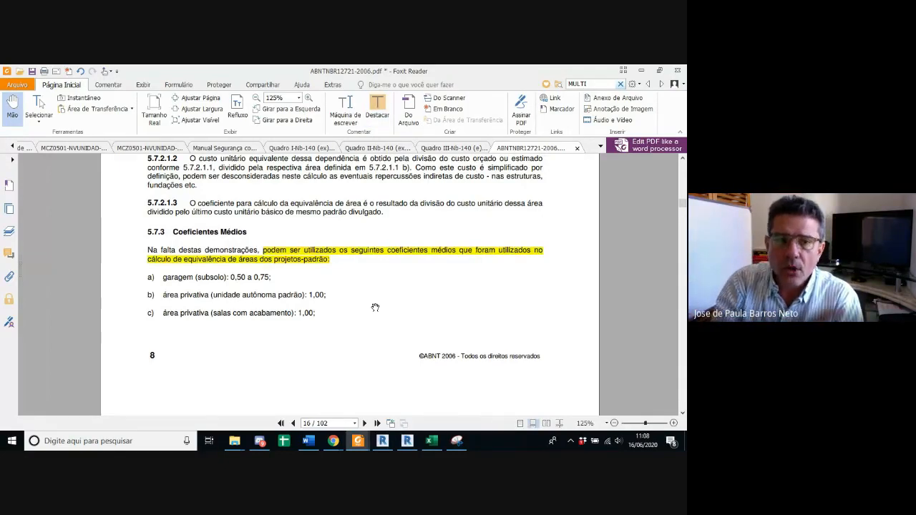
Step: Read through the average coefficients in section 5.7.3 and the calculation example in the note
scroll(375, 308, "down", 2)
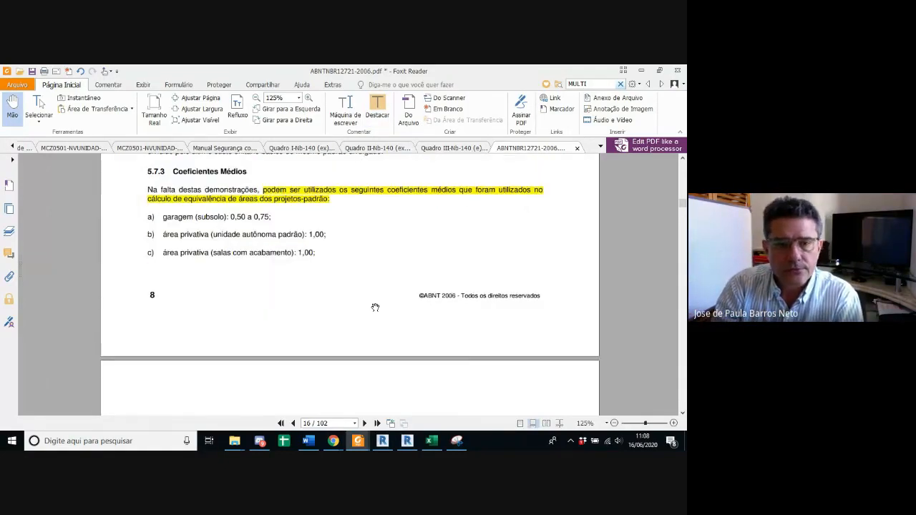
scroll(375, 308, "down", 10)
scroll(374, 307, "up", 1)
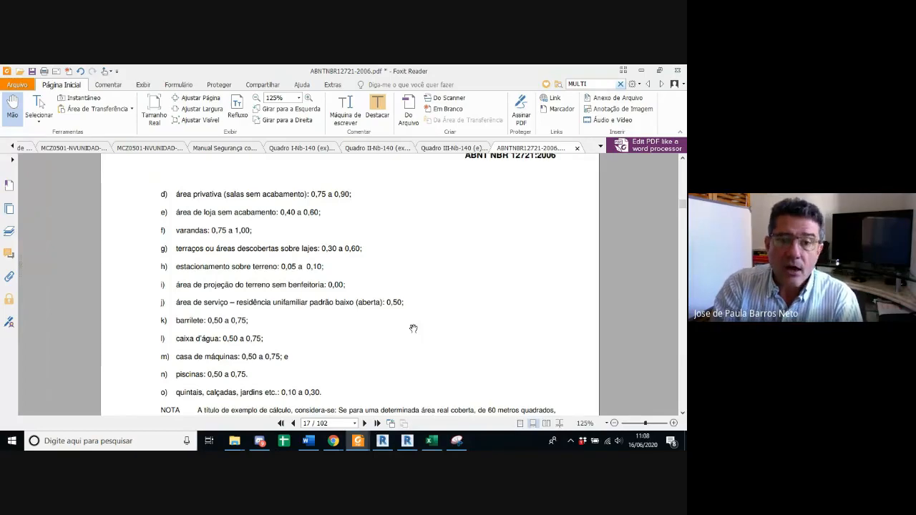
scroll(413, 328, "down", 2)
scroll(413, 328, "down", 5)
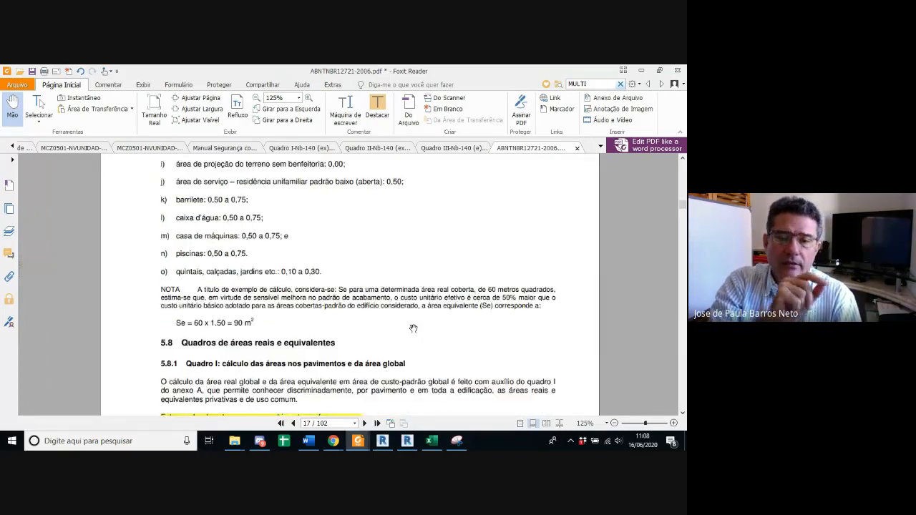
scroll(413, 329, "up", 5)
scroll(413, 329, "up", 15)
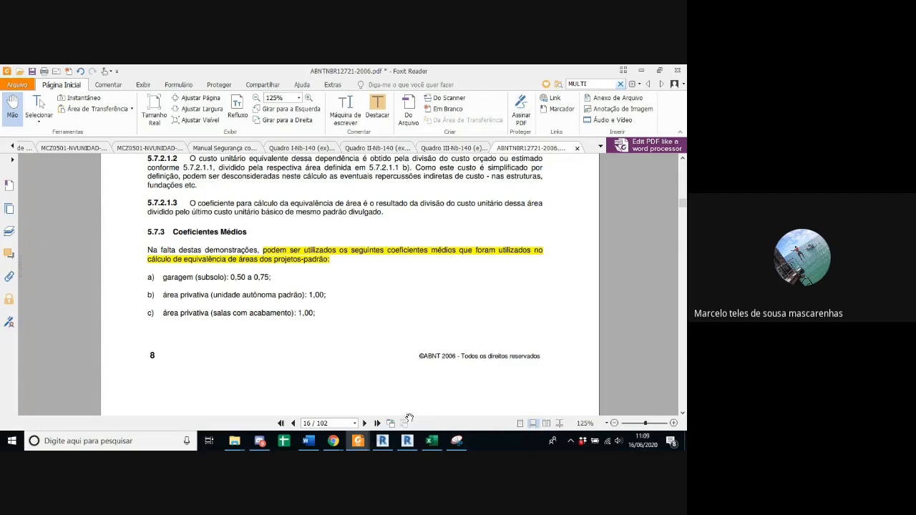
Step: Switch to the Excel workbook, open QUADRO 3 and examine its basic unit cost, global areas and additional construction cost items
mouse_move(428, 445)
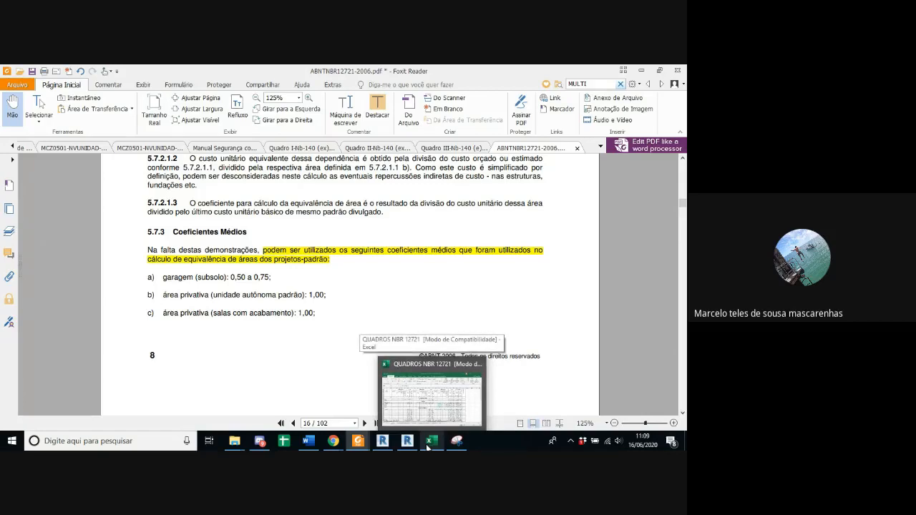
left_click(428, 445)
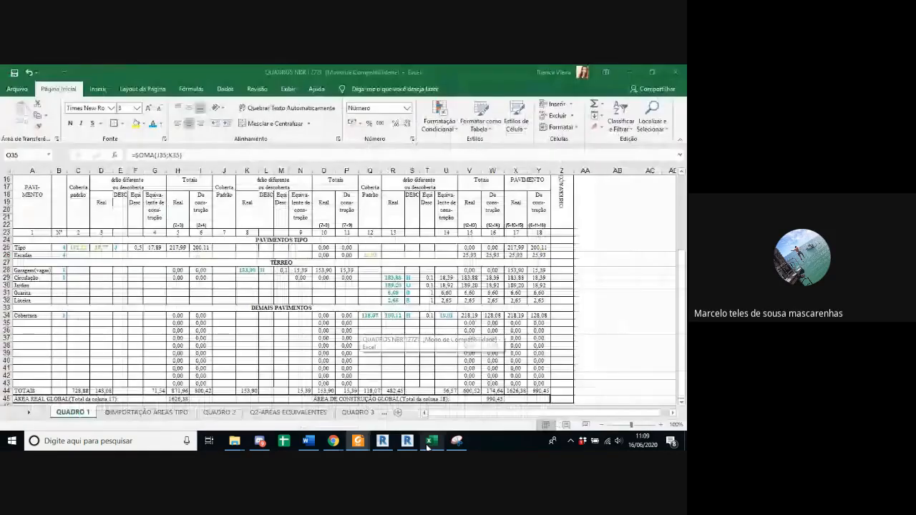
left_click(357, 413)
scroll(245, 365, "down", 2)
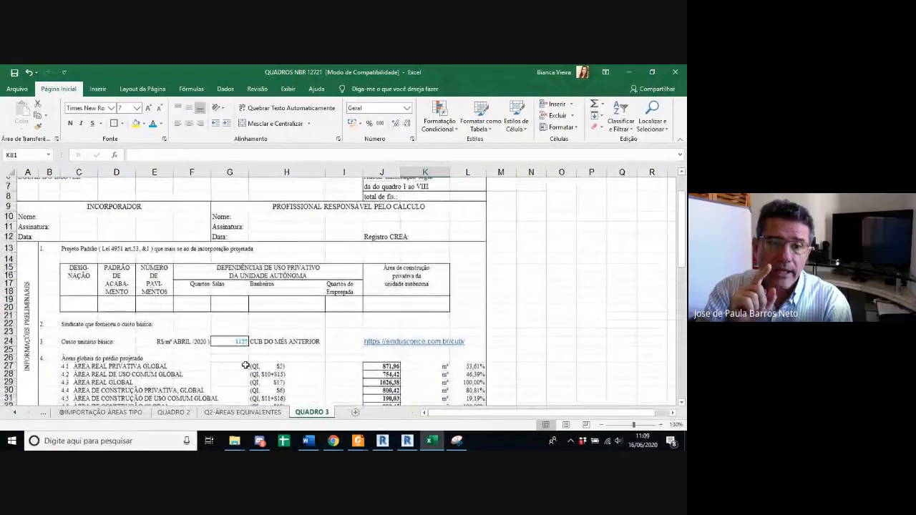
scroll(245, 365, "up", 2)
scroll(245, 365, "down", 2)
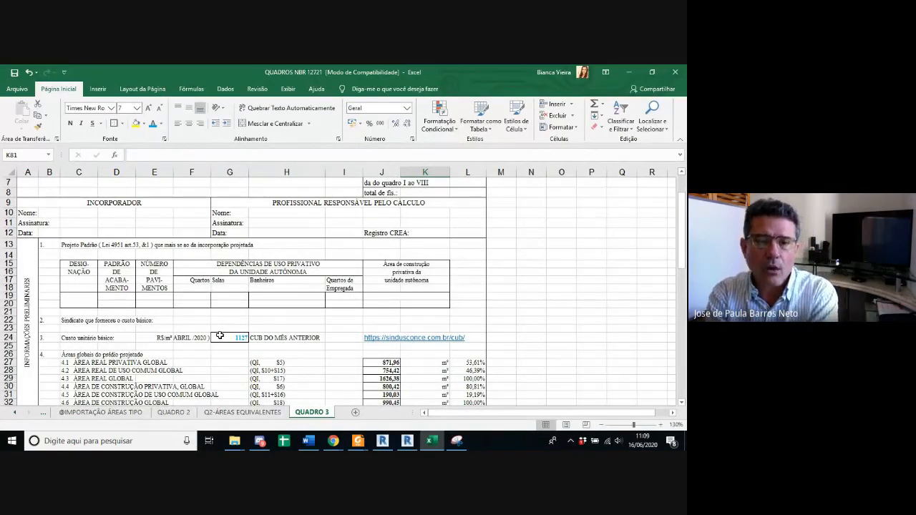
scroll(218, 335, "up", 2)
scroll(215, 333, "down", 1)
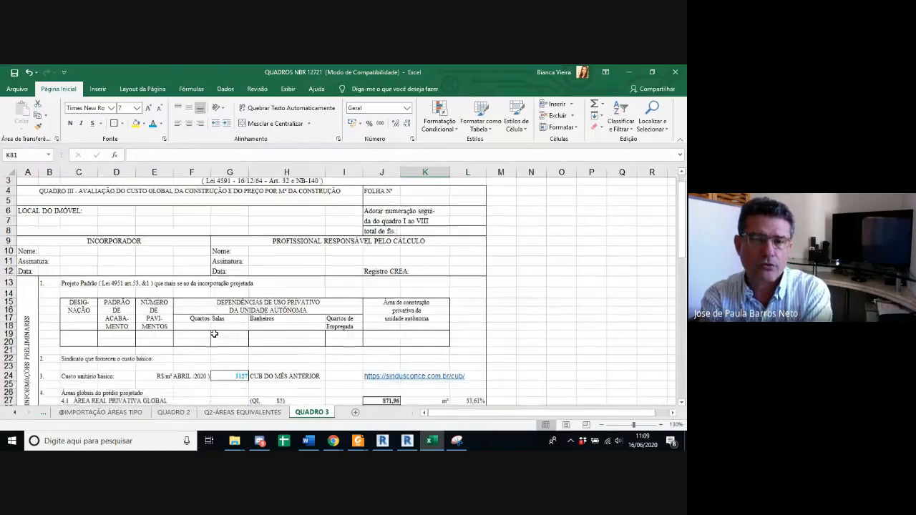
scroll(214, 333, "down", 1)
scroll(214, 333, "down", 3)
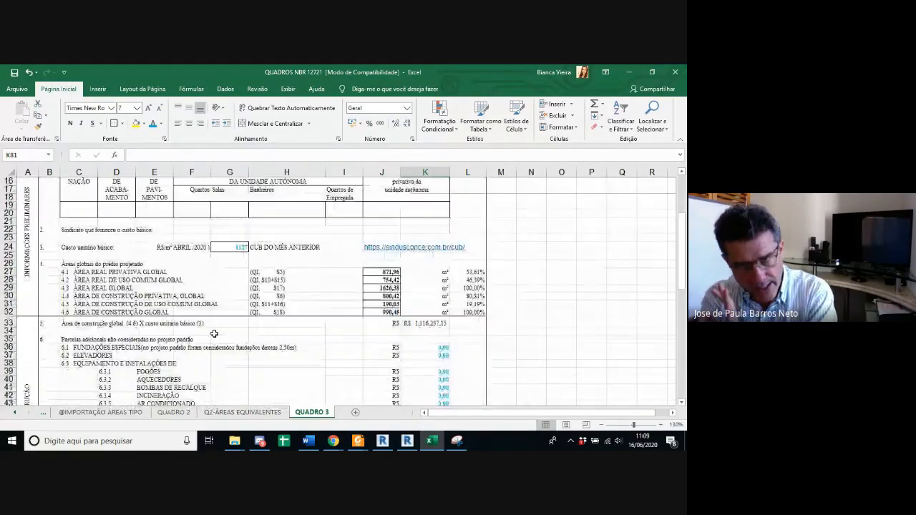
Step: Review the unit cost and global area items in QUADRO 3, and switch back to QUADRO 1
scroll(214, 334, "down", 3)
scroll(214, 334, "up", 4)
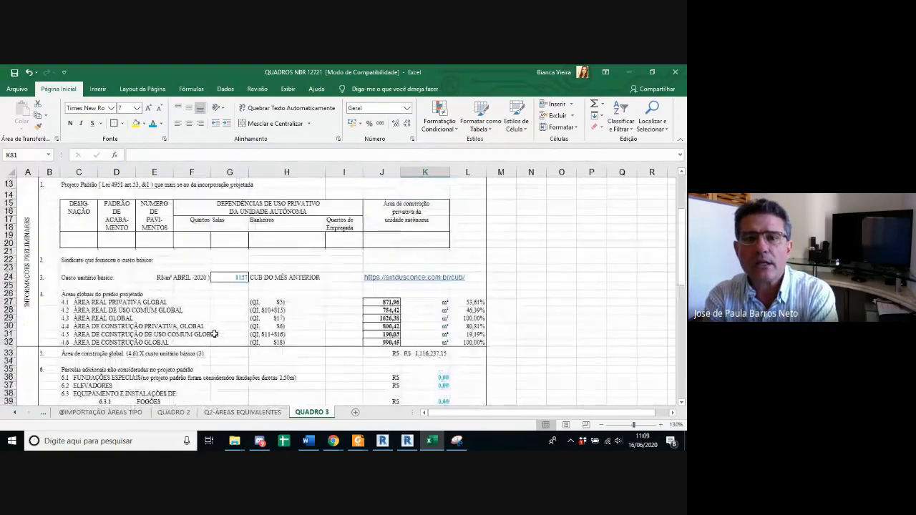
scroll(214, 334, "up", 3)
scroll(200, 351, "down", 3)
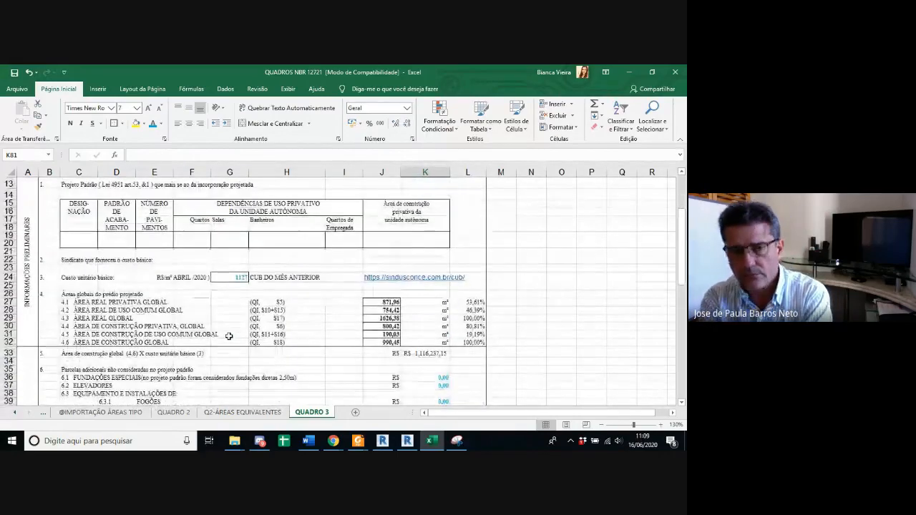
left_click(42, 412)
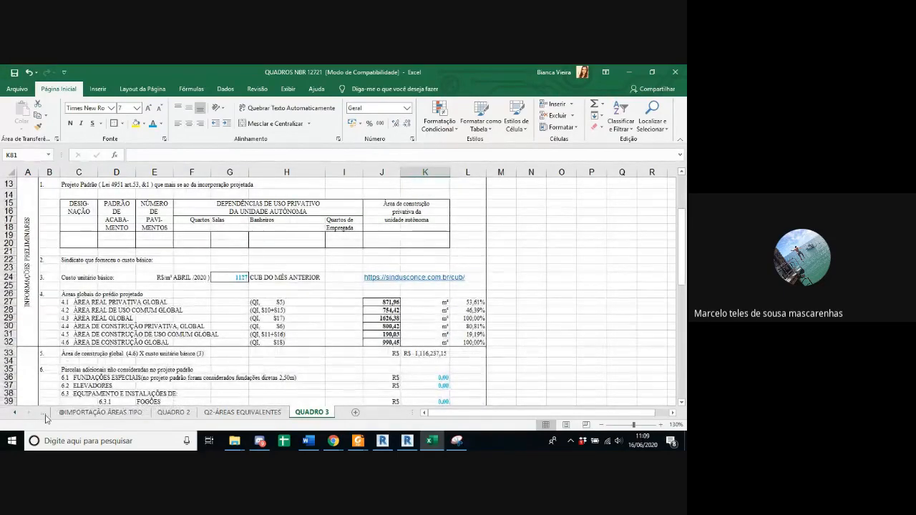
left_click(64, 415)
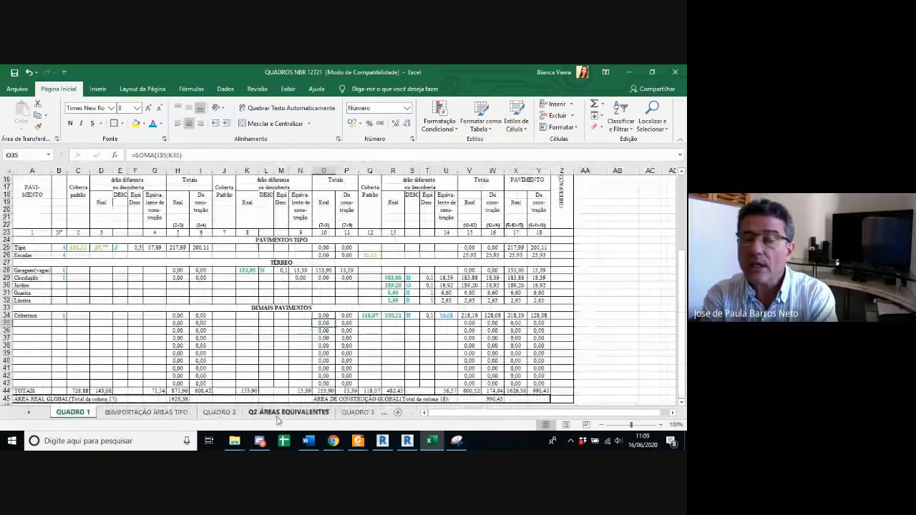
Step: Highlight the project fee rows 9.1 to 9.5 of QUADRO 3 in yellow, including the percentages beside them
left_click(344, 413)
scroll(311, 344, "down", 10)
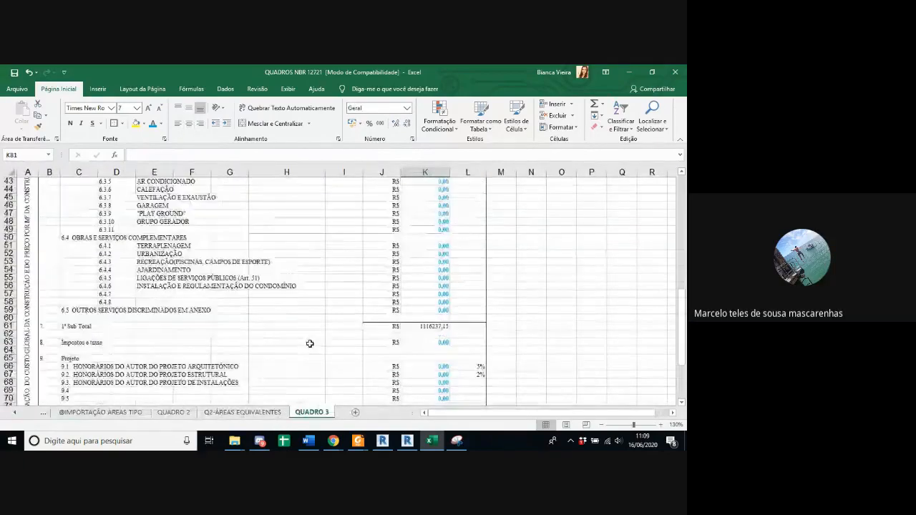
left_click_drag(473, 270, 65, 301)
left_click(135, 123)
left_click(531, 302)
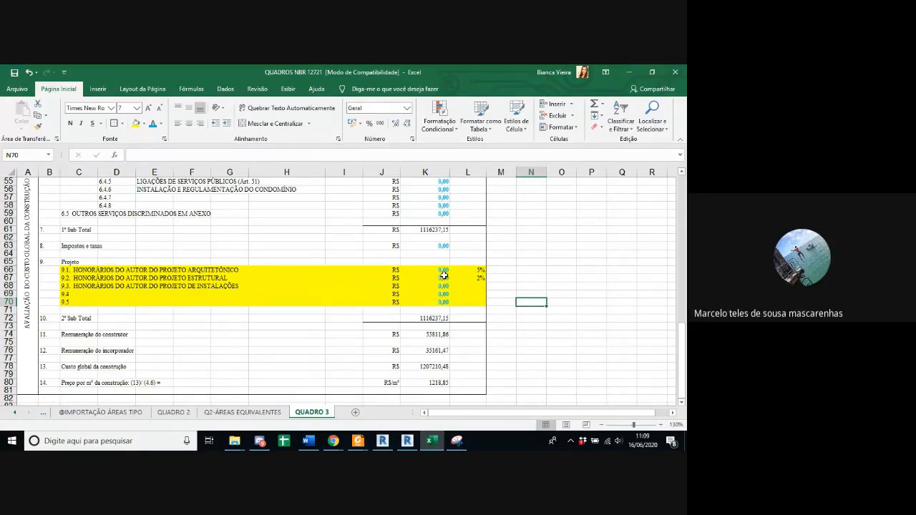
Step: Look through the QUADRO 1 area table, and return to the preliminary information and global areas in QUADRO 3
left_click(45, 415)
scroll(231, 382, "up", 5)
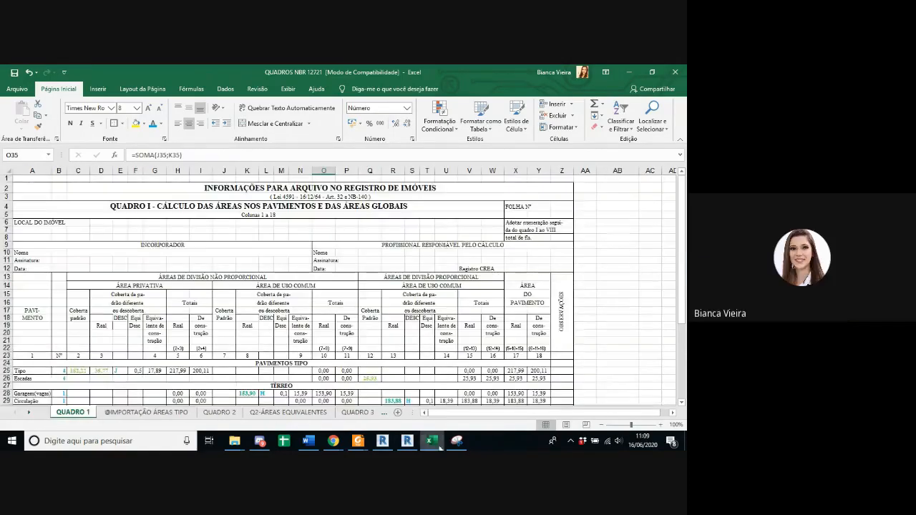
mouse_move(456, 447)
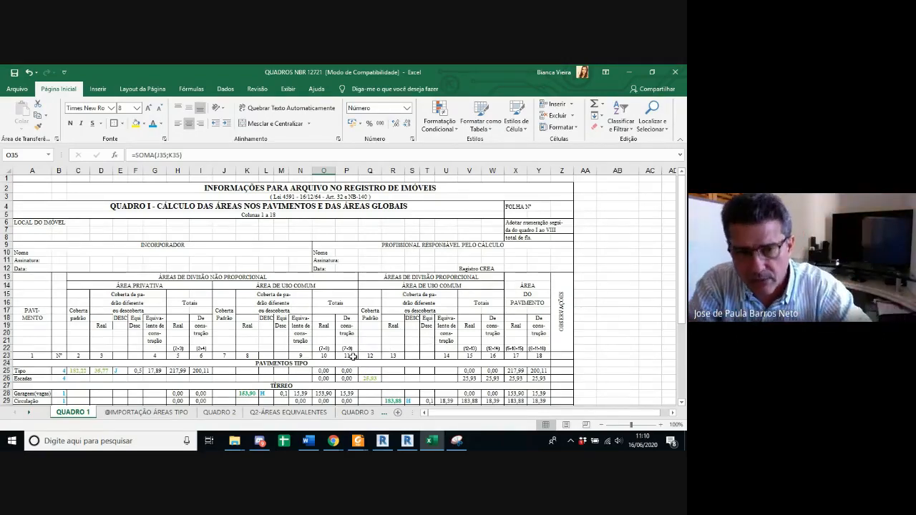
scroll(387, 353, "down", 3)
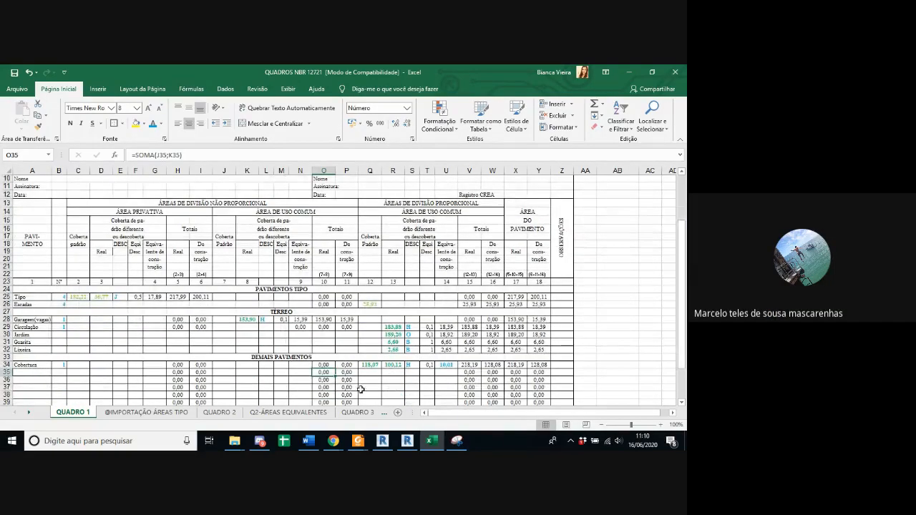
scroll(375, 365, "down", 1)
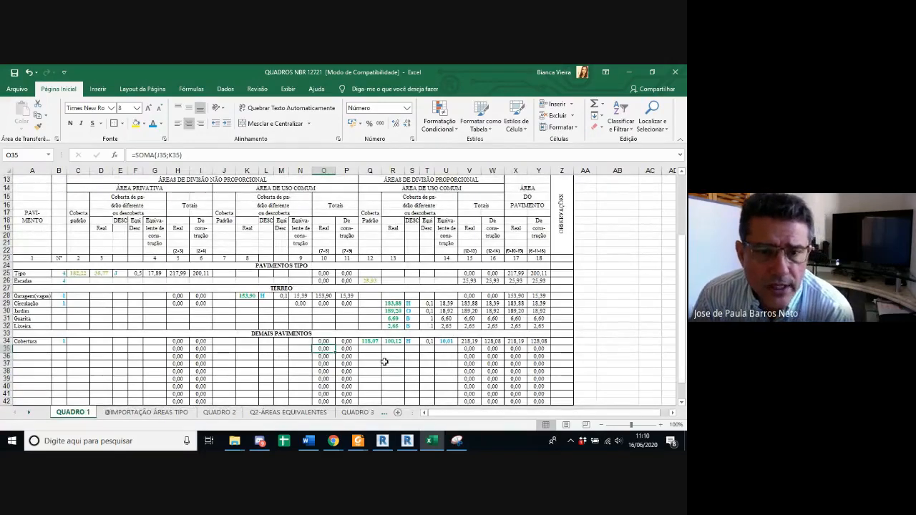
left_click(365, 412)
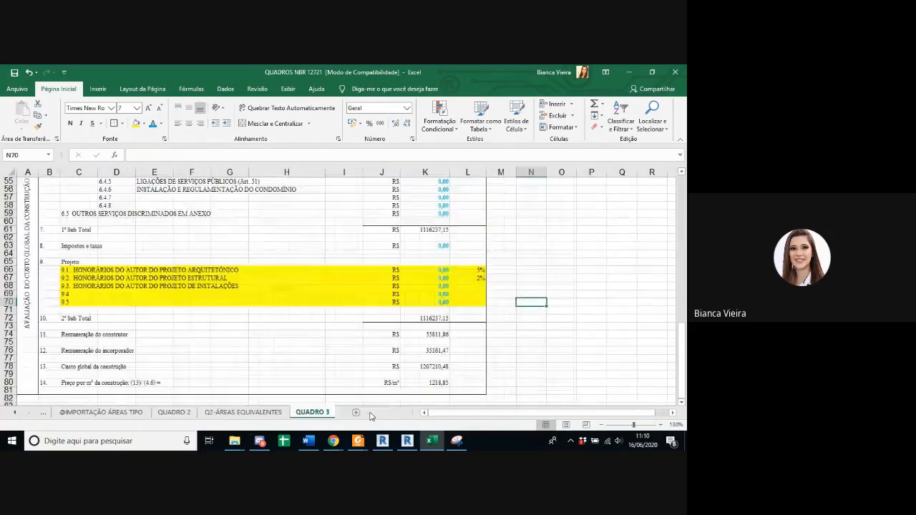
scroll(392, 327, "up", 15)
scroll(391, 327, "up", 3)
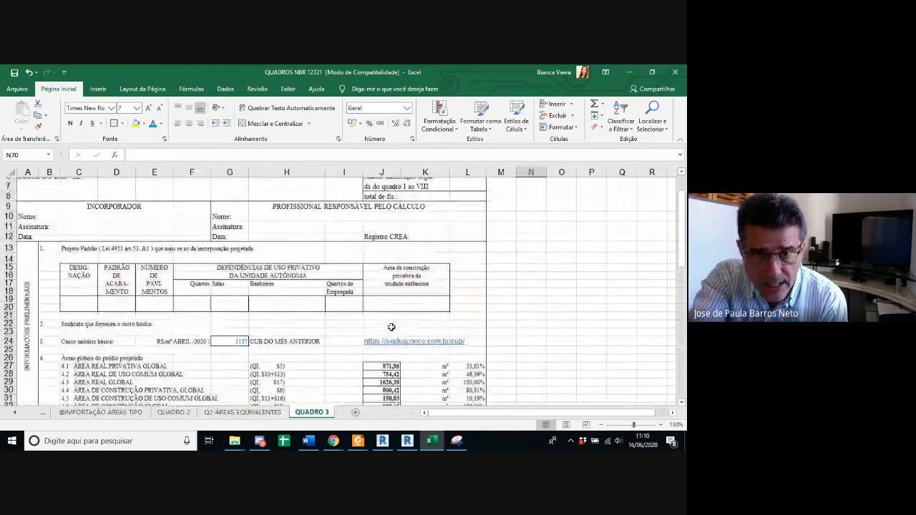
Step: Remove the yellow fill from the column numbers and the unit area cells in QUADRO 2
left_click(43, 413)
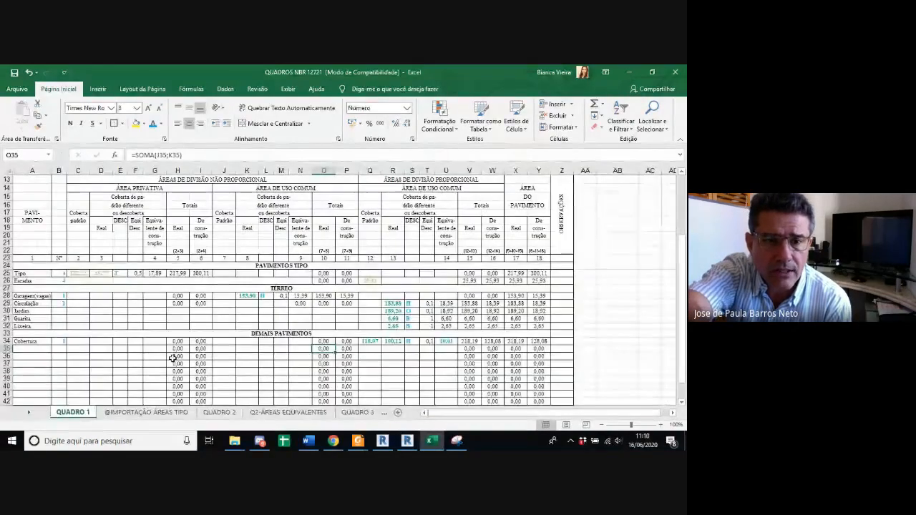
left_click(220, 413)
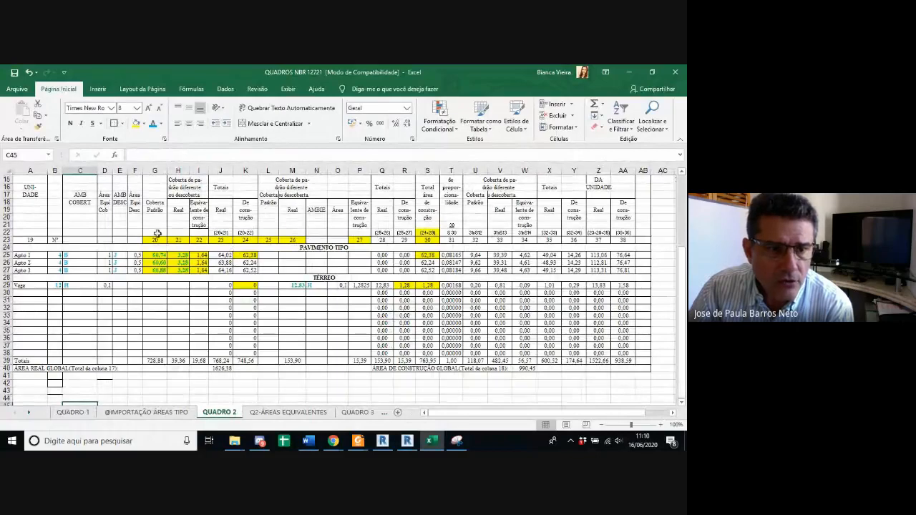
left_click_drag(156, 233, 412, 292)
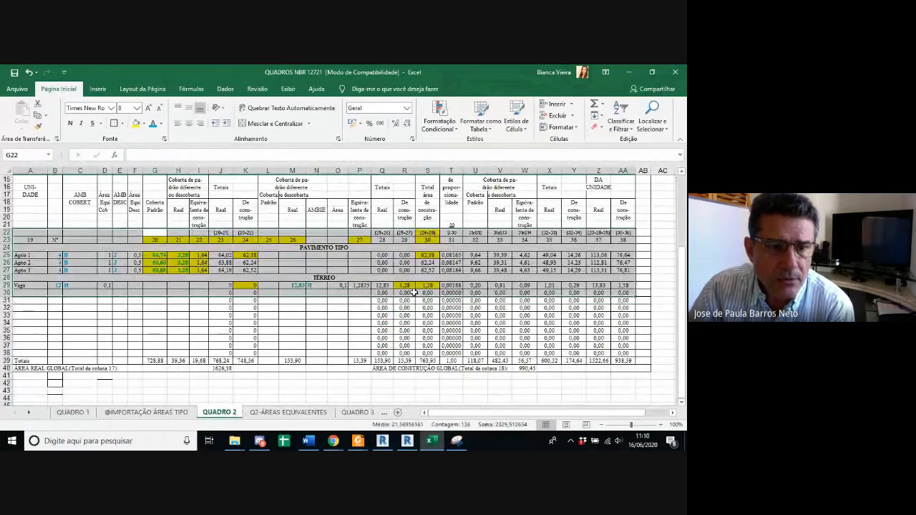
left_click(144, 125)
left_click(163, 213)
left_click(316, 240)
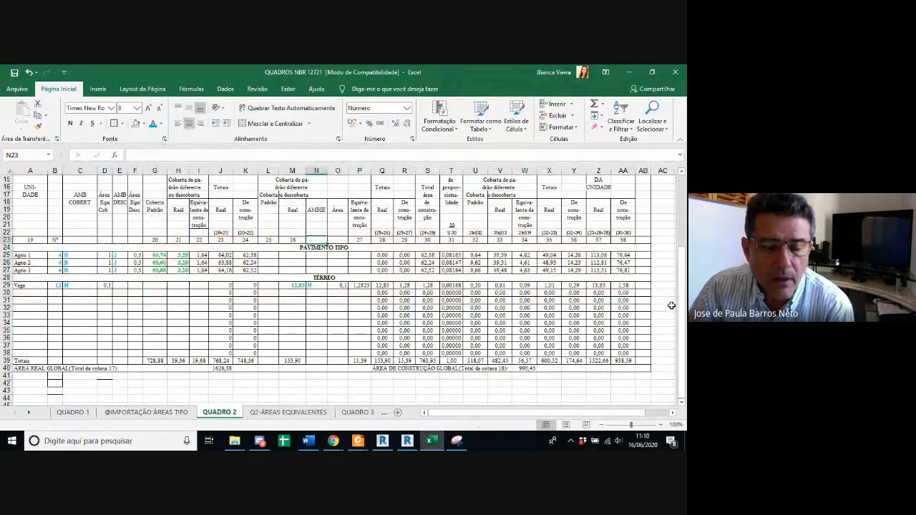
Step: Return to QUADRO 1 and examine the Térreo values in total columns 15 to 18
left_click(81, 415)
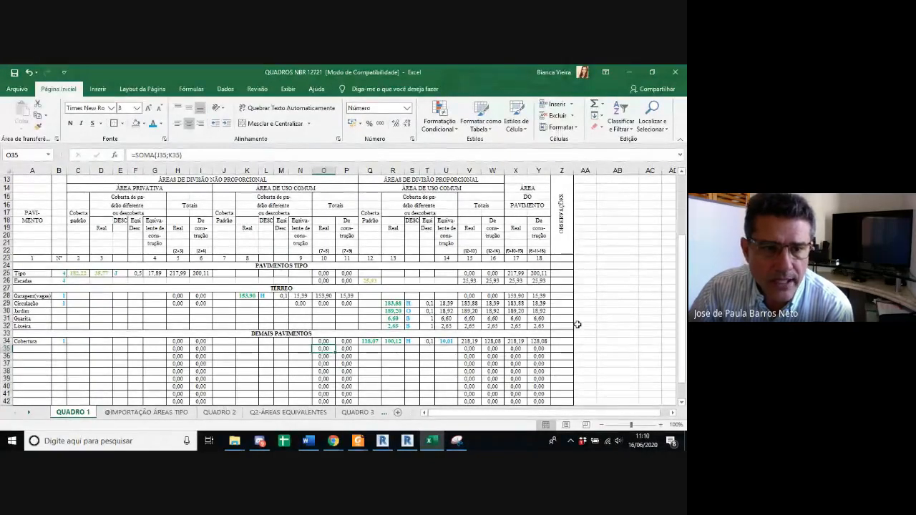
left_click_drag(469, 274, 554, 367)
left_click(520, 334)
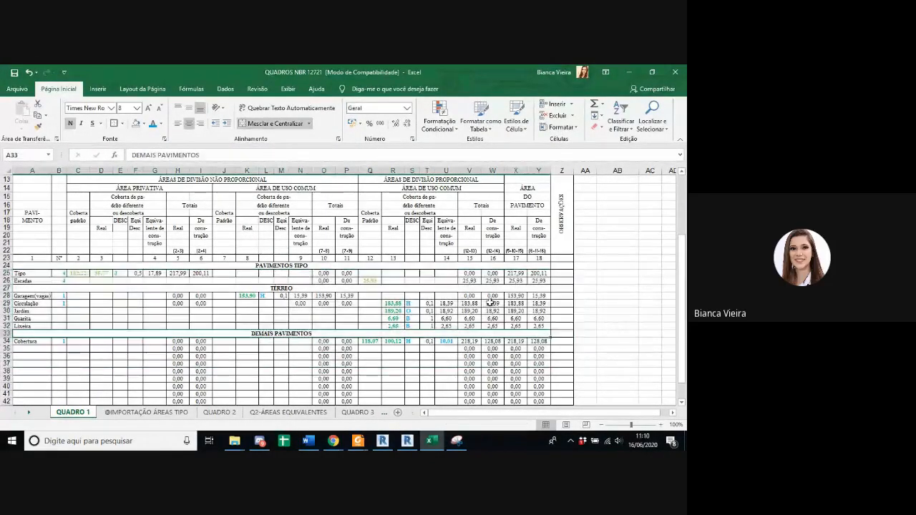
left_click_drag(471, 296, 536, 327)
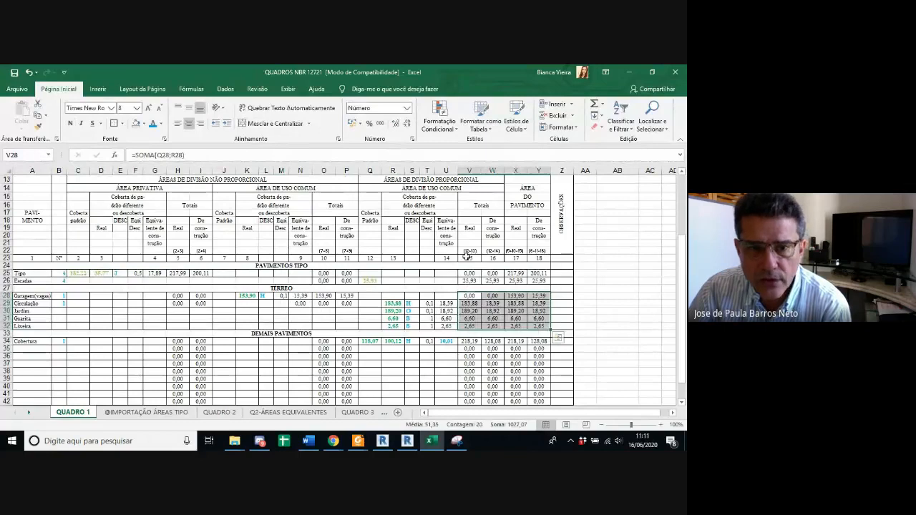
left_click(467, 256)
Step: Inspect the Tipo row formulas in columns 15 to 18 of QUADRO 1, leaving them unchanged
double_click(476, 274)
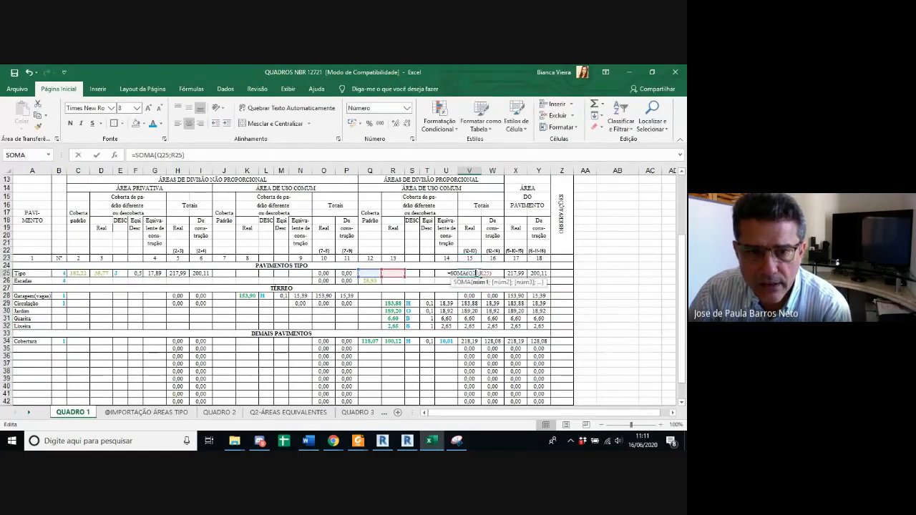
double_click(497, 273)
double_click(520, 274)
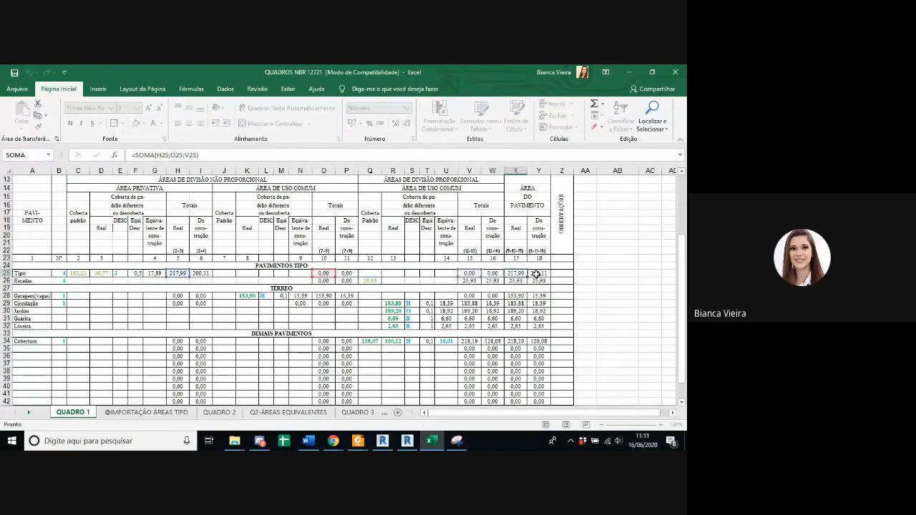
double_click(537, 273)
key("Escape")
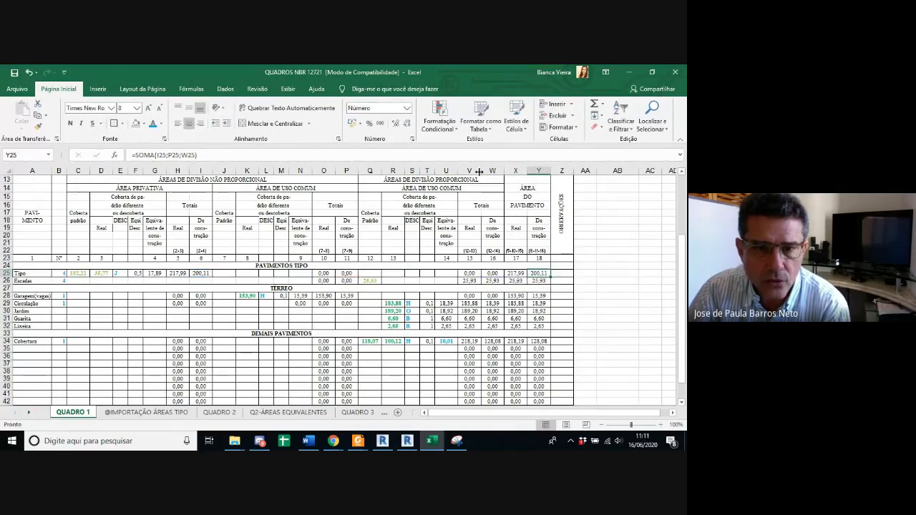
key("F2")
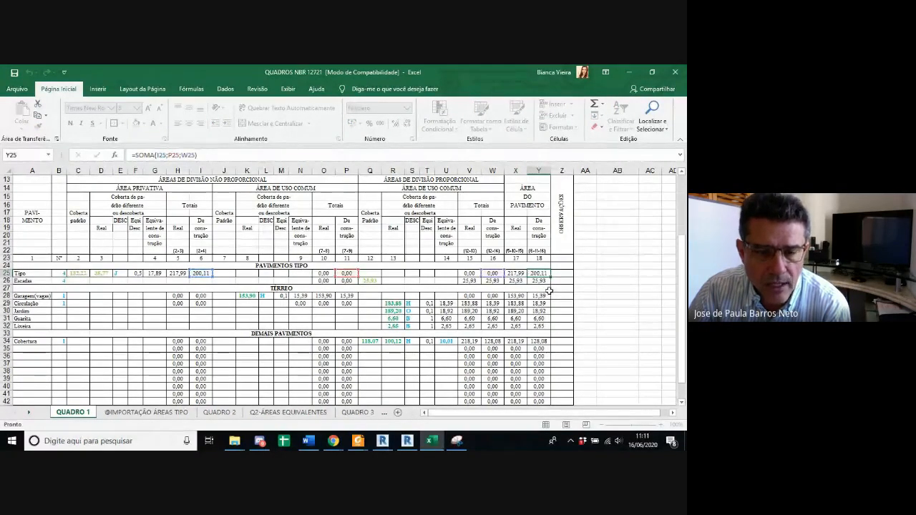
key("Escape")
Step: Examine the TOTAIS row of QUADRO 1 and trace the cells referenced by the column 18 total formula
scroll(549, 290, "down", 2)
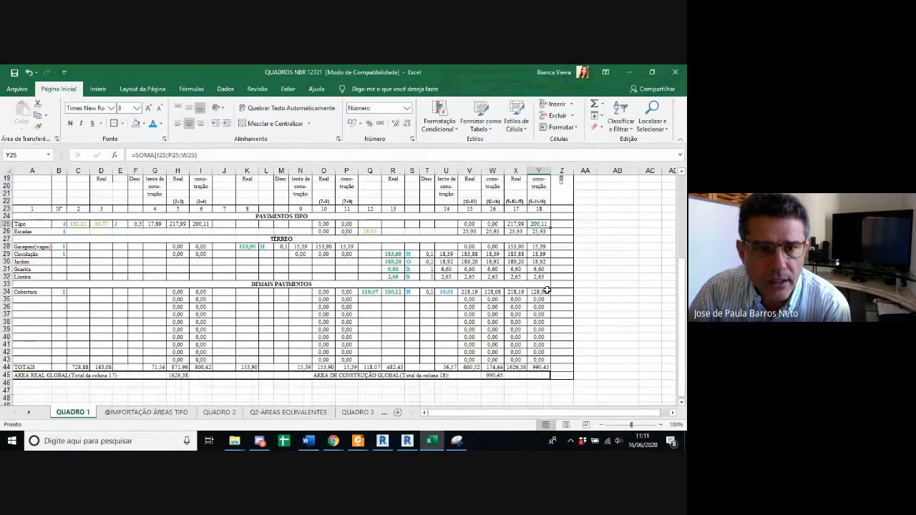
left_click(538, 367)
left_click_drag(78, 368, 527, 367)
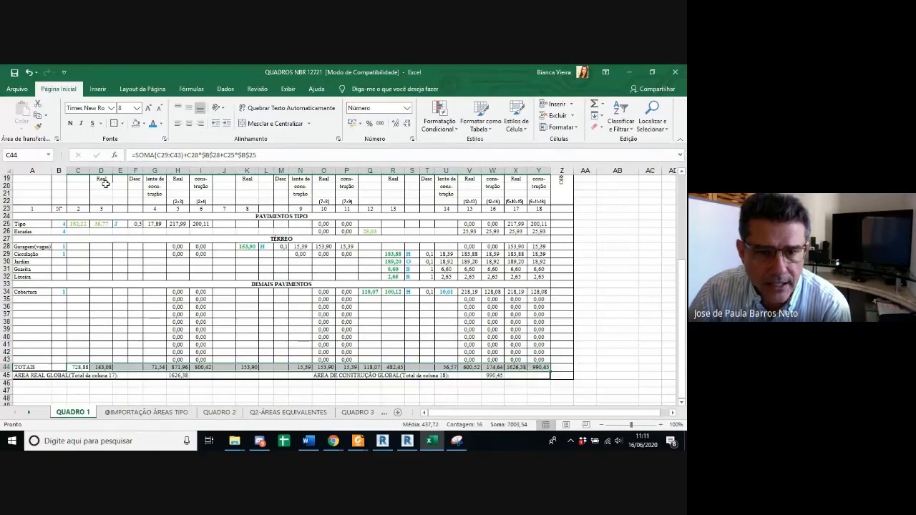
left_click(541, 365)
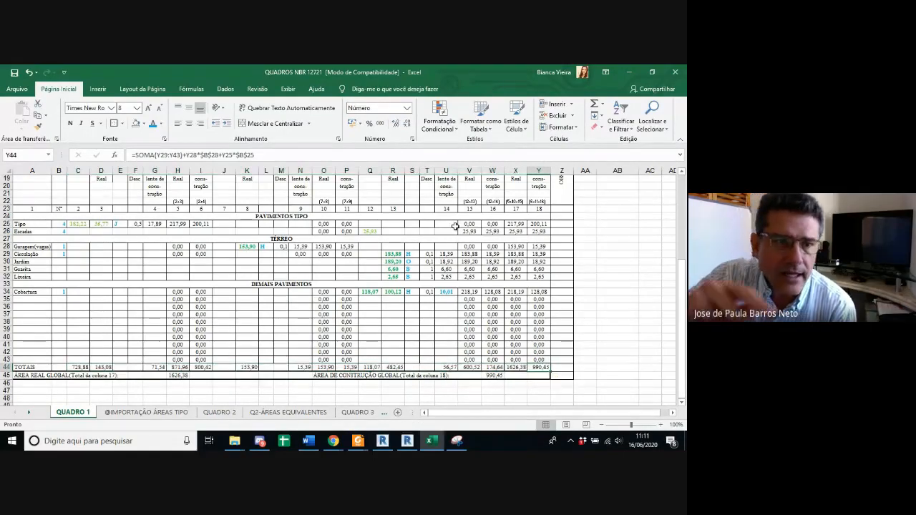
key("F2")
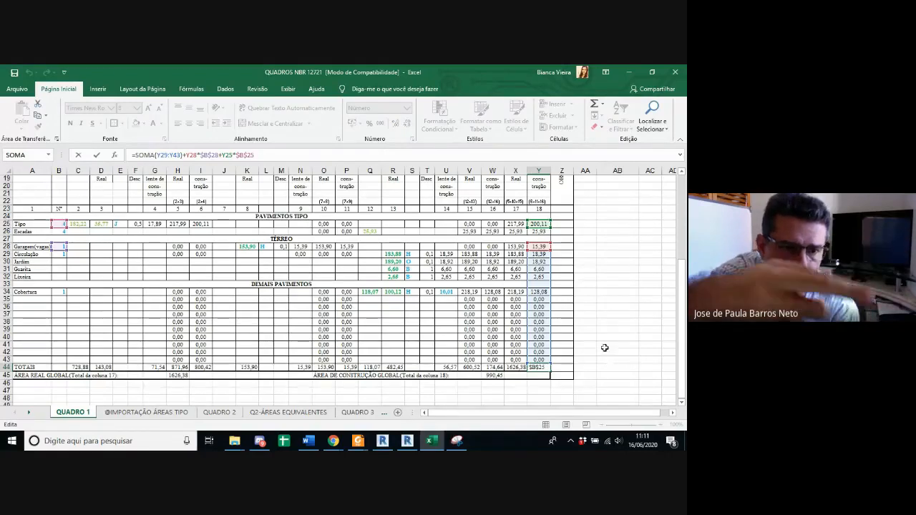
key("Escape")
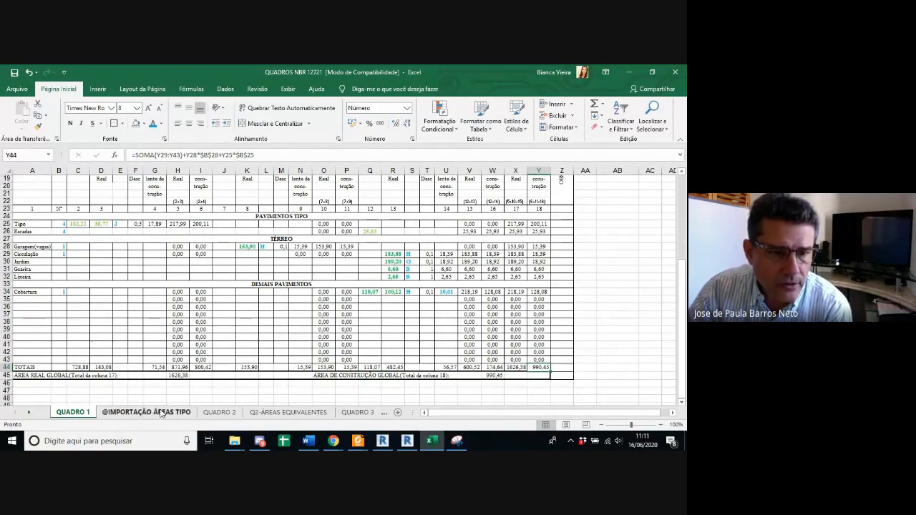
Step: Highlight the Área Real Global and Área de Construção Global values in row 45 of QUADRO 1 in yellow
left_click(176, 376)
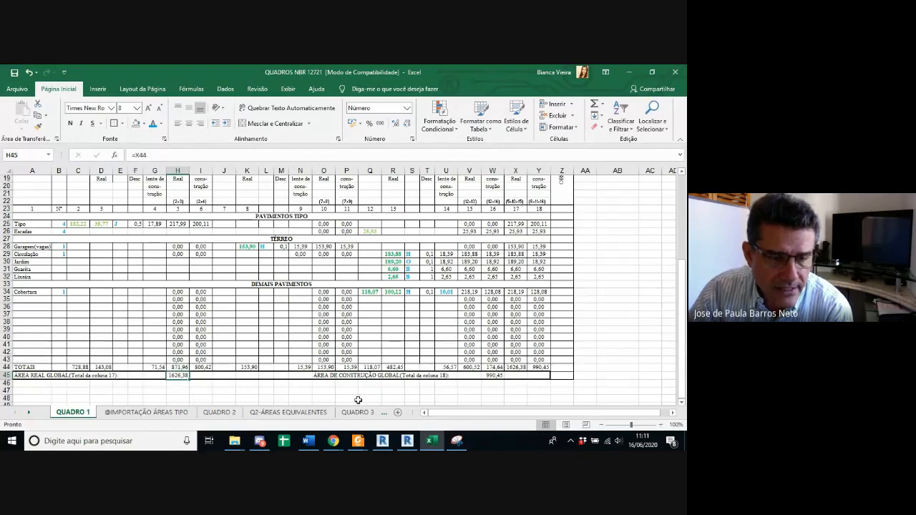
left_click(492, 375, "ctrl")
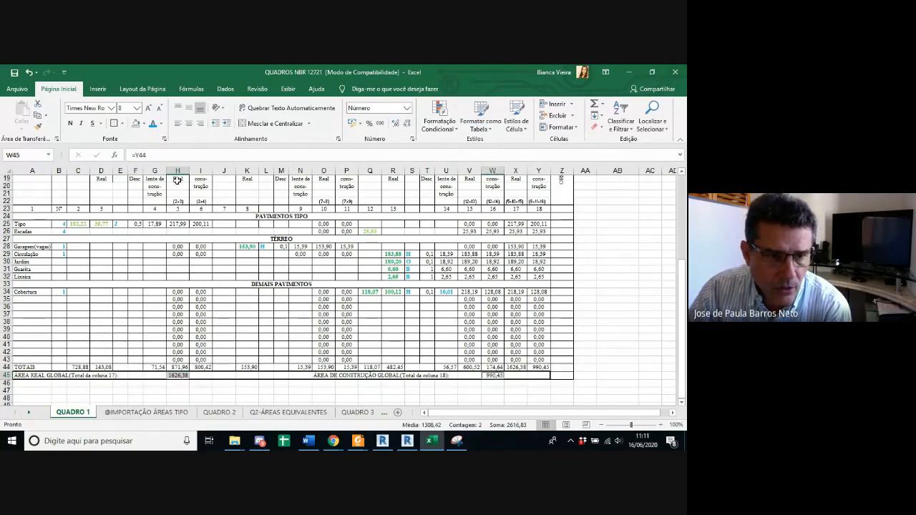
left_click(143, 124)
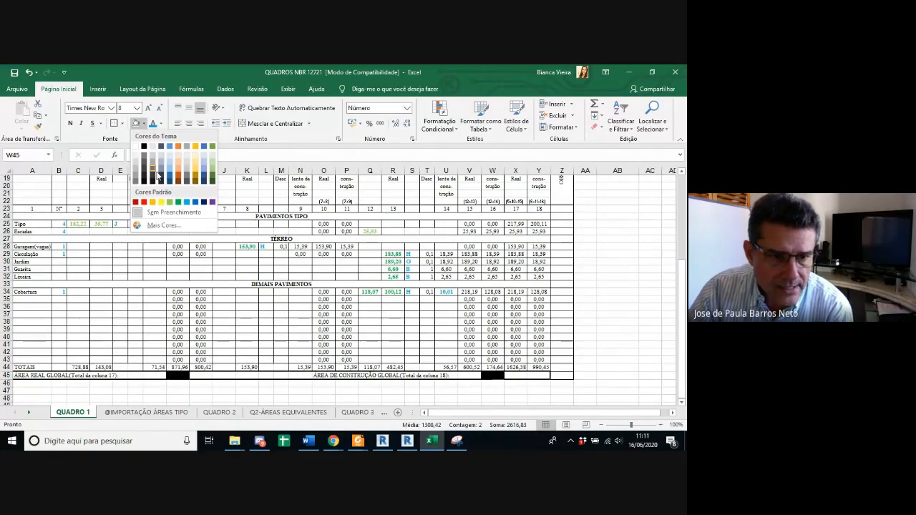
left_click(160, 202)
left_click(300, 398)
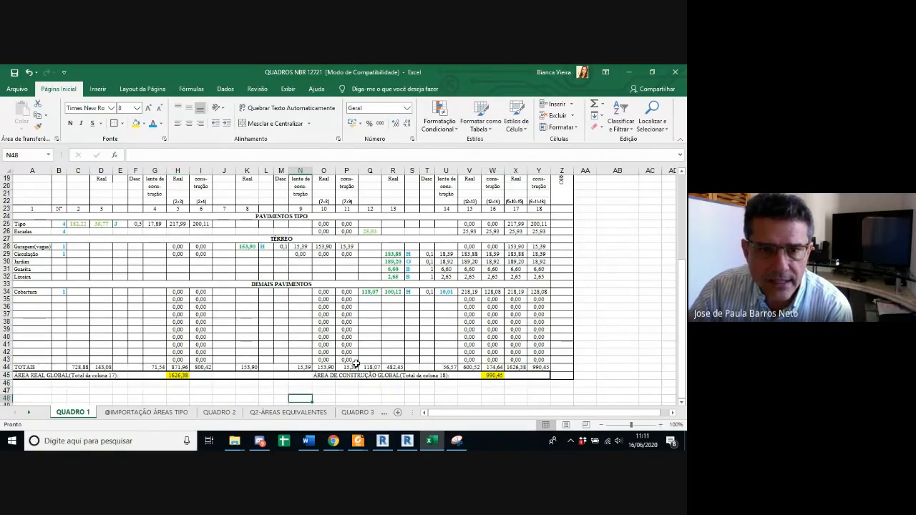
Step: Fill the column 17 and column 18 totals in the TOTAIS row of QUADRO 1 with yellow
left_click_drag(515, 359, 515, 367)
left_click(518, 367)
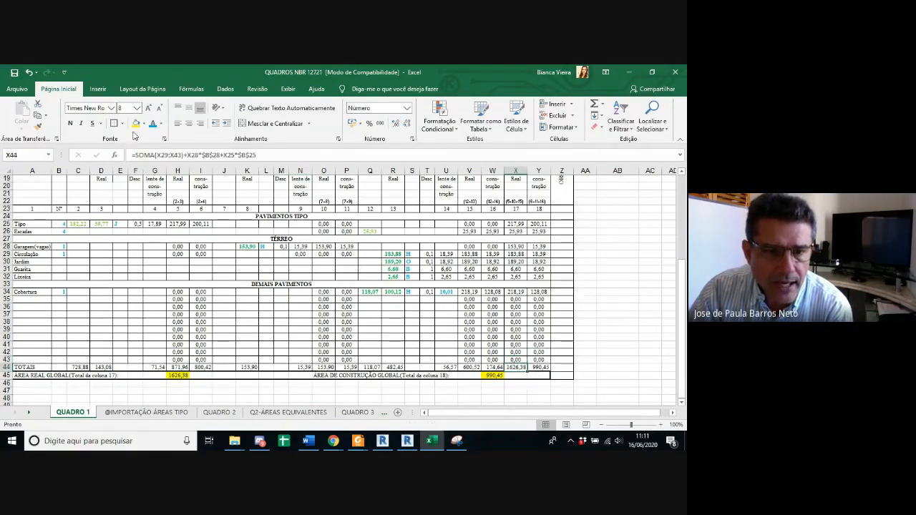
left_click(136, 123)
left_click(542, 367)
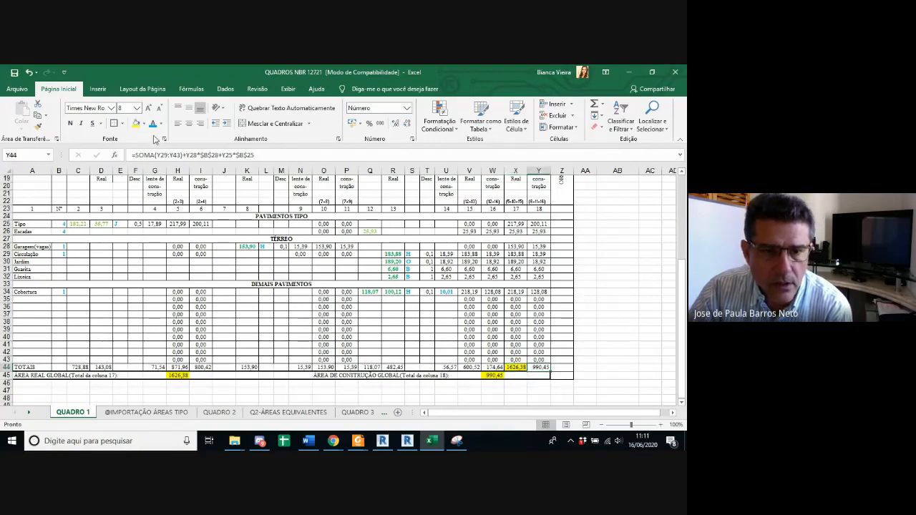
left_click(135, 123)
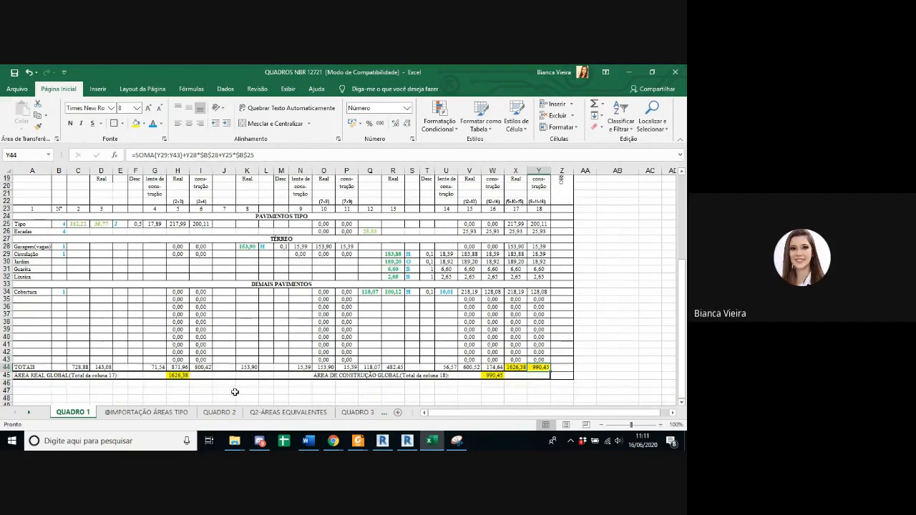
Step: Check the column 17 and column 18 totals in QUADRO 1 against the Área de Construção Global formula
scroll(460, 390, "up", 1)
scroll(501, 372, "down", 1)
left_click(513, 367)
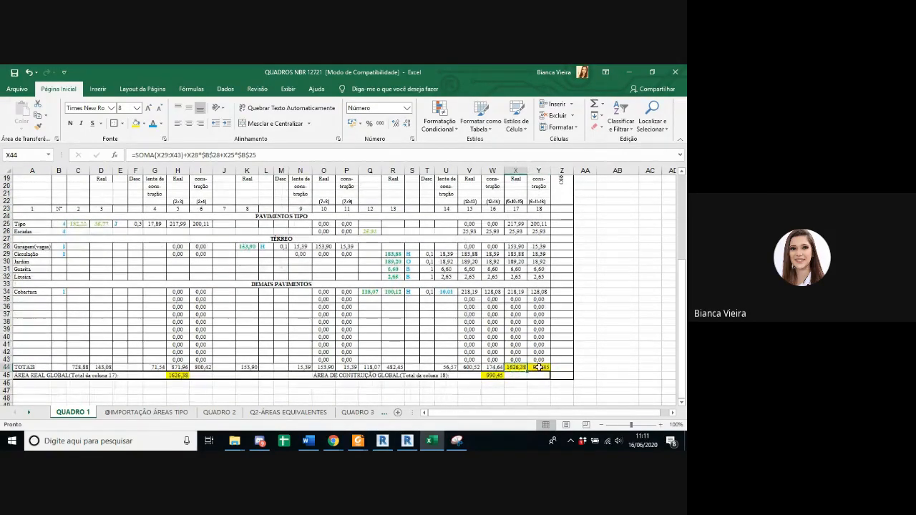
left_click(538, 367)
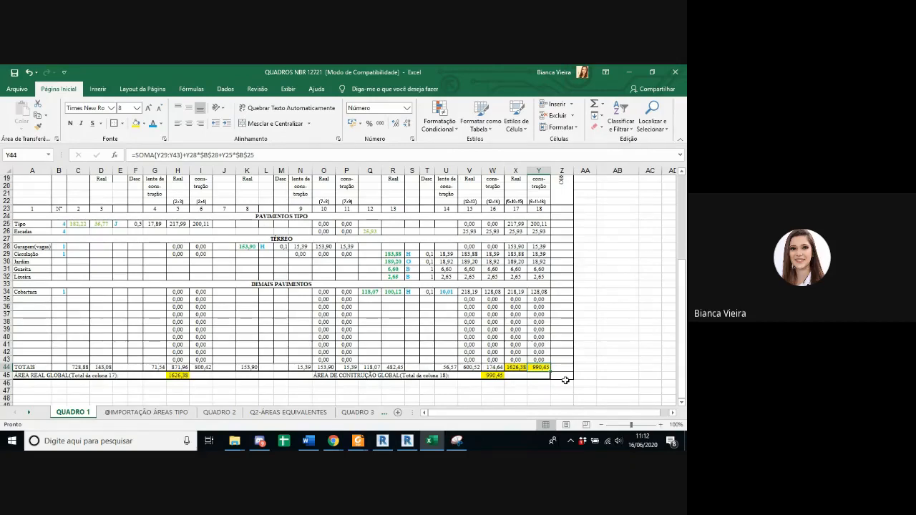
left_click(493, 375)
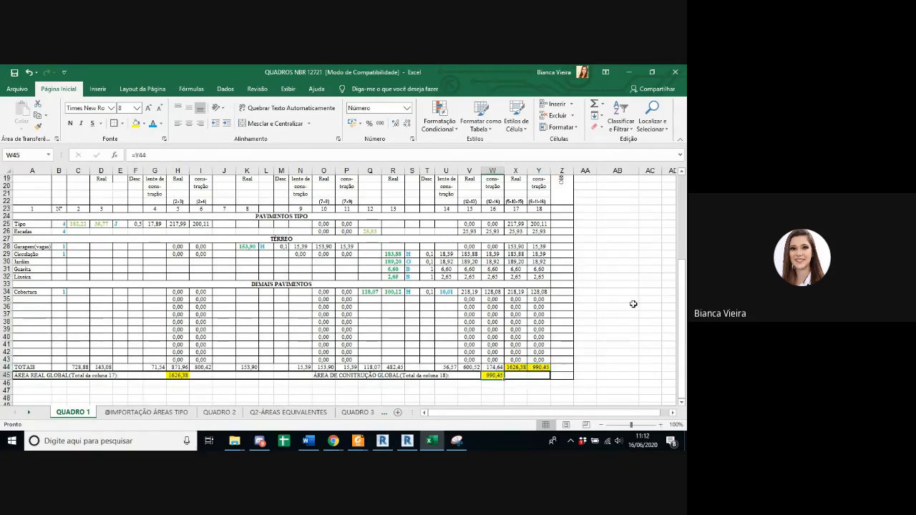
Step: Highlight the Área Real Global and Área de Construção Global values in row 40 of QUADRO 2 in yellow
scroll(587, 367, "up", 2)
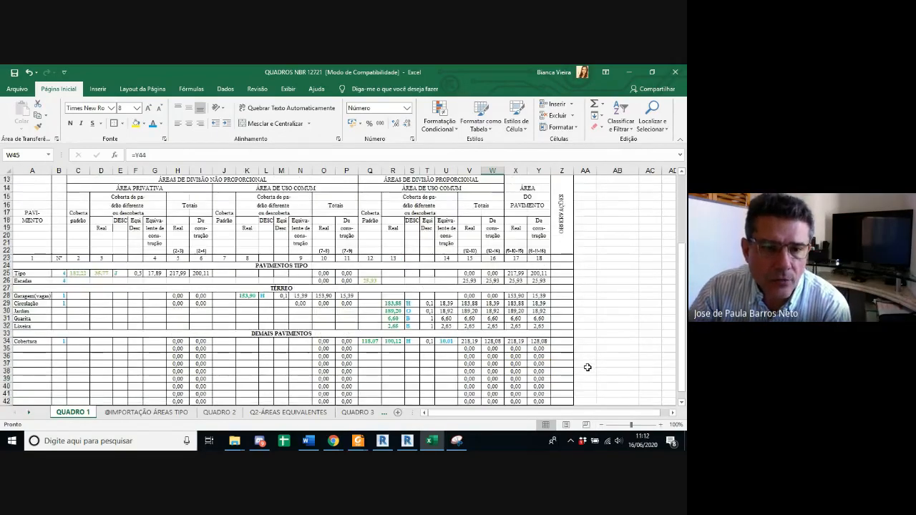
scroll(587, 367, "down", 1)
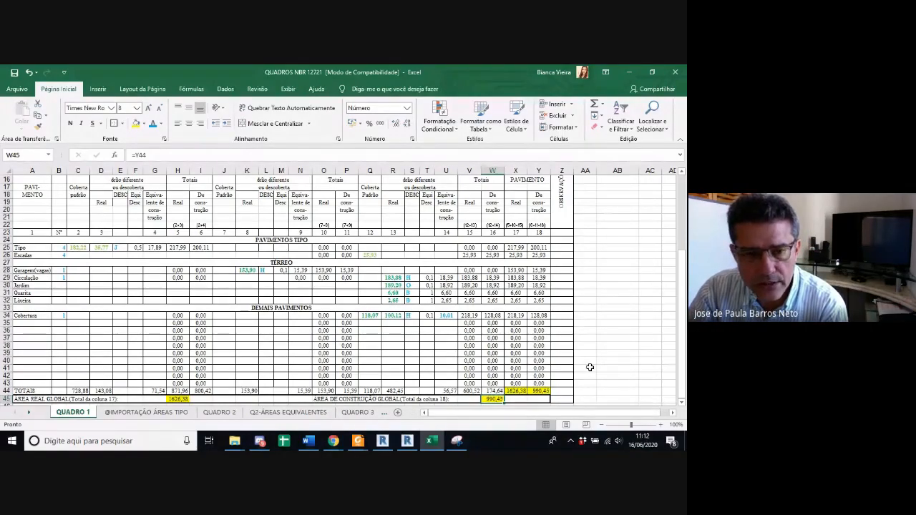
left_click(219, 413)
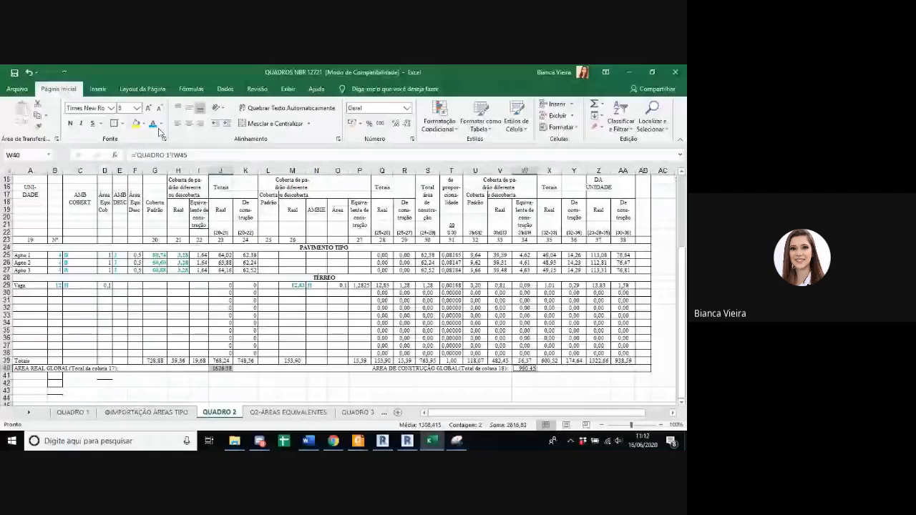
left_click(136, 124)
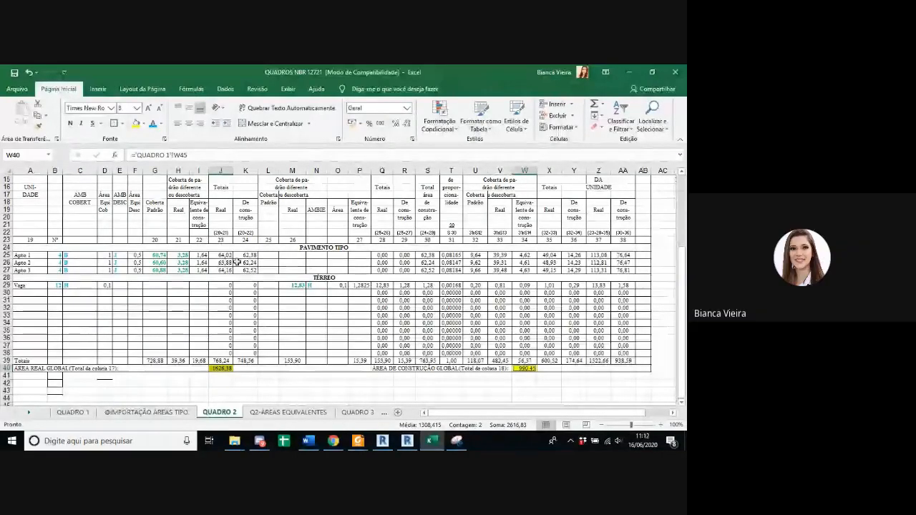
Step: Examine column 30 of QUADRO 2 and trace the cells behind the Apto 1 and Apto 2 proportionality coefficients in column 31
left_click_drag(430, 240, 432, 294)
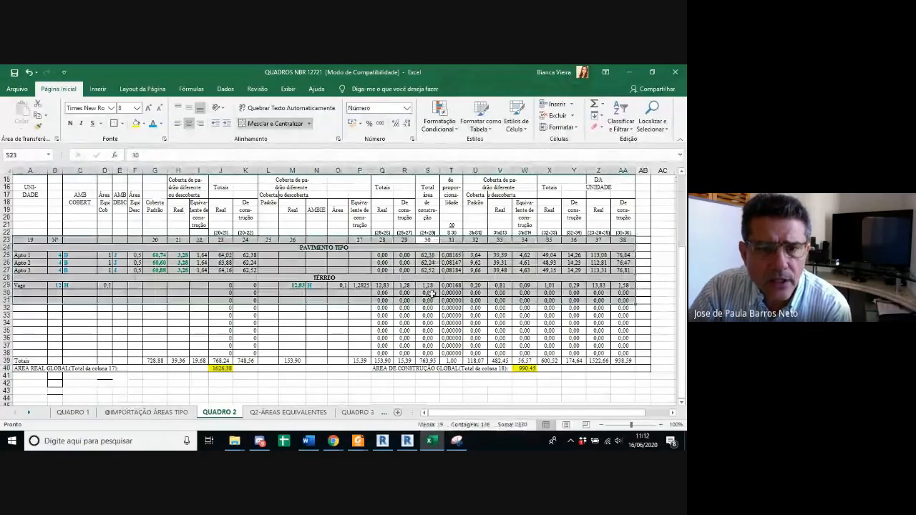
left_click(432, 287)
left_click(451, 255)
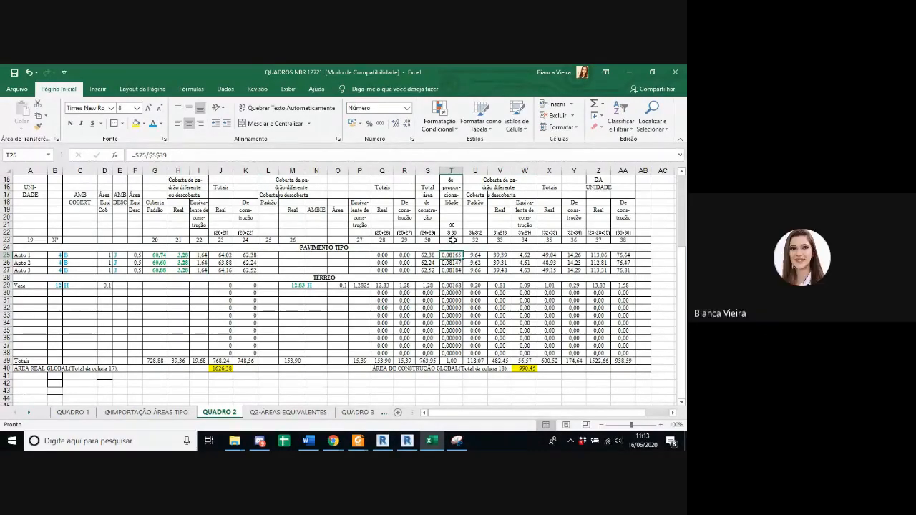
left_click(441, 155)
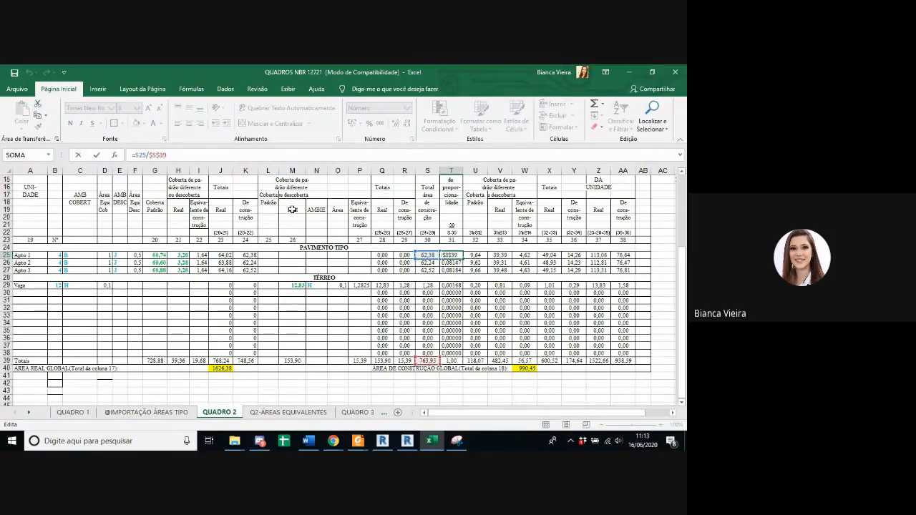
key("Escape")
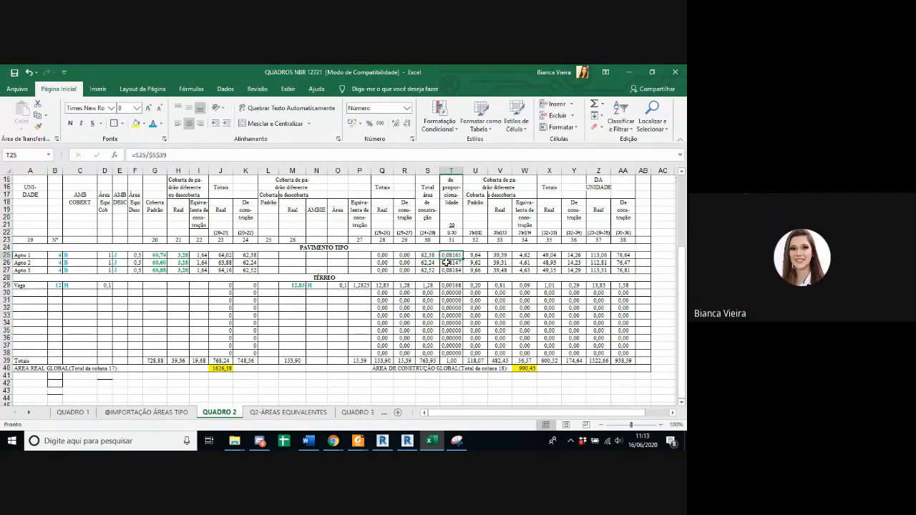
left_click(267, 153)
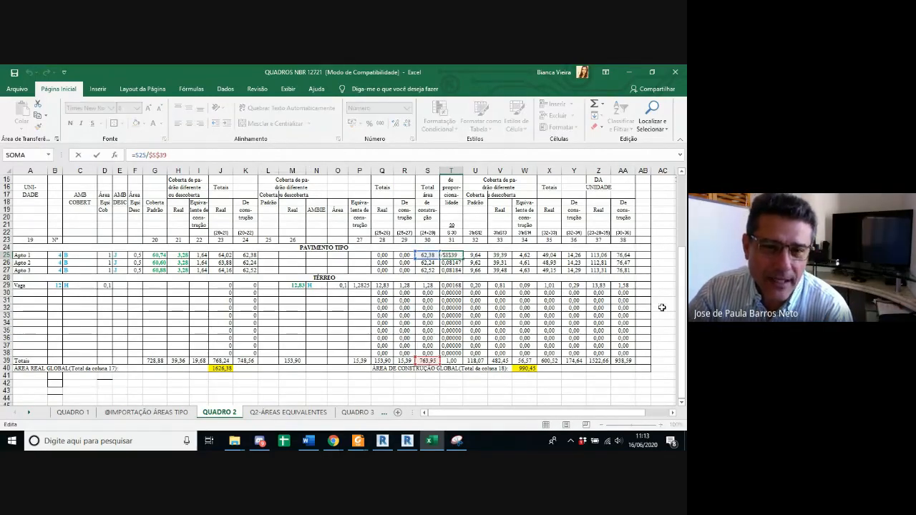
key("Return")
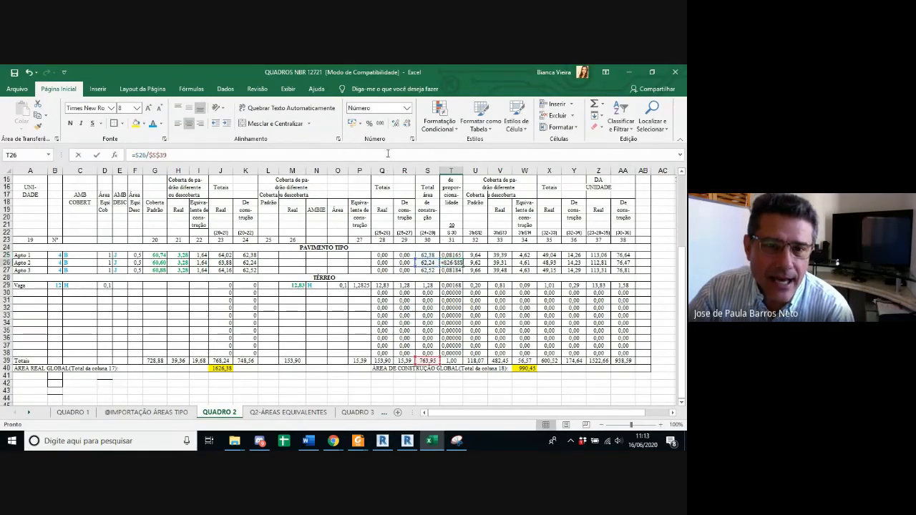
key("F2")
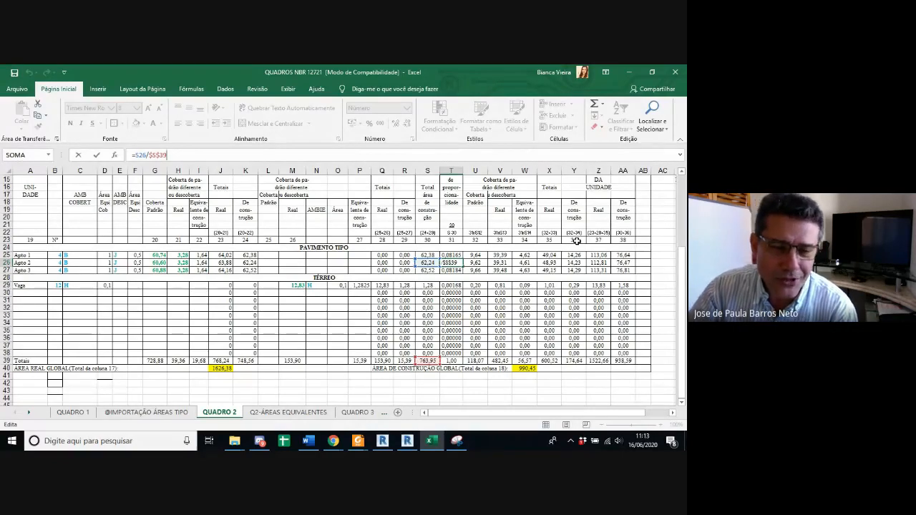
key("Escape")
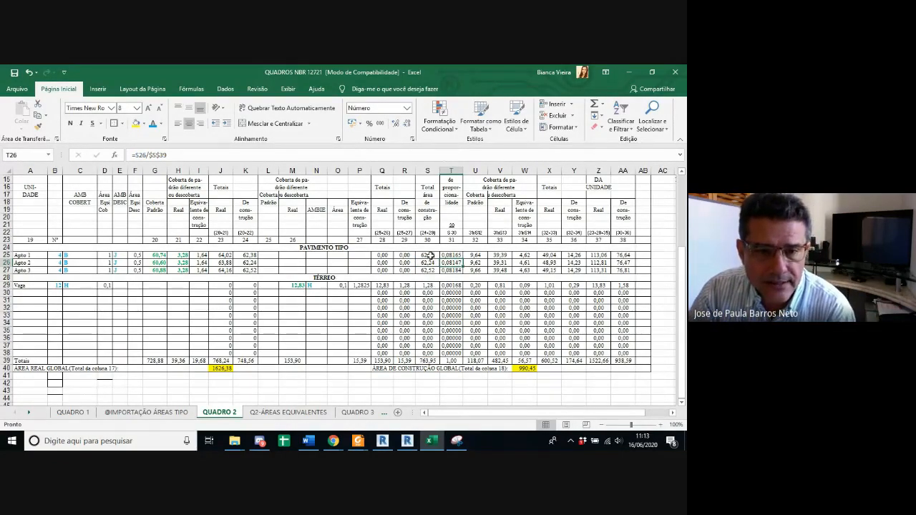
Step: Fill the column 30 total in the Totais row of QUADRO 2 with yellow and trace the cells its formula references
left_click(428, 360)
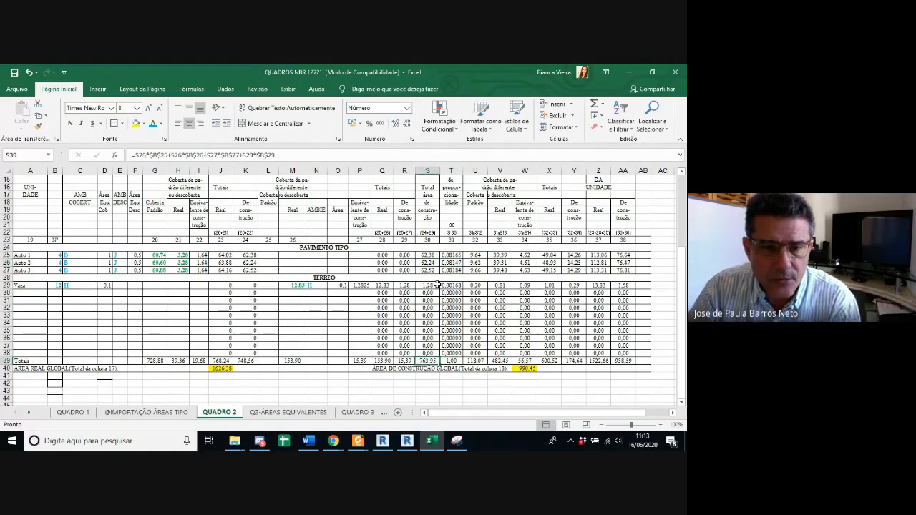
left_click(138, 127)
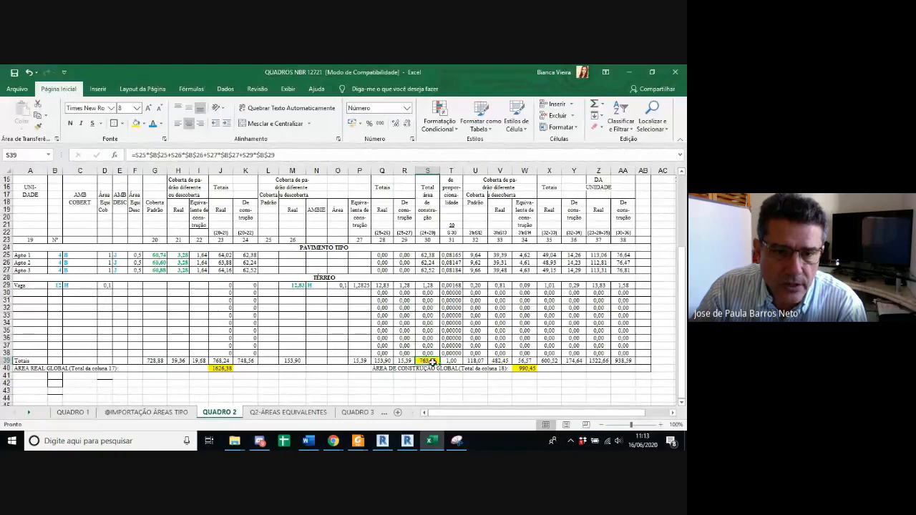
left_click(246, 154)
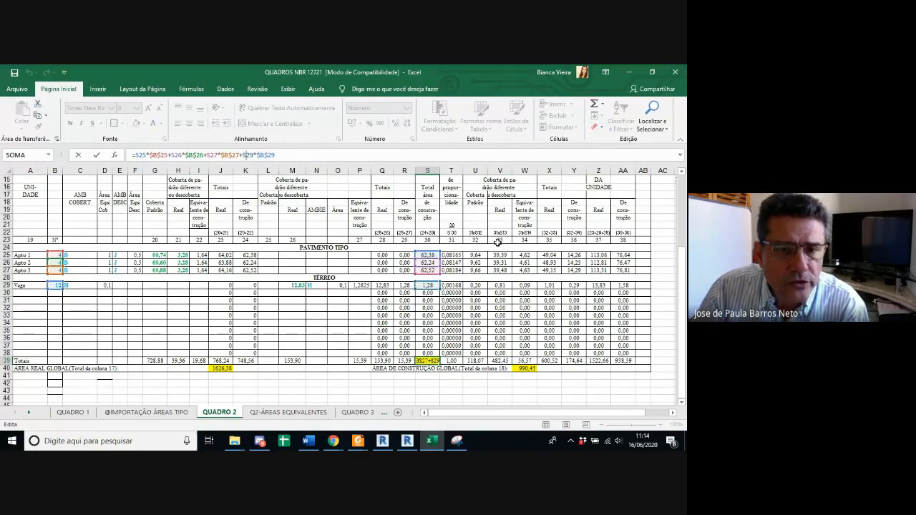
key("Return")
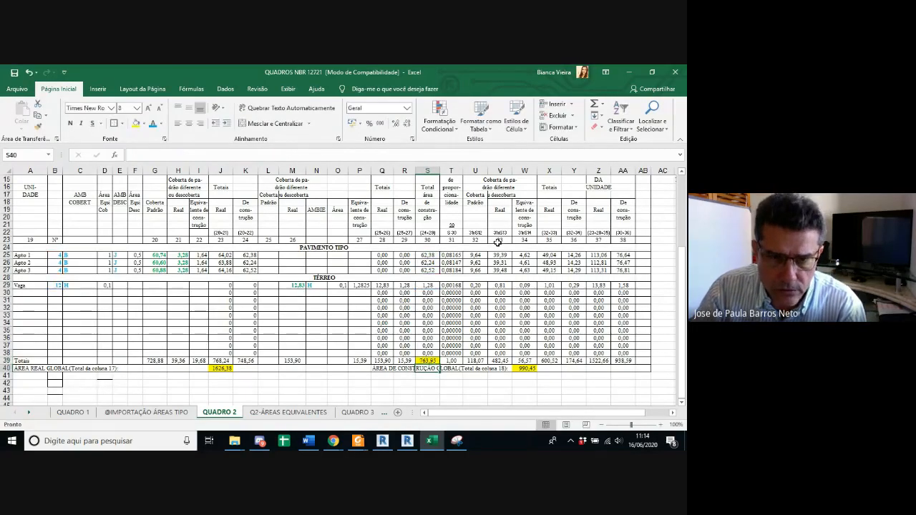
left_click(430, 360)
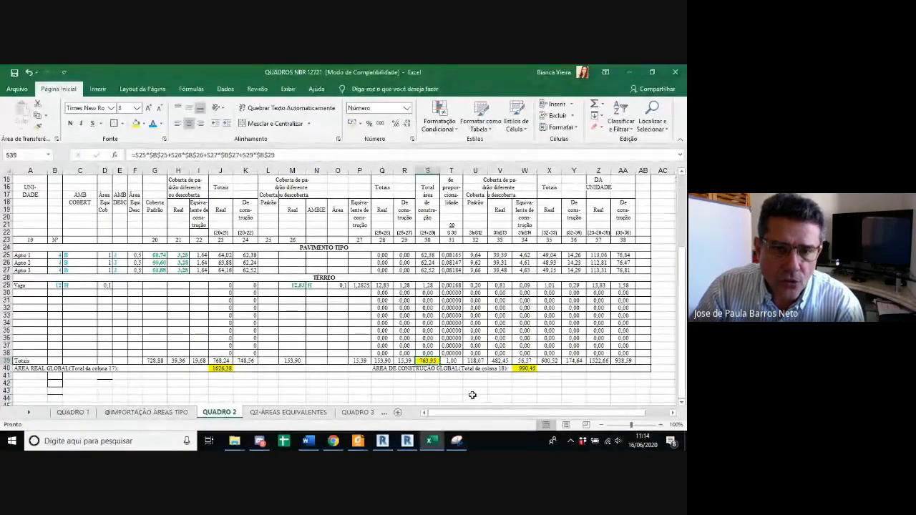
Step: Inspect the column 31 coefficient formulas for the Apto rows and the unused Térreo rows of QUADRO 2, leaving them unchanged
left_click(450, 263)
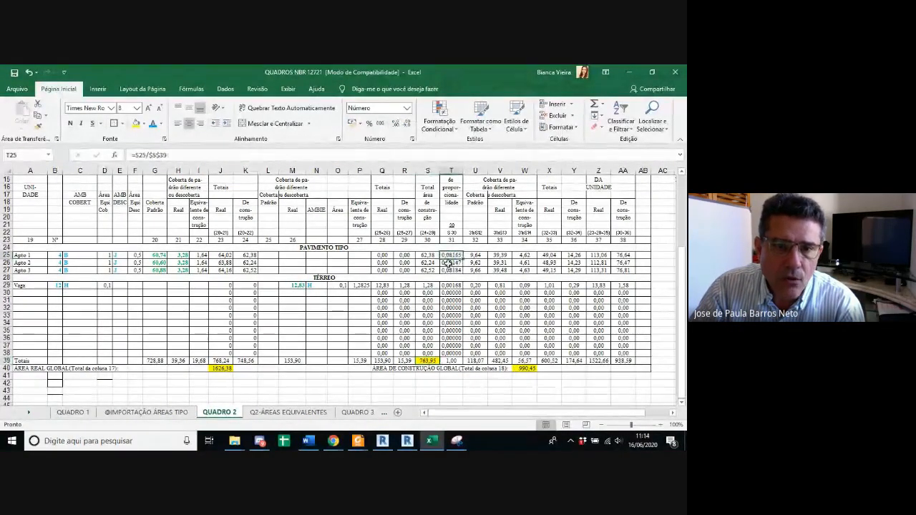
left_click(394, 154)
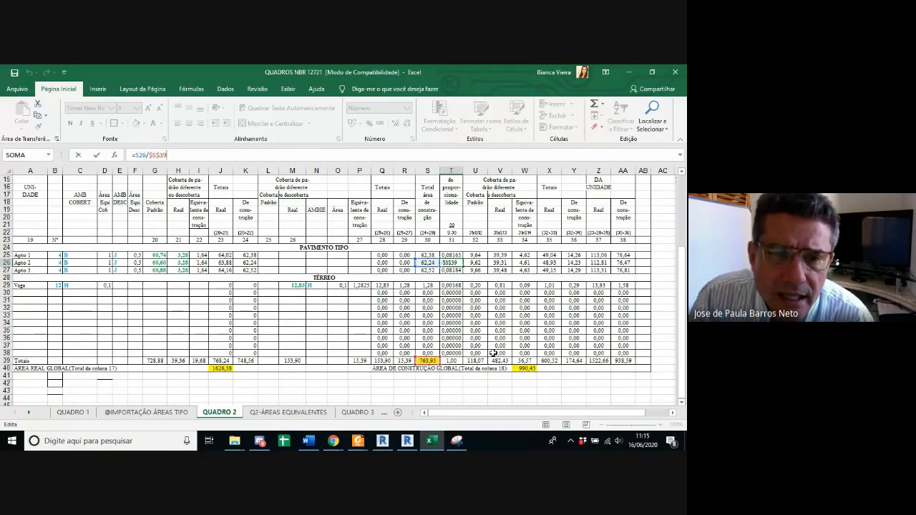
key("Return")
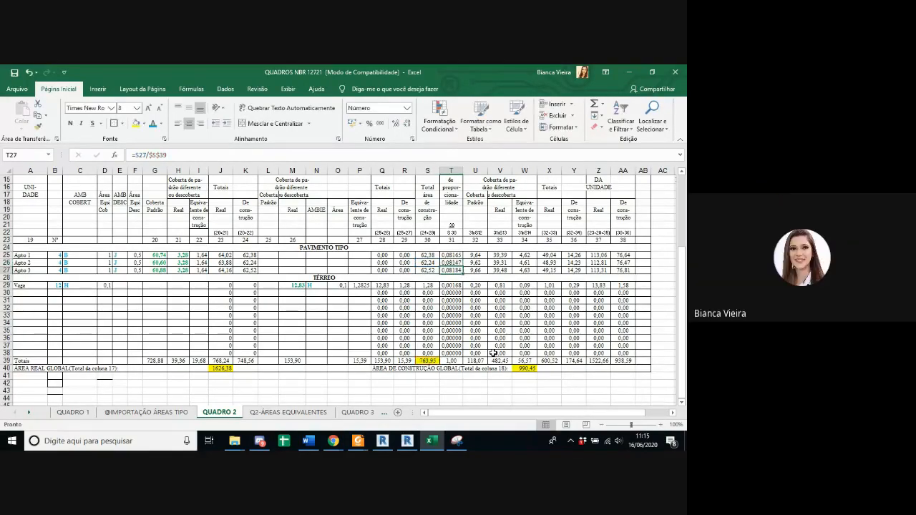
scroll(493, 353, "up", 1, "ctrl")
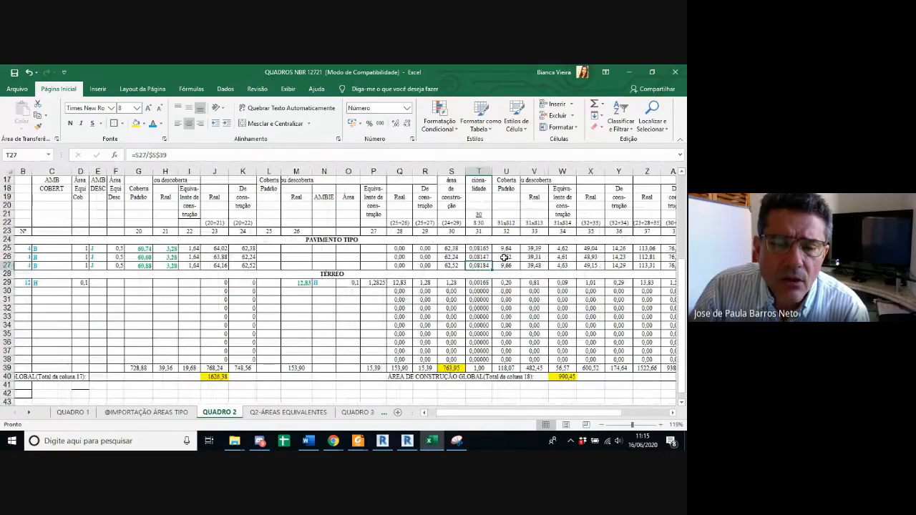
scroll(506, 283, "down", 1, "ctrl")
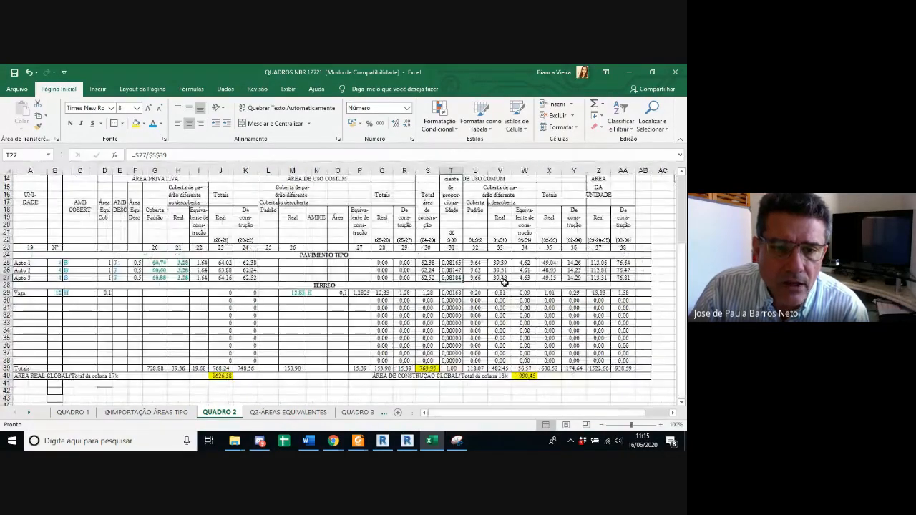
scroll(505, 284, "down", 1, "ctrl")
scroll(505, 284, "up", 1, "ctrl")
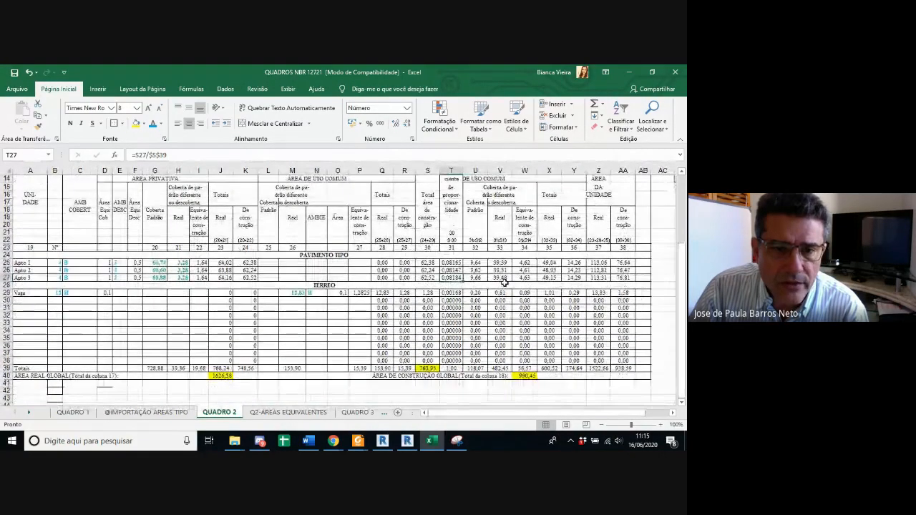
left_click_drag(452, 293, 453, 345)
left_click(452, 315)
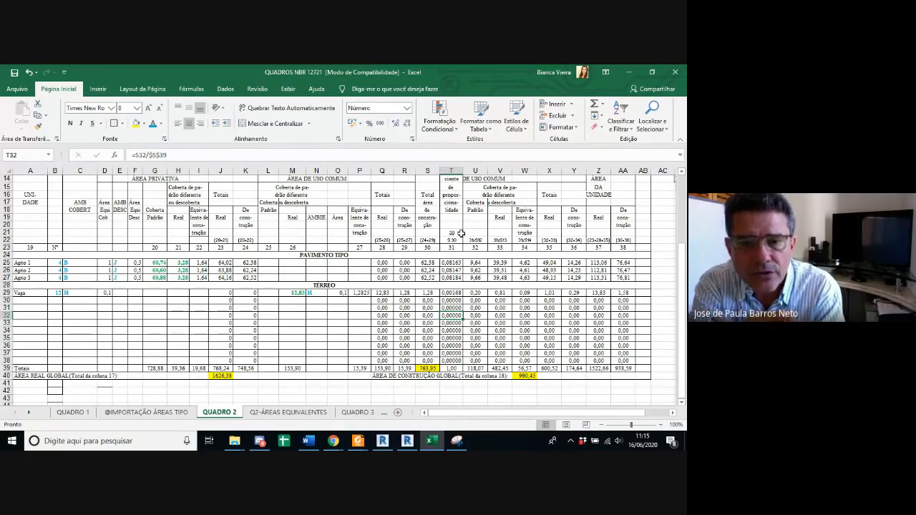
Step: Compare the column 31 header expression in rows 21 and 22 with the apartment coefficients and the neighbouring column expressions
left_click(458, 233)
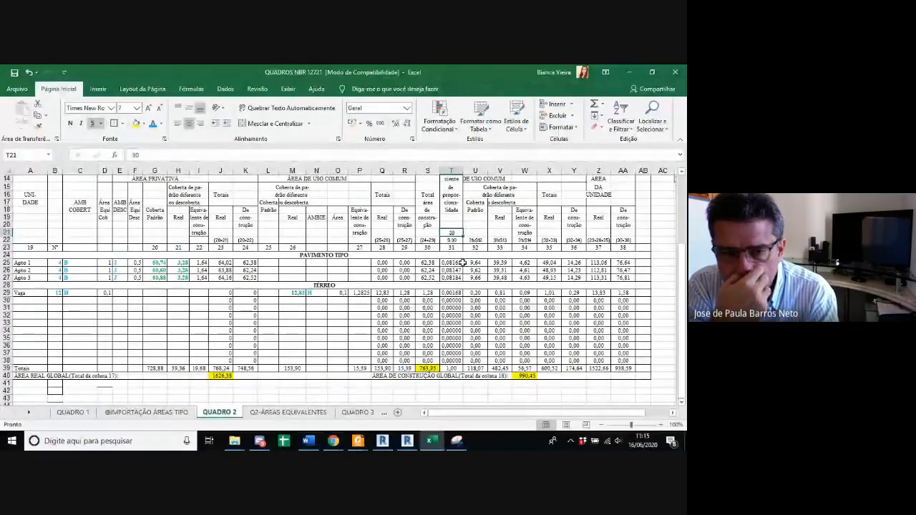
left_click_drag(450, 263, 455, 276)
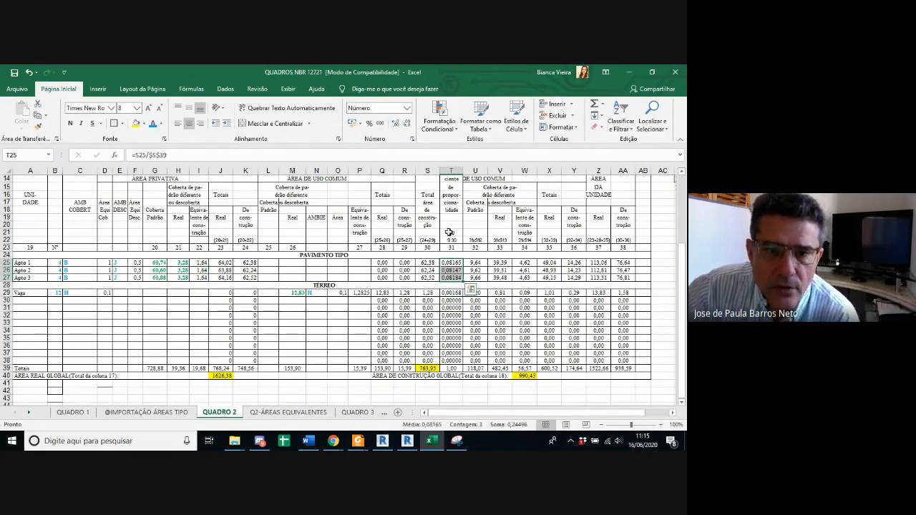
left_click(449, 232)
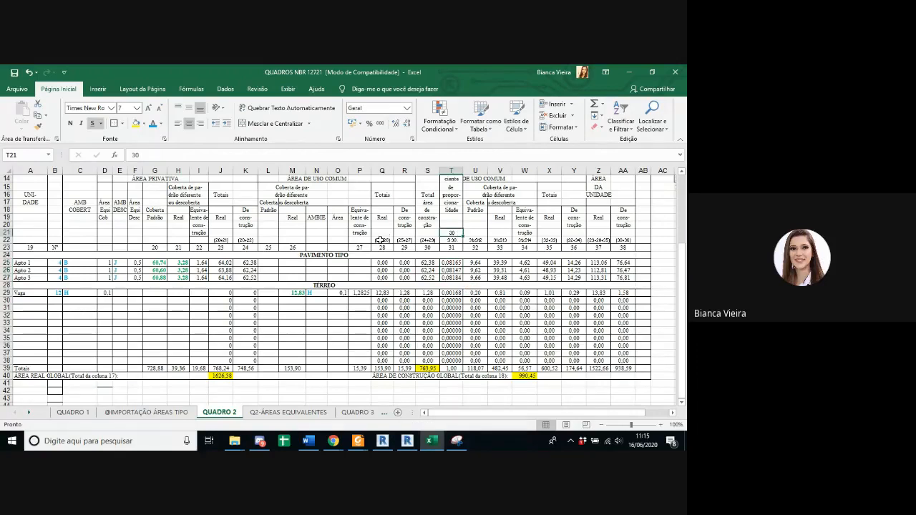
left_click_drag(380, 239, 600, 241)
left_click(451, 233)
left_click(455, 239)
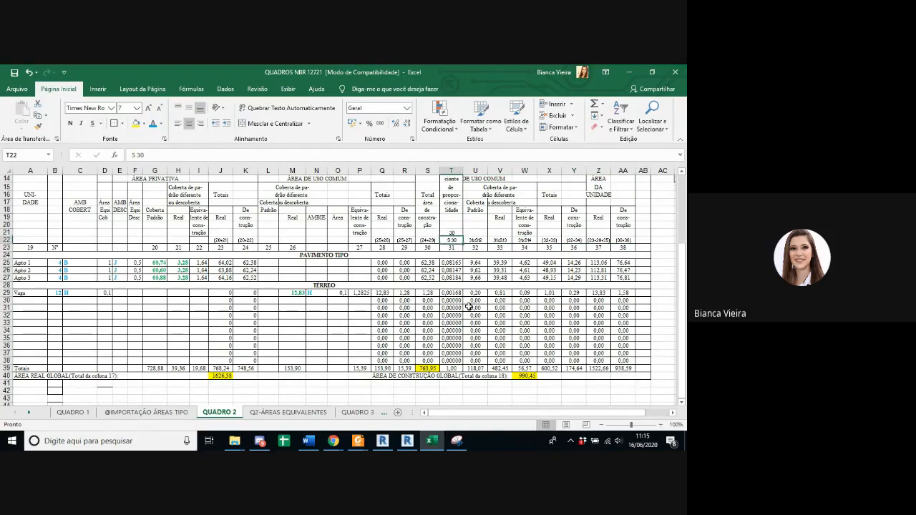
Step: Relate the Apto 1 coefficient in column 31 to its column 30 area and the column 30 total
left_click(452, 263)
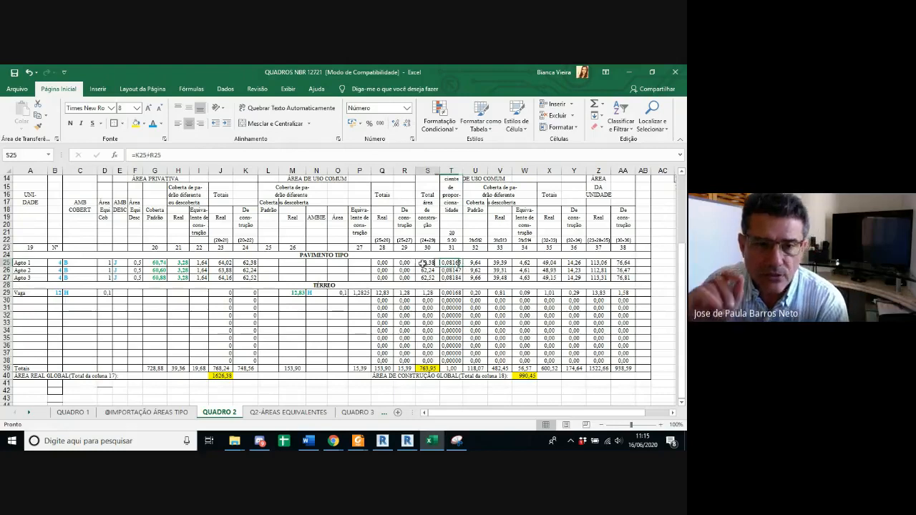
left_click(425, 359)
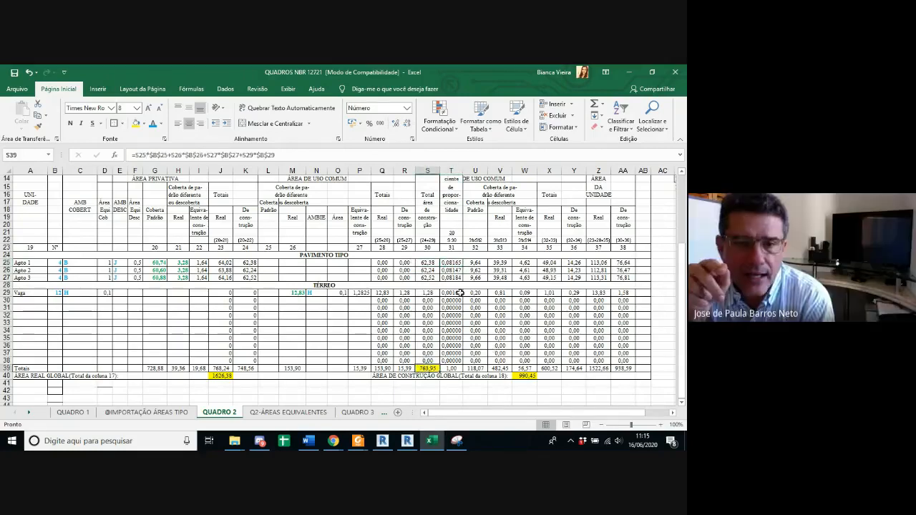
left_click(455, 308)
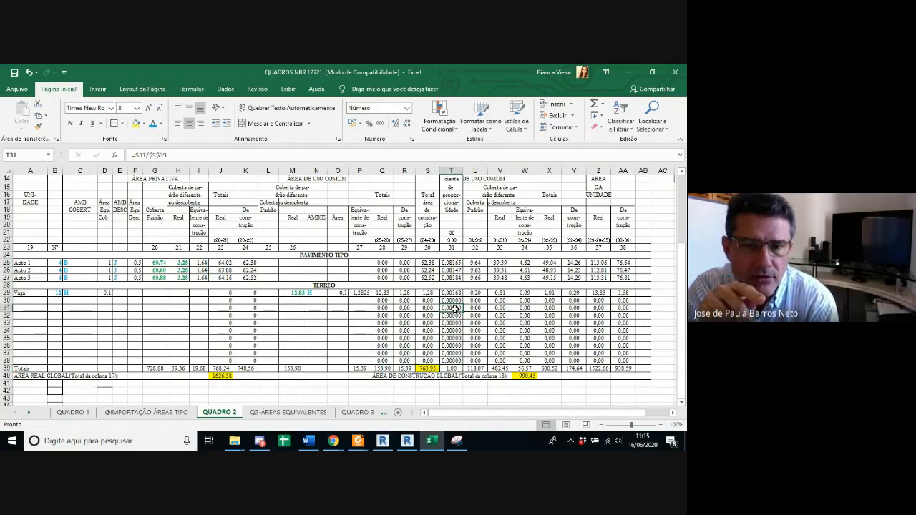
left_click(451, 262)
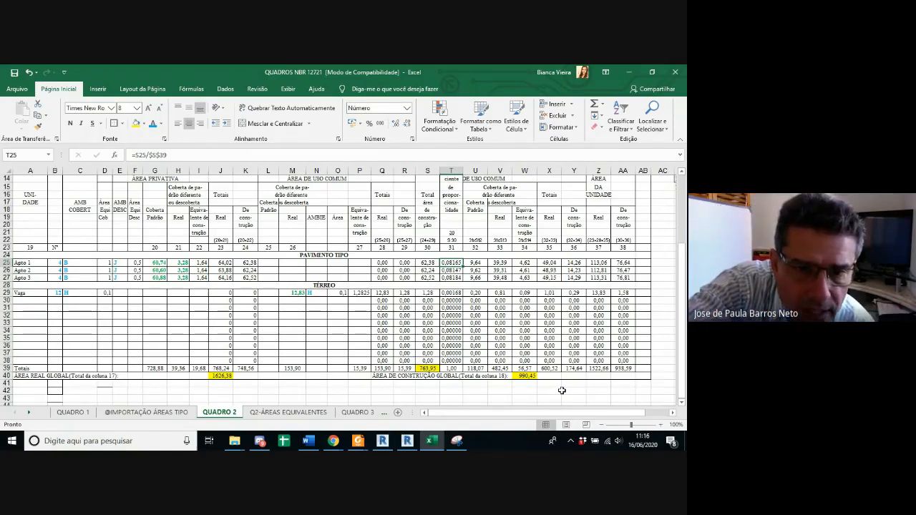
Step: Check the combined Apto 1 and Vaga coefficients in column 31 and trace the cells behind the column 31 total in QUADRO 2
left_click(454, 293)
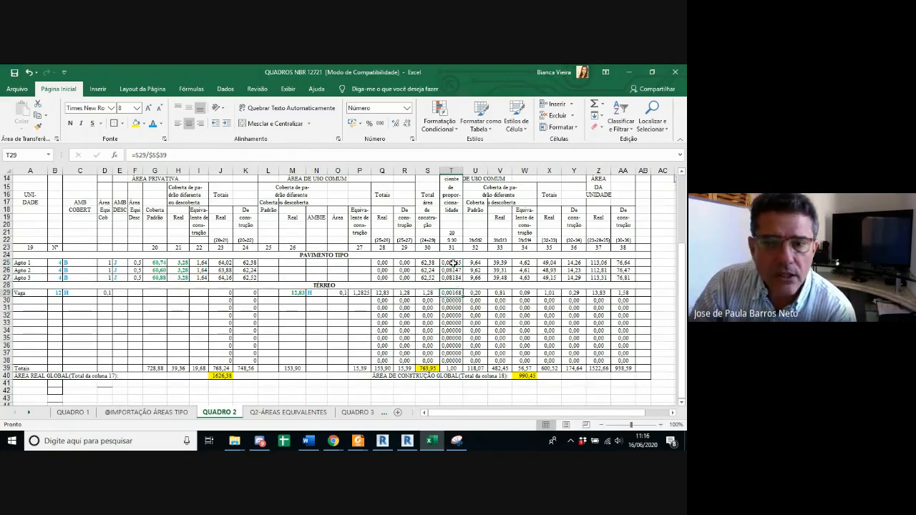
left_click(452, 263, "ctrl")
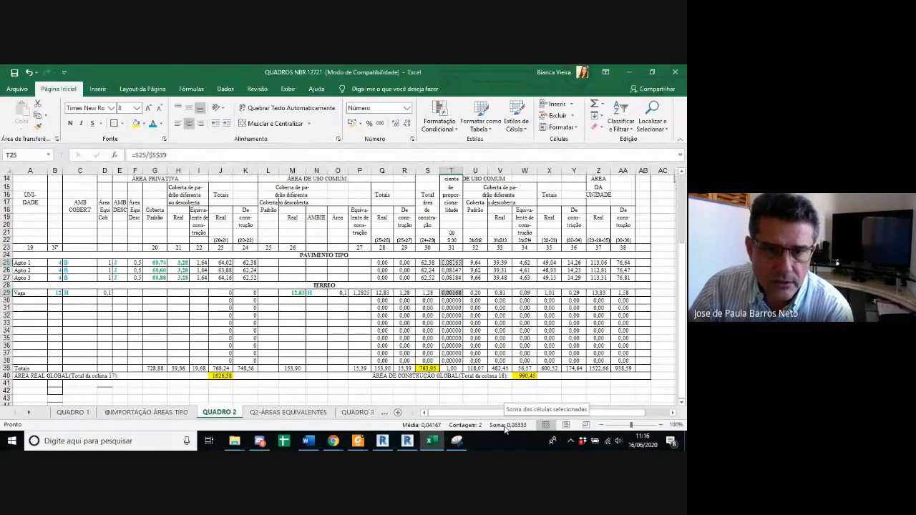
left_click(451, 368)
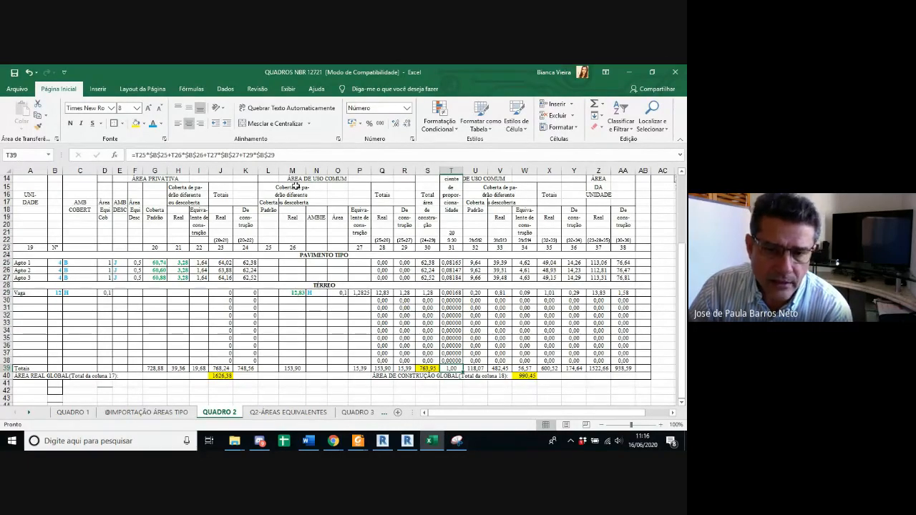
left_click(297, 155)
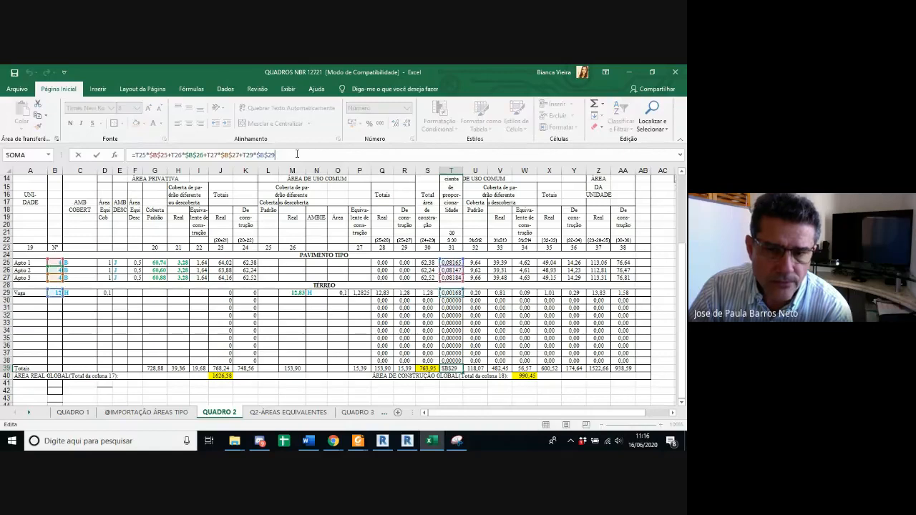
key("Escape")
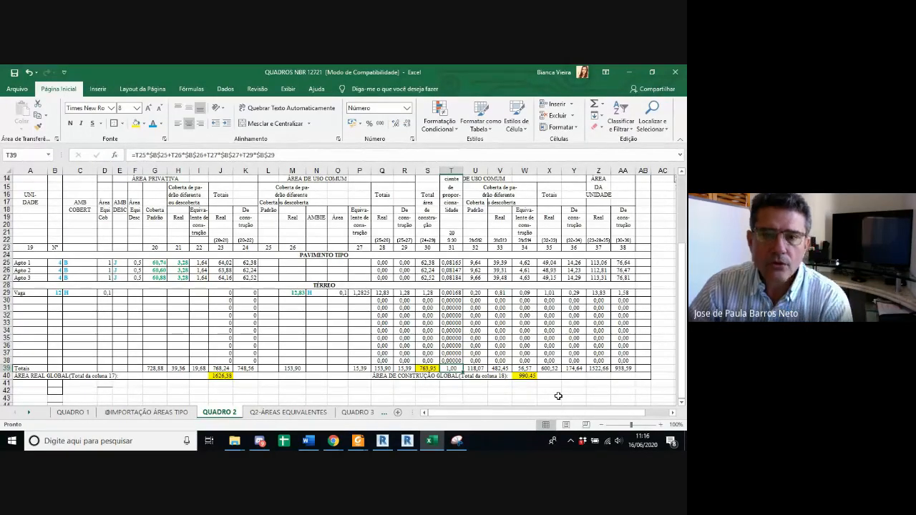
Step: Left-align the ÁREA DE USO COMUM header above columns 32 to 36 in QUADRO 2
scroll(558, 396, "up", 1)
scroll(558, 396, "down", 1)
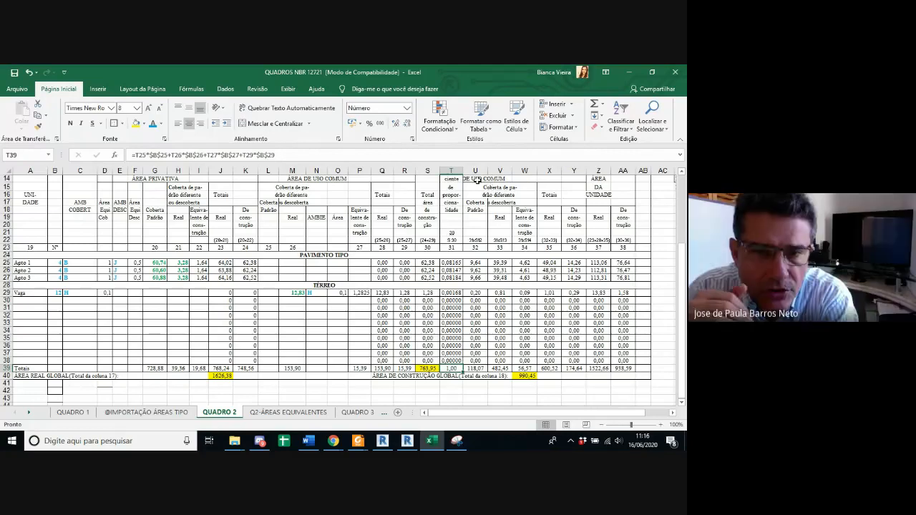
left_click(481, 179)
left_click(180, 124)
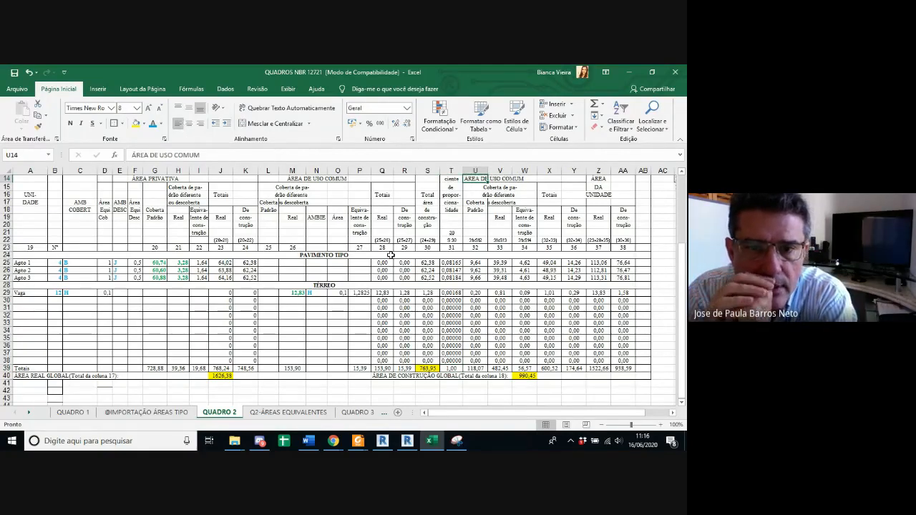
Step: Inspect the Apto 1 formula in column 32 of QUADRO 2 and examine the column 12 areas it refers to in QUADRO 1
left_click(473, 248)
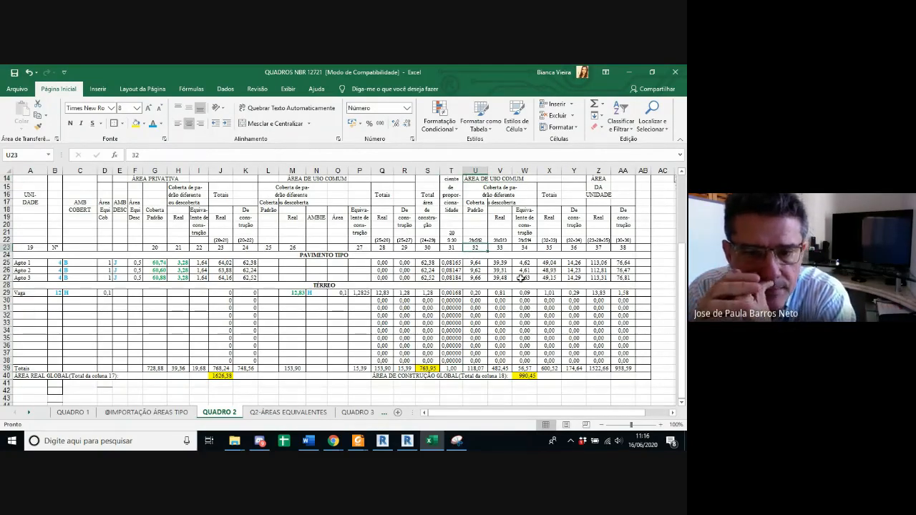
left_click(481, 263)
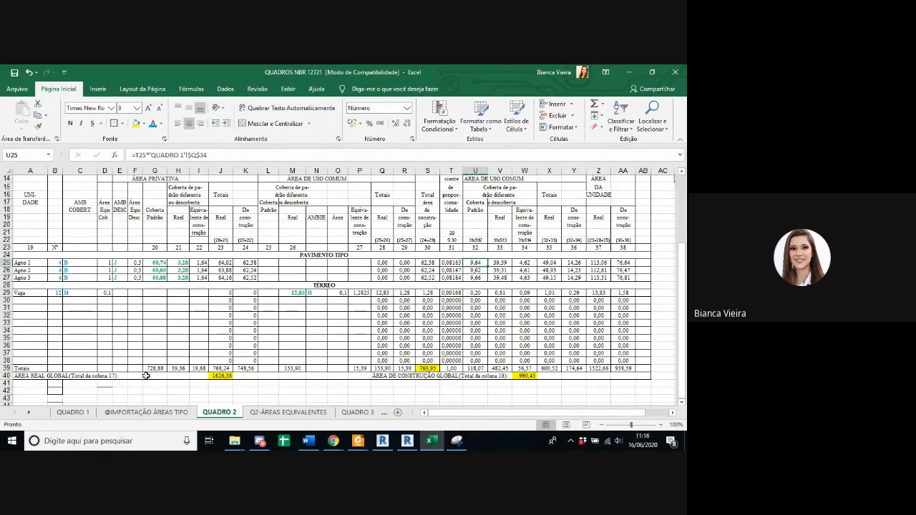
left_click(73, 412)
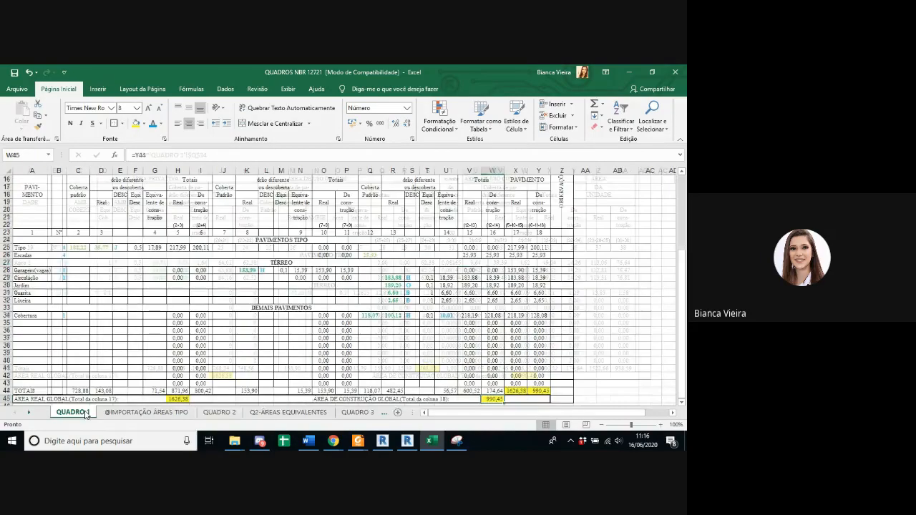
scroll(368, 391, "up", 2)
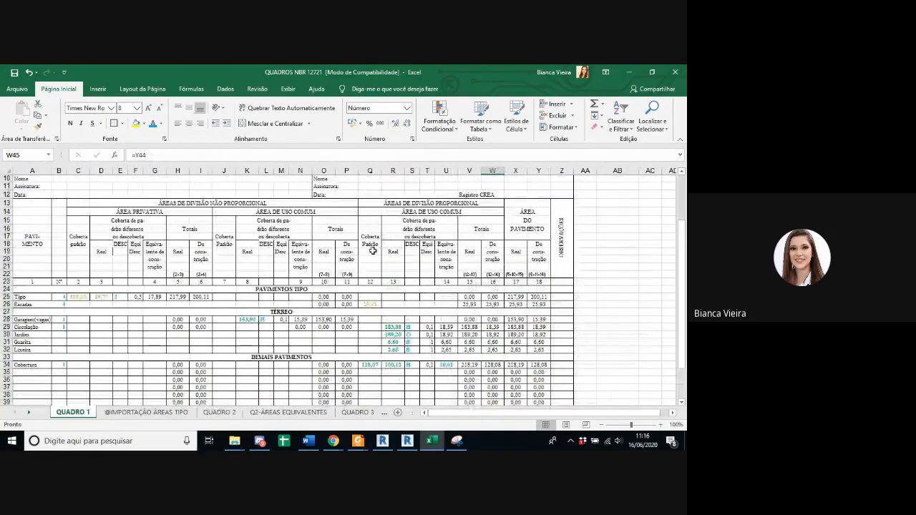
scroll(414, 200, "down", 1)
scroll(415, 200, "down", 1)
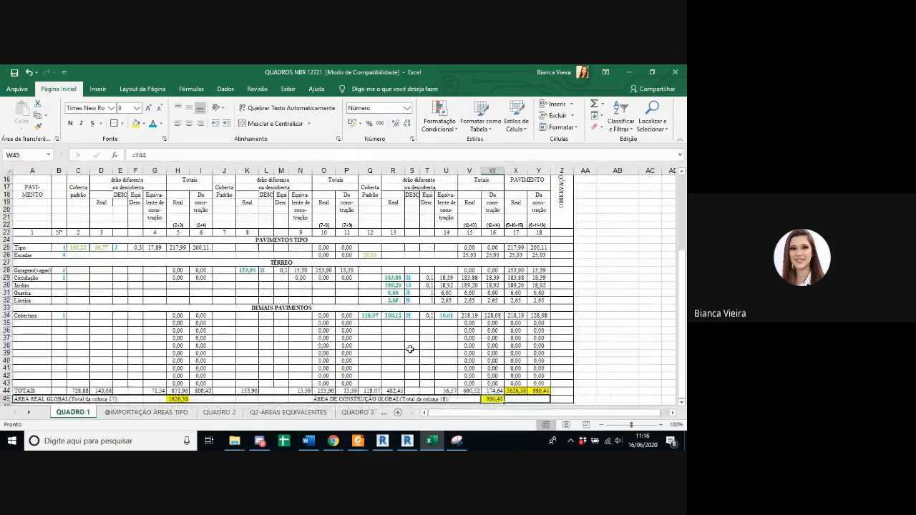
Step: Compare the Apto 1 coefficient and column 32 formula in QUADRO 2 with the column 32 header expression 31xS12
left_click(217, 415)
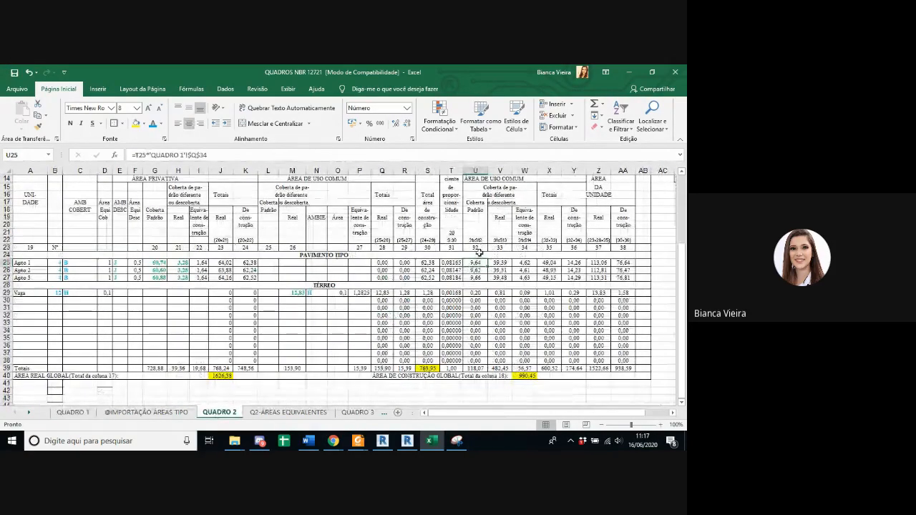
left_click(451, 263)
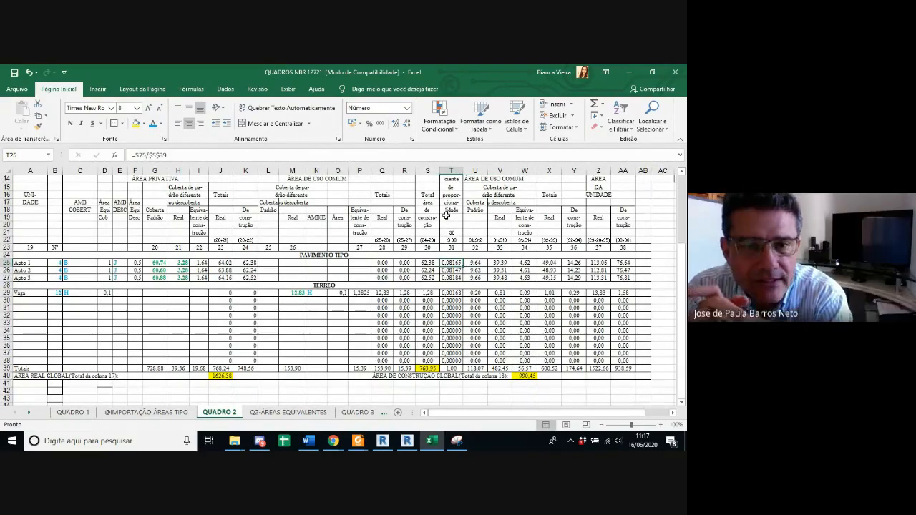
key("Right")
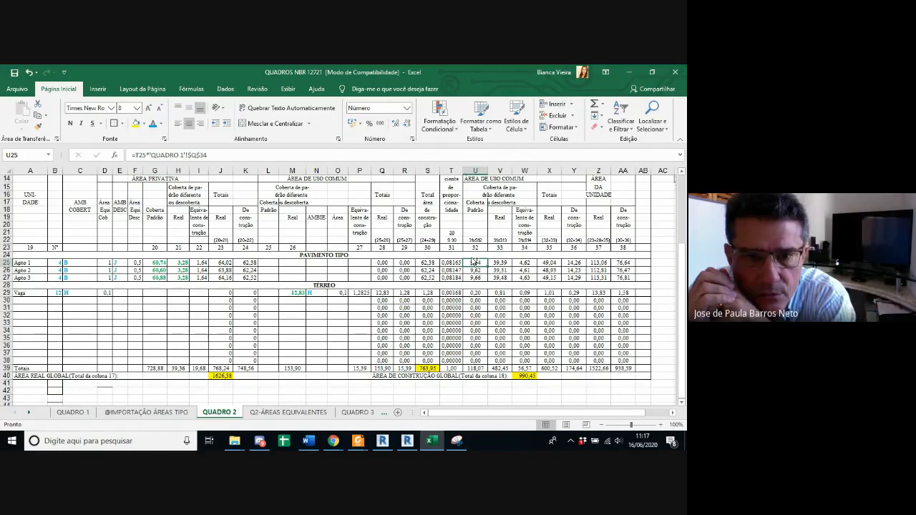
scroll(473, 262, "up", 3, "ctrl")
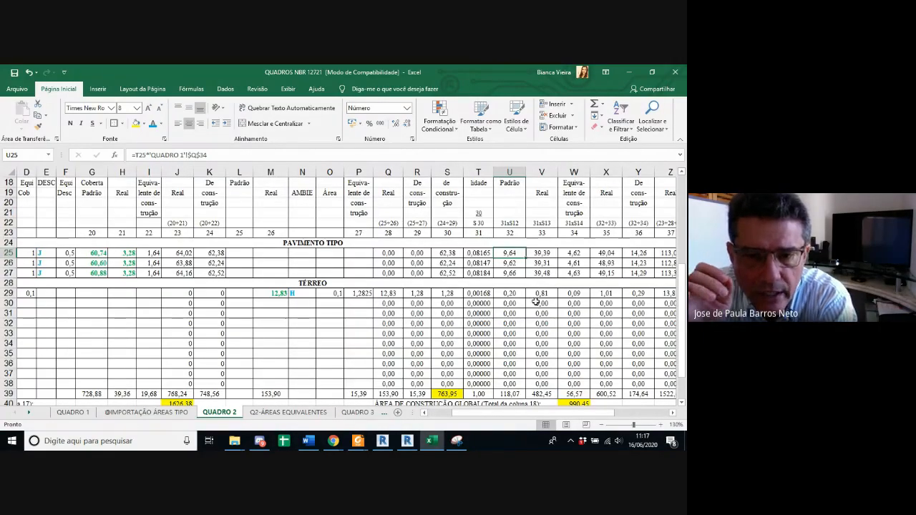
left_click_drag(531, 412, 520, 414)
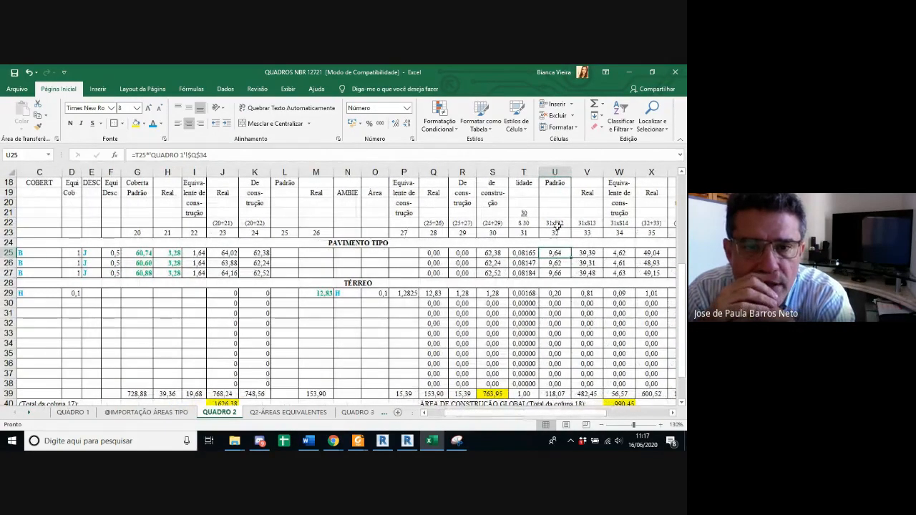
left_click(557, 224)
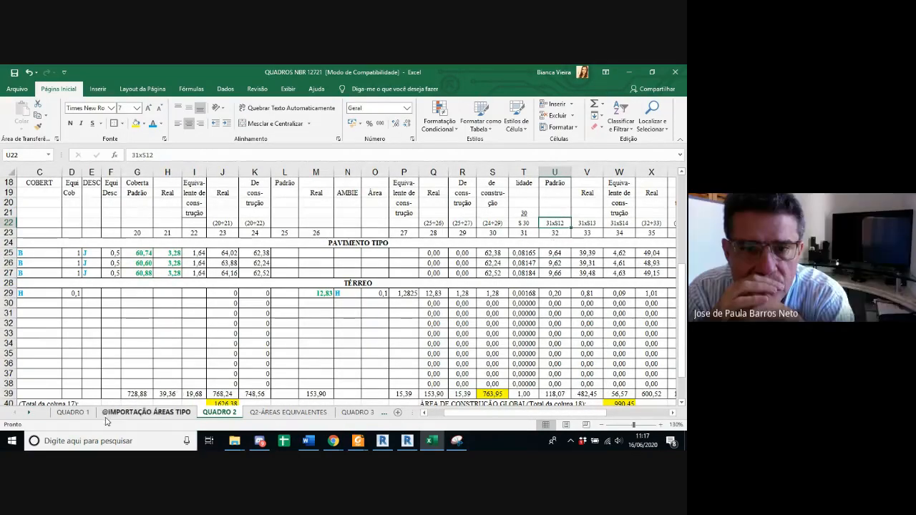
Step: Fill the column 12 total in the TOTAIS row of QUADRO 1 with yellow
left_click(71, 413)
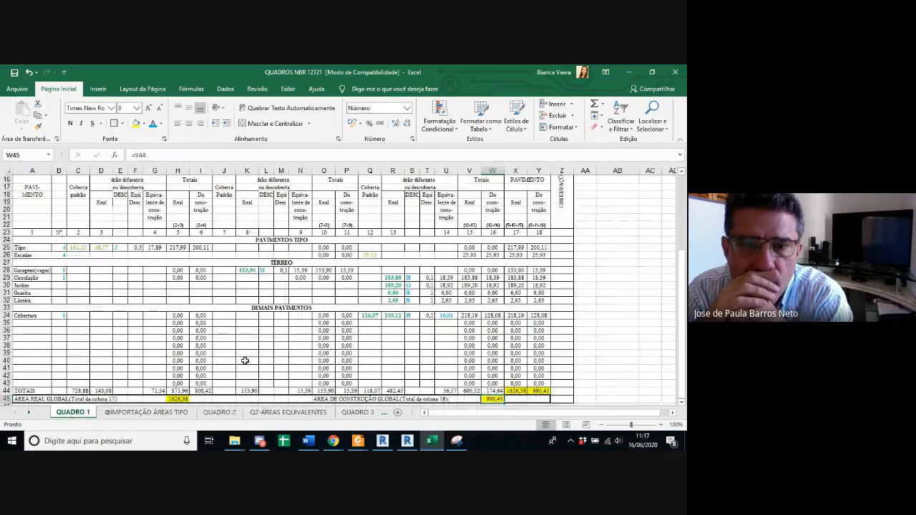
scroll(375, 332, "down", 5)
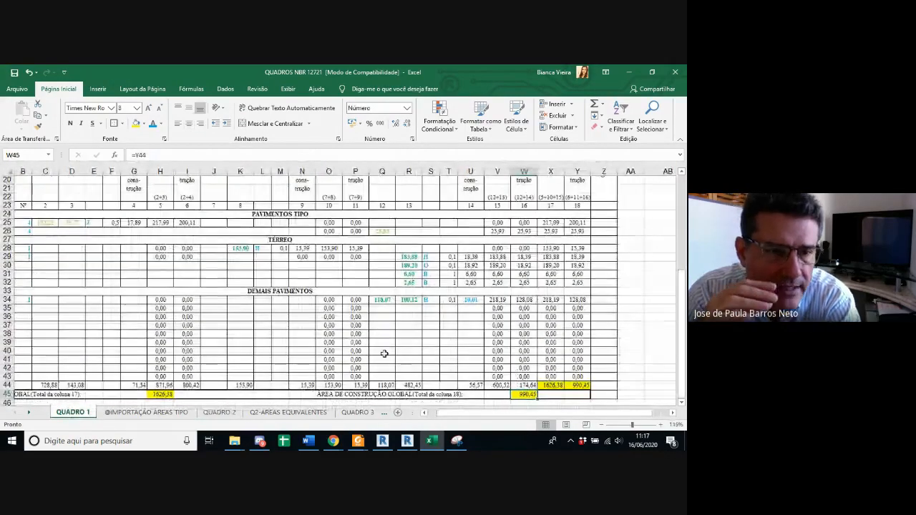
left_click(382, 385)
scroll(458, 412, "up", 2, "ctrl")
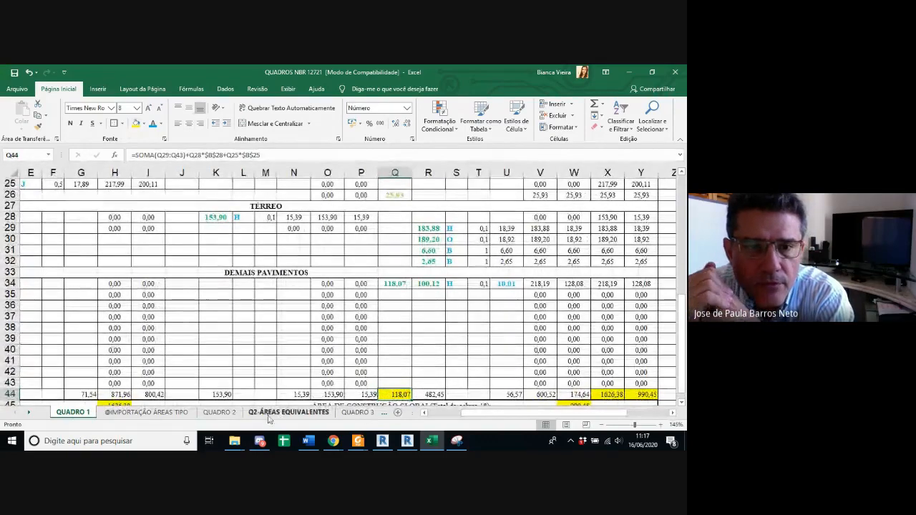
Step: Recheck which QUADRO 1 cell the Apto 1 formula in column 32 of QUADRO 2 multiplies by the coefficient
left_click(370, 415)
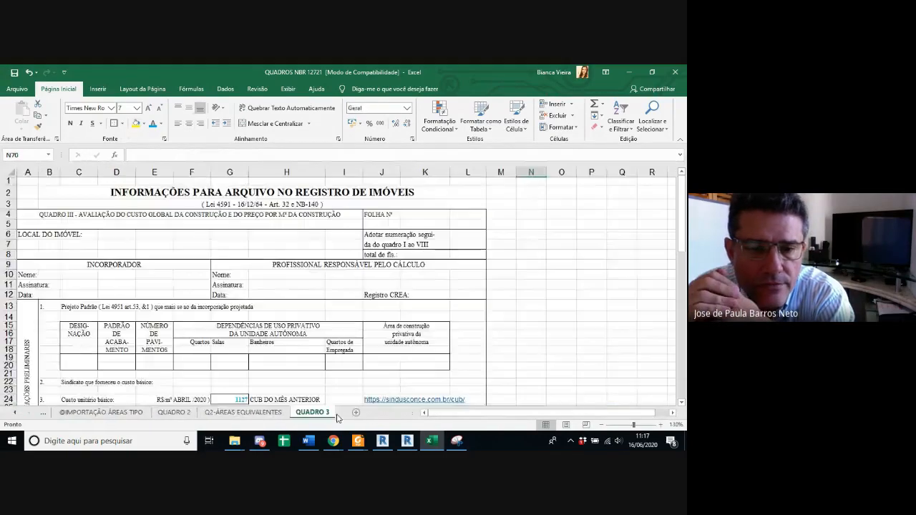
left_click(173, 412)
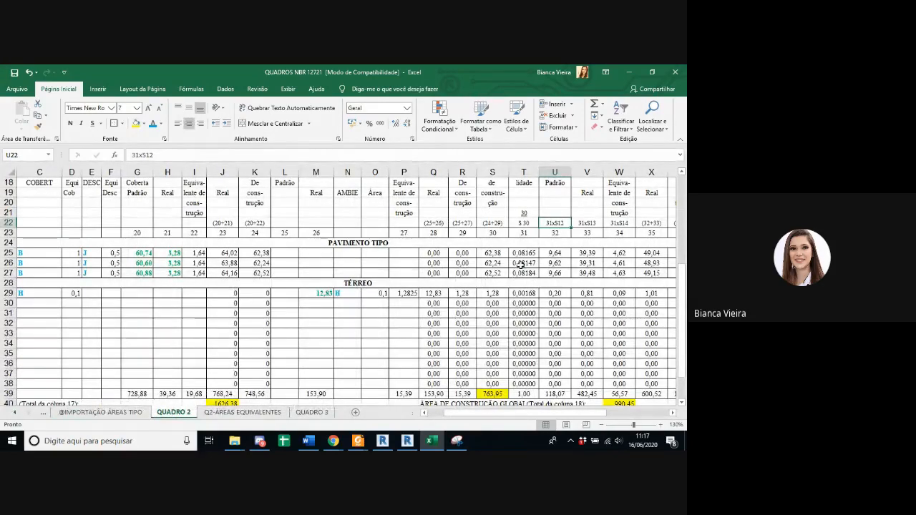
scroll(558, 296, "up", 1)
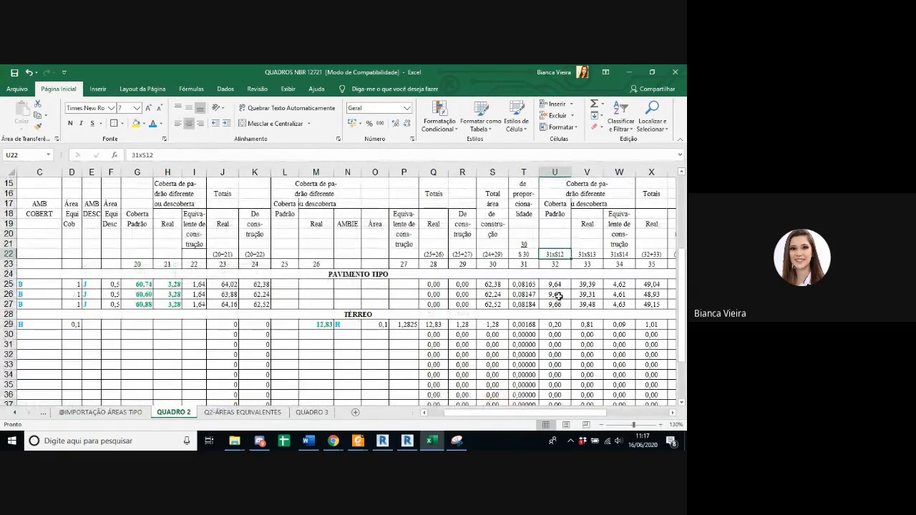
left_click(556, 285)
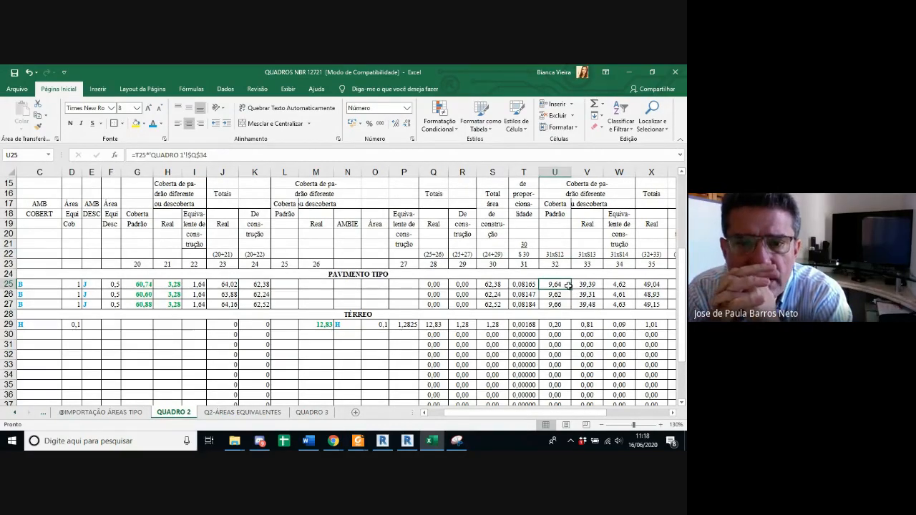
scroll(563, 283, "down", 2)
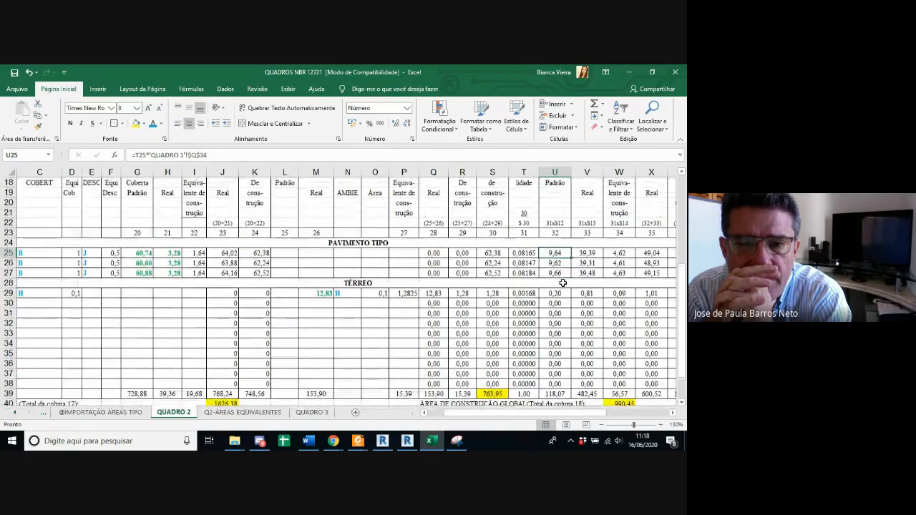
scroll(563, 284, "up", 2)
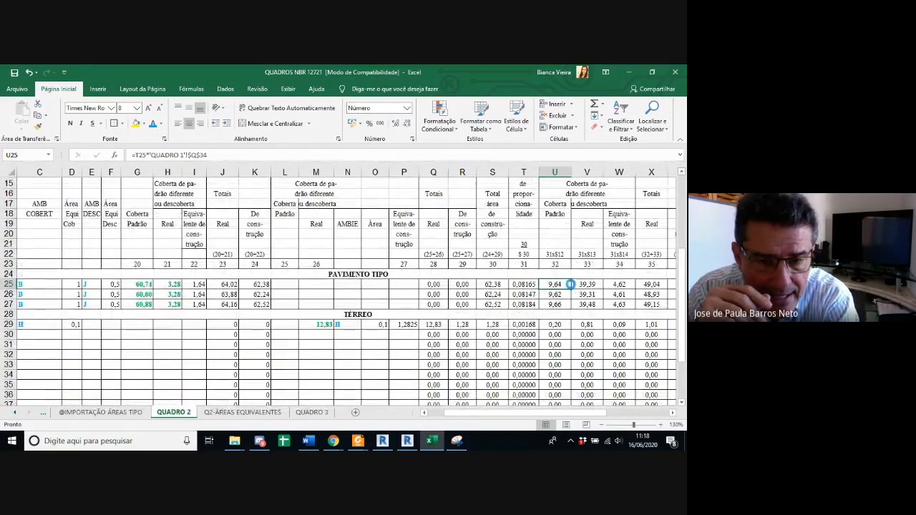
scroll(571, 284, "down", 1, "ctrl")
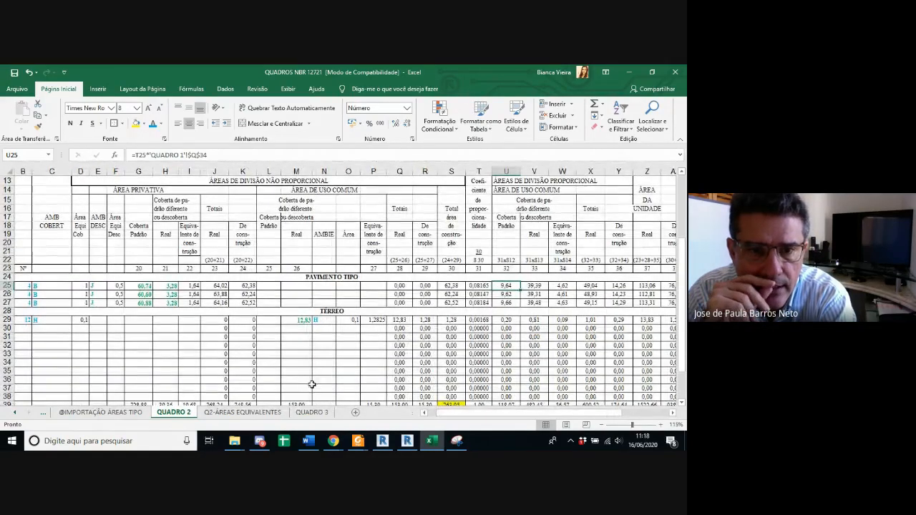
Step: Examine the proportional common-area headers, the floor rows and the column 12 total in QUADRO 1
left_click(44, 413)
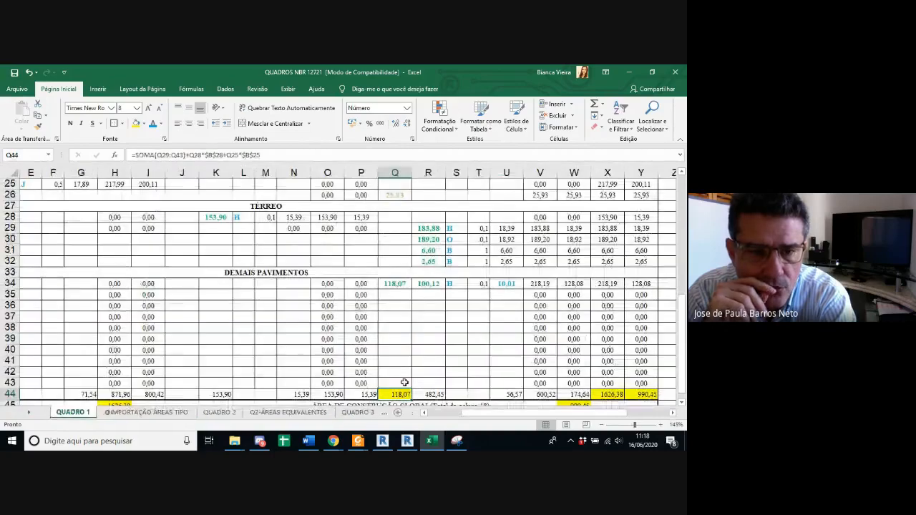
scroll(422, 324, "down", 2, "ctrl")
scroll(419, 324, "up", 5)
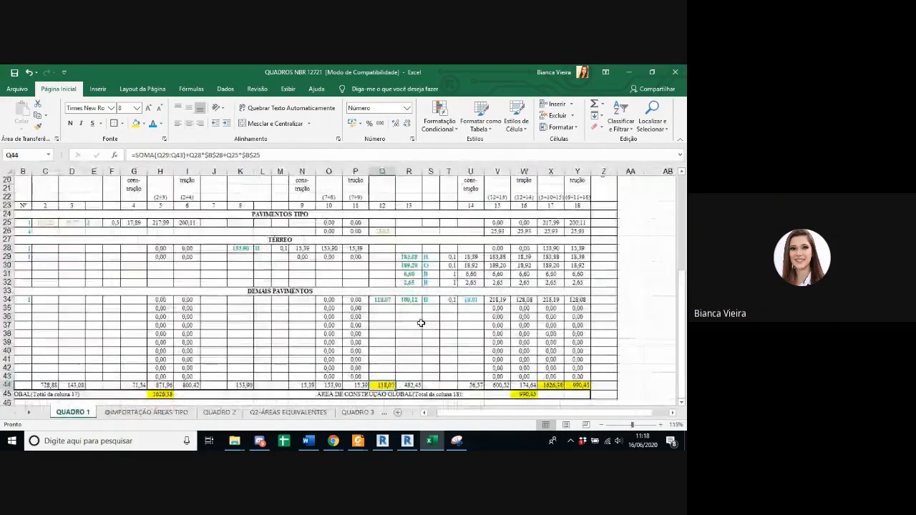
scroll(417, 323, "up", 1)
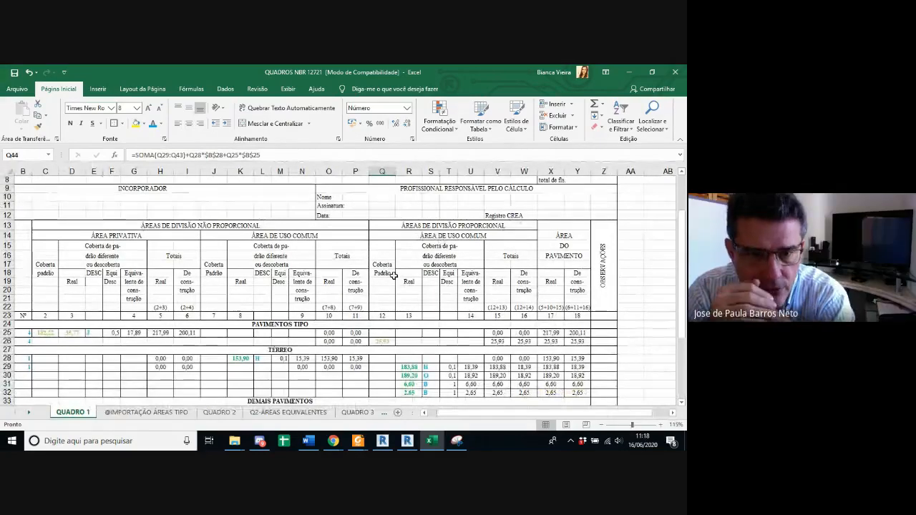
scroll(435, 258, "down", 2)
scroll(394, 274, "up", 1)
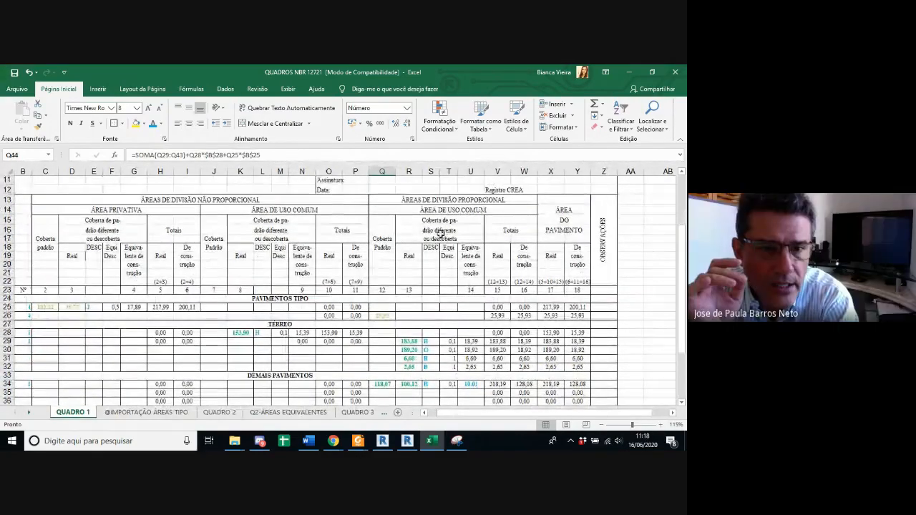
scroll(444, 231, "down", 4)
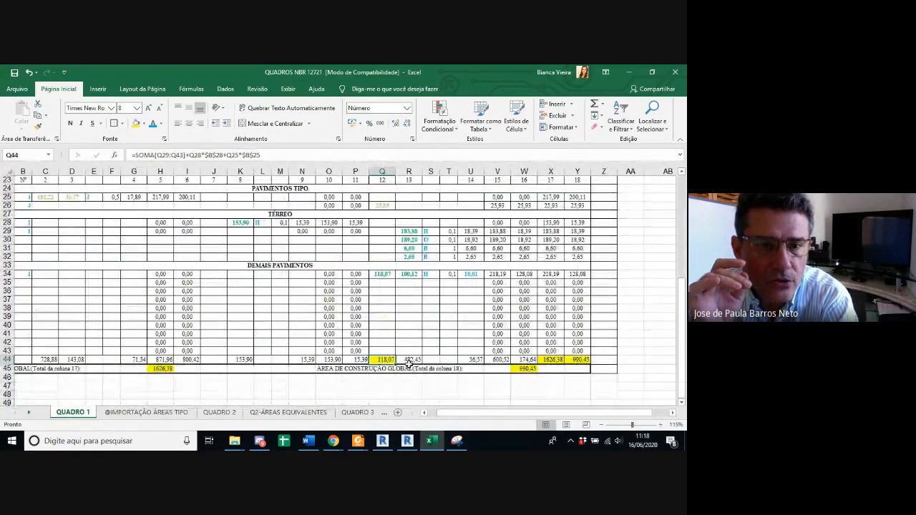
Step: Add the stairs area multiplied by its number of floors, +Q26*B26, to the column 12 total formula in QUADRO 1
left_click(375, 155)
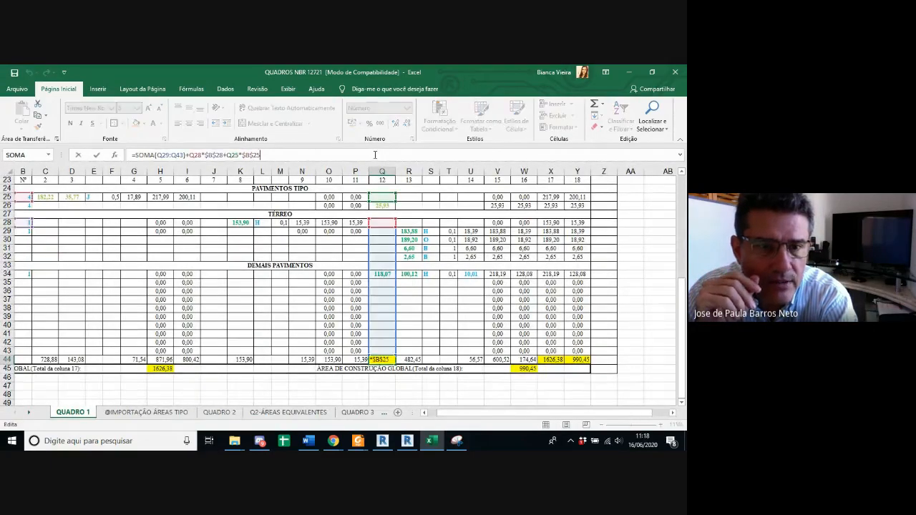
type("+")
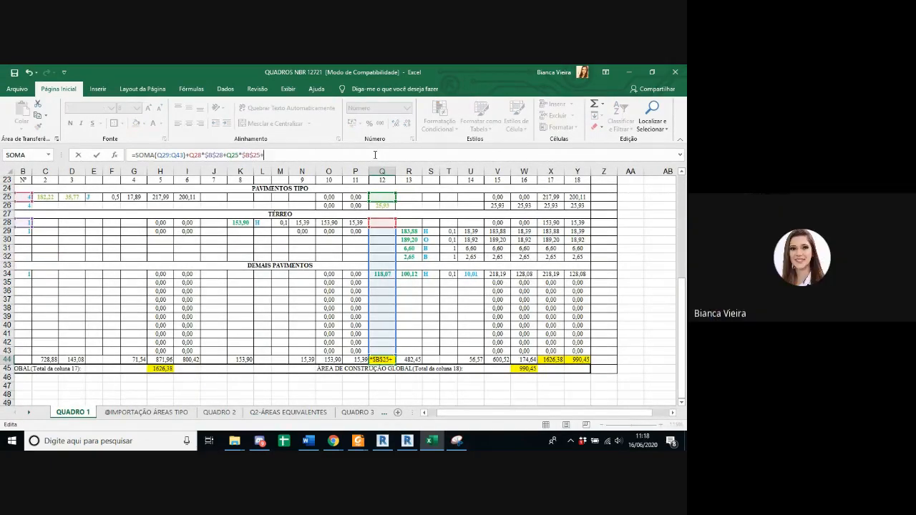
left_click(386, 206)
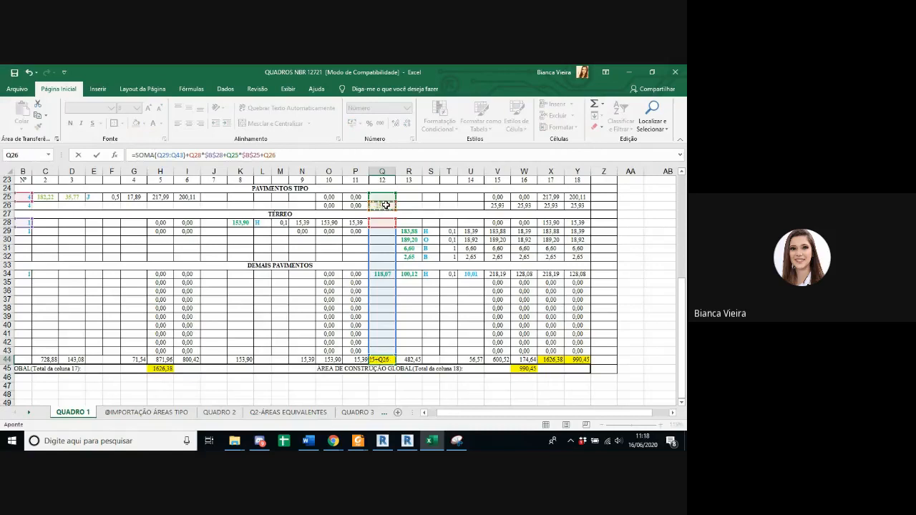
type("*")
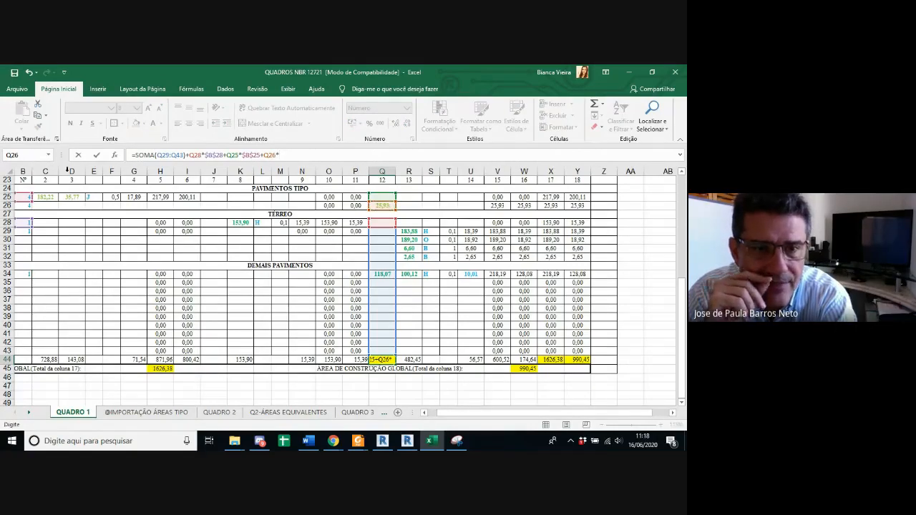
left_click(23, 206)
key("Return")
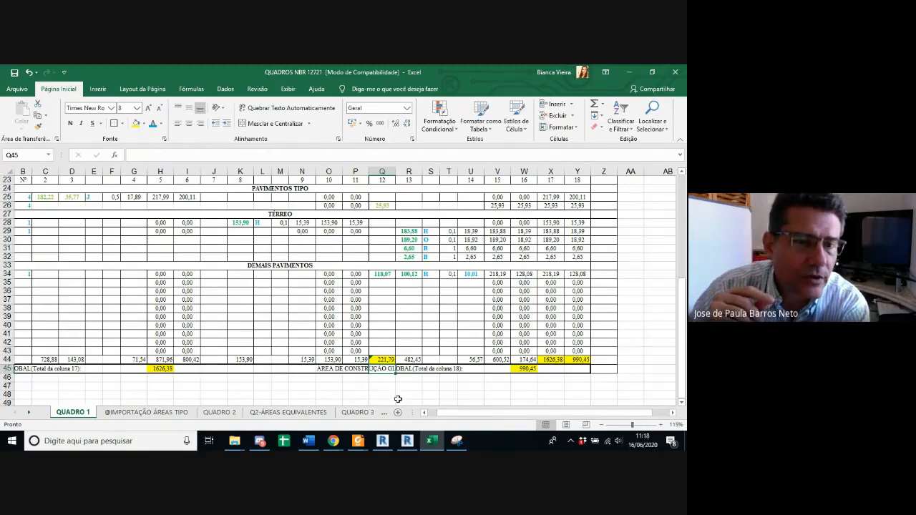
Step: Review which cells the column 12 total formula in the TOTAIS row of QUADRO 1 refers to
left_click_drag(458, 416, 439, 416)
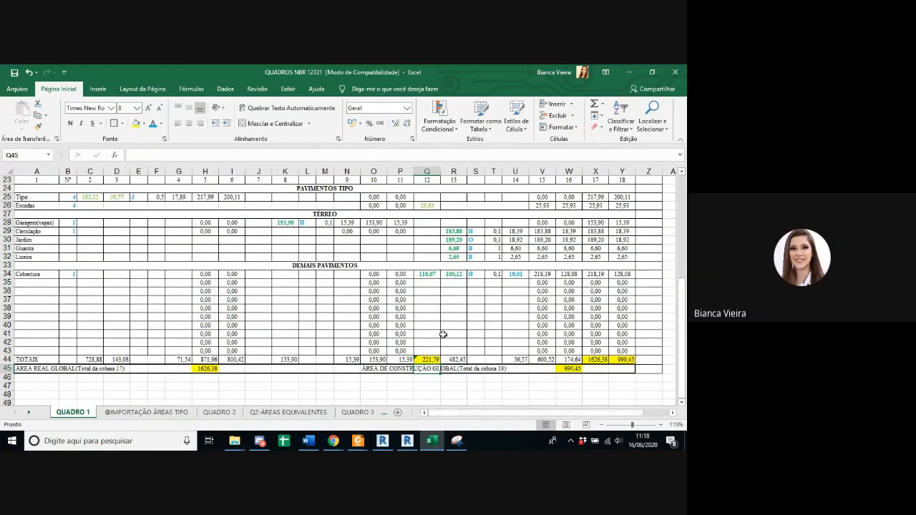
left_click(431, 359)
left_click(390, 156)
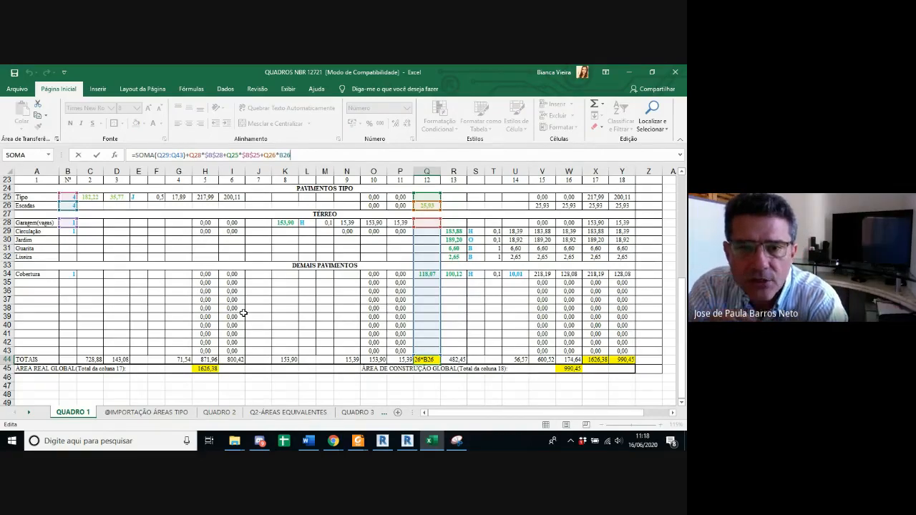
key("Return")
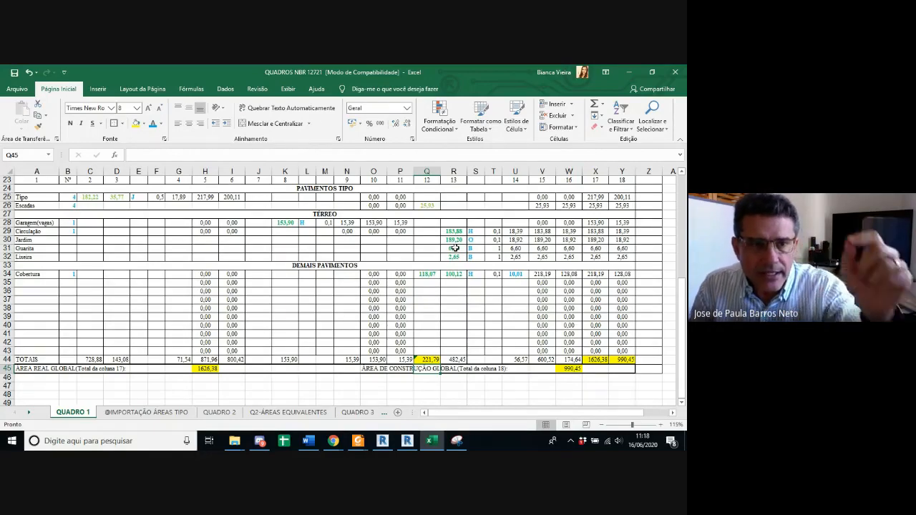
Step: Compare the column 12 and 13 headers in QUADRO 1 with the Guarita and Lixeira area formulas
scroll(456, 248, "up", 1)
scroll(455, 248, "up", 2)
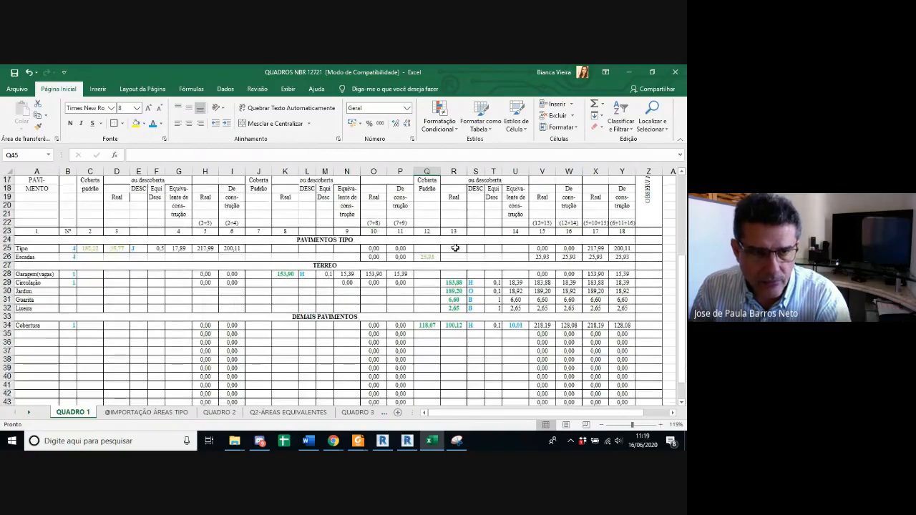
scroll(455, 248, "up", 2)
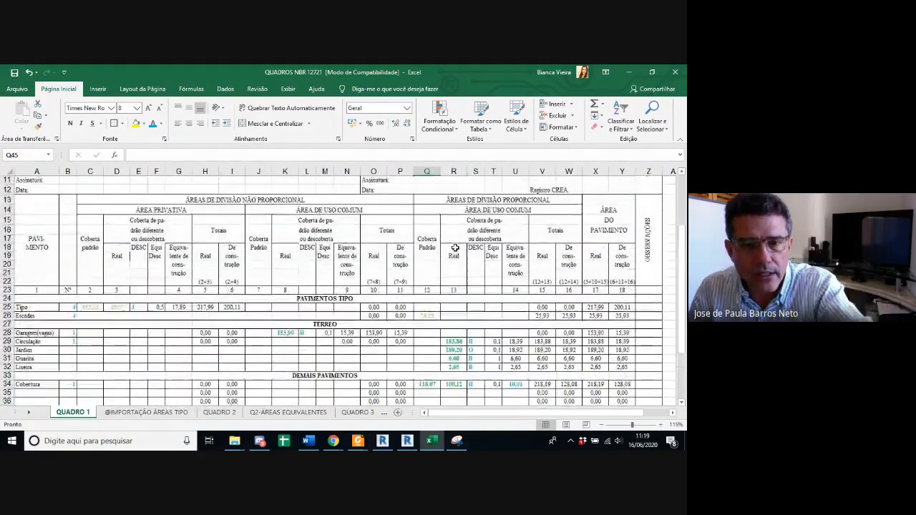
scroll(455, 248, "down", 2)
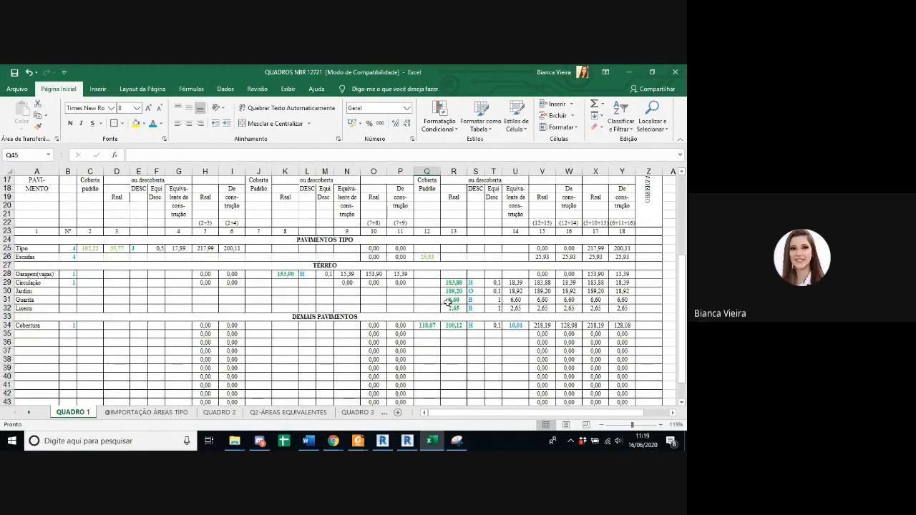
left_click(448, 302)
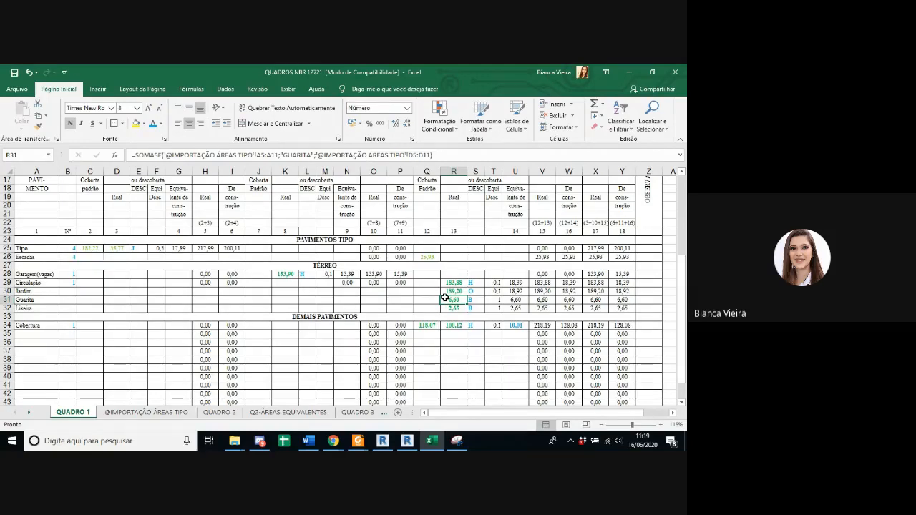
left_click(451, 308)
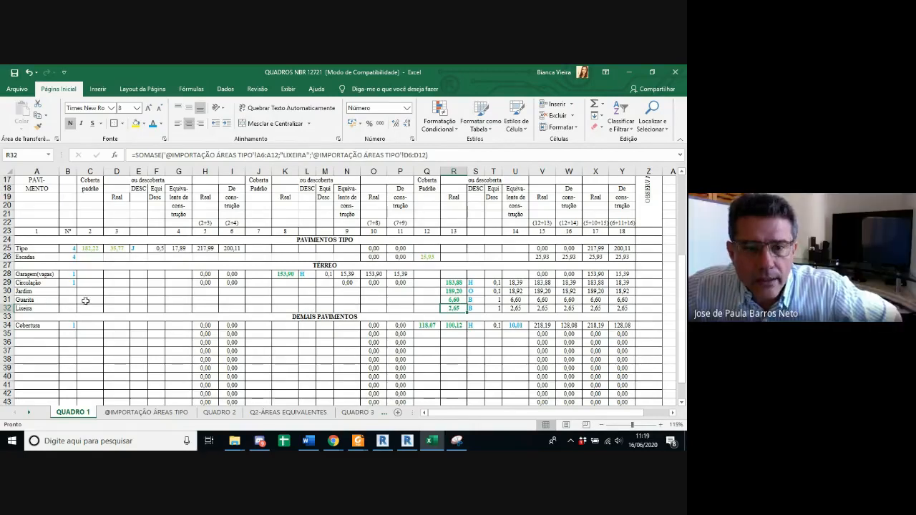
Step: Move the Guarita SOMASE area formula from column 13 to column 12 of QUADRO 1
left_click(453, 299)
left_click_drag(439, 155, 85, 156)
key("Delete")
left_click(427, 300)
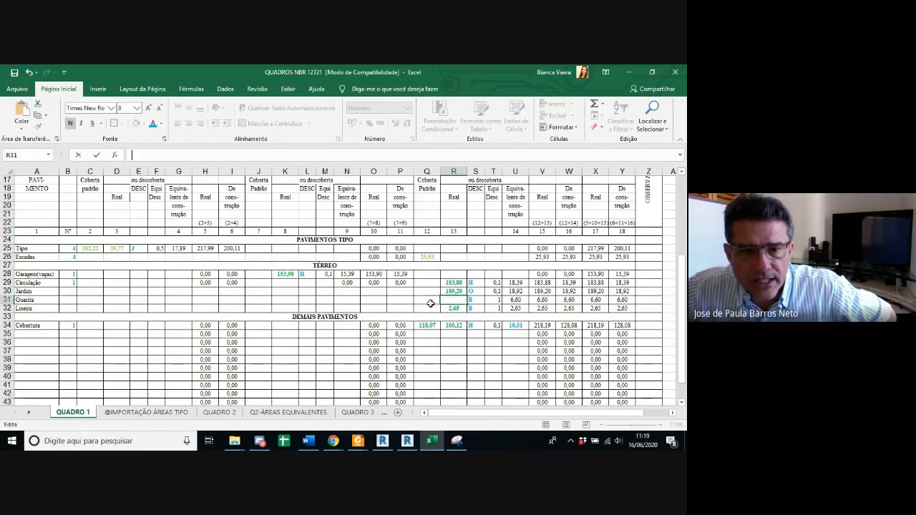
left_click(285, 155)
key("ctrl+v")
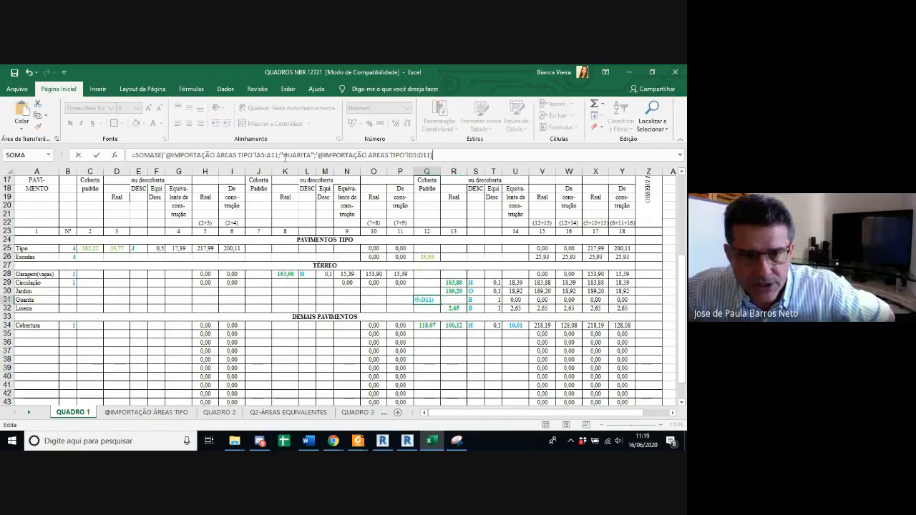
key("Return")
Step: Try to move the Lixeira SOMASE area formula from column 13 to column 12 of QUADRO 1
left_click(454, 307)
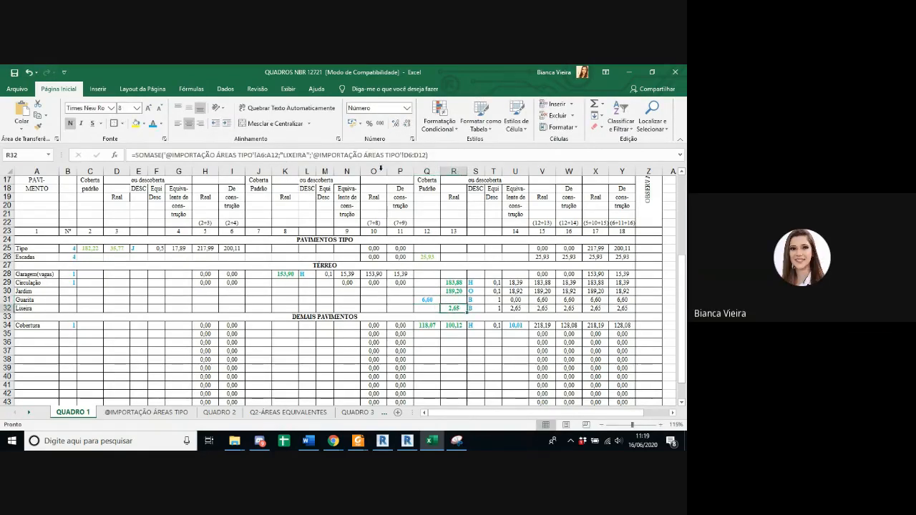
left_click_drag(428, 156, 60, 156)
key("ctrl+x")
key("Return")
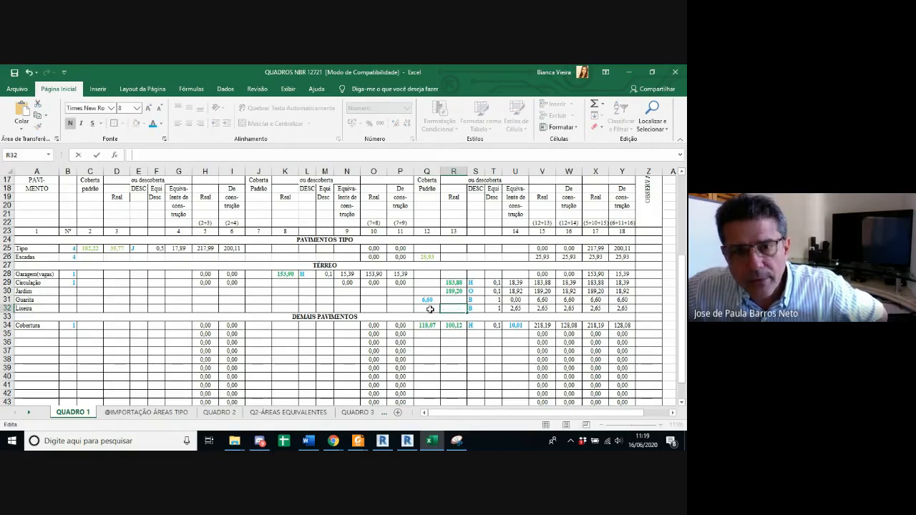
left_click(428, 309)
key("ctrl+v")
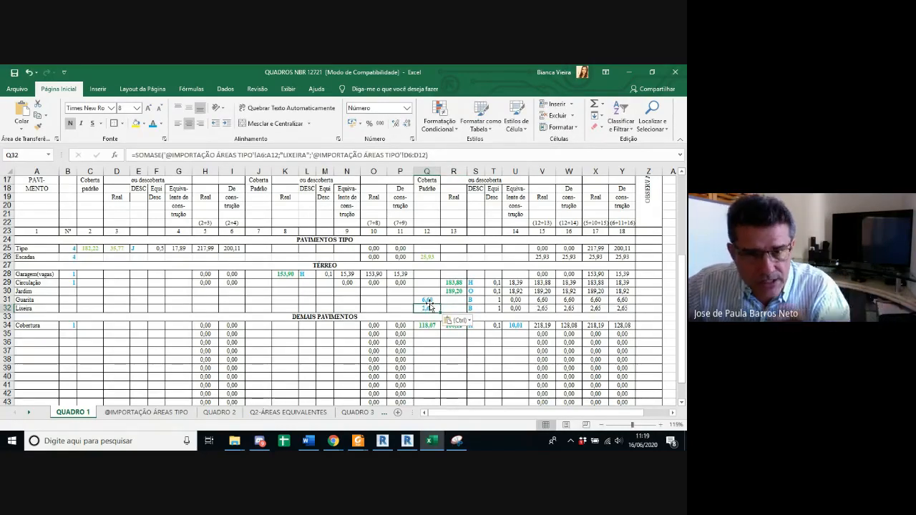
key("ctrl+z")
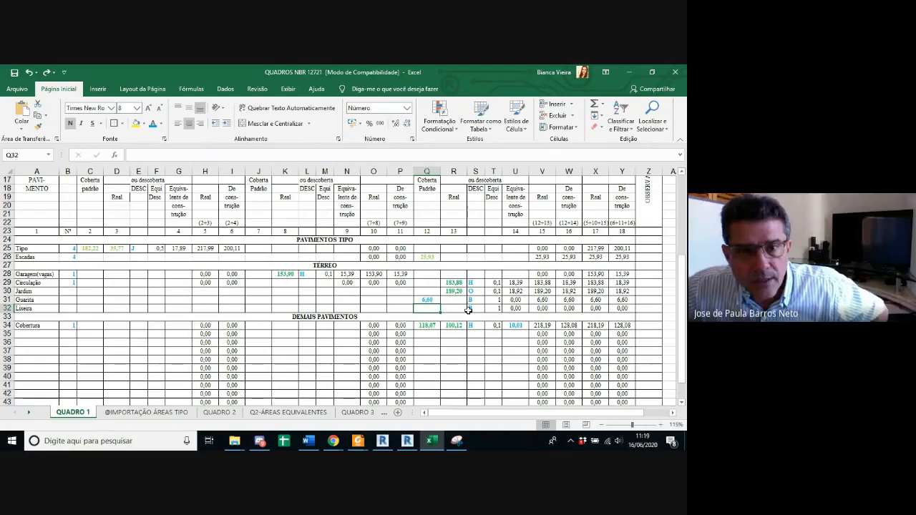
key("ctrl+z")
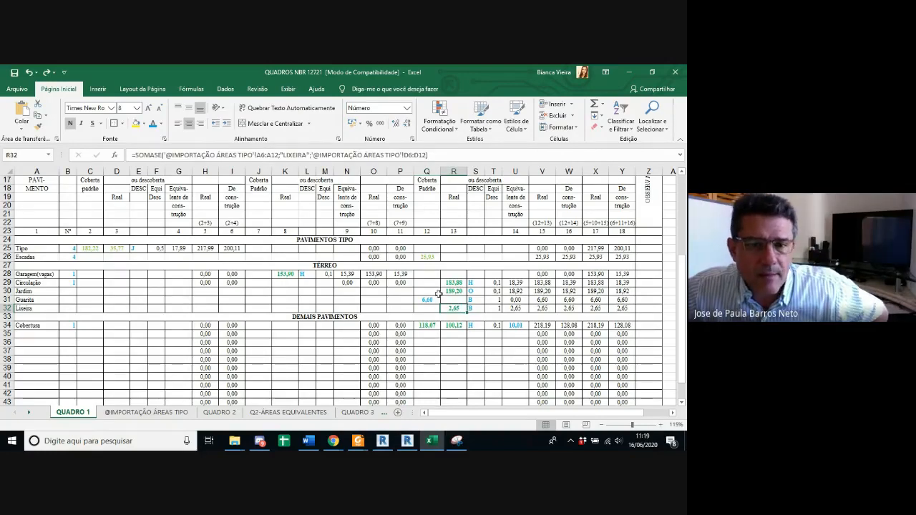
Step: Copy the formatting of the Jardim area in column 13 to the Guarita area in column 12
left_click(450, 291)
left_click(38, 126)
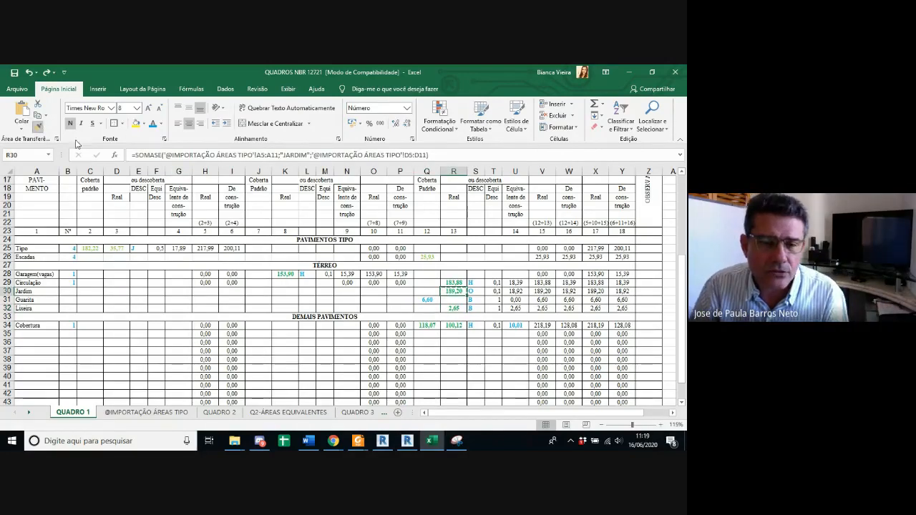
left_click(430, 301)
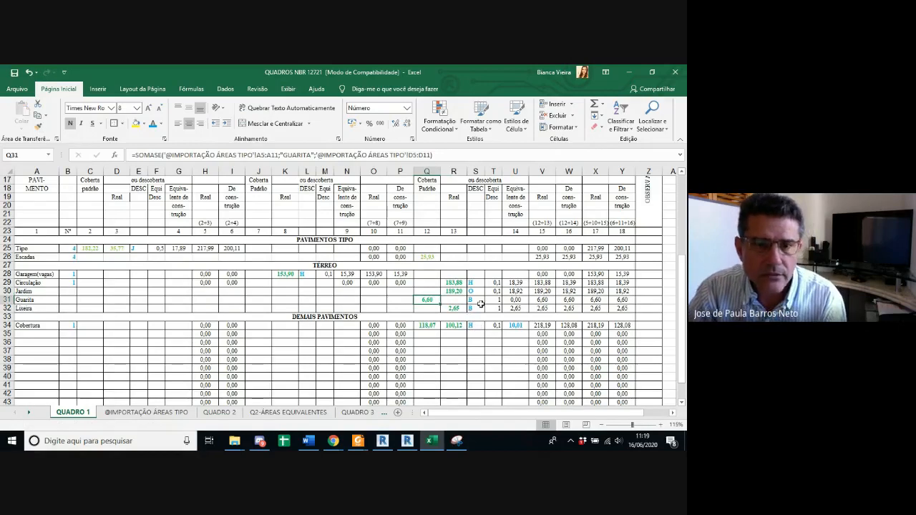
Step: Change the Guarita equivalent-area formula in column 14 of QUADRO 1 to =Q31*T31
left_click(495, 302)
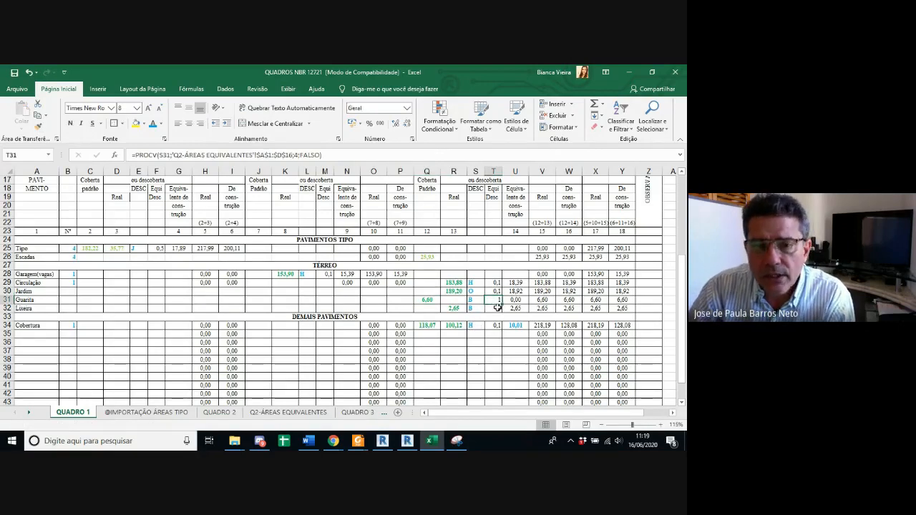
double_click(523, 300)
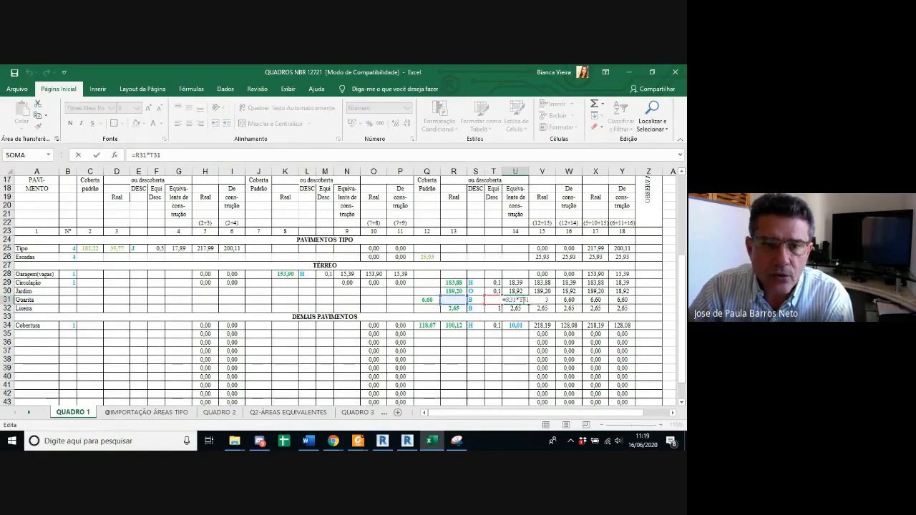
left_click_drag(461, 304, 427, 301)
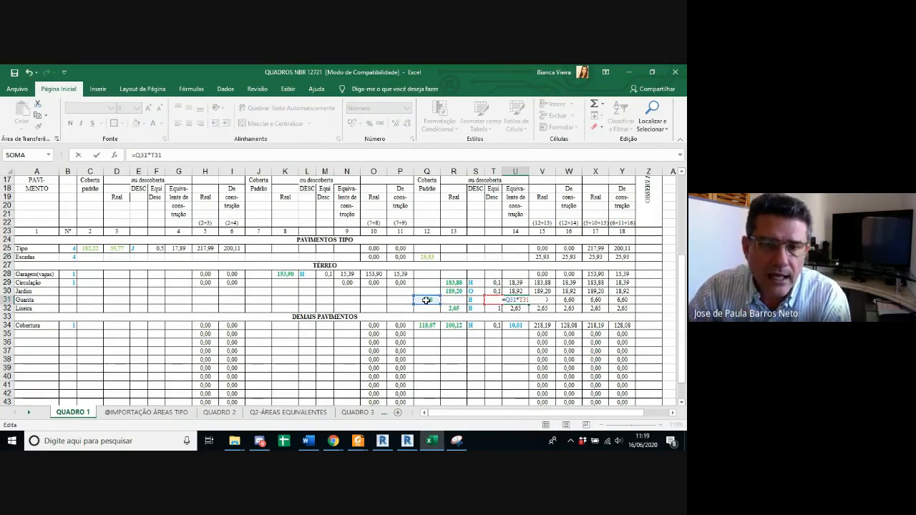
key("Return")
left_click(371, 153)
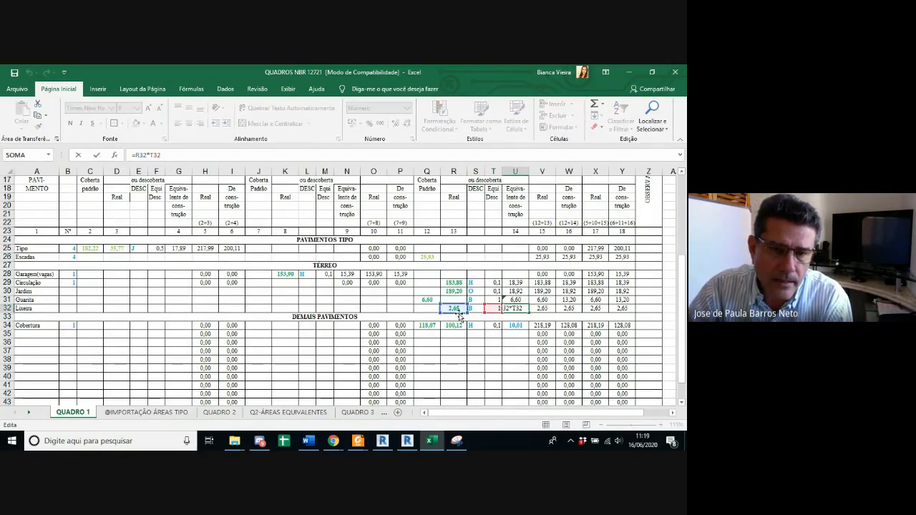
key("Escape")
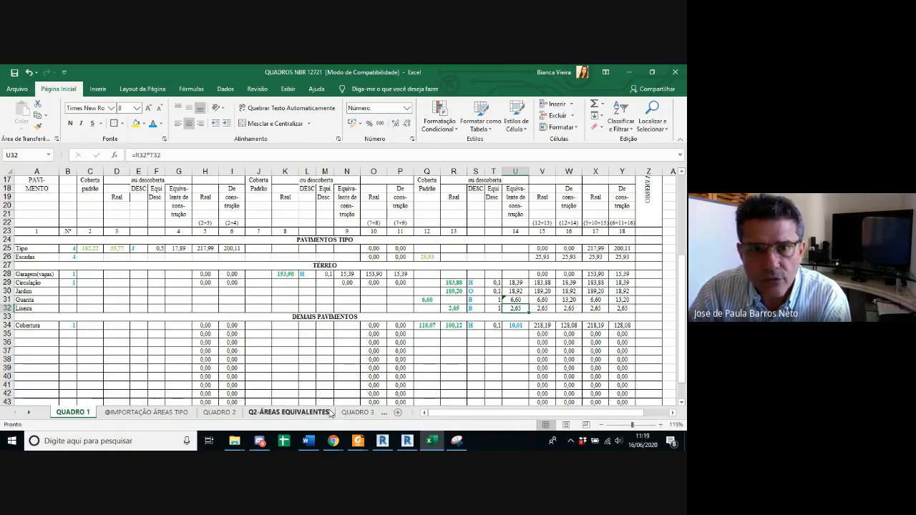
Step: Compare the QUADRO 1 references in the first apartment row's column 32 and 33 formulas of QUADRO 2
left_click(295, 413)
left_click_drag(225, 402, 225, 410)
left_click(224, 412)
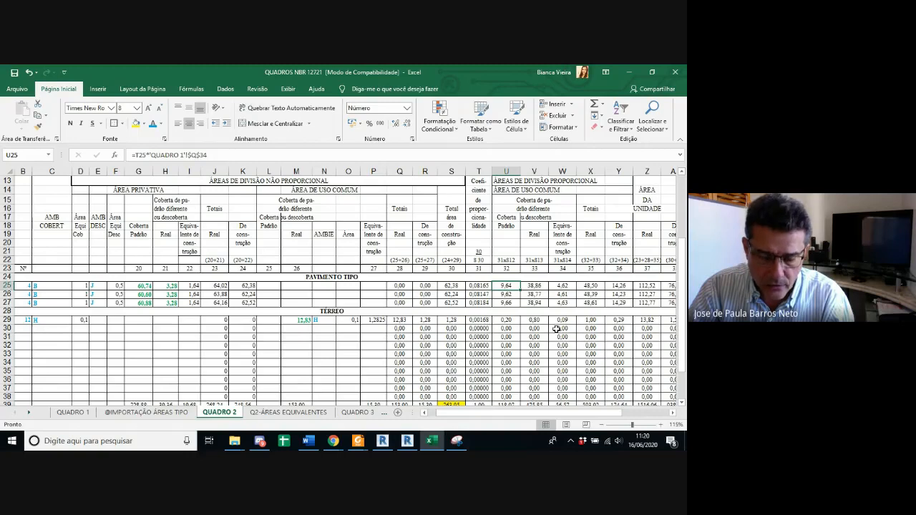
left_click(533, 285)
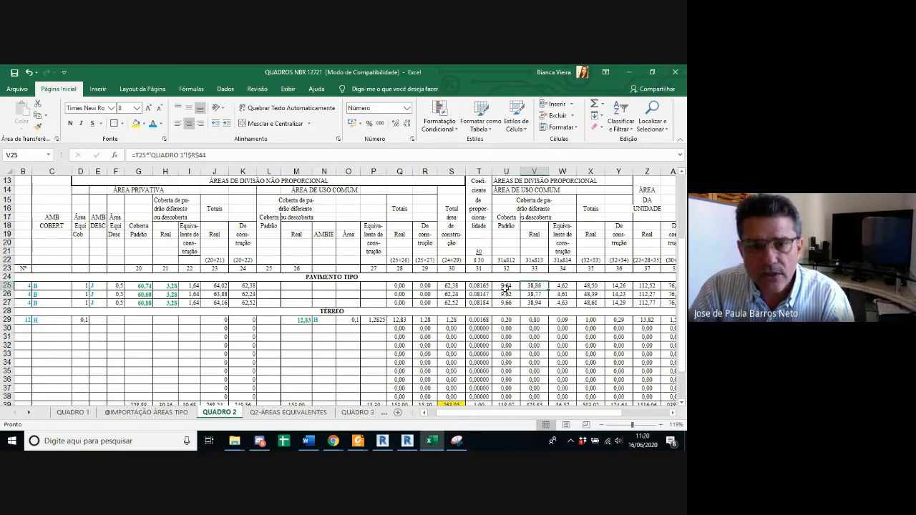
left_click(505, 287)
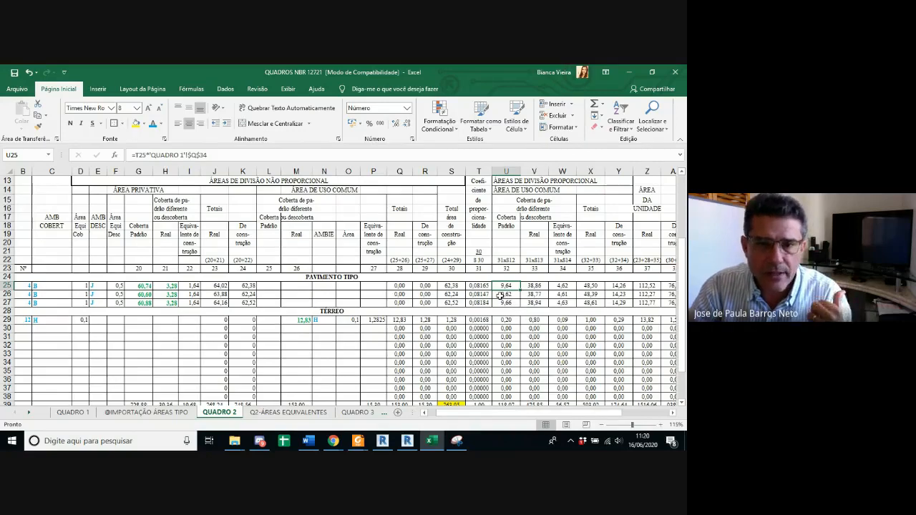
Step: Compare the QUADRO 1 references in the first apartment row's column 33 and column 34 formulas of QUADRO 2
scroll(500, 296, "down", 1)
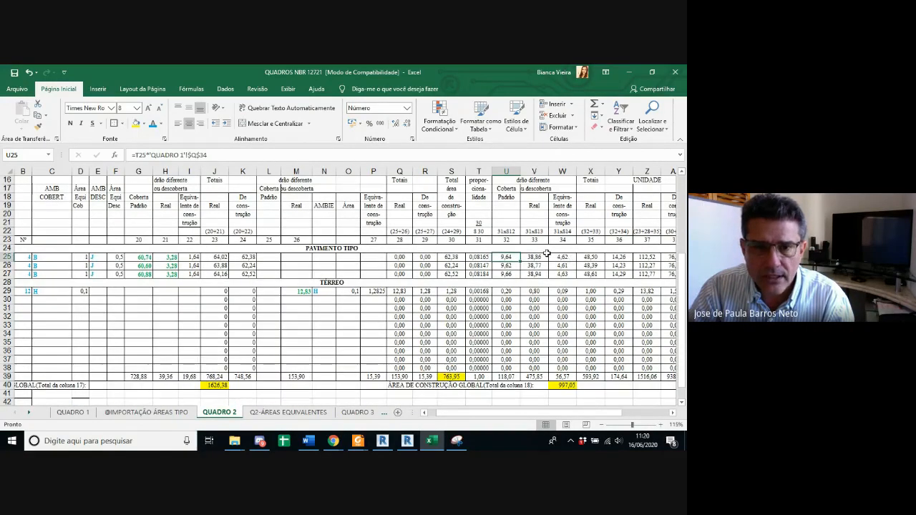
left_click(563, 231)
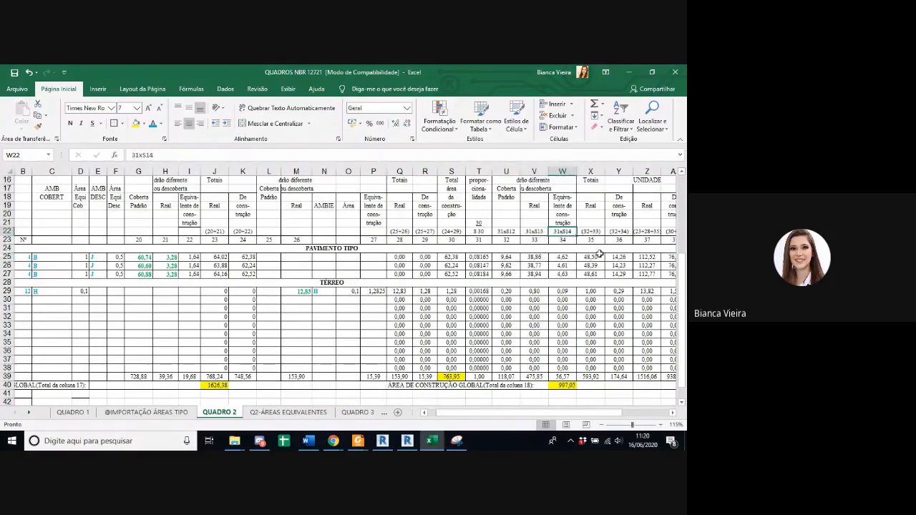
left_click(570, 257)
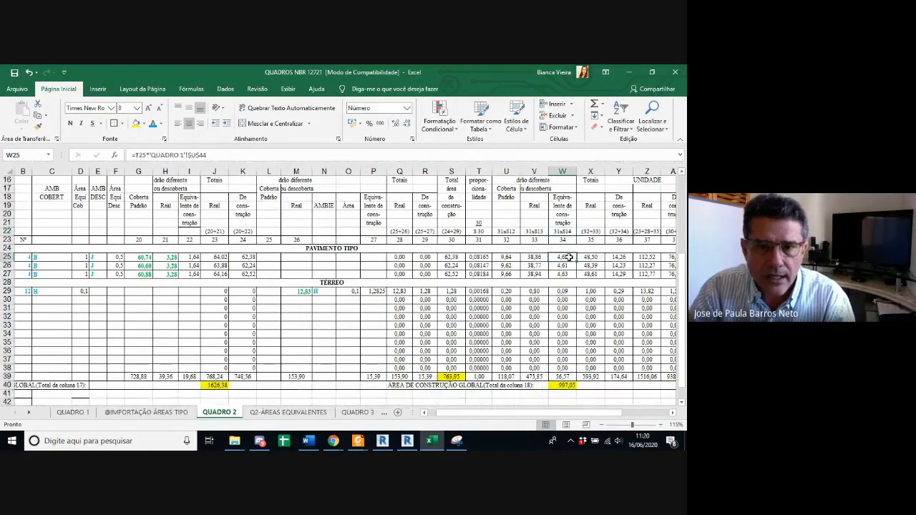
left_click(535, 257)
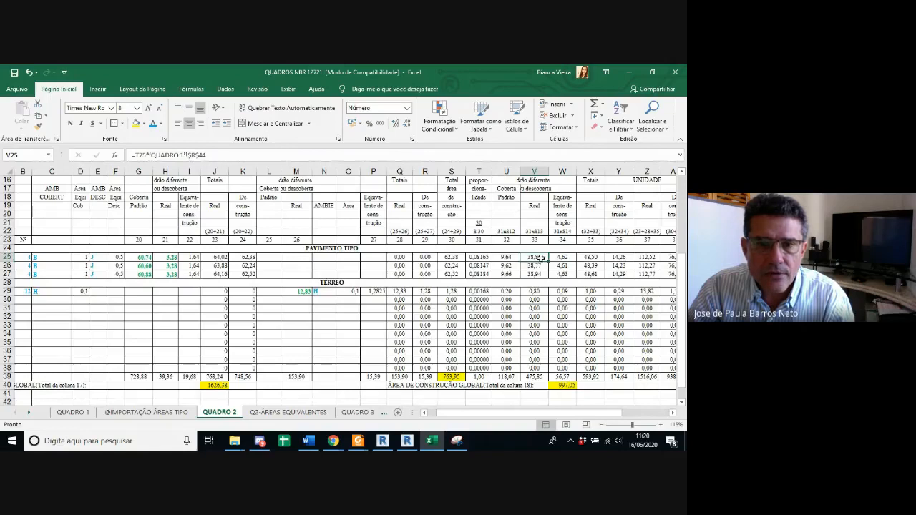
left_click(557, 258)
key("Left")
key("Left")
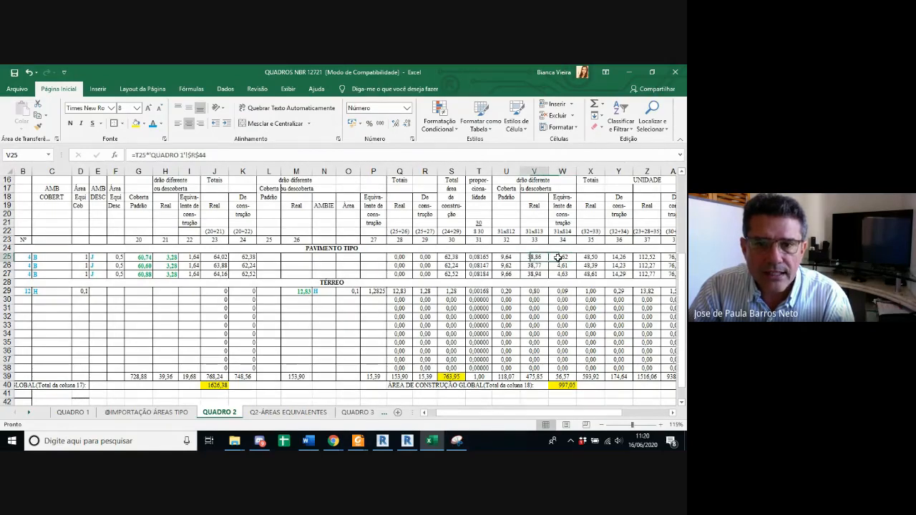
key("Right")
key("Right")
key("Left")
key("Left")
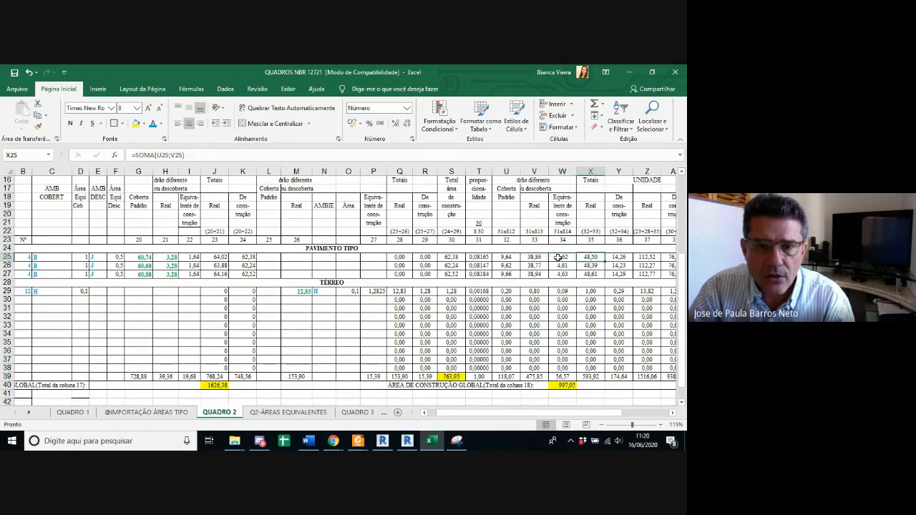
key("Right")
key("Right")
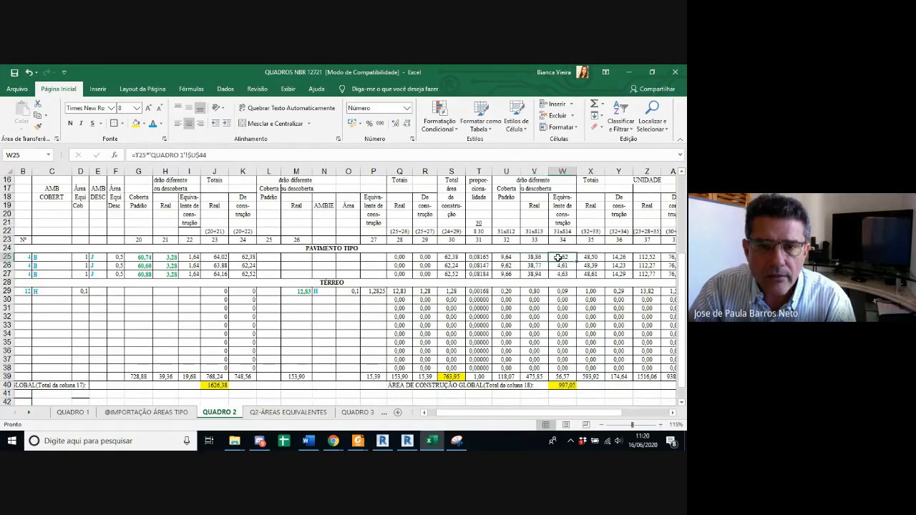
Step: Check the first apartment's column 35 and 36 totals against the sums of columns 32 and 33 and columns 32 and 34
key("Right")
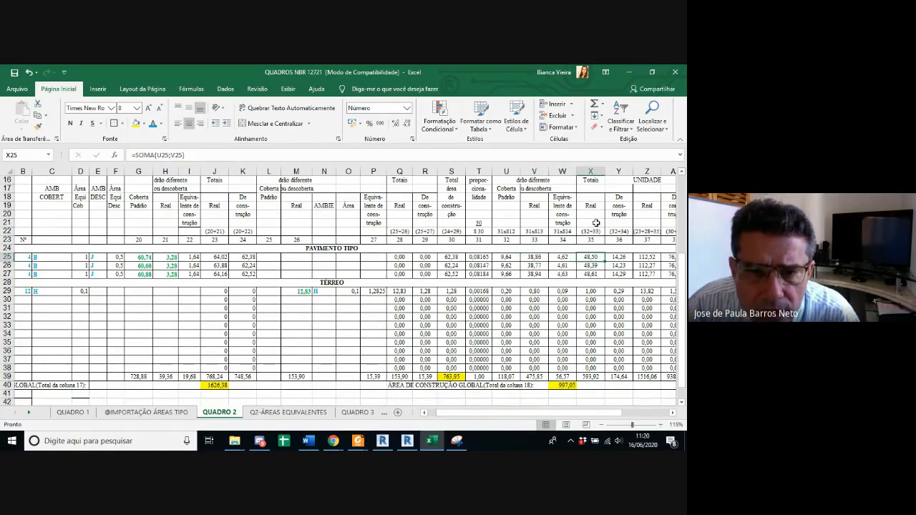
left_click(520, 256)
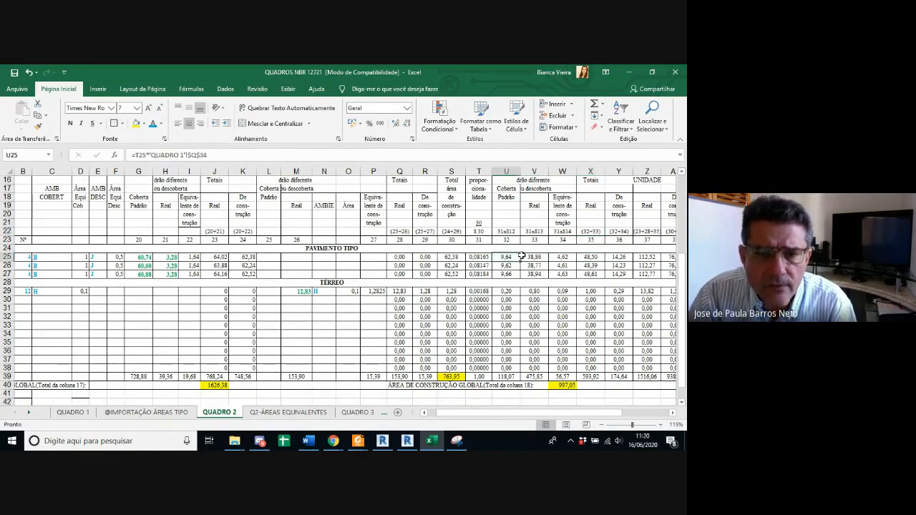
left_click_drag(521, 256, 552, 258)
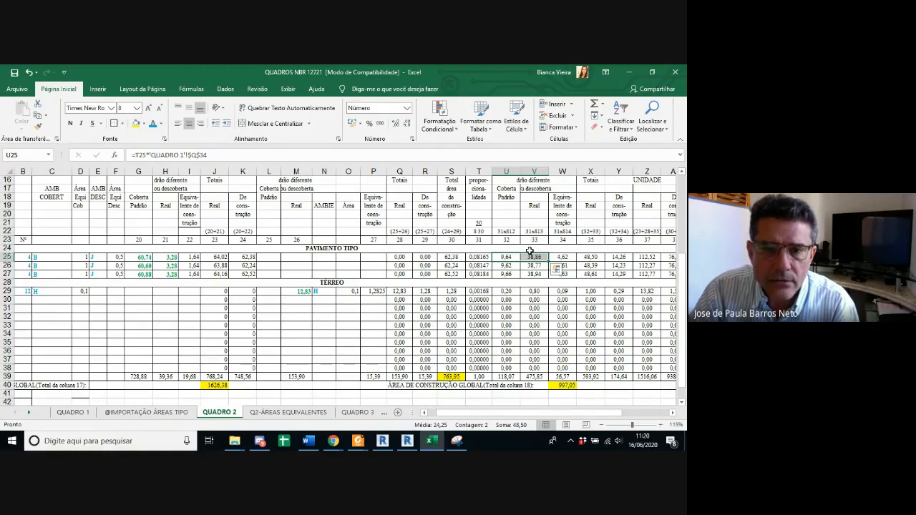
left_click(507, 257)
left_click(560, 256, "ctrl")
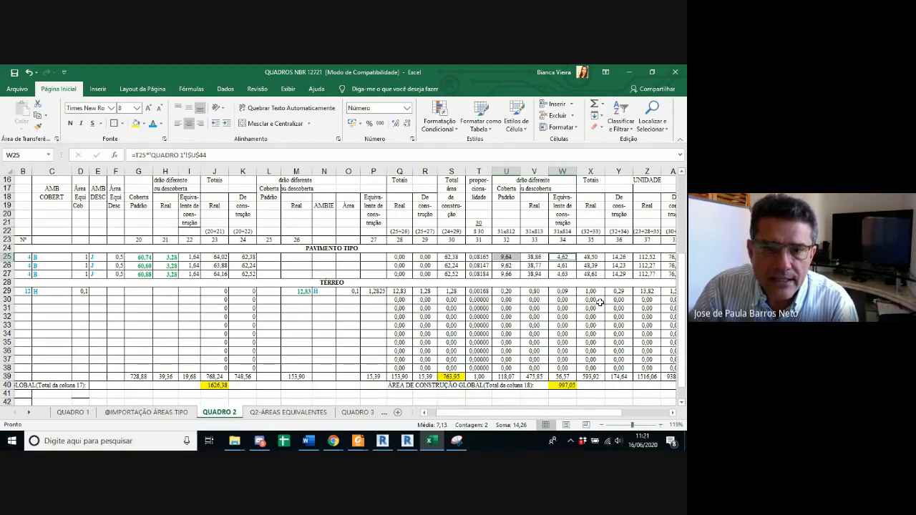
left_click(598, 258)
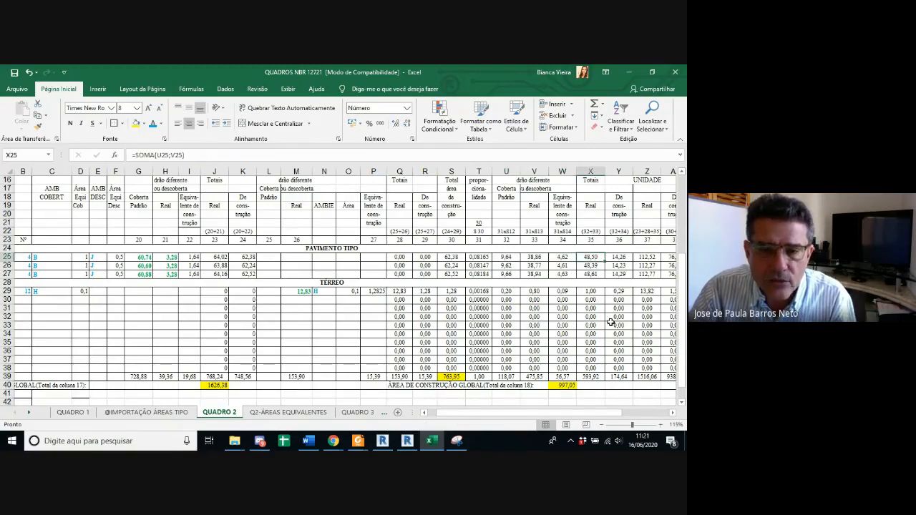
left_click(627, 257)
Step: Trace the cells that feed the first apartment's column 37 real unit area formula, leaving the formula unedited
left_click_drag(573, 417, 580, 417)
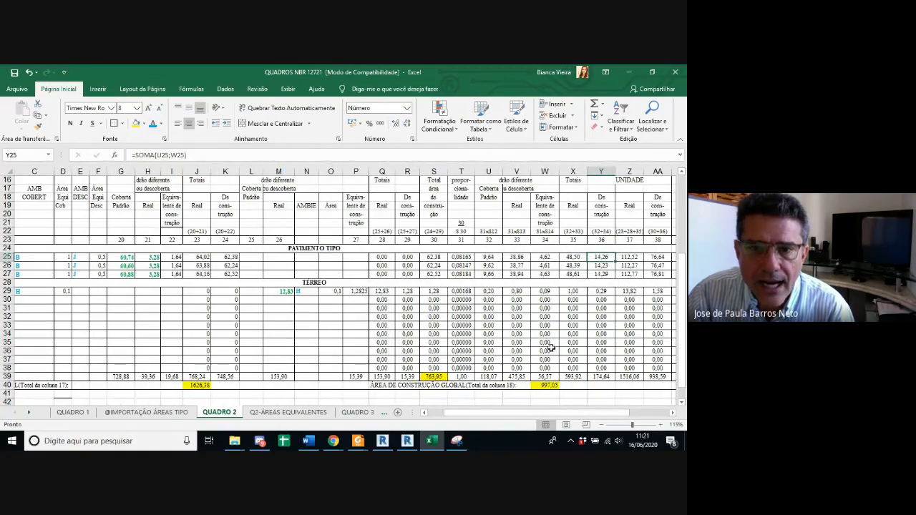
left_click(630, 257)
left_click(363, 155)
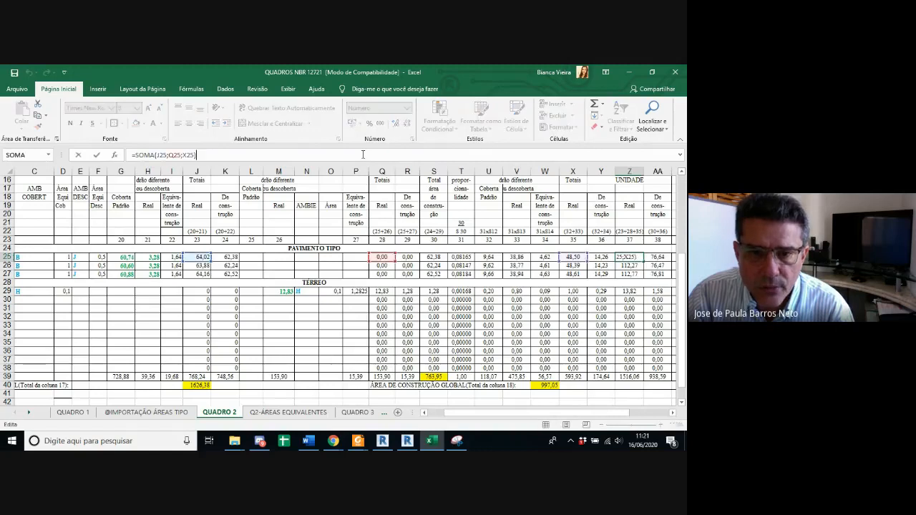
key("Escape")
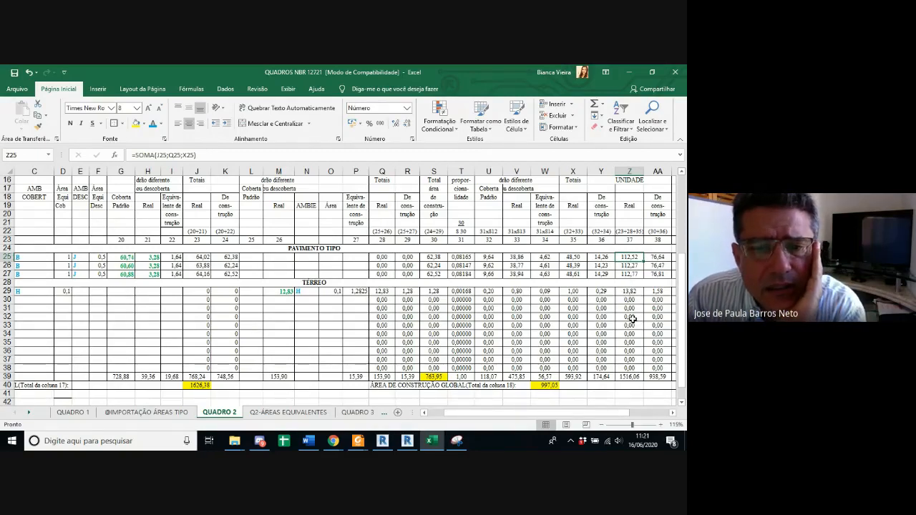
Step: Examine the column 37 total formula in the Totais row, and sum the Apto 1 and Vaga real unit areas through a joint selection
scroll(632, 319, "down", 1, "ctrl")
left_click_drag(567, 413, 544, 414)
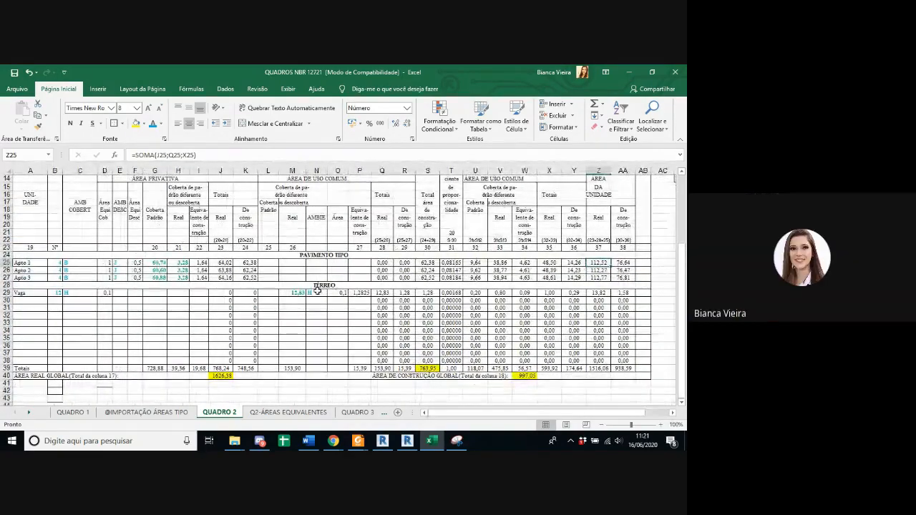
scroll(506, 305, "up", 1, "ctrl")
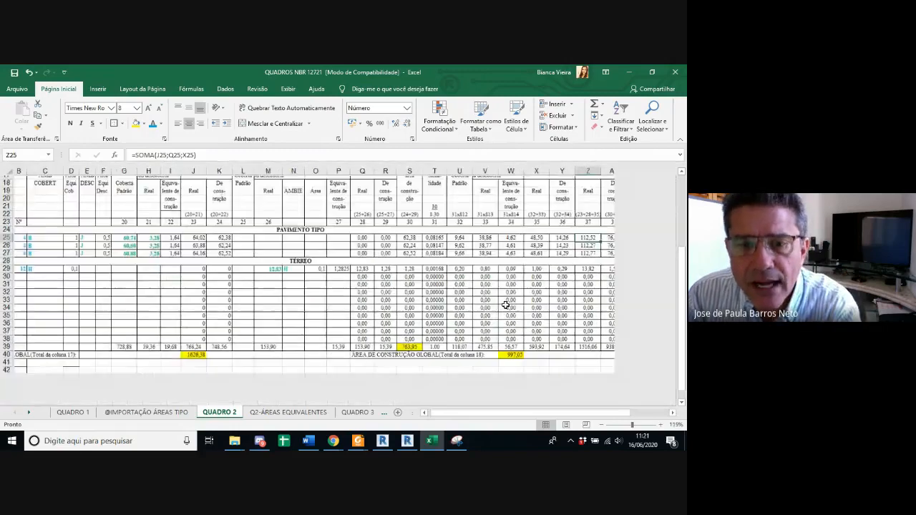
scroll(505, 305, "down", 1, "ctrl")
scroll(537, 325, "up", 1)
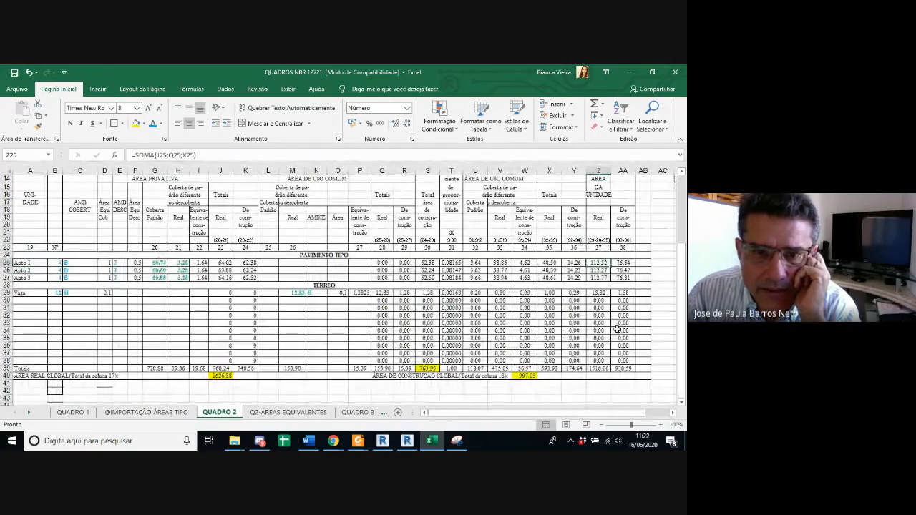
left_click(599, 368)
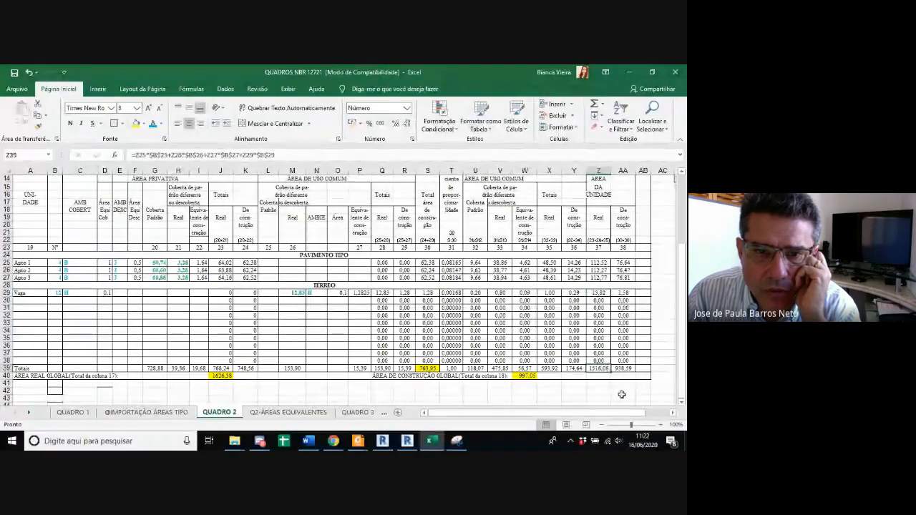
left_click(603, 262)
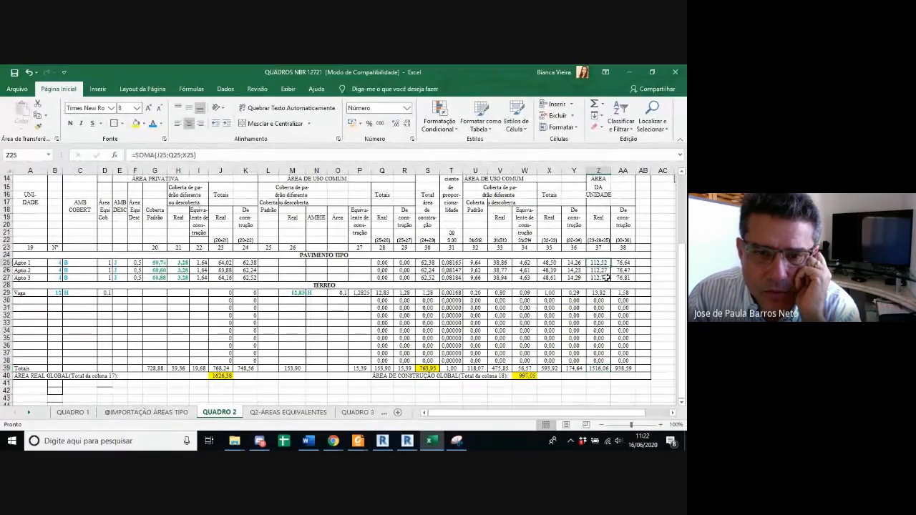
left_click(605, 293, "ctrl")
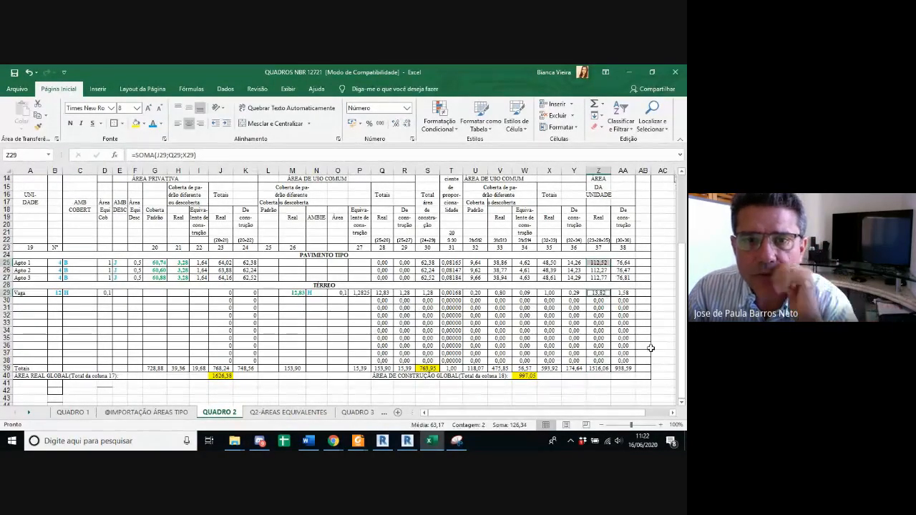
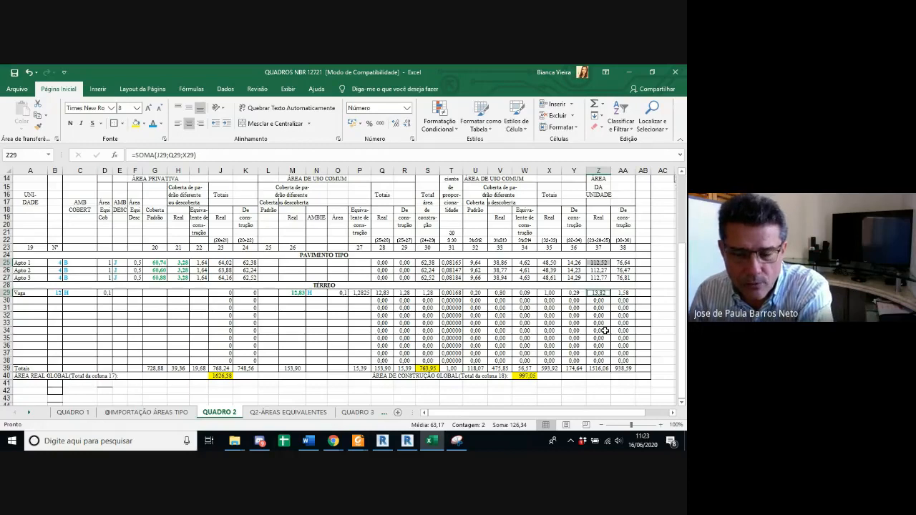
Step: Check QUADRO 2's column 38 construction area formula for Apto 1, and sum the Apto 1 and Vaga construction areas through a joint selection
left_click(620, 316)
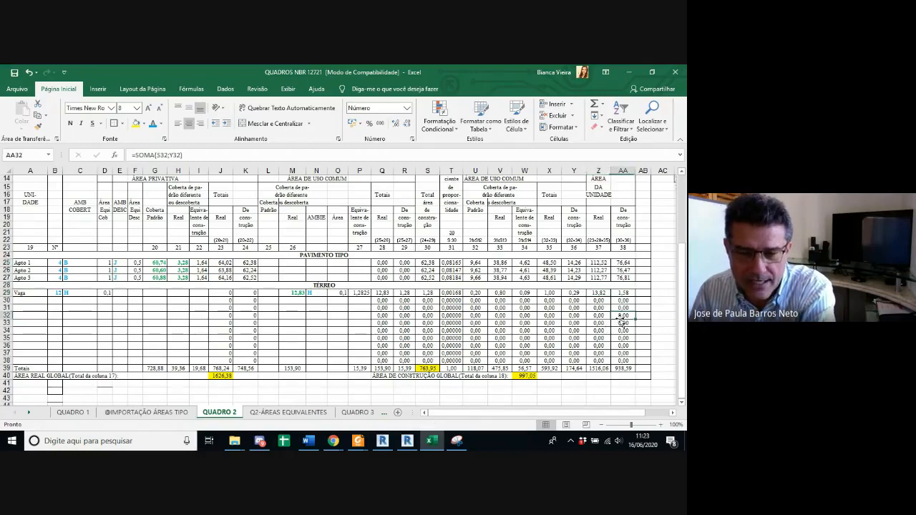
left_click(628, 263)
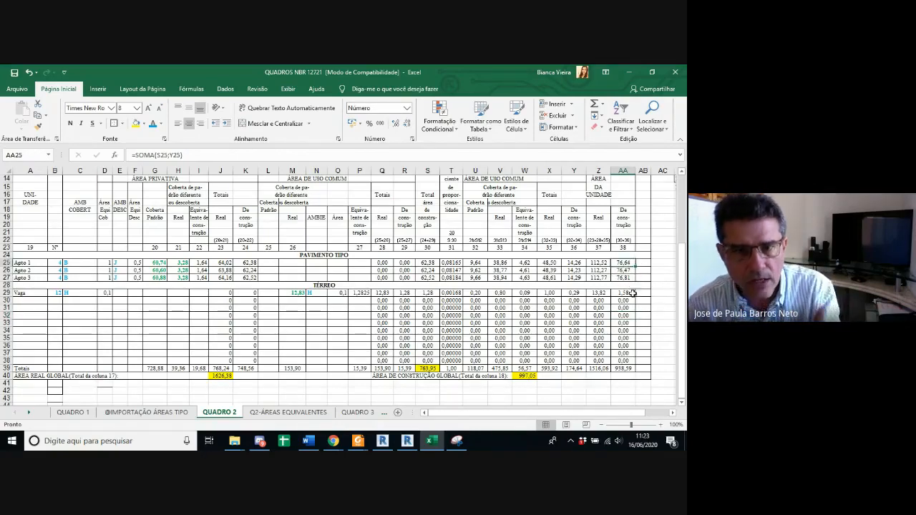
left_click(633, 293, "ctrl")
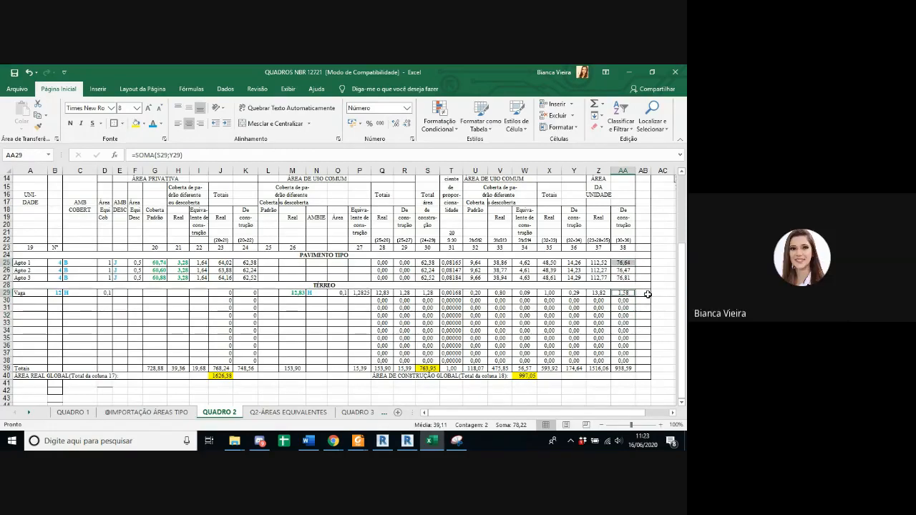
left_click(647, 301)
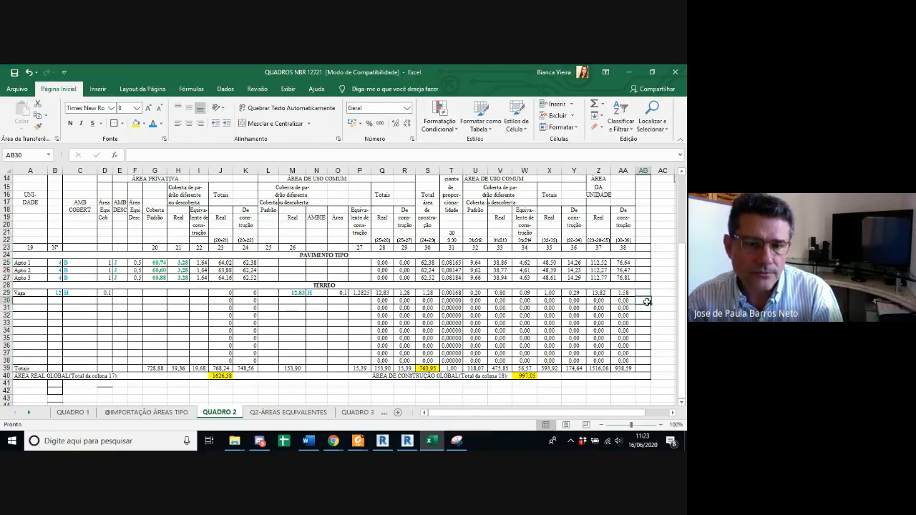
left_click(600, 221)
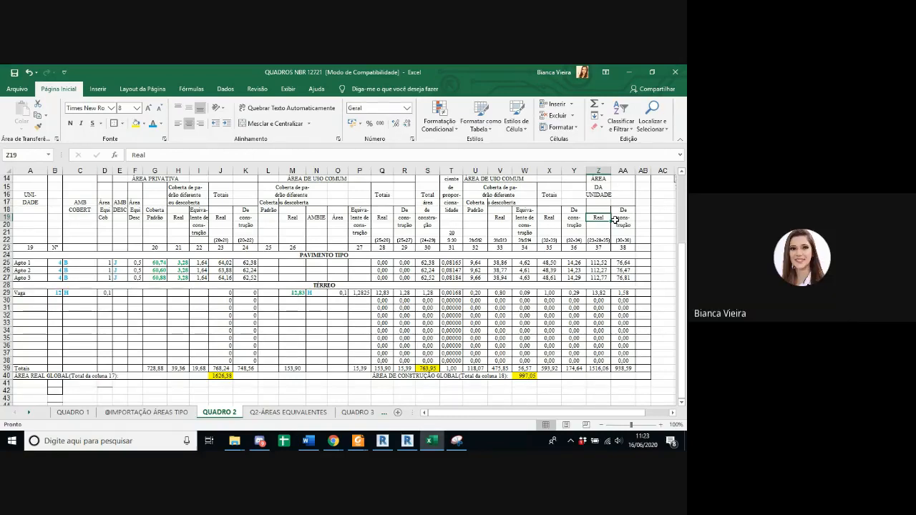
left_click(630, 218)
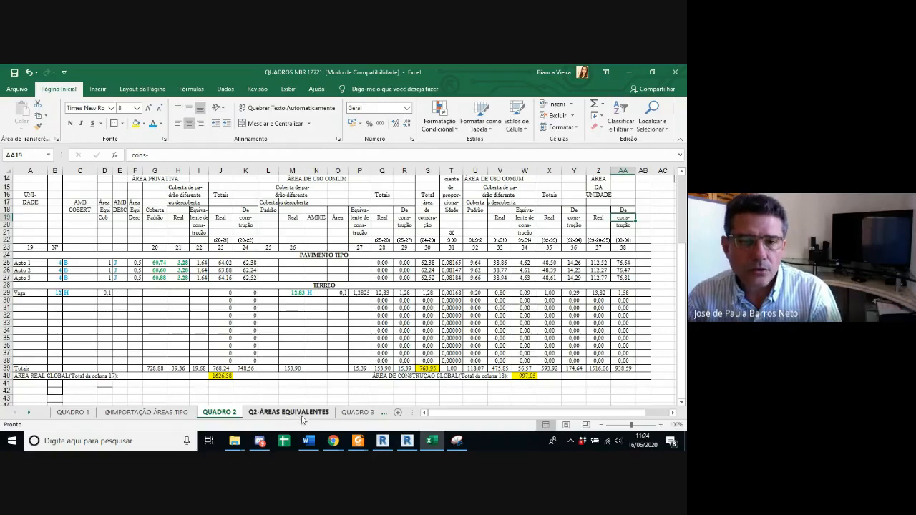
Step: Open QUADRO 3 and examine its preliminary information, from the standard-project table and basic unit cost to the global building areas
left_click(353, 414)
scroll(476, 334, "down", 1)
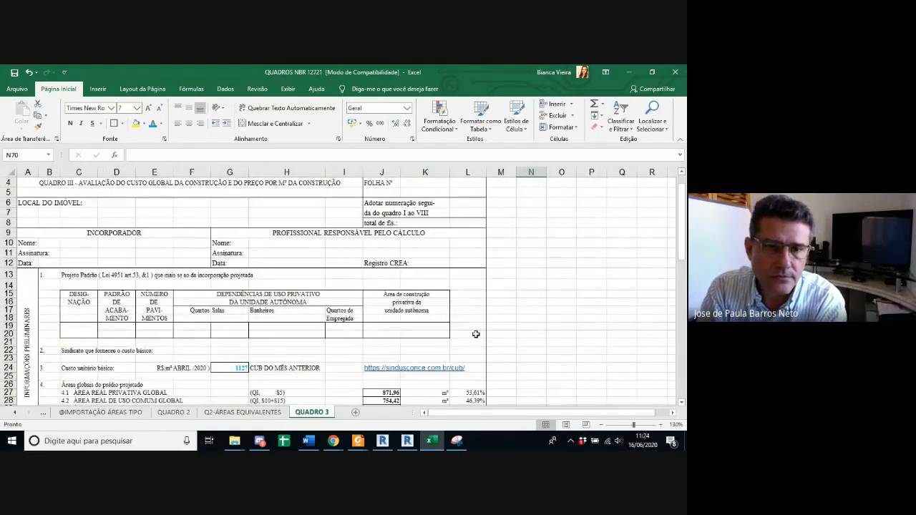
scroll(478, 335, "down", 1)
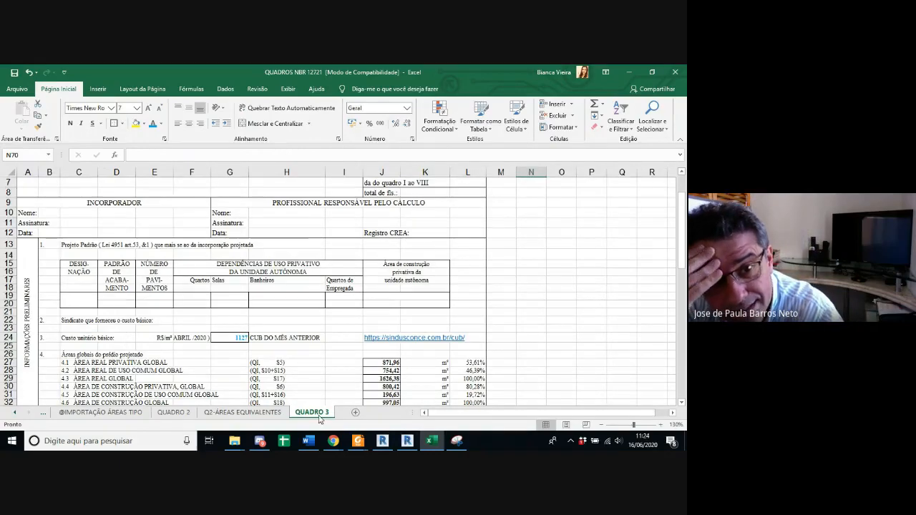
scroll(244, 244, "up", 2)
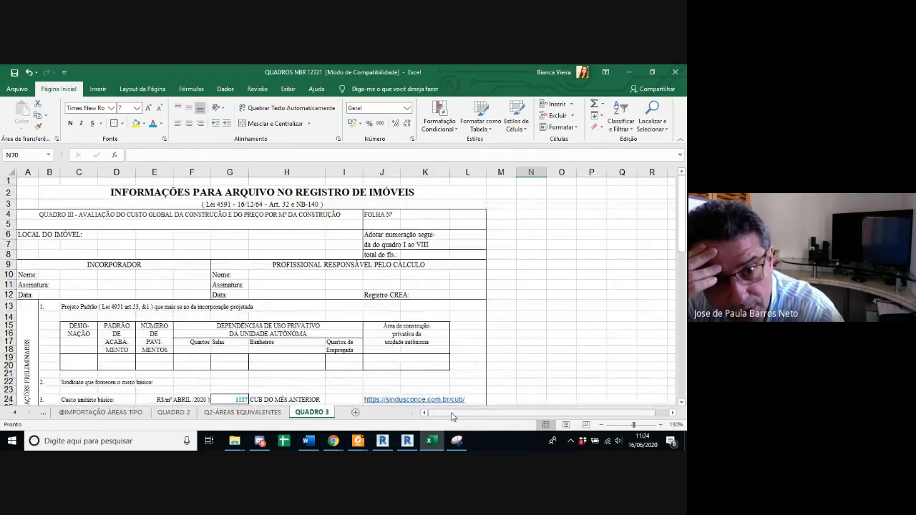
right_click(324, 415)
left_click(546, 345)
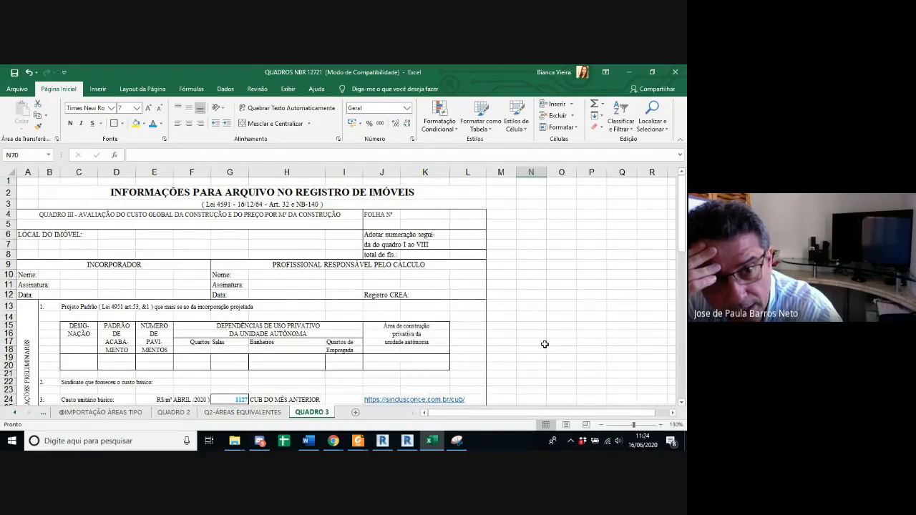
mouse_move(360, 442)
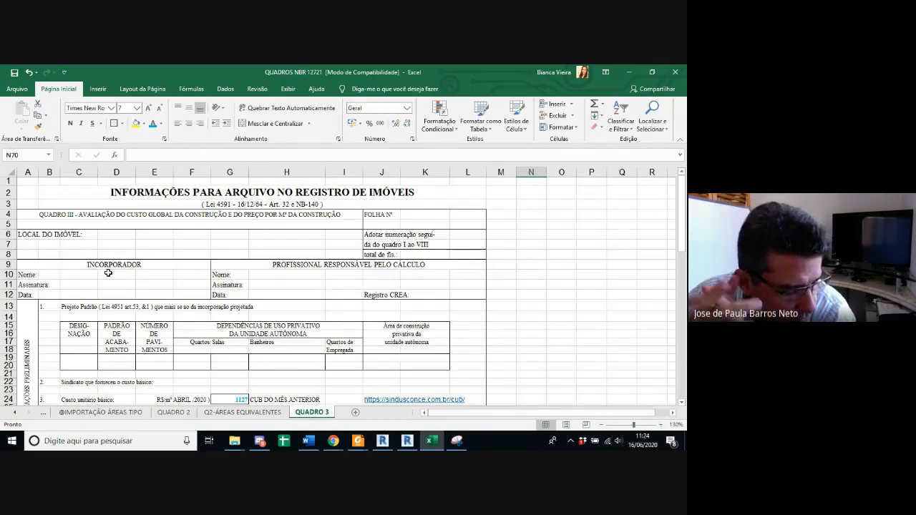
scroll(108, 273, "down", 2)
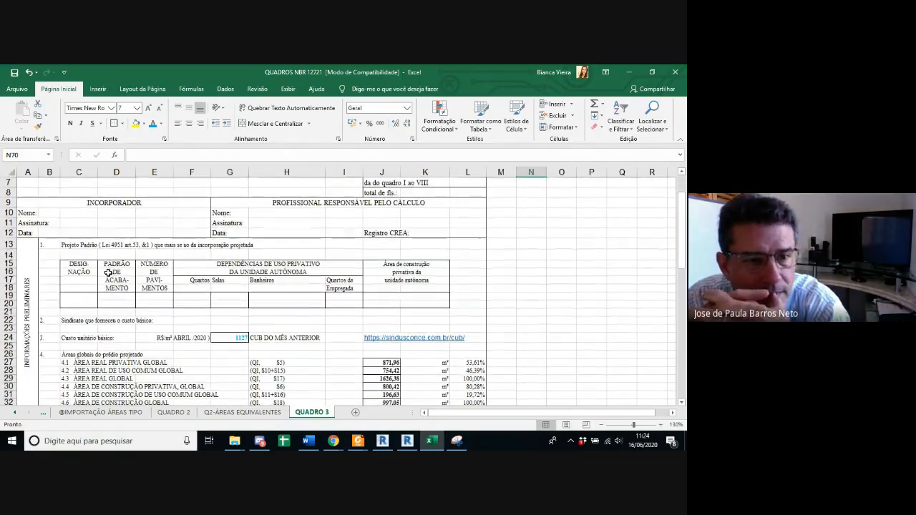
scroll(108, 273, "down", 1)
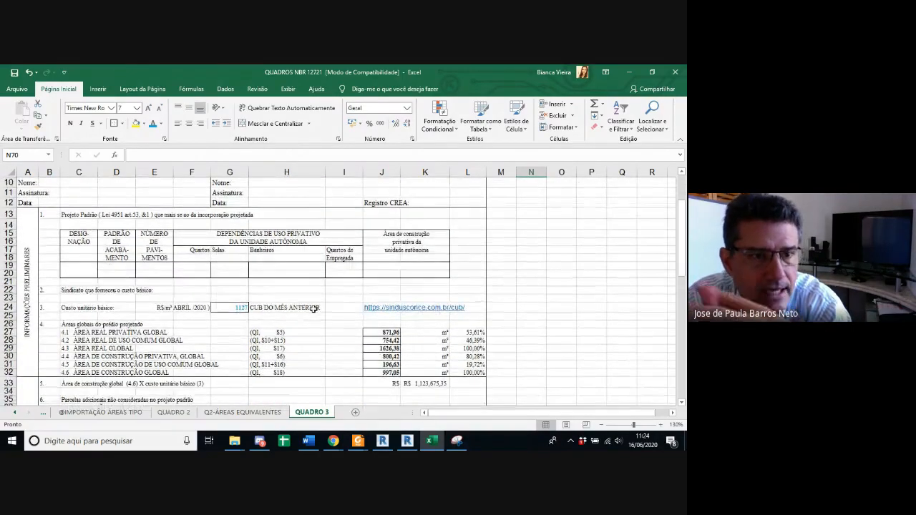
left_click(81, 270)
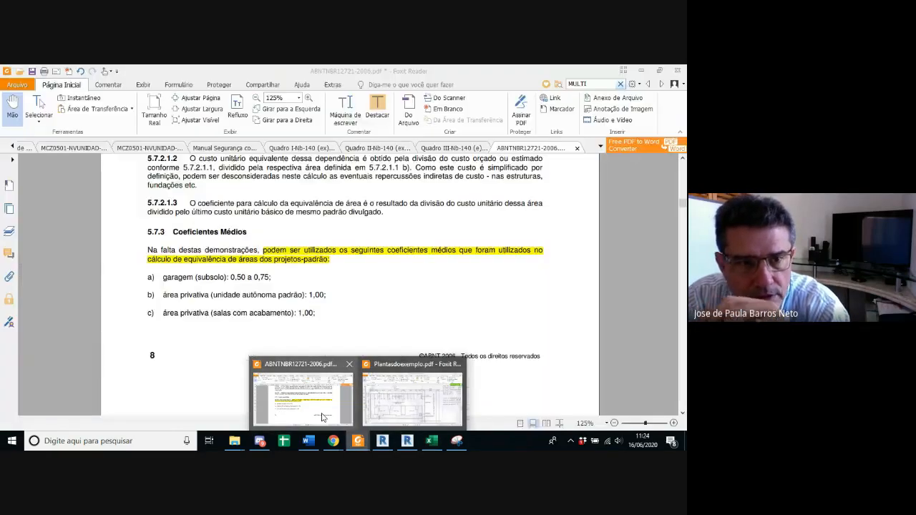
Step: Switch to the ABNTNBR12721-2006 PDF in Foxit Reader and find the "Prédio popular - Padrão baixo" standard-project description in Tabela 1
left_click(323, 418)
scroll(319, 337, "down", 5, "ctrl")
scroll(315, 340, "down", 15)
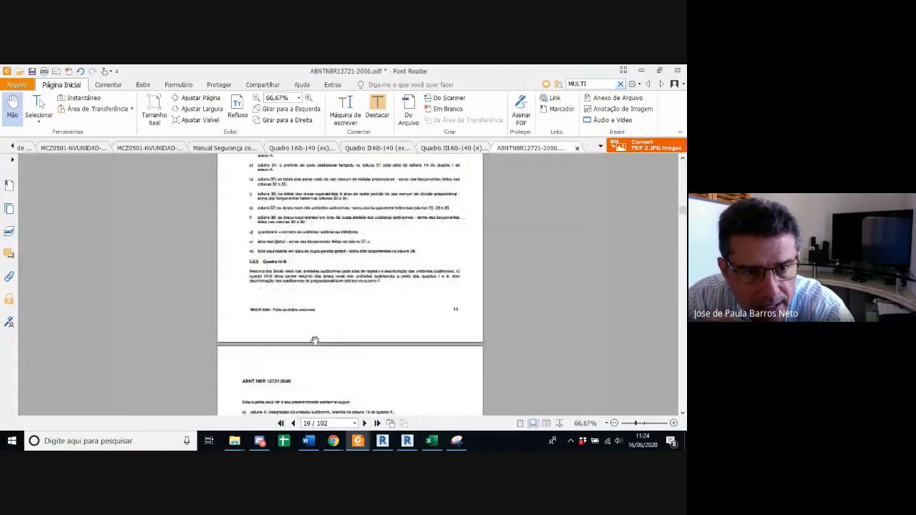
scroll(315, 340, "down", 20)
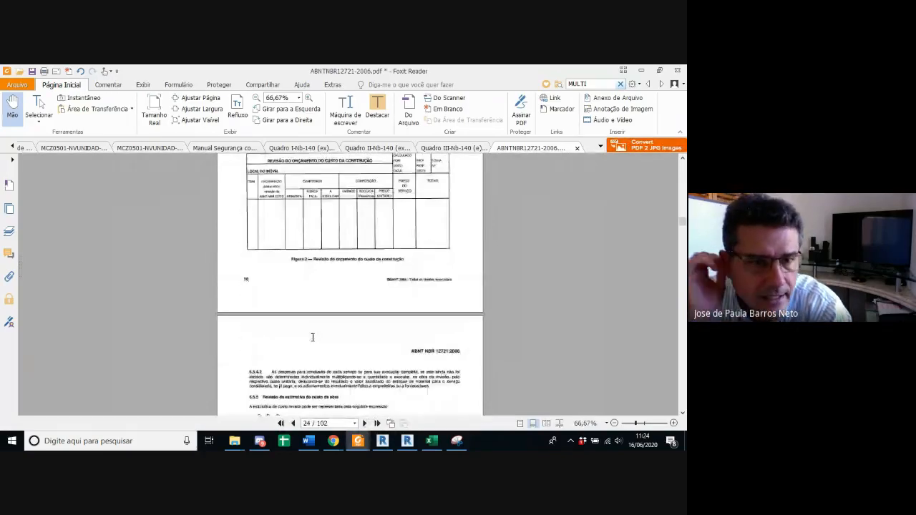
scroll(312, 337, "down", 20)
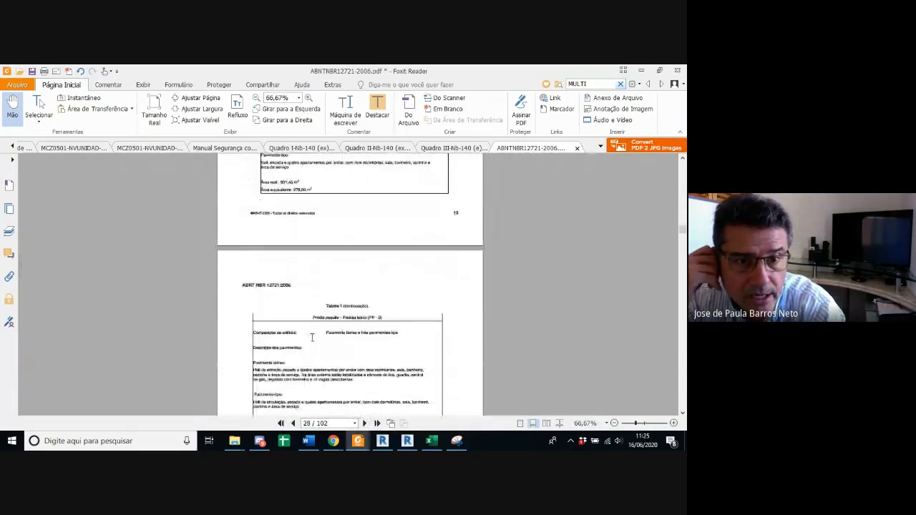
scroll(312, 337, "down", 2)
scroll(370, 233, "up", 3, "ctrl")
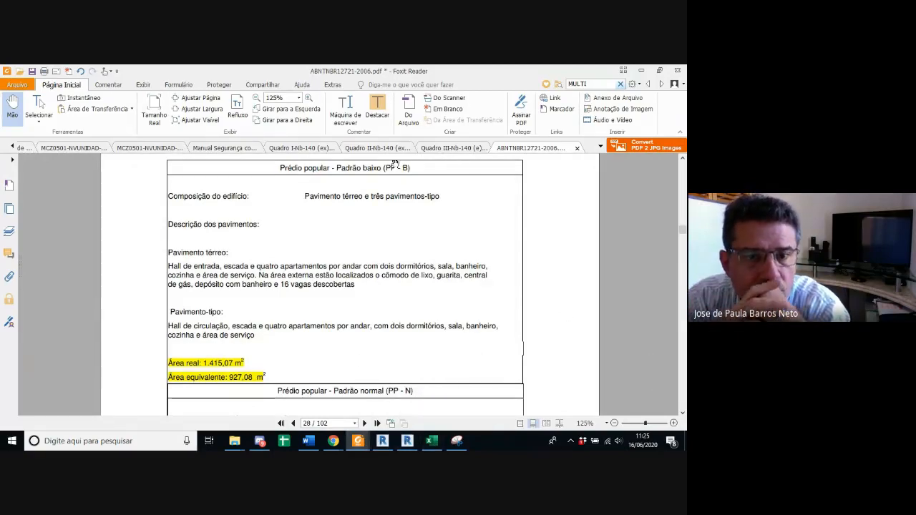
Step: Return to QUADRO 3 in Excel and open the sindusconce.com.br/cub link beside the basic unit cost
left_click(431, 440)
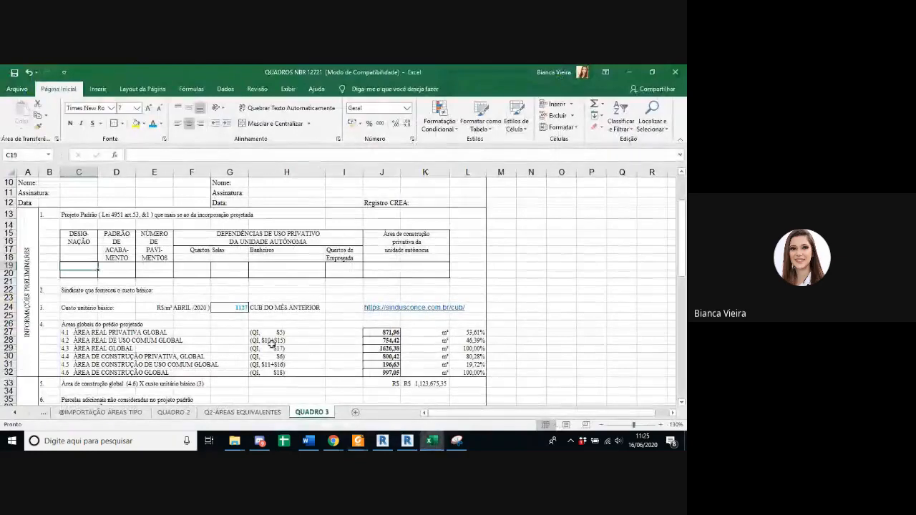
scroll(251, 307, "down", 1)
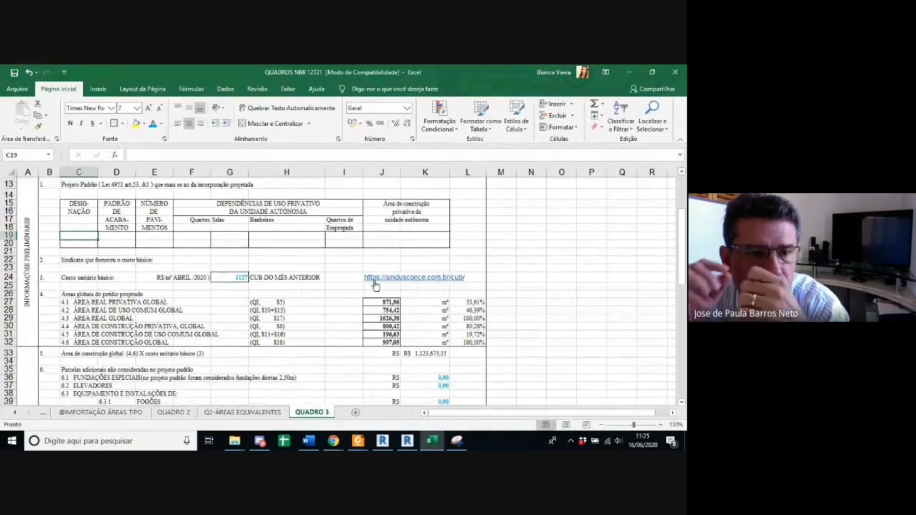
right_click(372, 281)
left_click(370, 279)
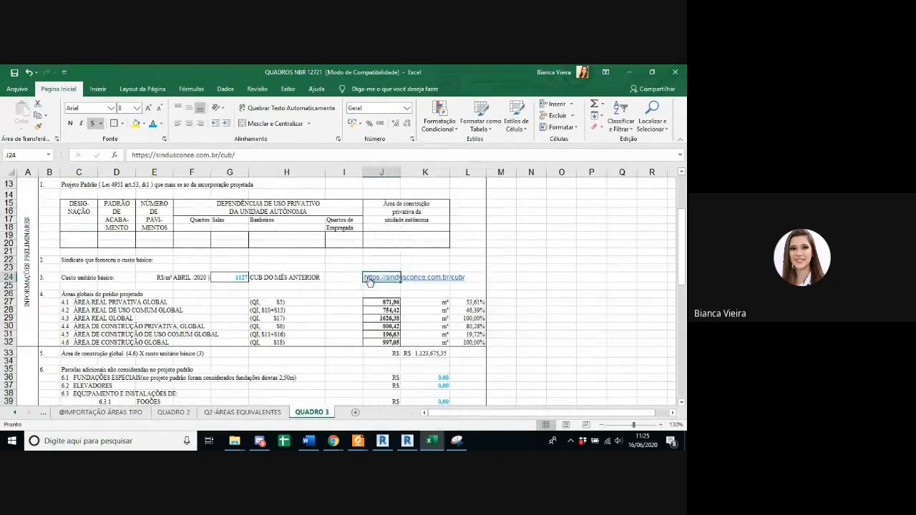
left_click(369, 277)
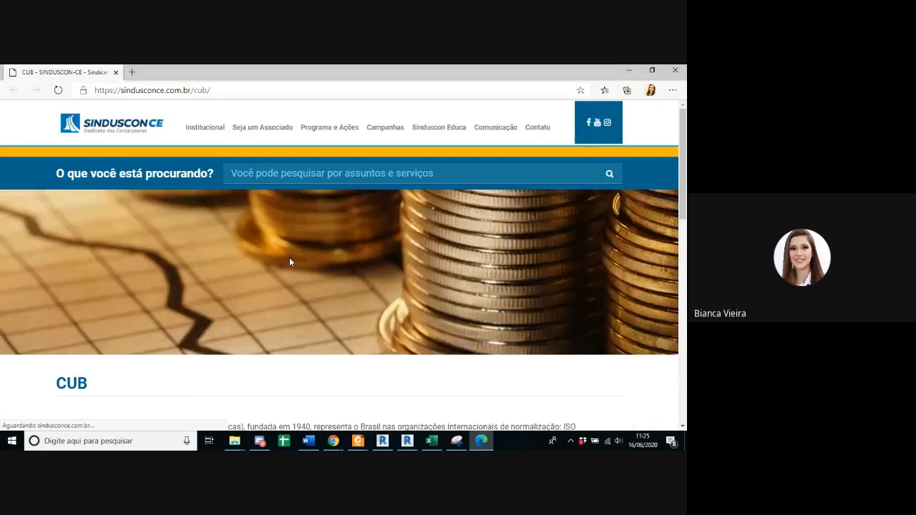
Step: Download the April 2020 CUB archive from the Sinduscon-CE page and show the downloaded file in its folder
scroll(289, 262, "down", 4)
scroll(284, 337, "down", 1)
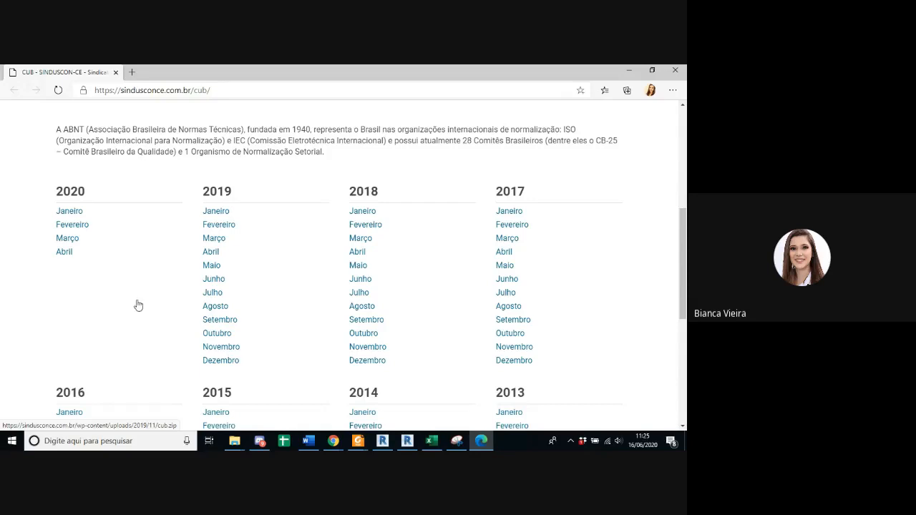
left_click(66, 252)
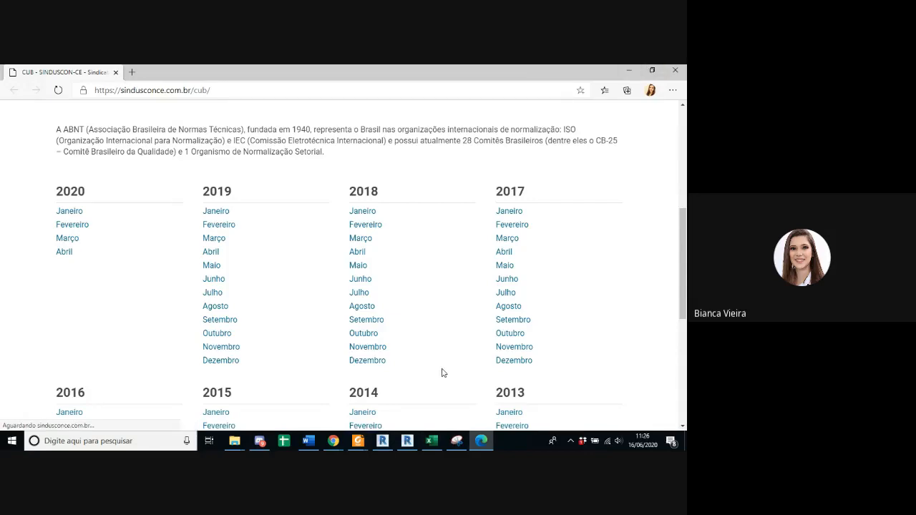
left_click(632, 70)
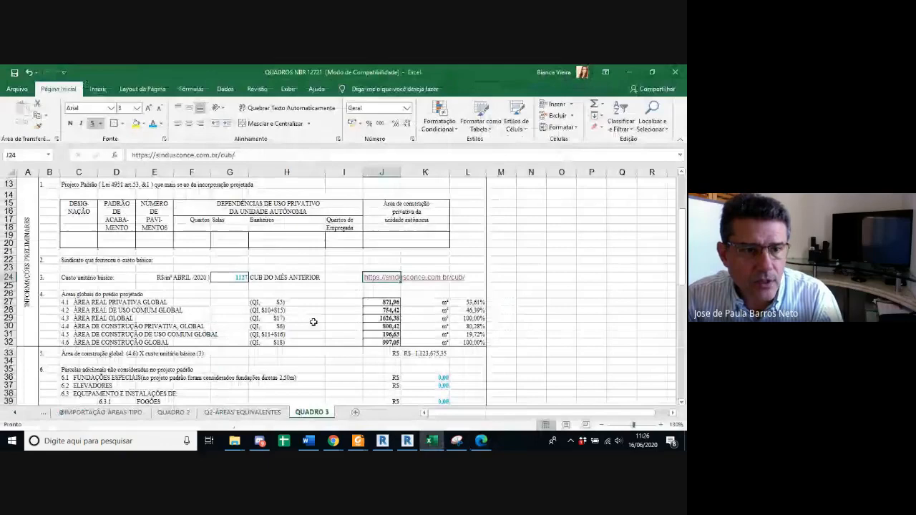
left_click(482, 441)
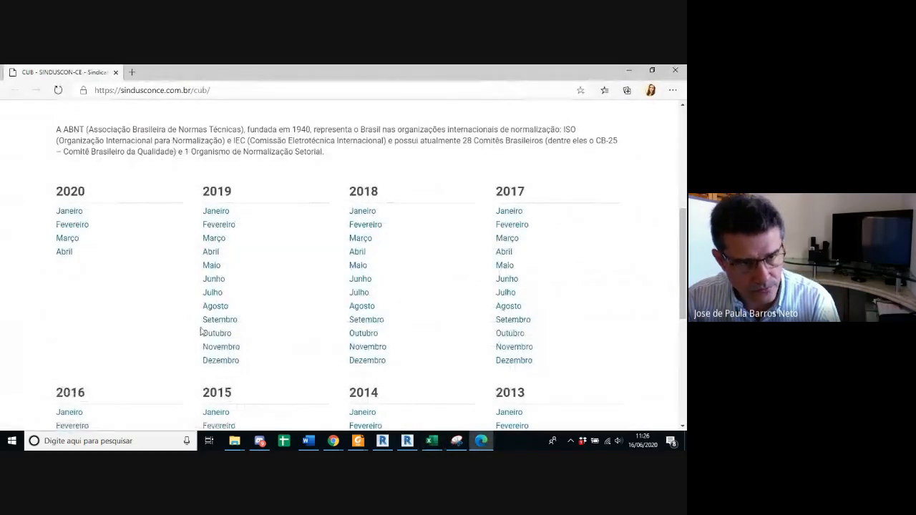
right_click(60, 422)
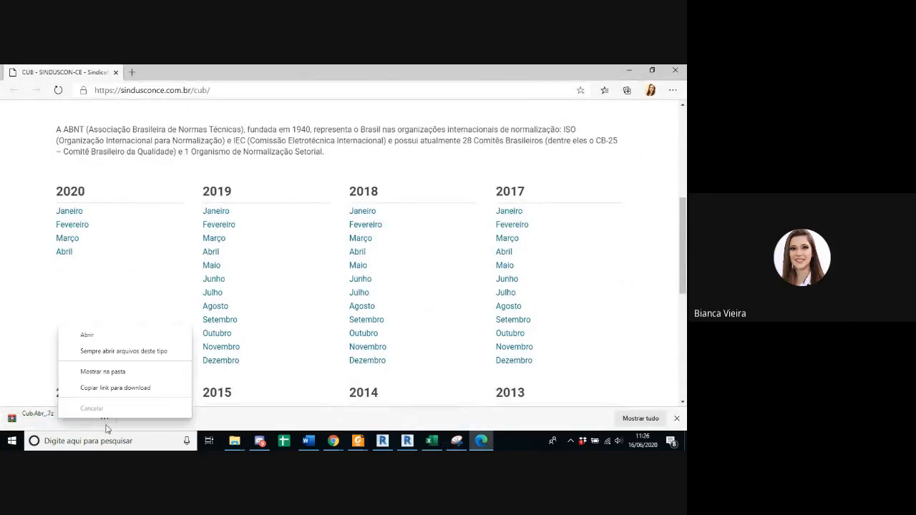
left_click(117, 376)
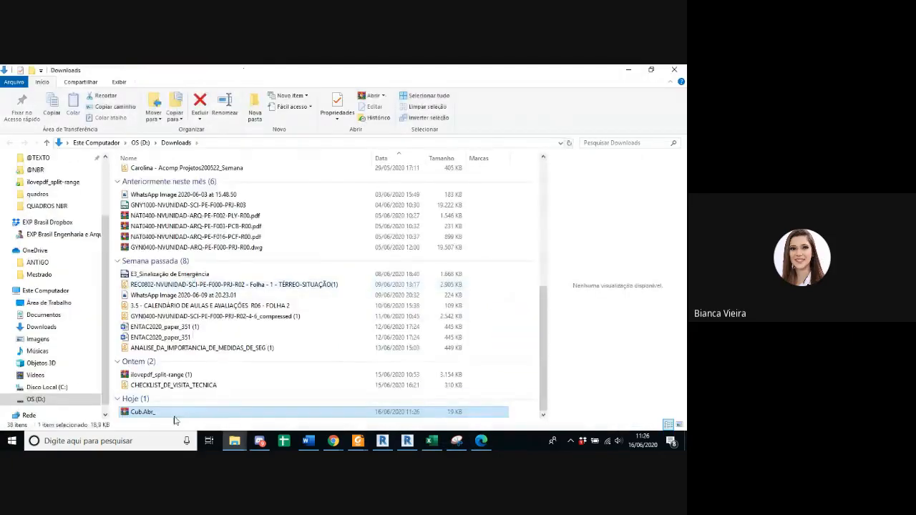
Step: Extract the Cub.Abr_ archive into the Downloads folder and open the extracted Relatórios CUB folder
right_click(176, 415)
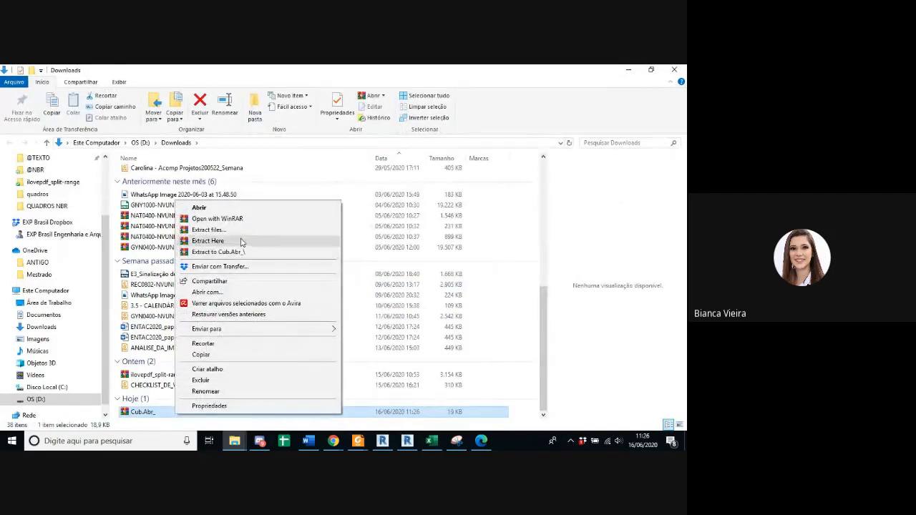
left_click(241, 242)
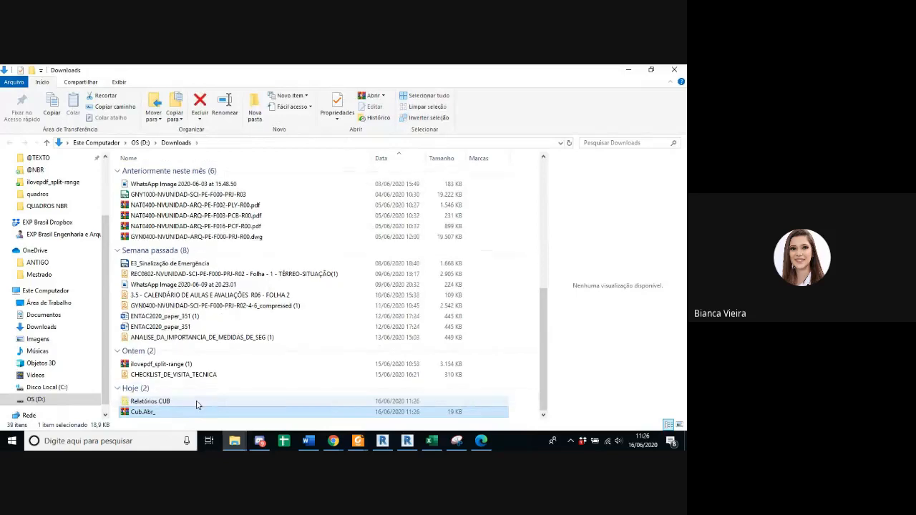
double_click(174, 402)
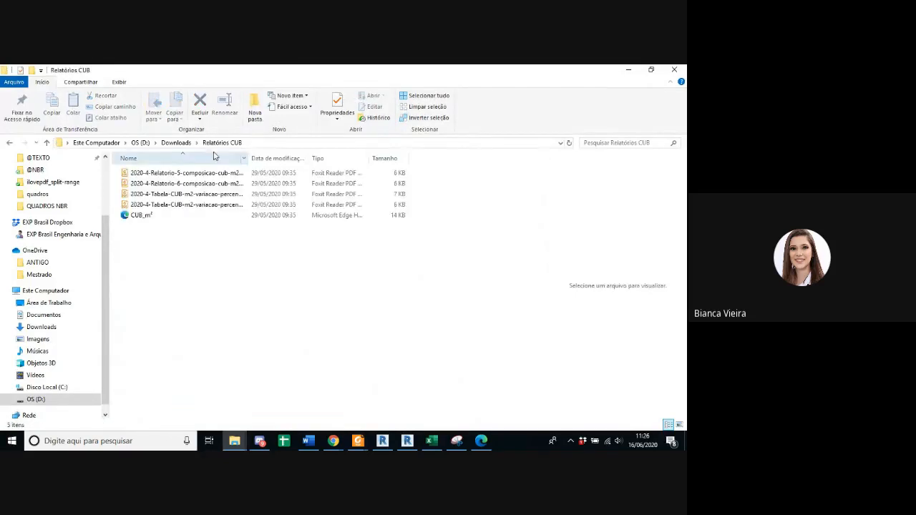
Step: Show the full report file names, open 2020-4-Relatorio-5-composicao-cub-m2-valores-em-reais, and compare the residential standard-project CUB tables
left_click_drag(247, 159, 394, 159)
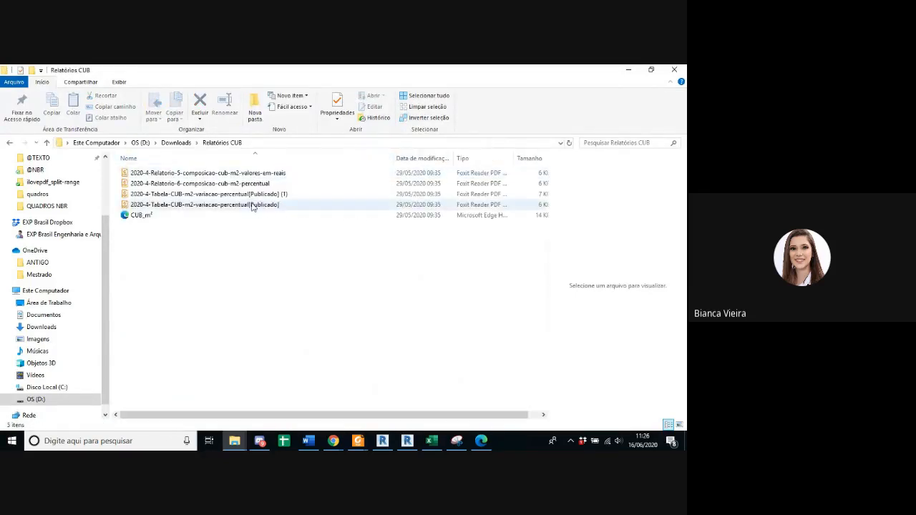
left_click(291, 174)
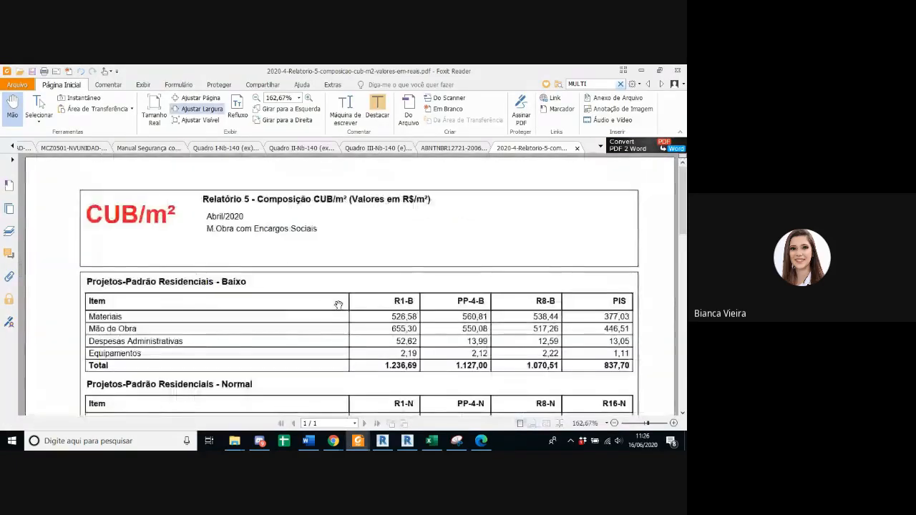
scroll(337, 305, "down", 6)
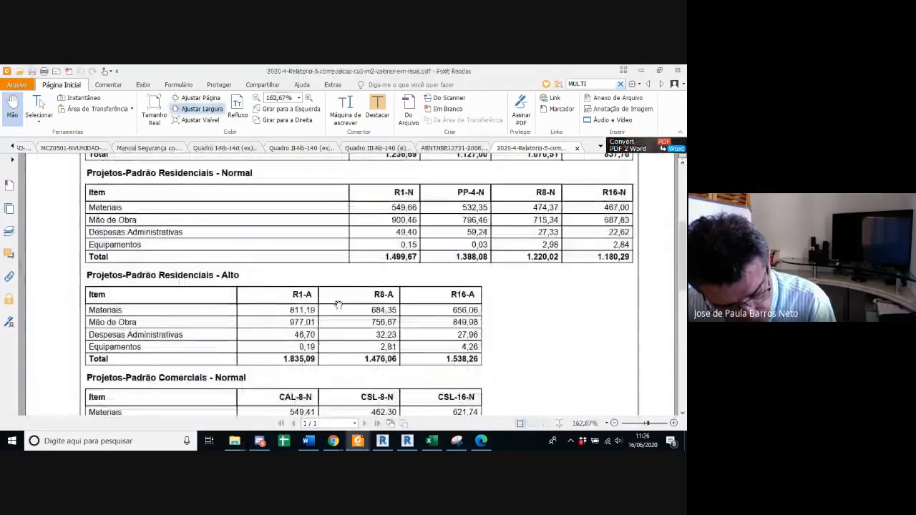
scroll(501, 370, "up", 4)
scroll(581, 401, "down", 1)
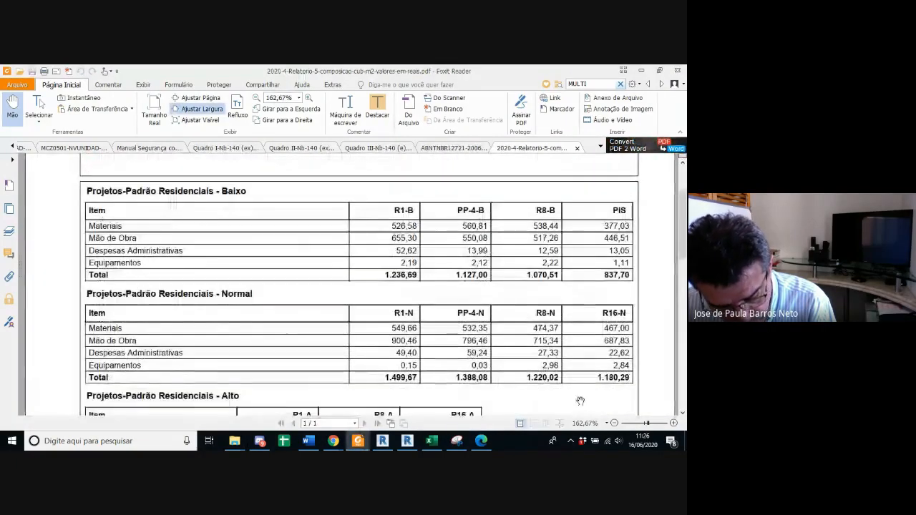
Step: Highlight the PP-4-B total of 1.127,00 in the low-standard residential table of the CUB report
scroll(138, 226, "up", 1)
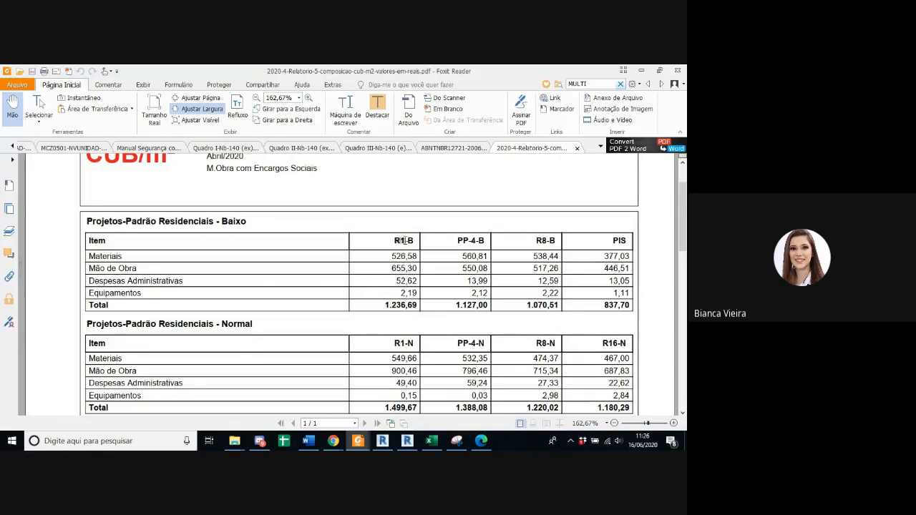
left_click(458, 243)
left_click(467, 242)
left_click_drag(457, 304, 488, 305)
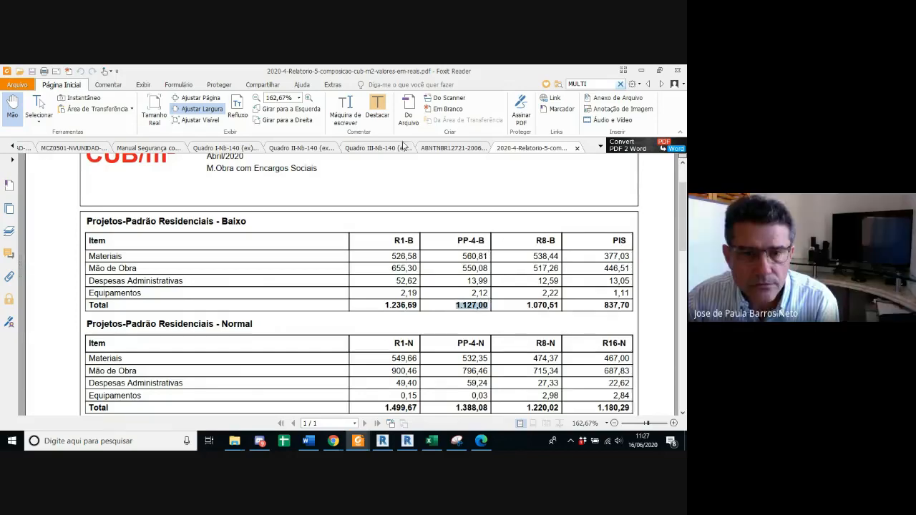
Step: Compare the basic unit cost in Excel's QUADRO 3 with the highlighted PP-4-B total in the PDF report
left_click(432, 440)
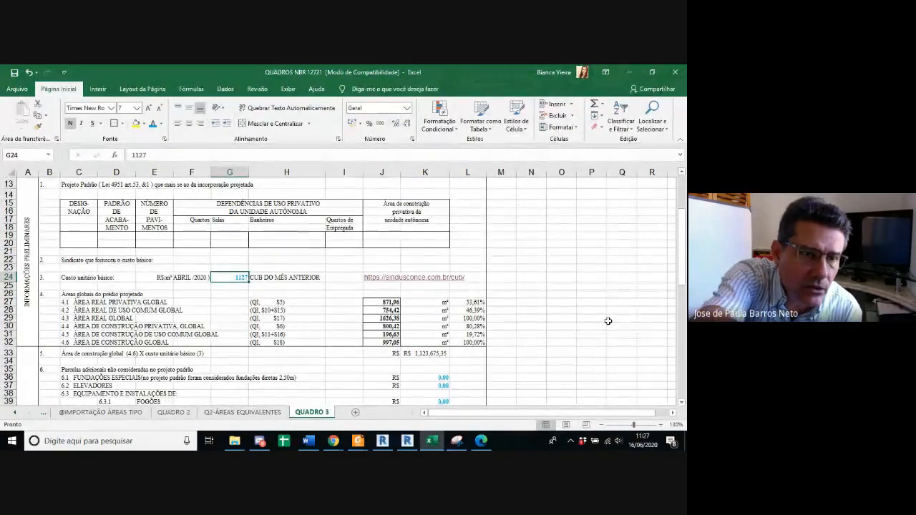
mouse_move(363, 446)
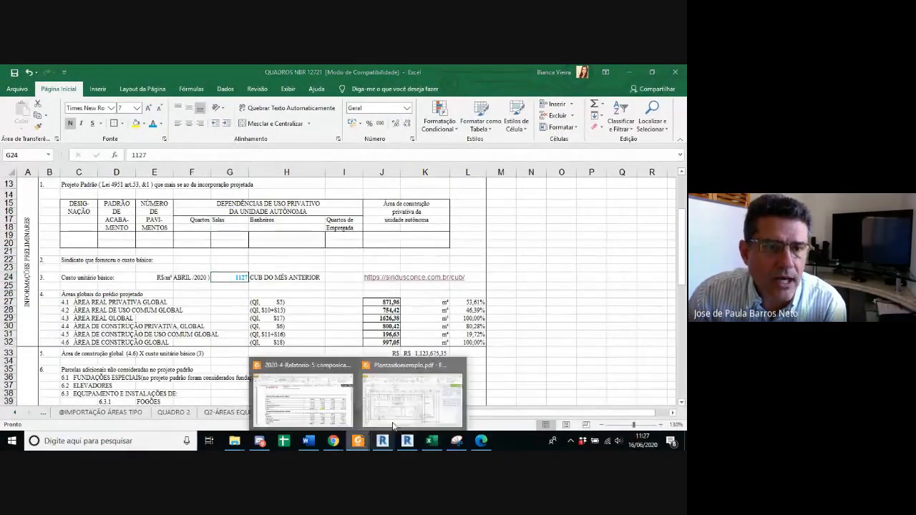
left_click(401, 417)
left_click(314, 403)
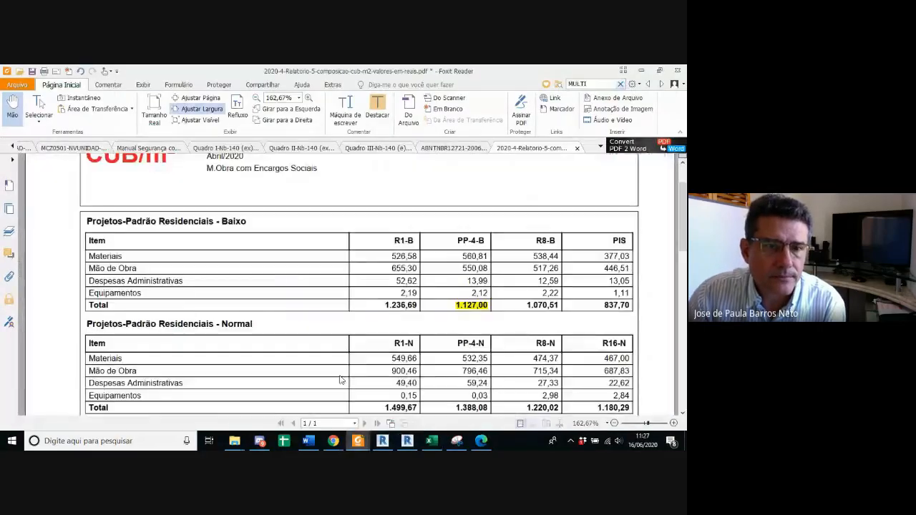
Step: Return to QUADRO 3 in Excel and enter PPB as the standard project's designation in C19
left_click(641, 71)
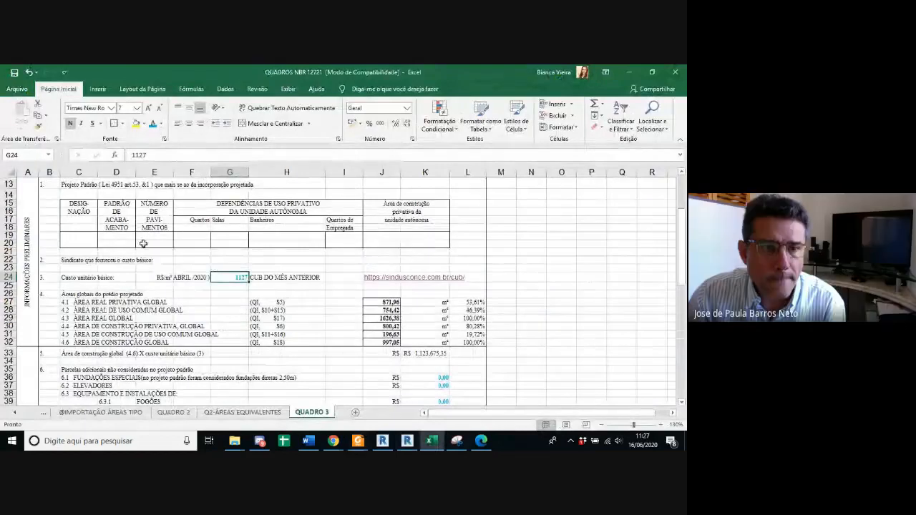
left_click(84, 241)
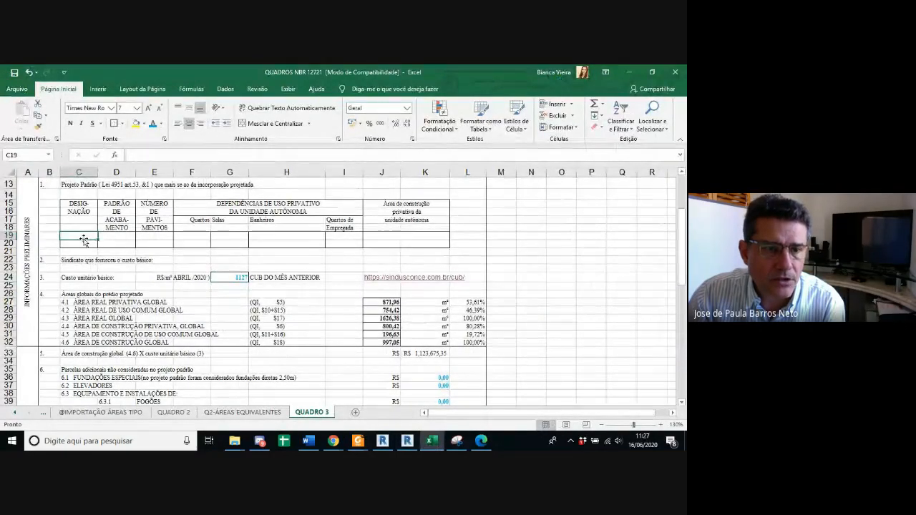
type("PPP")
key("Return")
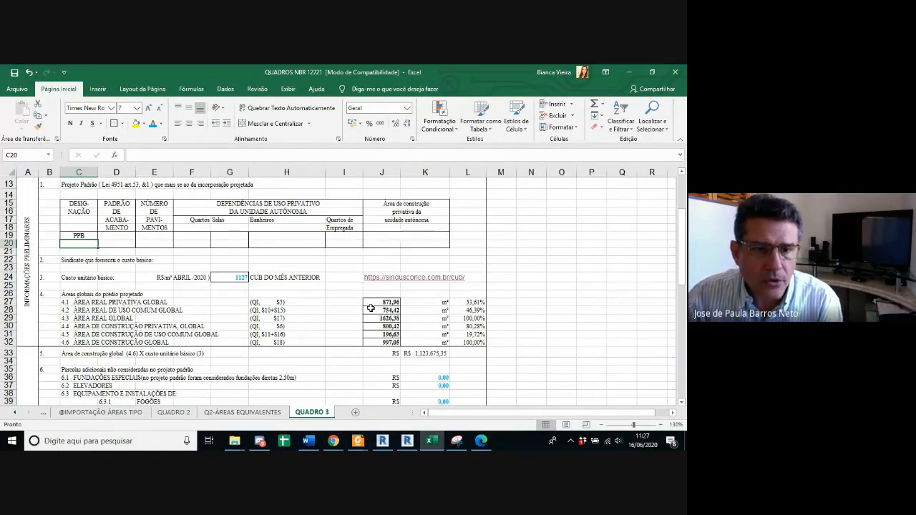
Step: Examine the QUADRO 1 references behind the global building areas in items 4.1 to 4.6
scroll(413, 302, "down", 1)
left_click(386, 272)
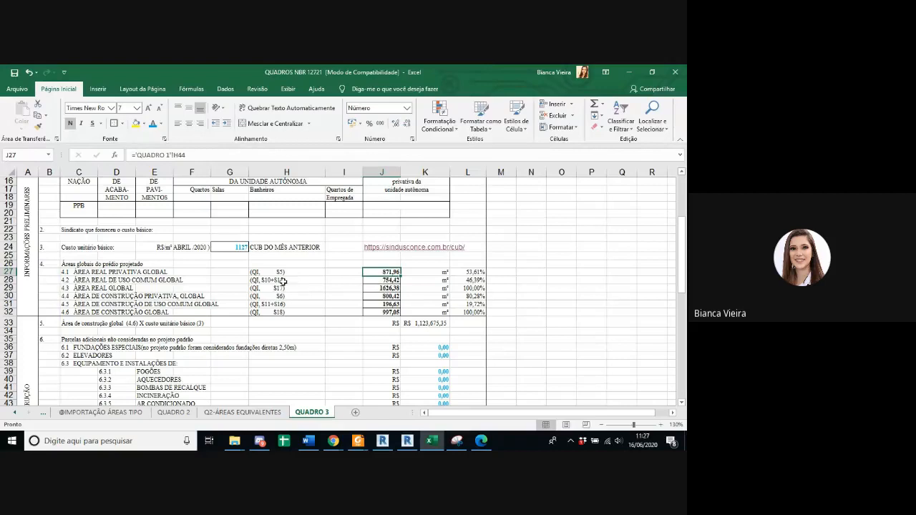
left_click(383, 287)
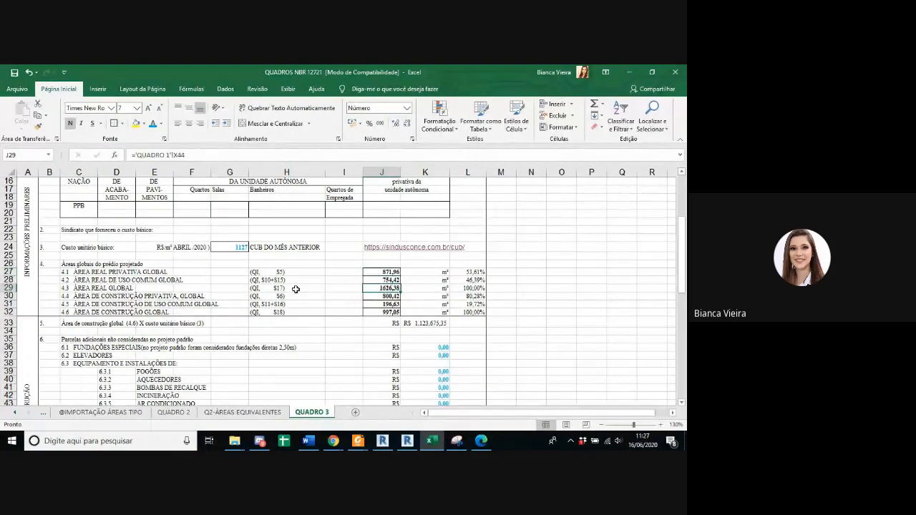
left_click(380, 296)
left_click(386, 304)
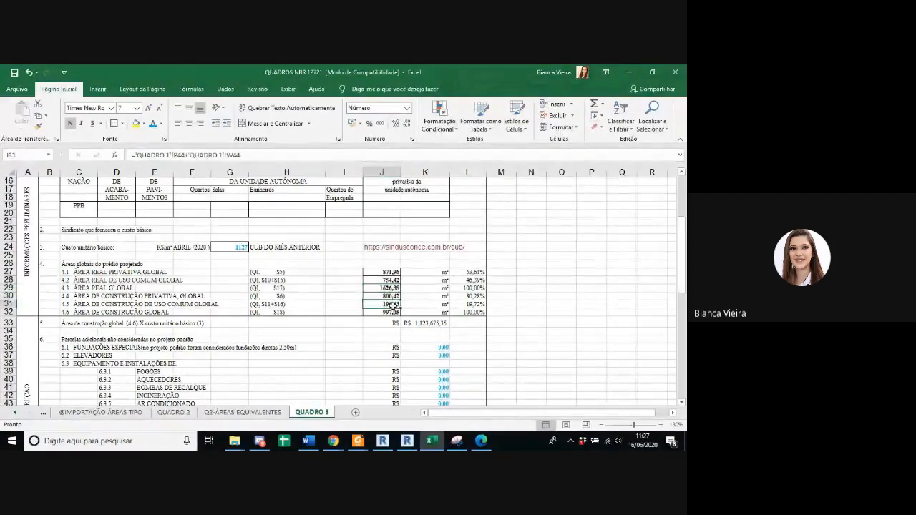
left_click(386, 312)
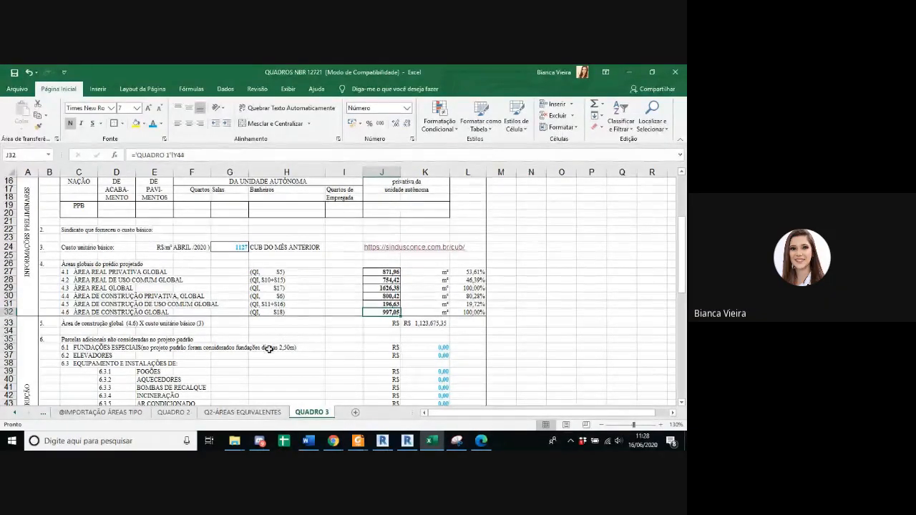
left_click_drag(275, 272, 276, 324)
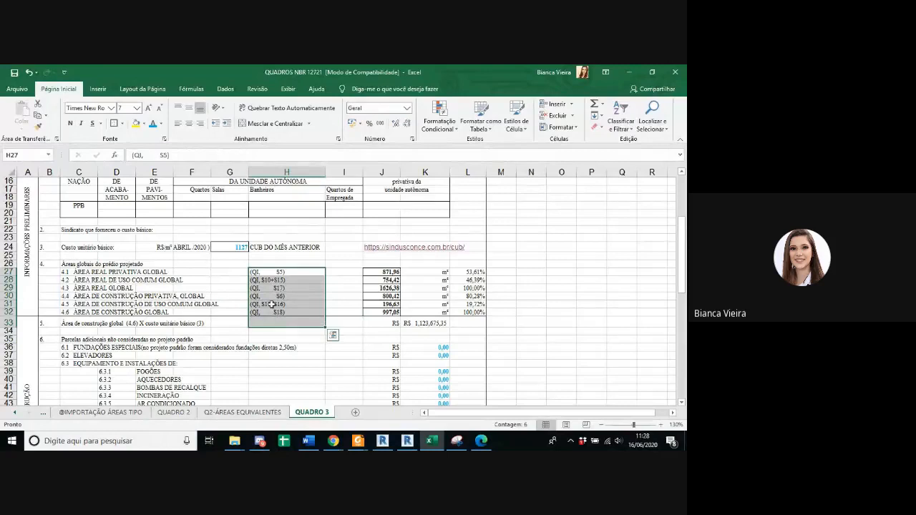
Step: Fill the item 5 result in K33, global construction area times basic unit cost, with yellow
left_click(154, 324)
left_click(422, 326)
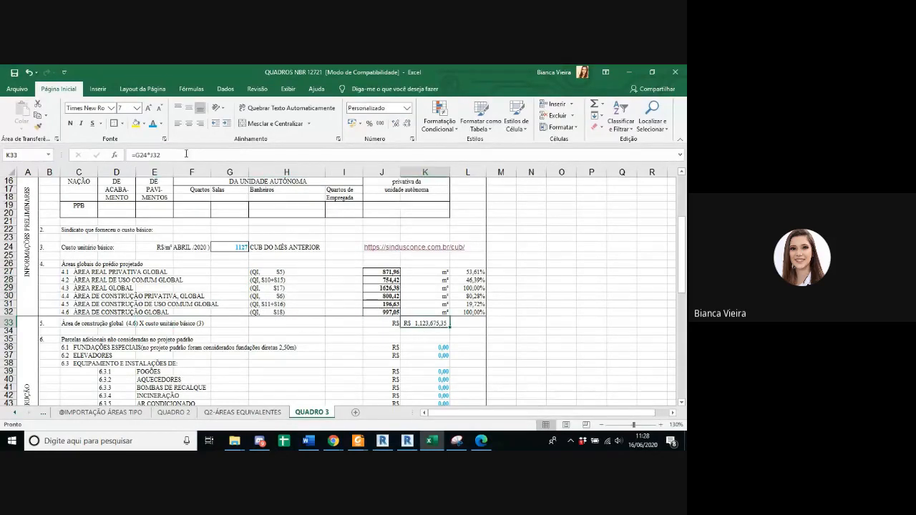
left_click(136, 123)
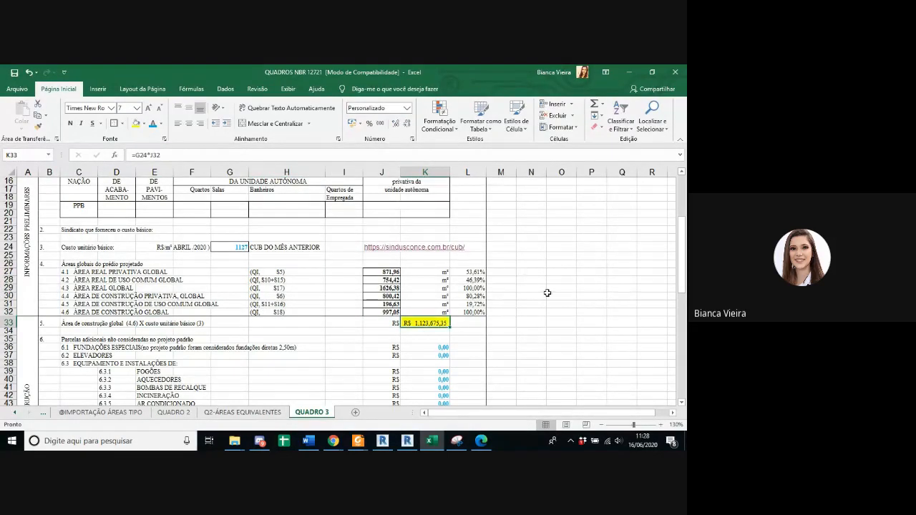
left_click(550, 294)
Step: Examine which cells the item 5 construction cost formula in K33 multiplies, without changing it
left_click(430, 322)
left_click(314, 159)
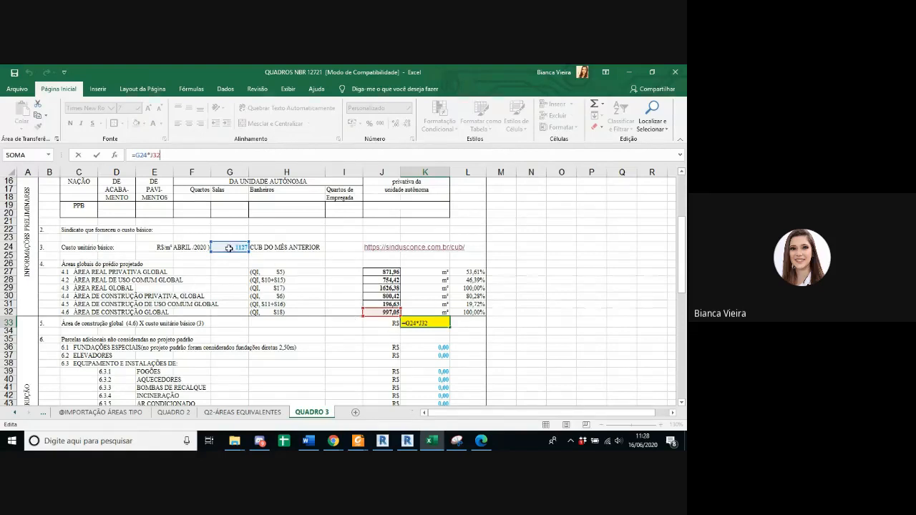
key("Return")
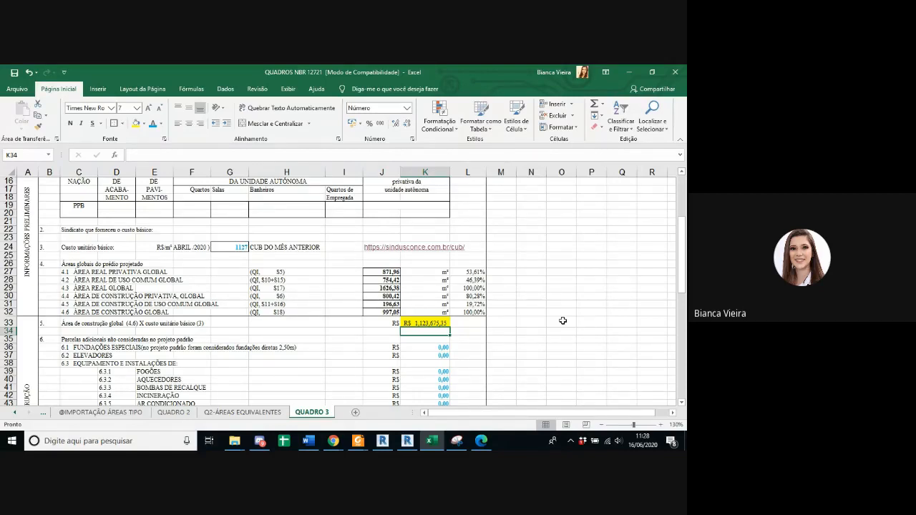
mouse_move(337, 443)
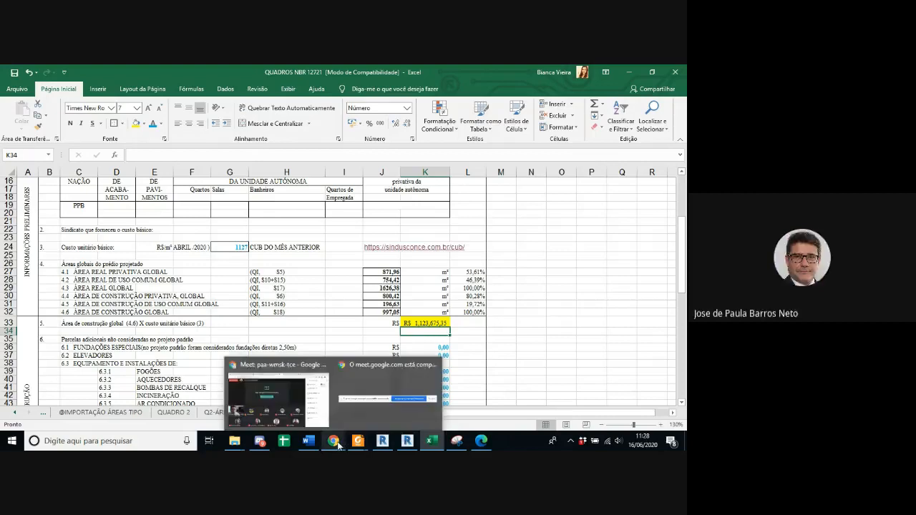
left_click(531, 322)
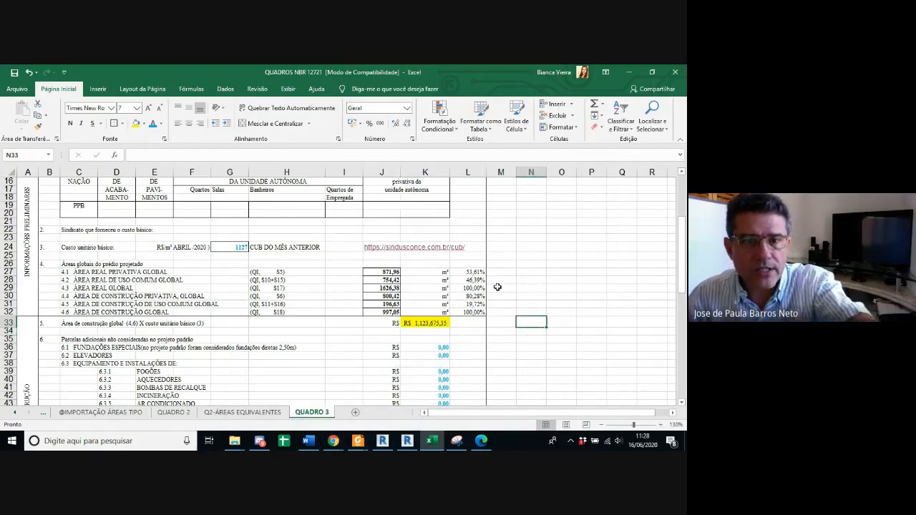
left_click(424, 323)
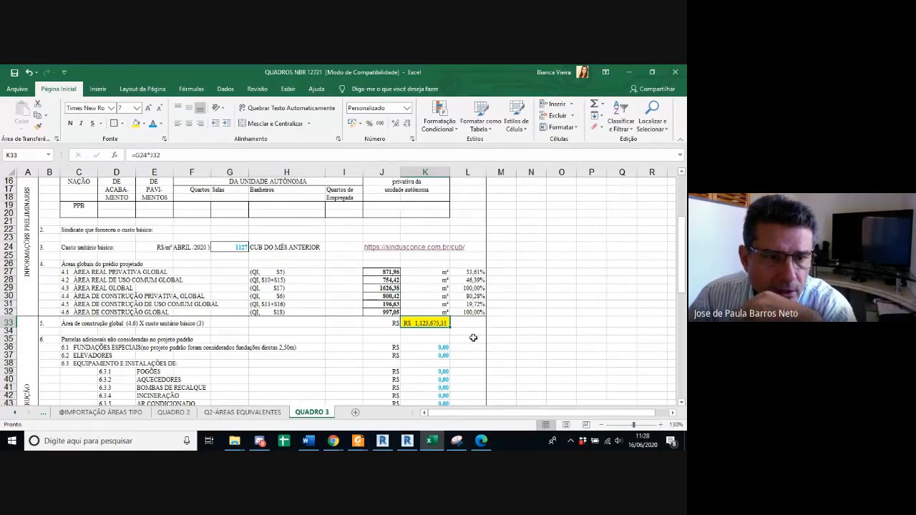
Step: Enter 10000 as the special foundations cost in item 6.1, with the system audio unmuted and raised to 30
scroll(469, 337, "down", 2)
scroll(470, 337, "down", 3)
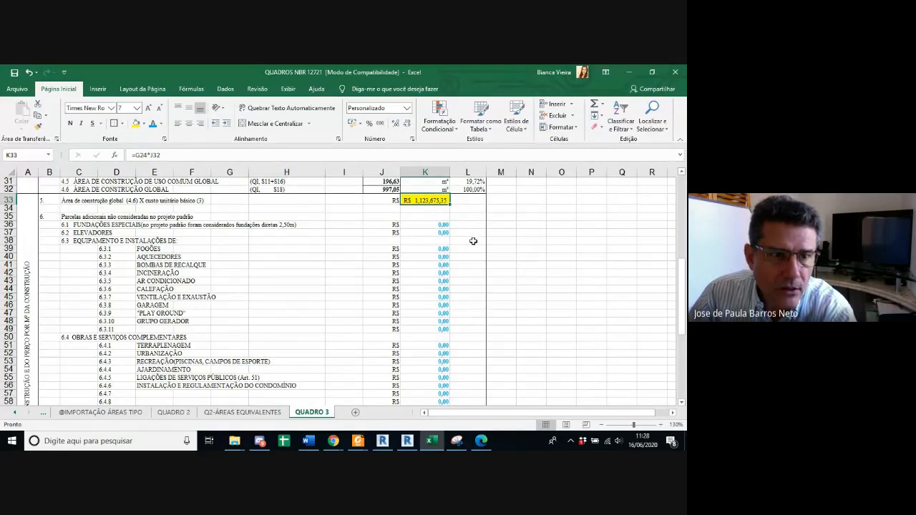
scroll(490, 265, "down", 1)
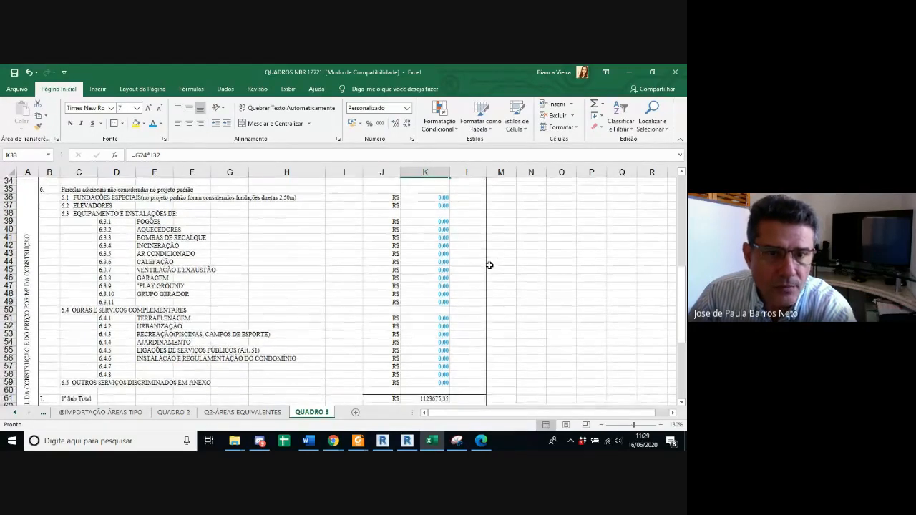
left_click(438, 198)
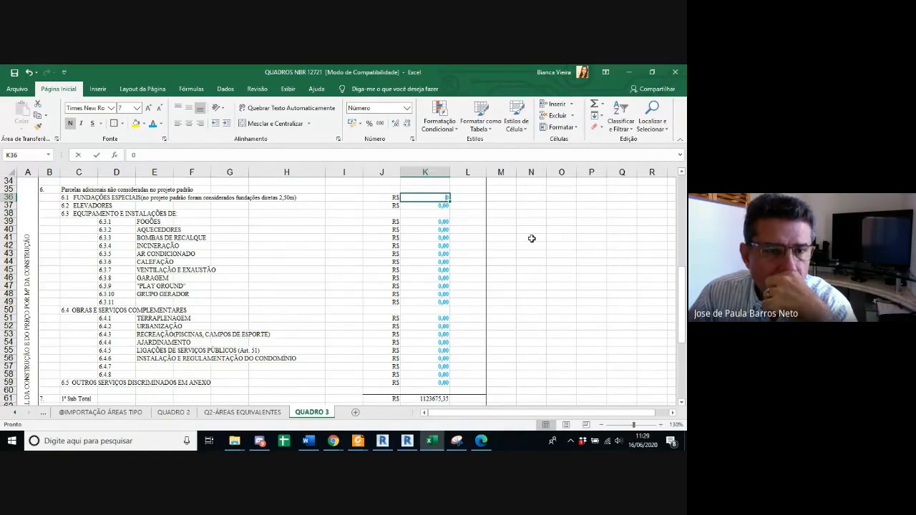
key("BackSpace")
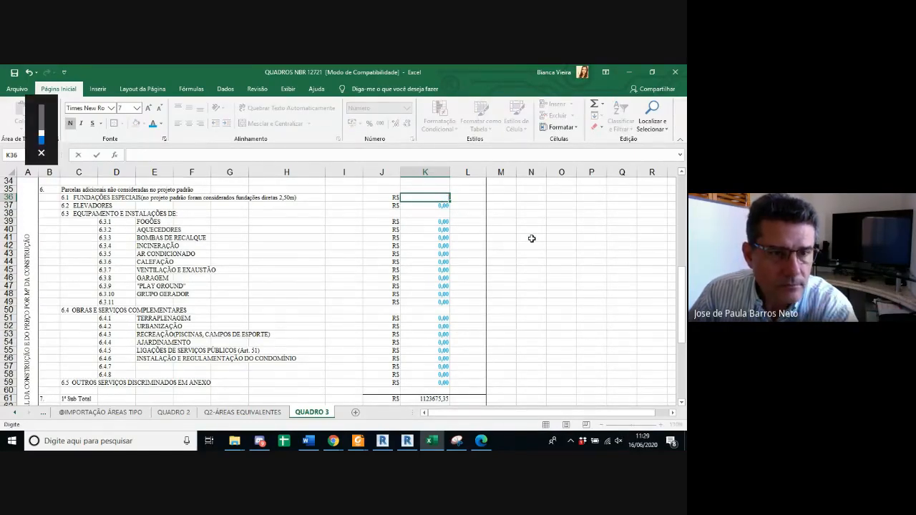
key("XF86AudioMute")
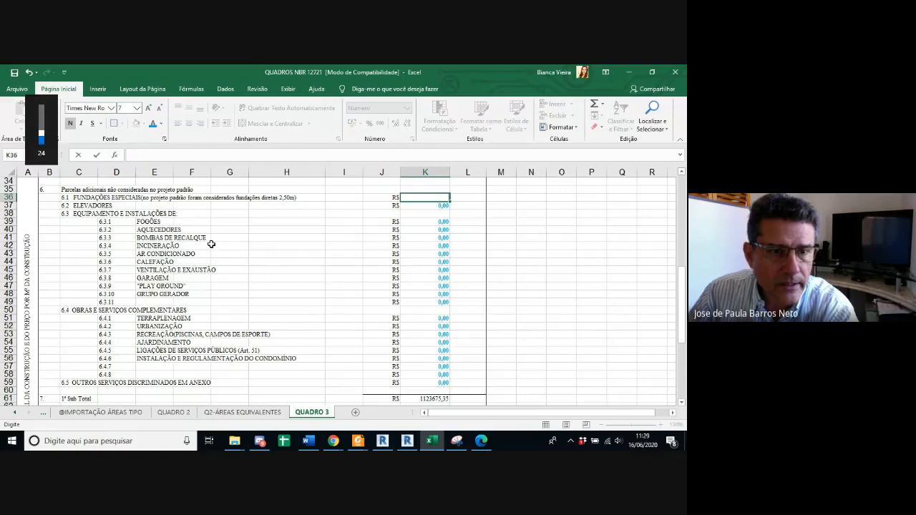
key("XF86AudioRaiseVolume")
key("XF86AudioRaiseVolume")
key("XF86AudioRaiseVolume")
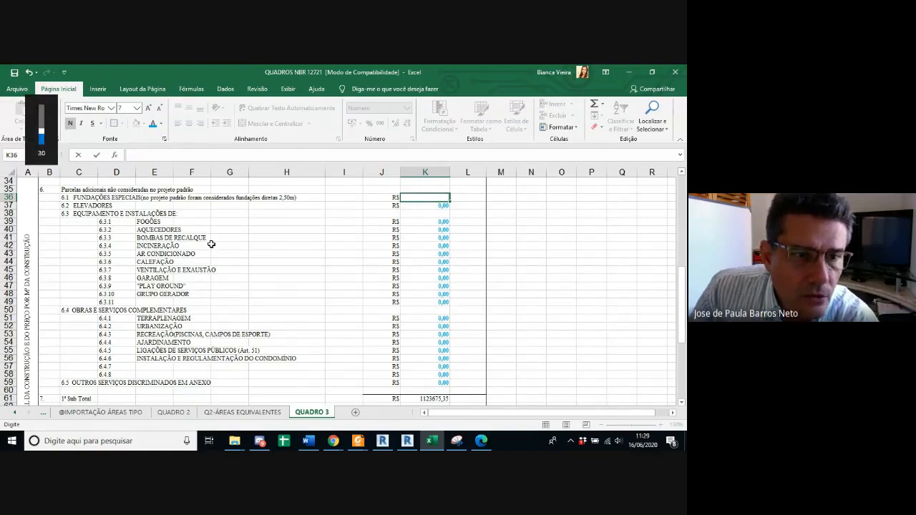
type("10000")
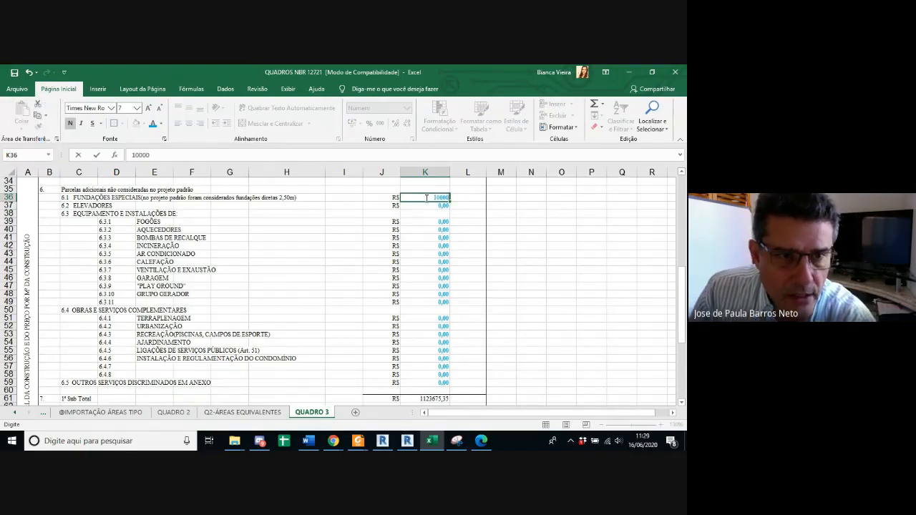
key("Return")
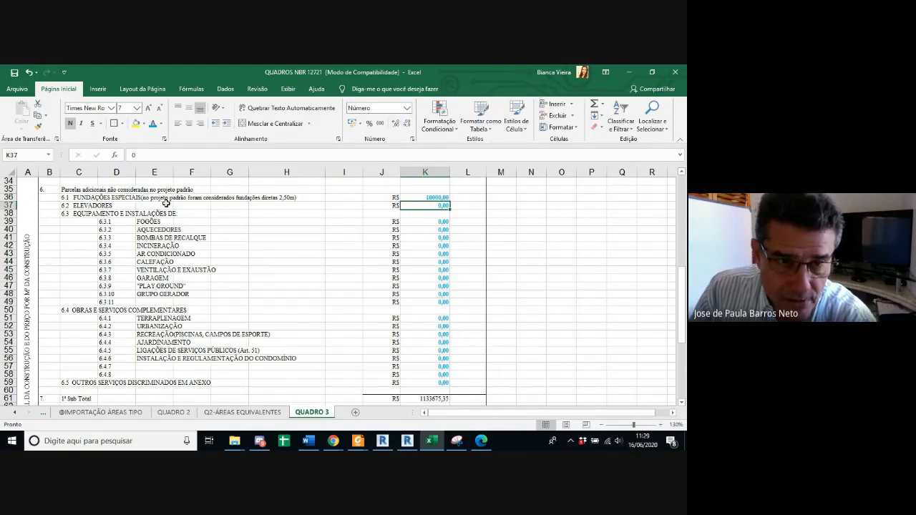
Step: Set the special foundations cost in item 6.1 to 100000
left_click(422, 198)
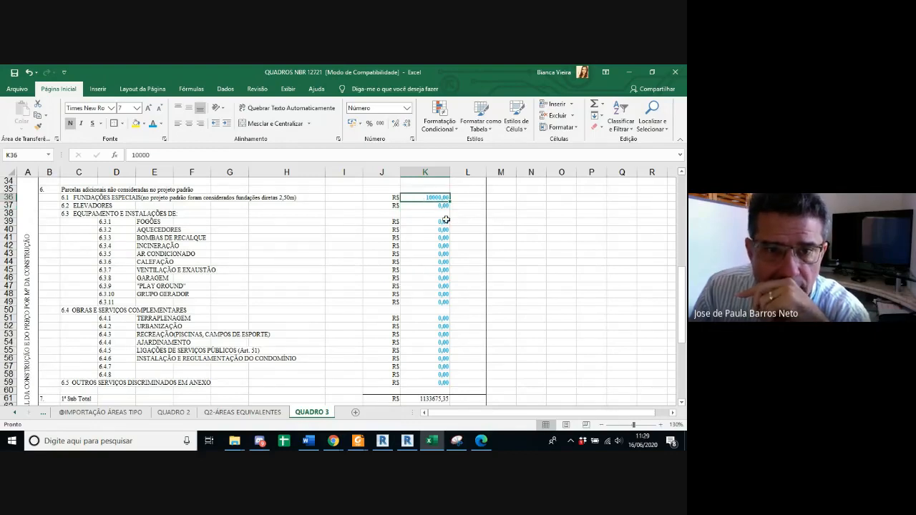
type("10")
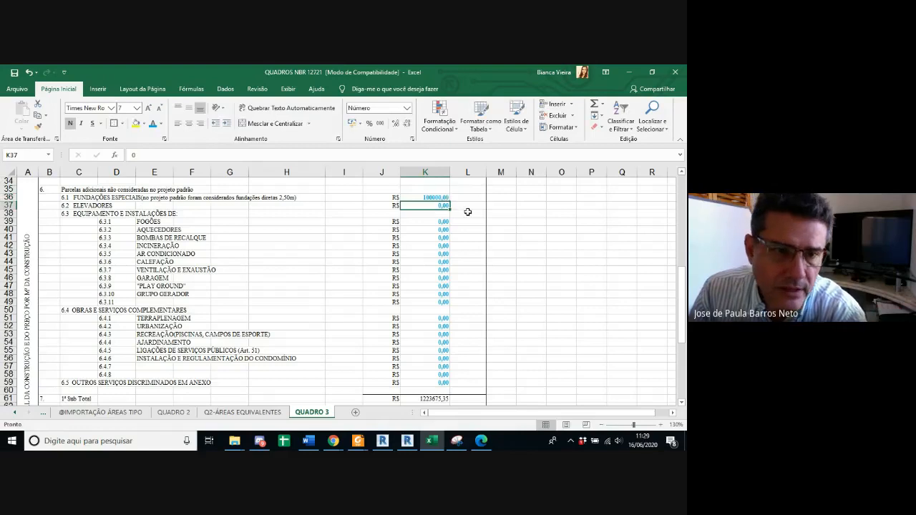
key("Return")
left_click(438, 197)
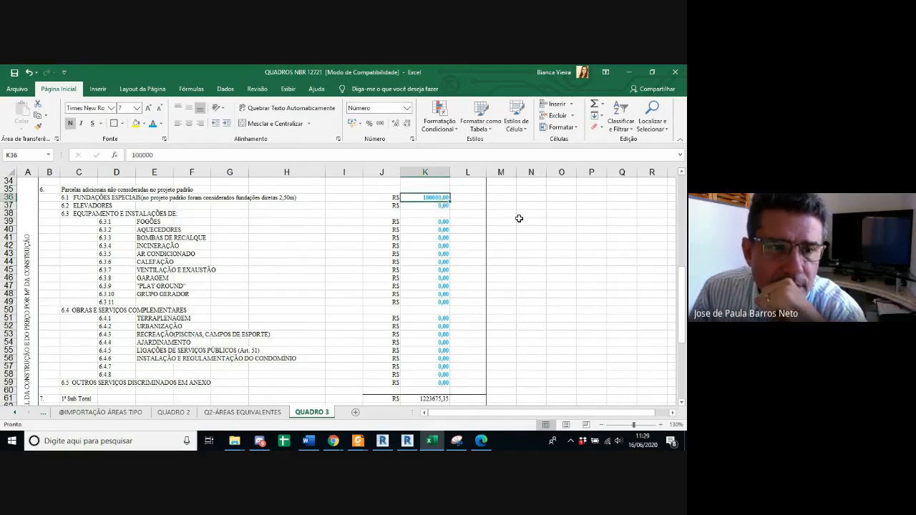
Step: Go through the additional cost cells for elevators and the equipment and installation items down to the playground
left_click(433, 205)
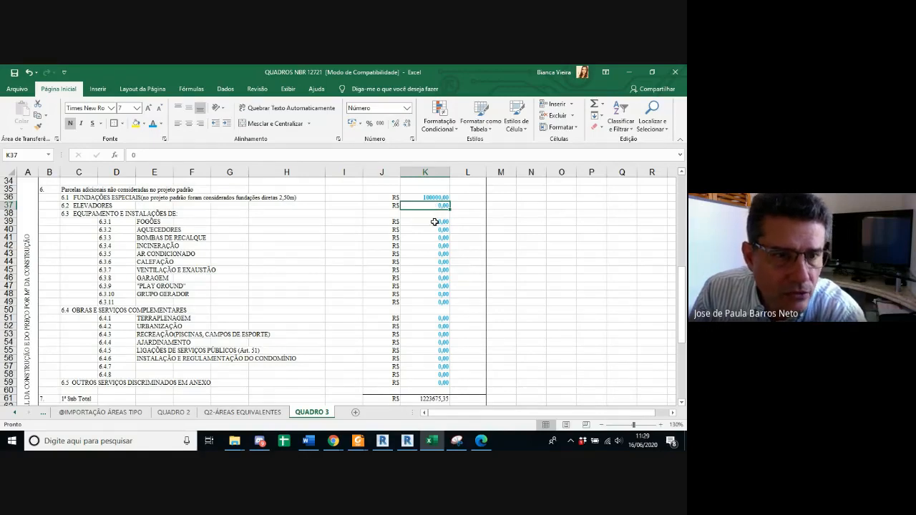
left_click(434, 222)
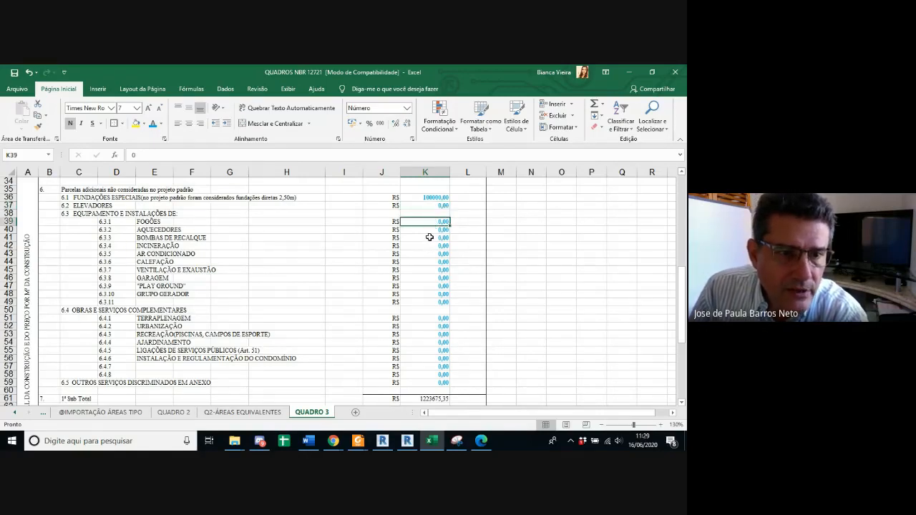
left_click(435, 229)
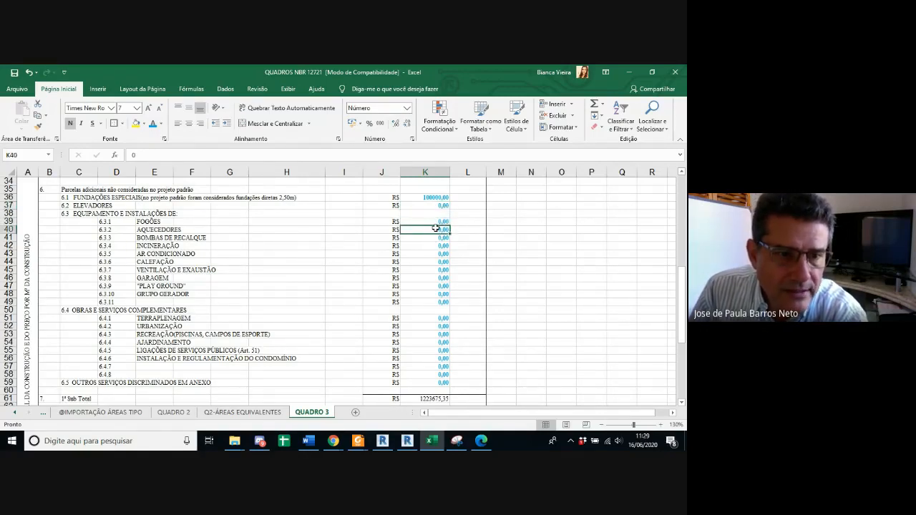
key("Down")
key("Down")
key("Down")
key("Down")
key("Down")
key("Down")
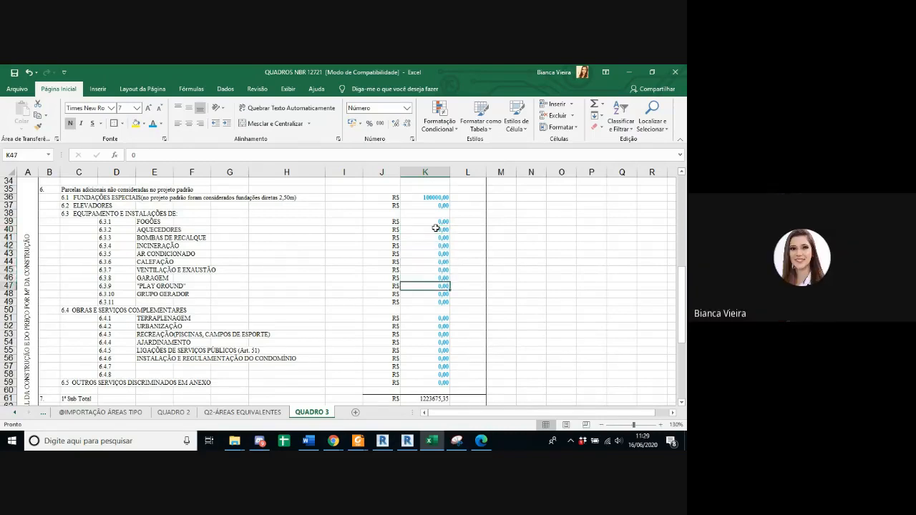
Step: Go through the equipment and installation cost cells in item 6.3 down to earthworks in 6.4.1 and back up to stoves
key("Up")
key("Up")
key("Up")
key("Up")
key("Up")
key("Up")
key("Down")
key("Down")
key("Down")
key("Down")
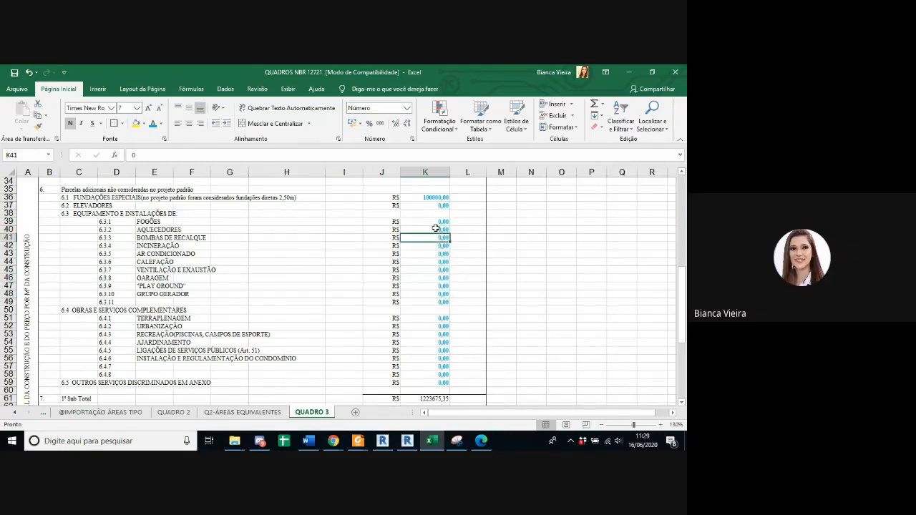
key("Down")
key("Down")
key("Down")
key("Down")
key("Down")
key("Down")
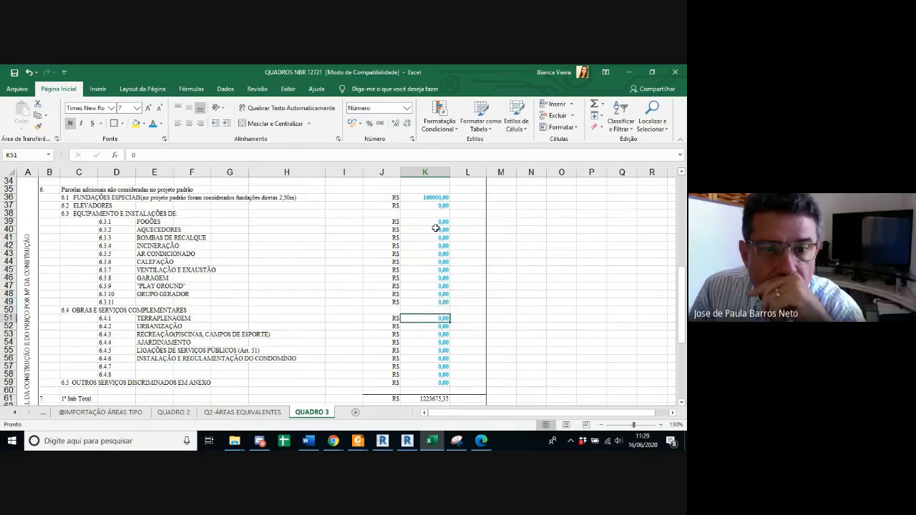
key("Up")
key("Up")
key("Up")
key("Up")
key("Up")
key("Up")
key("Up")
key("Up")
key("Up")
key("Up")
key("Up")
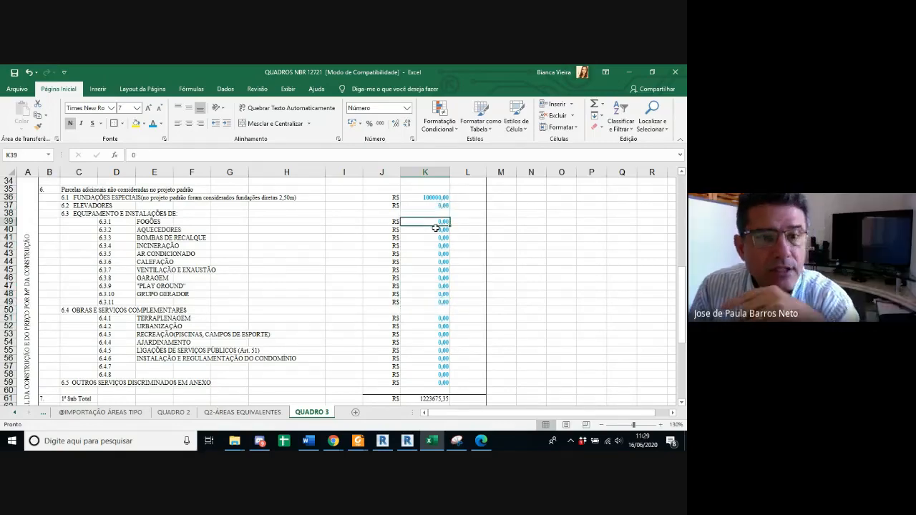
Step: Set the cost of the booster pumps (BOMBAS DE RECALQUE) in item 6.3.3 to 1000
key("Down")
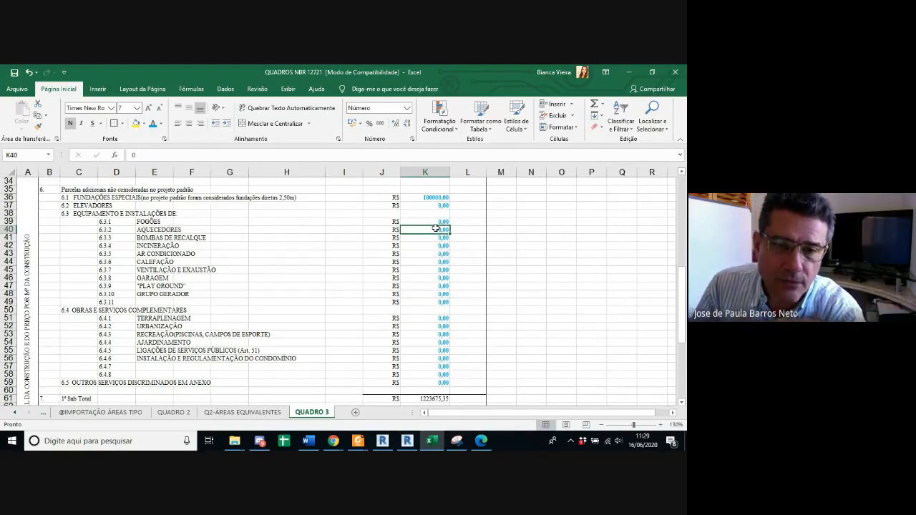
key("Down")
key("Down")
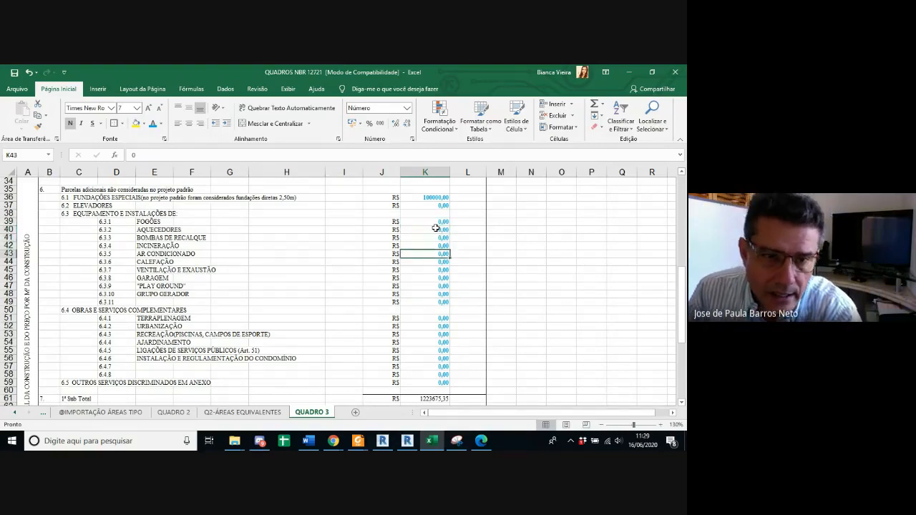
key("Up")
type("1000")
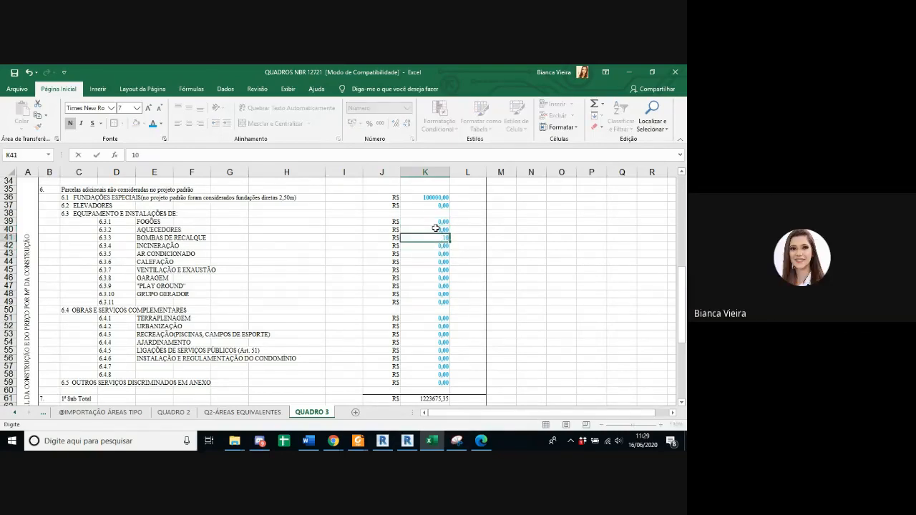
key("Return")
Step: Enter 100000 as the cost of the unnamed item 6.3.11, and correct it to 10000
key("Down")
key("Down")
key("Down")
key("Down")
key("Down")
key("Down")
key("Down")
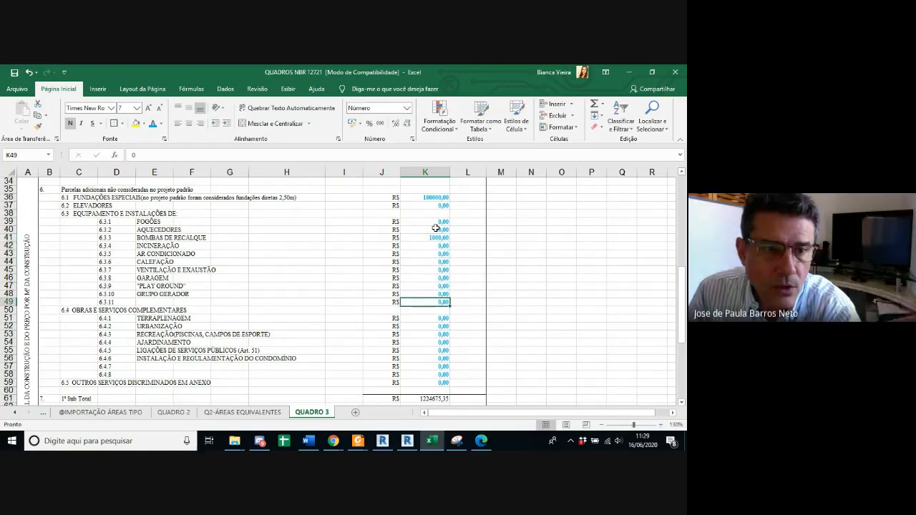
type("100000")
key("Return")
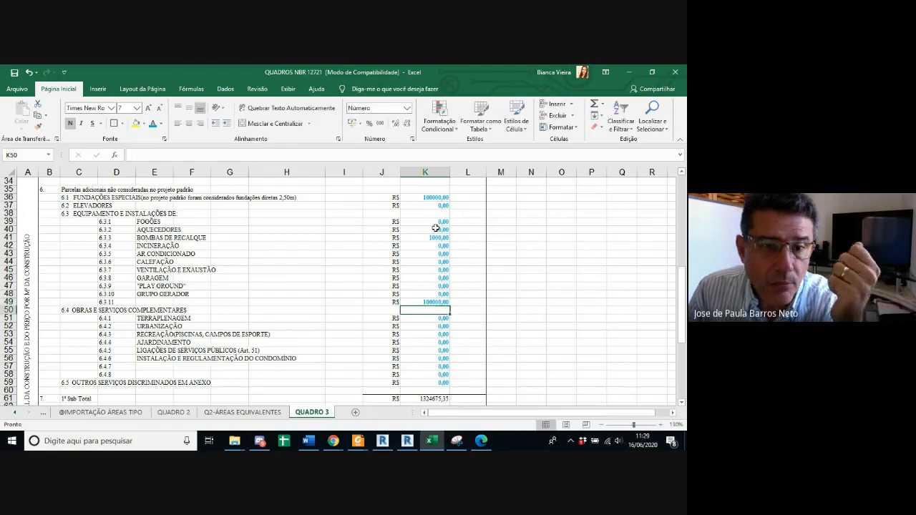
key("Up")
type("10000")
key("Return")
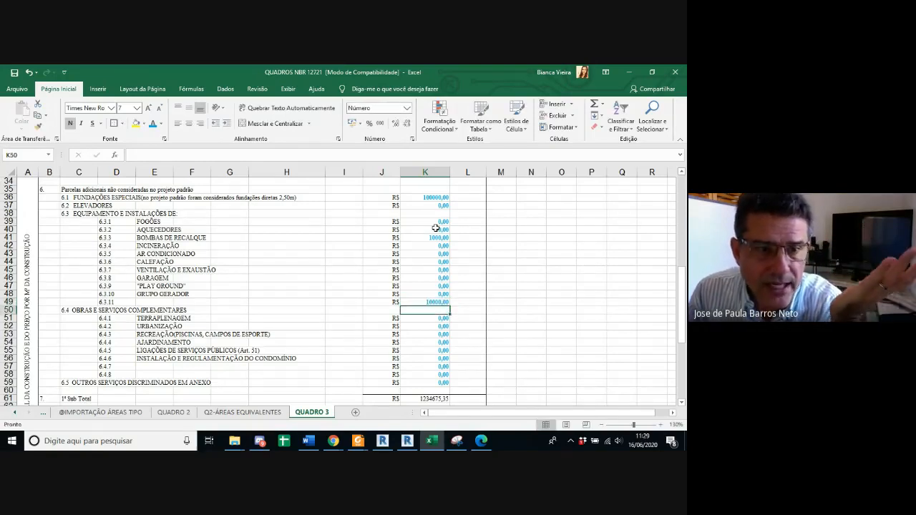
Step: Review the item 6.3 cost cells again, from stoves down to earthworks in item 6.4.1
key("Up")
key("Up")
key("Up")
key("Up")
key("Up")
key("Up")
key("Up")
key("Up")
key("Up")
key("Up")
key("Up")
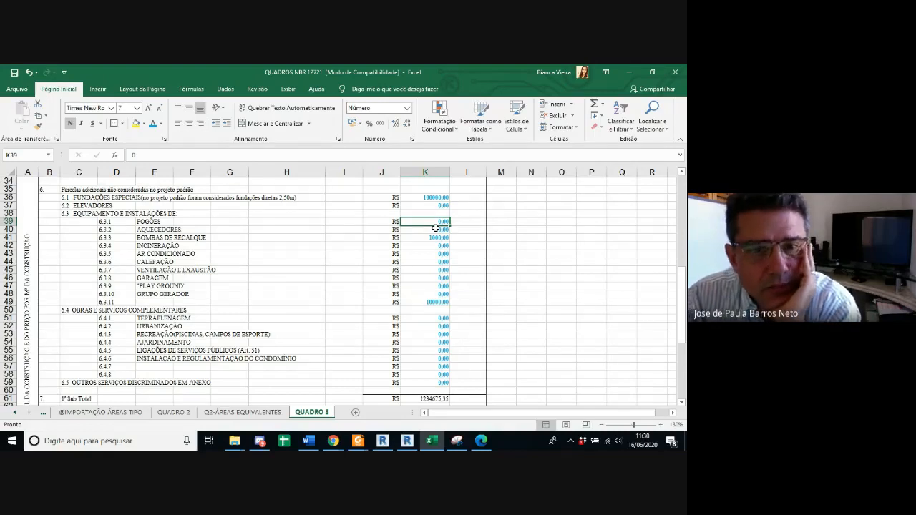
key("Down")
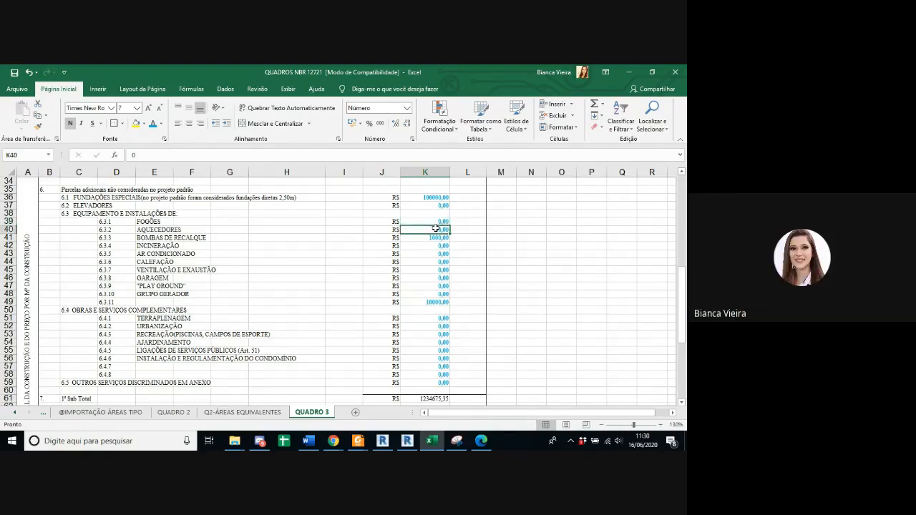
key("Down")
key("Down")
key("Down")
key("Down")
key("Down")
key("Down")
key("Down")
key("Down")
key("Down")
key("Down")
key("Down")
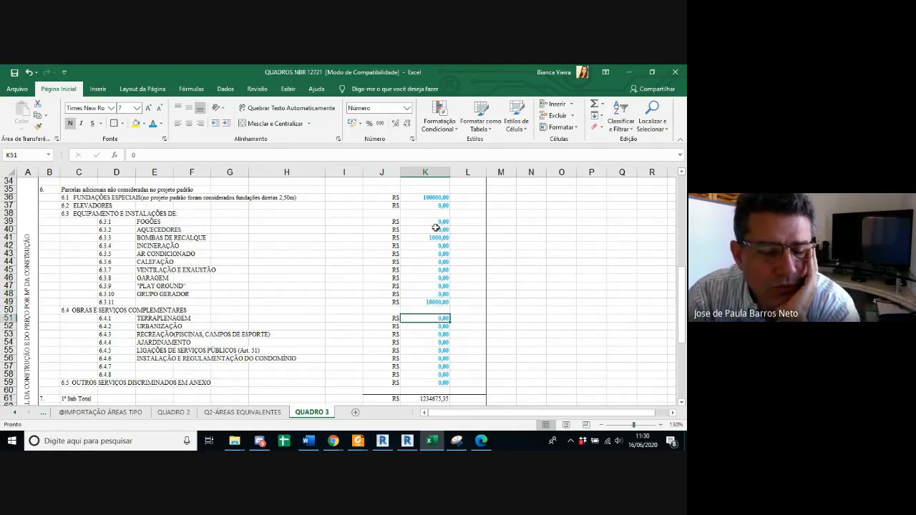
Step: Set the generator cost in item 6.3.10 to 10000 and reset the unnamed item 6.3.11 to 0
left_click(146, 302)
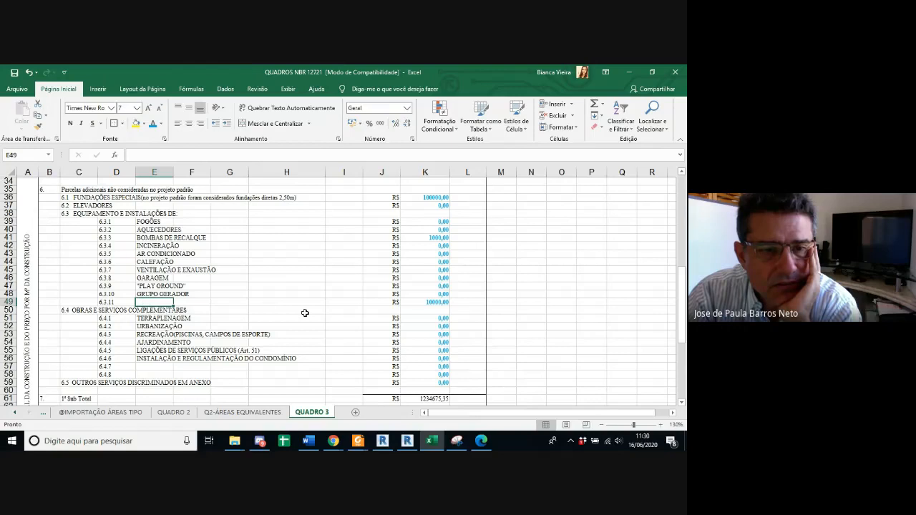
left_click(442, 293)
type("10")
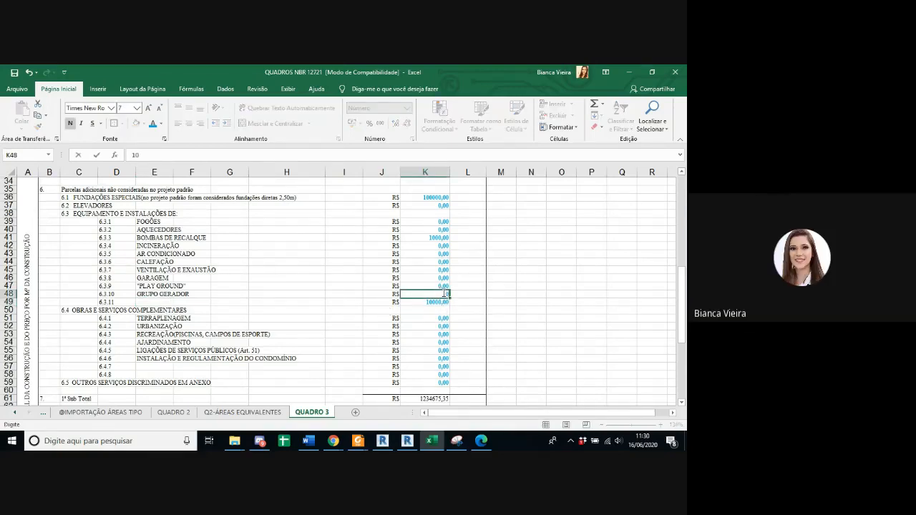
type("000")
key("Return")
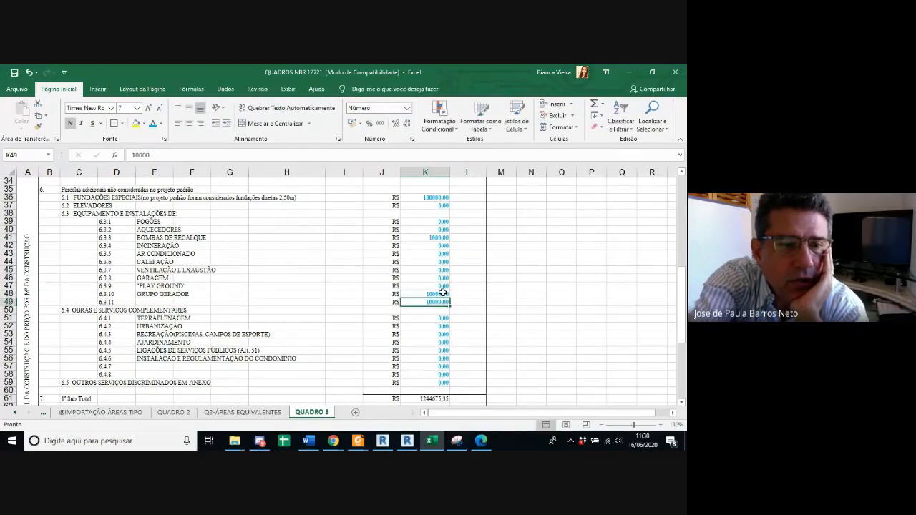
type("0")
key("Return")
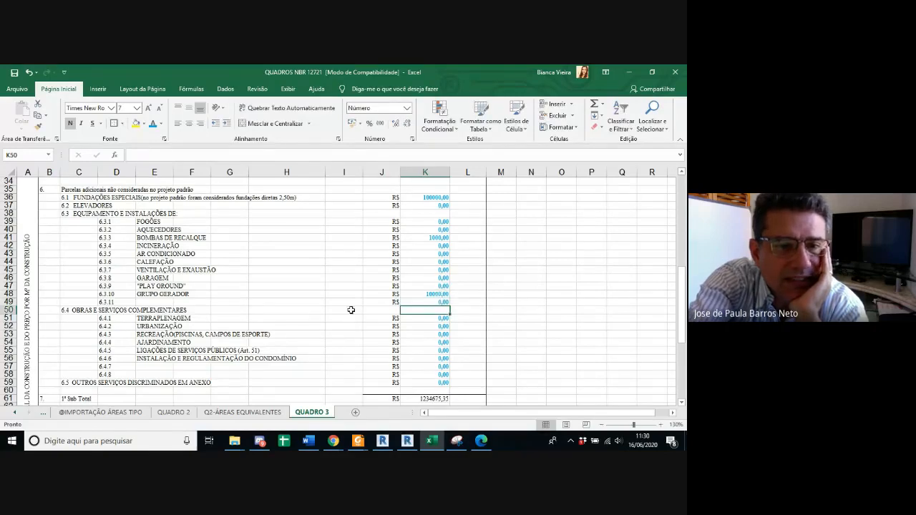
Step: Review the complementary works items for landscaping and condominium installation in 6.4, and the item 6 heading on additional costs
scroll(348, 310, "down", 1)
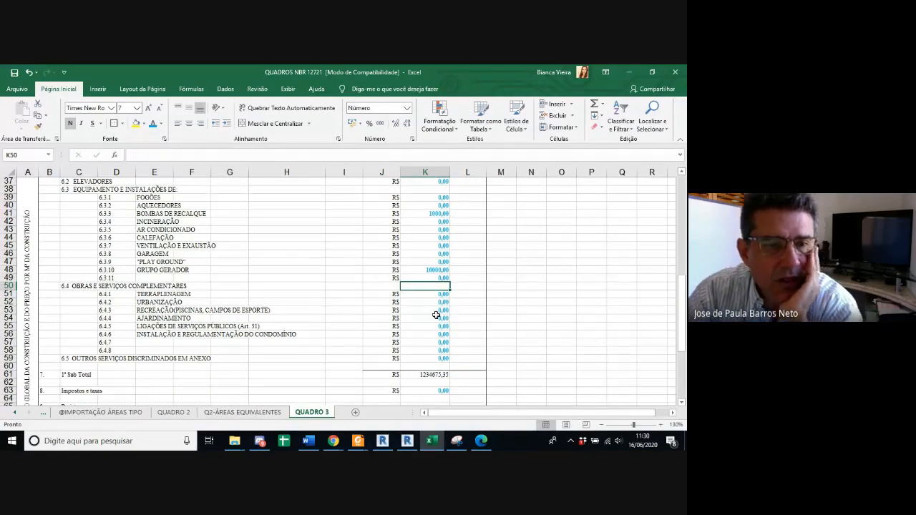
left_click(422, 318)
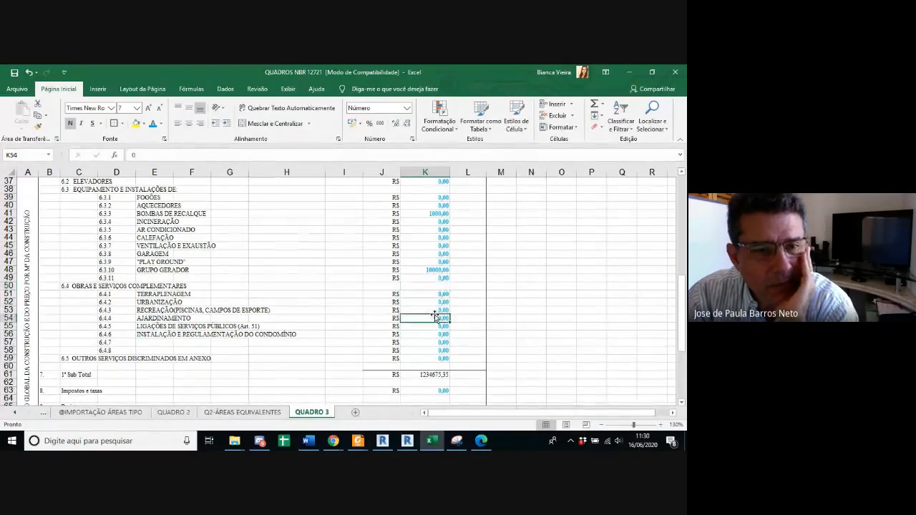
left_click(428, 335)
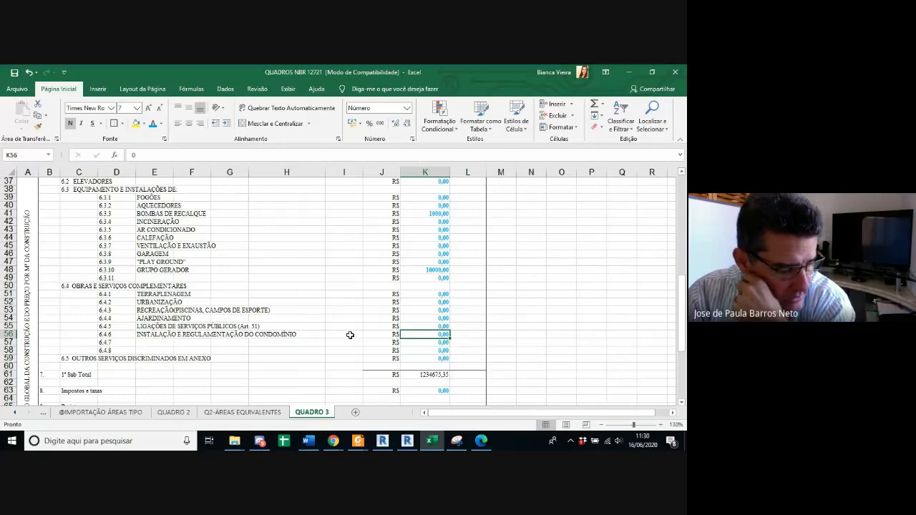
scroll(350, 335, "up", 1)
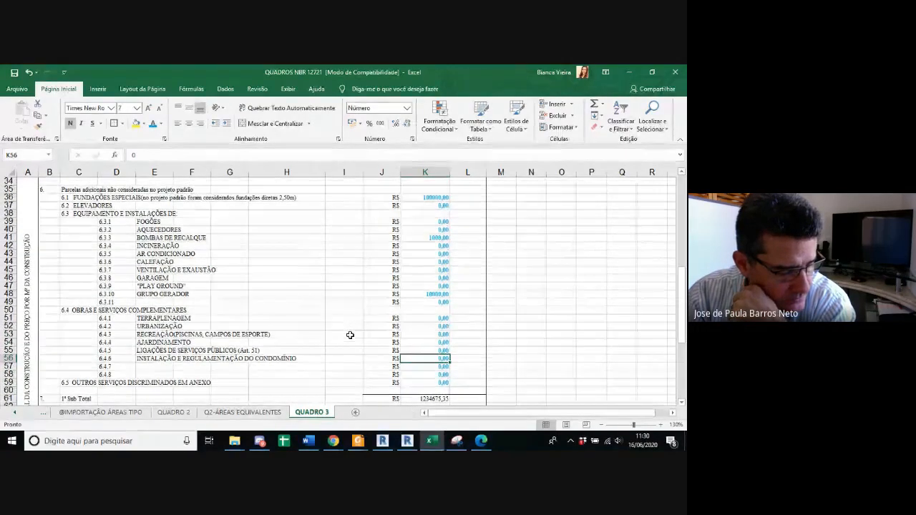
left_click(81, 190)
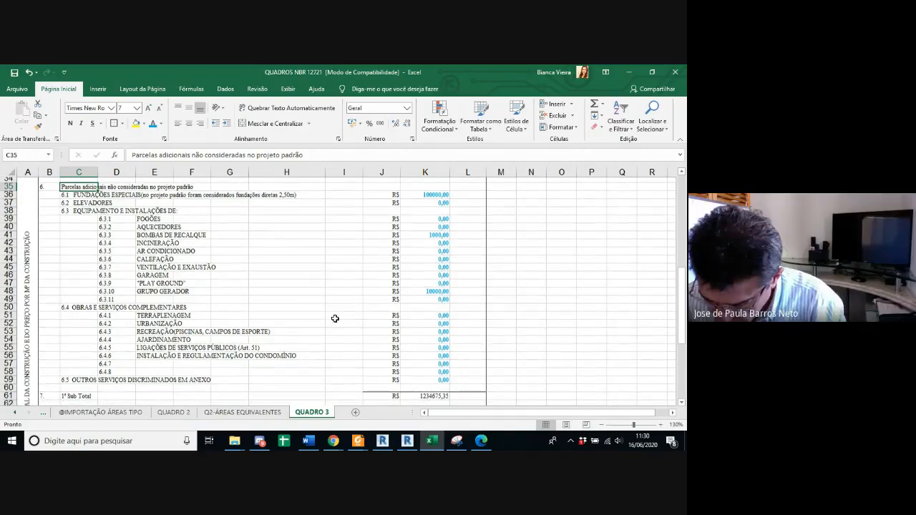
Step: Set the architectural project author's fees in item 9.1 to 100000
scroll(409, 334, "down", 1)
scroll(408, 334, "down", 3)
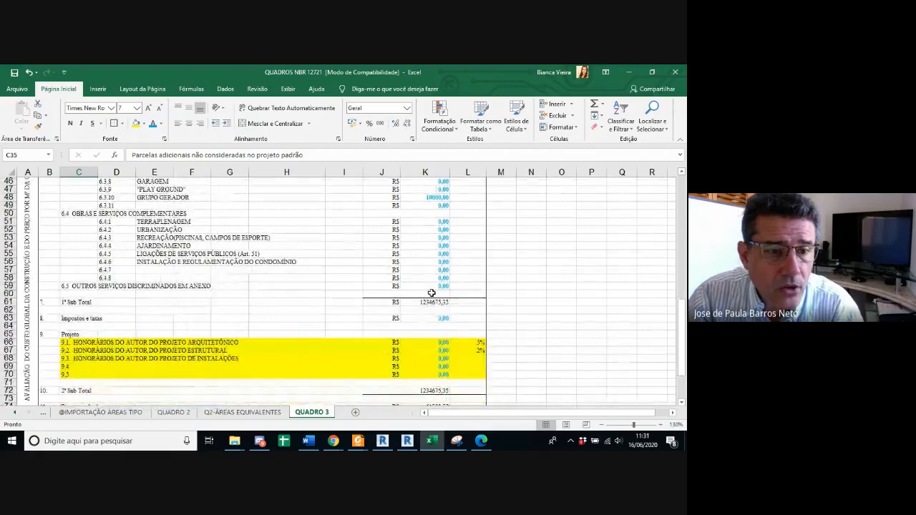
scroll(457, 330, "down", 1)
scroll(457, 330, "down", 1)
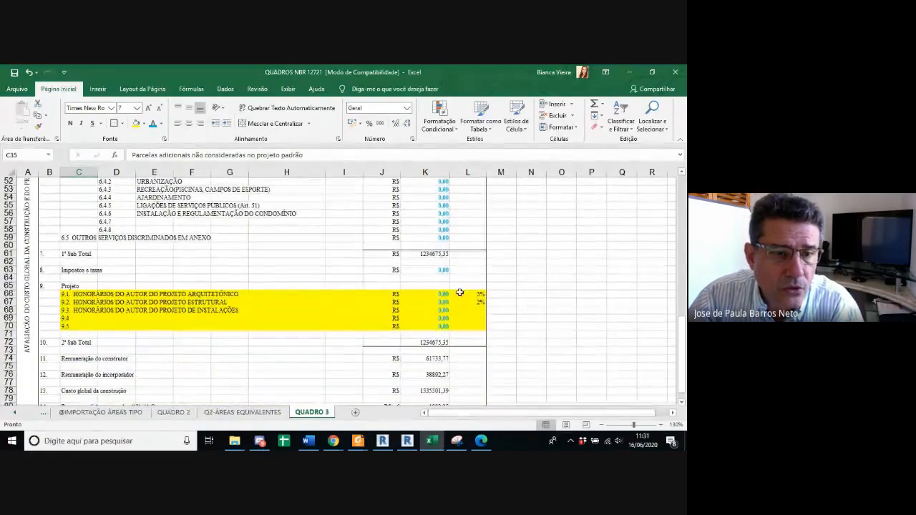
left_click(443, 294)
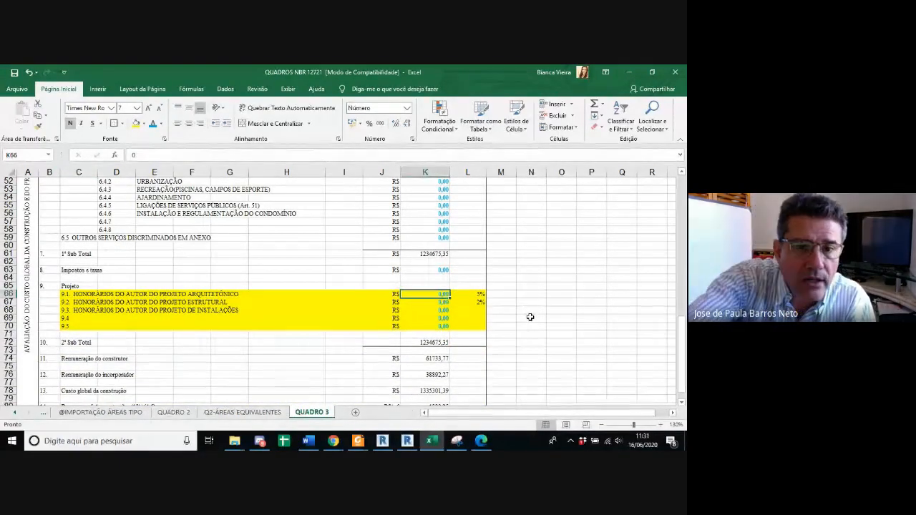
type("100")
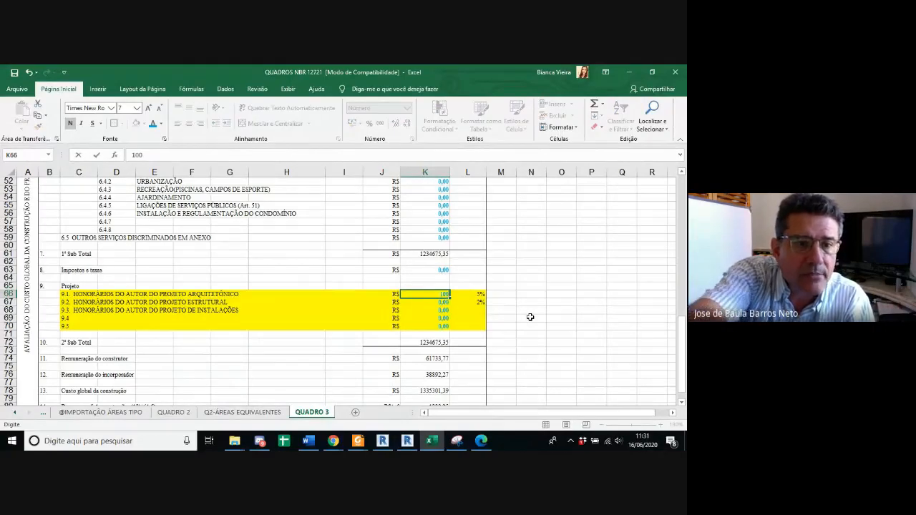
type("000")
key("Return")
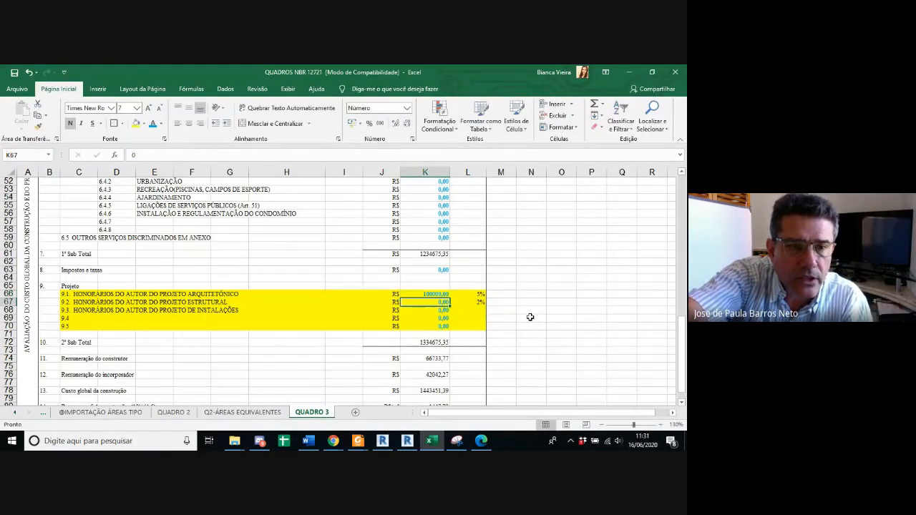
Step: Set the structural project fees in item 9.2 and the installations project fees in item 9.3 to 20000 each
type("20000")
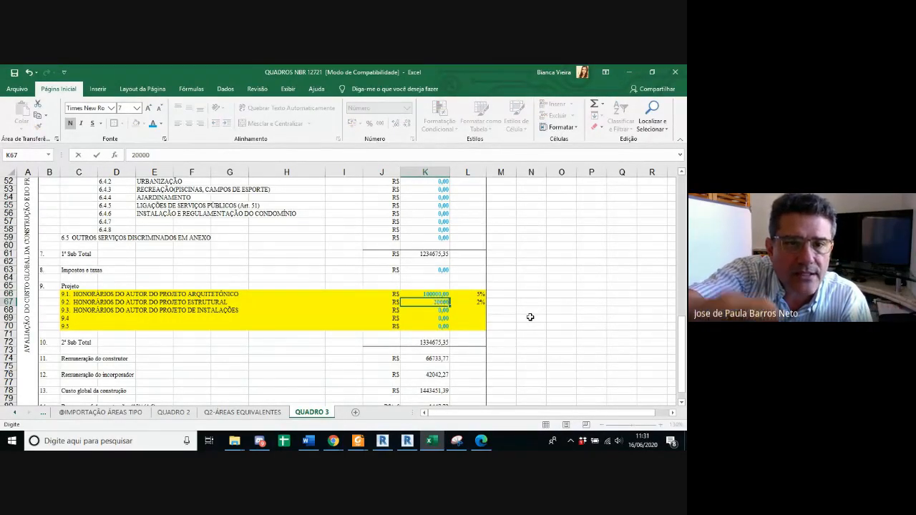
key("Return")
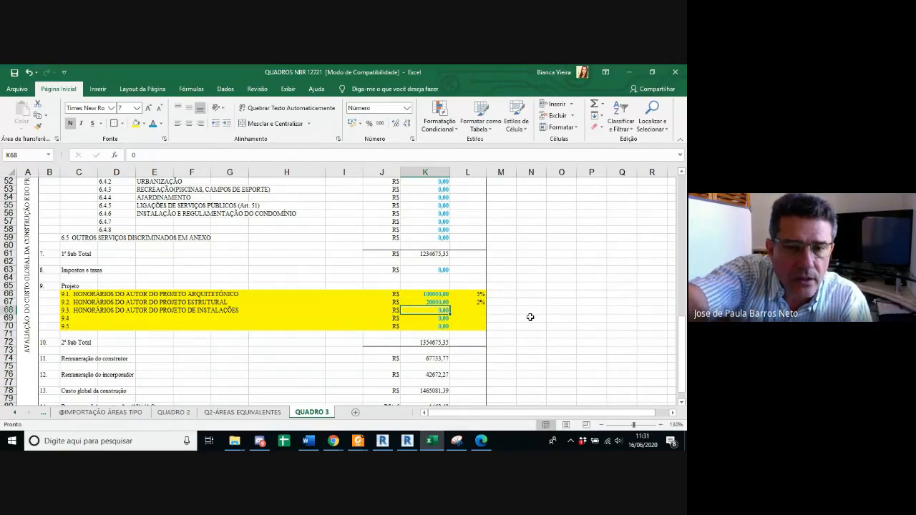
type("20000")
key("Return")
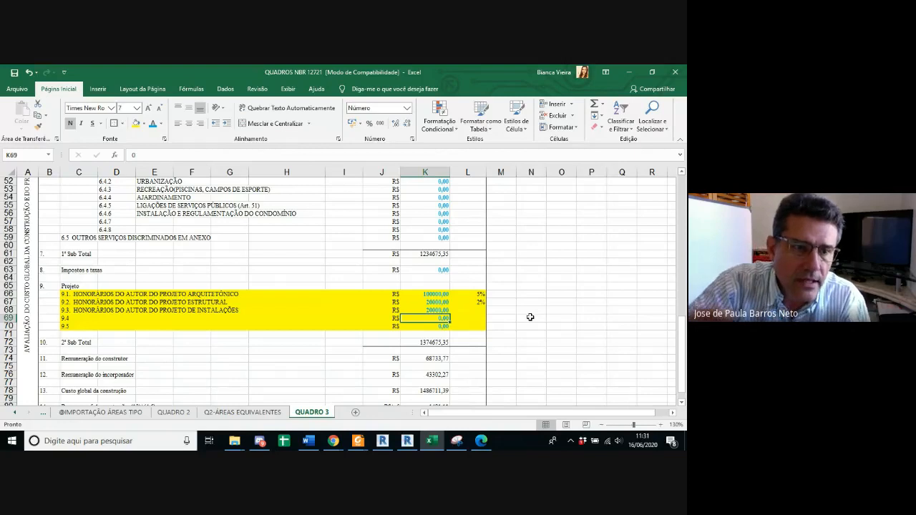
Step: Examine the formulas of the second subtotal in K72 and the builder's remuneration in K74
scroll(530, 317, "down", 1)
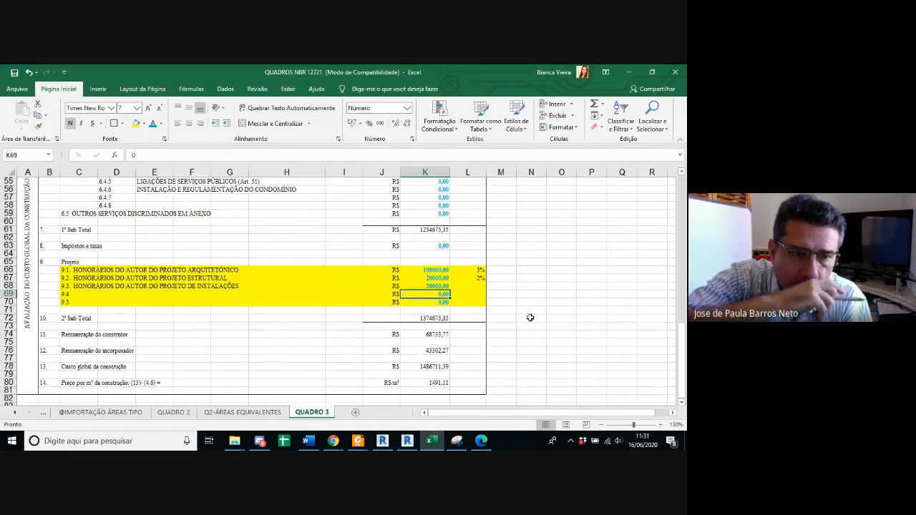
left_click(433, 318)
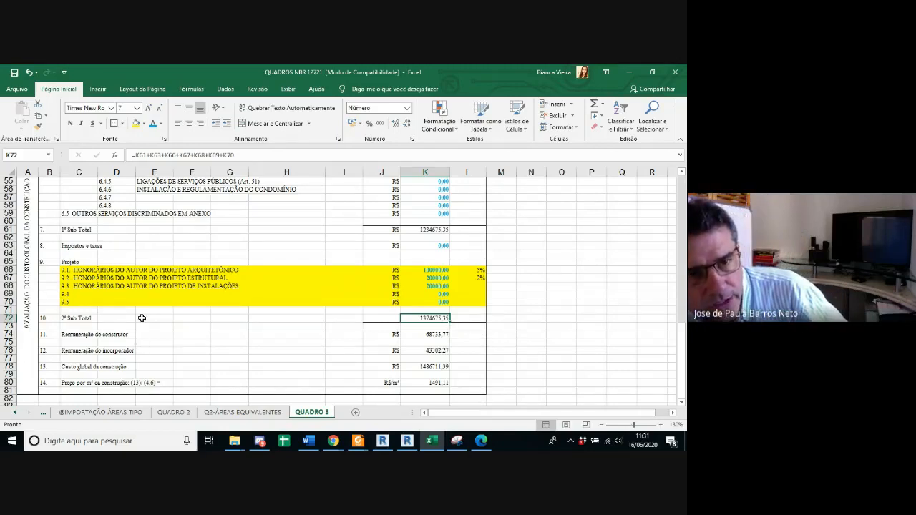
left_click(431, 335)
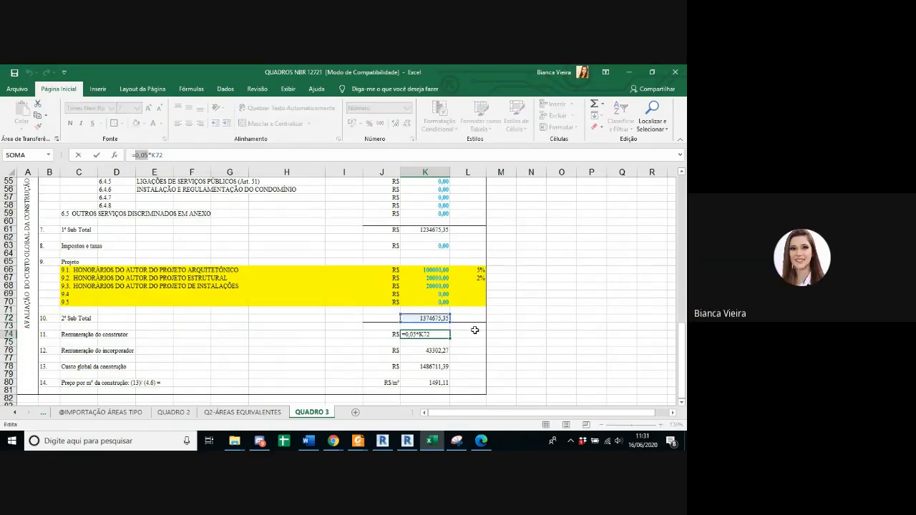
Step: Enter 5% in L74 as the rate beside the item 11 builder's remuneration
left_click(472, 333)
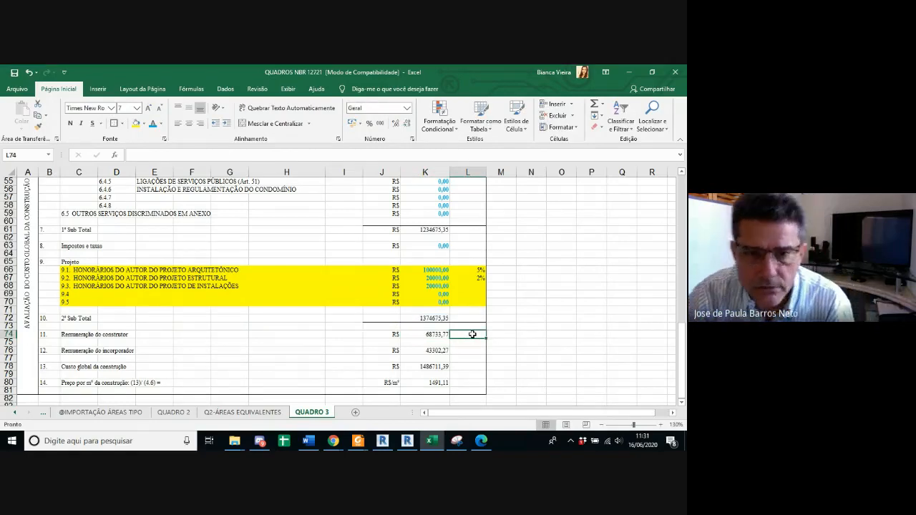
type("5%")
key("Return")
Step: Set the builder's remuneration rate in L74 to 20% and change the K74 formula to =0,2*K72
left_click(426, 334)
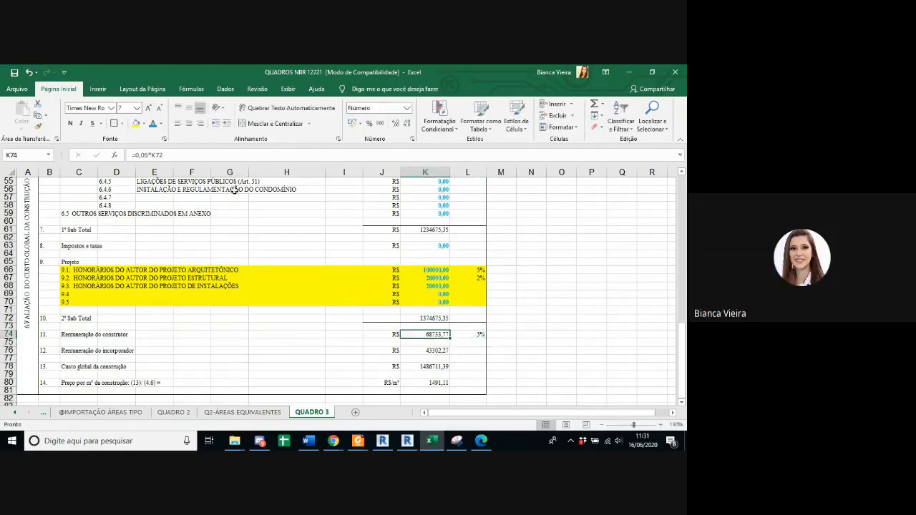
left_click(475, 335)
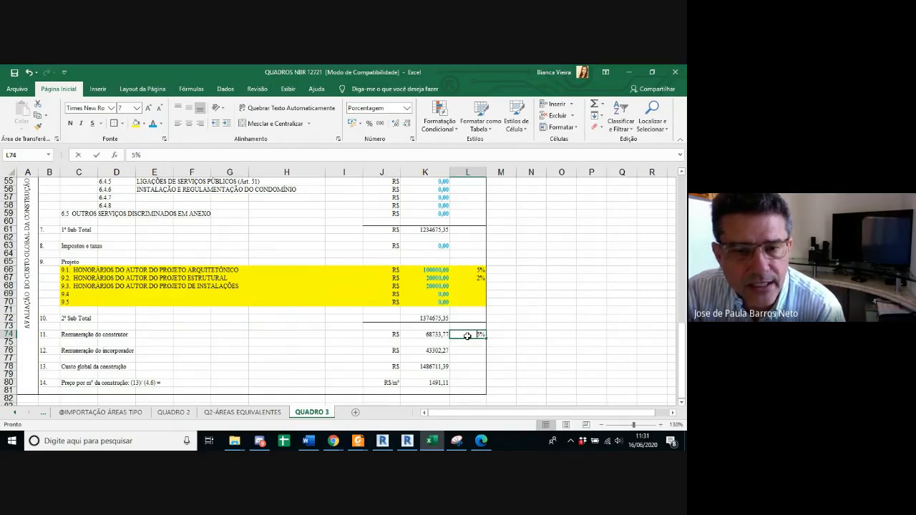
type("20%")
key("Return")
left_click(429, 334)
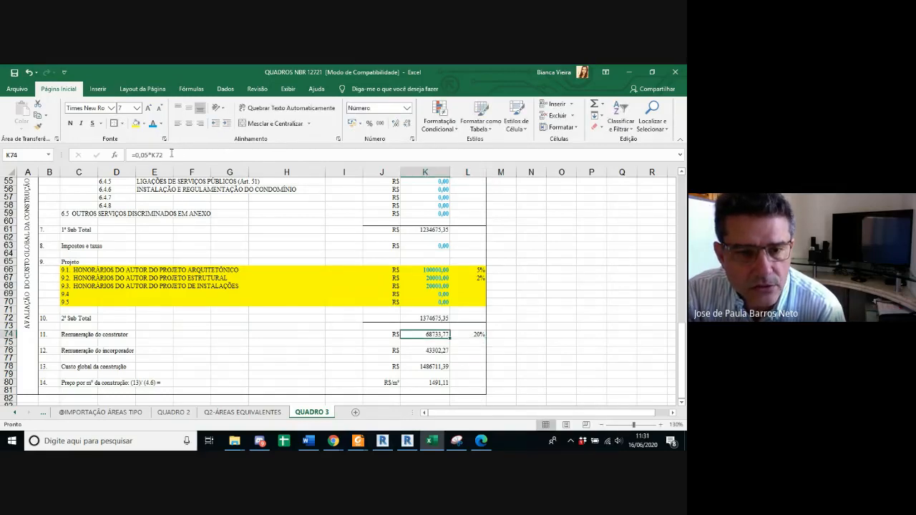
left_click_drag(149, 154, 141, 155)
type("2")
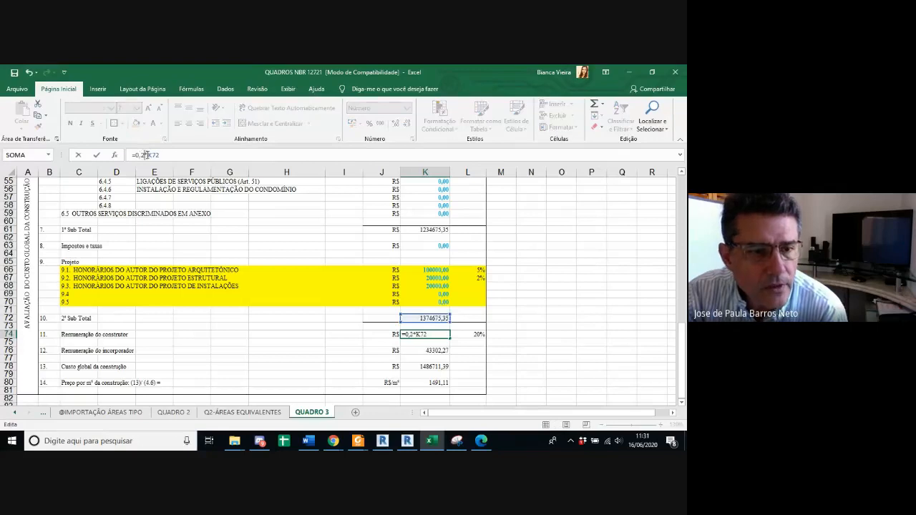
key("Return")
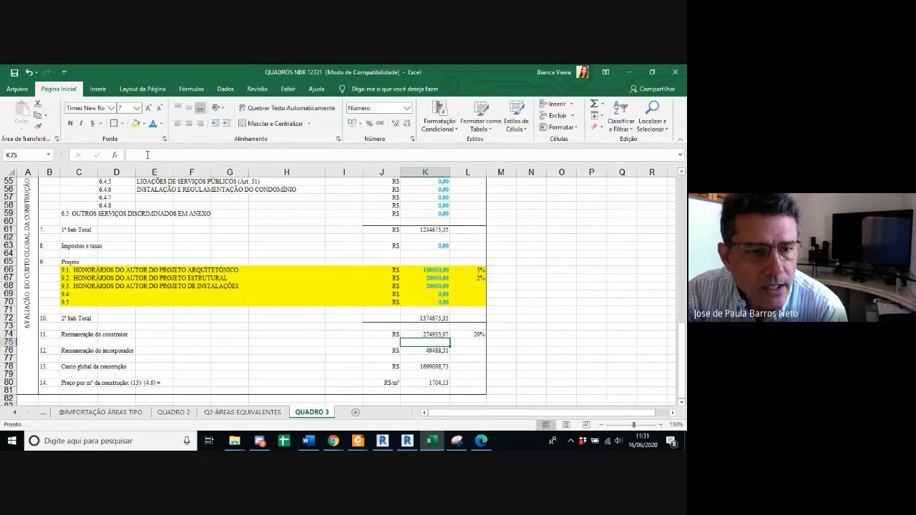
Step: Check the item 12 developer's remuneration formula in K76 and enter 15 beside it in L76
left_click(458, 352)
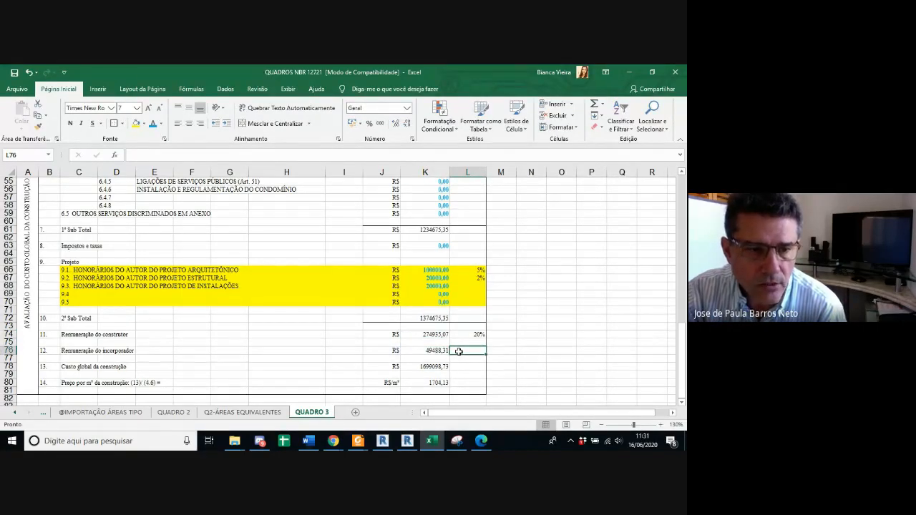
left_click(420, 350)
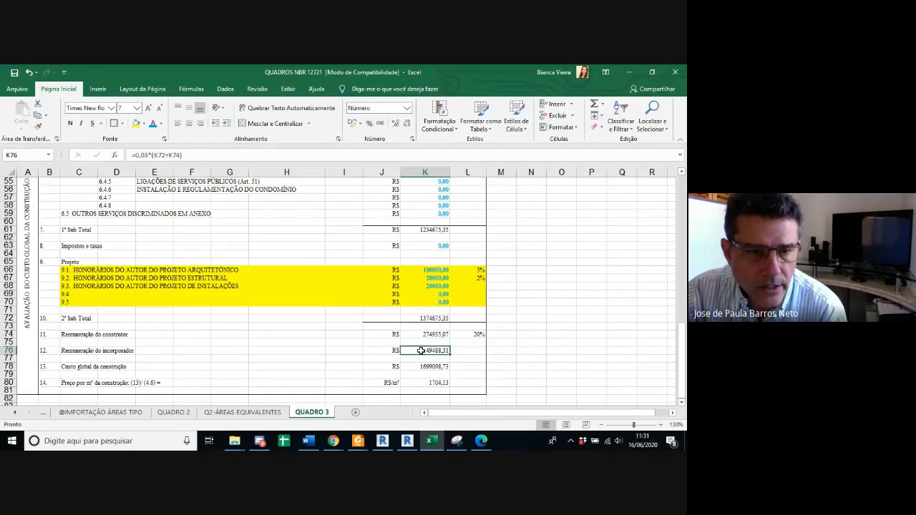
double_click(421, 350)
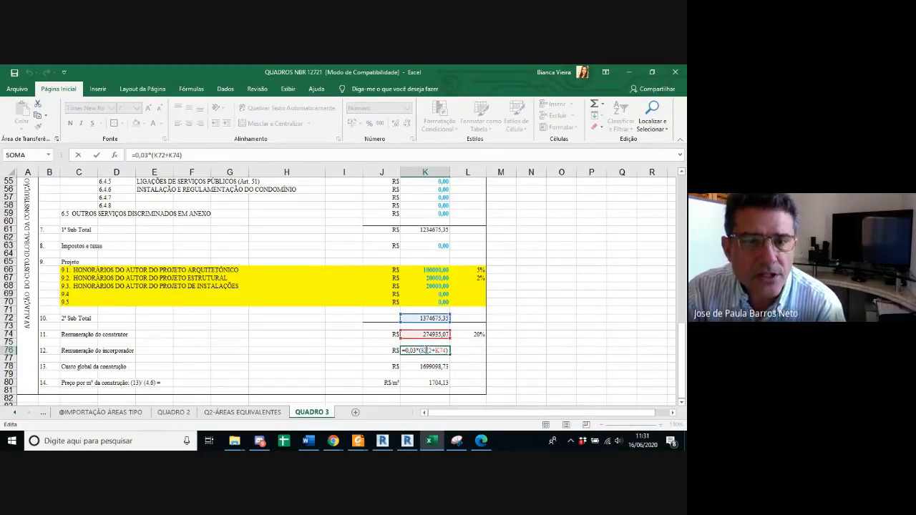
left_click(465, 350)
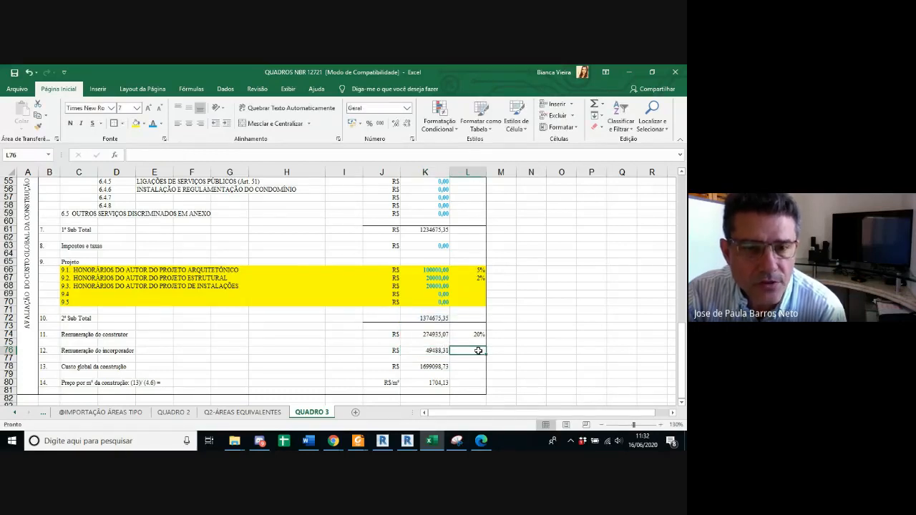
type("15")
key("Return")
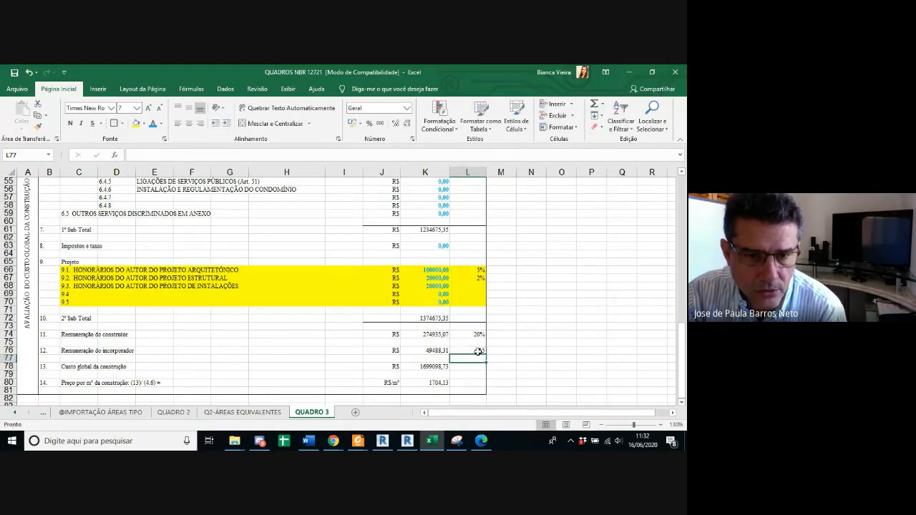
left_click(469, 352)
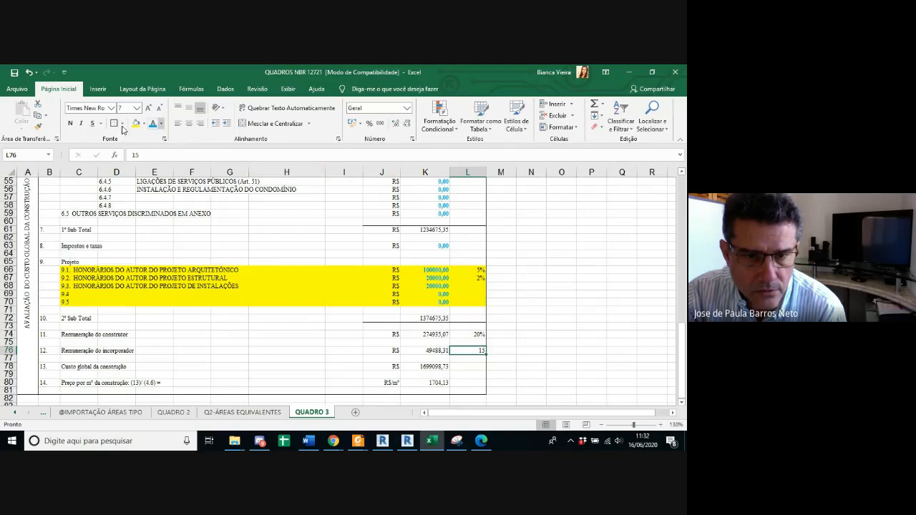
Step: Change the developer's remuneration formula in K76 to =0,15*(K72+K74)
left_click(433, 352)
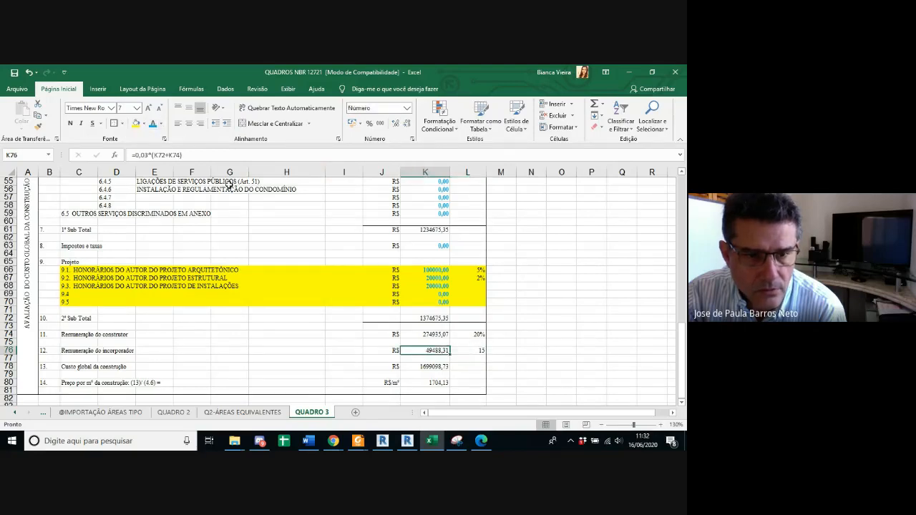
double_click(145, 154)
type("15")
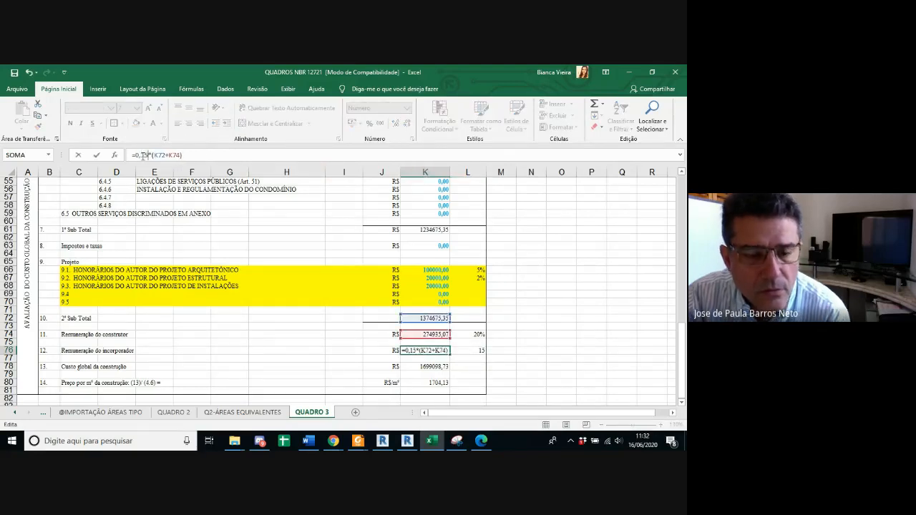
key("Return")
Step: Check the global construction cost formula in K78 and highlight that cell with a yellow fill
scroll(463, 343, "down", 2)
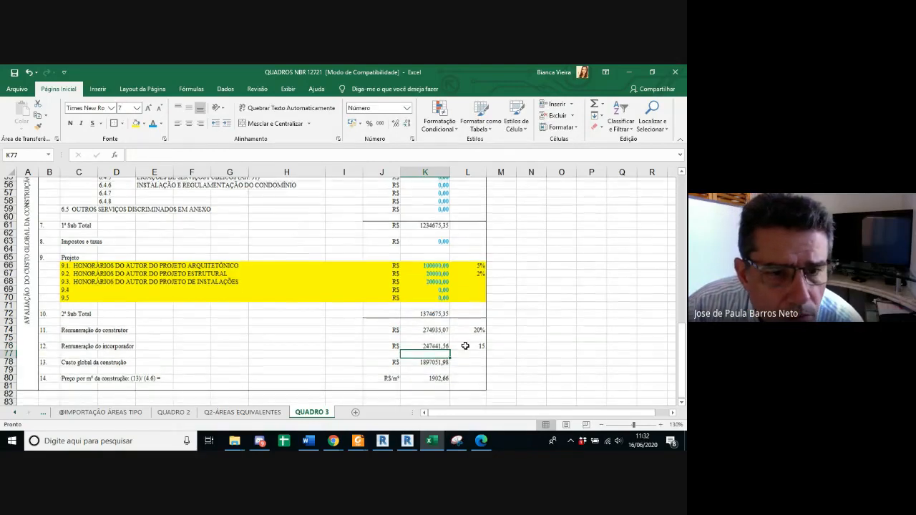
left_click(440, 344)
left_click(468, 343)
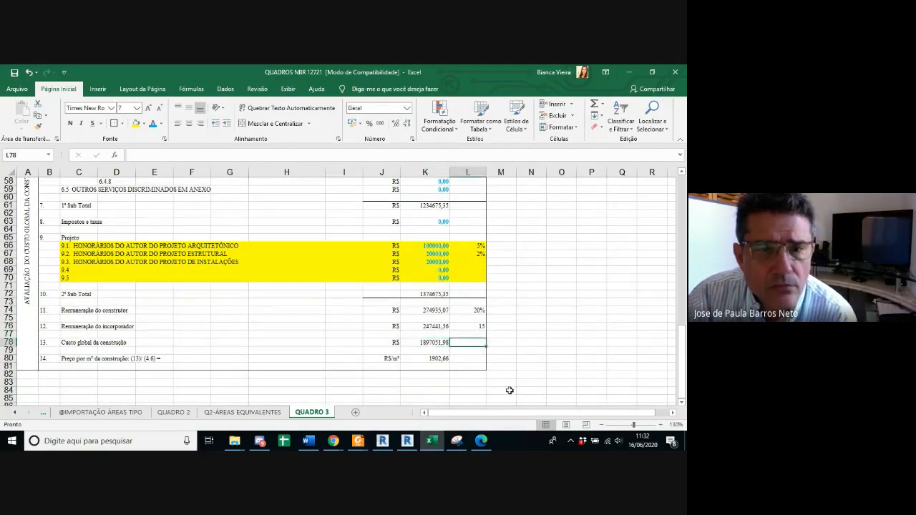
left_click(427, 341)
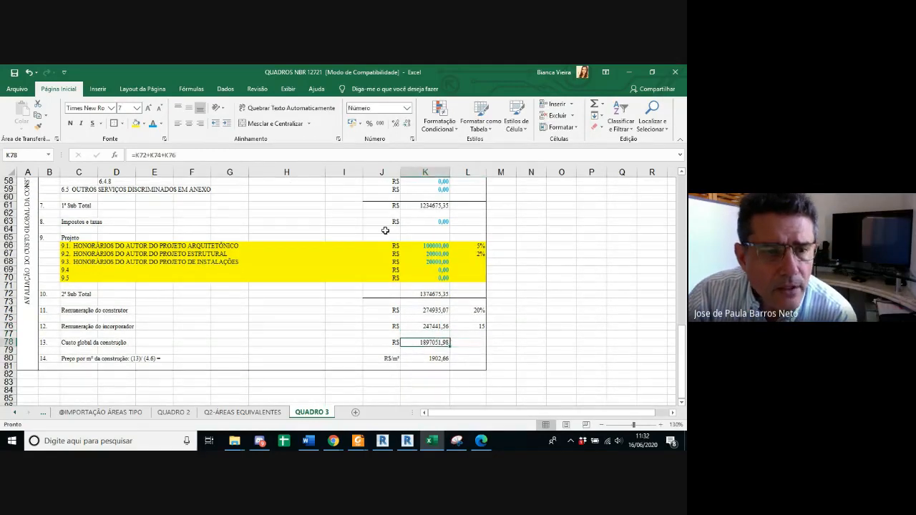
left_click(241, 156)
key("Return")
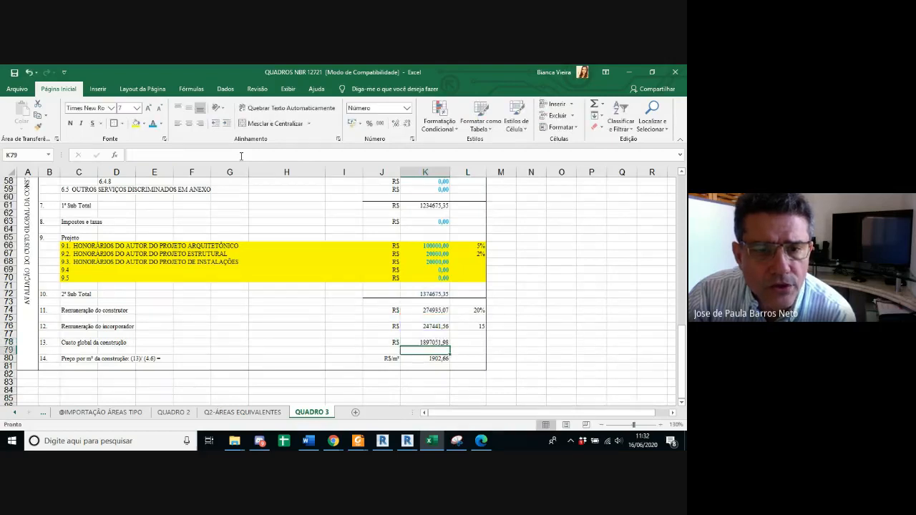
left_click(420, 341)
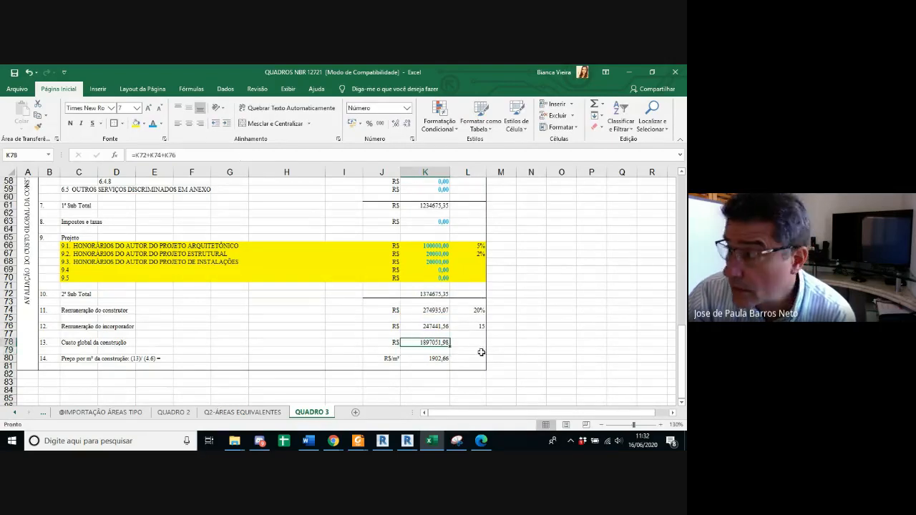
left_click(135, 123)
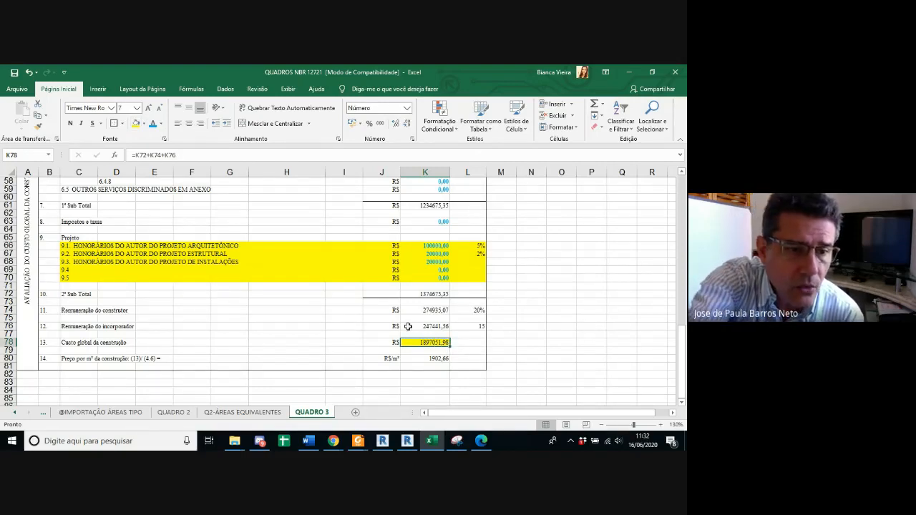
Step: Try the Moeda and Contábil number formats on the global construction cost in K78, and undo both
left_click(406, 108)
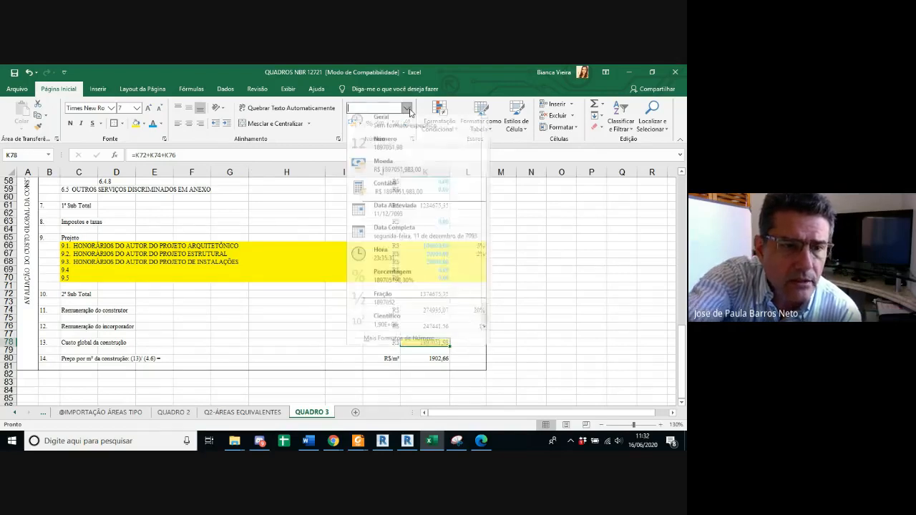
left_click(406, 171)
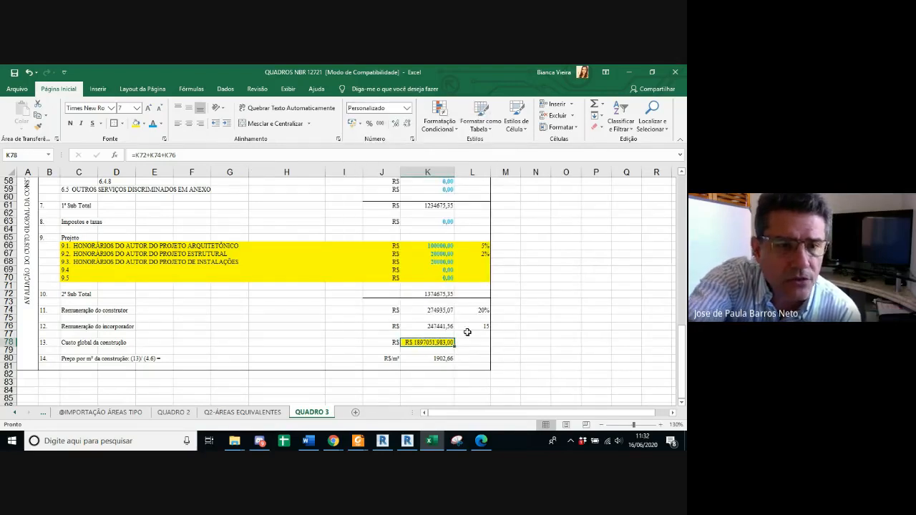
left_click(407, 108)
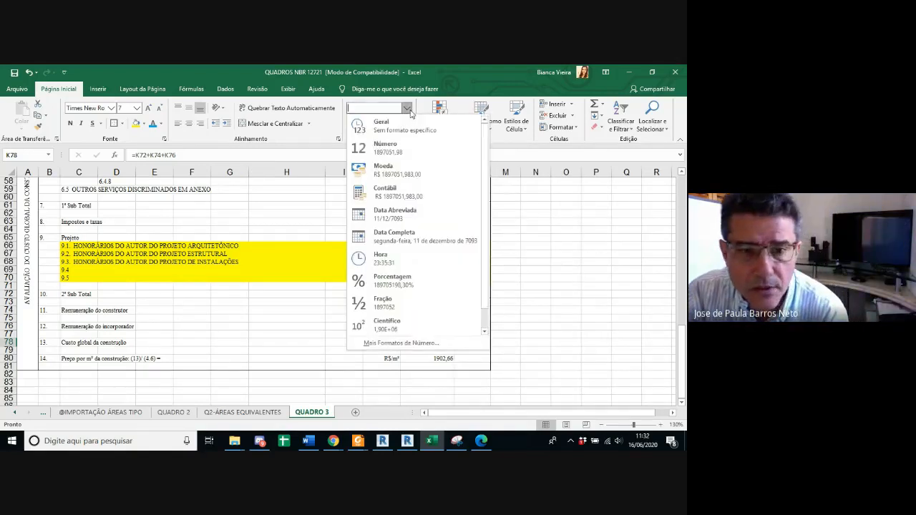
left_click(404, 167)
left_click(407, 108)
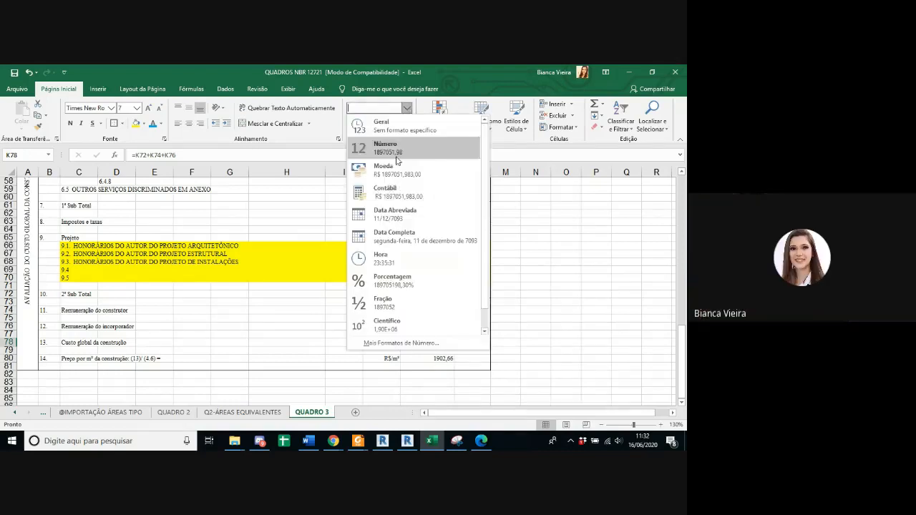
left_click(398, 199)
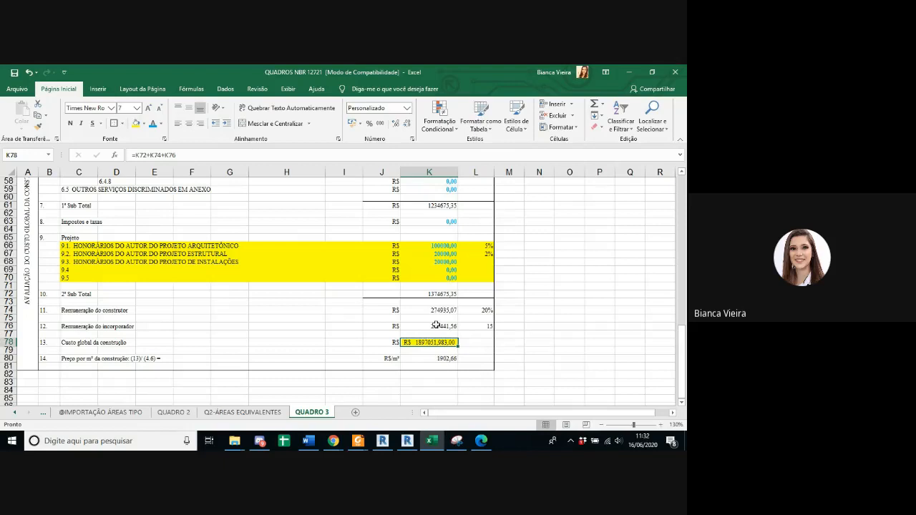
key("ctrl+z")
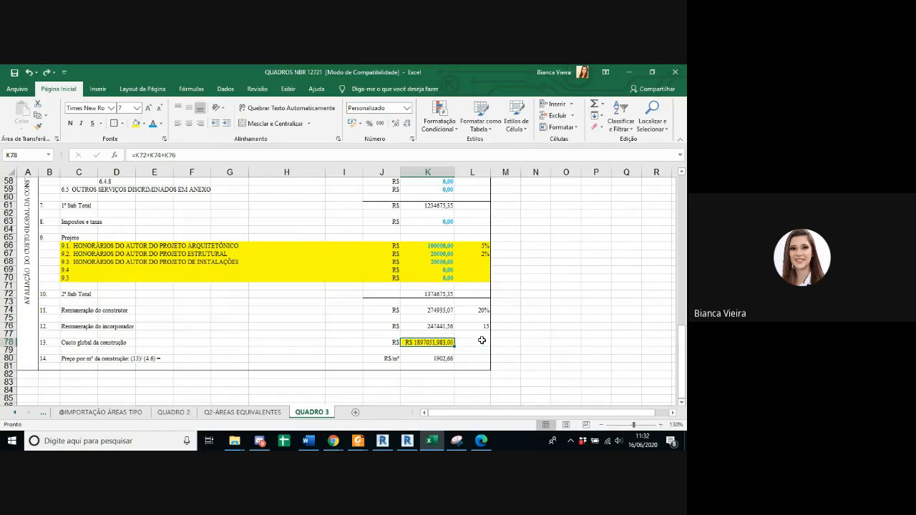
key("ctrl+z")
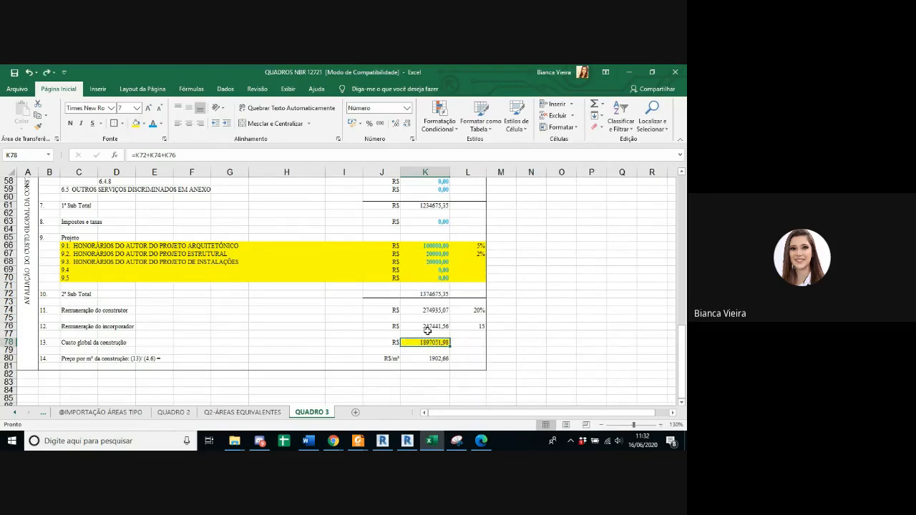
Step: Examine how the basic cost in K33, the first subtotal in K61 and the second subtotal in K72 are built up from their items
scroll(427, 306, "up", 1)
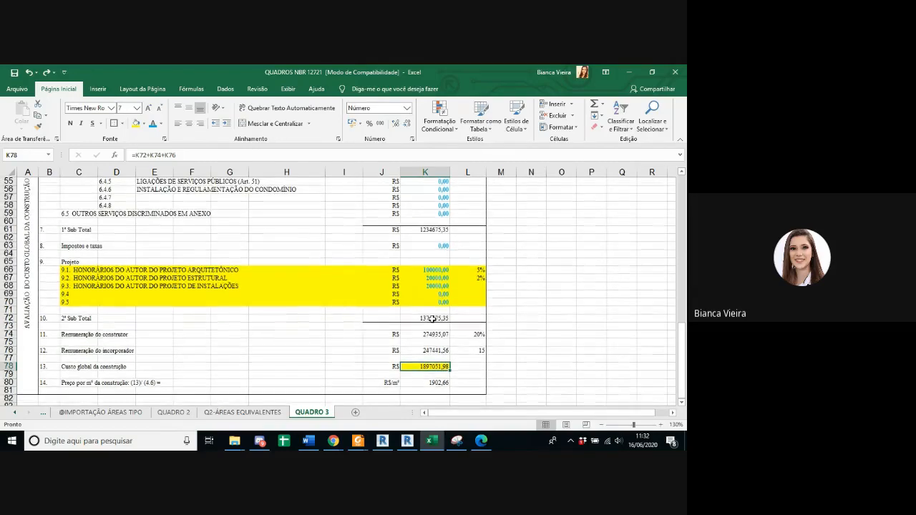
left_click(433, 319)
scroll(443, 320, "up", 5)
scroll(444, 319, "up", 10)
scroll(429, 315, "down", 3)
left_click(427, 299)
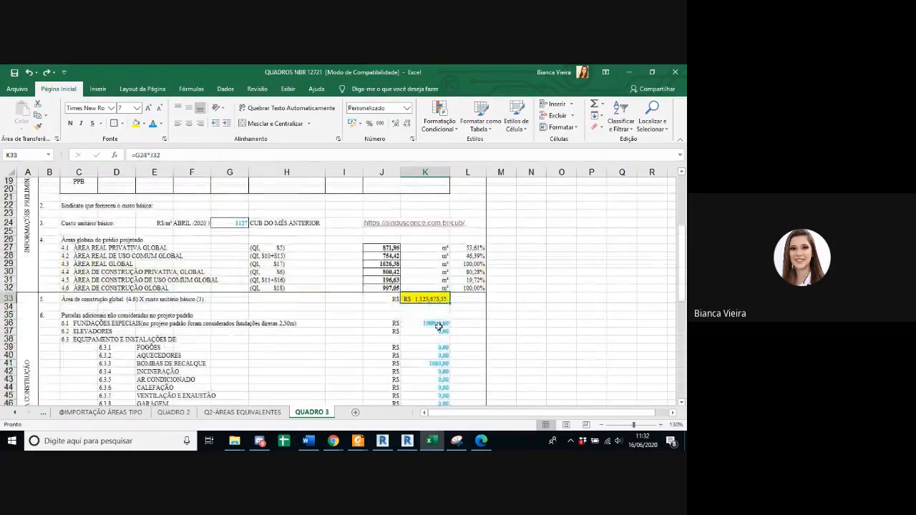
scroll(398, 308, "down", 8)
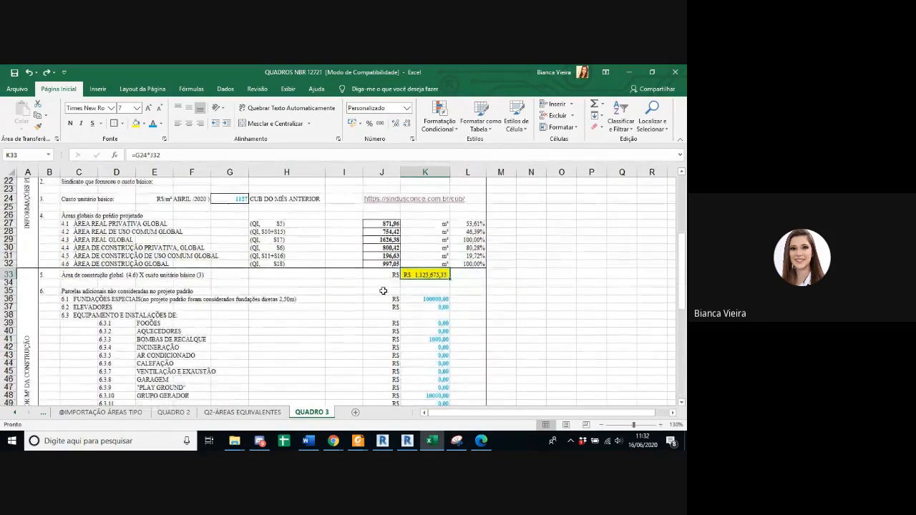
left_click(427, 326)
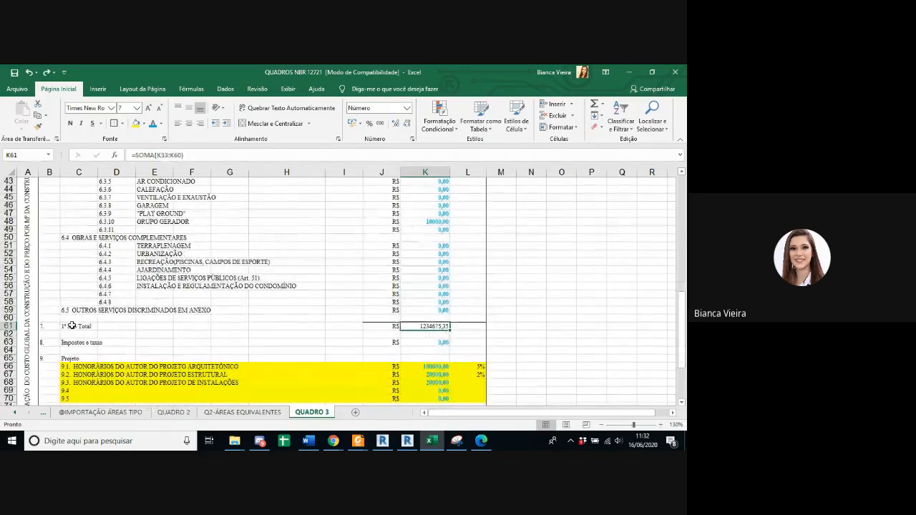
scroll(197, 339, "up", 6)
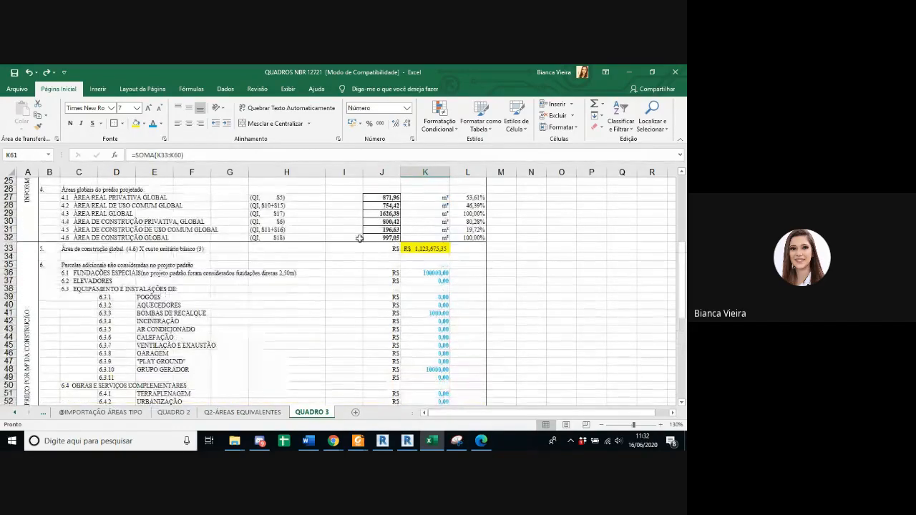
scroll(437, 262, "down", 3)
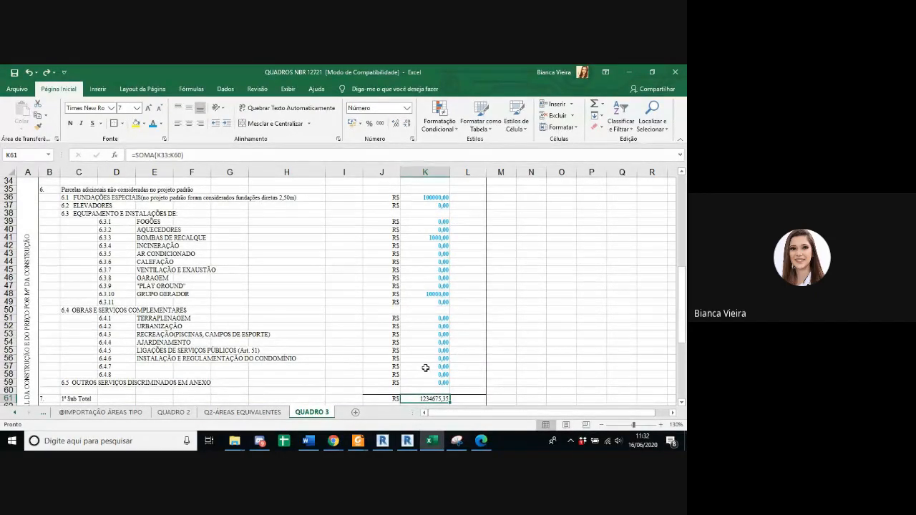
scroll(425, 368, "down", 6)
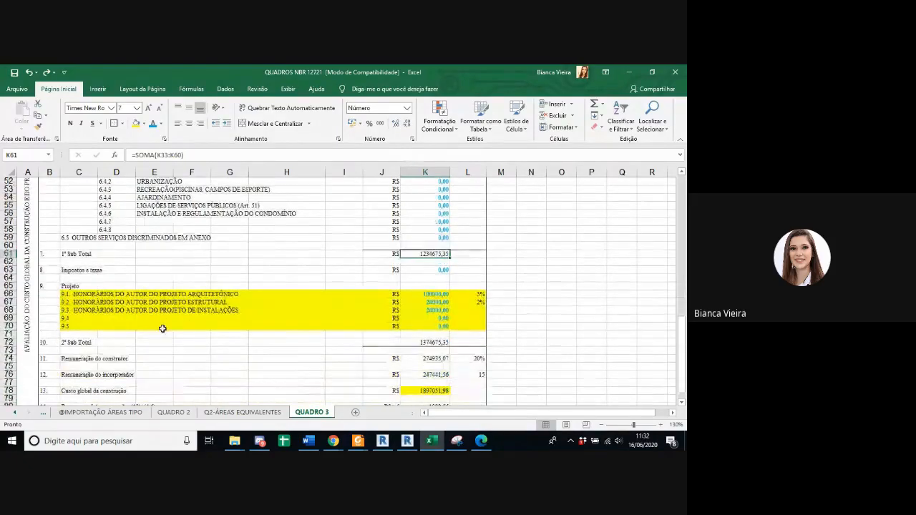
scroll(116, 254, "down", 2)
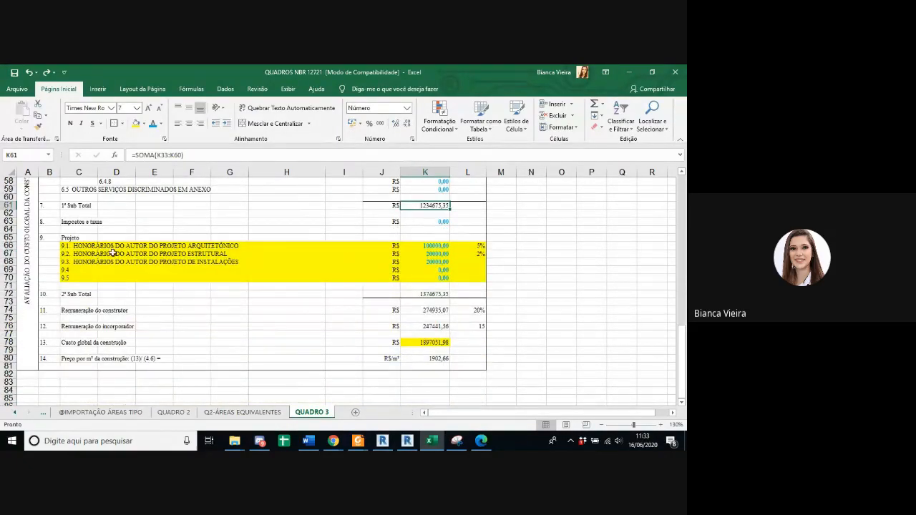
left_click(435, 295)
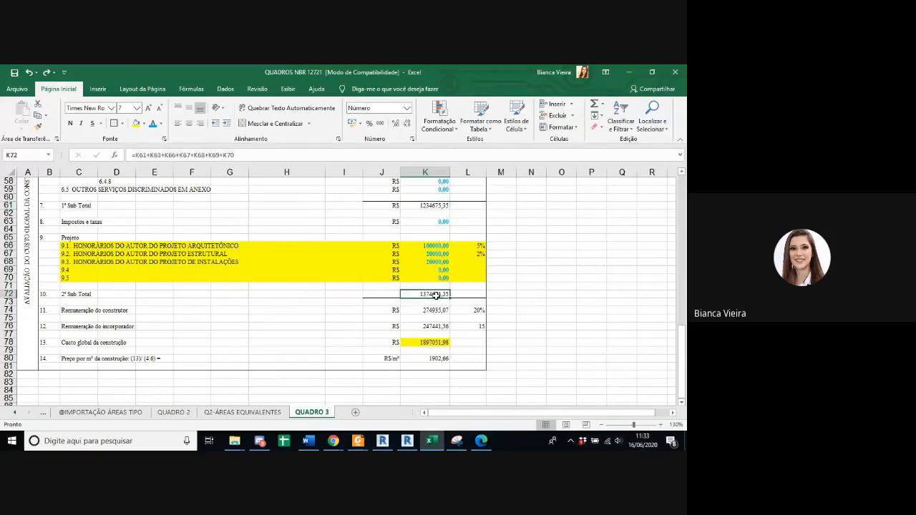
Step: Examine the formulas behind the second subtotal in K72, the builder's remuneration in K74 and the developer's remuneration in K76
double_click(436, 294)
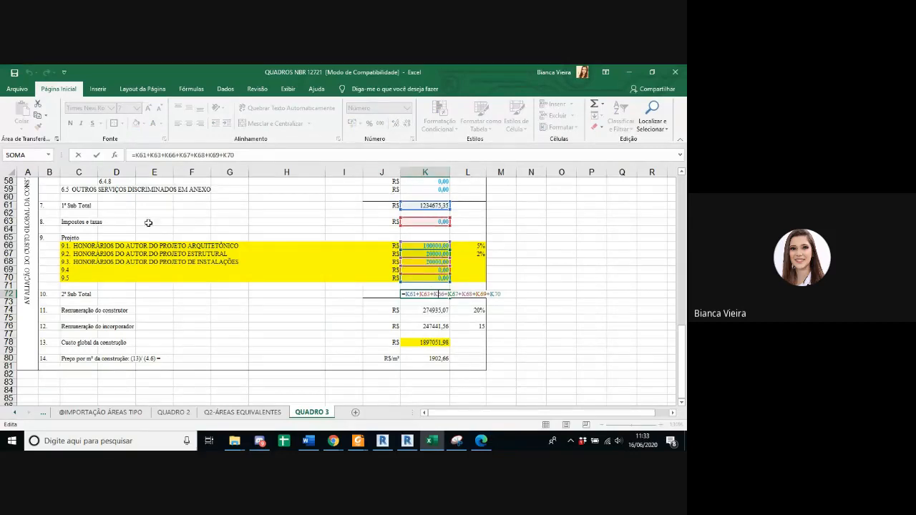
key("ctrl+Return")
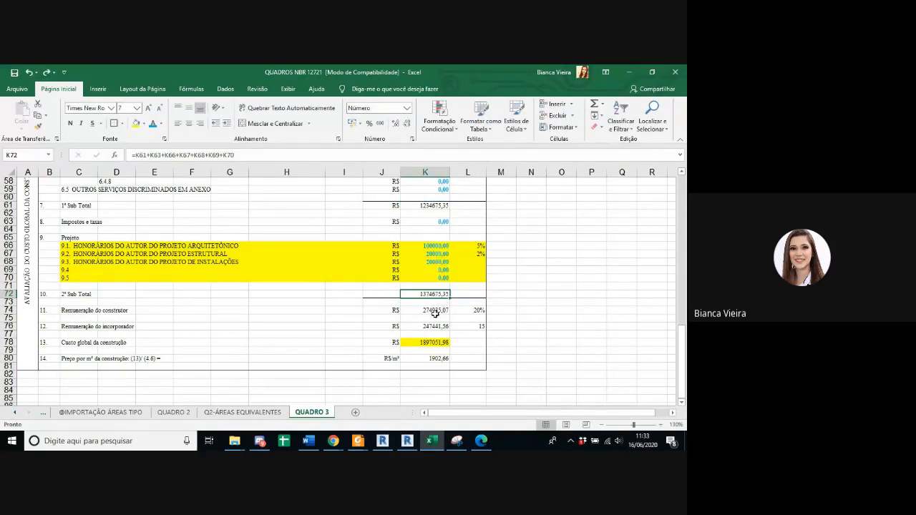
left_click(435, 311)
left_click(435, 326)
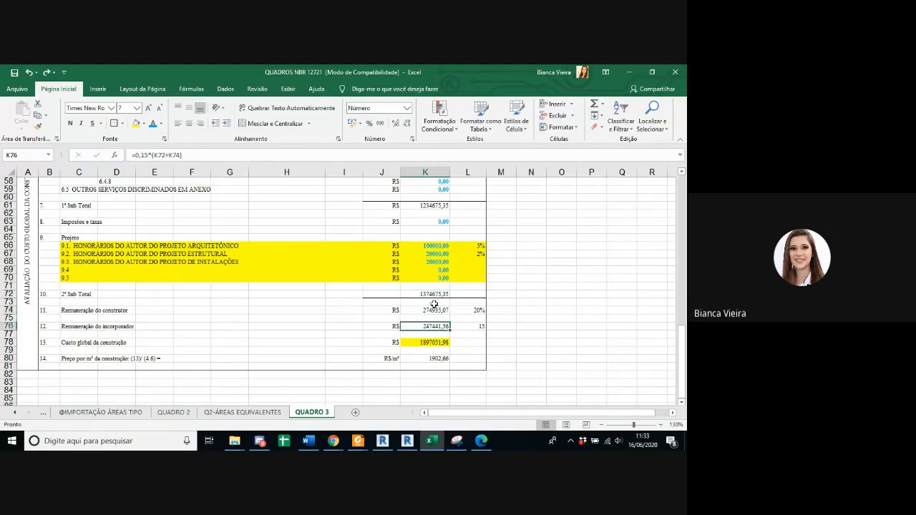
double_click(422, 310)
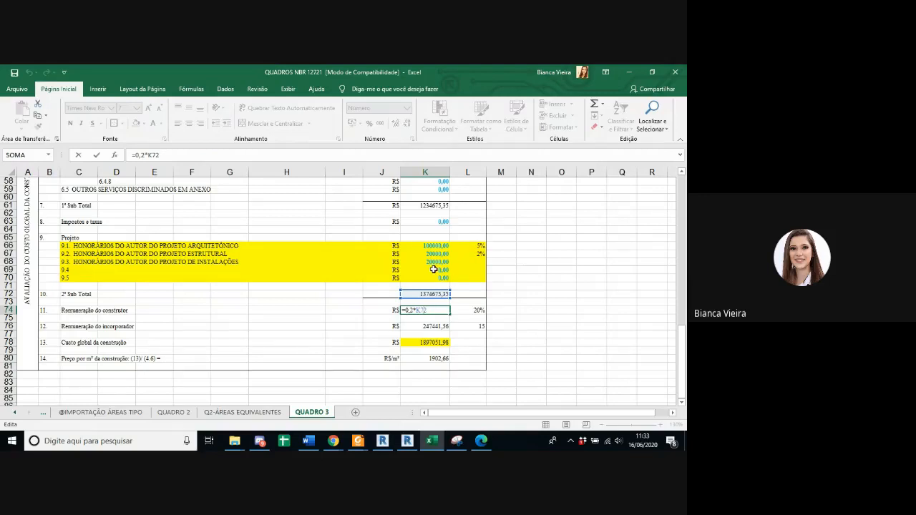
key("Escape")
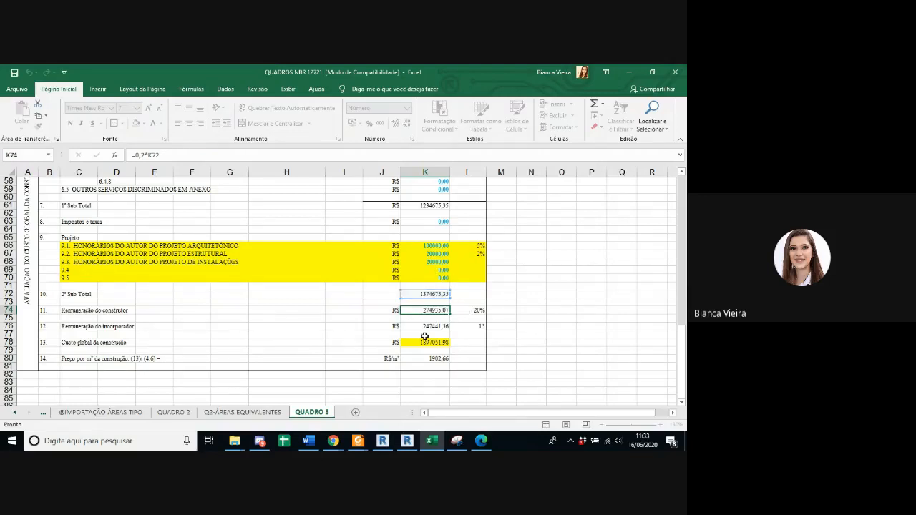
left_click(427, 326)
key("F2")
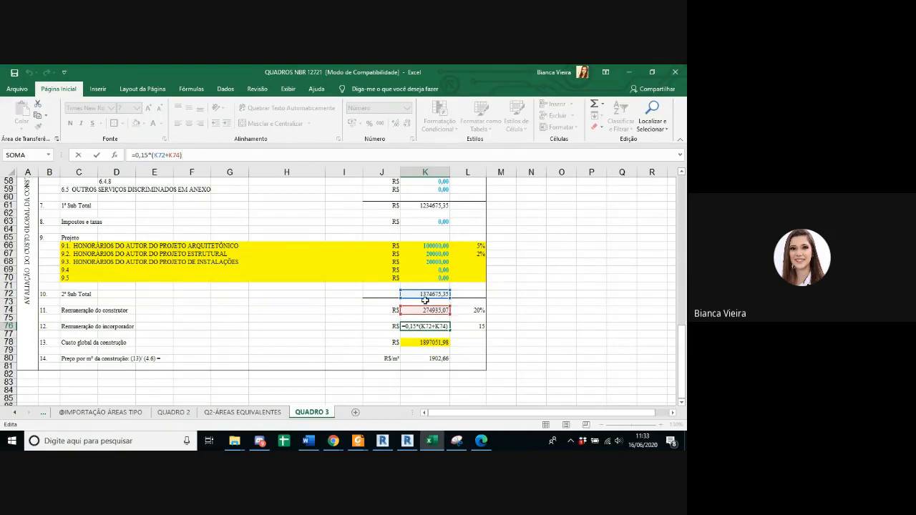
key("ctrl+Return")
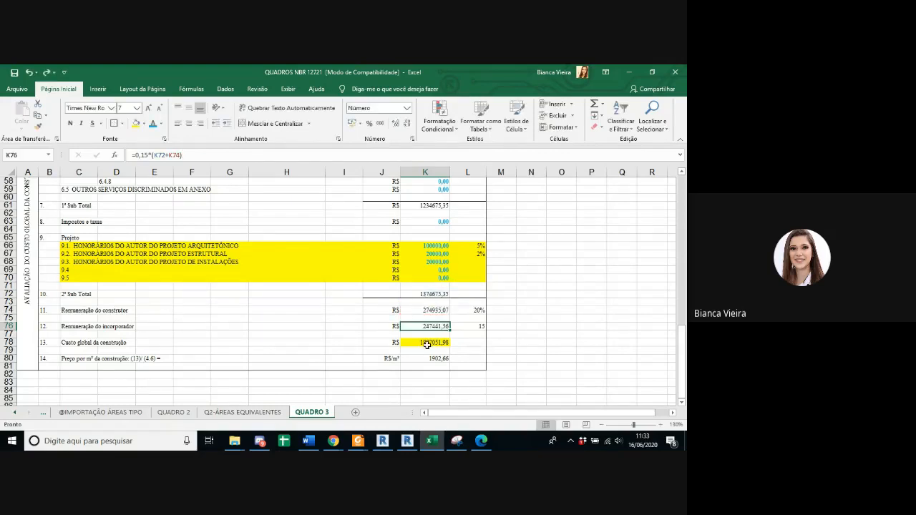
Step: Check which cells the global construction cost formula in K78 adds together
left_click(426, 344)
left_click(310, 159)
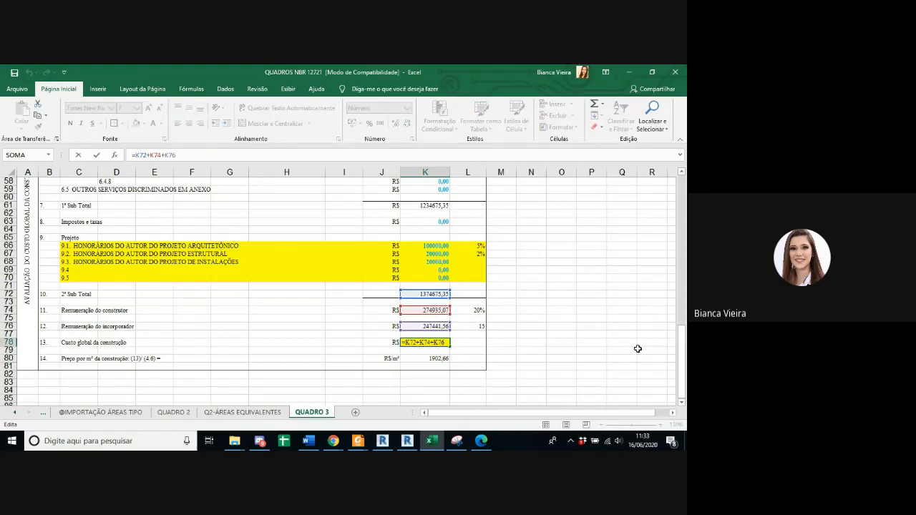
key("Return")
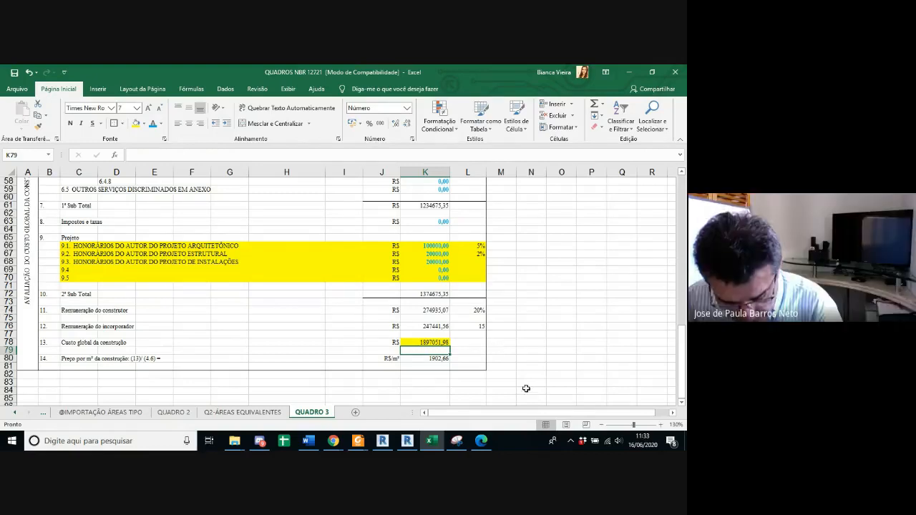
Step: Inspect the formula for the construction price per square metre in K80
left_click(445, 359)
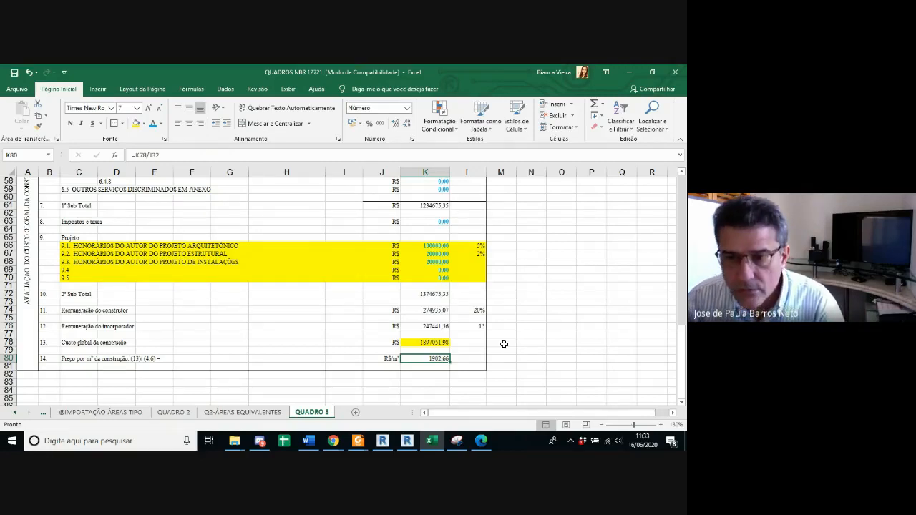
left_click(349, 154)
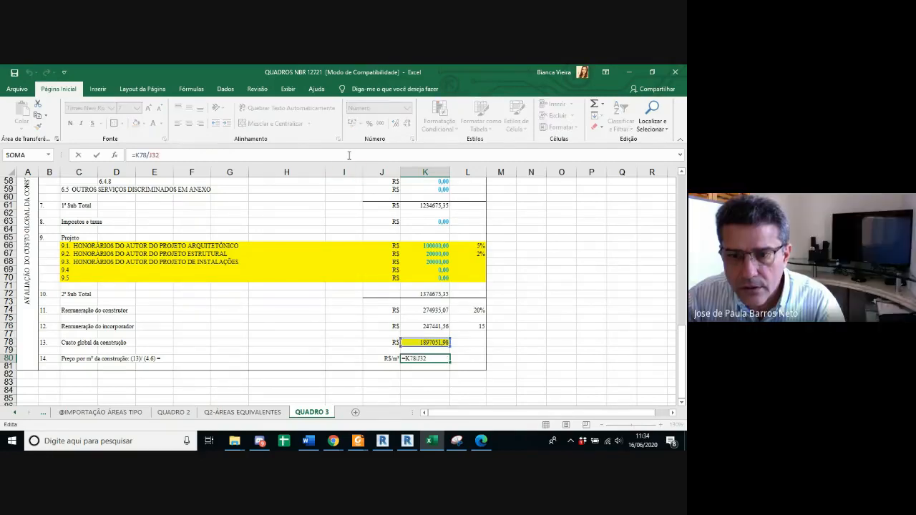
key("Return")
left_click(437, 358)
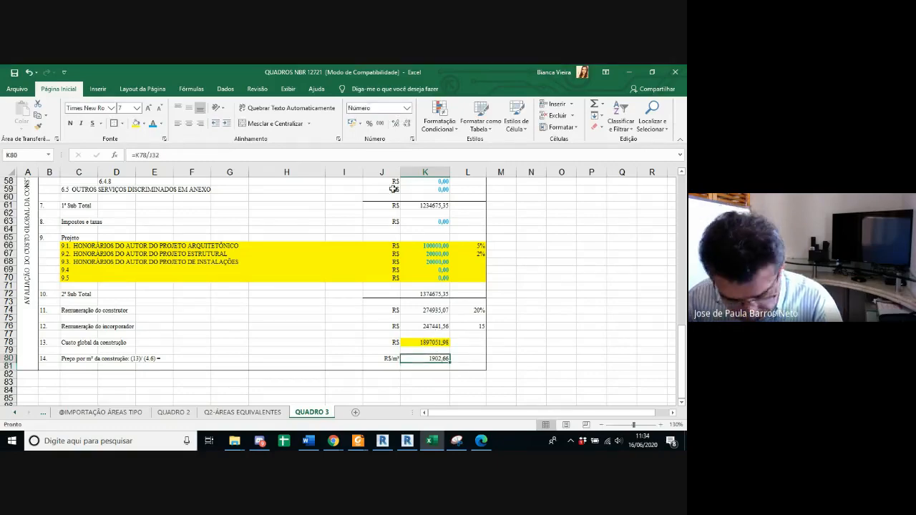
left_click(382, 155)
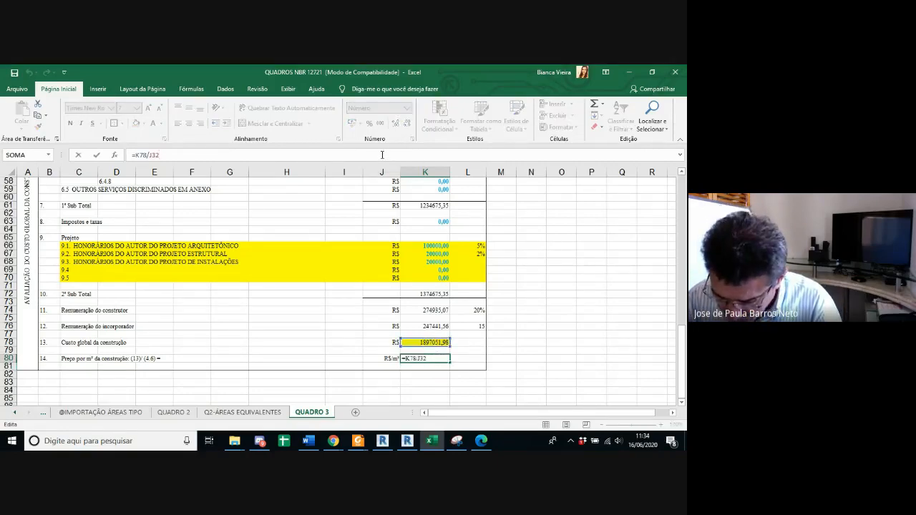
scroll(582, 283, "up", 15)
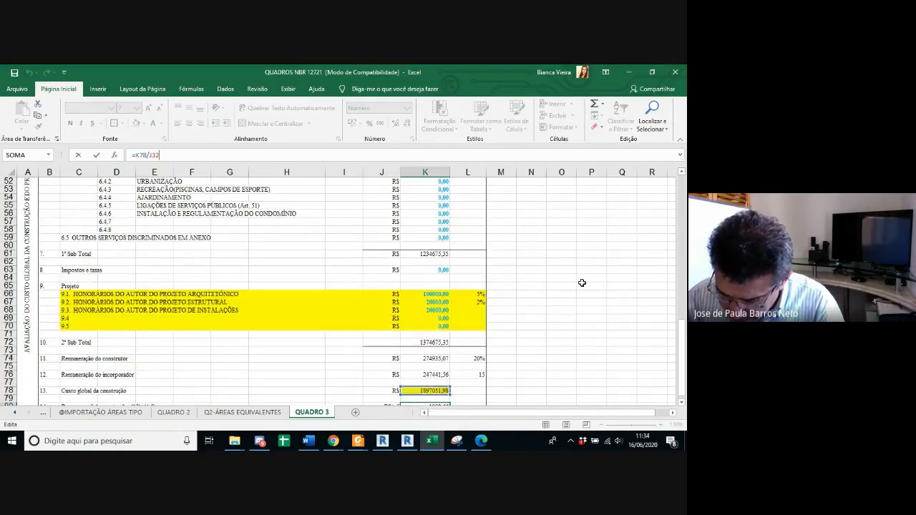
scroll(582, 283, "down", 9)
scroll(582, 283, "down", 8)
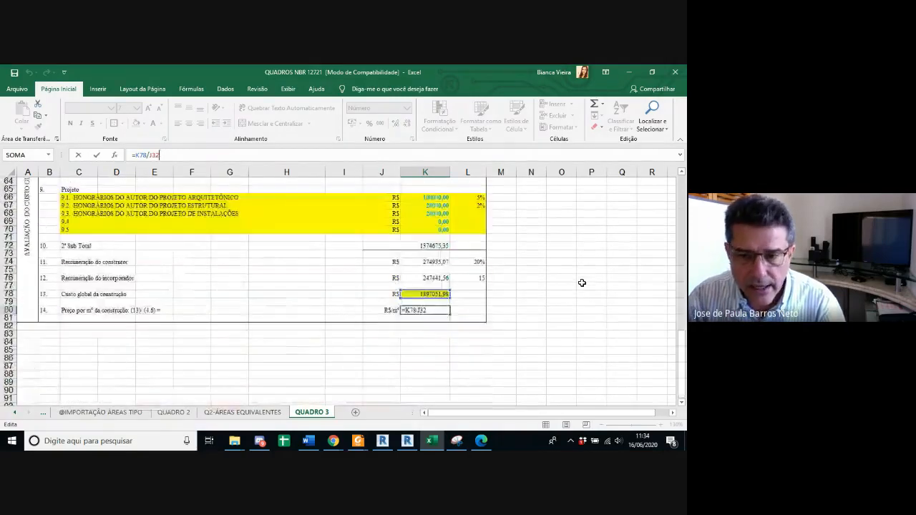
key("Return")
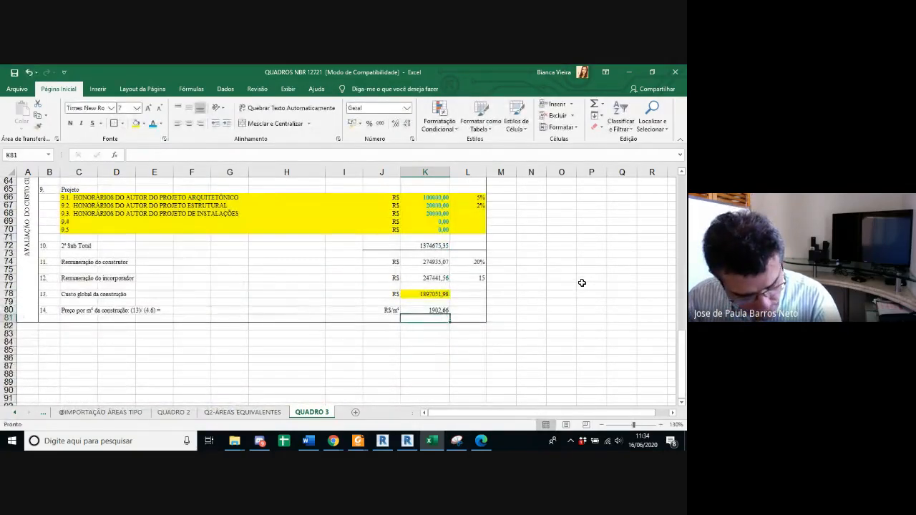
left_click(439, 311)
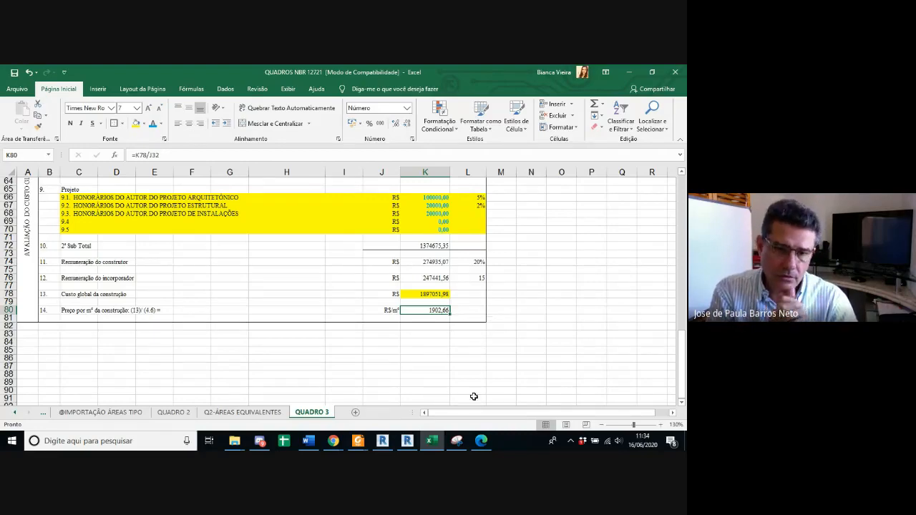
Step: Trace the price per square metre in K80 back to the global construction area in J32 and the global cost in K78
scroll(468, 380, "up", 12)
scroll(467, 380, "up", 3)
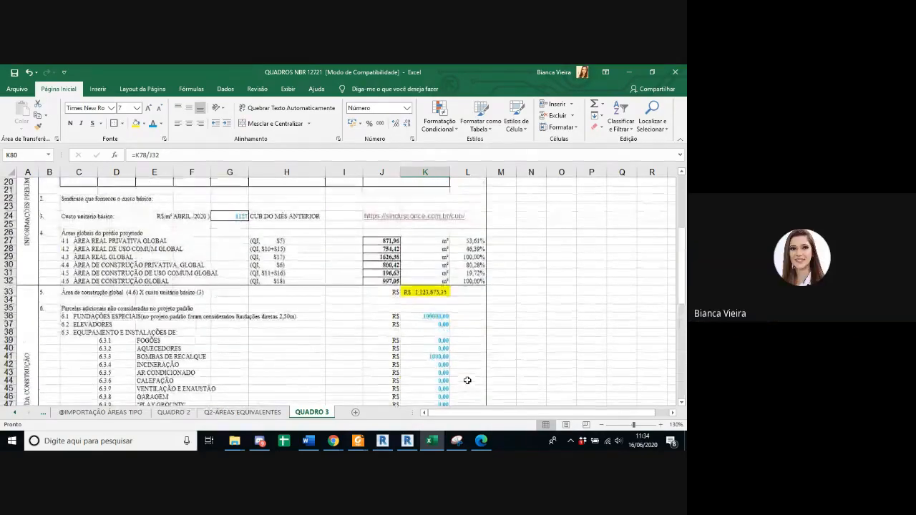
scroll(465, 379, "down", 14)
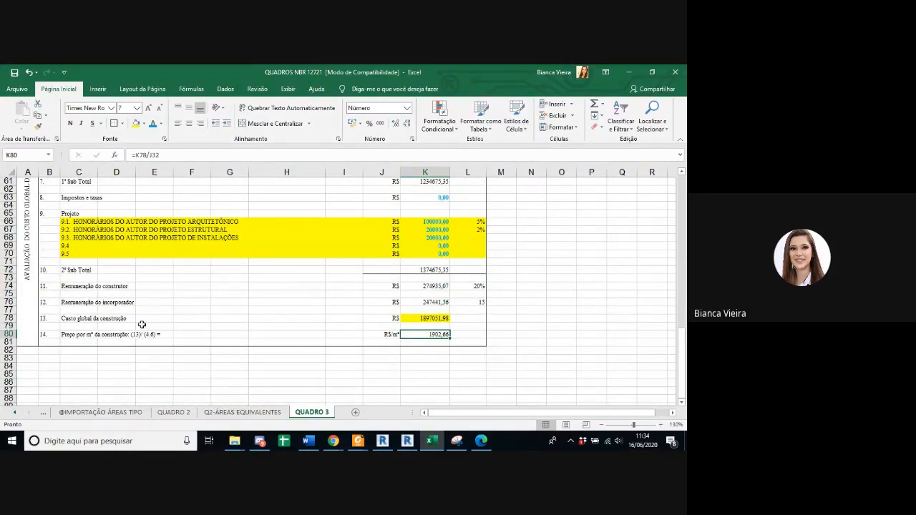
scroll(237, 353, "up", 15)
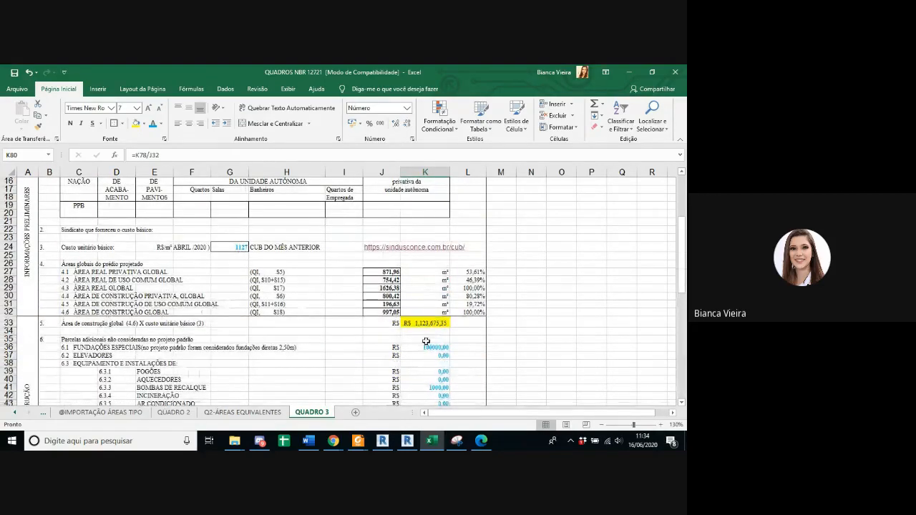
scroll(317, 296, "down", 13)
scroll(499, 362, "down", 3)
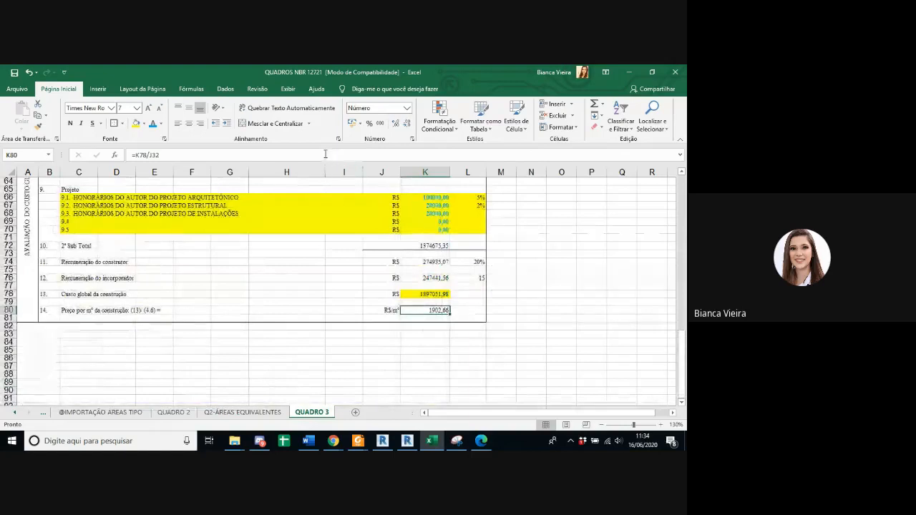
key("F2")
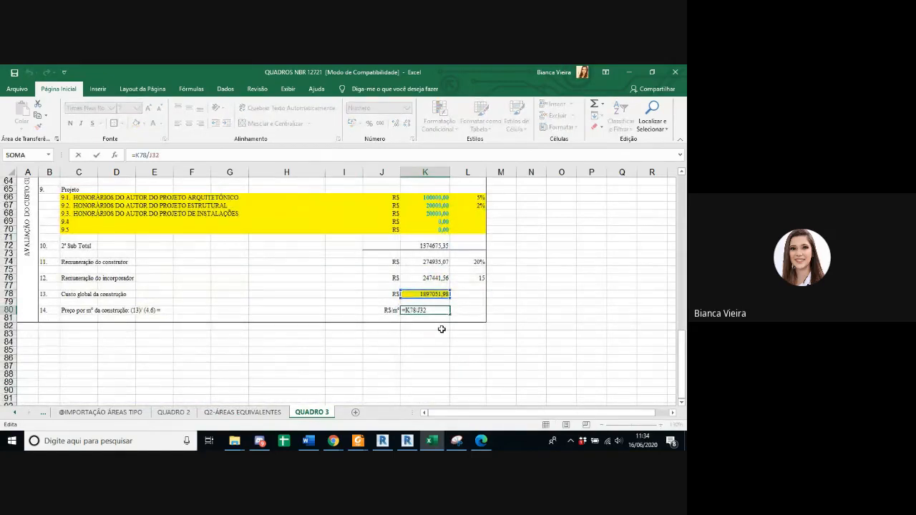
left_click(441, 295)
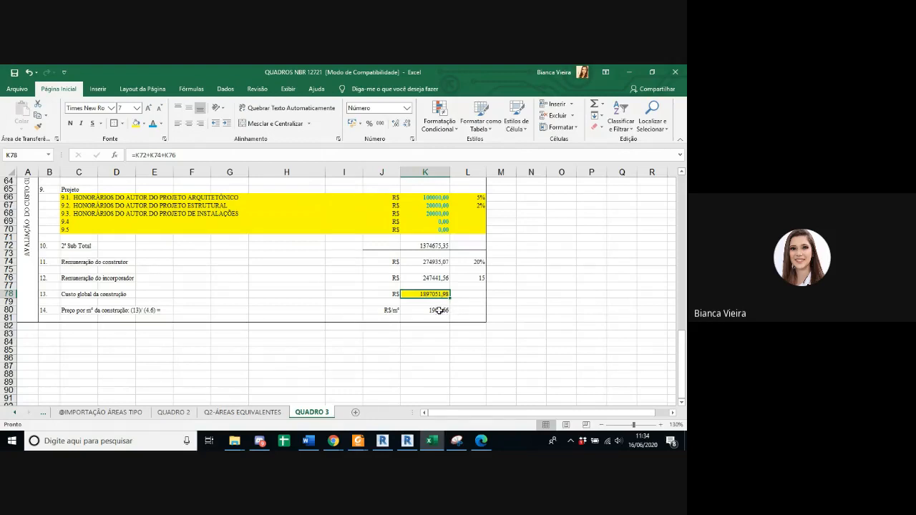
left_click(439, 311)
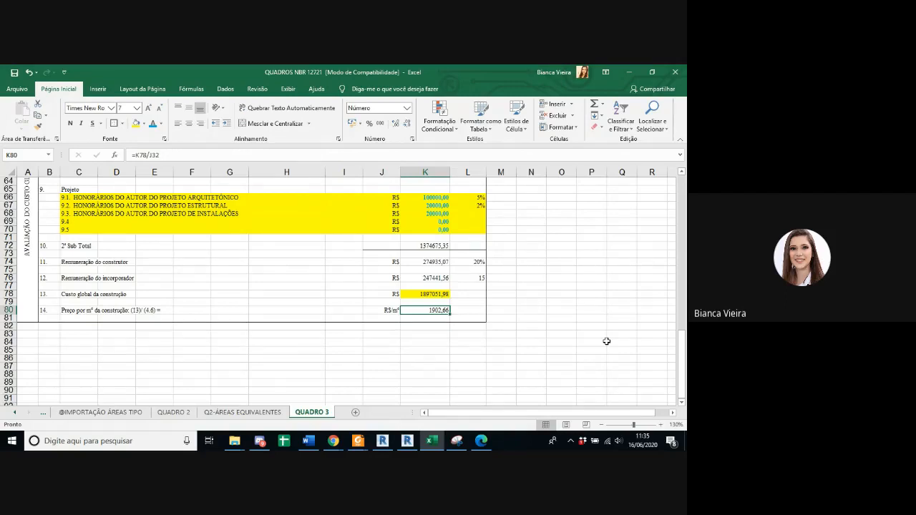
key("F2")
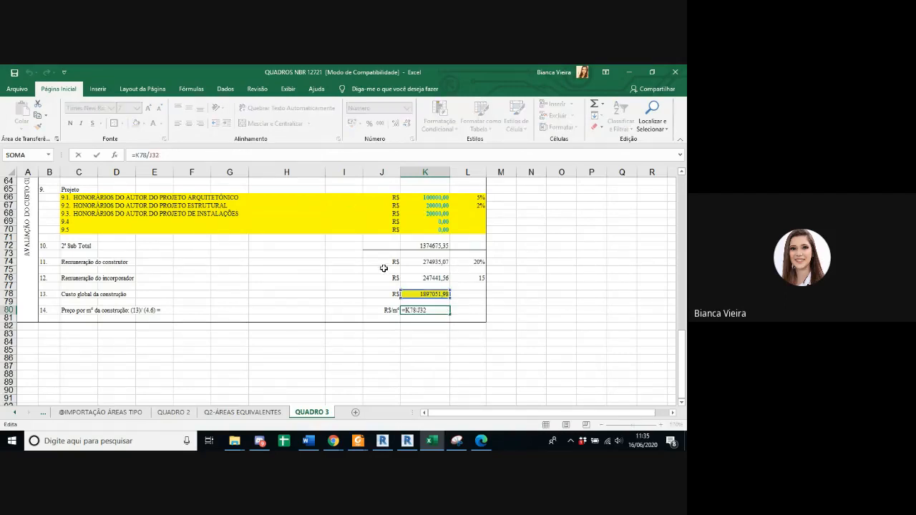
key("Escape")
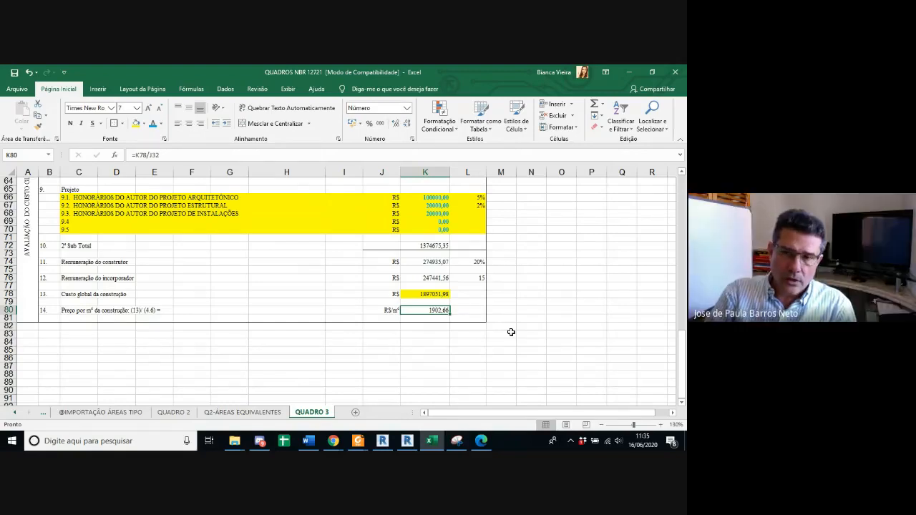
Step: Switch to the Revit model and open the sheet 1 - QUADROS NBR
left_click(336, 443)
mouse_move(373, 406)
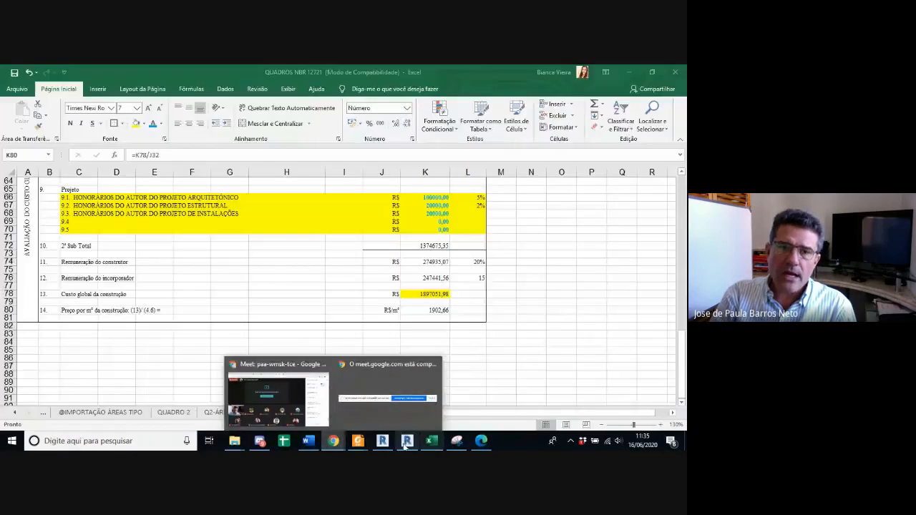
left_click(407, 442)
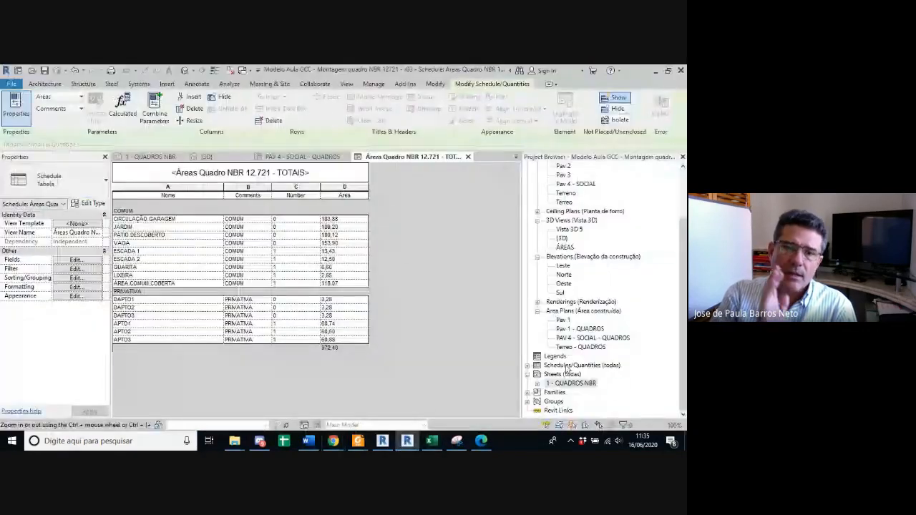
double_click(577, 384)
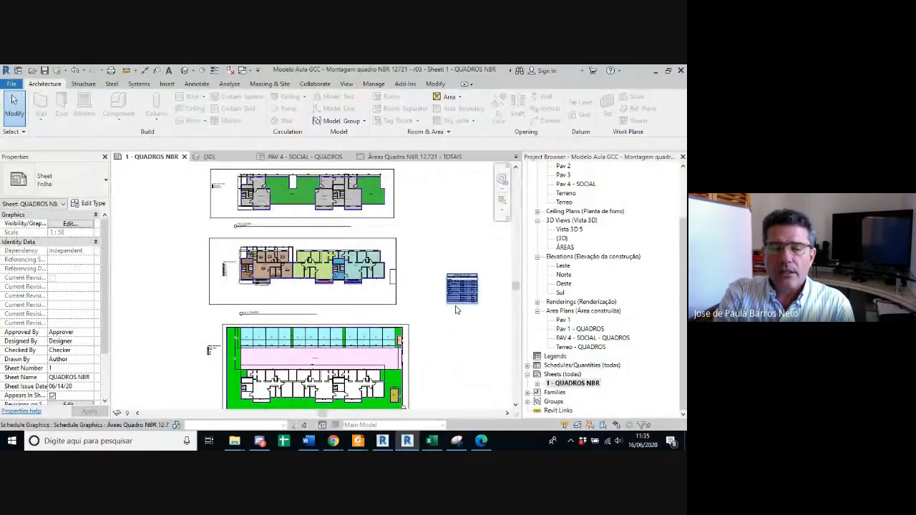
left_click(283, 317)
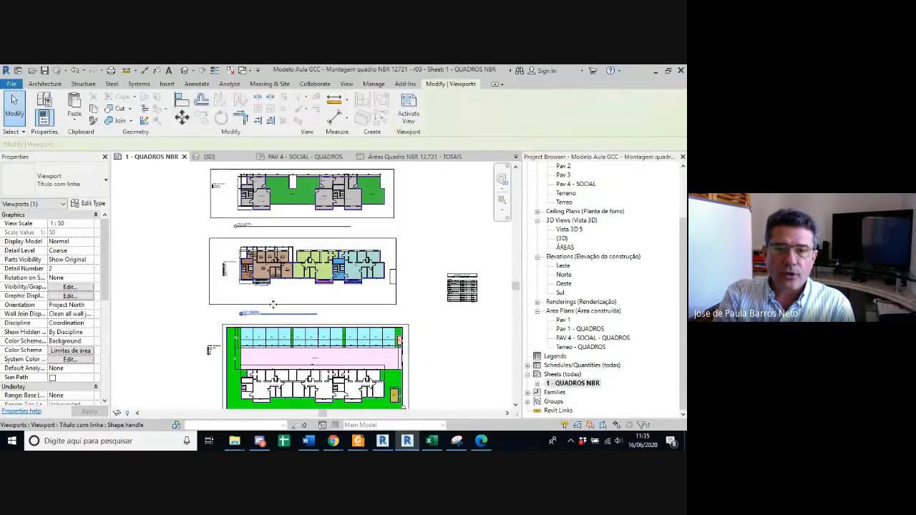
left_click(445, 329)
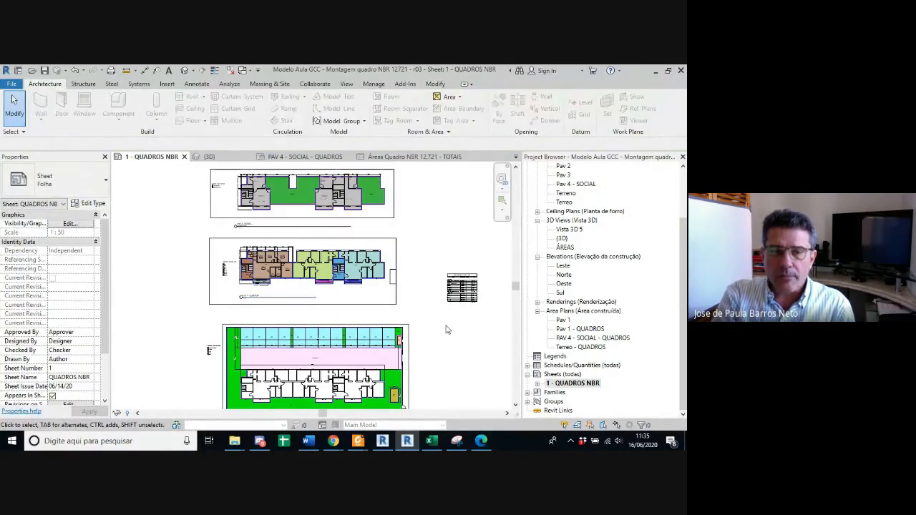
Step: Look over the coloured area plans and the Áreas Quadro NBR 12.721 - TOTAIS schedule placed on the sheet
scroll(451, 331, "down", 3)
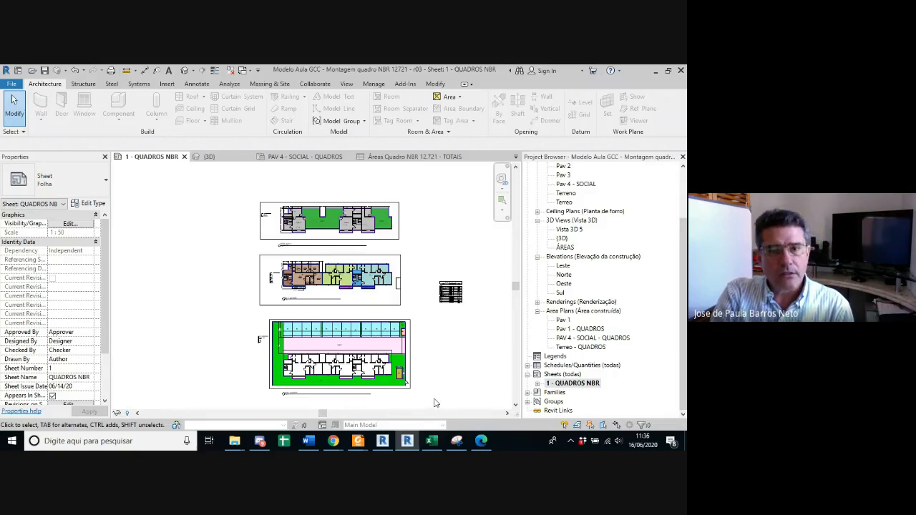
scroll(460, 287, "up", 5)
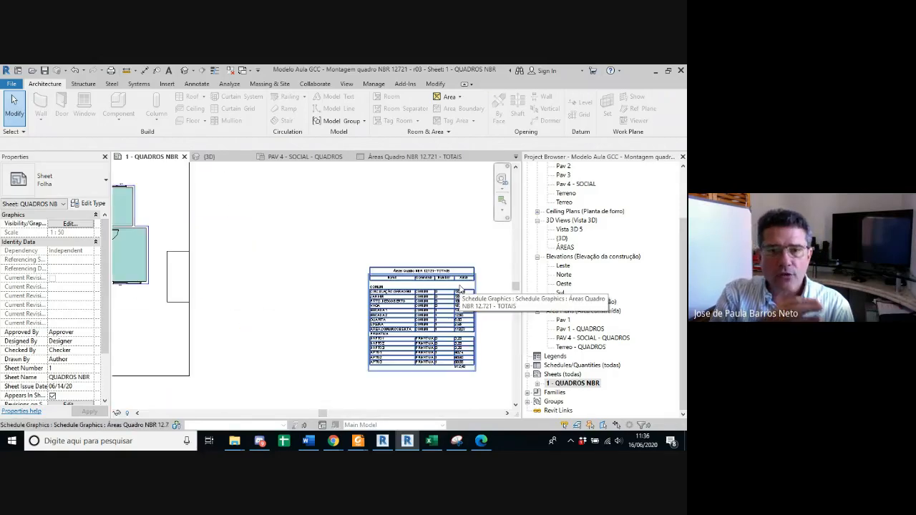
scroll(459, 286, "down", 5)
middle_click_drag(417, 268, 423, 293)
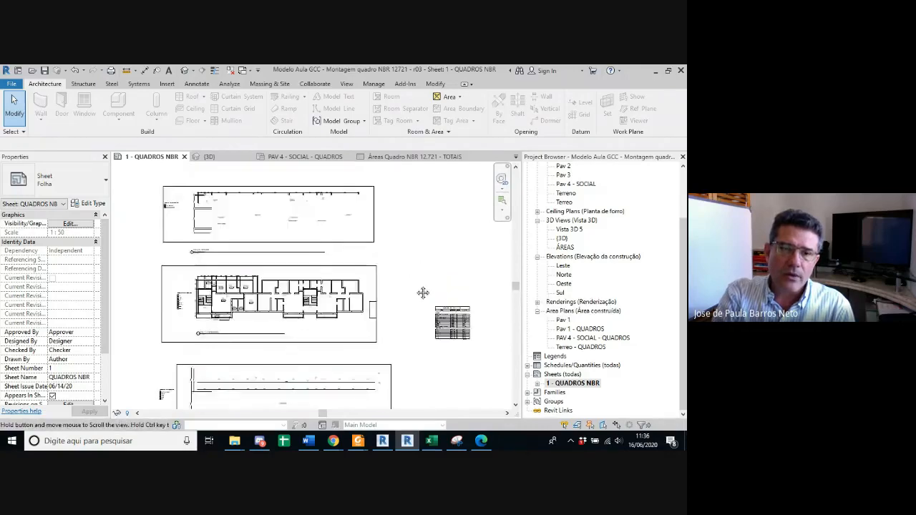
middle_click_drag(426, 339, 423, 281)
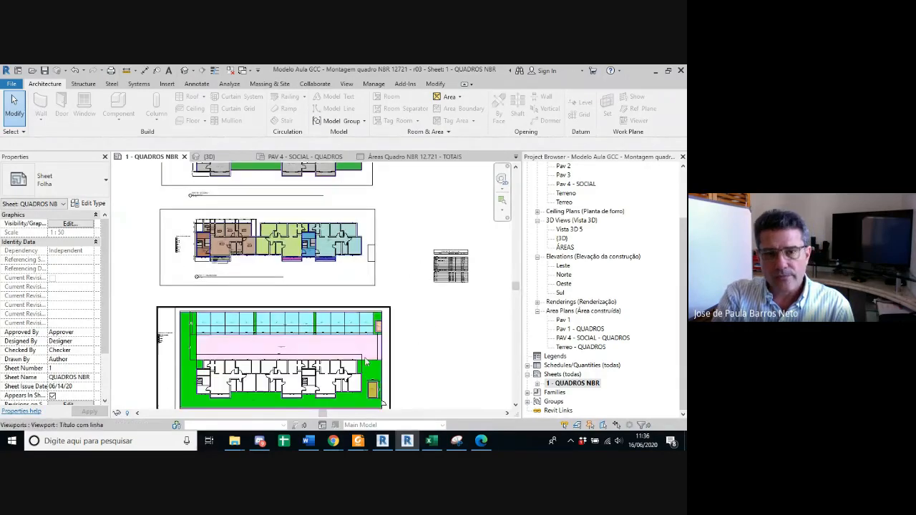
Step: Move the lowest and uppermost area plan viewports closer to the middle plan to tighten the sheet layout
left_click_drag(313, 346, 313, 324)
scroll(322, 294, "down", 1)
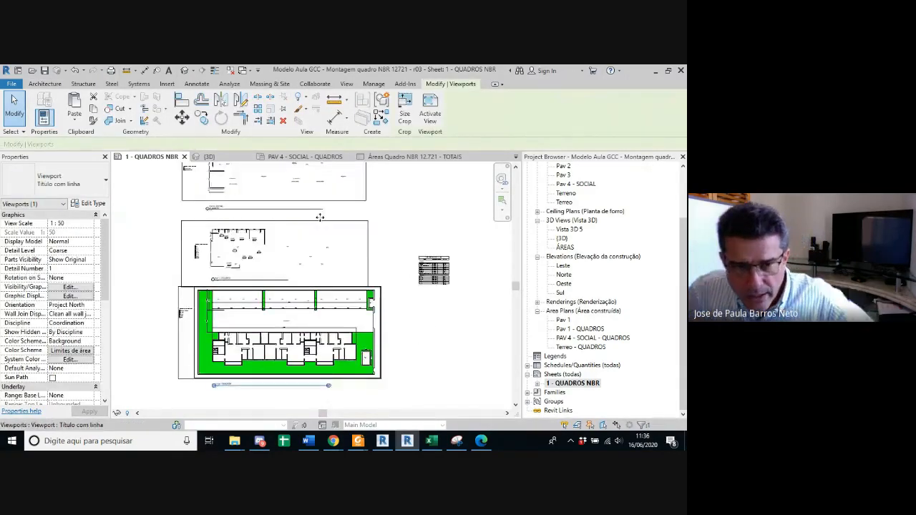
middle_click_drag(320, 217, 320, 228)
scroll(320, 229, "down", 1)
left_click(308, 192)
left_click_drag(308, 192, 308, 204)
left_click(373, 201)
Step: Move the uppermost area plan's view title up, directly beneath its drawing, and leave no viewport selected
left_click(249, 233)
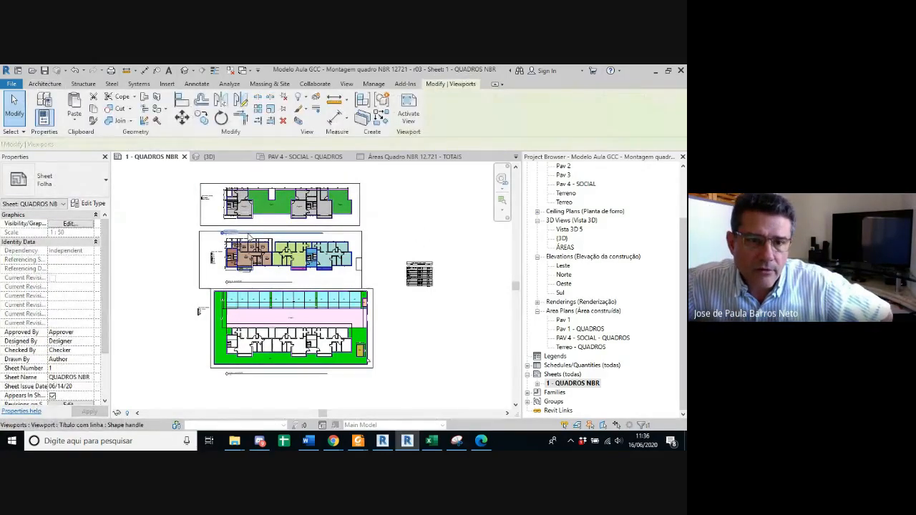
left_click(248, 223)
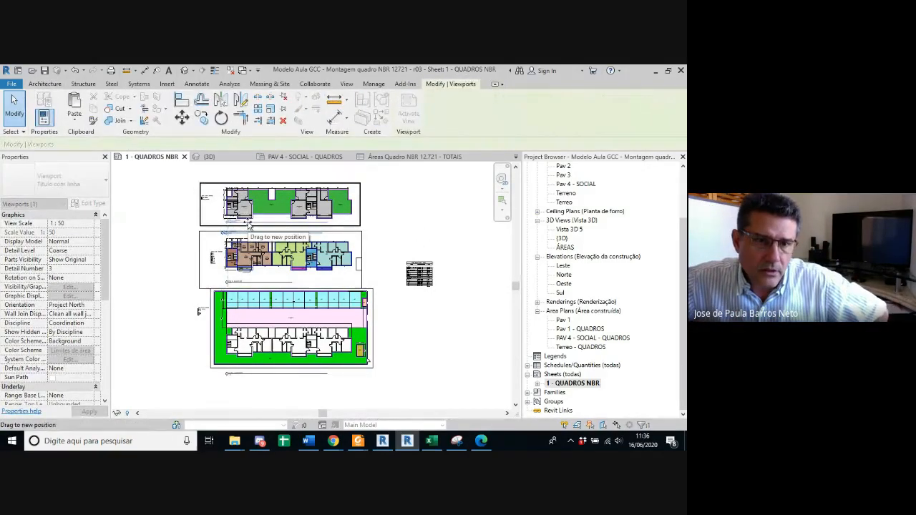
left_click(421, 247)
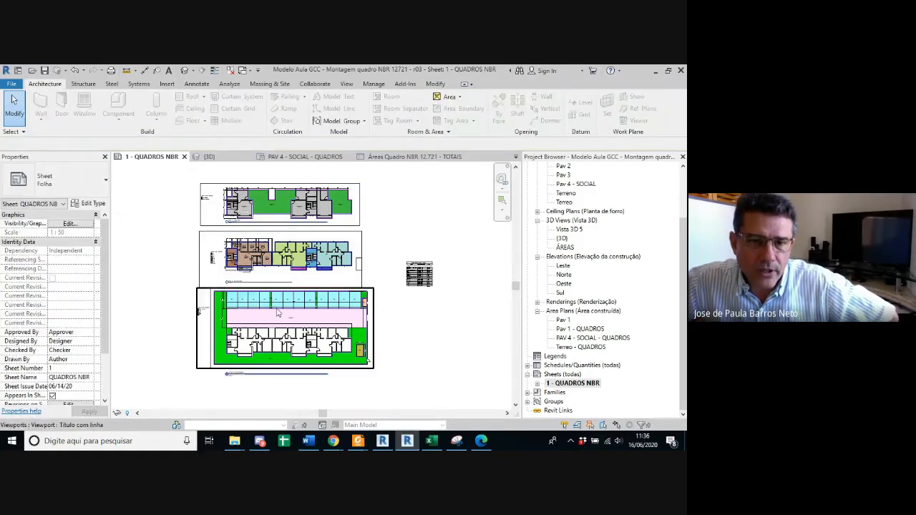
left_click(260, 272)
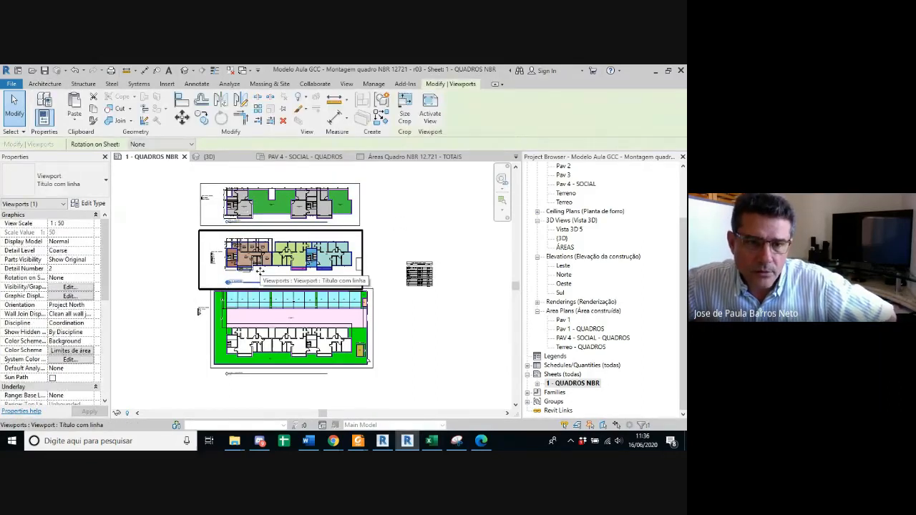
left_click(424, 323)
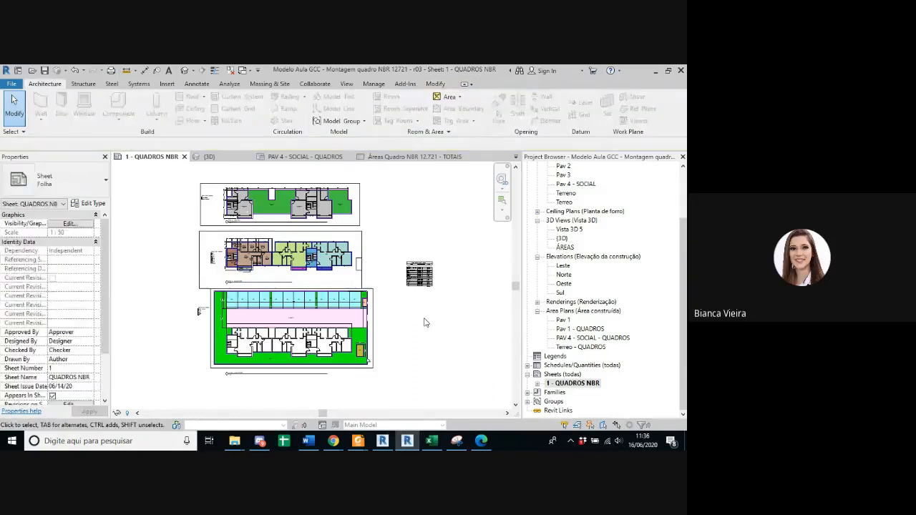
Step: Switch to the Google Meet call in Chrome with the meeting chat
mouse_move(335, 442)
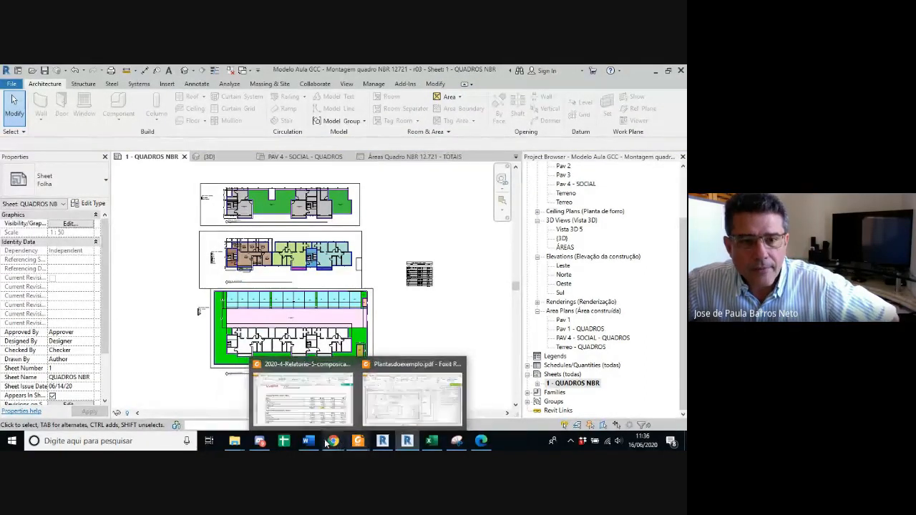
left_click(306, 405)
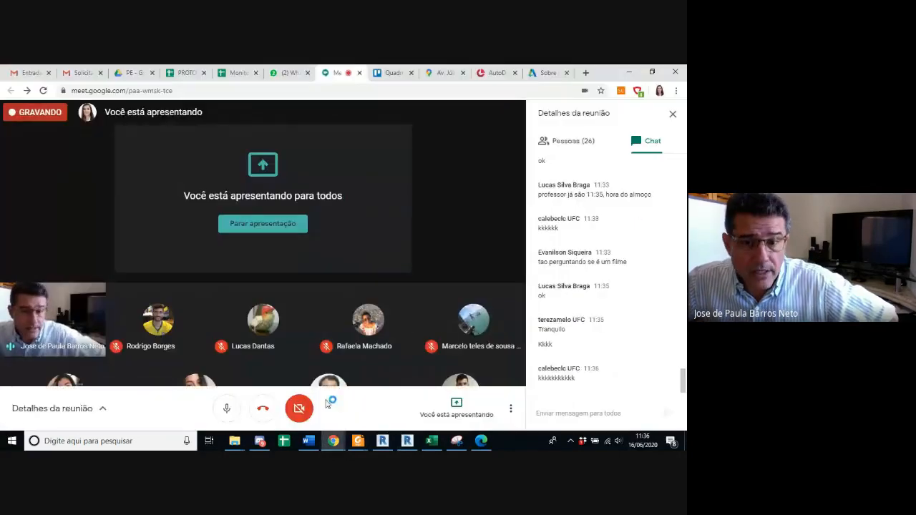